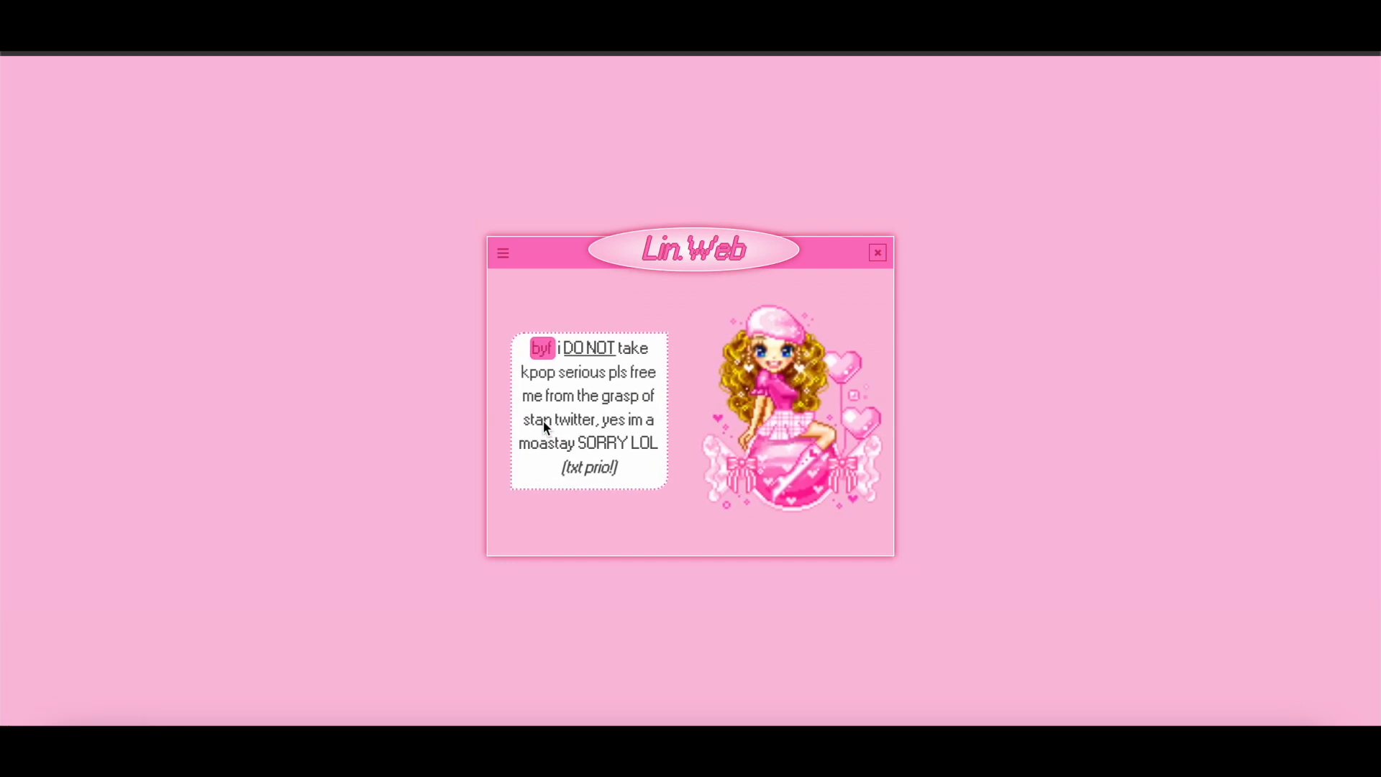
Step: Examine the finished Lin.Web site's Loves section, its home page, and its stack of embeds in the editor
{"action": "left_click", "coordinate": [505, 259]}
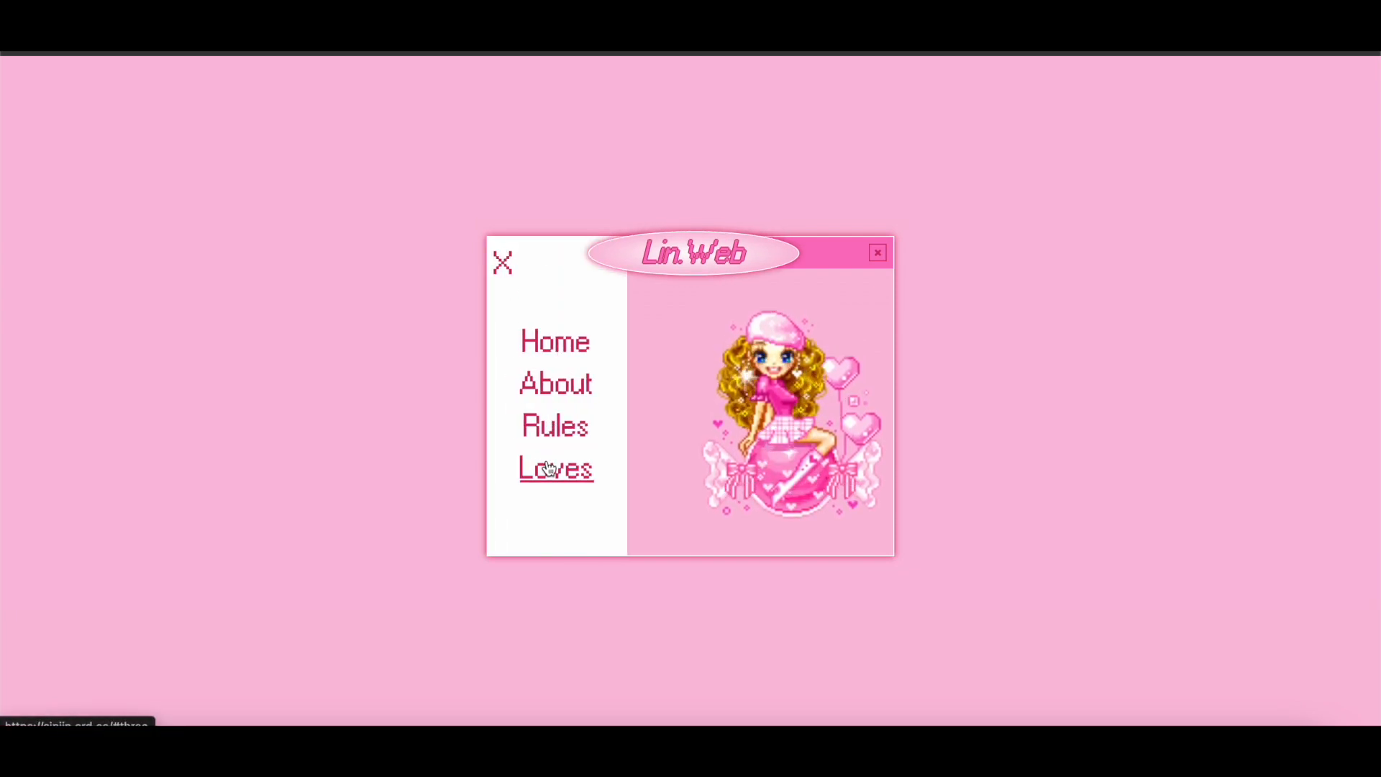
{"action": "left_click", "coordinate": [556, 468]}
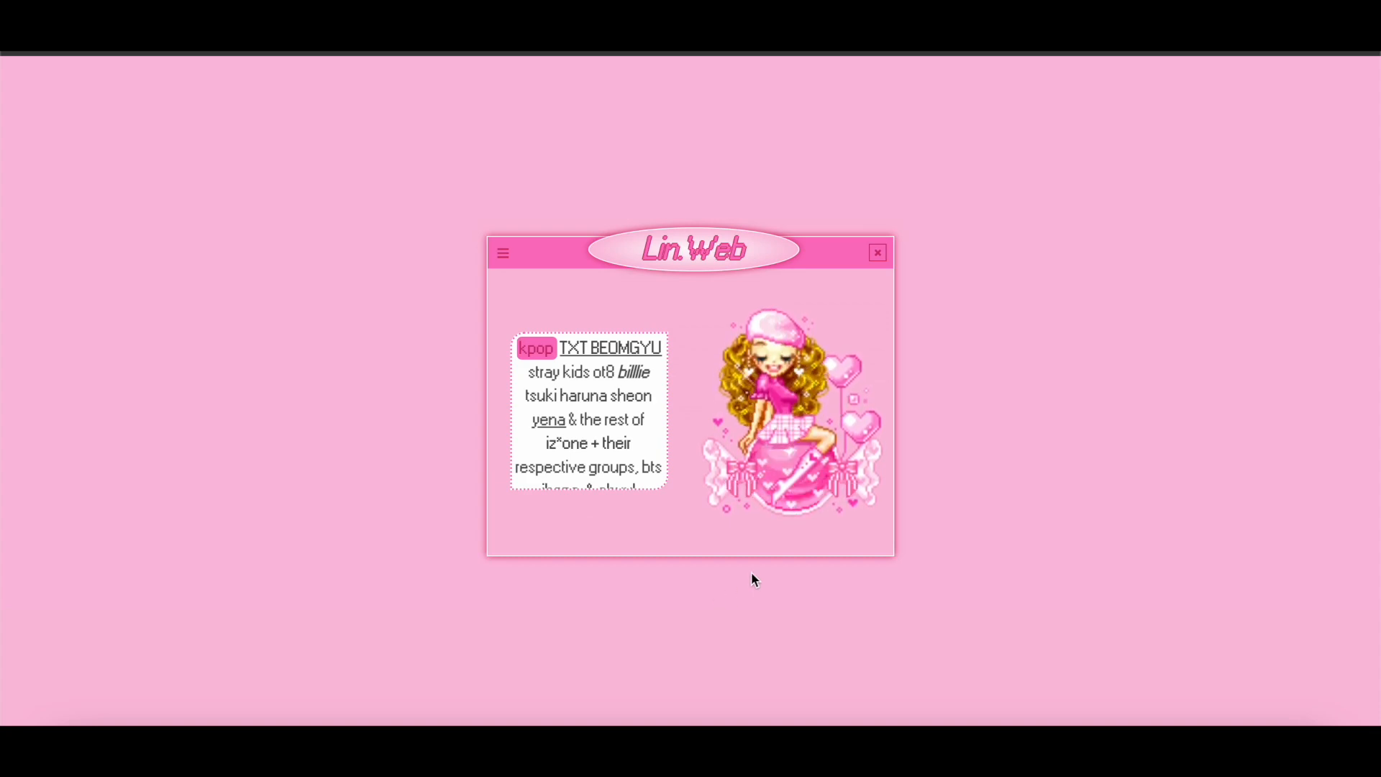
{"action": "left_click", "coordinate": [876, 258]}
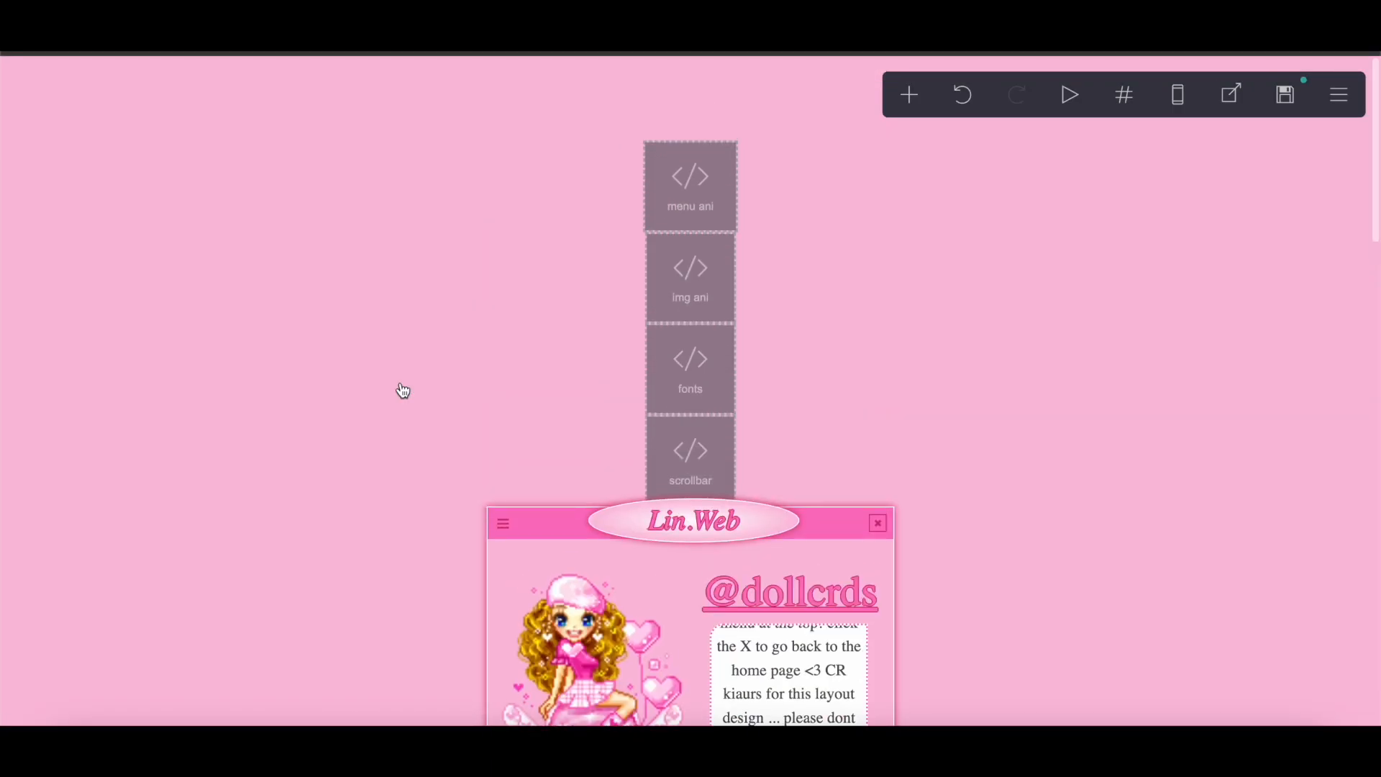
{"action": "scroll", "coordinate": [401, 391], "scroll_direction": "down", "scroll_amount": 1}
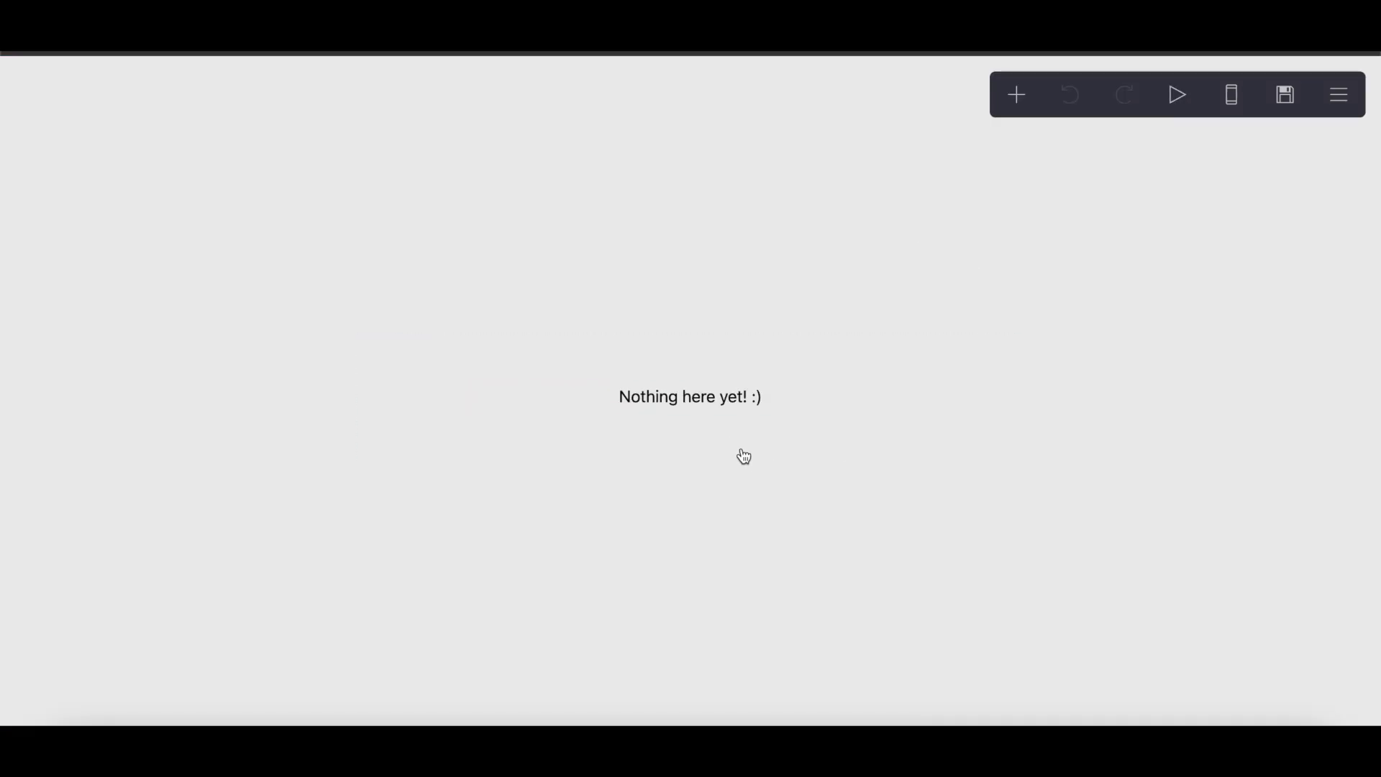
Step: Delete the placeholder text and set the site background to #FBBEDD, copied from the image colour picker's palette
{"action": "left_click", "coordinate": [722, 395]}
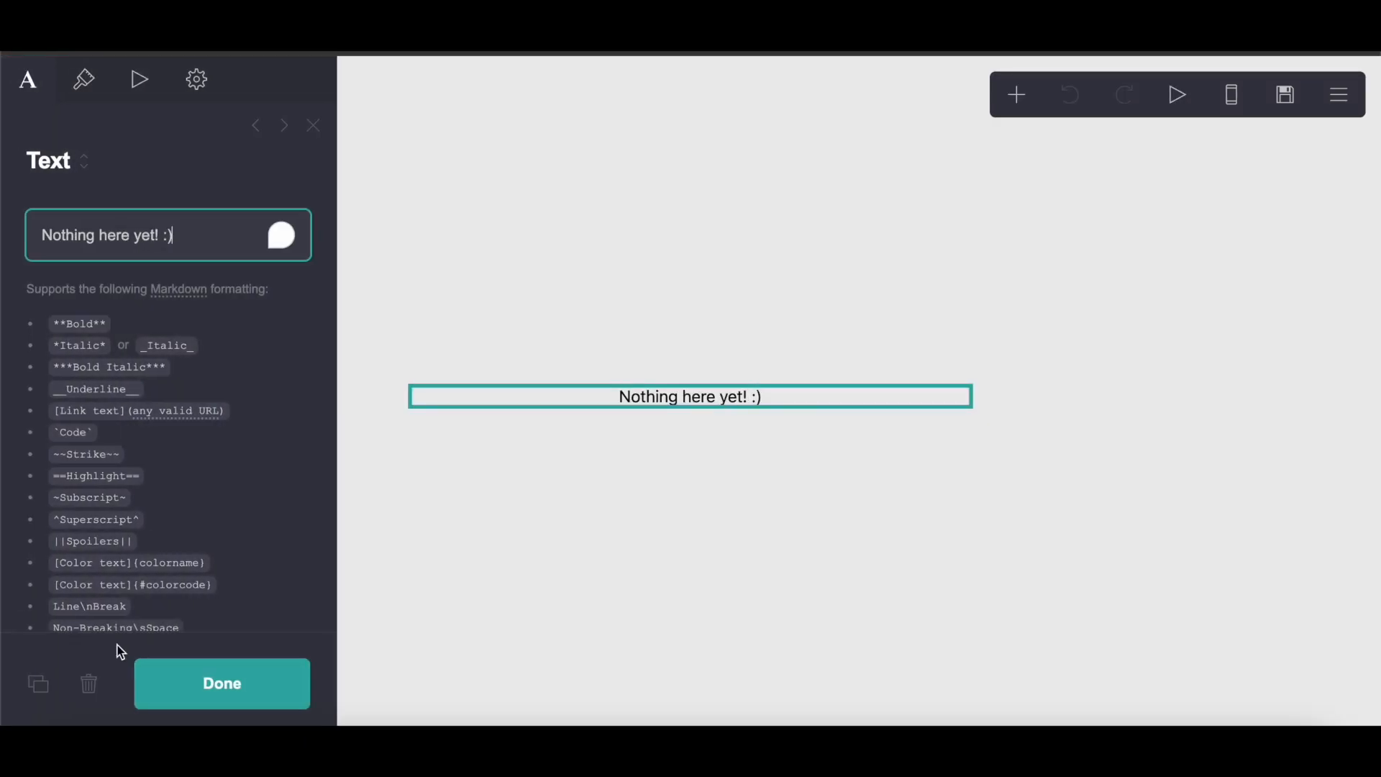
{"action": "left_click", "coordinate": [89, 681]}
{"action": "left_click", "coordinate": [1338, 94]}
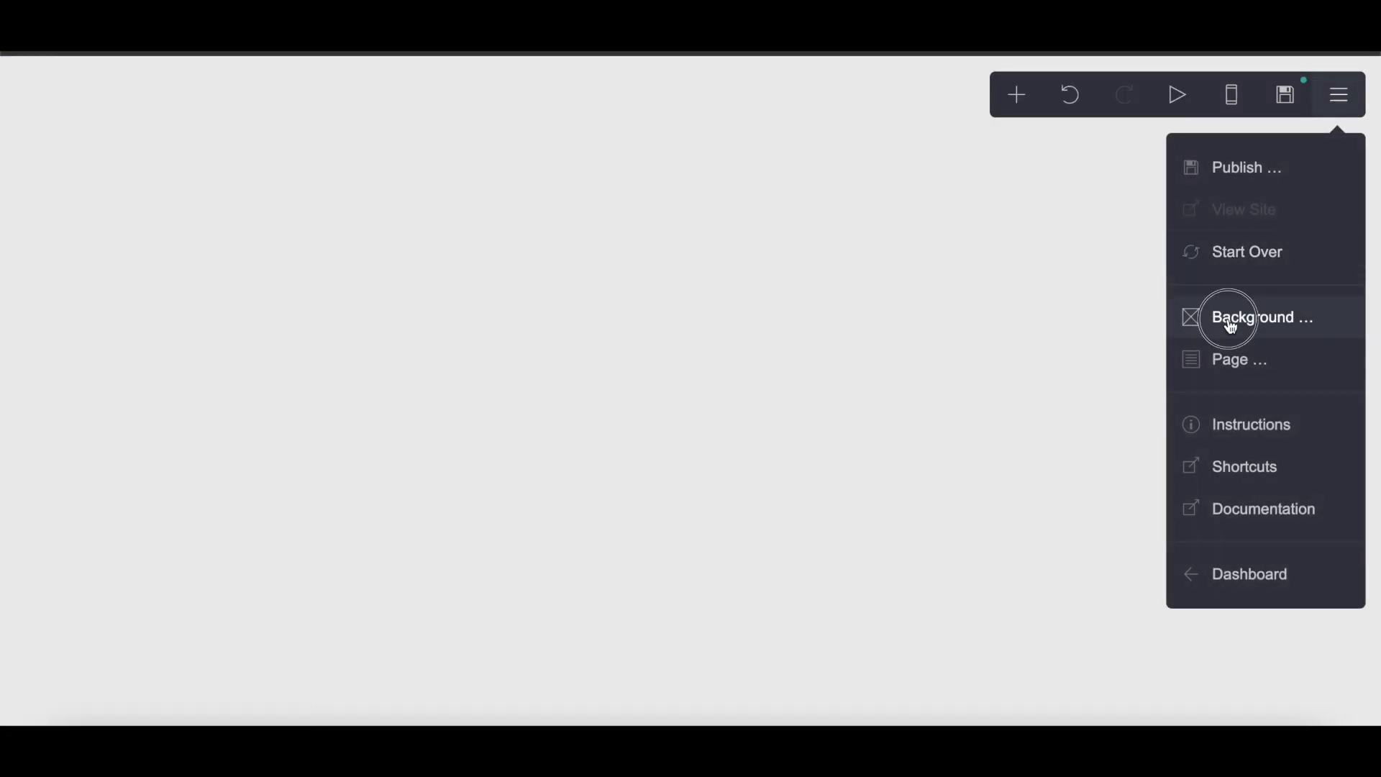
{"action": "left_click", "coordinate": [1227, 320]}
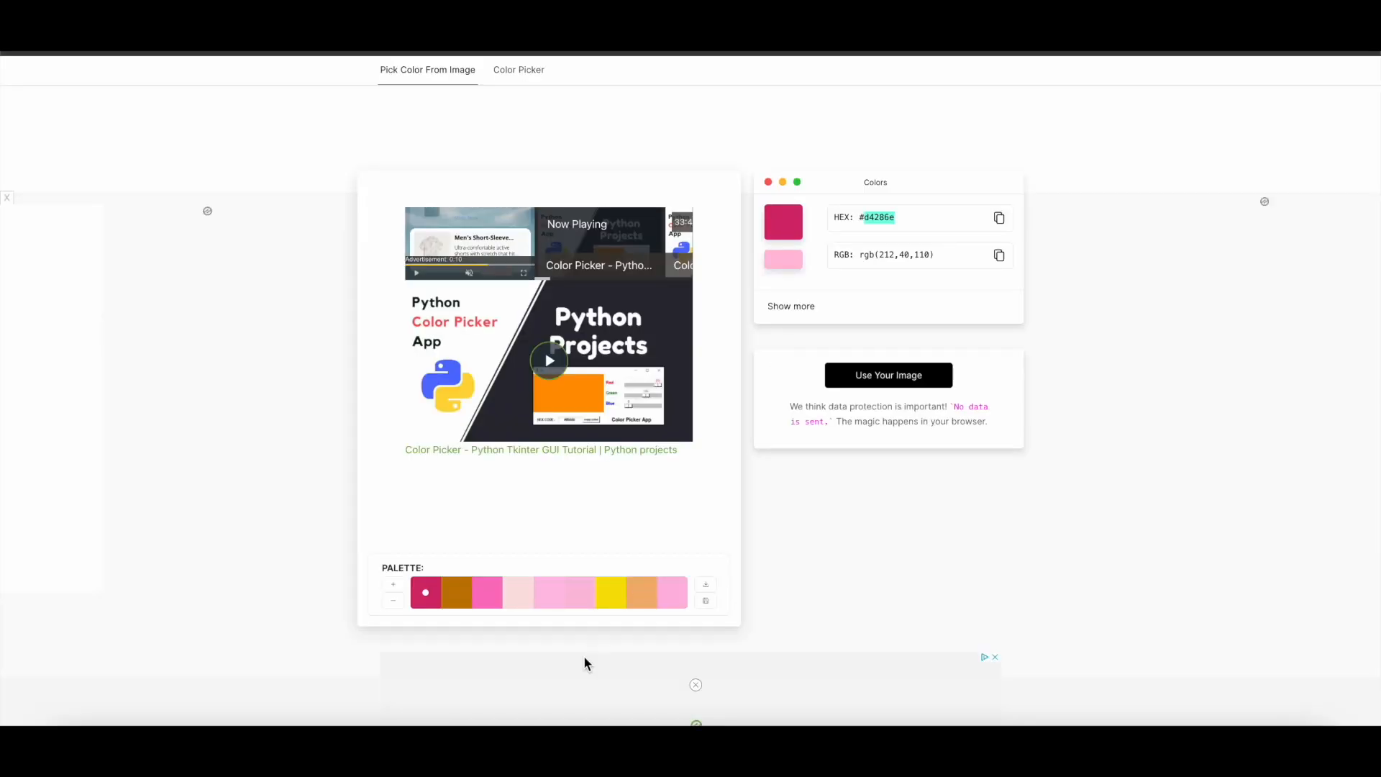
{"action": "left_click", "coordinate": [575, 600]}
{"action": "right_click", "coordinate": [918, 226]}
{"action": "left_click", "coordinate": [935, 259]}
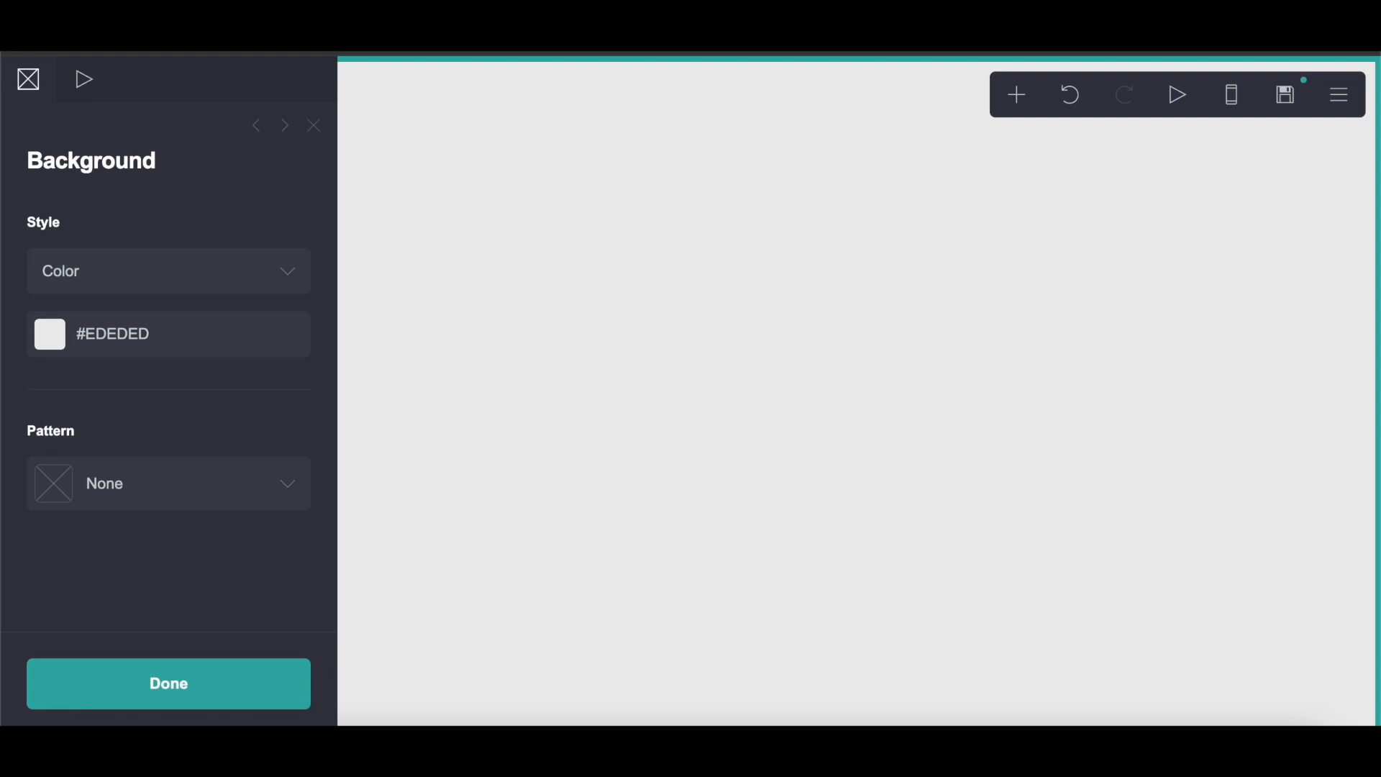
{"action": "left_click", "coordinate": [80, 344]}
{"action": "right_click", "coordinate": [192, 340]}
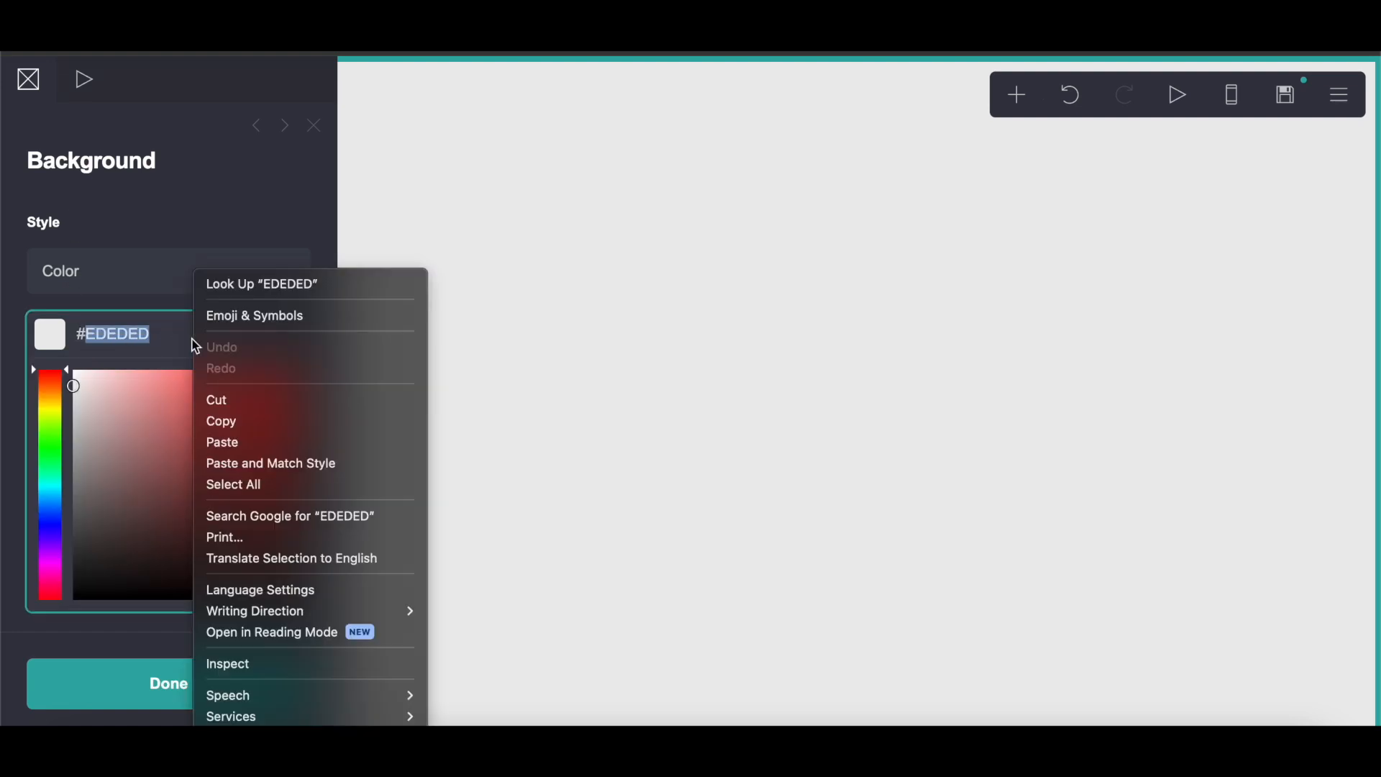
{"action": "left_click", "coordinate": [232, 442]}
Step: Set the page's On Load animation to Blur In
{"action": "left_click", "coordinate": [1339, 94]}
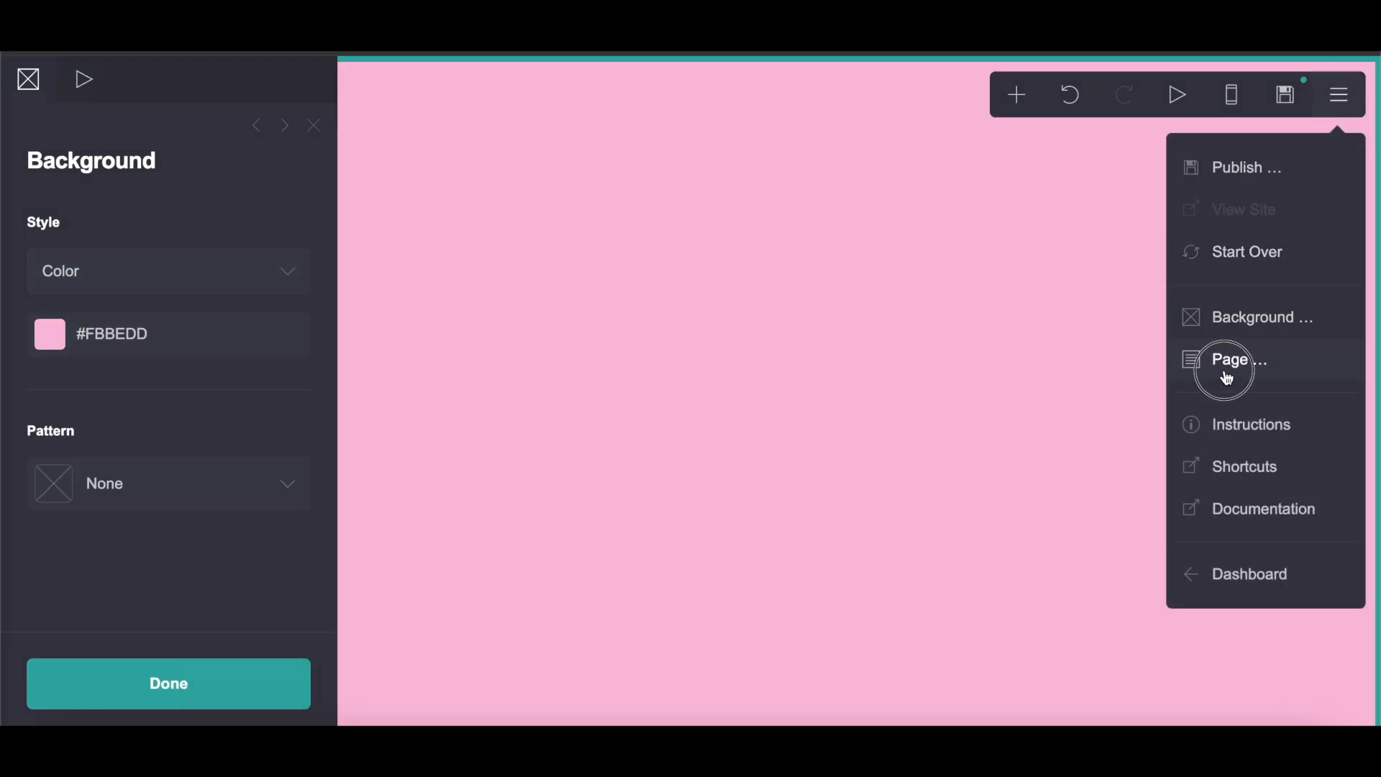
{"action": "left_click", "coordinate": [1231, 359]}
{"action": "left_click", "coordinate": [85, 82]}
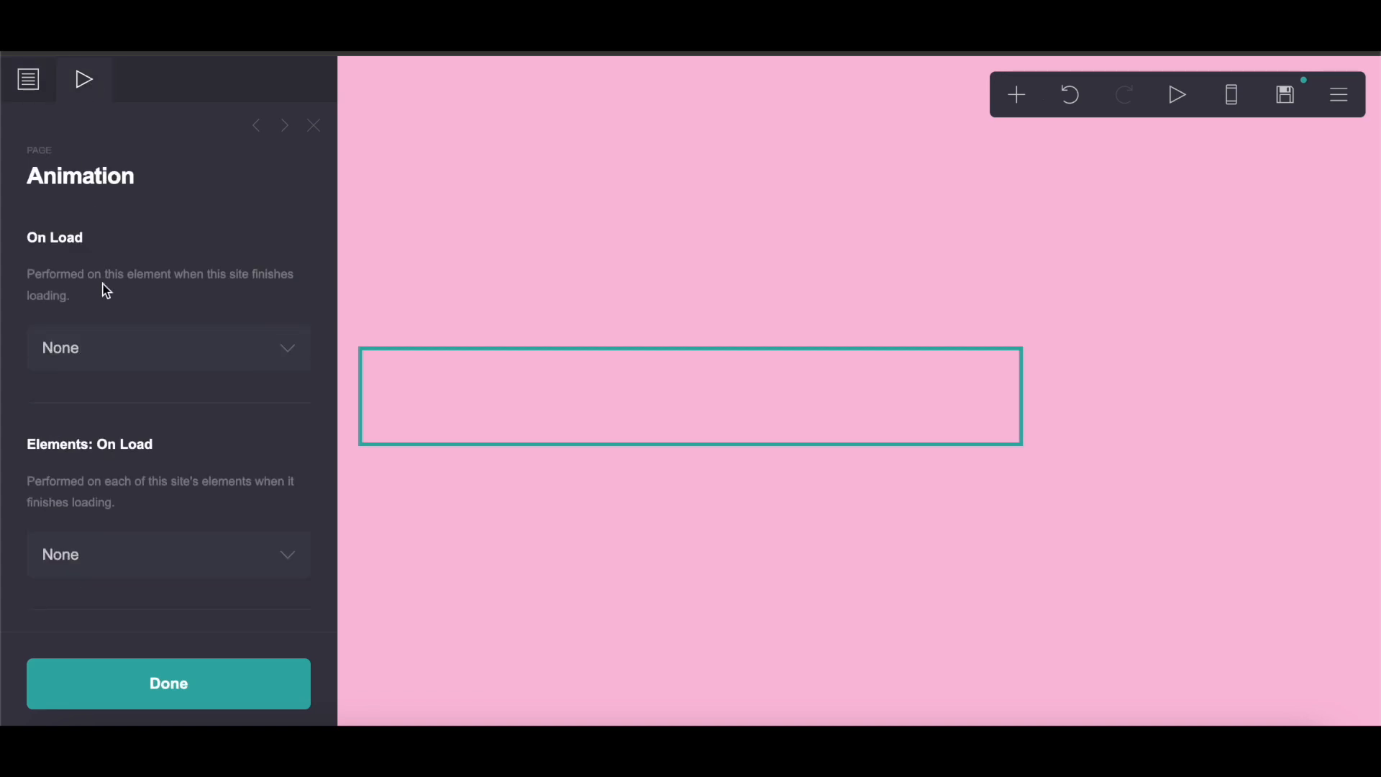
{"action": "left_click", "coordinate": [105, 329]}
{"action": "left_click", "coordinate": [93, 601]}
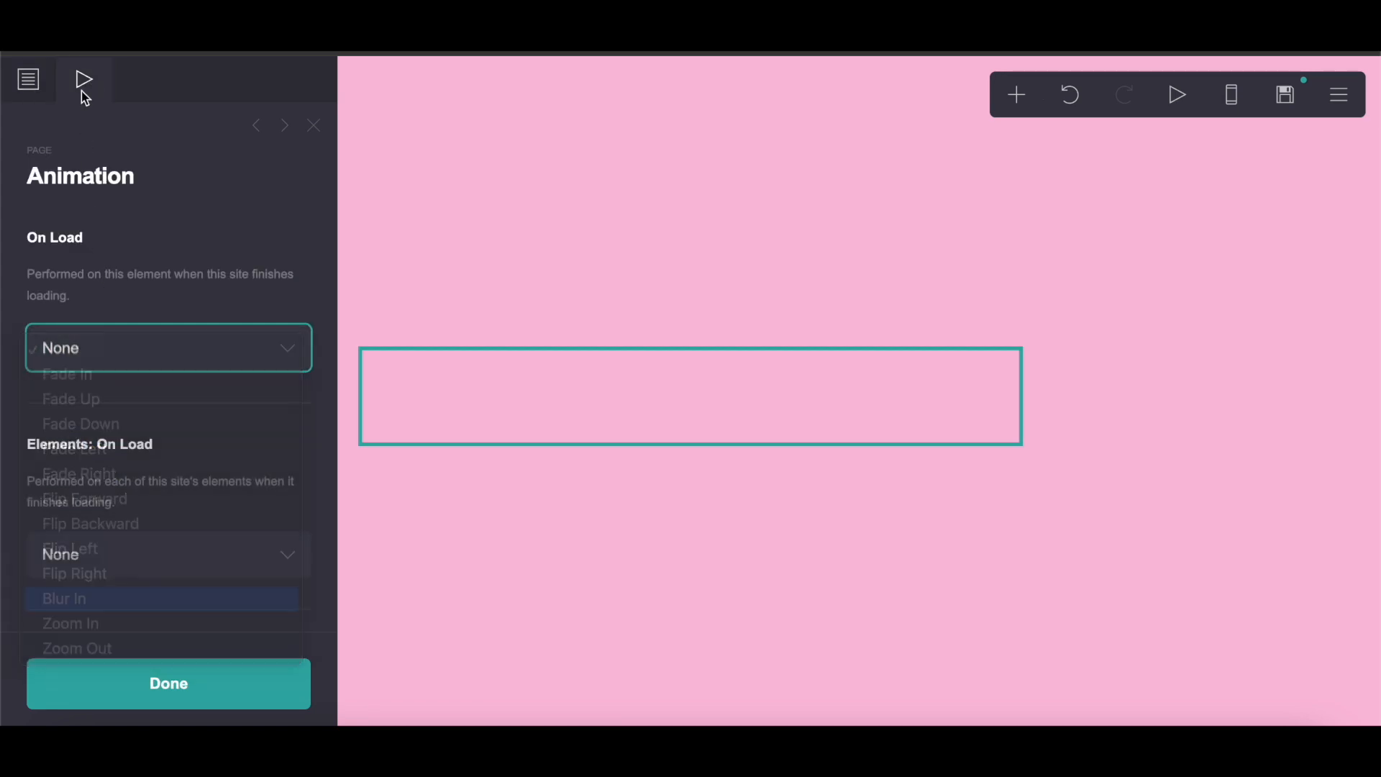
Step: Set the page's contents spacing to 0 and narrow the page layout
{"action": "left_click", "coordinate": [28, 79]}
{"action": "scroll", "coordinate": [216, 444], "scroll_direction": "down", "scroll_amount": 5}
{"action": "left_click_drag", "start_coordinate": [85, 427], "coordinate": [6, 416]}
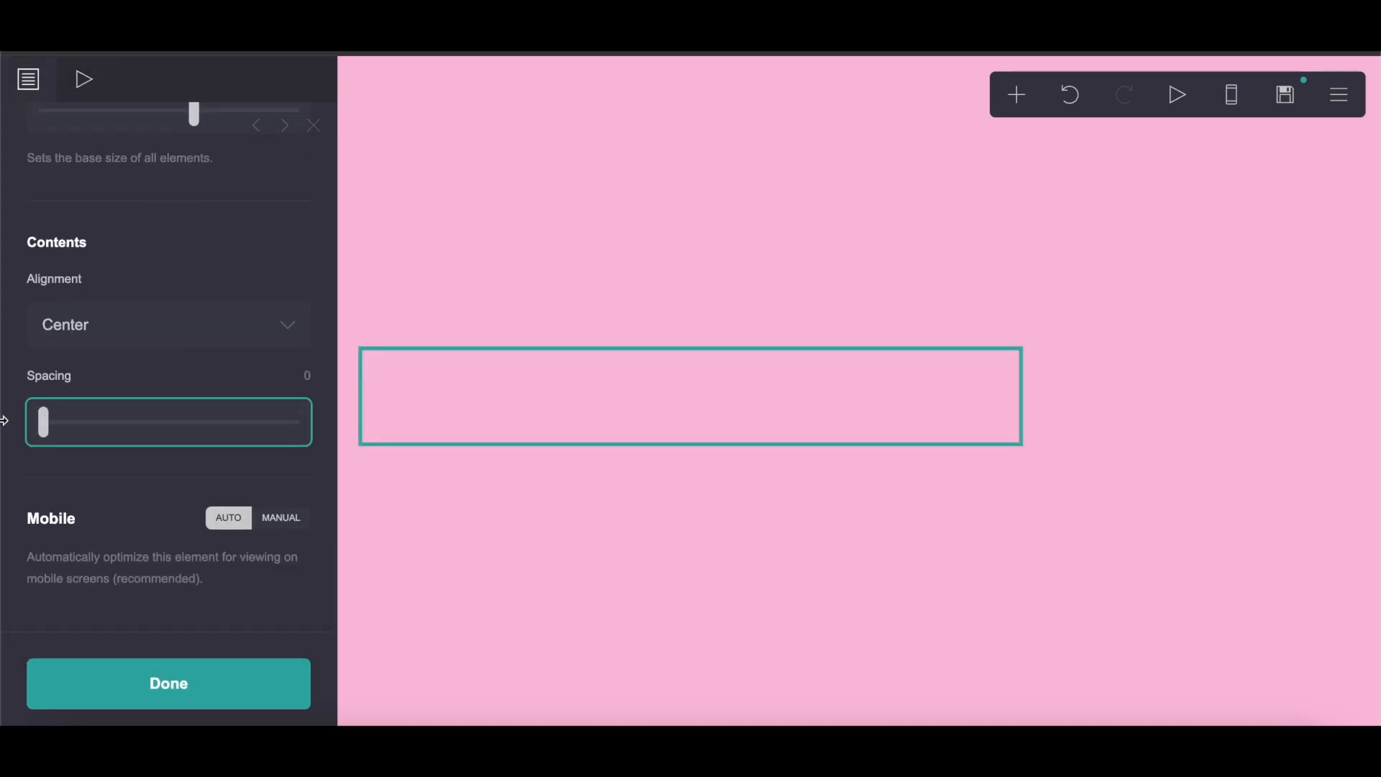
{"action": "scroll", "coordinate": [137, 381], "scroll_direction": "up", "scroll_amount": 5}
{"action": "left_click_drag", "start_coordinate": [198, 508], "coordinate": [151, 512]}
{"action": "left_click_drag", "start_coordinate": [100, 283], "coordinate": [92, 281]}
{"action": "left_click", "coordinate": [182, 663]}
Step: Add an inline Embed element labelled "menu ani"
{"action": "left_click", "coordinate": [1017, 99]}
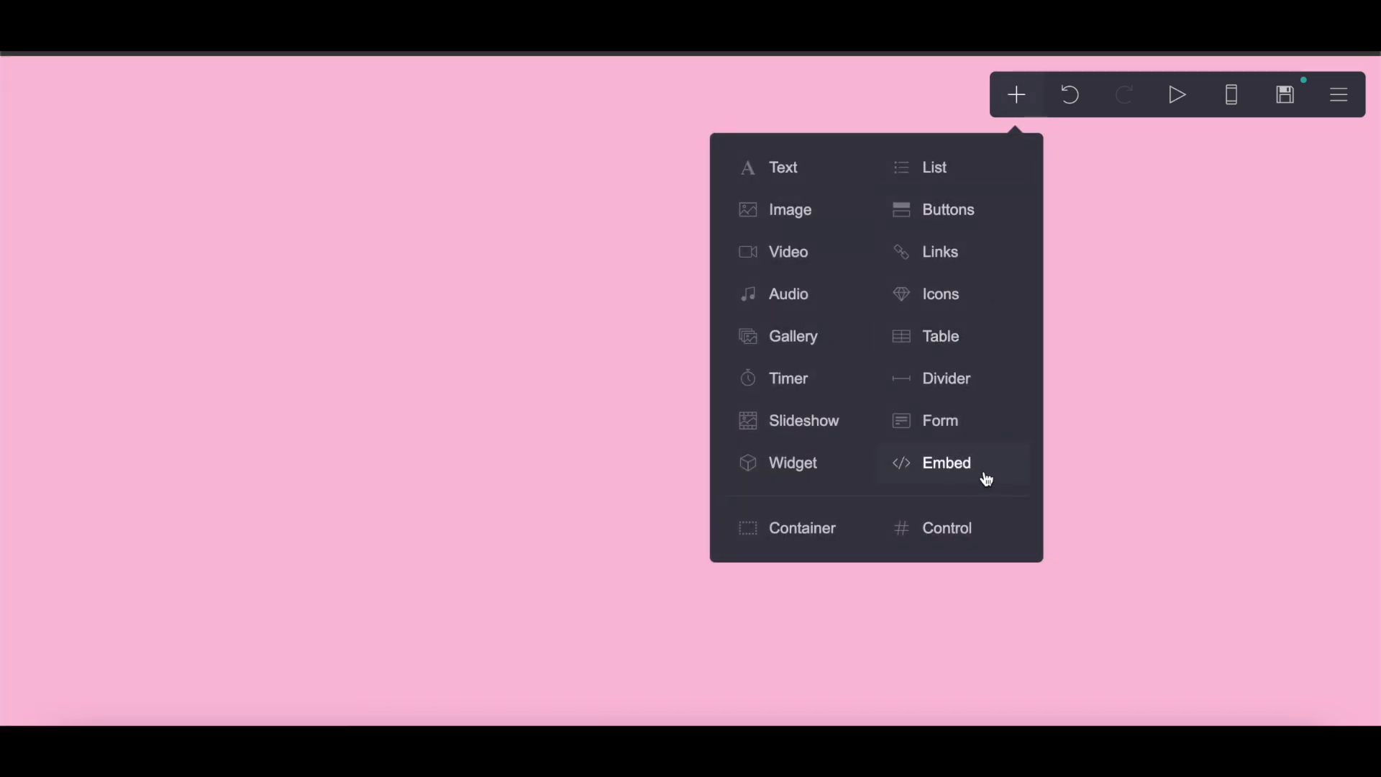
{"action": "left_click", "coordinate": [986, 480]}
{"action": "left_click_drag", "start_coordinate": [146, 196], "coordinate": [4, 194]}
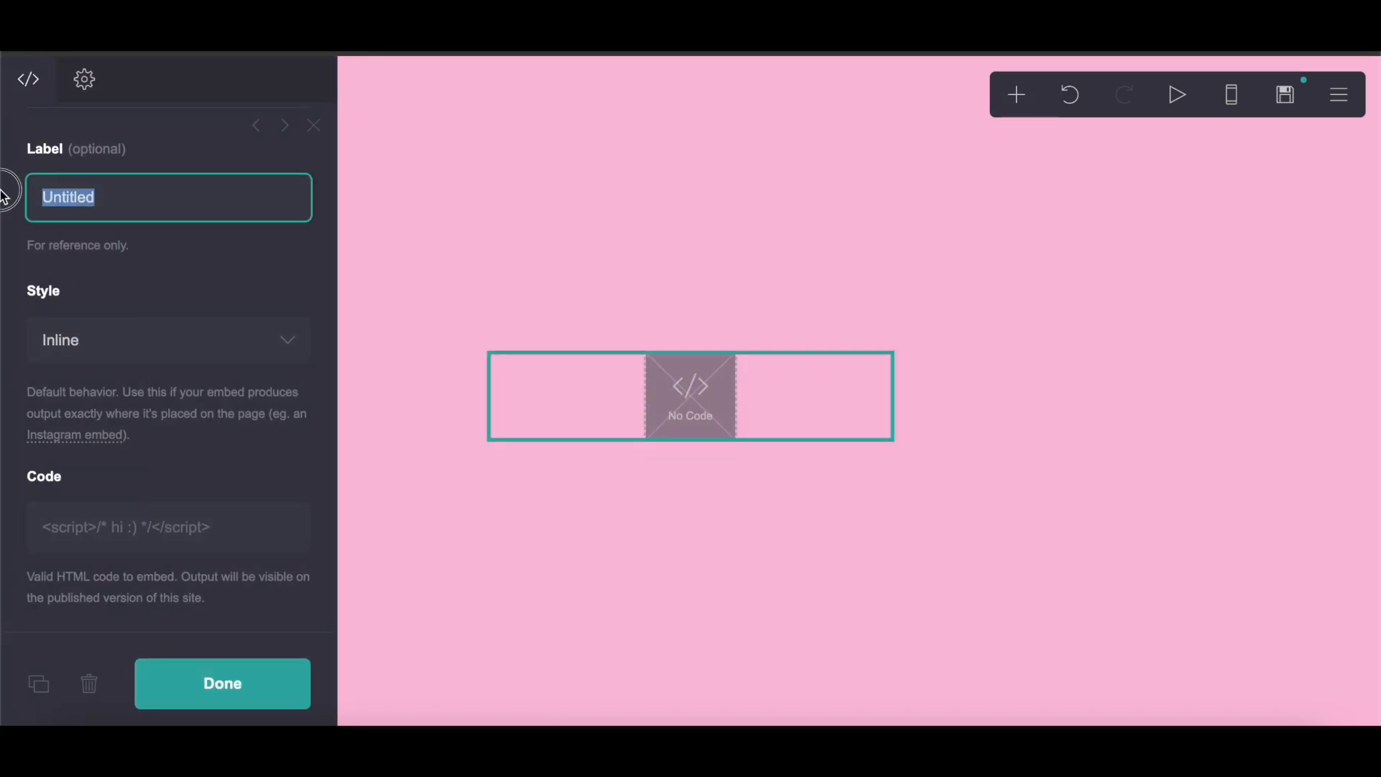
{"action": "type", "text": "mo"}
{"action": "key", "text": "BackSpace"}
{"action": "type", "text": "enu ani"}
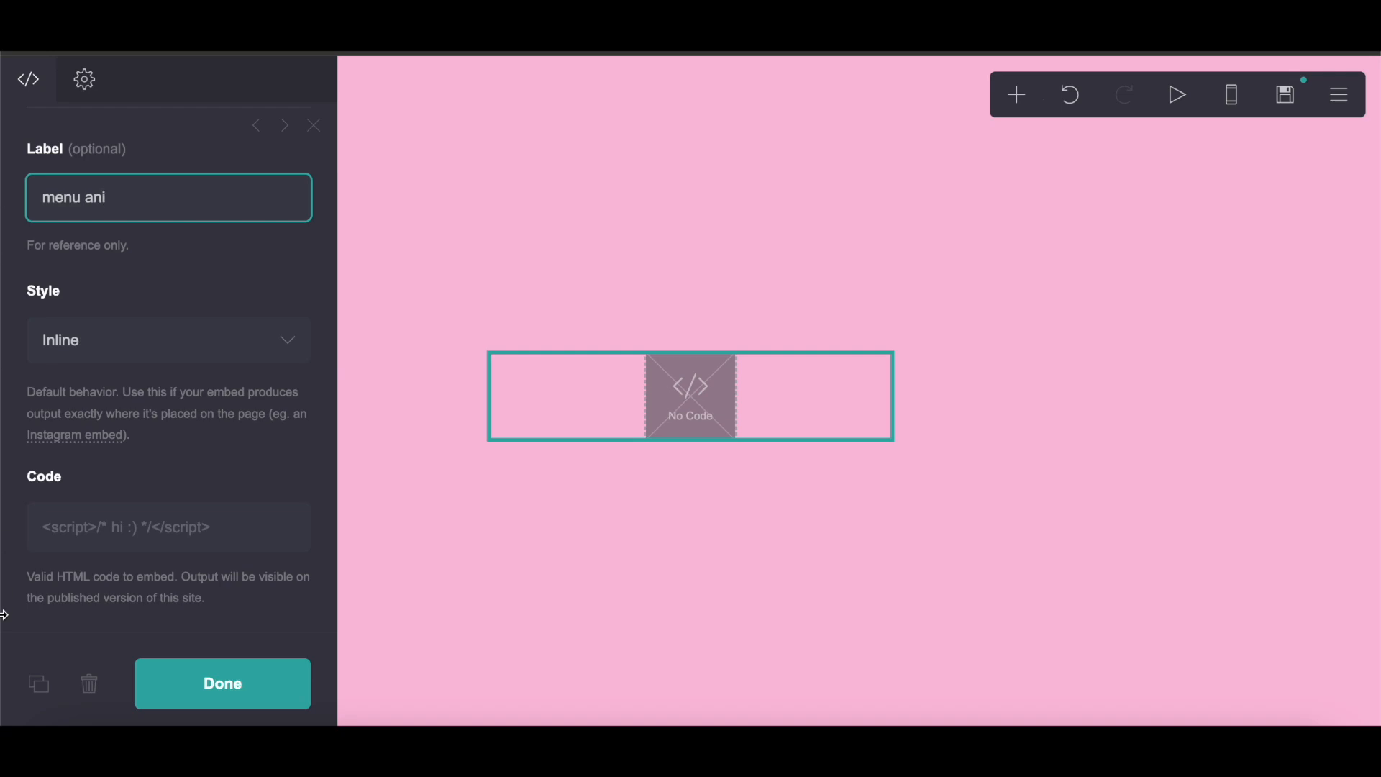
Step: Duplicate the embed twice, labelling the copies "image ani" and "scrollbar"
{"action": "left_click", "coordinate": [45, 686]}
{"action": "left_click_drag", "start_coordinate": [119, 208], "coordinate": [3, 202]}
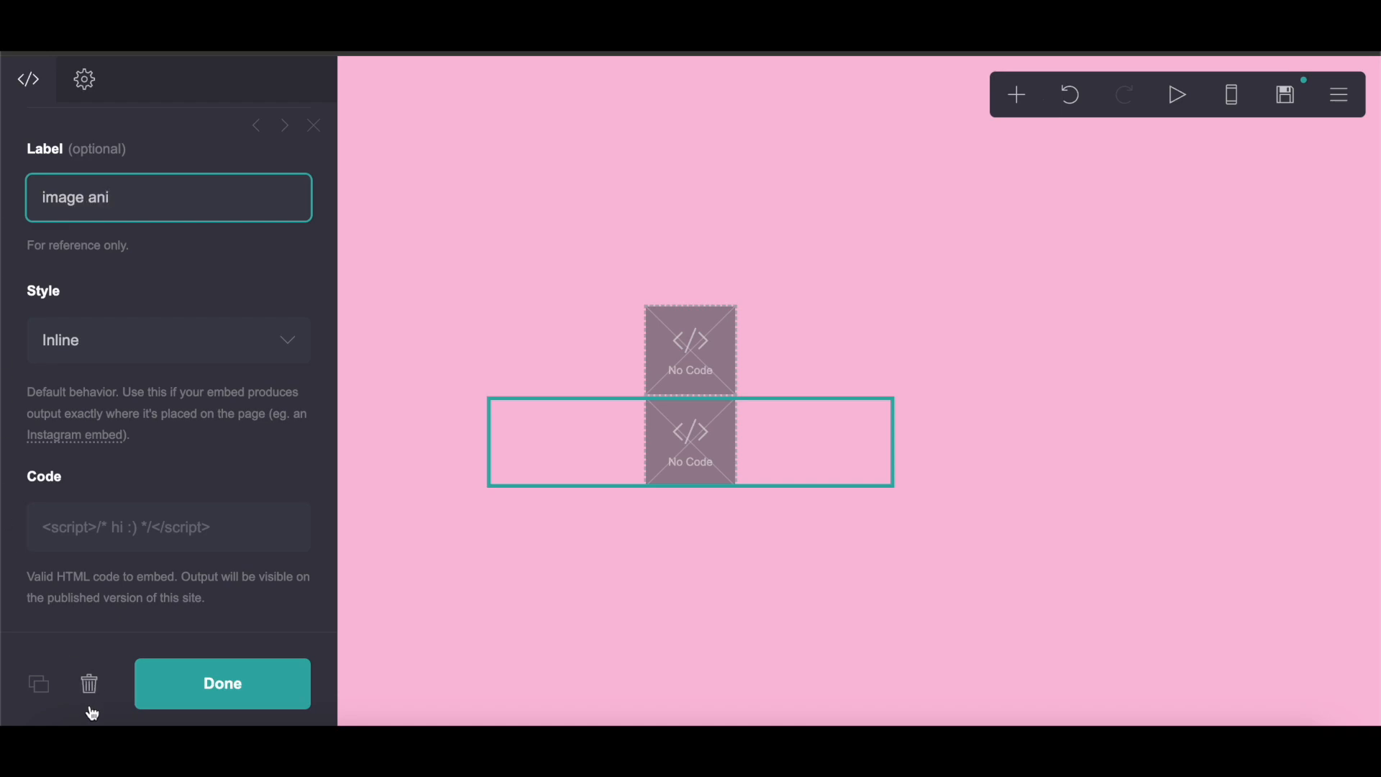
{"action": "left_click", "coordinate": [39, 683]}
{"action": "left_click_drag", "start_coordinate": [145, 209], "coordinate": [27, 194]}
{"action": "type", "text": "s"}
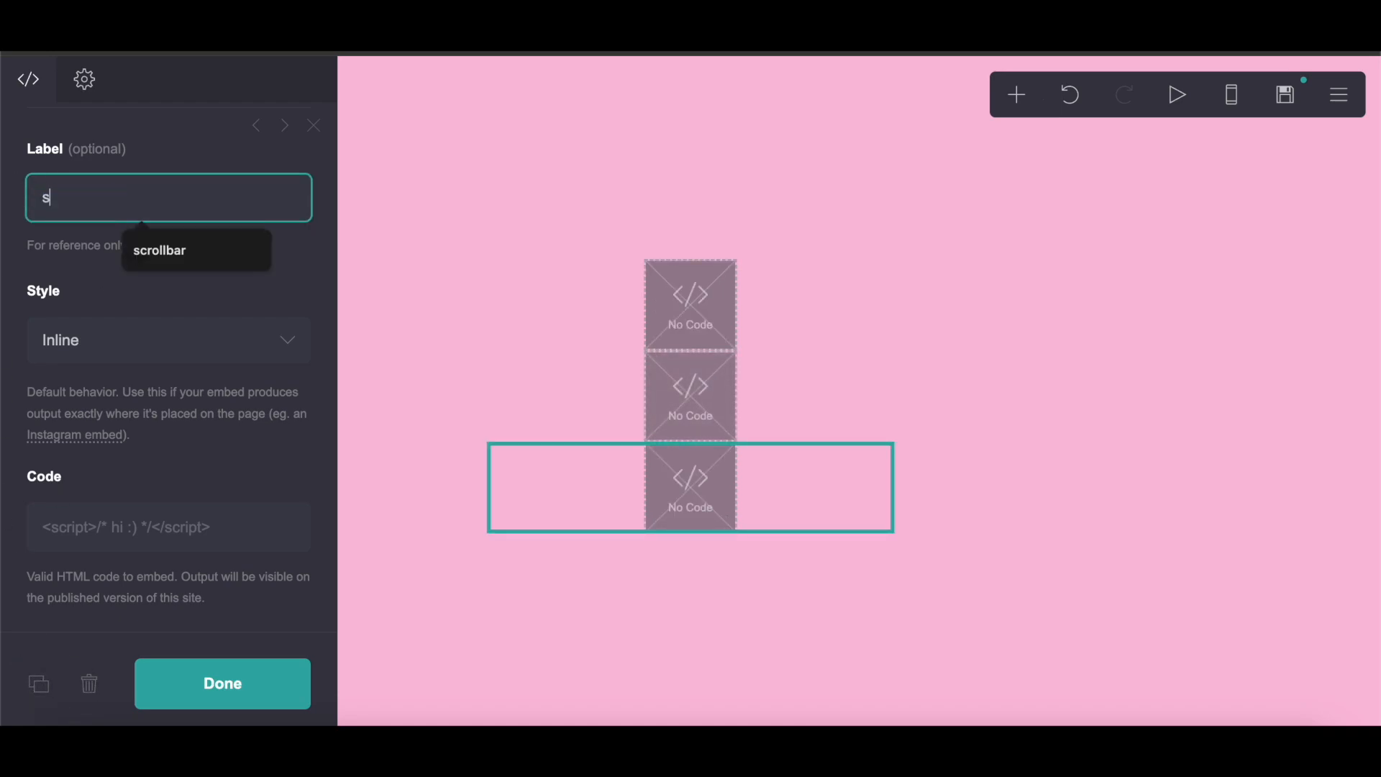
{"action": "type", "text": "crollbar"}
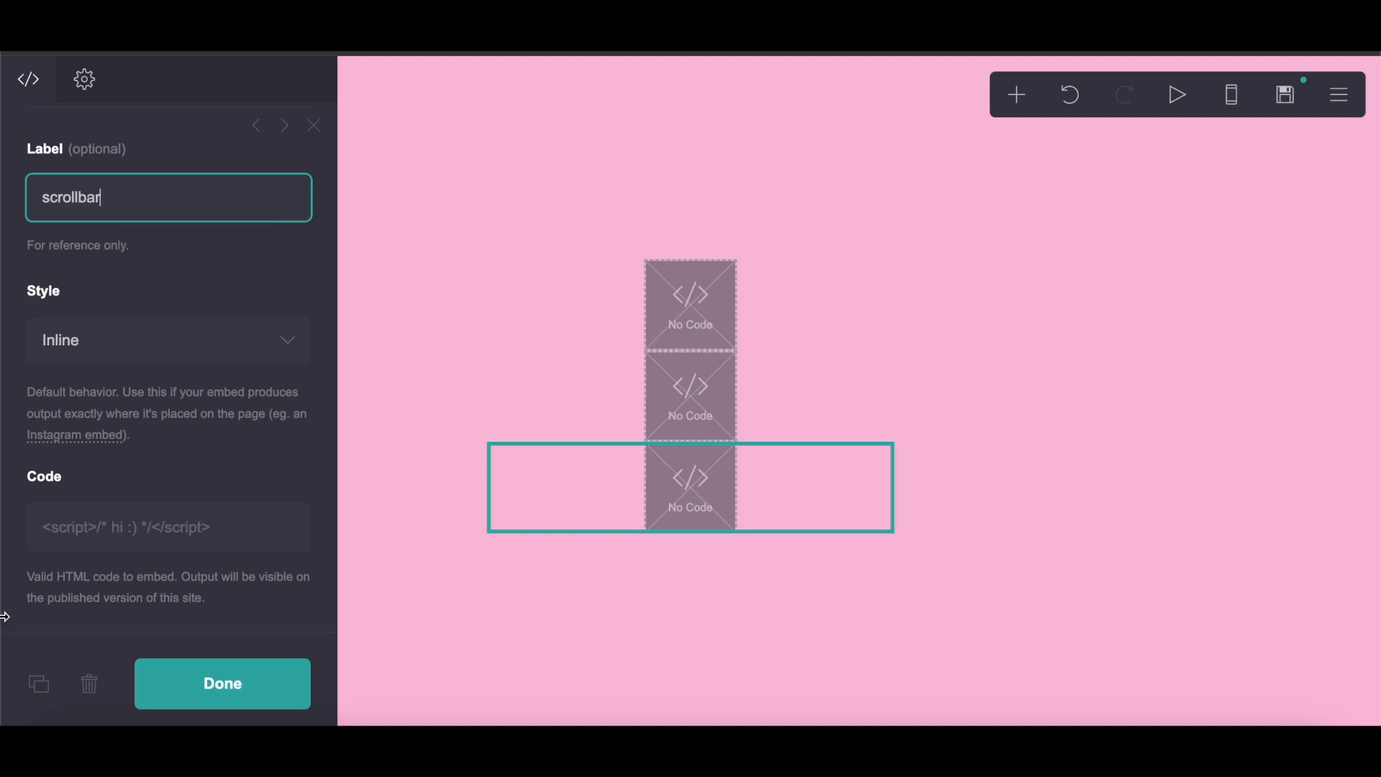
Step: Duplicate the scrollbar embed and label the copy "fonts"
{"action": "left_click", "coordinate": [40, 683]}
{"action": "left_click_drag", "start_coordinate": [166, 209], "coordinate": [22, 206]}
{"action": "type", "text": "f"}
{"action": "left_click", "coordinate": [169, 256]}
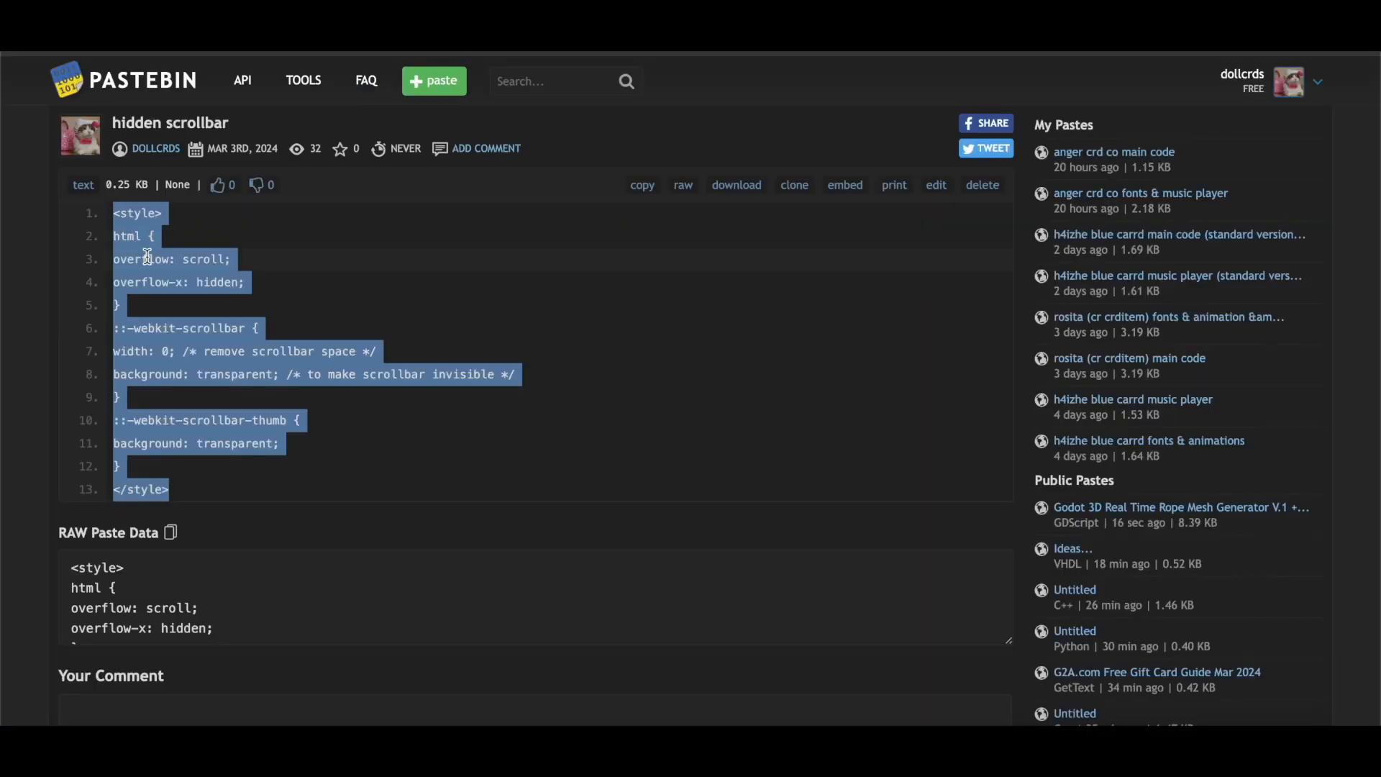
Step: Copy the full hidden scrollbar style code from Pastebin into the code of the scrollbar embed
{"action": "right_click", "coordinate": [148, 257]}
{"action": "left_click", "coordinate": [172, 301]}
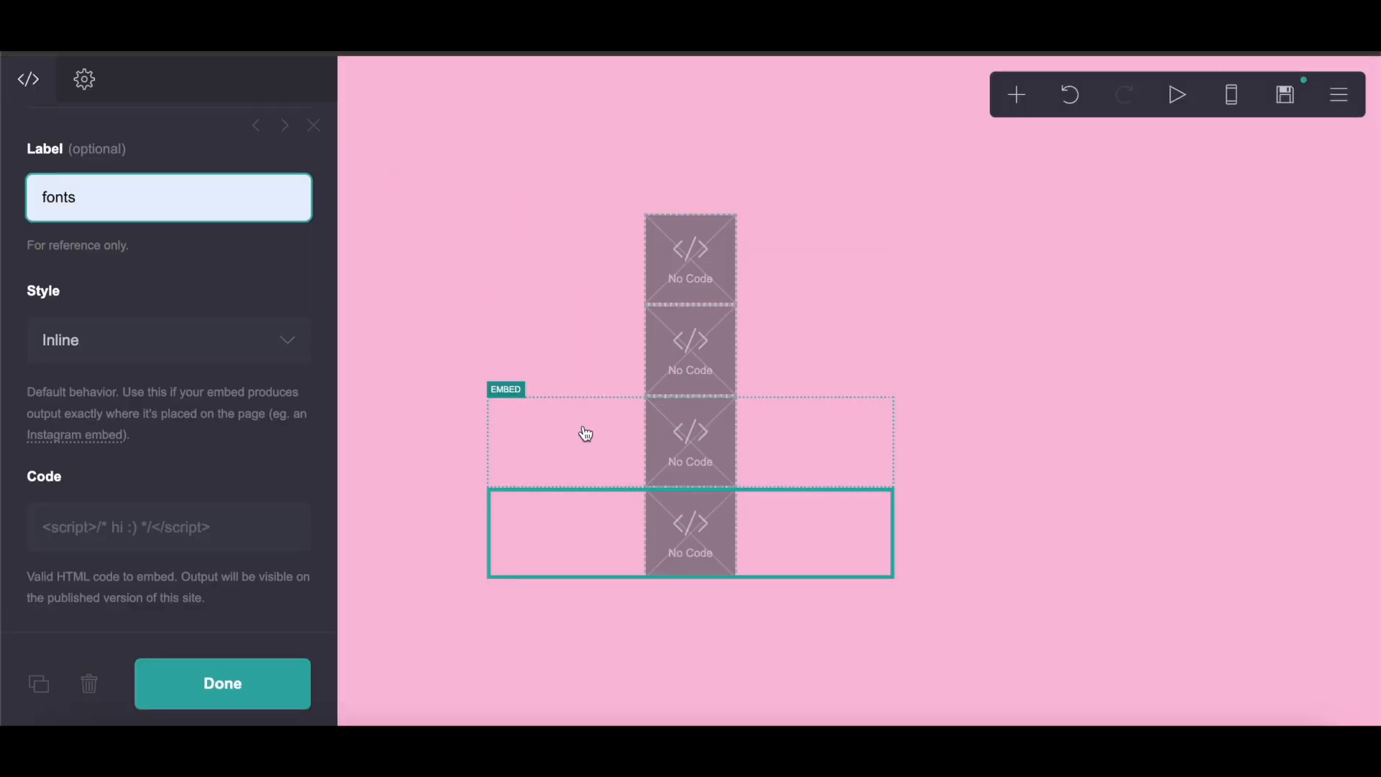
{"action": "left_click", "coordinate": [585, 432]}
{"action": "scroll", "coordinate": [181, 502], "scroll_direction": "down", "scroll_amount": 5}
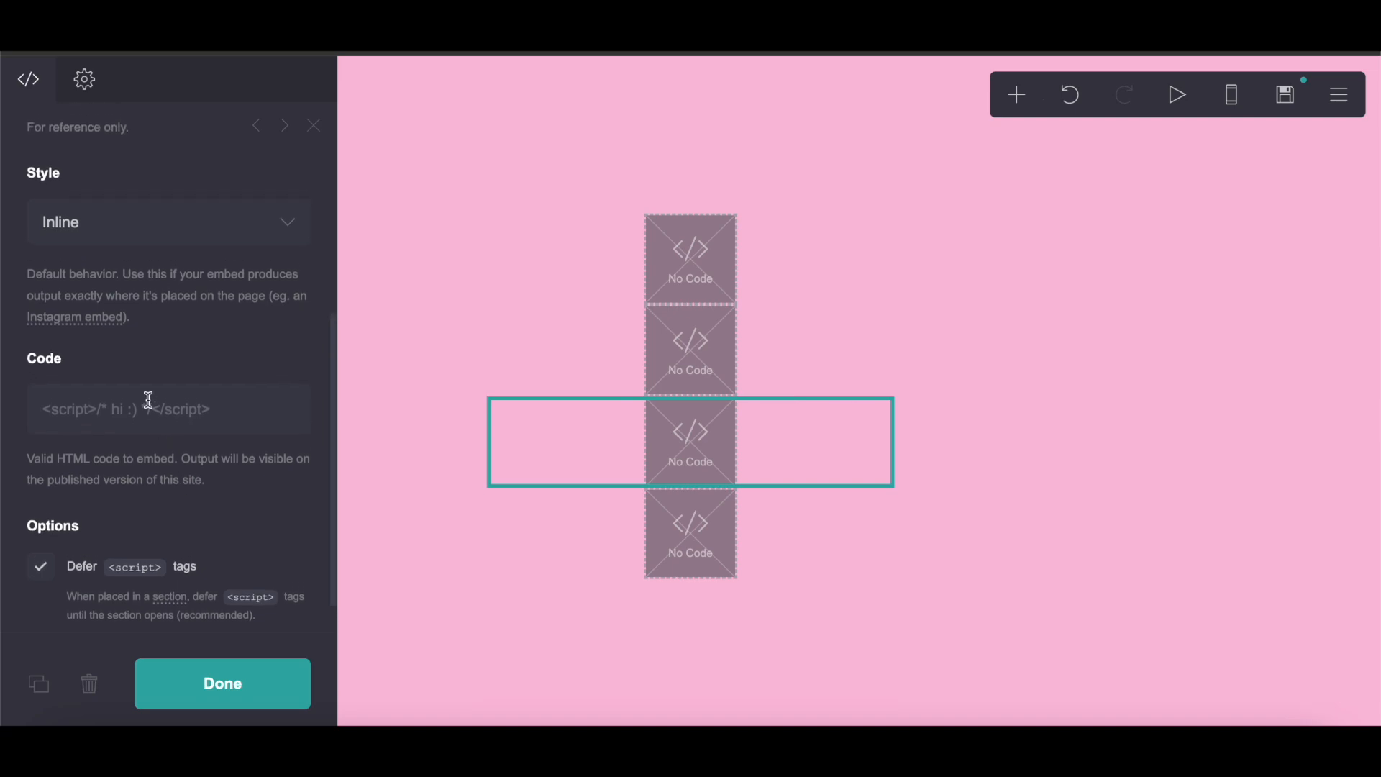
{"action": "right_click", "coordinate": [150, 399]}
{"action": "left_click", "coordinate": [235, 535]}
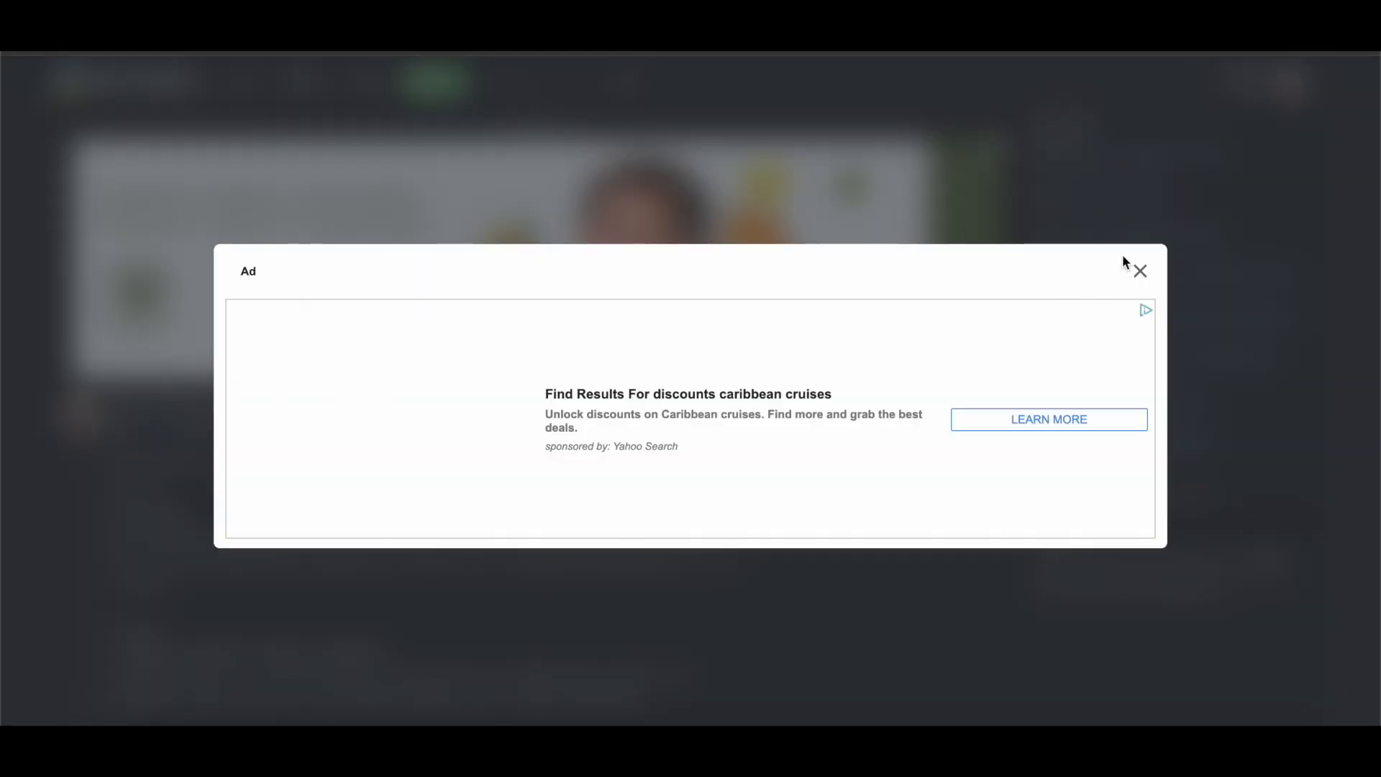
{"action": "left_click", "coordinate": [1140, 271]}
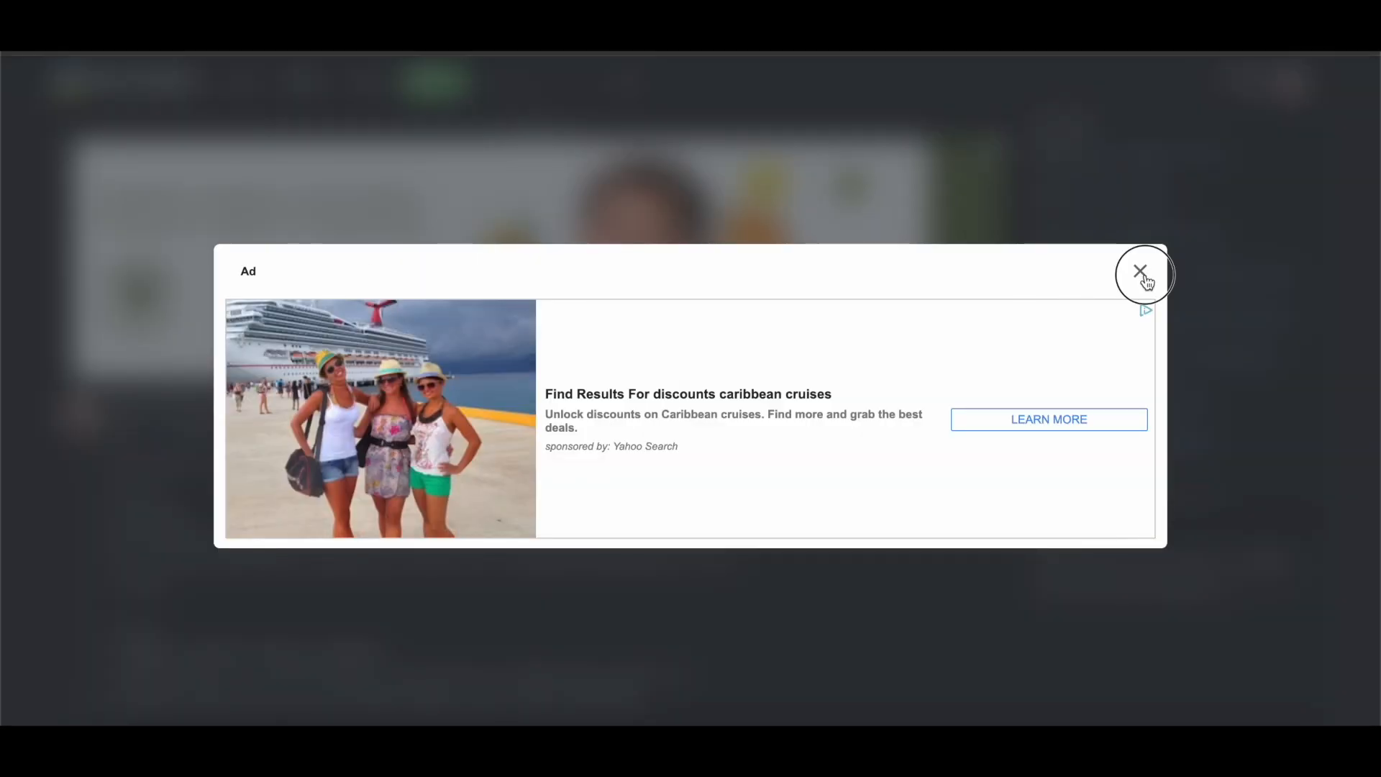
{"action": "scroll", "coordinate": [153, 441], "scroll_direction": "down", "scroll_amount": 2}
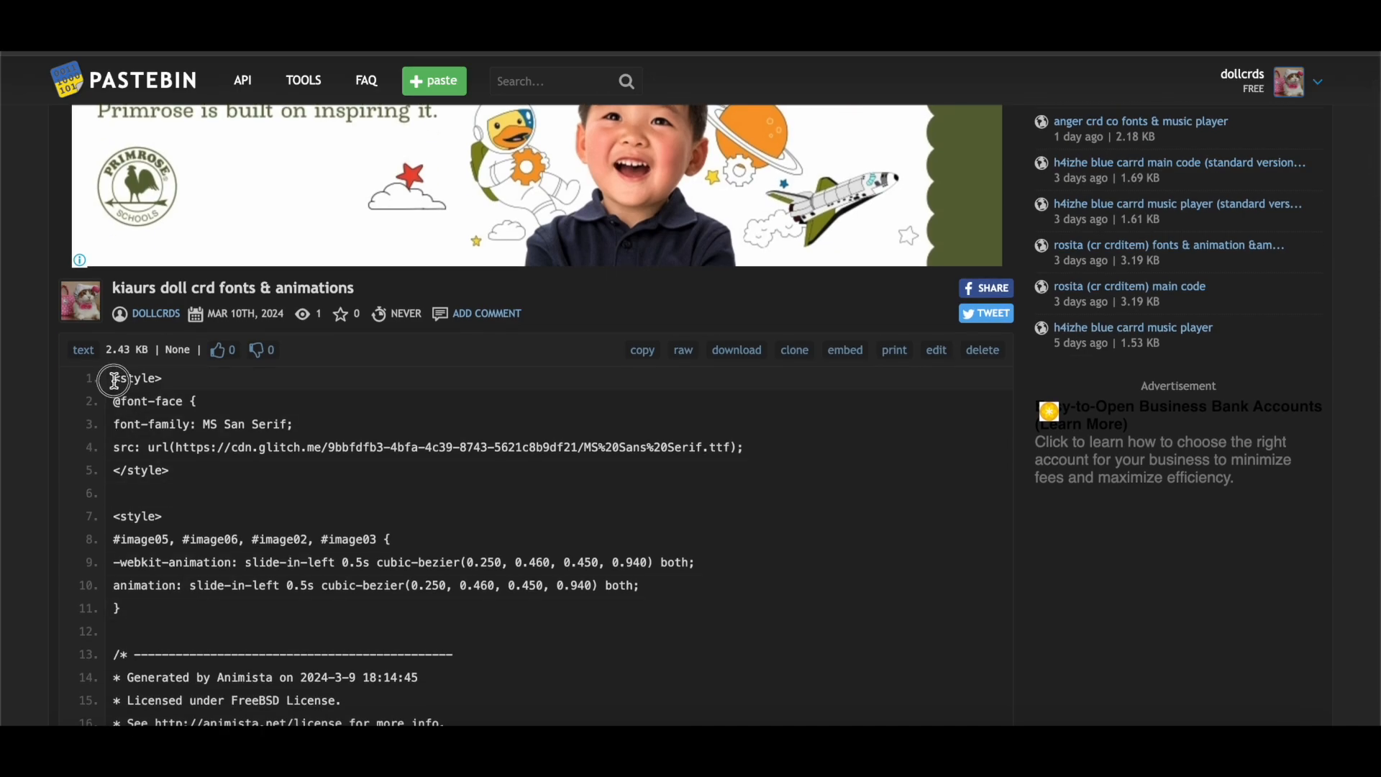
{"action": "left_click_drag", "start_coordinate": [114, 380], "coordinate": [192, 467]}
{"action": "right_click", "coordinate": [153, 421]}
{"action": "left_click", "coordinate": [172, 456]}
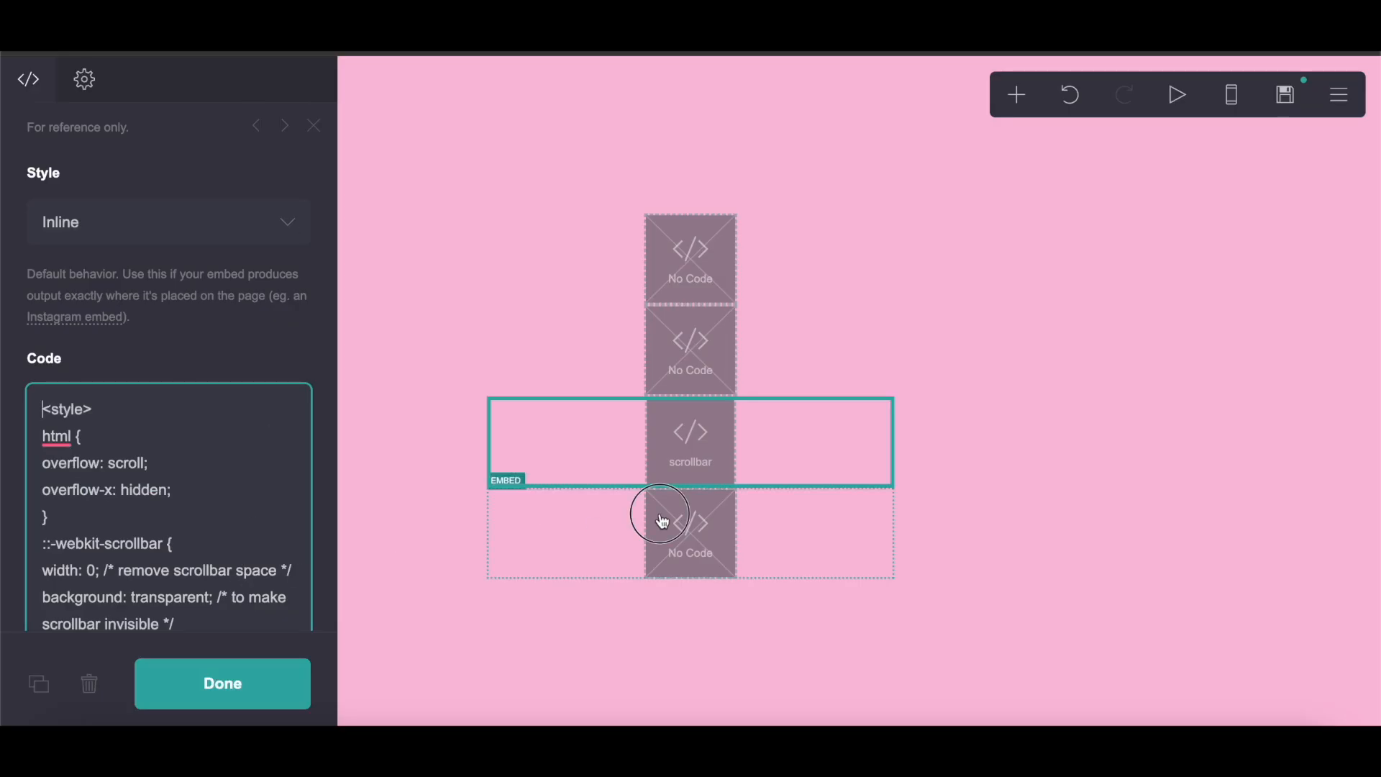
{"action": "left_click", "coordinate": [662, 521]}
{"action": "scroll", "coordinate": [234, 520], "scroll_direction": "down", "scroll_amount": 4}
{"action": "right_click", "coordinate": [160, 525]}
{"action": "left_click", "coordinate": [192, 570]}
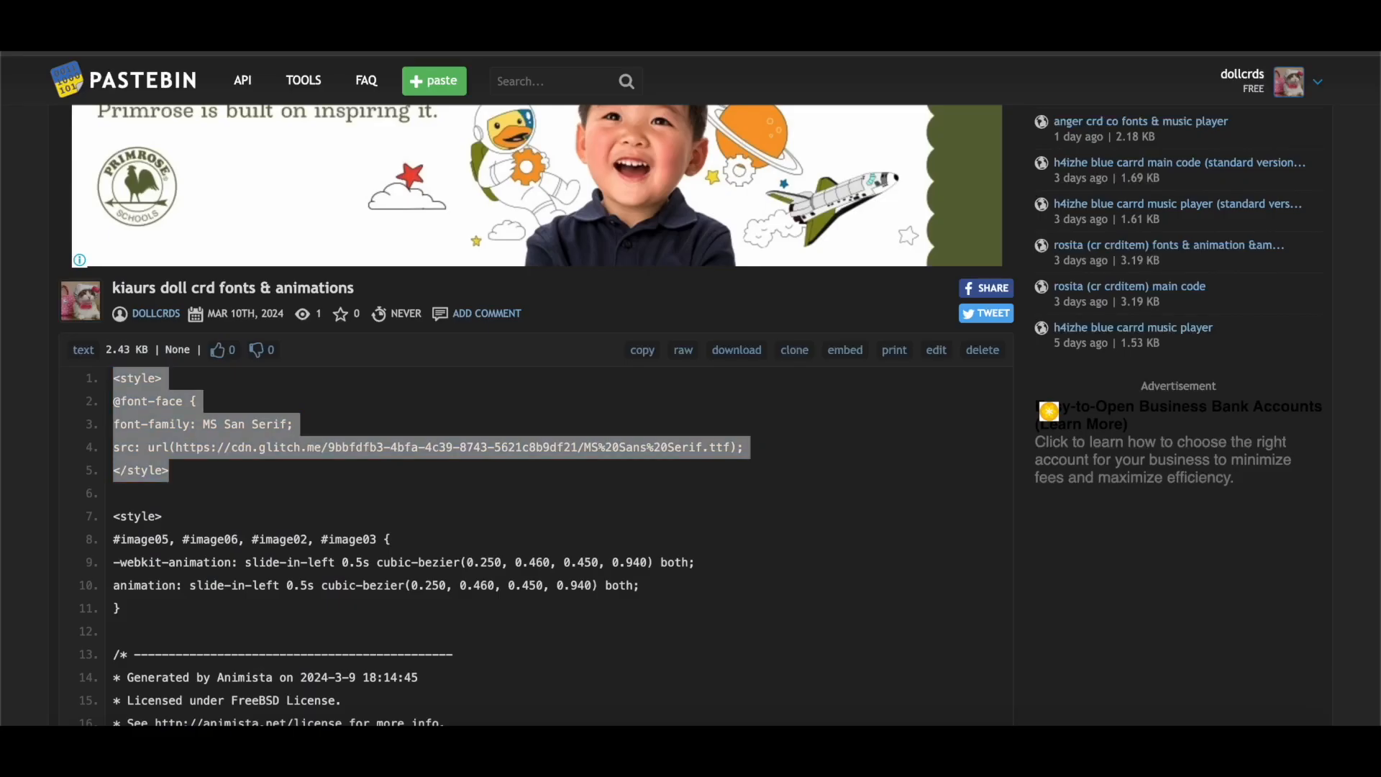
Step: Copy the slide-in-left style block from the fonts & animations paste into the code of the image ani embed
{"action": "scroll", "coordinate": [538, 435], "scroll_direction": "down", "scroll_amount": 5}
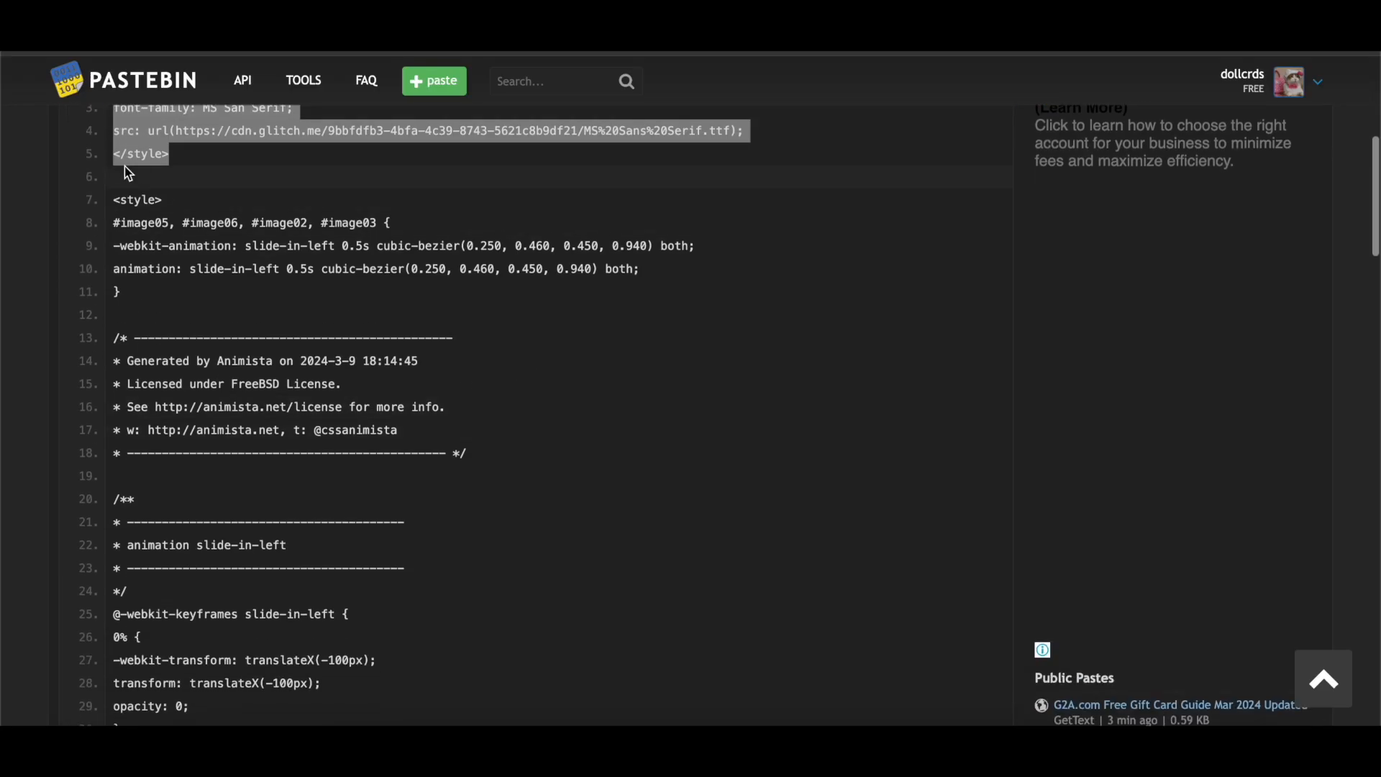
{"action": "left_click_drag", "start_coordinate": [116, 197], "coordinate": [294, 541]}
{"action": "scroll", "coordinate": [317, 654], "scroll_direction": "down", "scroll_amount": 9}
{"action": "right_click", "coordinate": [185, 404]}
{"action": "left_click", "coordinate": [220, 448]}
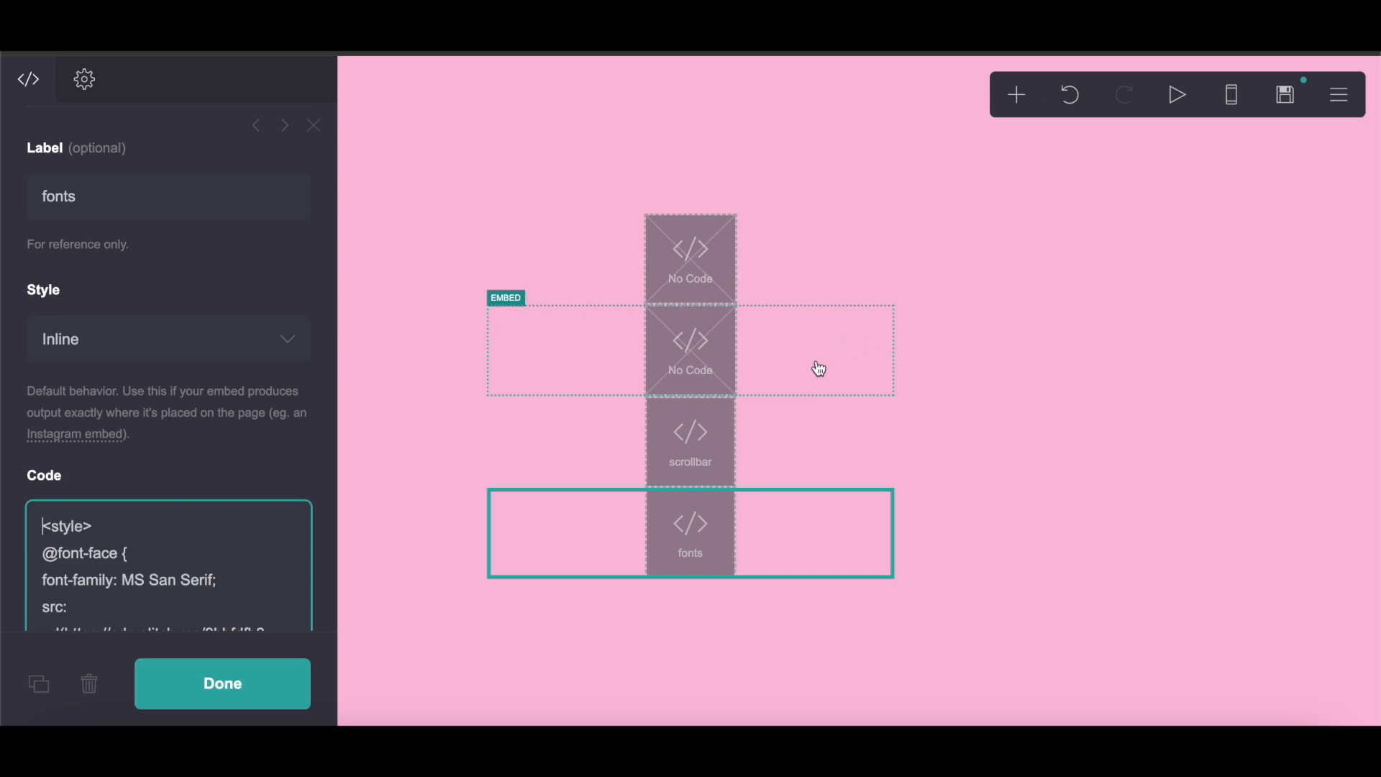
{"action": "left_click", "coordinate": [756, 347]}
{"action": "scroll", "coordinate": [120, 589], "scroll_direction": "down", "scroll_amount": 3}
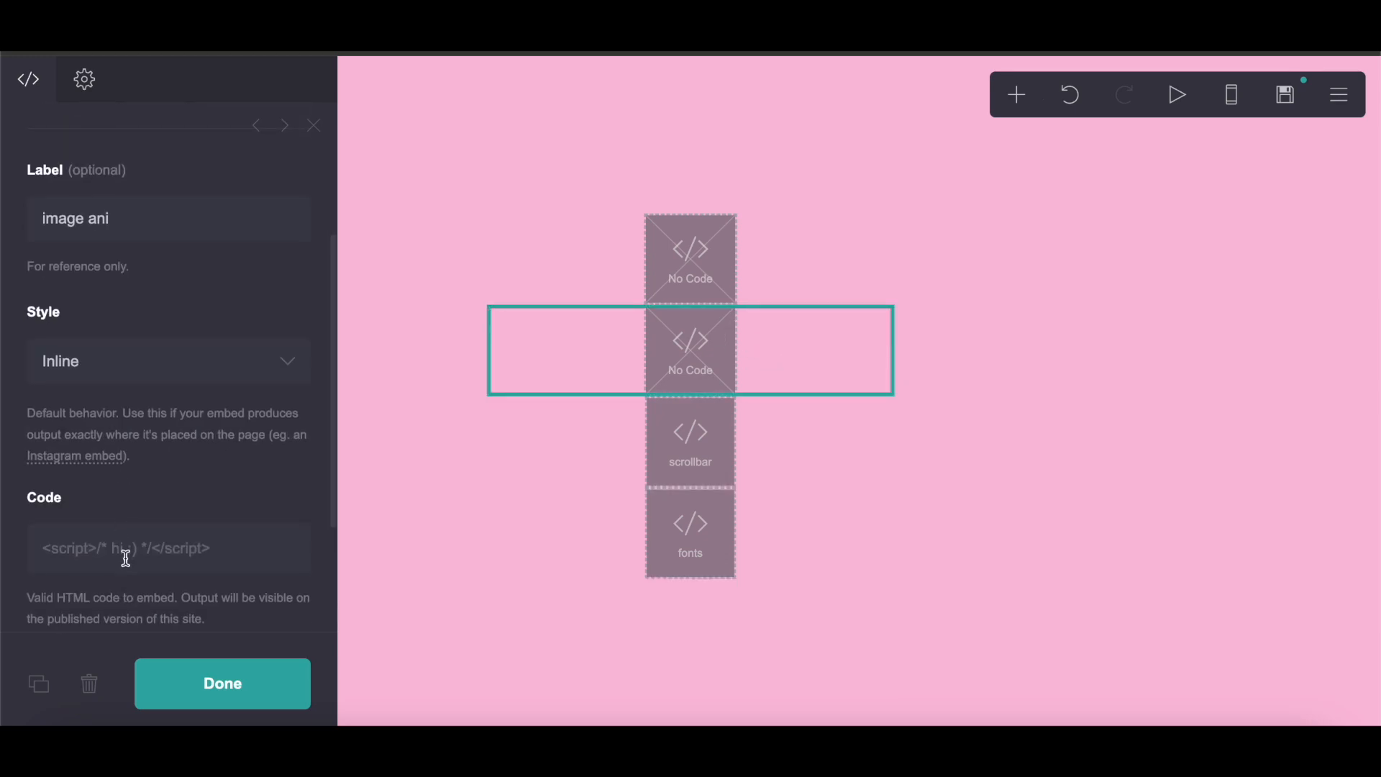
{"action": "right_click", "coordinate": [126, 558]}
{"action": "left_click", "coordinate": [148, 567]}
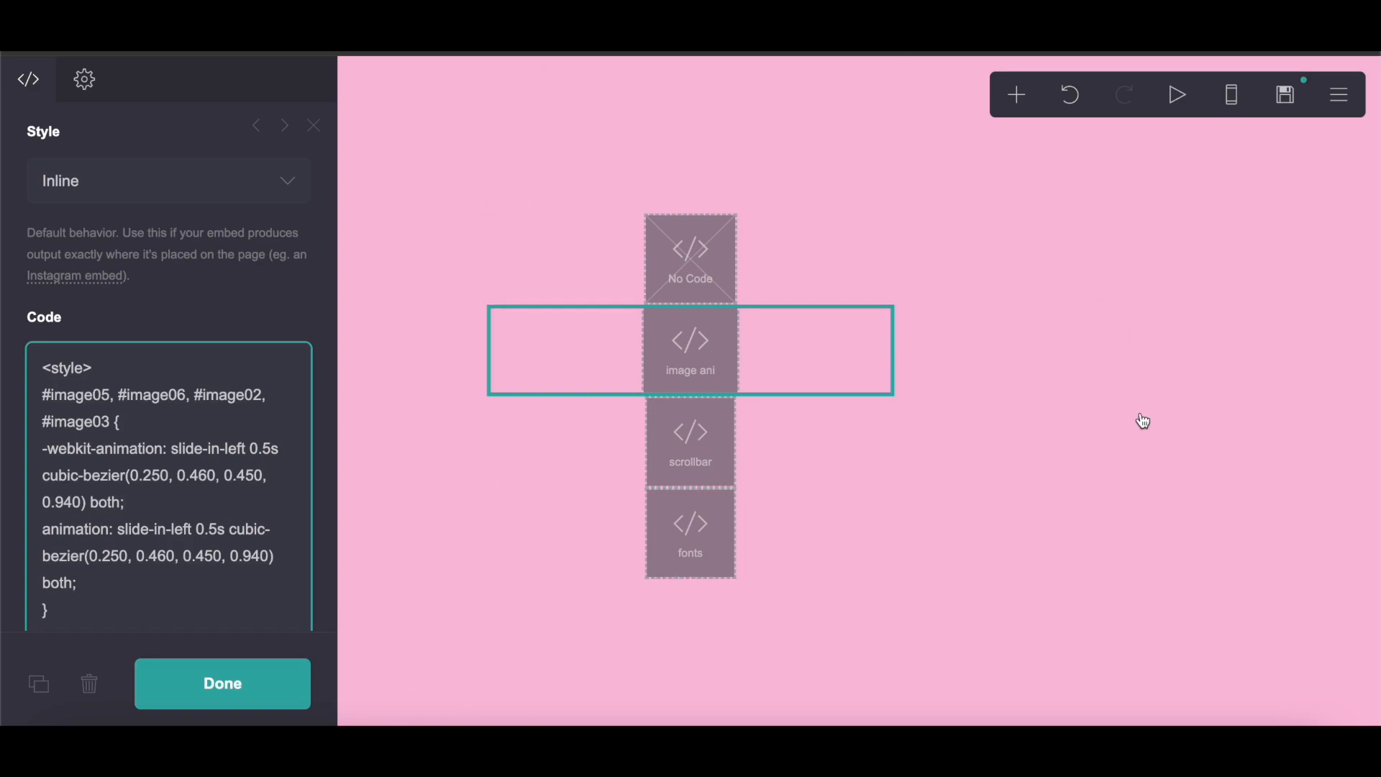
Step: Copy the scale-in-hor-left style block from the fonts & animations paste into the code of the menu ani embed
{"action": "left_click", "coordinate": [708, 269]}
{"action": "scroll", "coordinate": [151, 451], "scroll_direction": "down", "scroll_amount": 3}
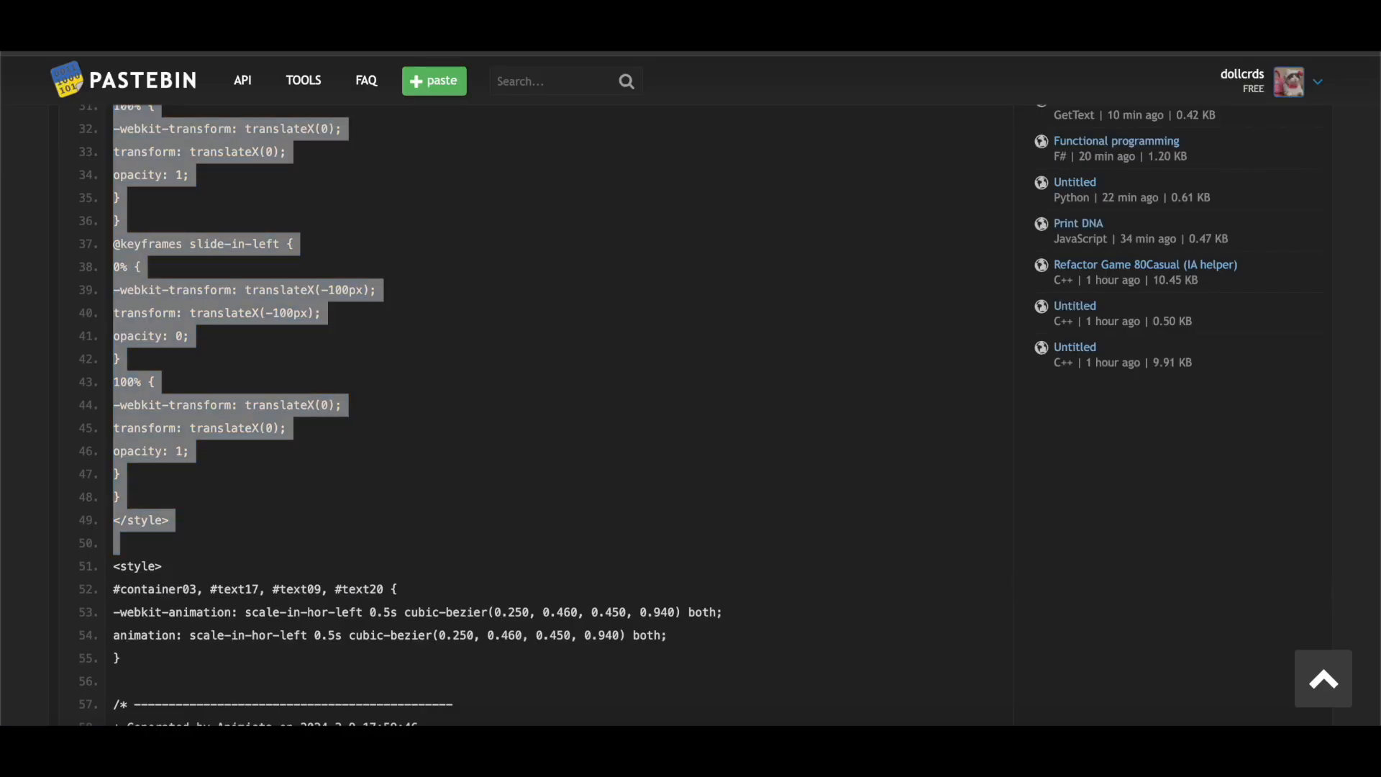
{"action": "scroll", "coordinate": [460, 532], "scroll_direction": "down", "scroll_amount": 3}
{"action": "left_click_drag", "start_coordinate": [116, 313], "coordinate": [298, 92]}
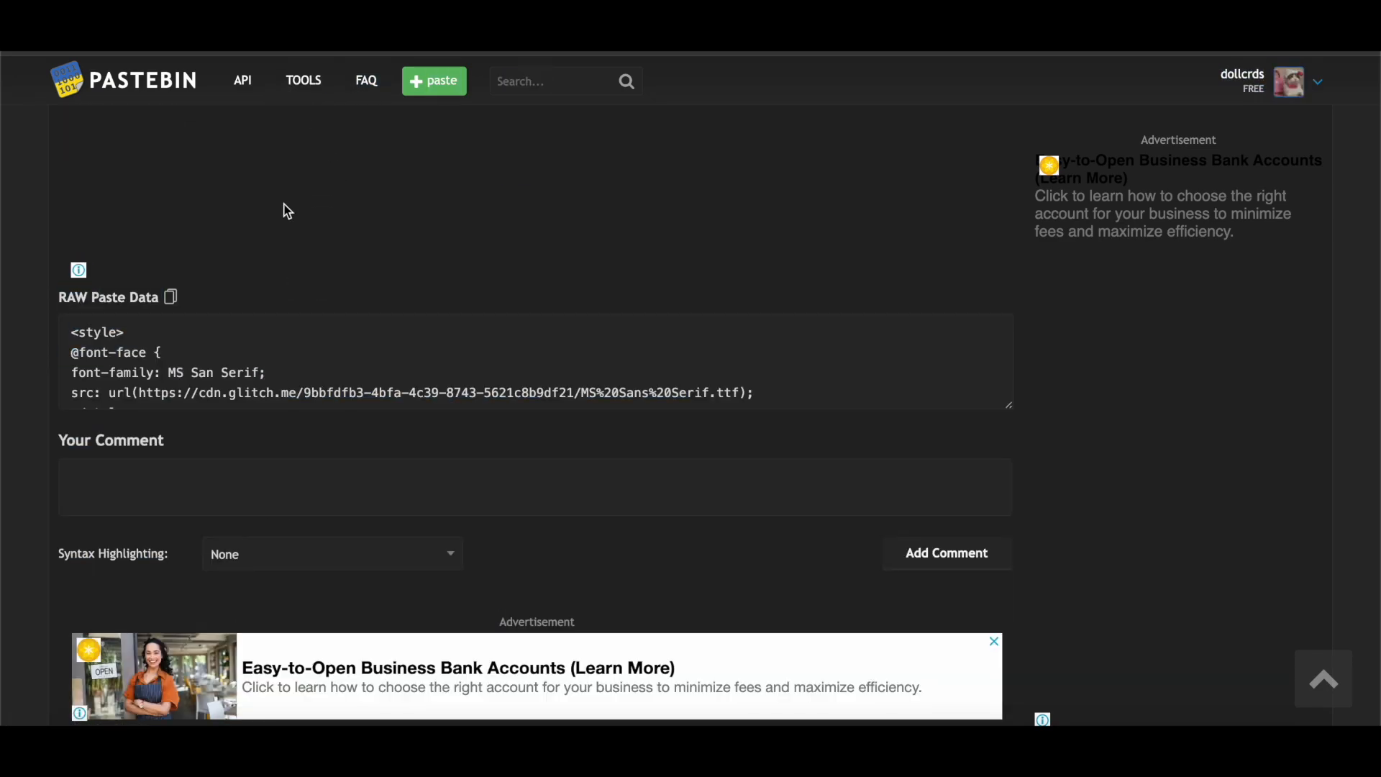
{"action": "scroll", "coordinate": [283, 208], "scroll_direction": "up", "scroll_amount": 6}
{"action": "right_click", "coordinate": [178, 377]}
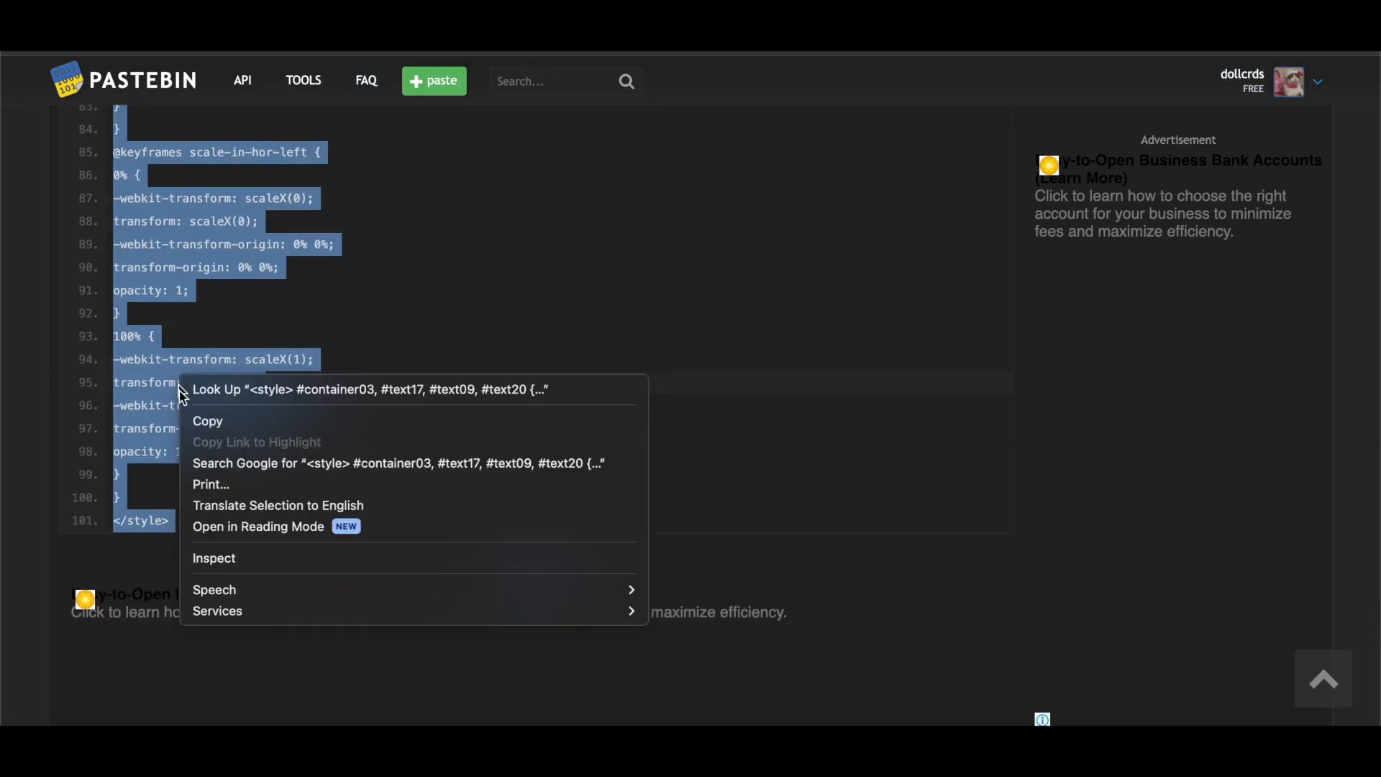
{"action": "left_click", "coordinate": [205, 421]}
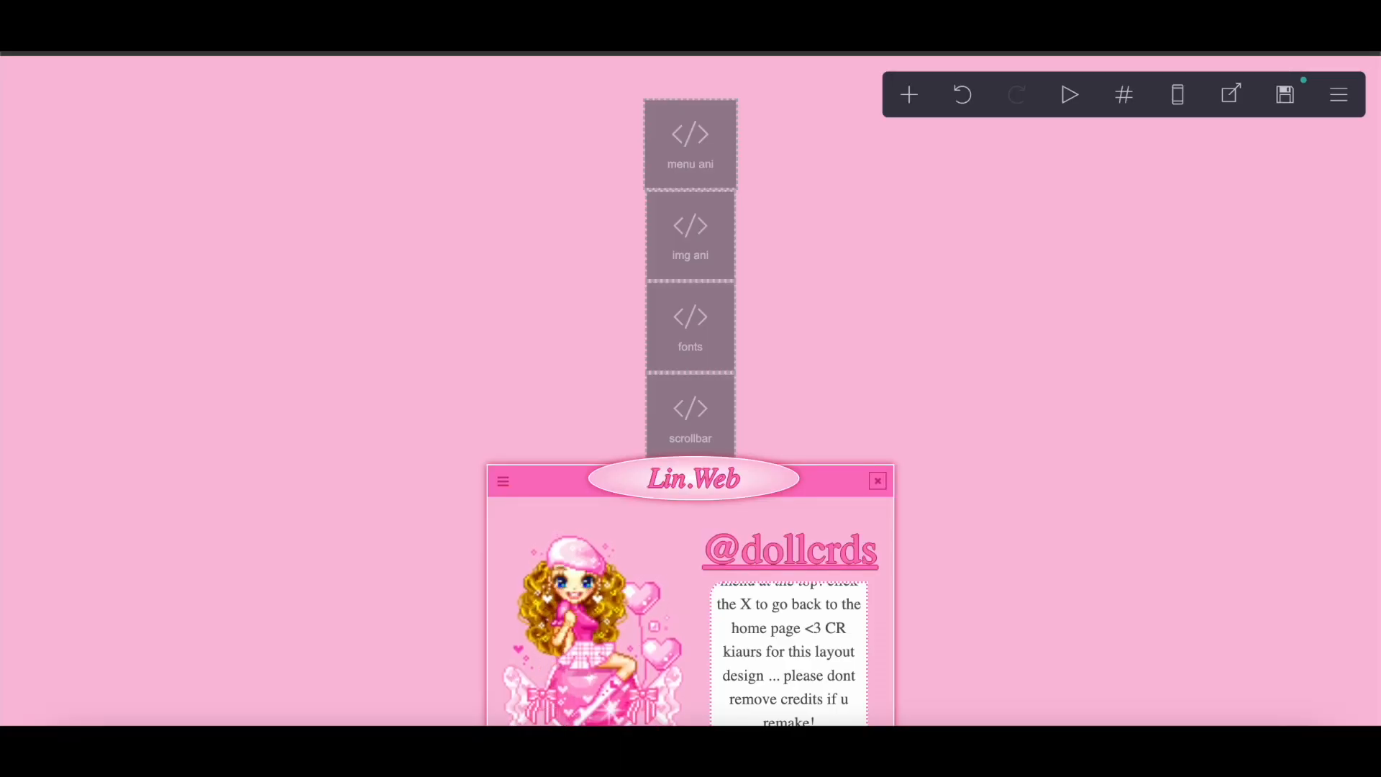
{"action": "left_click", "coordinate": [691, 259]}
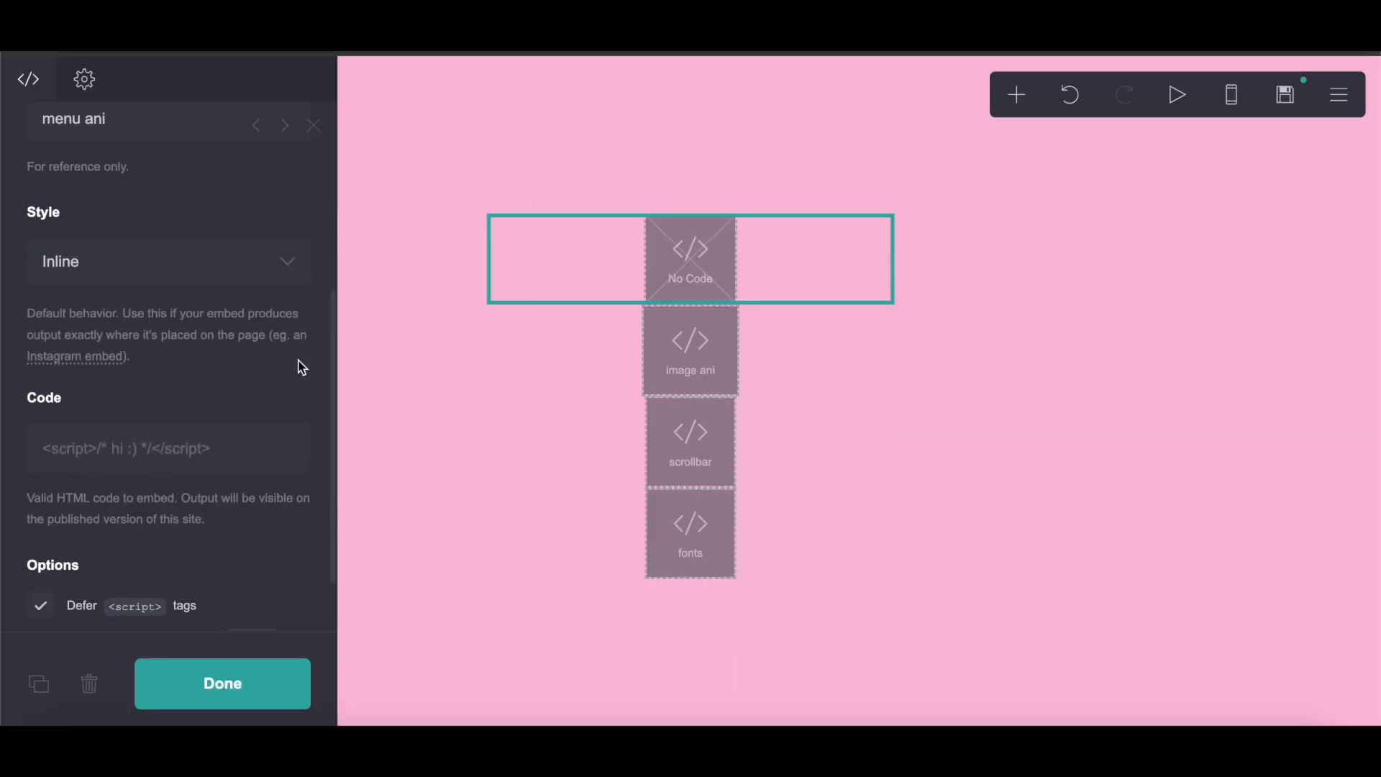
{"action": "scroll", "coordinate": [299, 364], "scroll_direction": "down", "scroll_amount": 3}
{"action": "right_click", "coordinate": [195, 424]}
{"action": "left_click", "coordinate": [230, 565]}
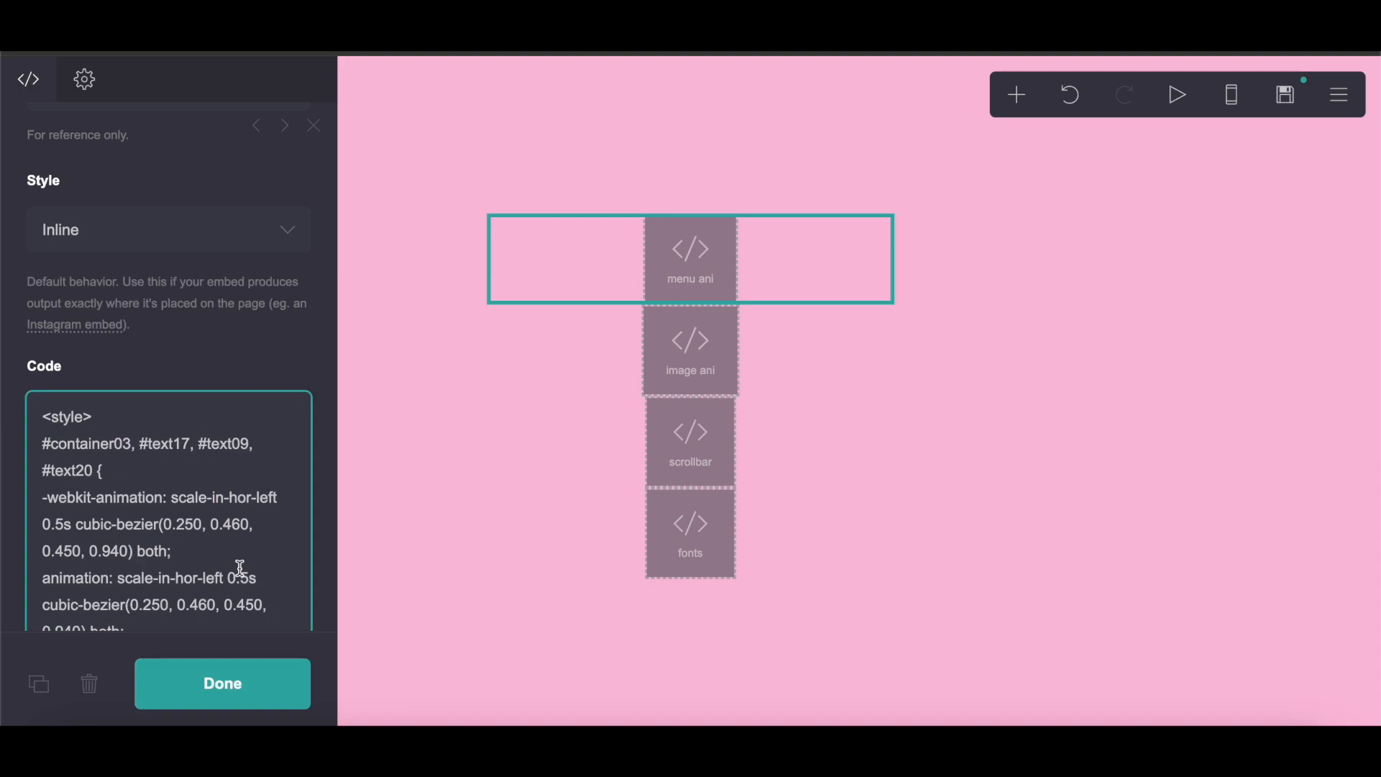
Step: Delete the stray "Advertisement" line after the closing style tag in the menu ani embed's code and finish editing it
{"action": "scroll", "coordinate": [241, 568], "scroll_direction": "down", "scroll_amount": 5}
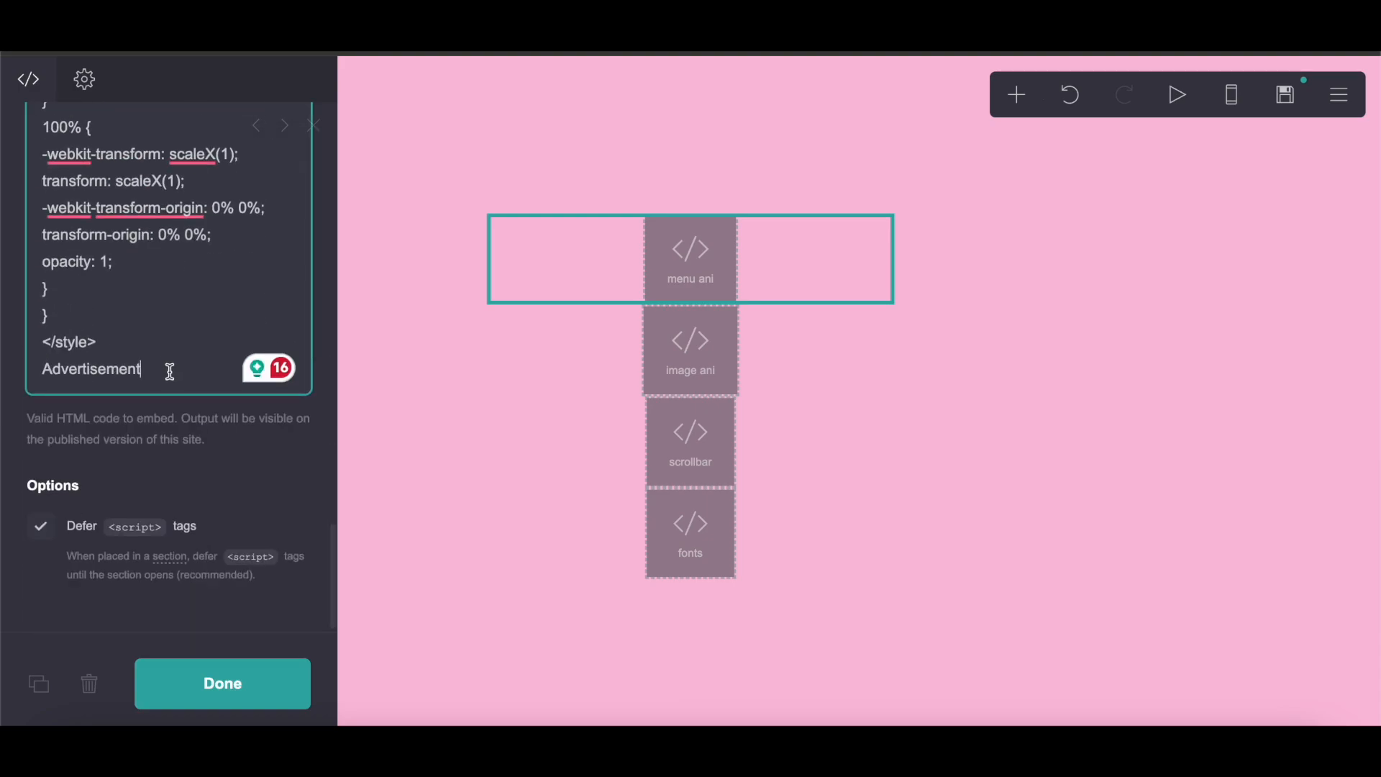
{"action": "left_click_drag", "start_coordinate": [170, 371], "coordinate": [4, 379]}
{"action": "key", "text": "BackSpace"}
{"action": "scroll", "coordinate": [118, 435], "scroll_direction": "up", "scroll_amount": 10}
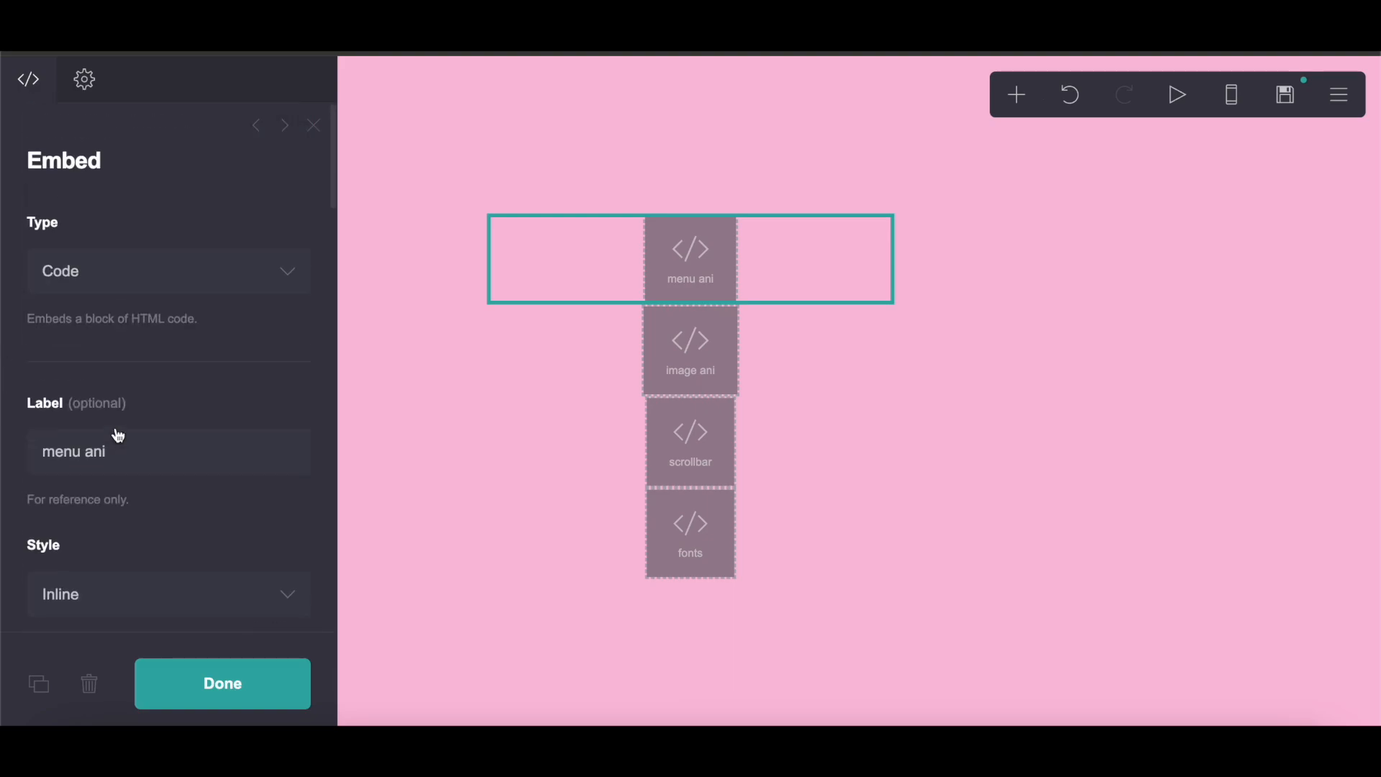
{"action": "scroll", "coordinate": [113, 431], "scroll_direction": "down", "scroll_amount": 5}
{"action": "left_click", "coordinate": [194, 708]}
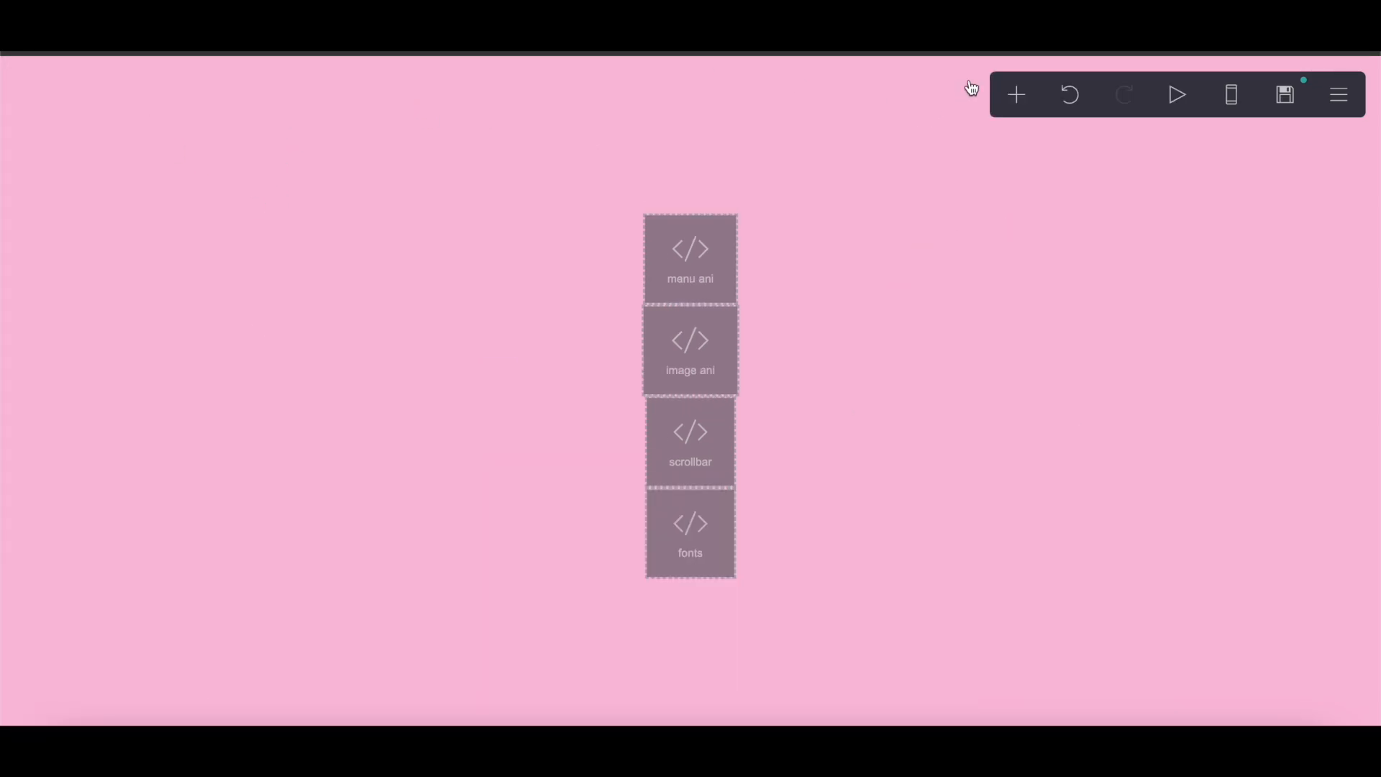
Step: Add a two-column container below the fonts embed
{"action": "left_click", "coordinate": [1016, 95]}
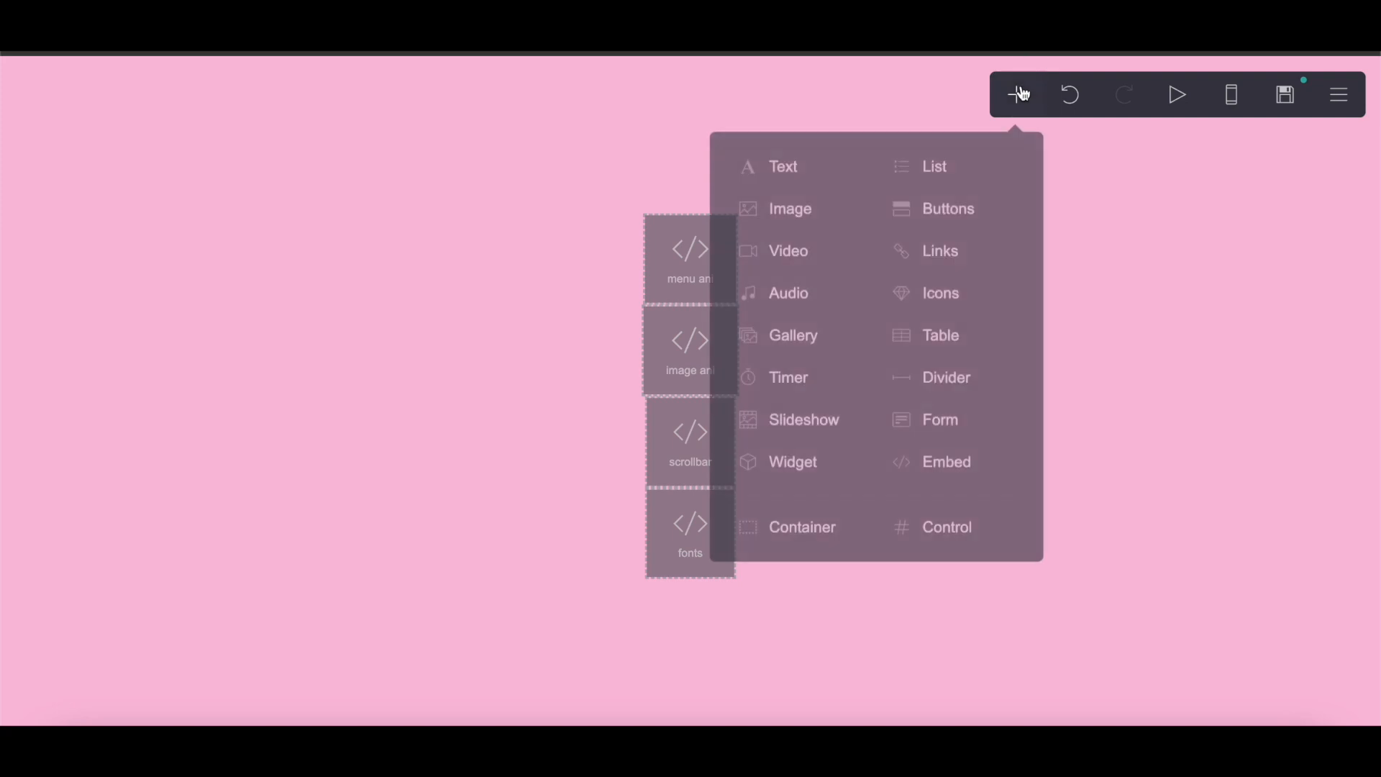
{"action": "left_click", "coordinate": [825, 532]}
{"action": "left_click", "coordinate": [86, 253]}
{"action": "left_click", "coordinate": [72, 297]}
Step: Set the container's vertical padding, horizontal padding and gutters to 0.5
{"action": "left_click", "coordinate": [84, 79]}
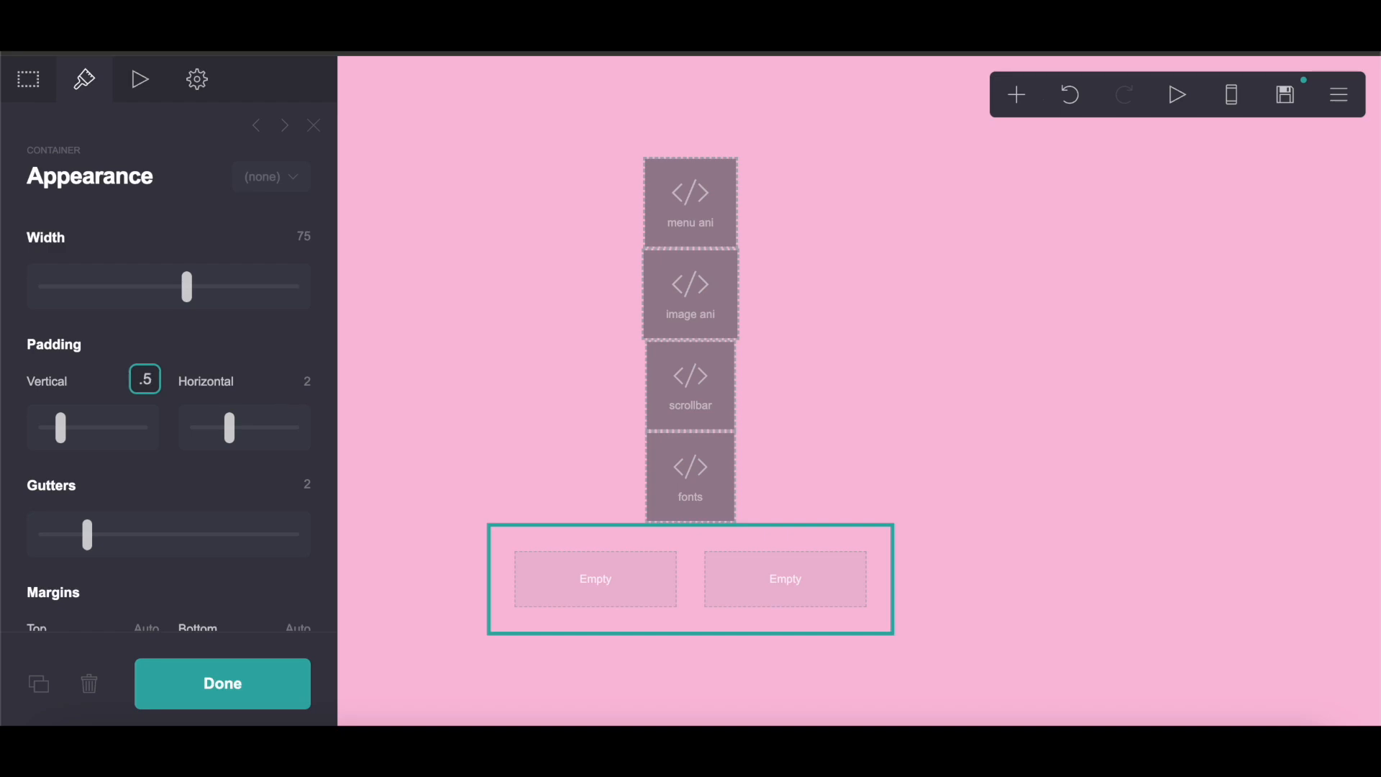
{"action": "left_click", "coordinate": [308, 383]}
{"action": "left_click", "coordinate": [307, 484]}
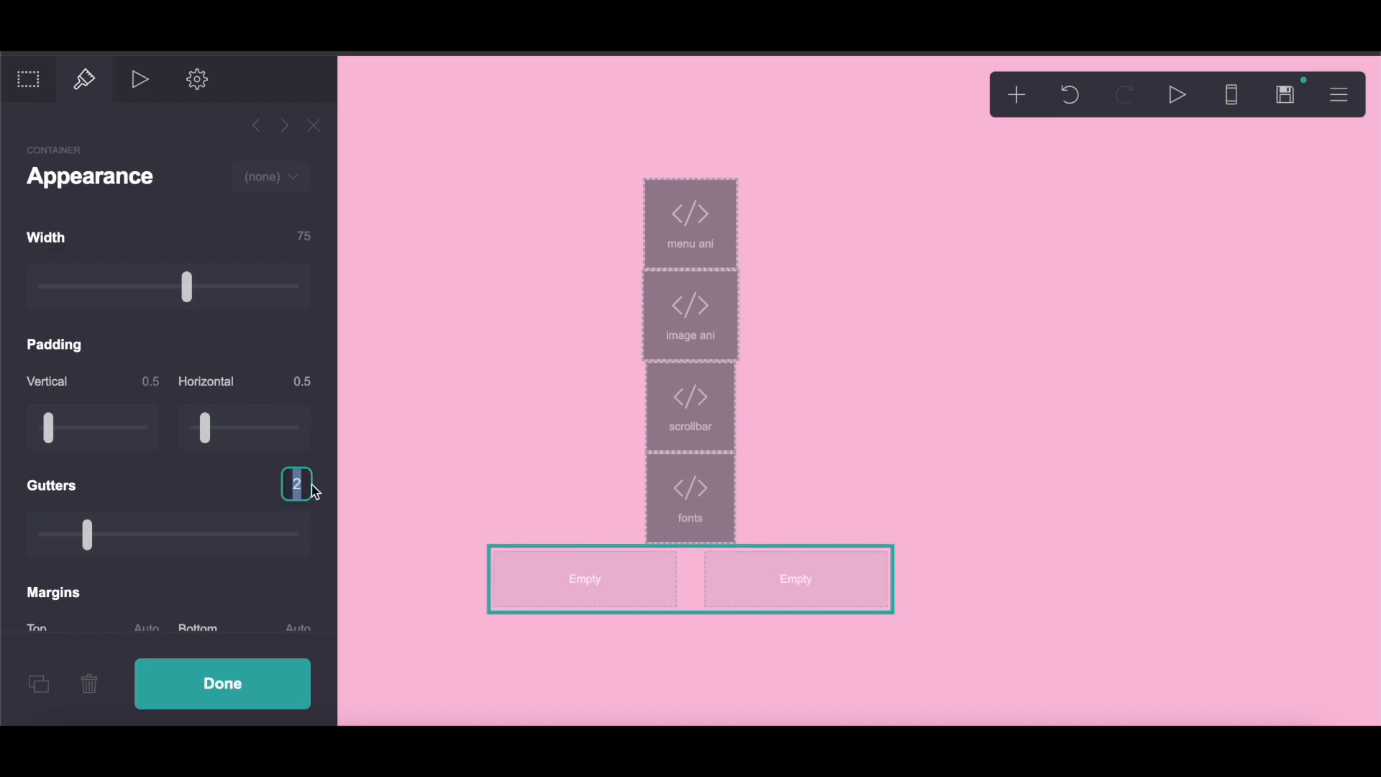
{"action": "type", "text": ".5"}
{"action": "key", "text": "Return"}
Step: Change the container's background to a gradient
{"action": "scroll", "coordinate": [287, 537], "scroll_direction": "down", "scroll_amount": 7}
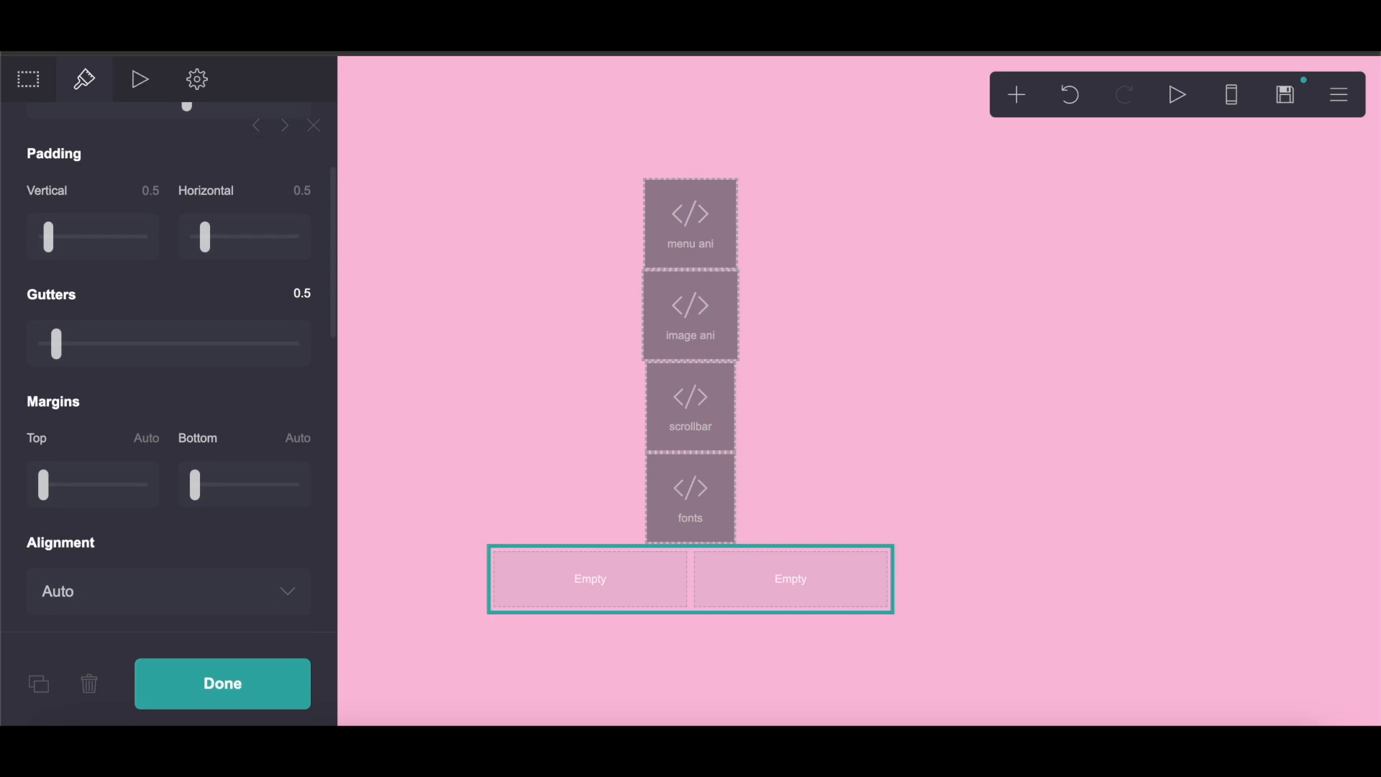
{"action": "scroll", "coordinate": [236, 443], "scroll_direction": "down", "scroll_amount": 5}
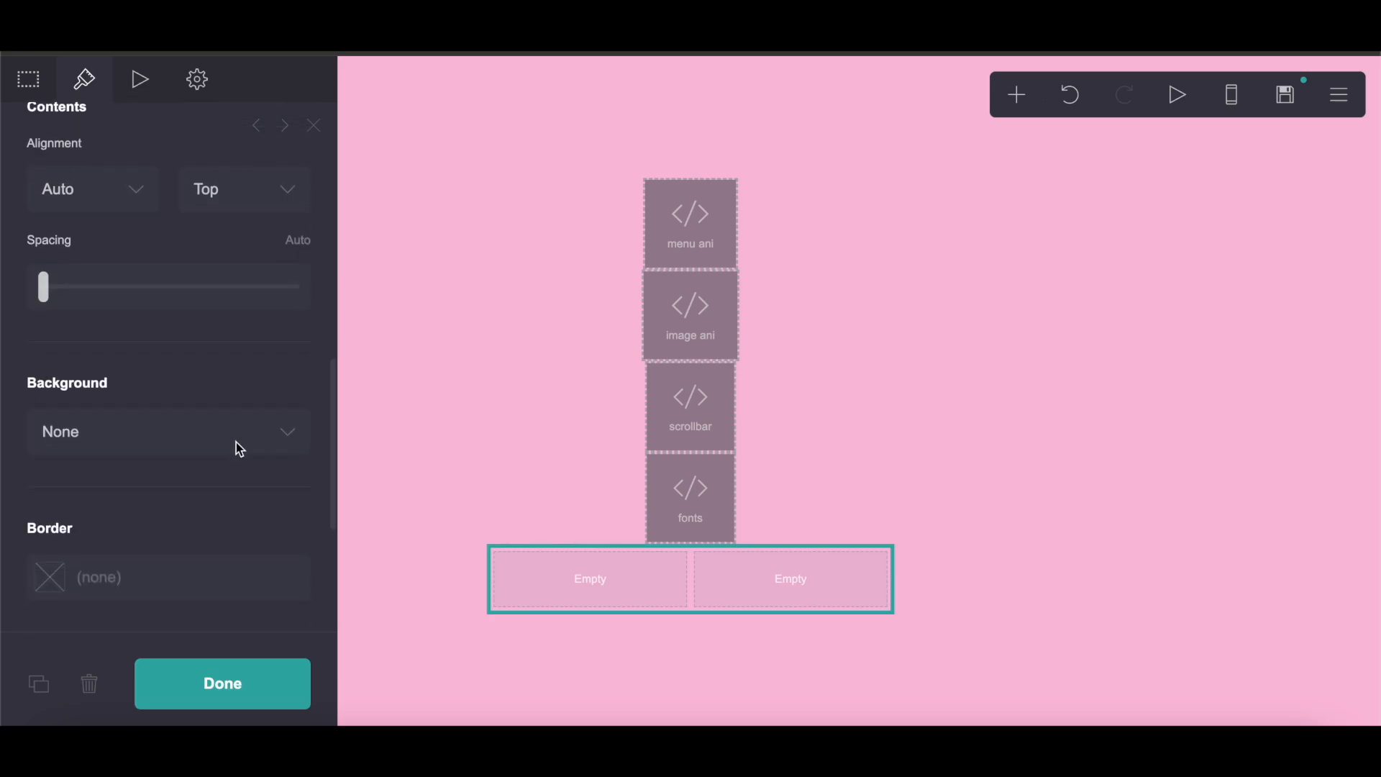
{"action": "left_click", "coordinate": [222, 389]}
{"action": "left_click", "coordinate": [211, 419]}
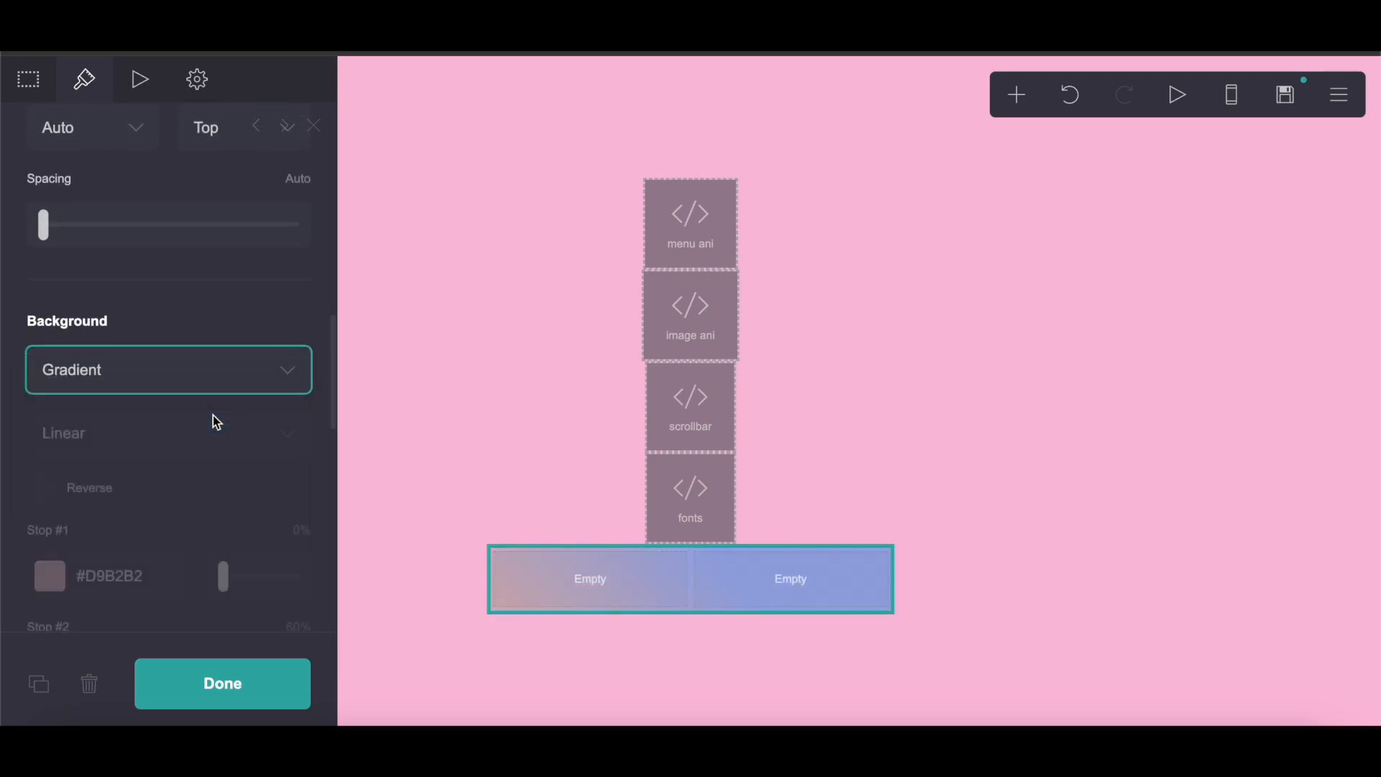
{"action": "scroll", "coordinate": [213, 415], "scroll_direction": "down", "scroll_amount": 4}
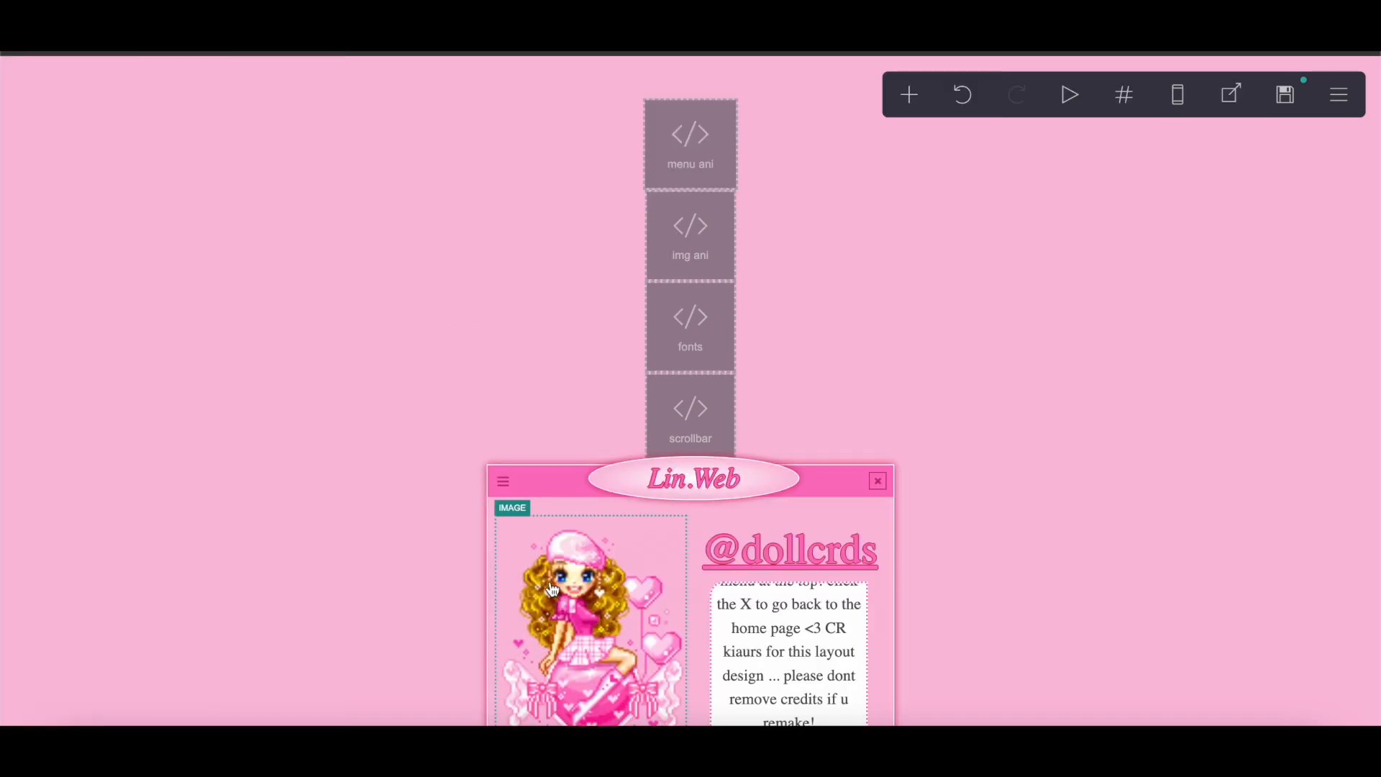
Step: Copy the first gradient colour #FB73C1 from the original Lin.Web container into Stop #1 of the new container's gradient
{"action": "left_click", "coordinate": [530, 469]}
{"action": "left_click", "coordinate": [78, 80]}
{"action": "scroll", "coordinate": [97, 435], "scroll_direction": "down", "scroll_amount": 6}
{"action": "scroll", "coordinate": [98, 434], "scroll_direction": "down", "scroll_amount": 4}
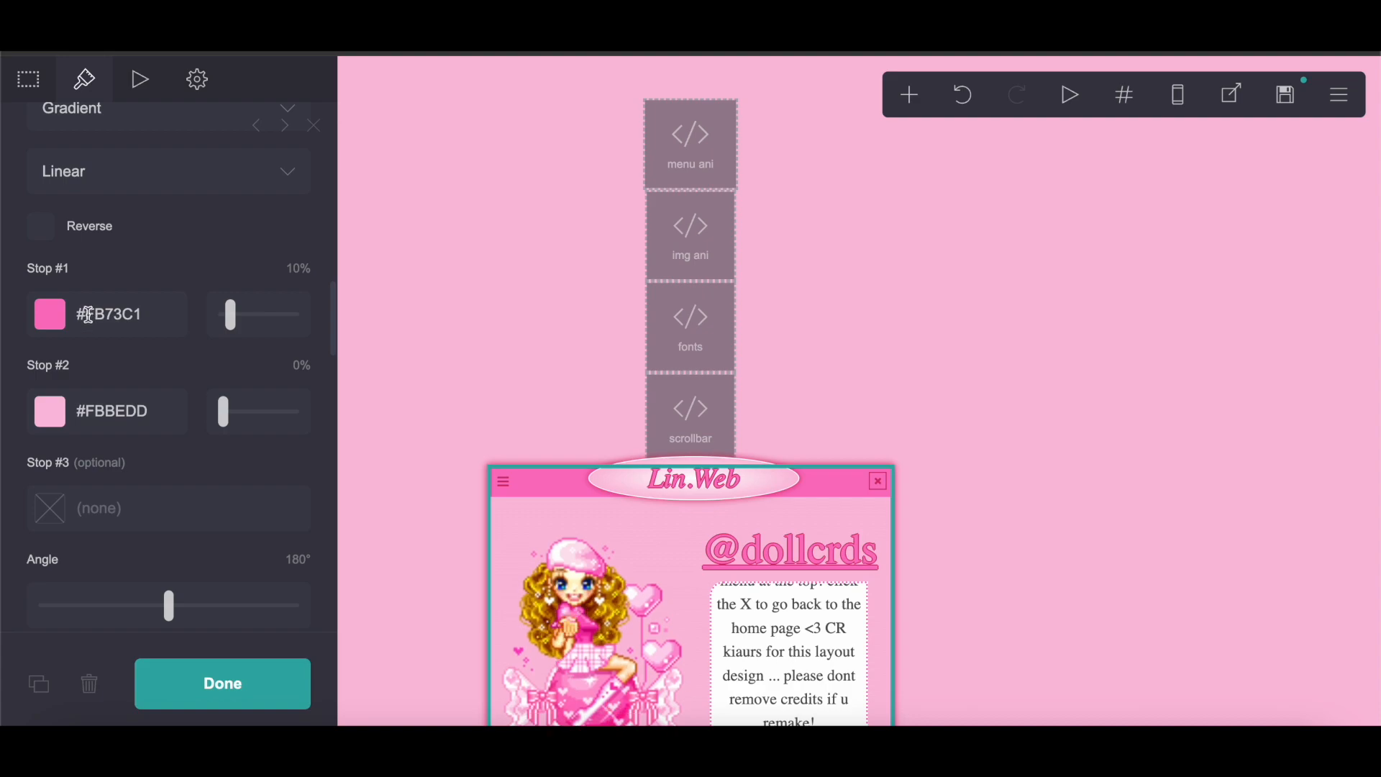
{"action": "double_click", "coordinate": [179, 312]}
{"action": "right_click", "coordinate": [179, 312]}
{"action": "left_click", "coordinate": [207, 421]}
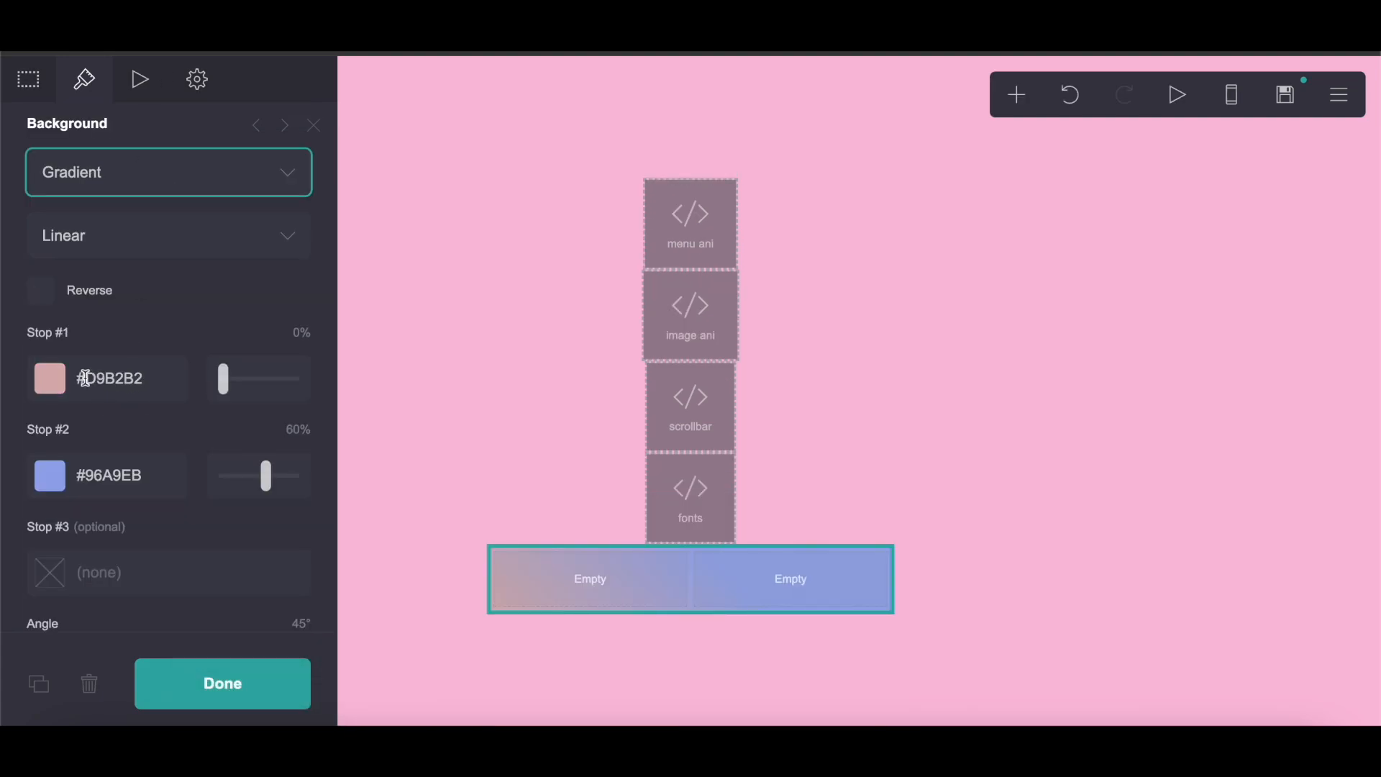
{"action": "double_click", "coordinate": [179, 378]}
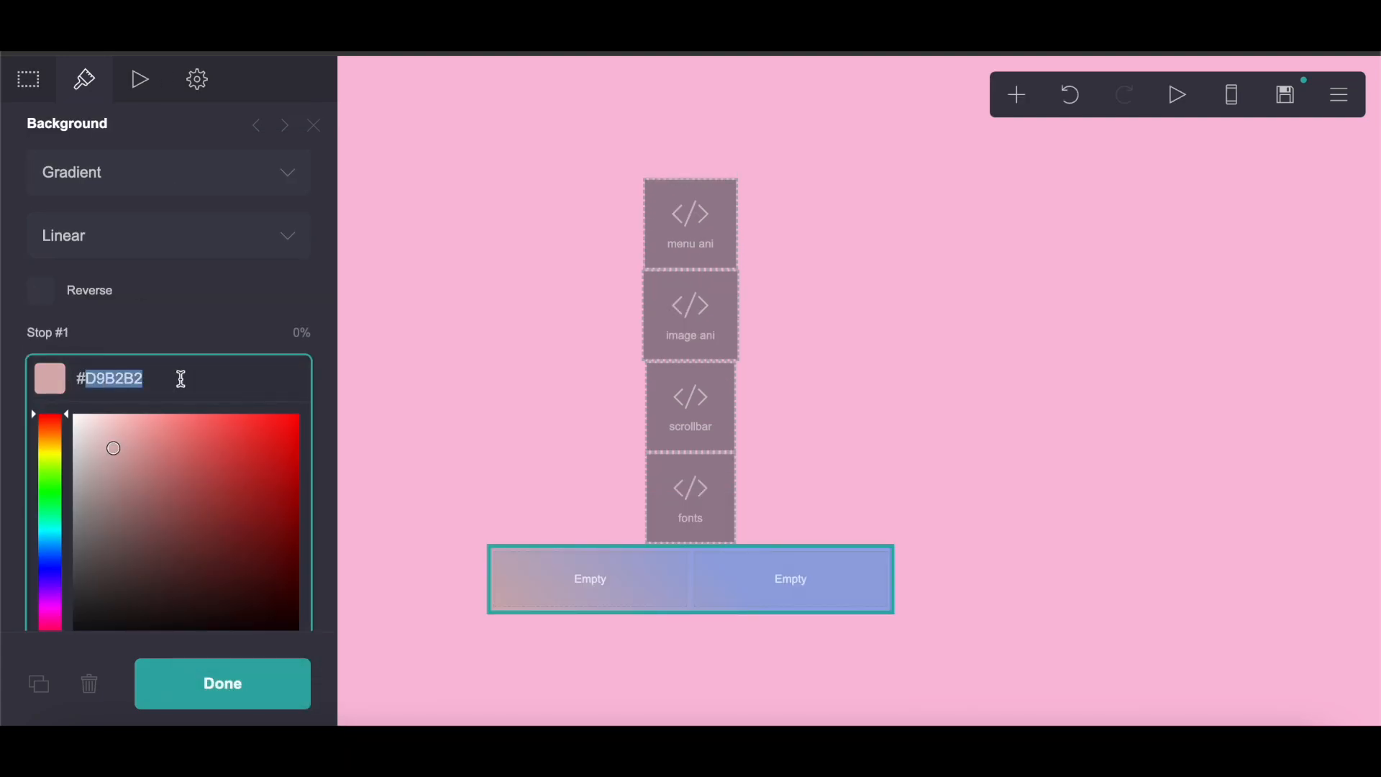
{"action": "right_click", "coordinate": [179, 379]}
{"action": "left_click", "coordinate": [207, 441]}
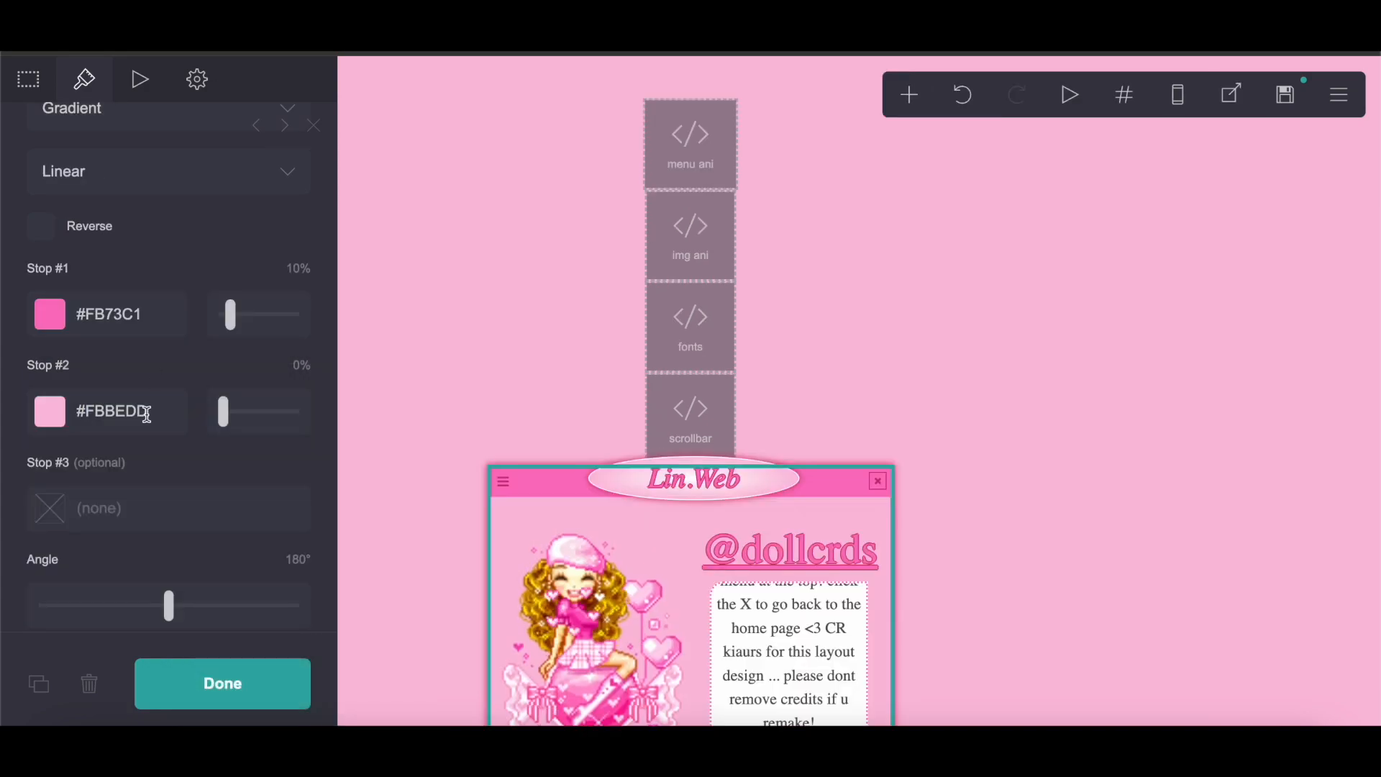
Step: Copy the second gradient colour #FBBEDD from the original Lin.Web container into Stop #2 of the new container's gradient
{"action": "double_click", "coordinate": [108, 411]}
{"action": "right_click", "coordinate": [196, 422]}
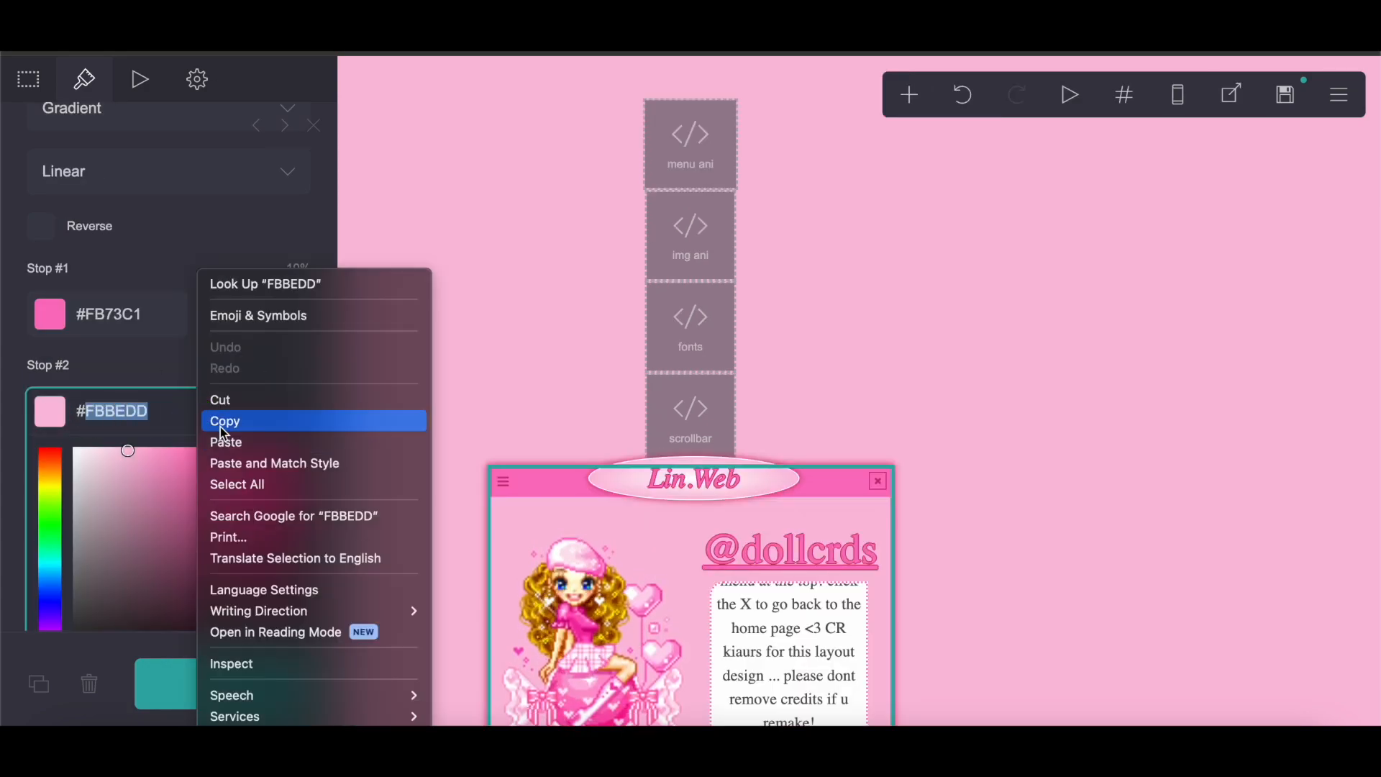
{"action": "left_click", "coordinate": [216, 422]}
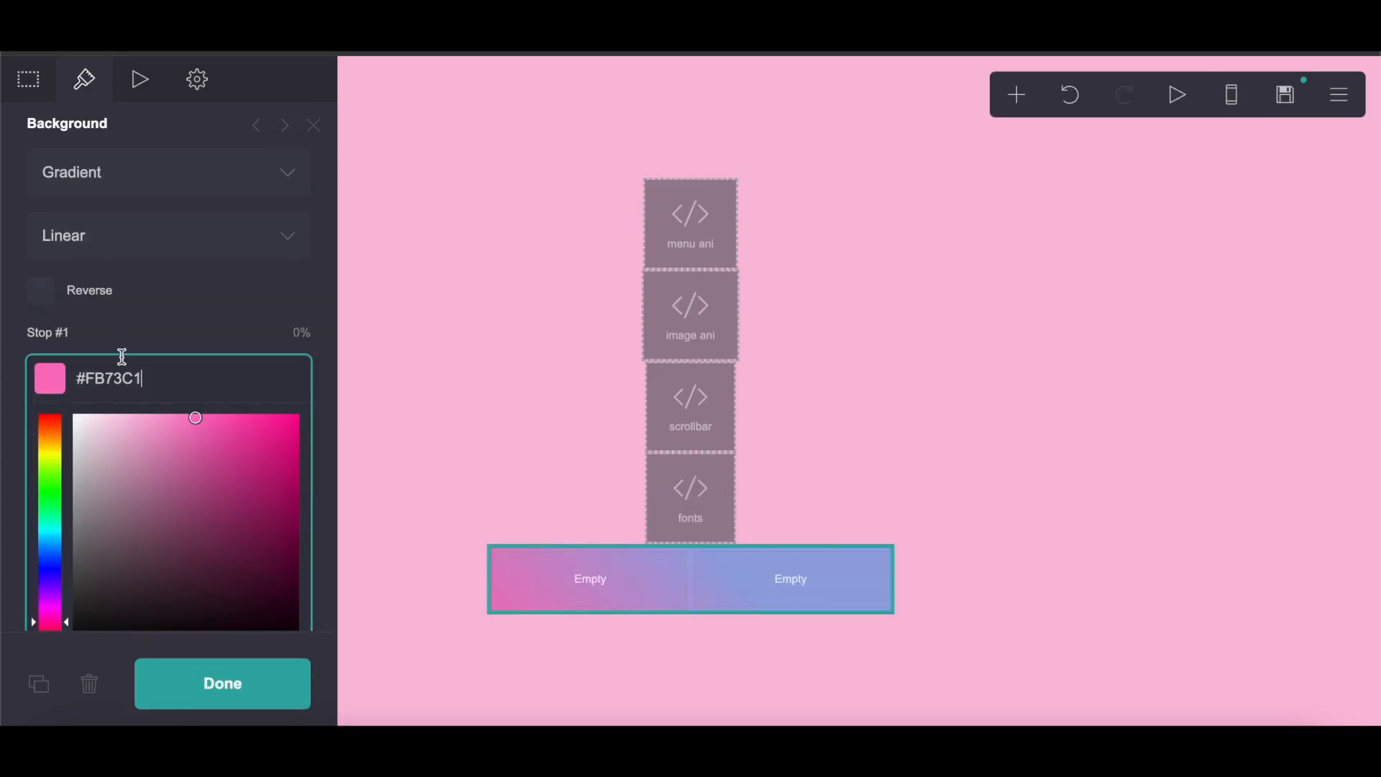
{"action": "scroll", "coordinate": [122, 356], "scroll_direction": "down", "scroll_amount": 3}
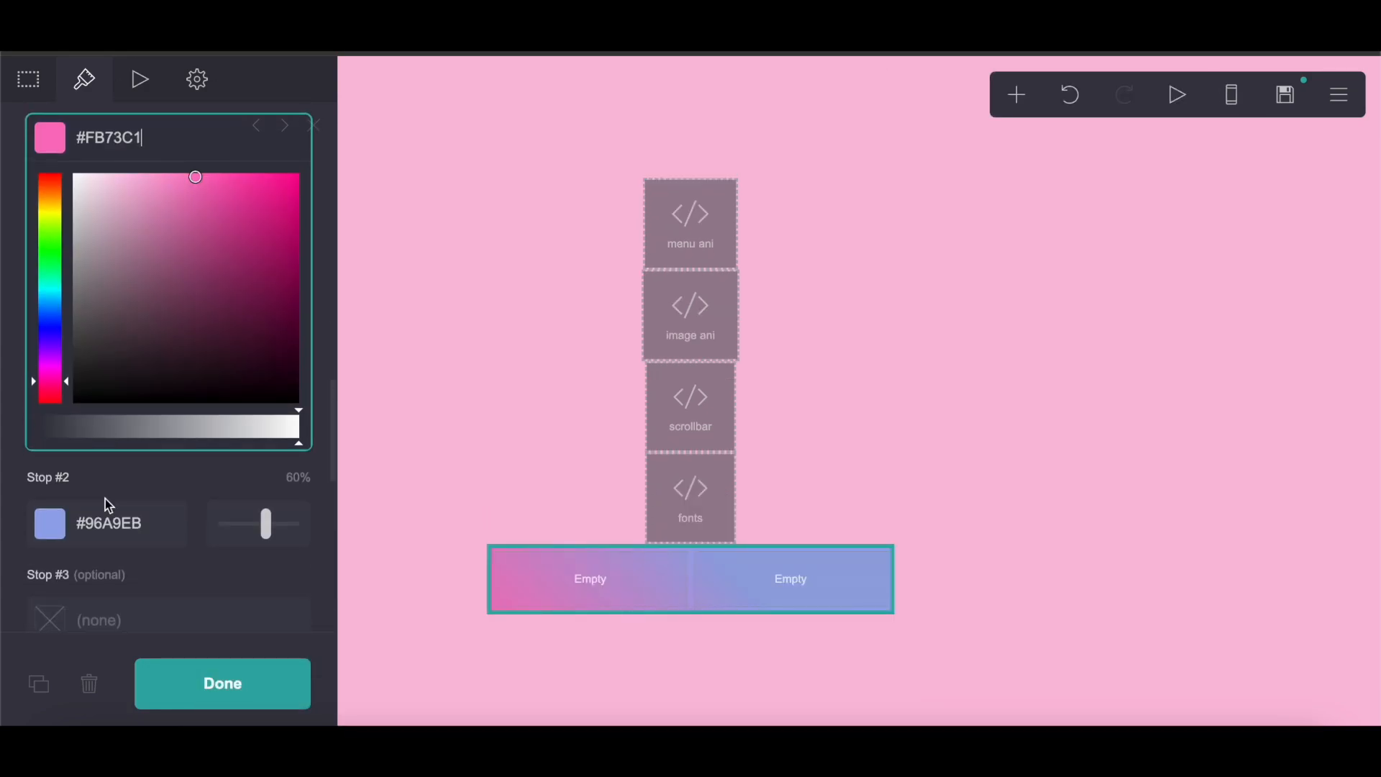
{"action": "left_click", "coordinate": [87, 521]}
{"action": "double_click", "coordinate": [115, 223]}
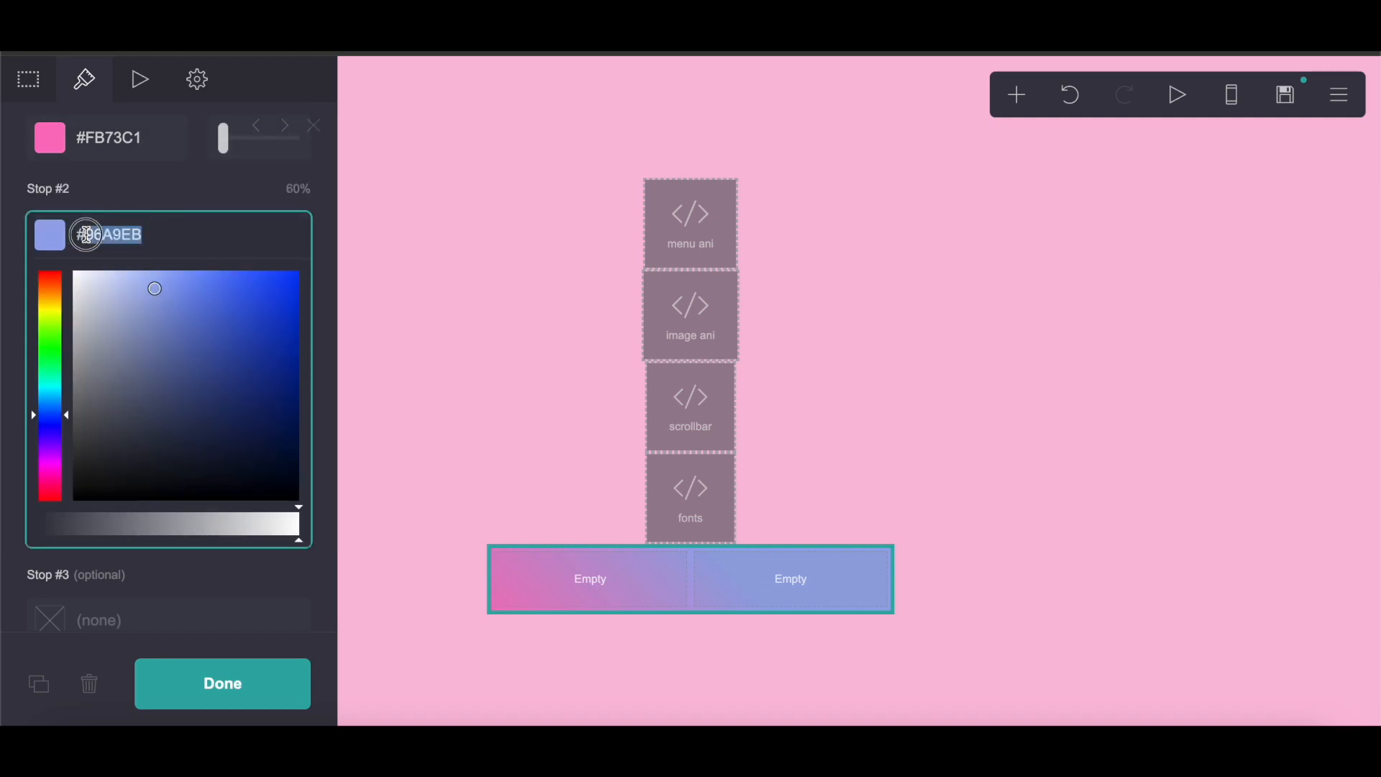
{"action": "right_click", "coordinate": [86, 234]}
{"action": "left_click", "coordinate": [183, 402]}
Step: Set the container gradient's Stop #1 to 10%, Stop #2 to 0% and the angle to 180°
{"action": "left_click", "coordinate": [201, 198]}
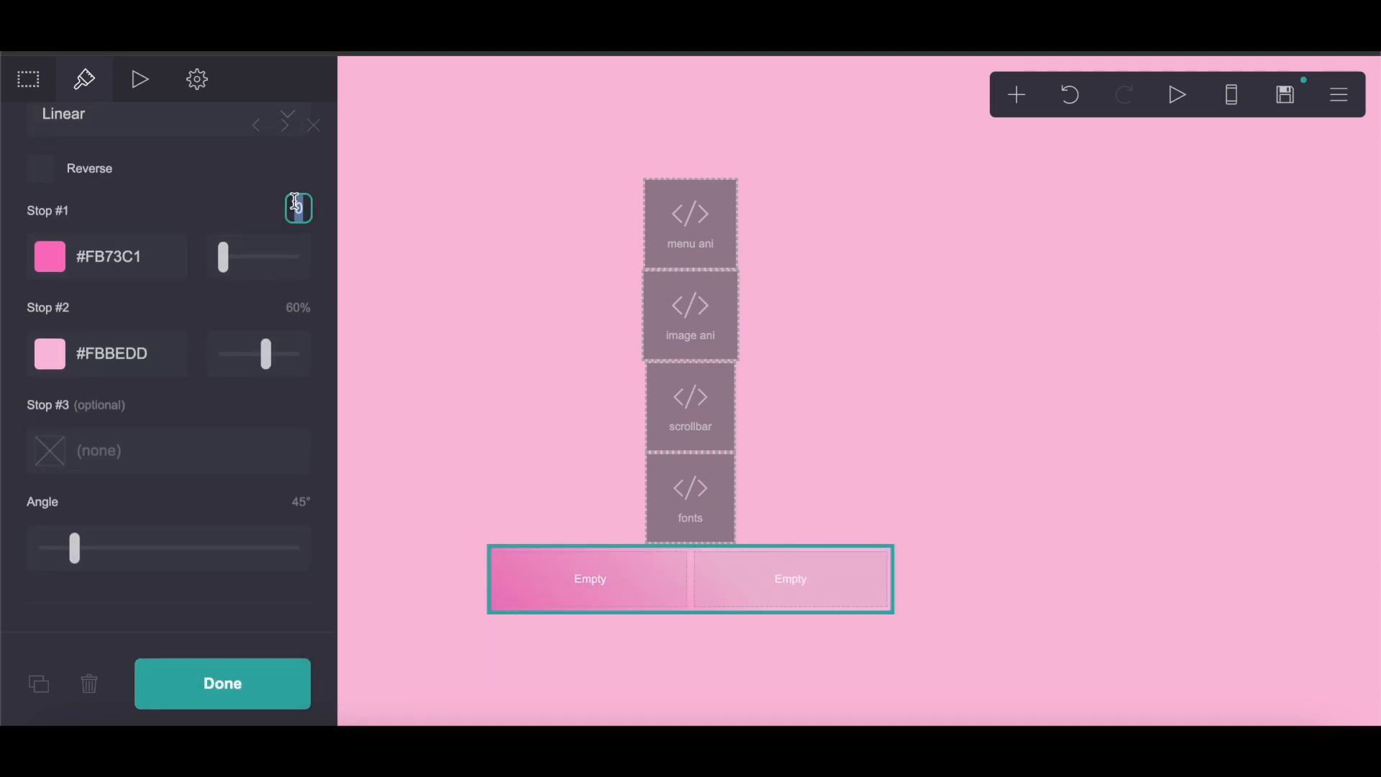
{"action": "key", "text": "Return"}
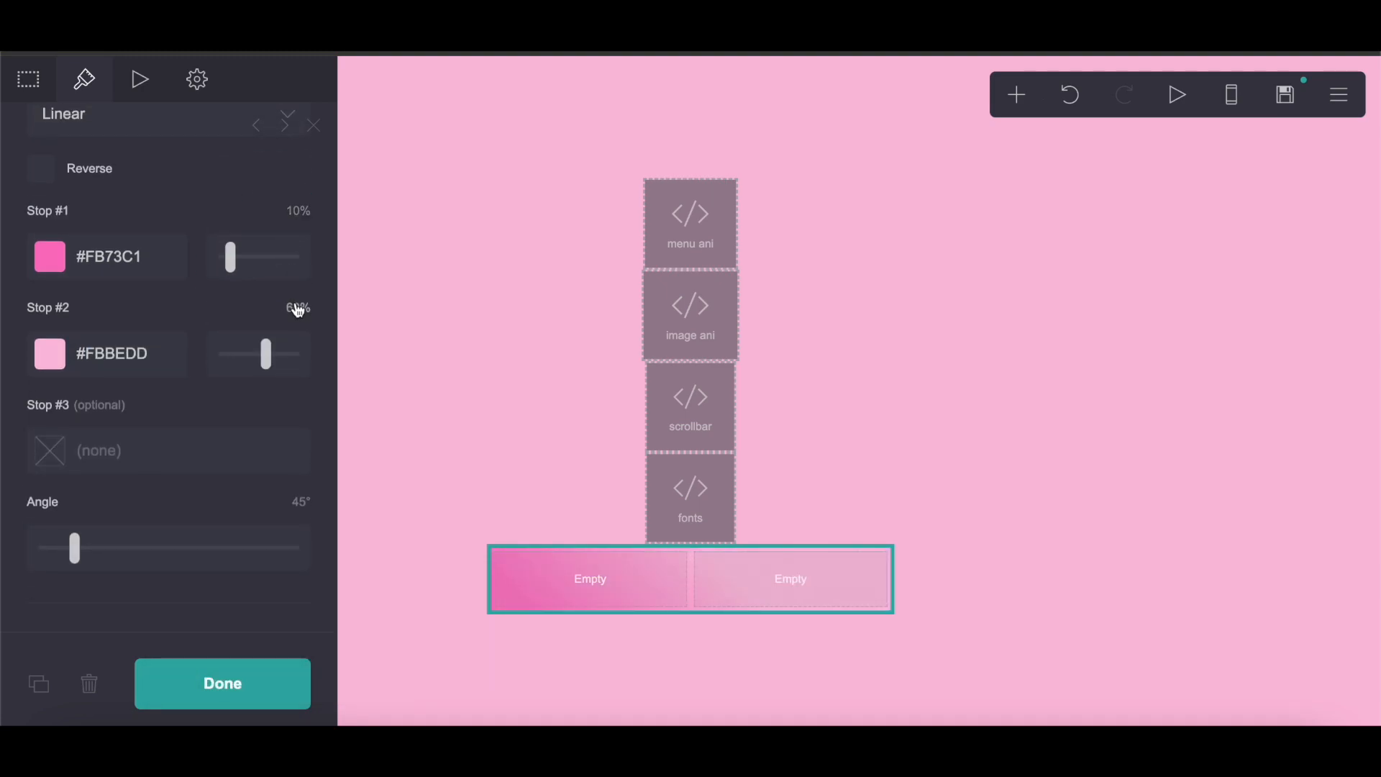
{"action": "key", "text": "Return"}
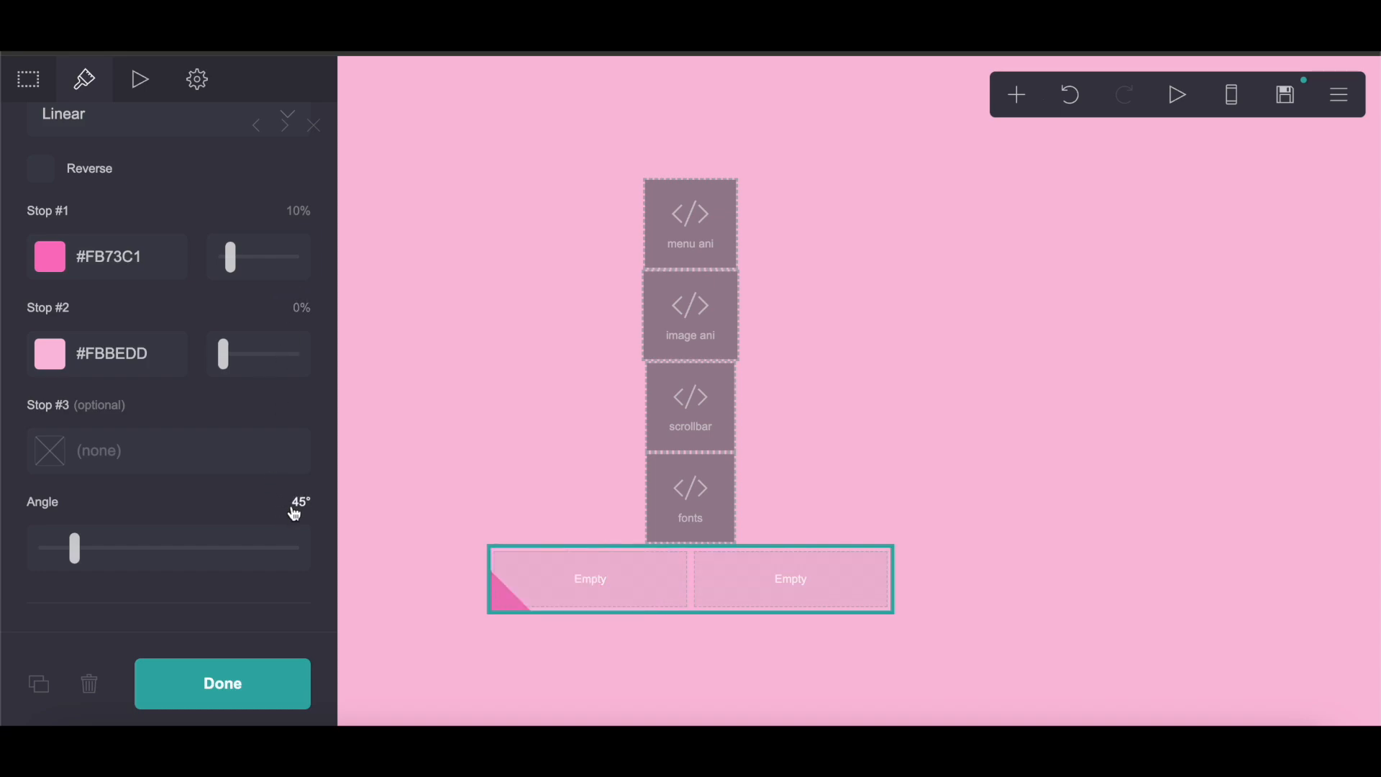
{"action": "key", "text": "Return"}
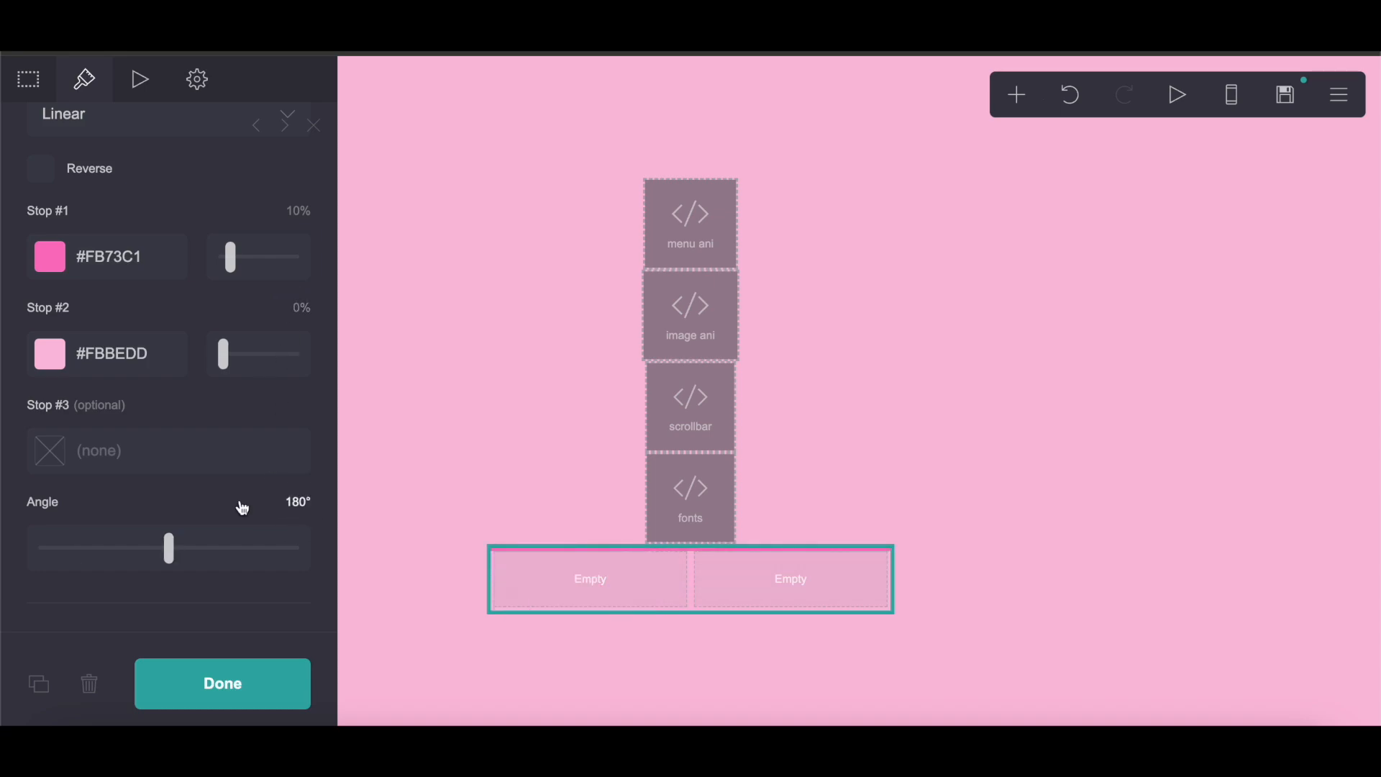
Step: Add a white solid border of width 1 around the container
{"action": "scroll", "coordinate": [175, 524], "scroll_direction": "down", "scroll_amount": 6}
{"action": "left_click", "coordinate": [154, 392]}
{"action": "left_click_drag", "start_coordinate": [149, 440], "coordinate": [3, 352]}
{"action": "left_click", "coordinate": [200, 346]}
{"action": "scroll", "coordinate": [130, 554], "scroll_direction": "up", "scroll_amount": 7}
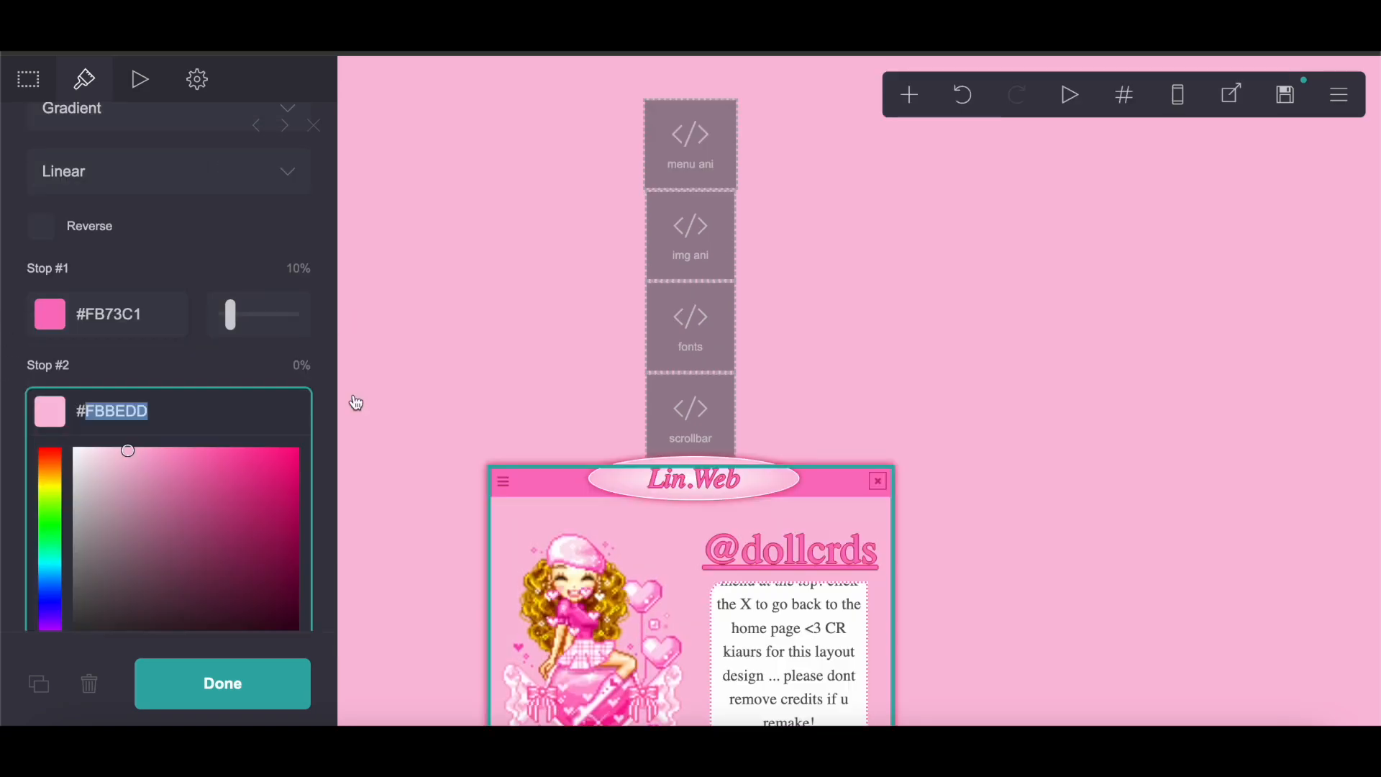
Step: Copy the drop shadow colour #D4286E from the original Lin.Web container into the new container's drop shadow
{"action": "scroll", "coordinate": [348, 400], "scroll_direction": "down", "scroll_amount": 5}
{"action": "scroll", "coordinate": [271, 450], "scroll_direction": "down", "scroll_amount": 10}
{"action": "scroll", "coordinate": [271, 451], "scroll_direction": "down", "scroll_amount": 4}
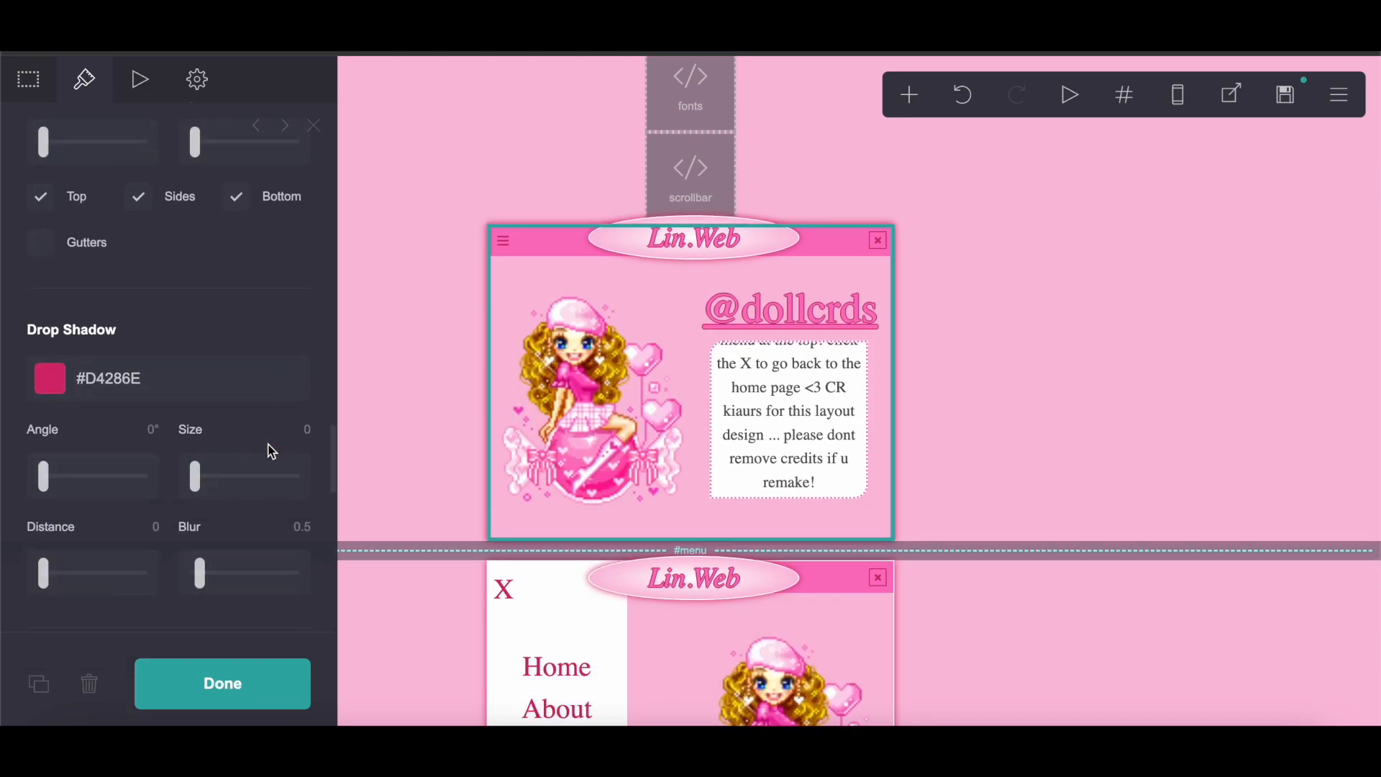
{"action": "double_click", "coordinate": [107, 378]}
{"action": "key", "text": "super+c"}
{"action": "right_click", "coordinate": [229, 388]}
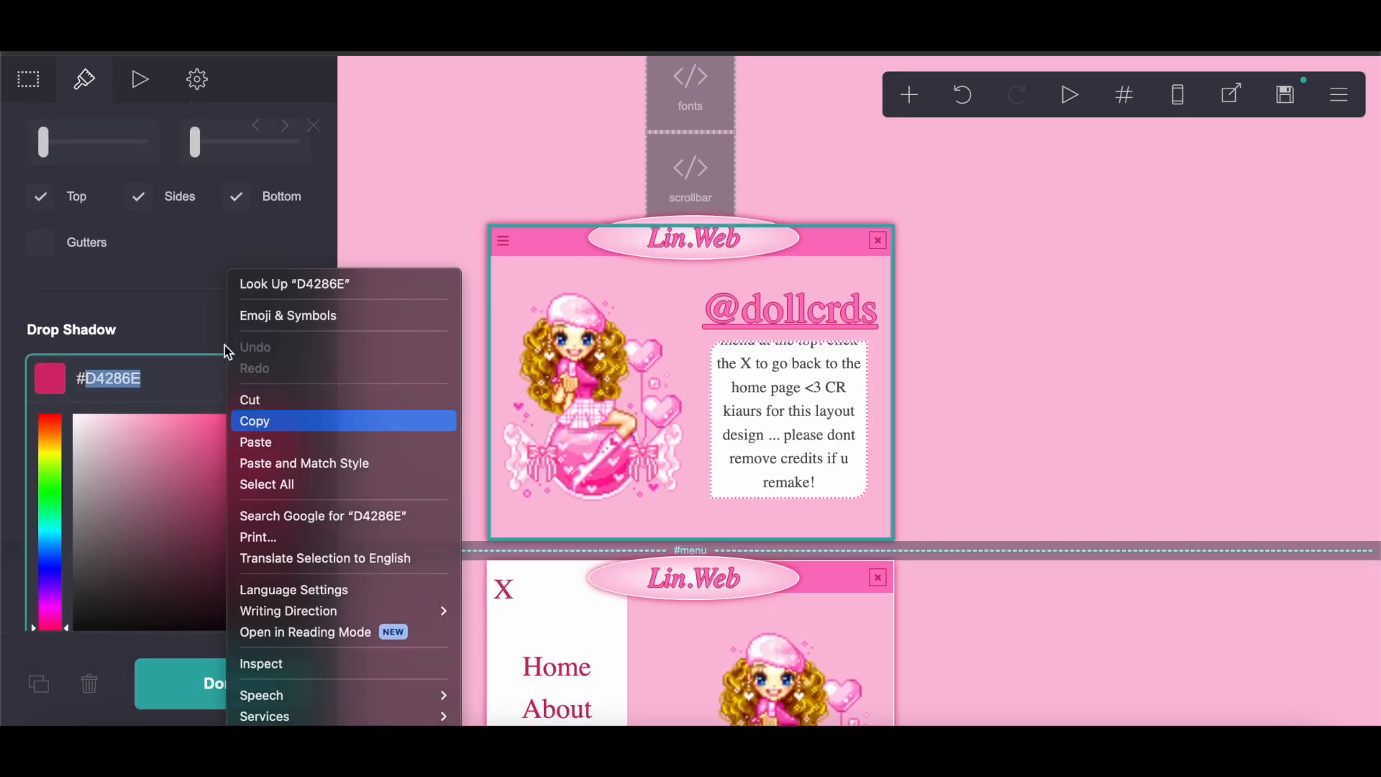
{"action": "left_click", "coordinate": [247, 421]}
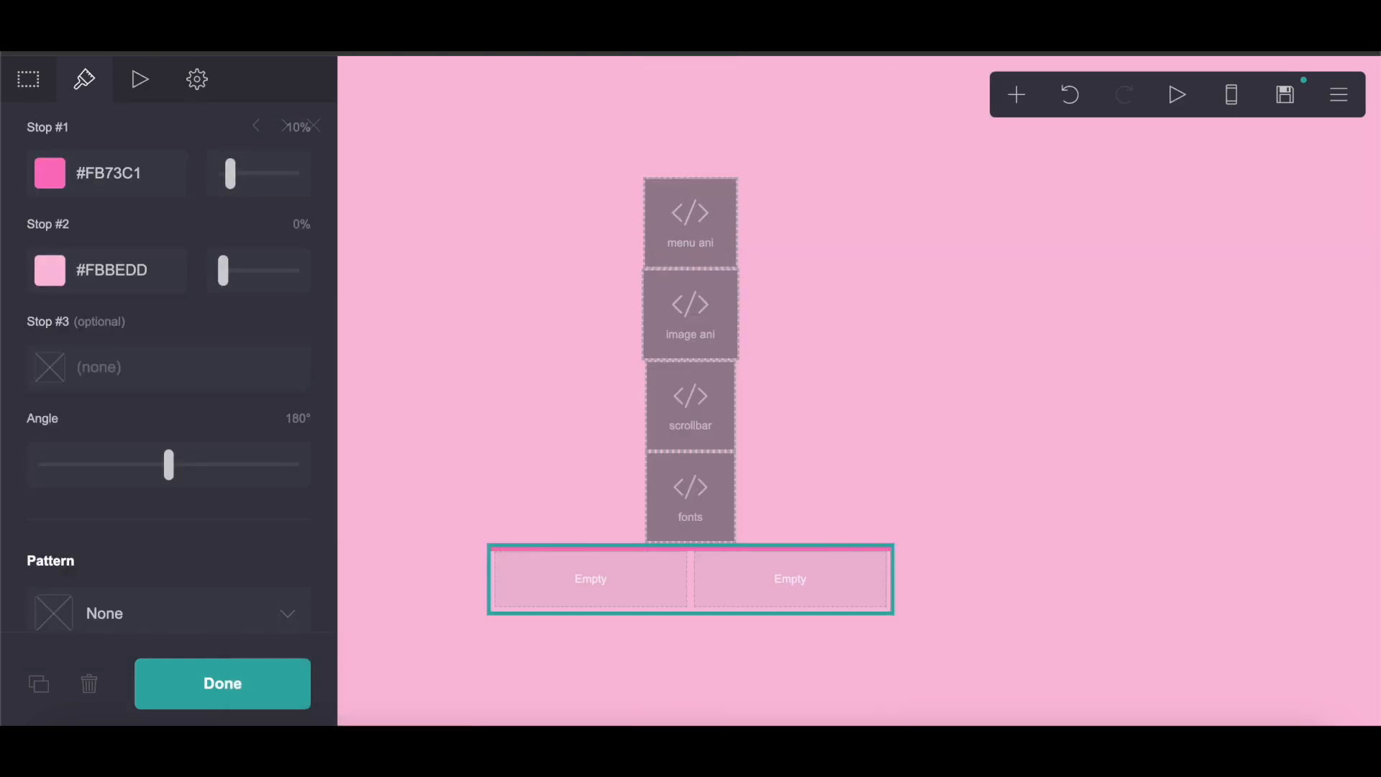
{"action": "scroll", "coordinate": [147, 446], "scroll_direction": "down", "scroll_amount": 5}
{"action": "scroll", "coordinate": [149, 446], "scroll_direction": "down", "scroll_amount": 2}
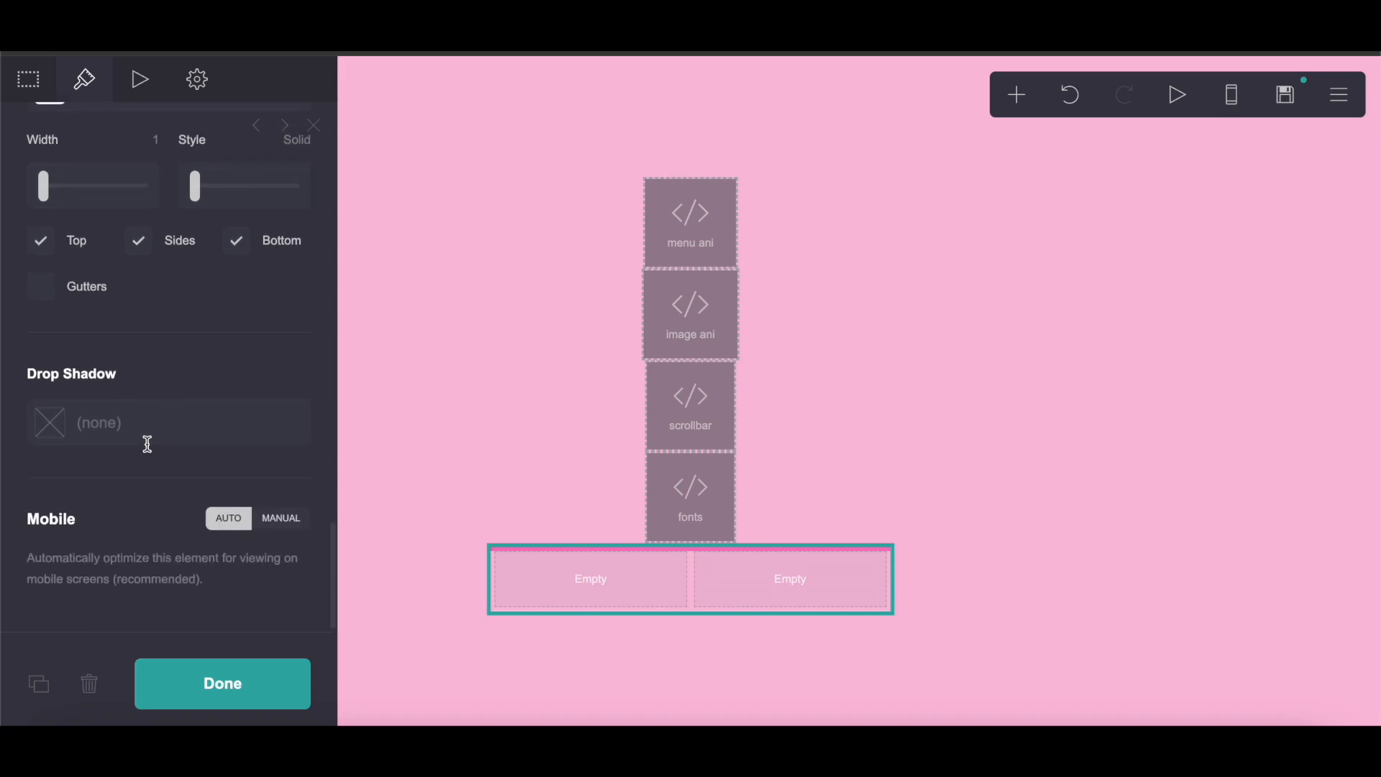
{"action": "right_click", "coordinate": [145, 443]}
{"action": "left_click", "coordinate": [215, 568]}
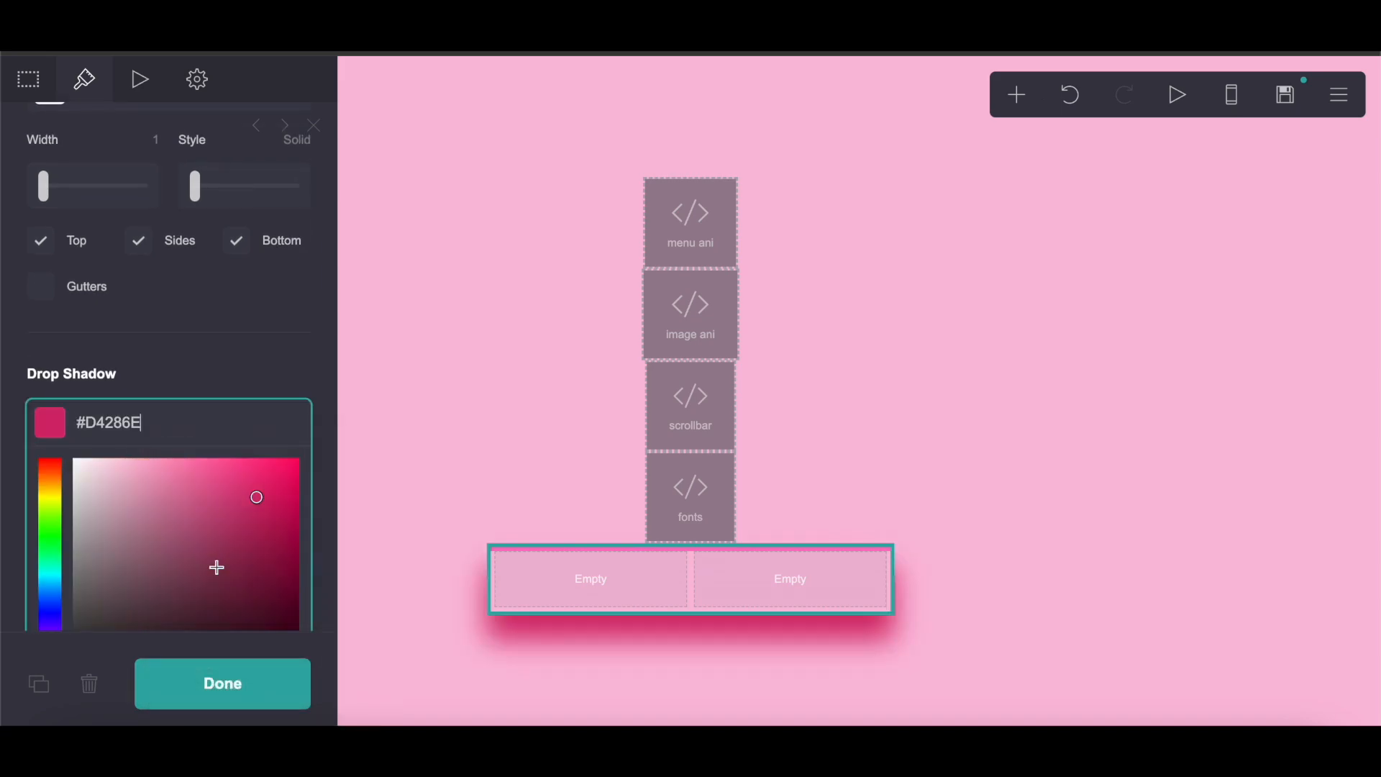
{"action": "left_click", "coordinate": [209, 328]}
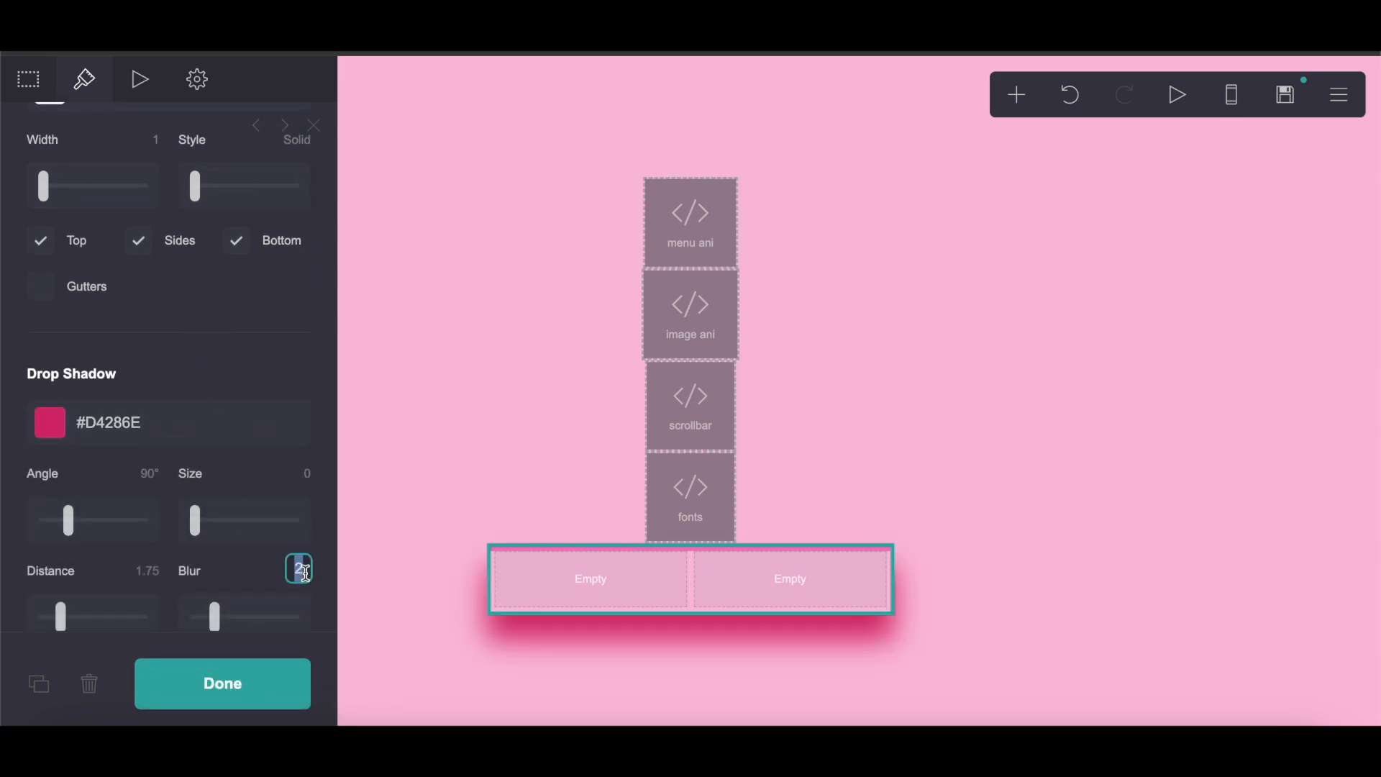
Step: Set the container's drop shadow angle and distance to 0 and its blur to 0.25
{"action": "left_click_drag", "start_coordinate": [83, 526], "coordinate": [4, 527]}
{"action": "scroll", "coordinate": [4, 512], "scroll_direction": "down", "scroll_amount": 1}
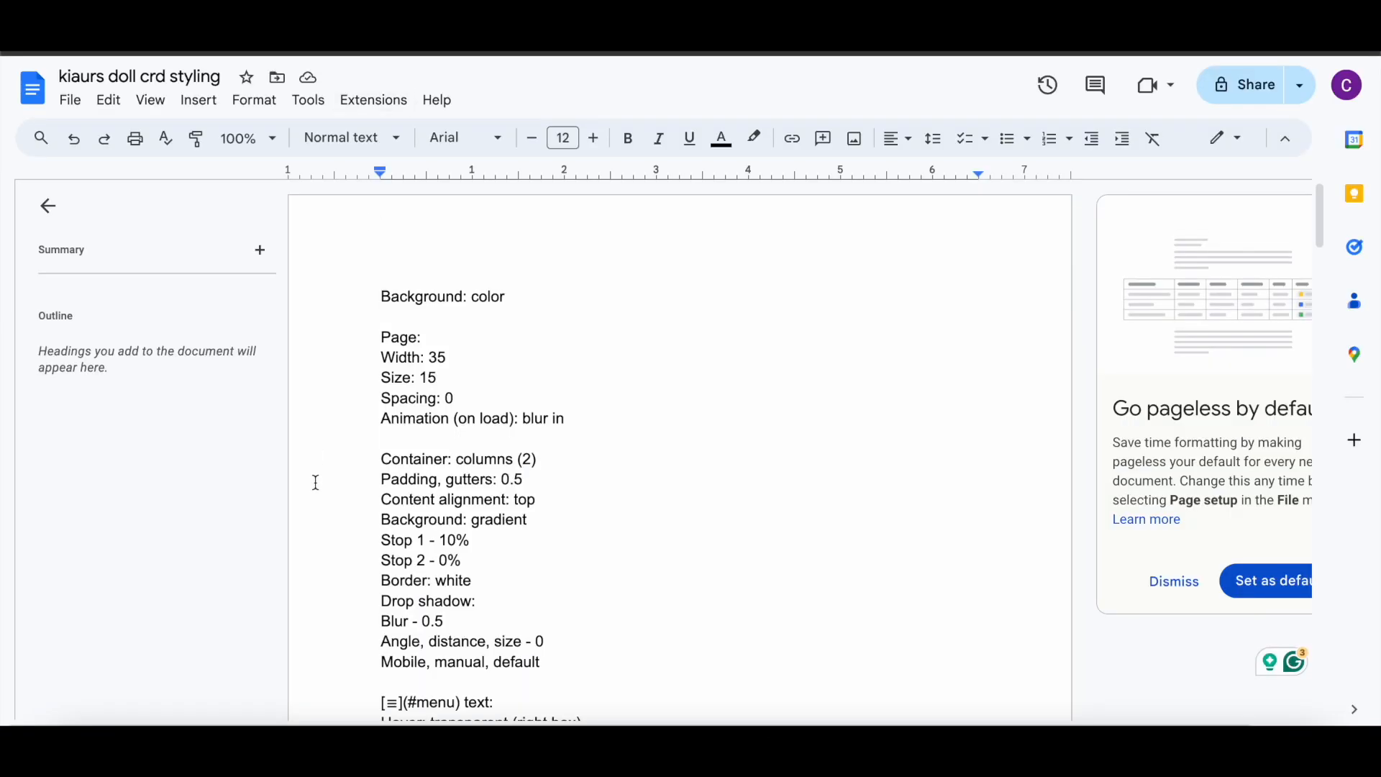
Step: In the Google Docs styling notes, add the line "Angle: 180" below the container's Stop 2 entry
{"action": "scroll", "coordinate": [316, 481], "scroll_direction": "down", "scroll_amount": 3}
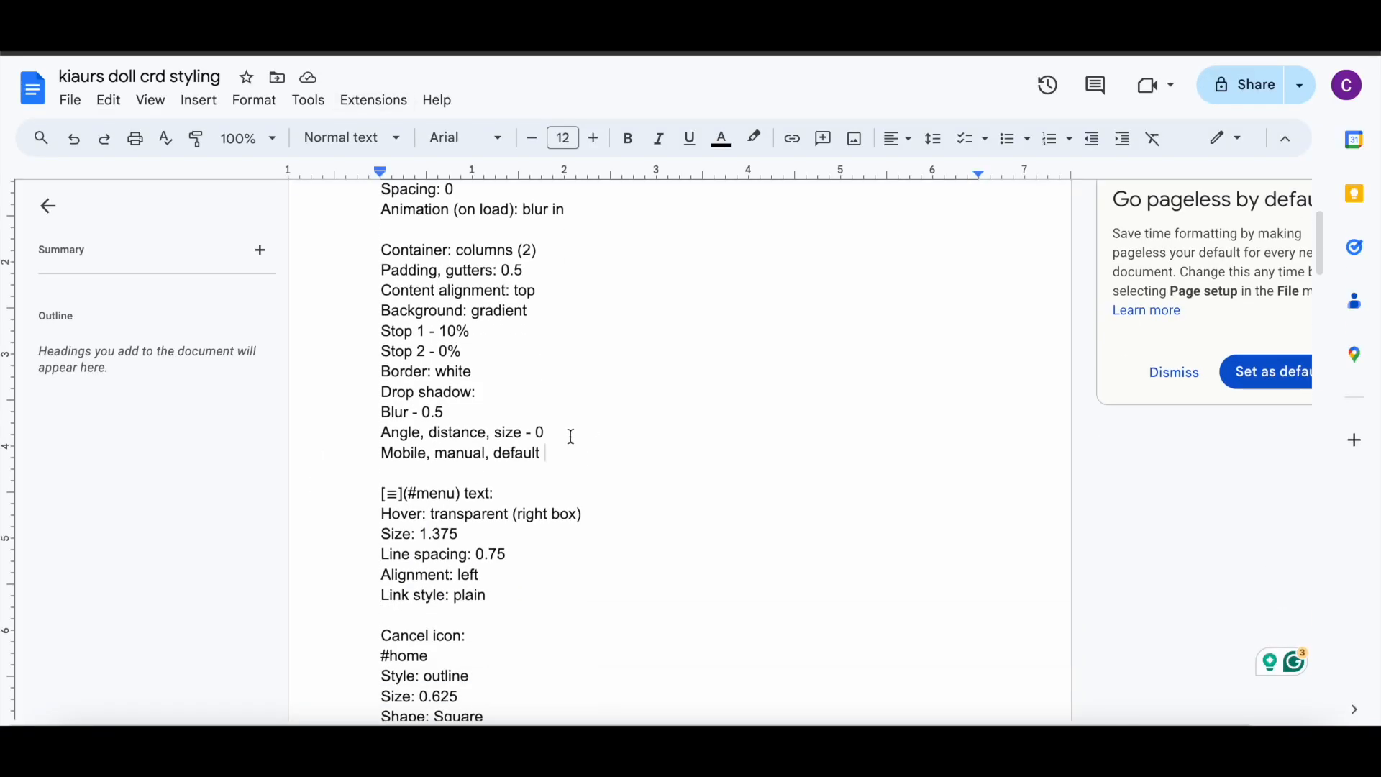
{"action": "key", "text": "Return"}
{"action": "type", "text": "a"}
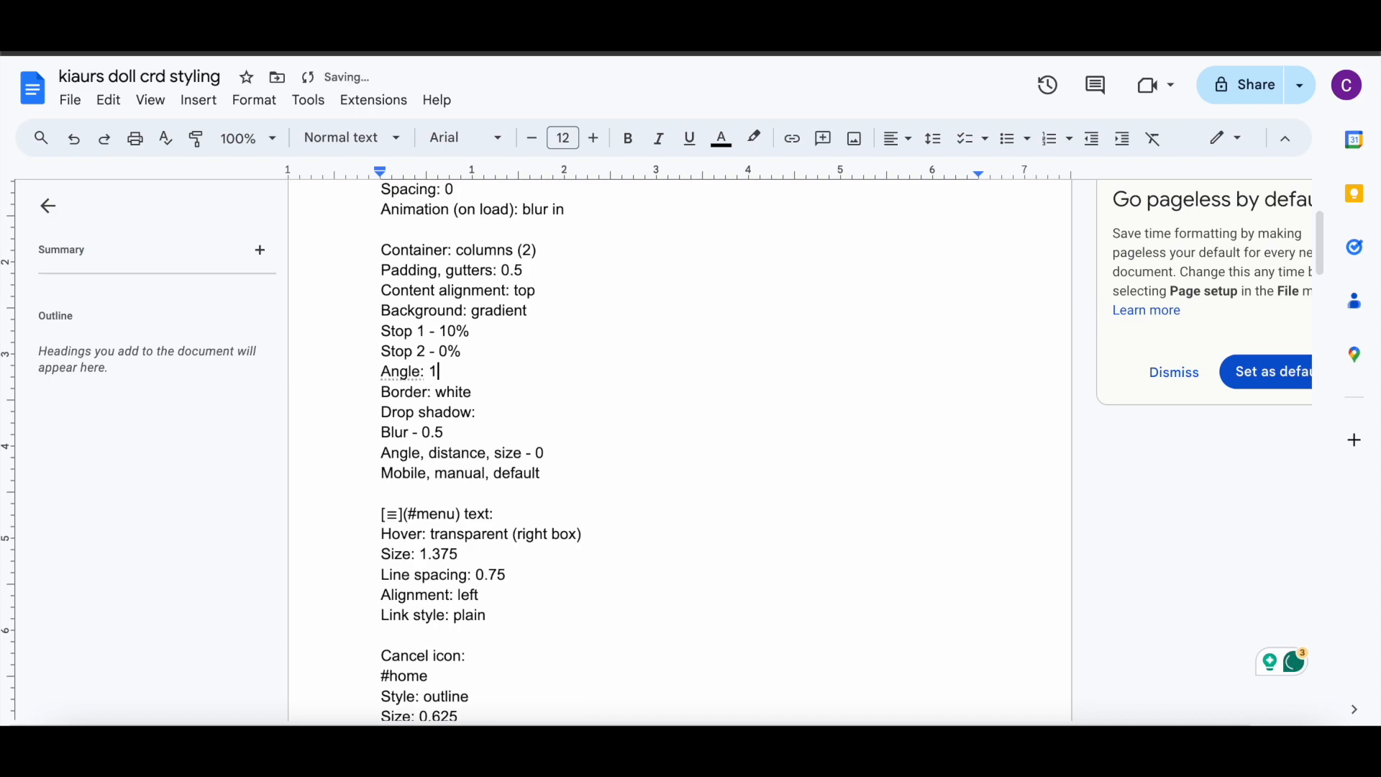
Step: Copy the menu link text "[≡](#menu)" from the styling notes
{"action": "scroll", "coordinate": [580, 486], "scroll_direction": "down", "scroll_amount": 2}
{"action": "left_click_drag", "start_coordinate": [384, 378], "coordinate": [460, 385]}
{"action": "right_click", "coordinate": [418, 394]}
{"action": "left_click", "coordinate": [370, 365]}
{"action": "left_click_drag", "start_coordinate": [389, 376], "coordinate": [460, 379]}
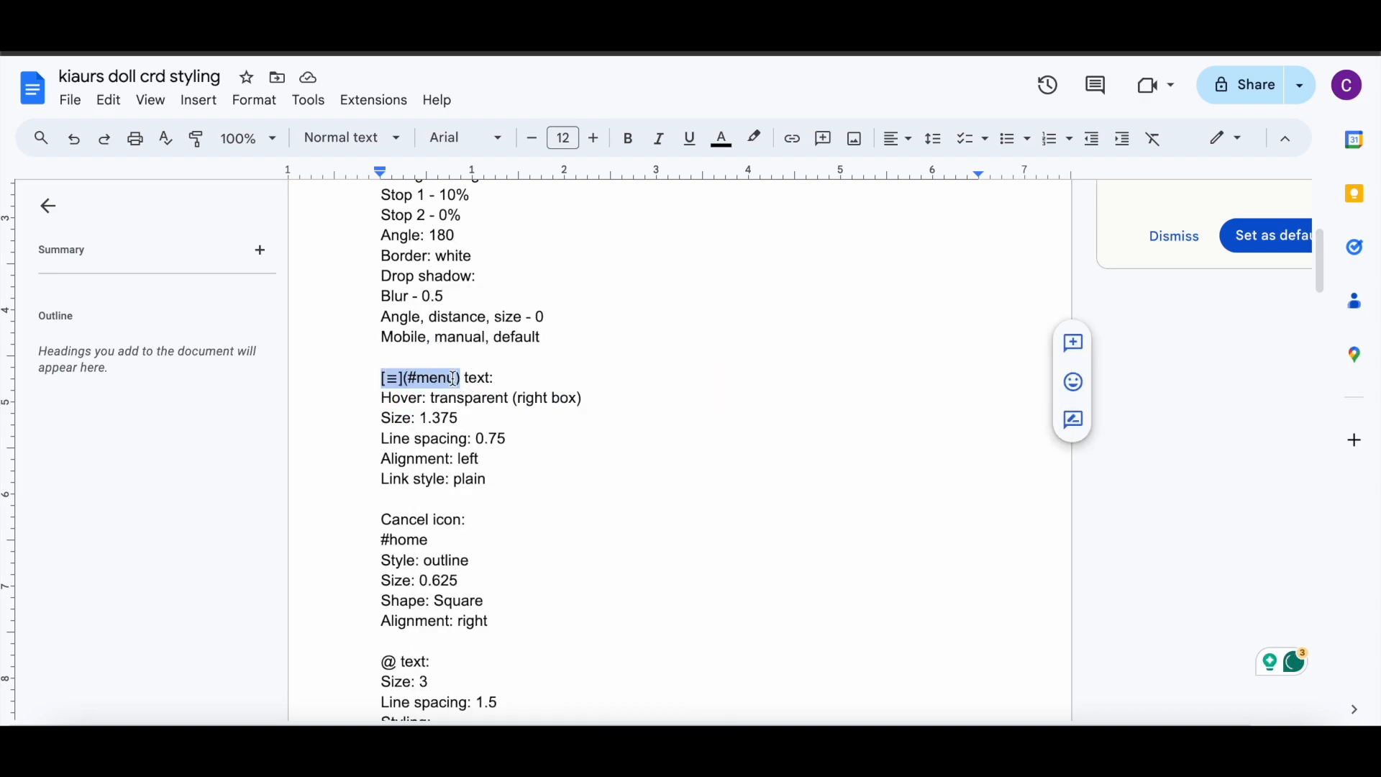
{"action": "right_click", "coordinate": [453, 377]}
{"action": "left_click", "coordinate": [493, 278]}
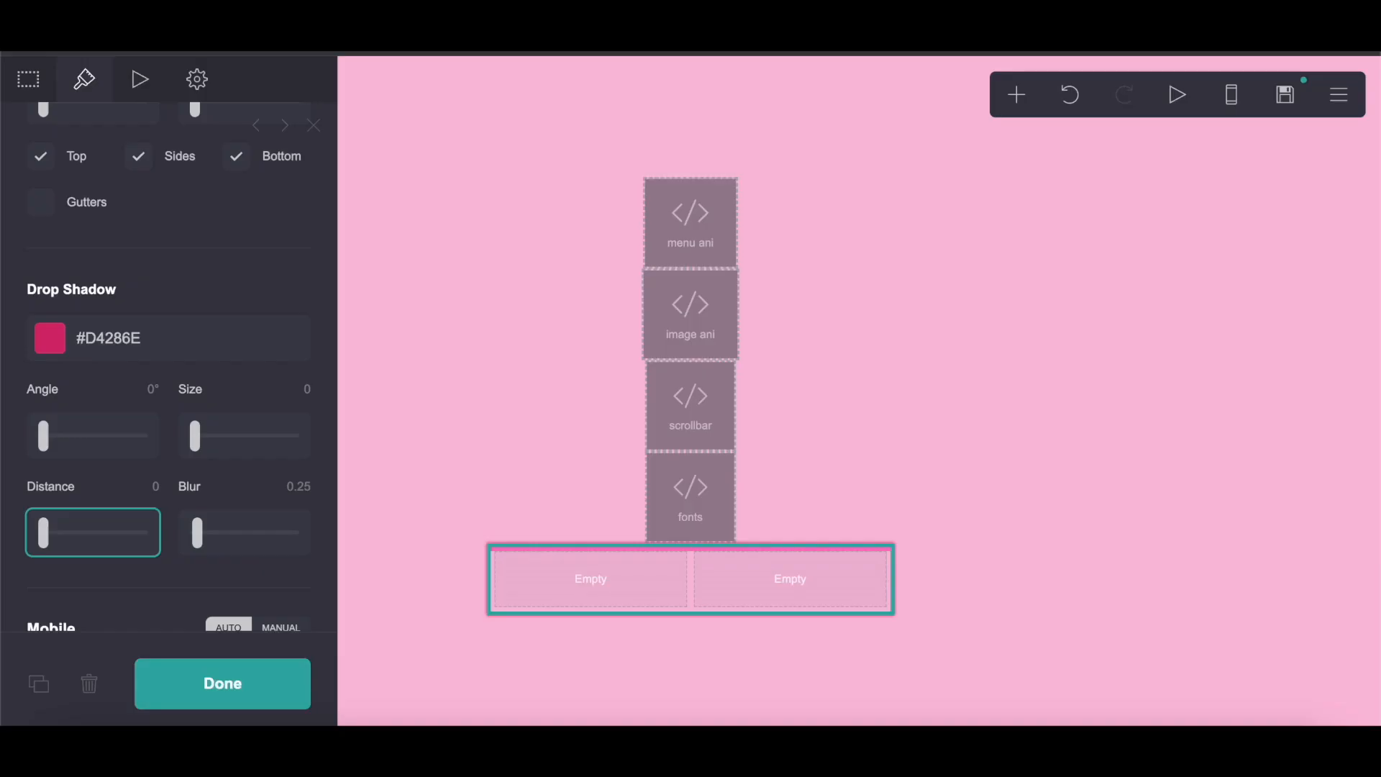
Step: Back in Carrd, add a text element to the container's first column and replace its text with the copied [≡](#menu)
{"action": "left_click", "coordinate": [1015, 95]}
{"action": "left_click", "coordinate": [802, 161]}
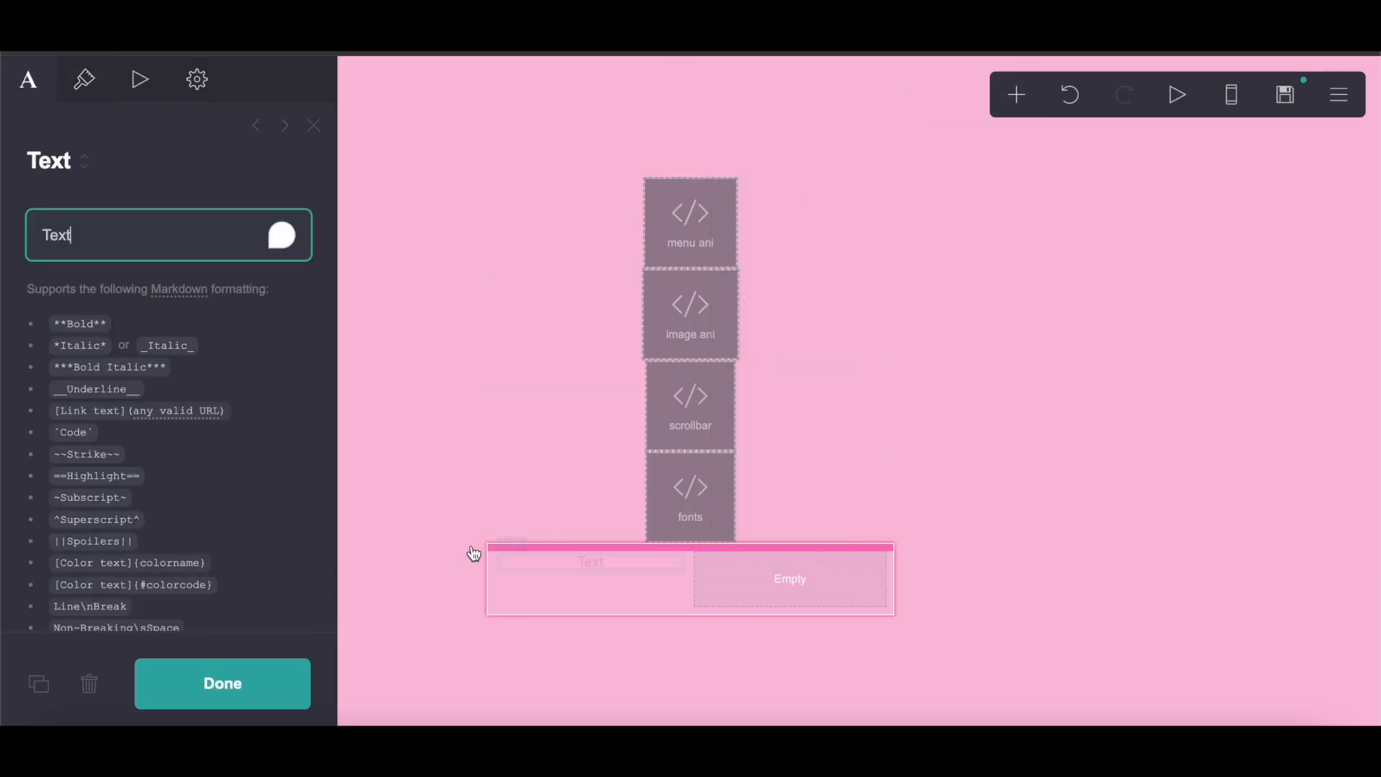
{"action": "right_click", "coordinate": [77, 234]}
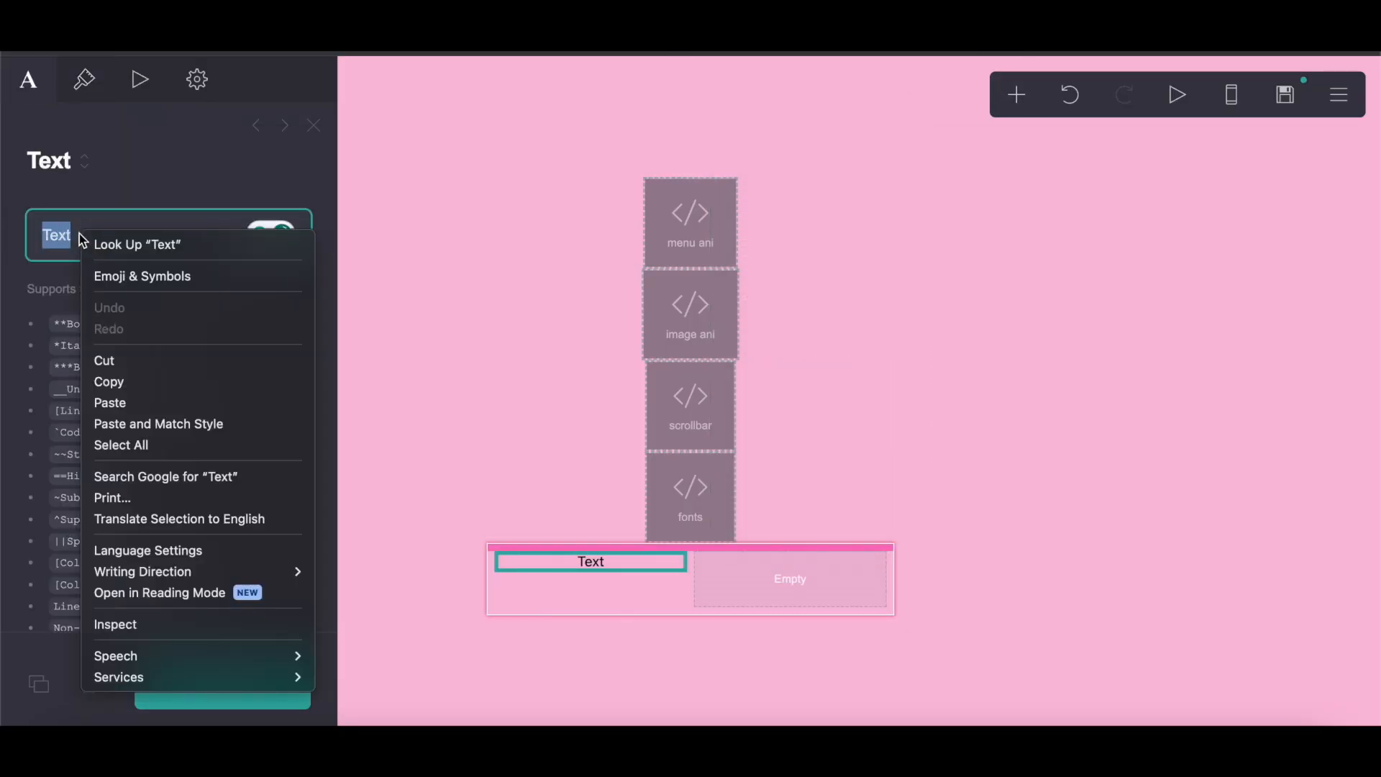
{"action": "left_click", "coordinate": [112, 401]}
Step: Set the menu text's link hover colour to fully transparent white, #FFFFFF00
{"action": "left_click", "coordinate": [86, 79]}
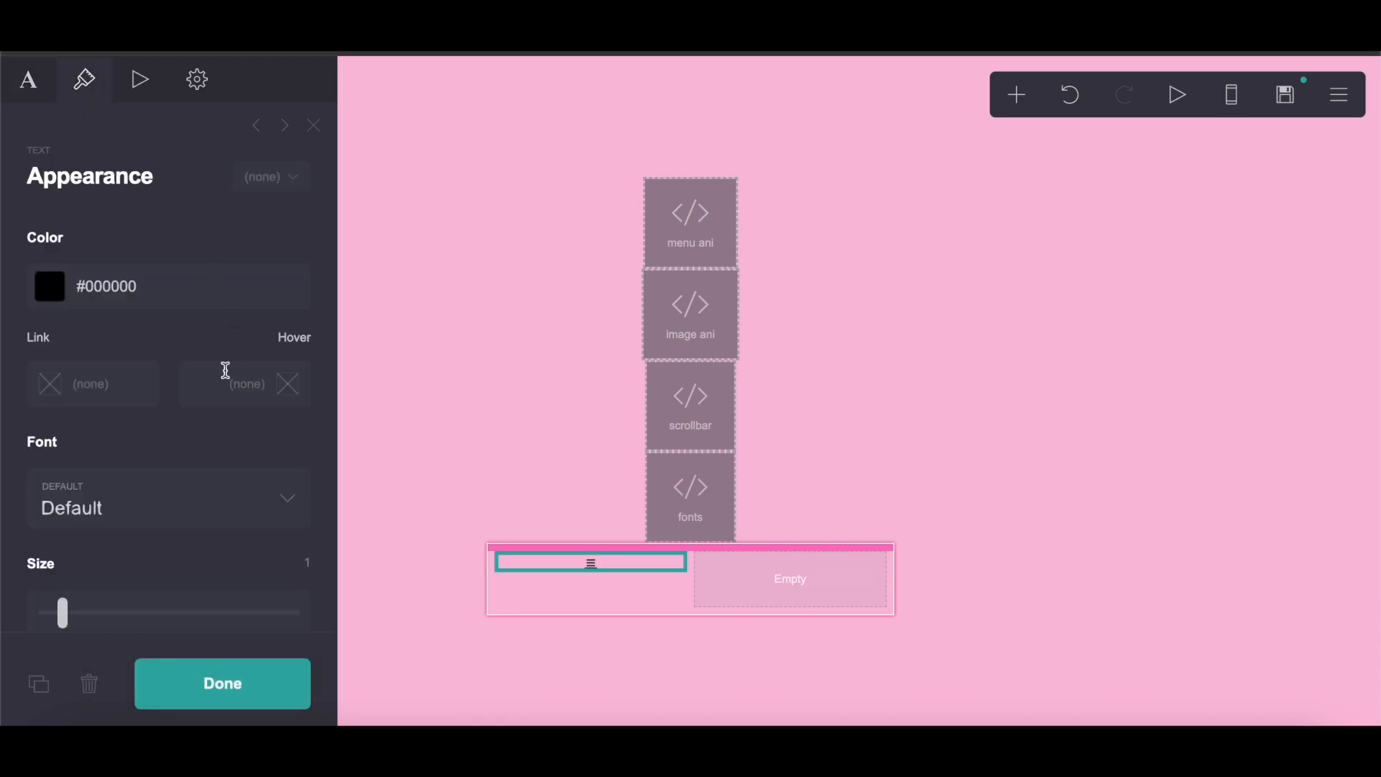
{"action": "left_click", "coordinate": [225, 371]}
{"action": "scroll", "coordinate": [3, 358], "scroll_direction": "down", "scroll_amount": 2}
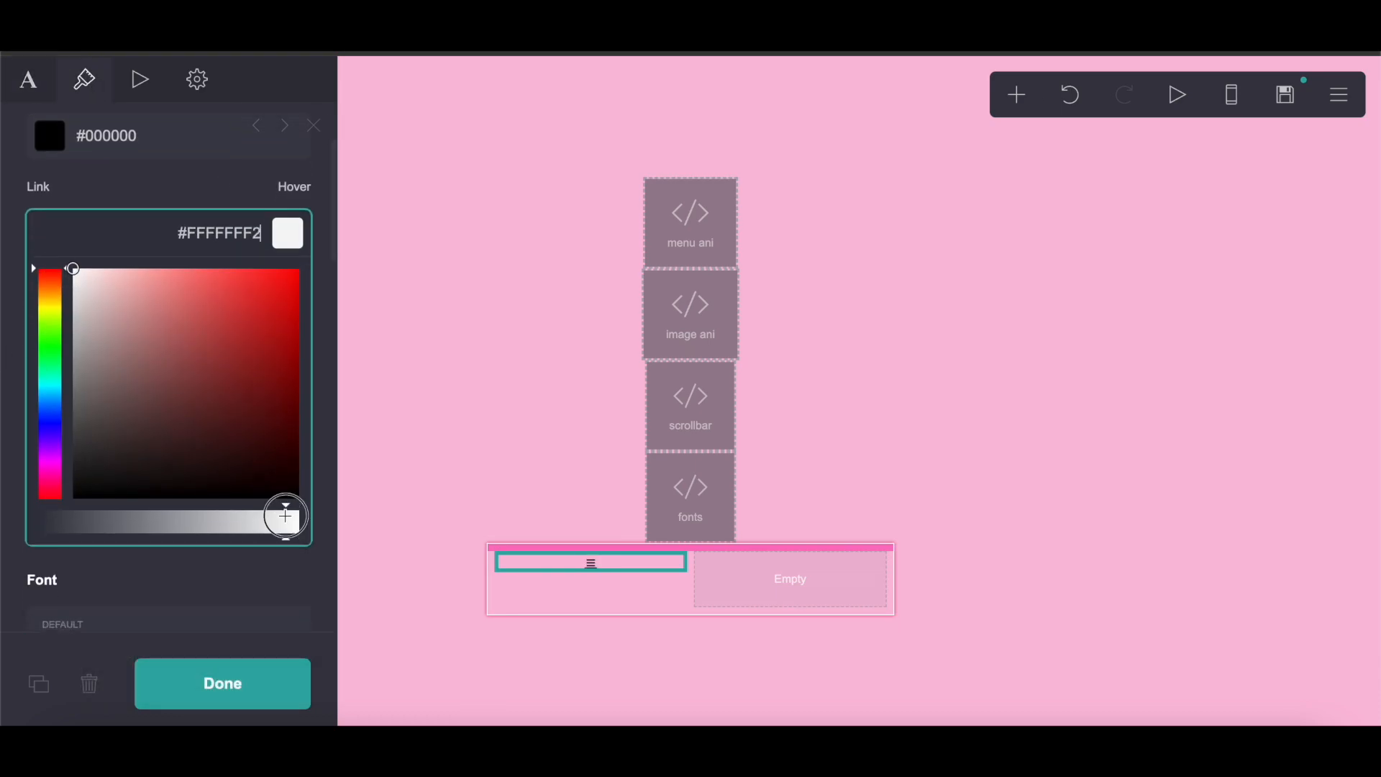
{"action": "left_click_drag", "start_coordinate": [285, 515], "coordinate": [6, 522]}
{"action": "left_click", "coordinate": [157, 194]}
Step: Style the menu text with size 1.375, line spacing 0.75, left alignment and the Plain link style
{"action": "mouse_move", "coordinate": [63, 460]}
{"action": "left_mouse_down"}
{"action": "mouse_move", "coordinate": [82, 461]}
{"action": "mouse_move", "coordinate": [43, 478]}
{"action": "left_mouse_up"}
{"action": "scroll", "coordinate": [136, 499], "scroll_direction": "down", "scroll_amount": 3}
{"action": "scroll", "coordinate": [200, 516], "scroll_direction": "down", "scroll_amount": 1}
{"action": "scroll", "coordinate": [200, 517], "scroll_direction": "down", "scroll_amount": 5}
{"action": "left_click", "coordinate": [184, 589]}
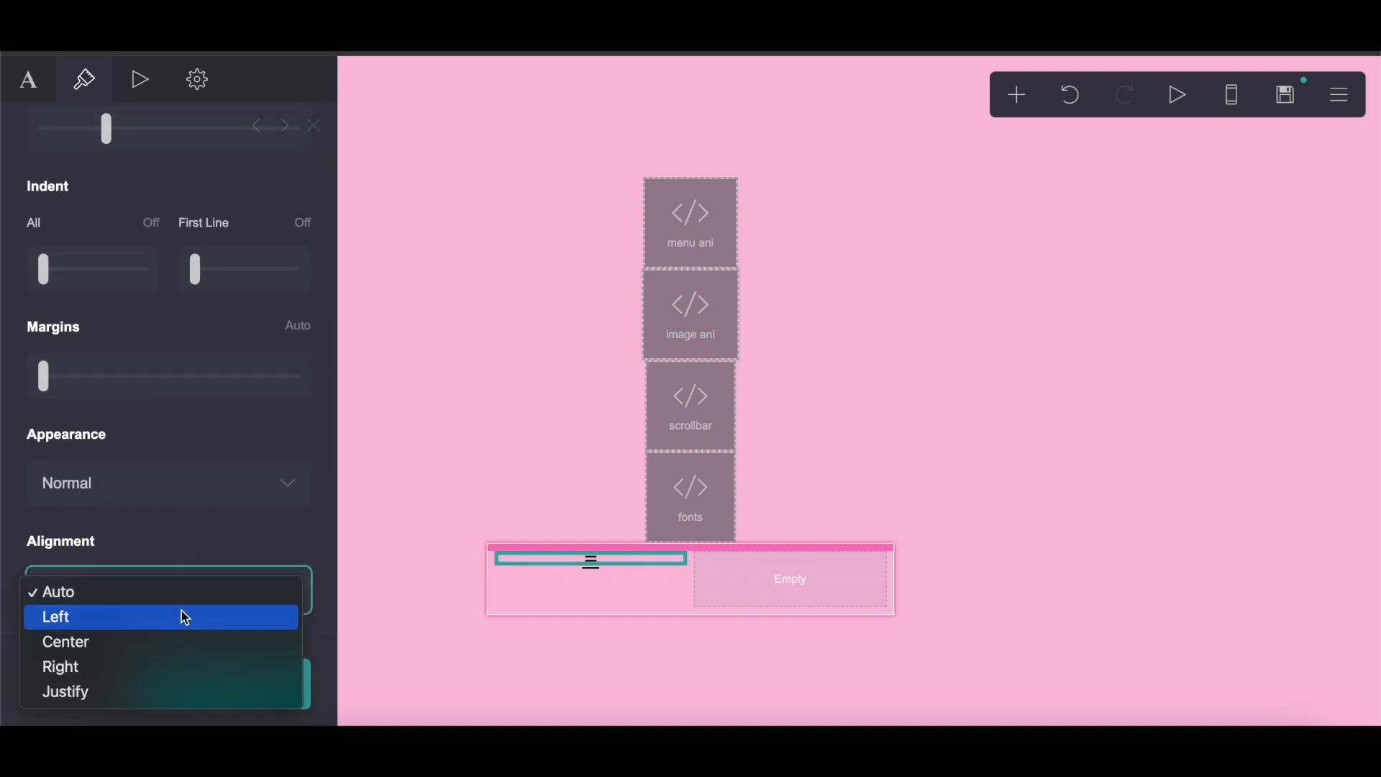
{"action": "left_click", "coordinate": [176, 617]}
{"action": "scroll", "coordinate": [163, 503], "scroll_direction": "down", "scroll_amount": 4}
{"action": "left_click", "coordinate": [145, 437]}
{"action": "left_click", "coordinate": [130, 441]}
{"action": "scroll", "coordinate": [128, 438], "scroll_direction": "down", "scroll_amount": 4}
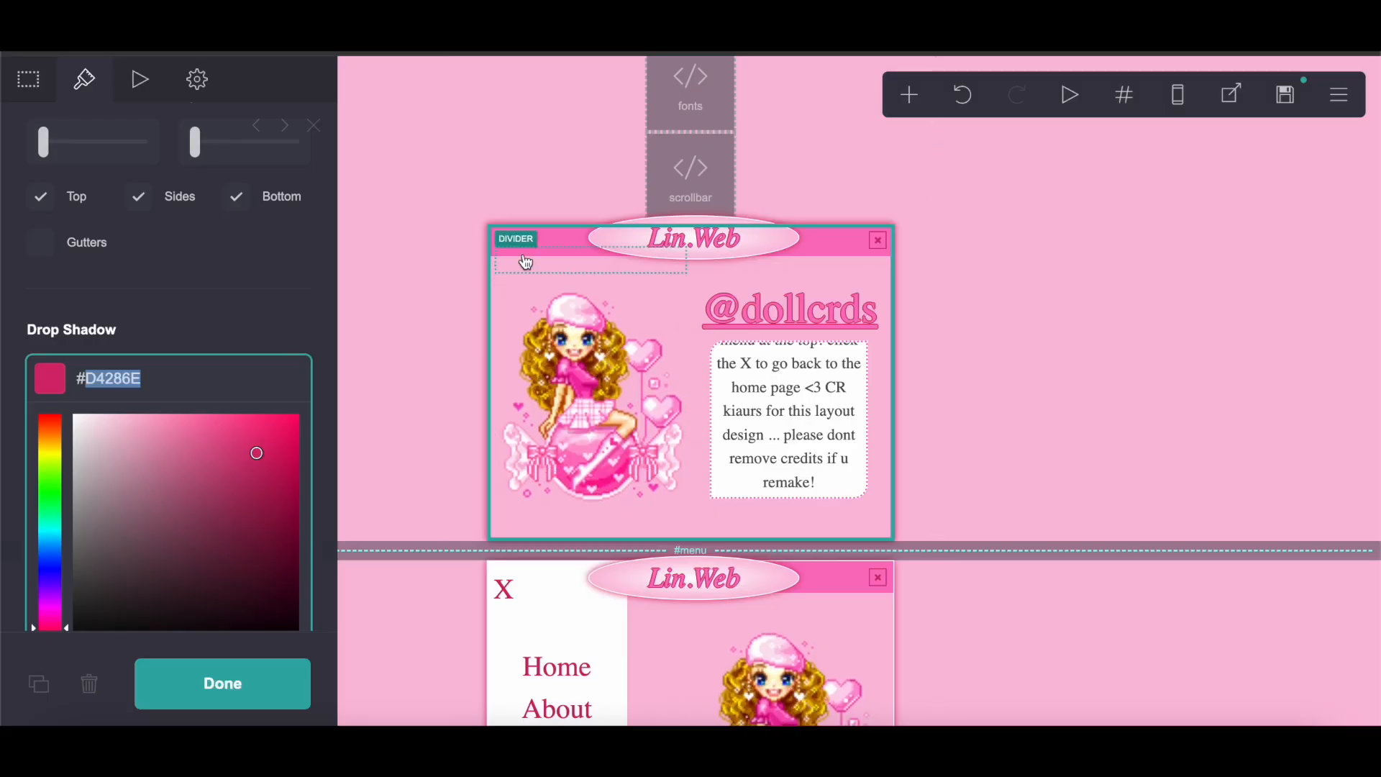
Step: Copy the colour #D4286E from the original site's menu text into the new menu text's colour
{"action": "left_click", "coordinate": [503, 239]}
{"action": "left_click", "coordinate": [221, 279]}
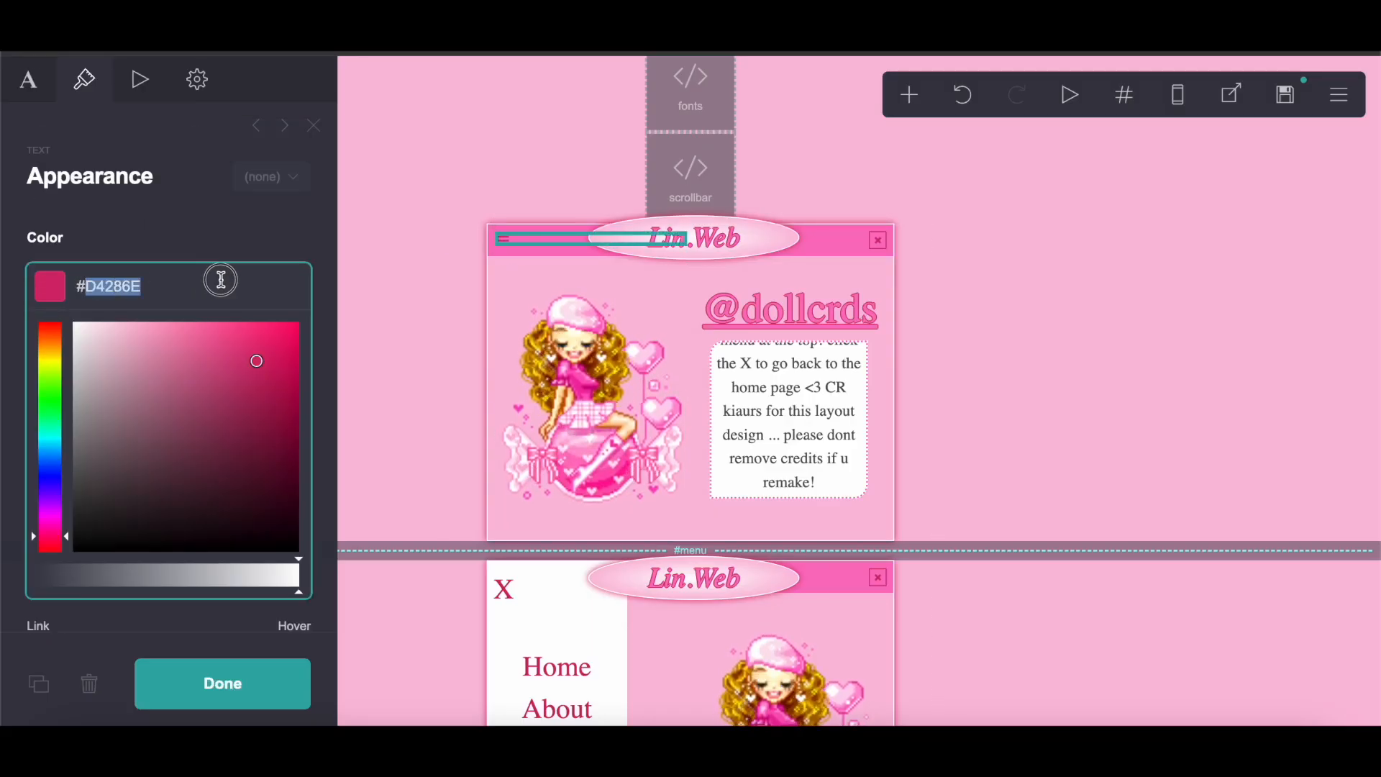
{"action": "right_click", "coordinate": [221, 280]}
{"action": "left_click", "coordinate": [266, 419]}
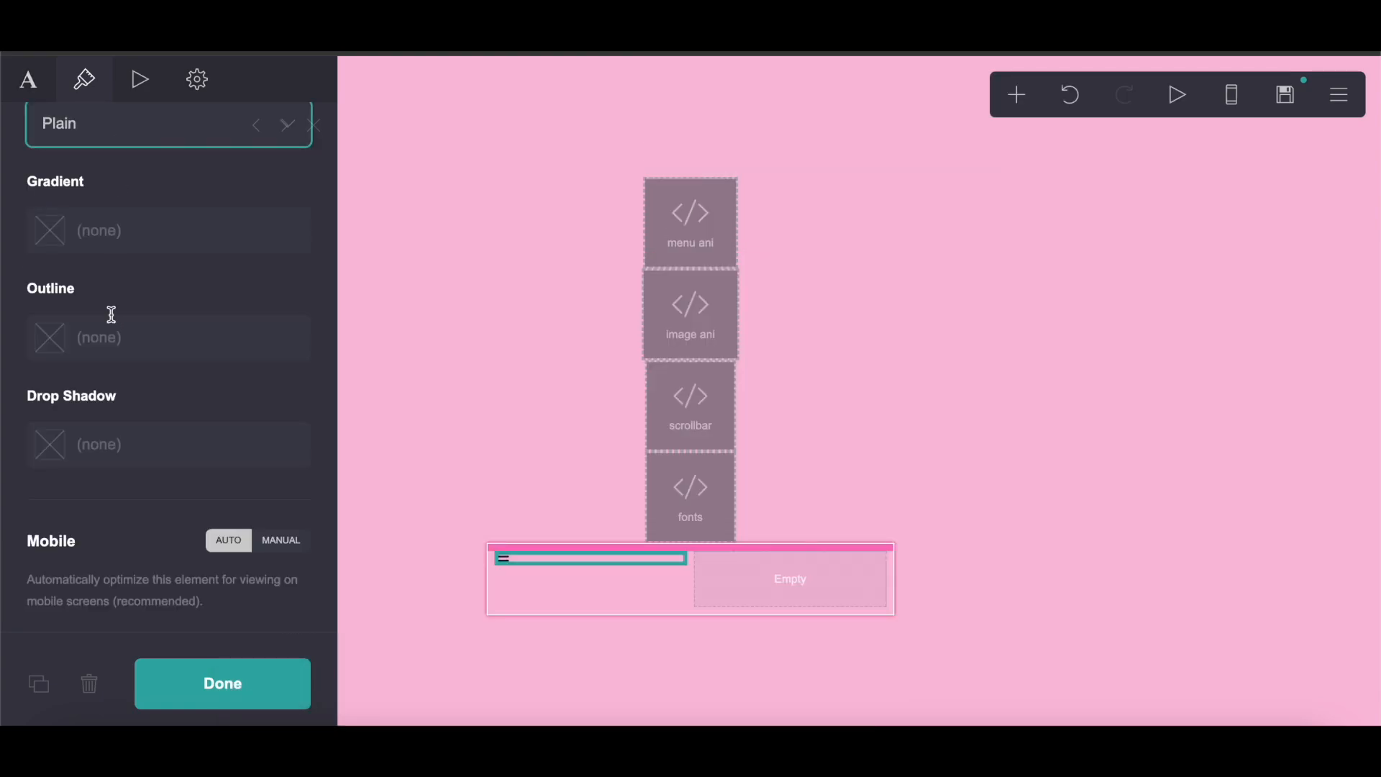
{"action": "scroll", "coordinate": [111, 316], "scroll_direction": "up", "scroll_amount": 10}
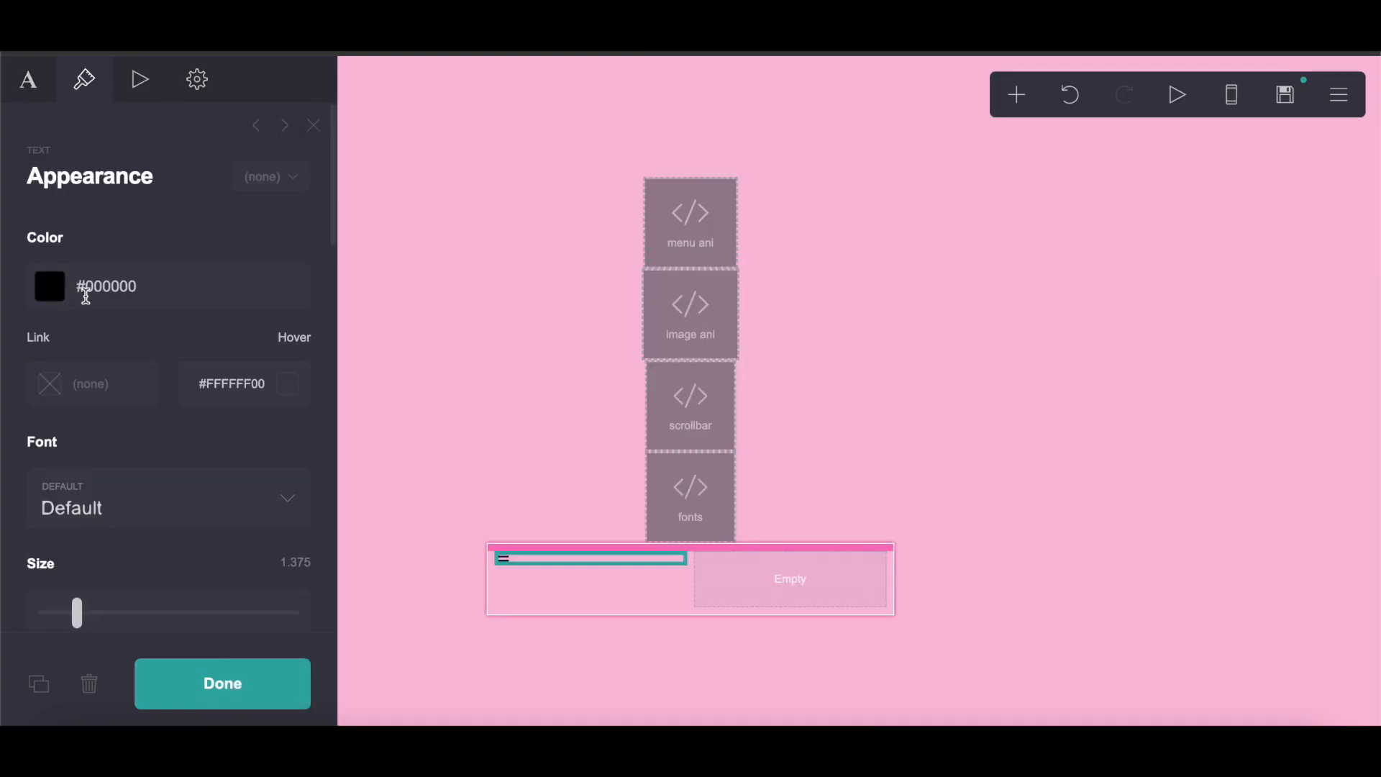
{"action": "left_click", "coordinate": [86, 296]}
{"action": "right_click", "coordinate": [177, 291]}
{"action": "left_click", "coordinate": [205, 441]}
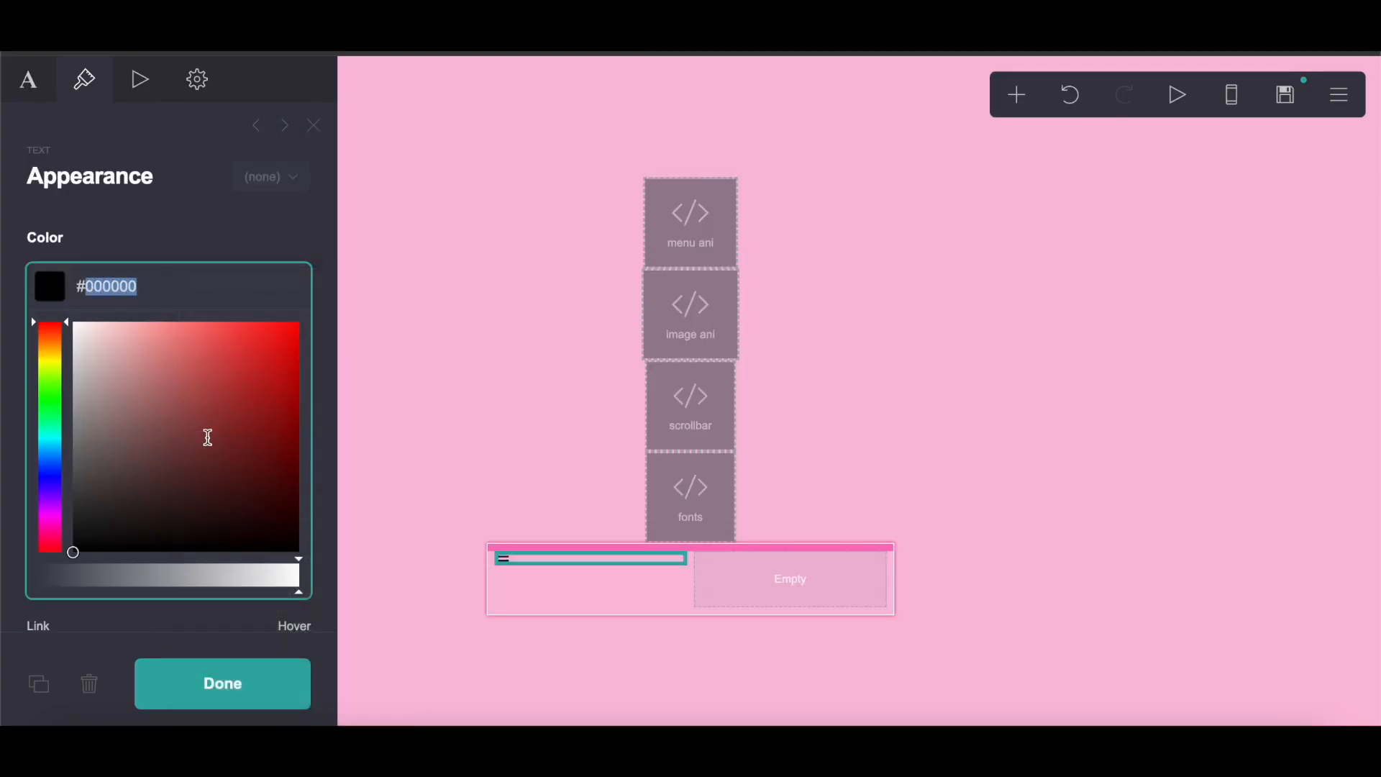
Step: Add an icons element to the container's empty second column and change its Email icon to Cancel
{"action": "left_click", "coordinate": [1016, 94]}
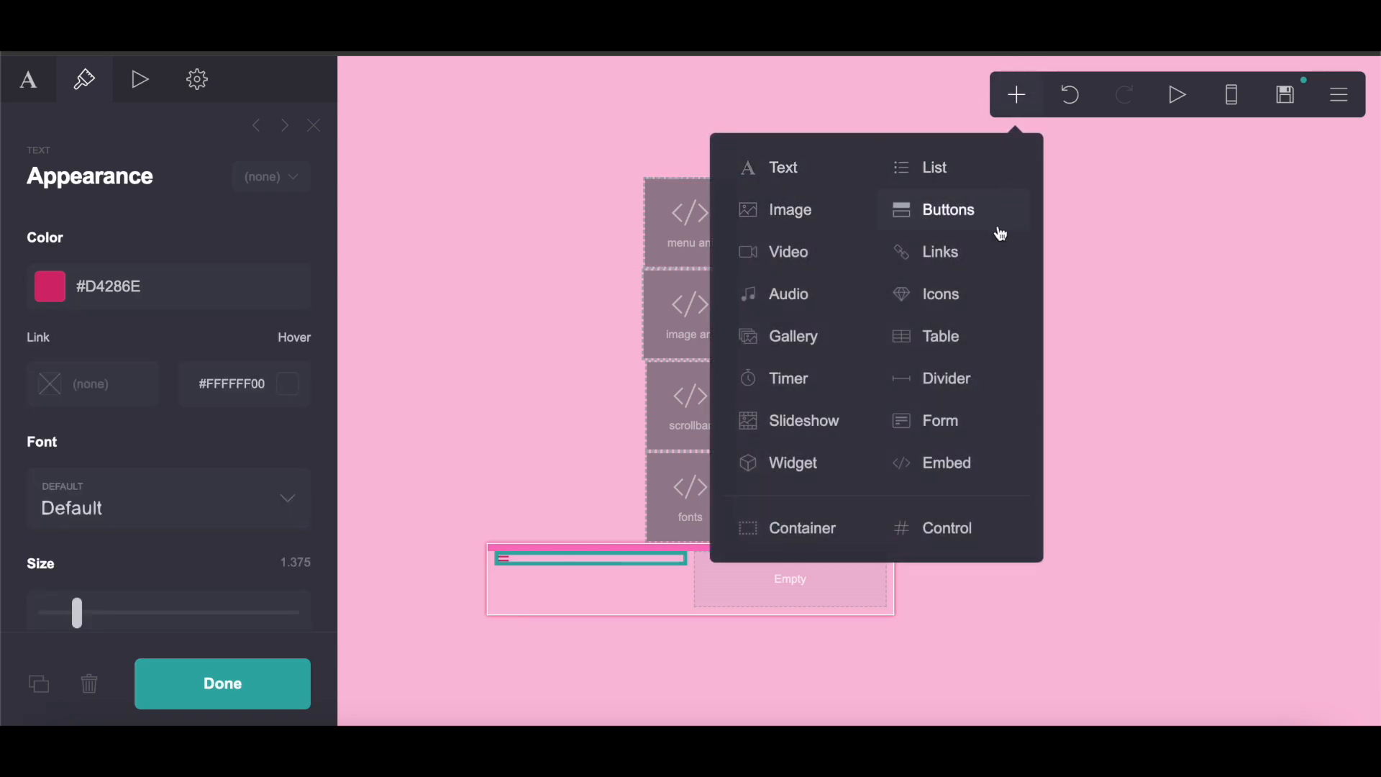
{"action": "left_click", "coordinate": [932, 295]}
{"action": "left_click_drag", "start_coordinate": [595, 575], "coordinate": [803, 573]}
{"action": "left_click", "coordinate": [173, 257]}
{"action": "left_click", "coordinate": [130, 348]}
{"action": "scroll", "coordinate": [147, 456], "scroll_direction": "up", "scroll_amount": 2}
{"action": "scroll", "coordinate": [147, 454], "scroll_direction": "up", "scroll_amount": 5}
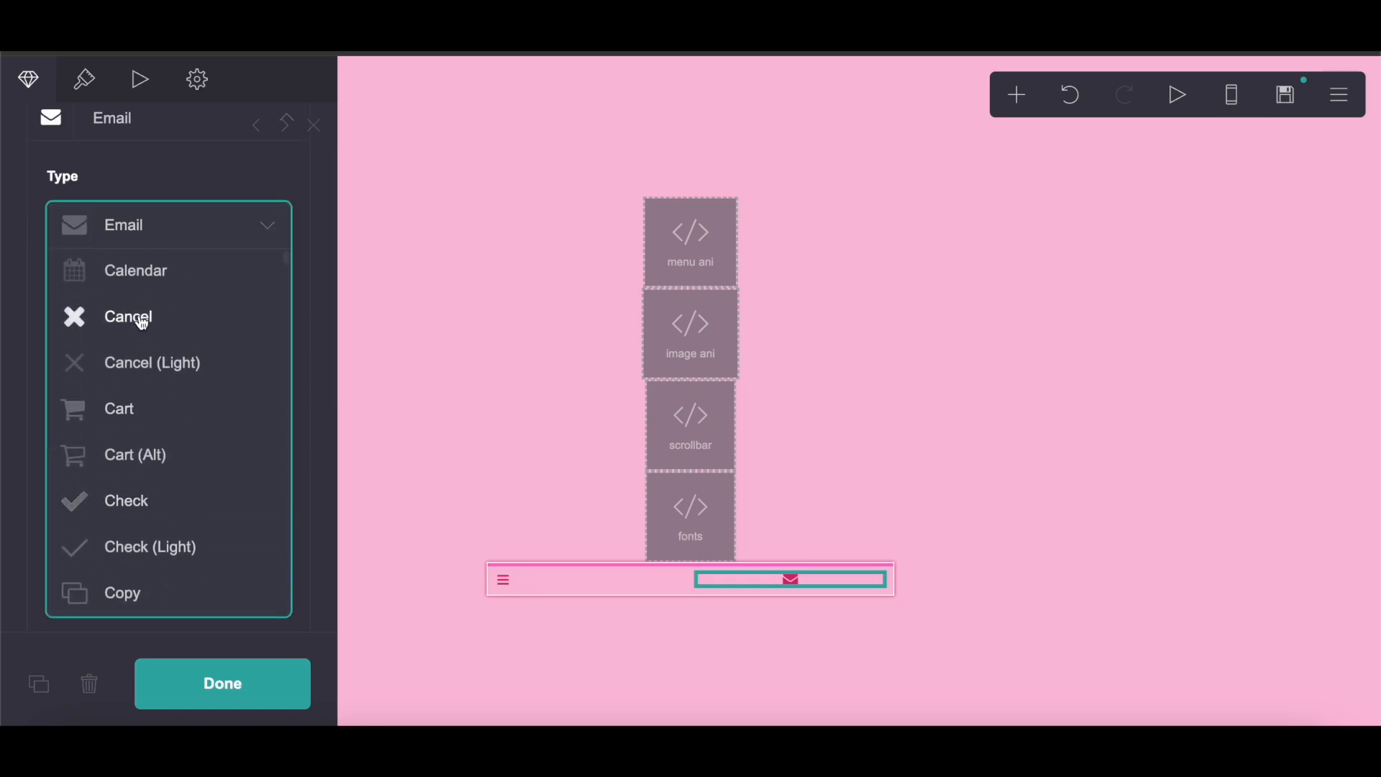
{"action": "left_click", "coordinate": [139, 314]}
Step: Set the Cancel icon's URL to #home
{"action": "left_click", "coordinate": [247, 349]}
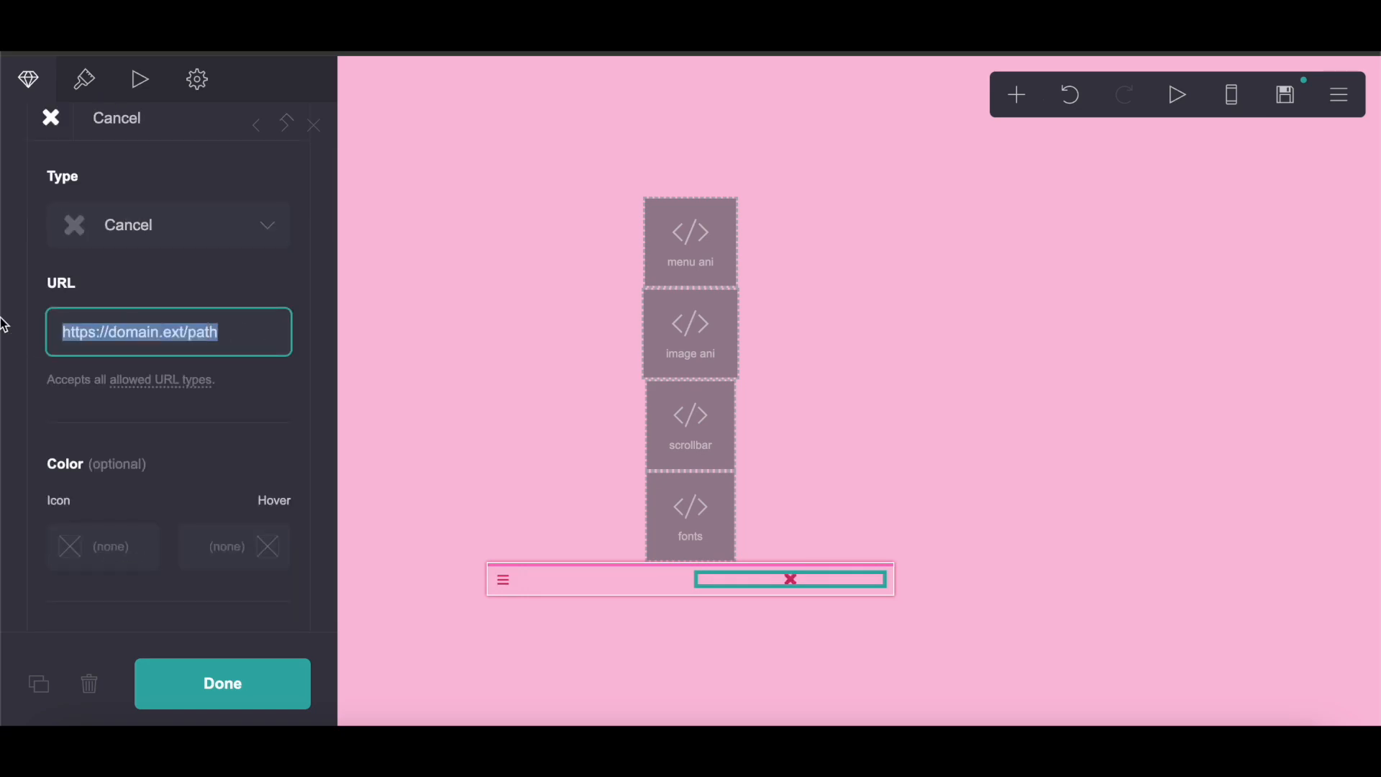
{"action": "type", "text": "#home"}
{"action": "left_click", "coordinate": [216, 387]}
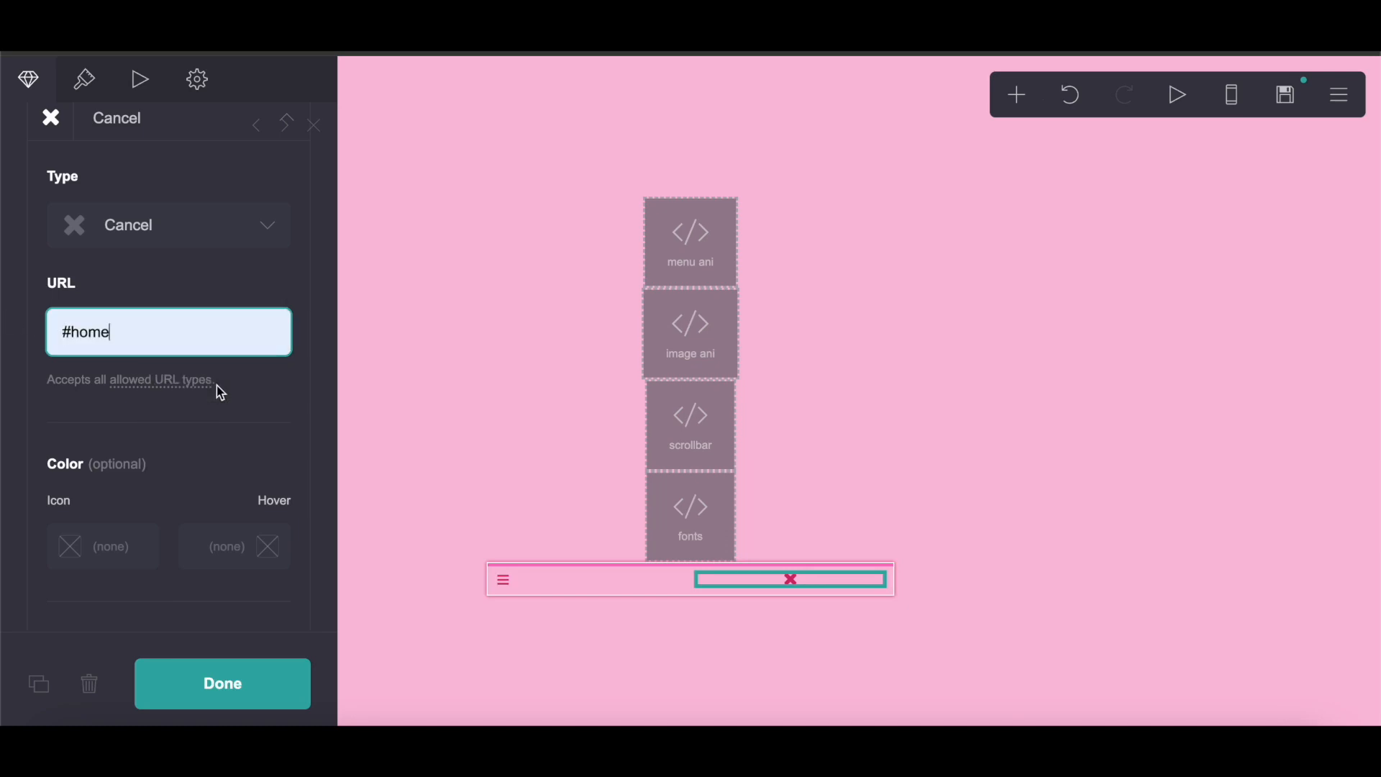
Step: Change the icon style to Outline and set the outline colour to #D4286E
{"action": "scroll", "coordinate": [217, 386], "scroll_direction": "up", "scroll_amount": 2}
{"action": "left_click", "coordinate": [107, 92]}
{"action": "left_click", "coordinate": [144, 298]}
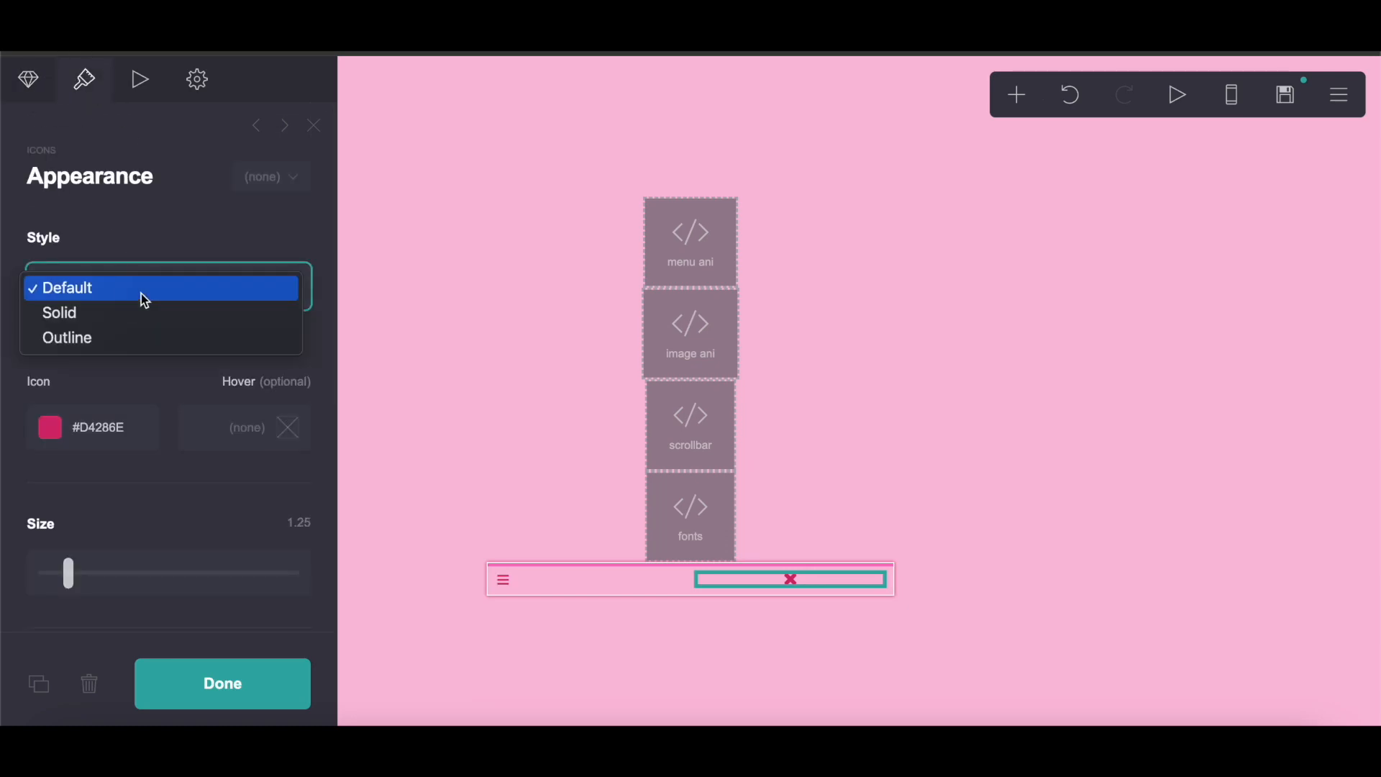
{"action": "left_click", "coordinate": [140, 338]}
{"action": "scroll", "coordinate": [140, 342], "scroll_direction": "down", "scroll_amount": 3}
{"action": "left_click", "coordinate": [90, 338]}
{"action": "right_click", "coordinate": [195, 337]}
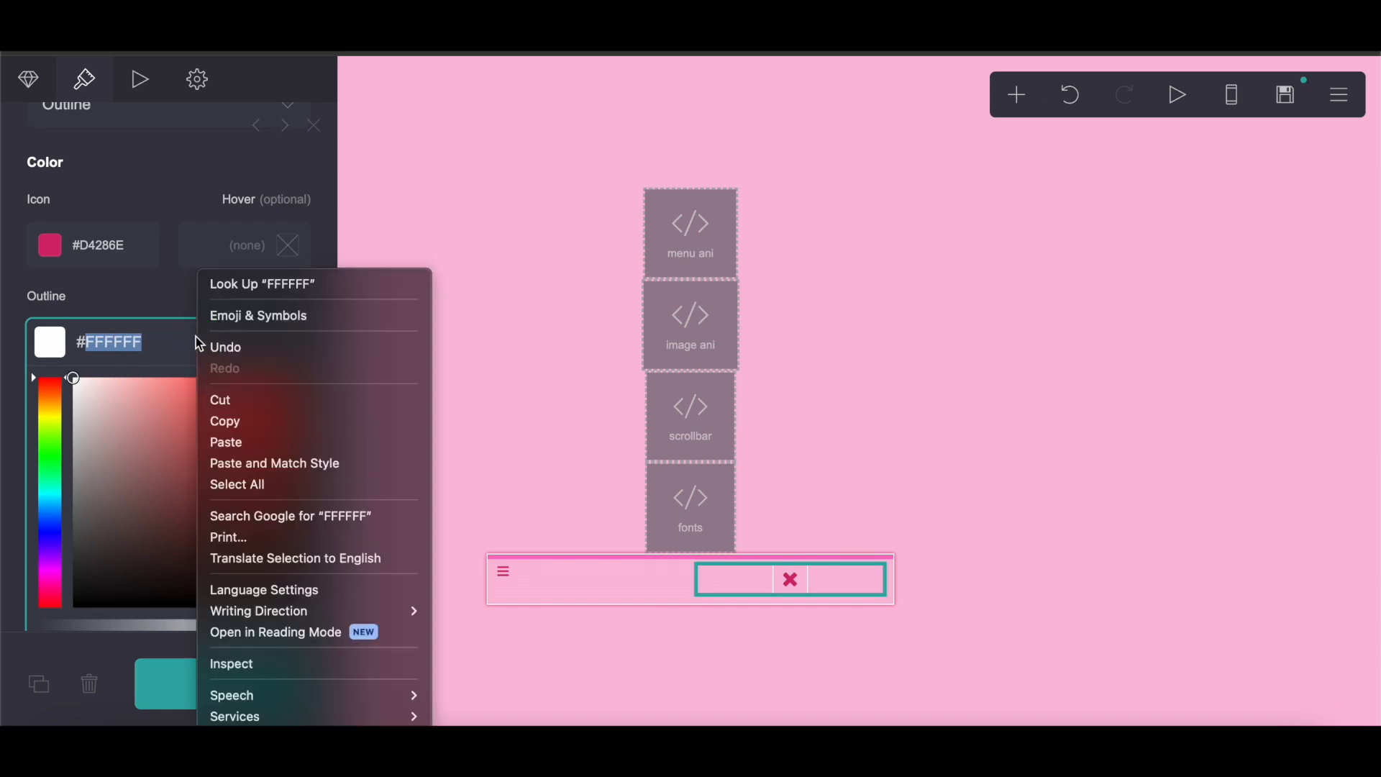
{"action": "left_click", "coordinate": [229, 442]}
{"action": "left_click", "coordinate": [186, 298]}
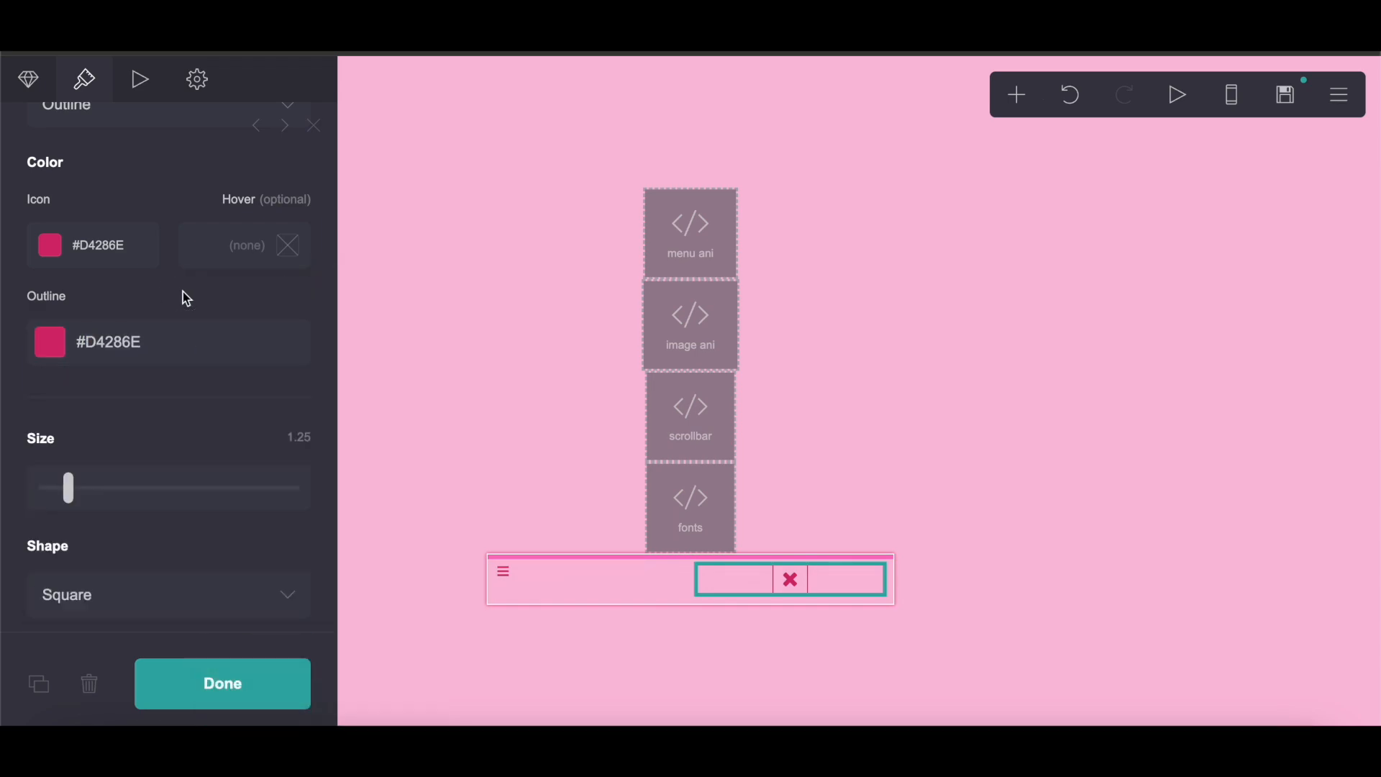
Step: Reduce the Cancel icon's size to 0.625, align it right and finish editing it
{"action": "left_click_drag", "start_coordinate": [72, 504], "coordinate": [52, 503]}
{"action": "scroll", "coordinate": [155, 437], "scroll_direction": "down", "scroll_amount": 8}
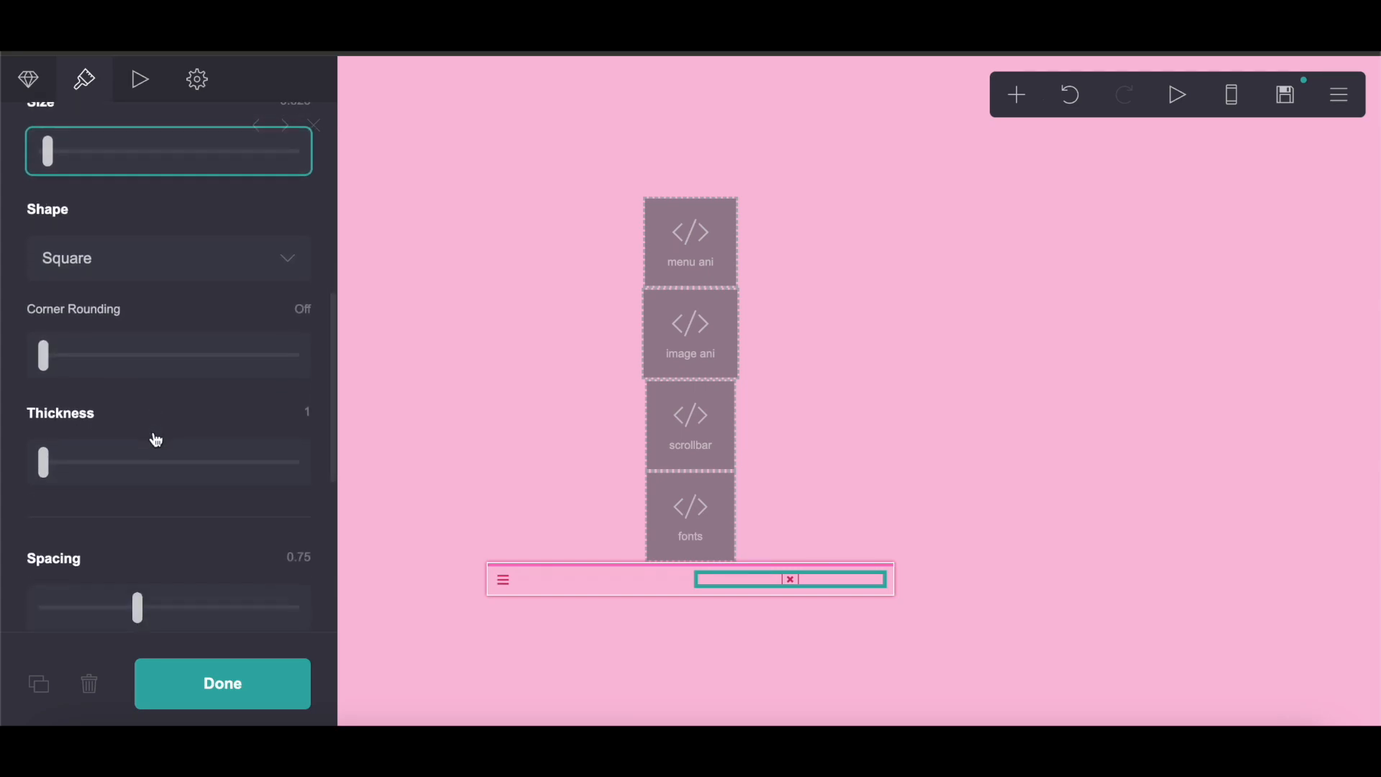
{"action": "scroll", "coordinate": [153, 435], "scroll_direction": "down", "scroll_amount": 5}
{"action": "left_click", "coordinate": [145, 461]}
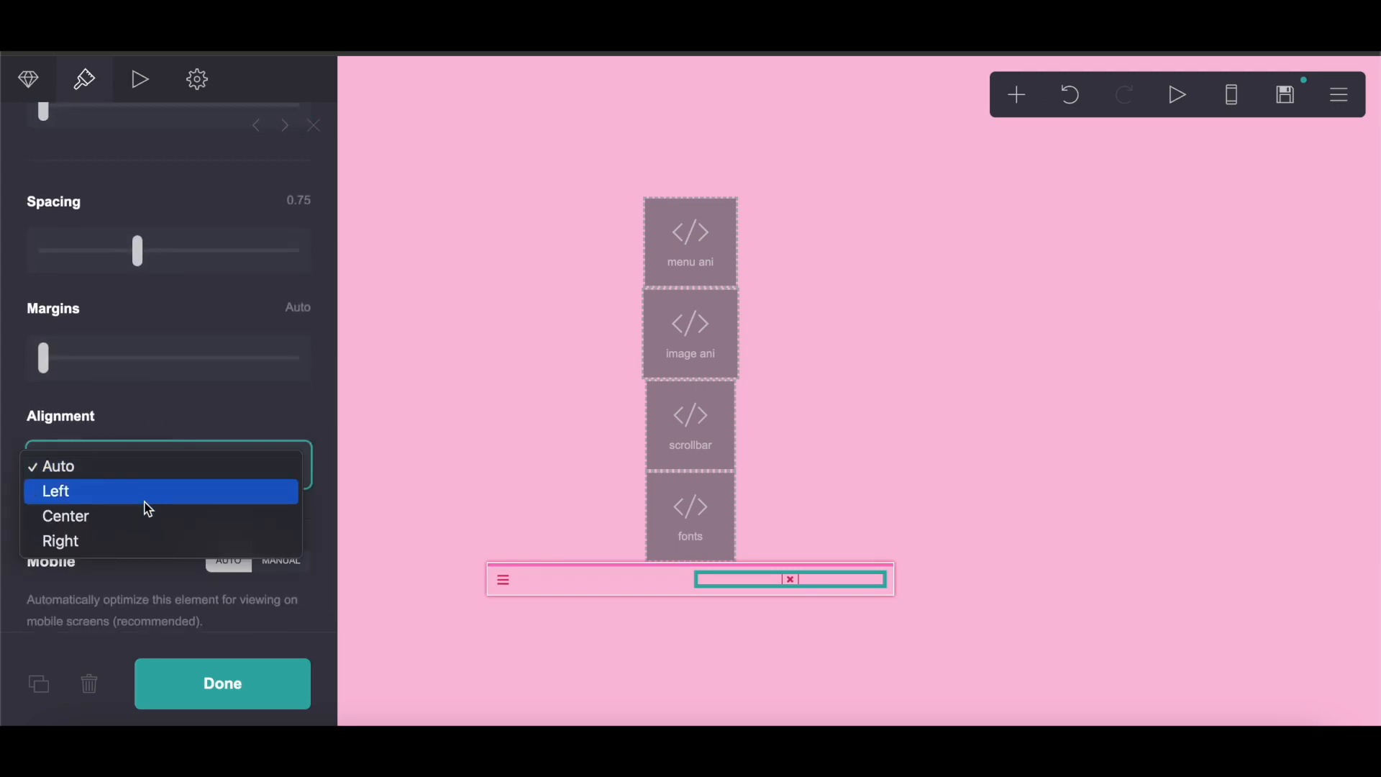
{"action": "left_click", "coordinate": [145, 540]}
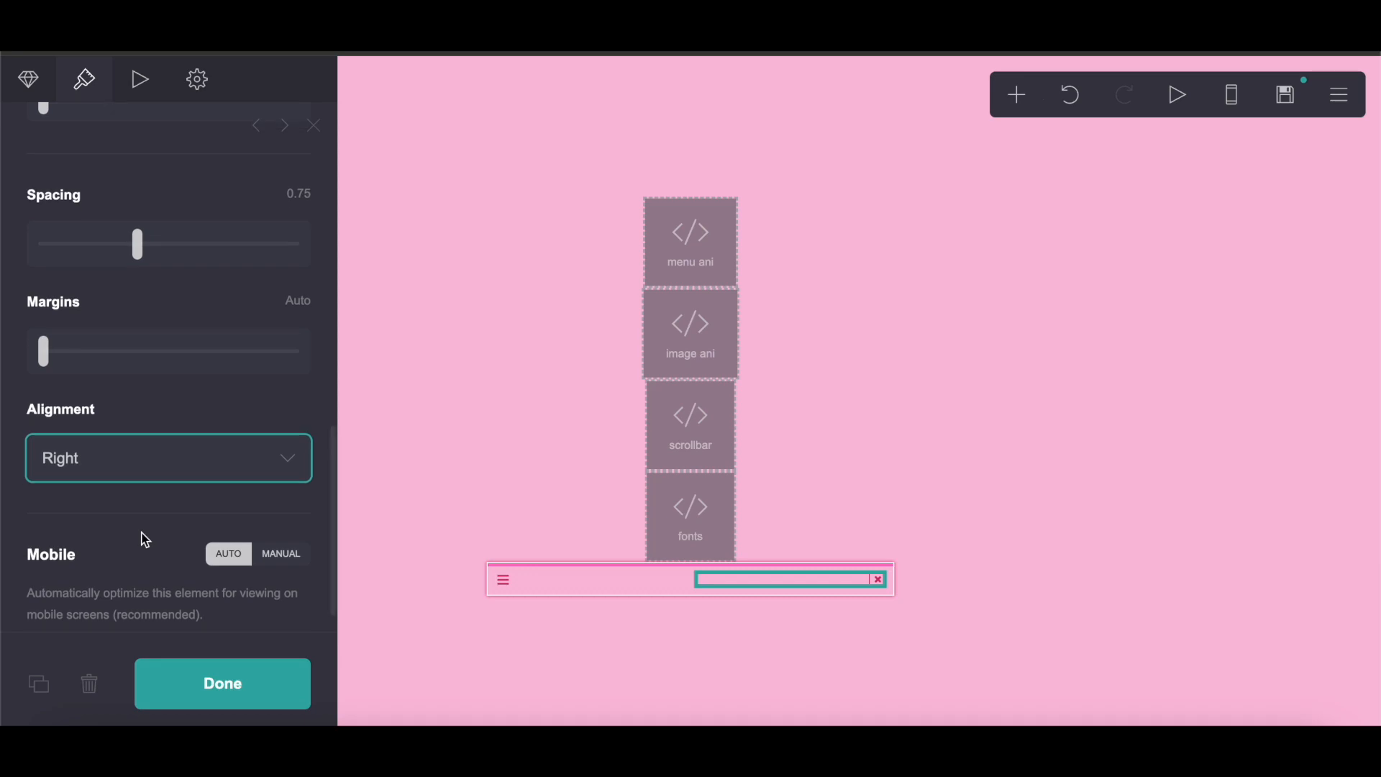
{"action": "scroll", "coordinate": [146, 540], "scroll_direction": "down", "scroll_amount": 1}
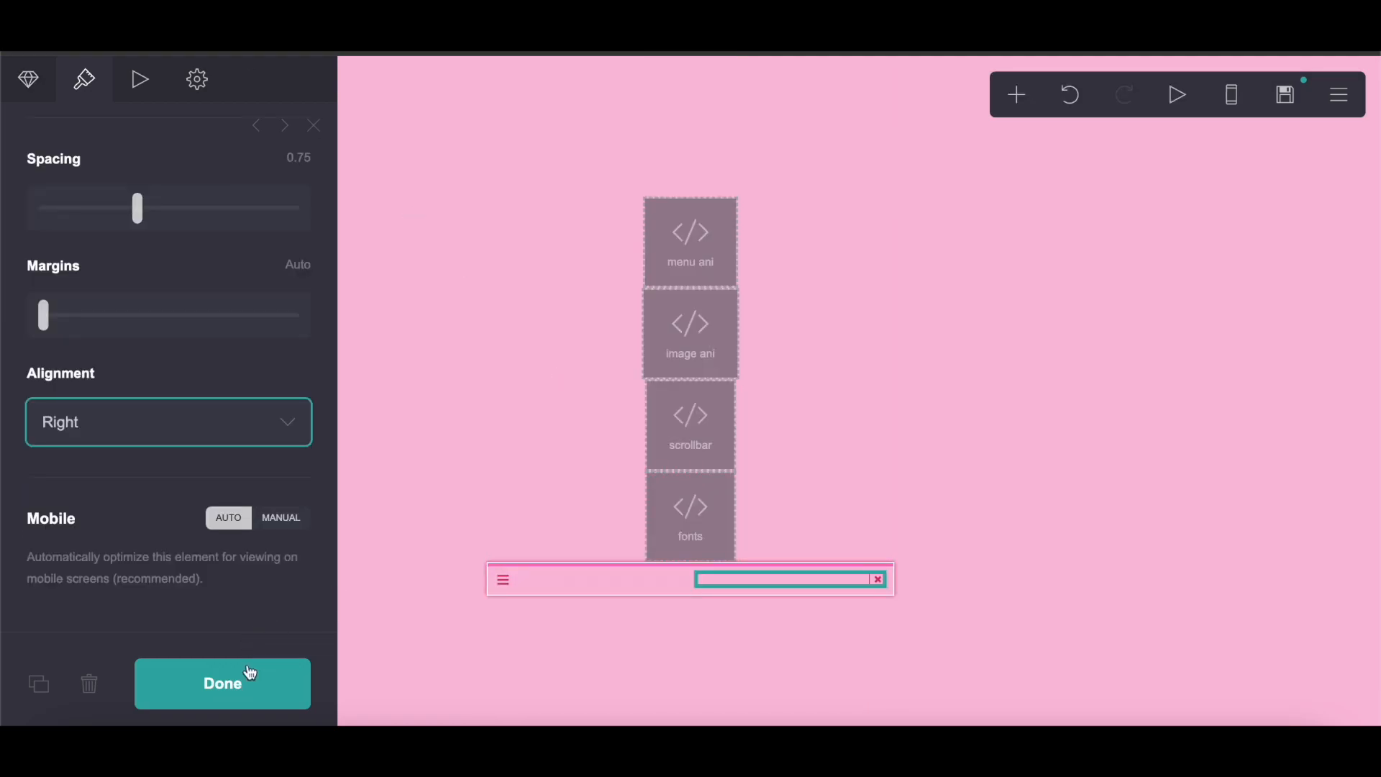
{"action": "left_click", "coordinate": [249, 670]}
Step: Add an image element and place it in the container's first column below the menu text
{"action": "left_click", "coordinate": [1014, 101]}
{"action": "left_click", "coordinate": [784, 210]}
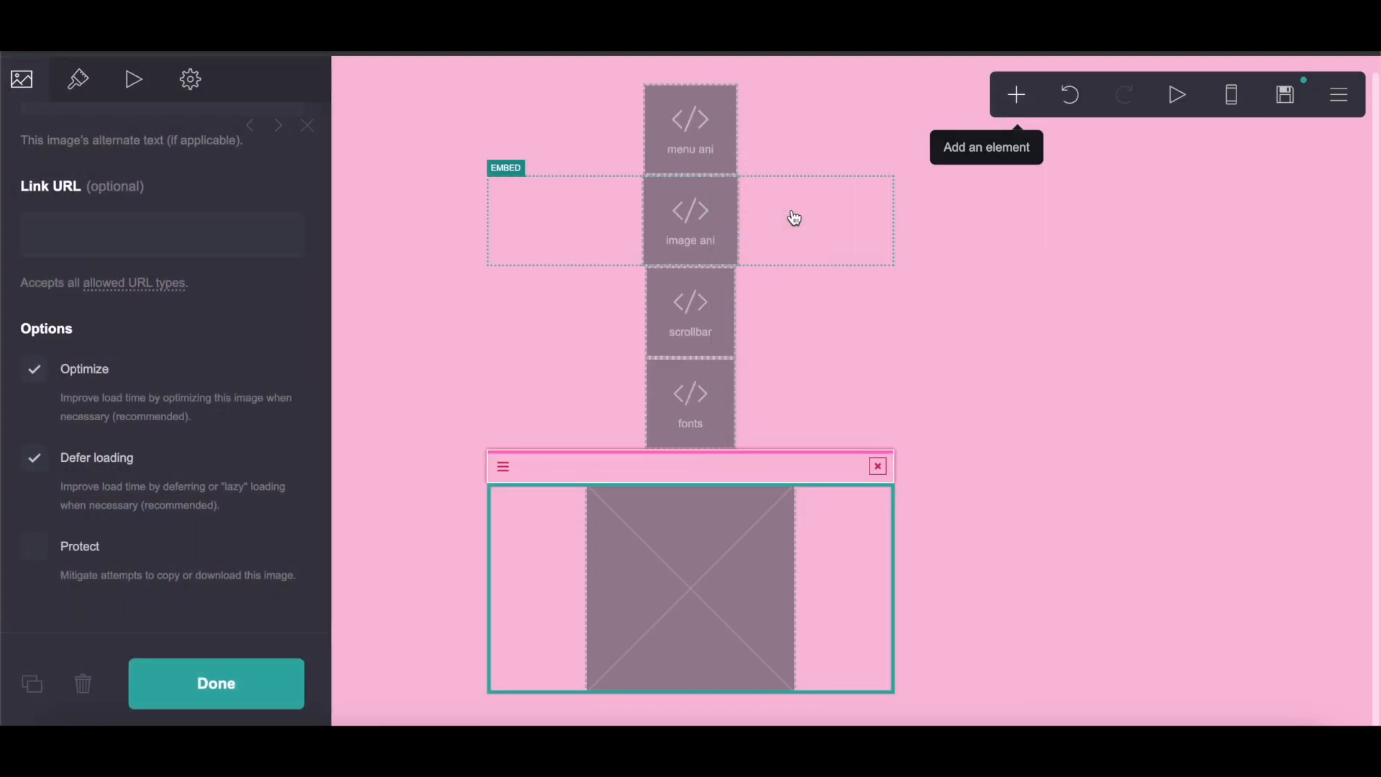
{"action": "left_click", "coordinate": [688, 557]}
{"action": "left_click_drag", "start_coordinate": [688, 557], "coordinate": [639, 480]}
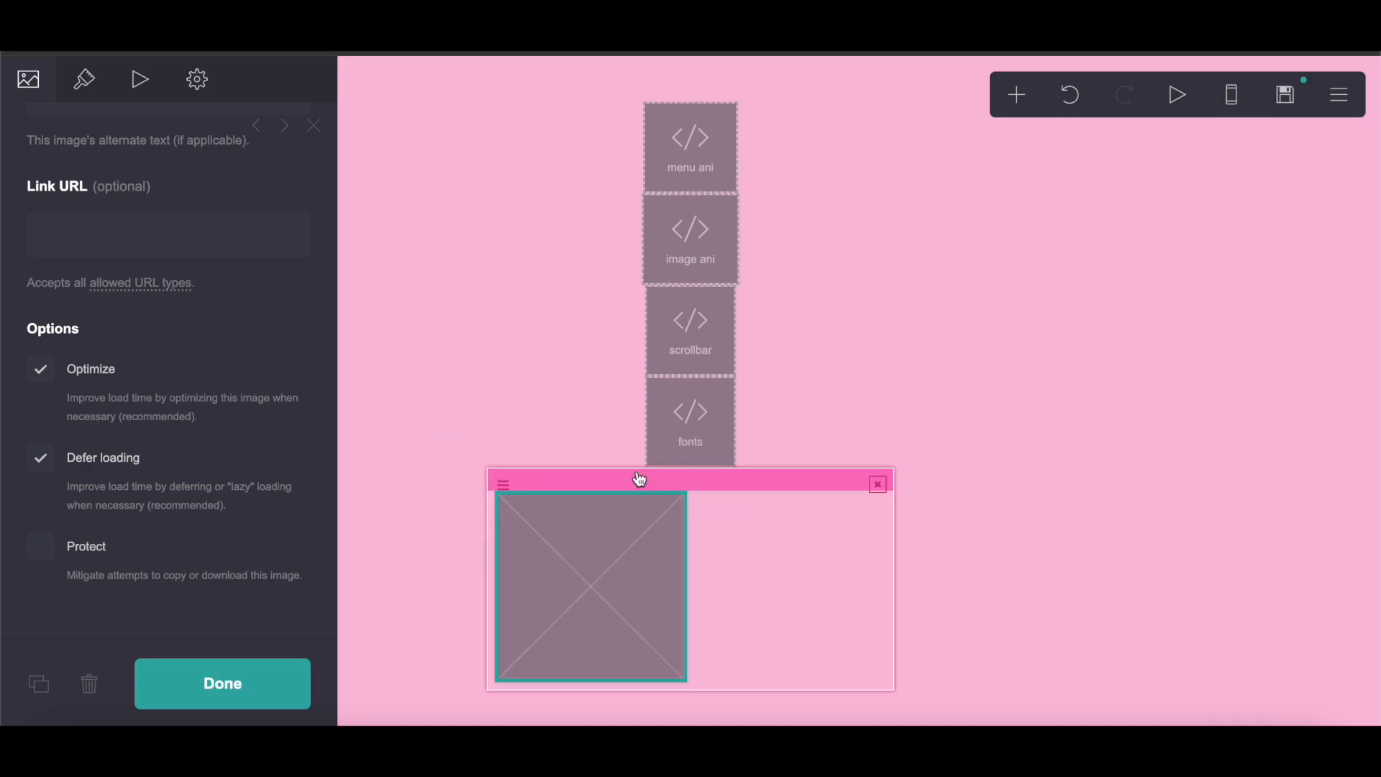
Step: Upload the doll picture s018.gif from Downloads into the new image element
{"action": "scroll", "coordinate": [128, 374], "scroll_direction": "up", "scroll_amount": 6}
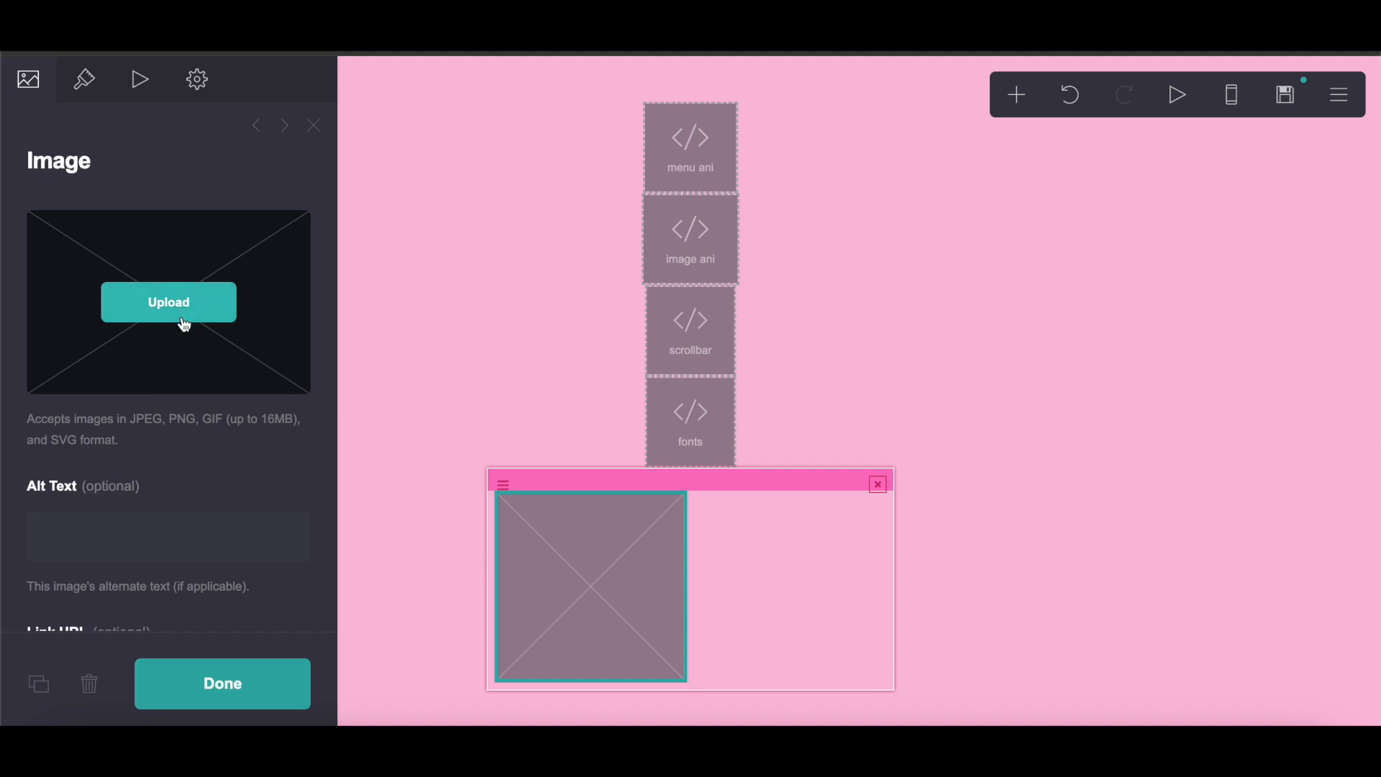
{"action": "left_click", "coordinate": [184, 322]}
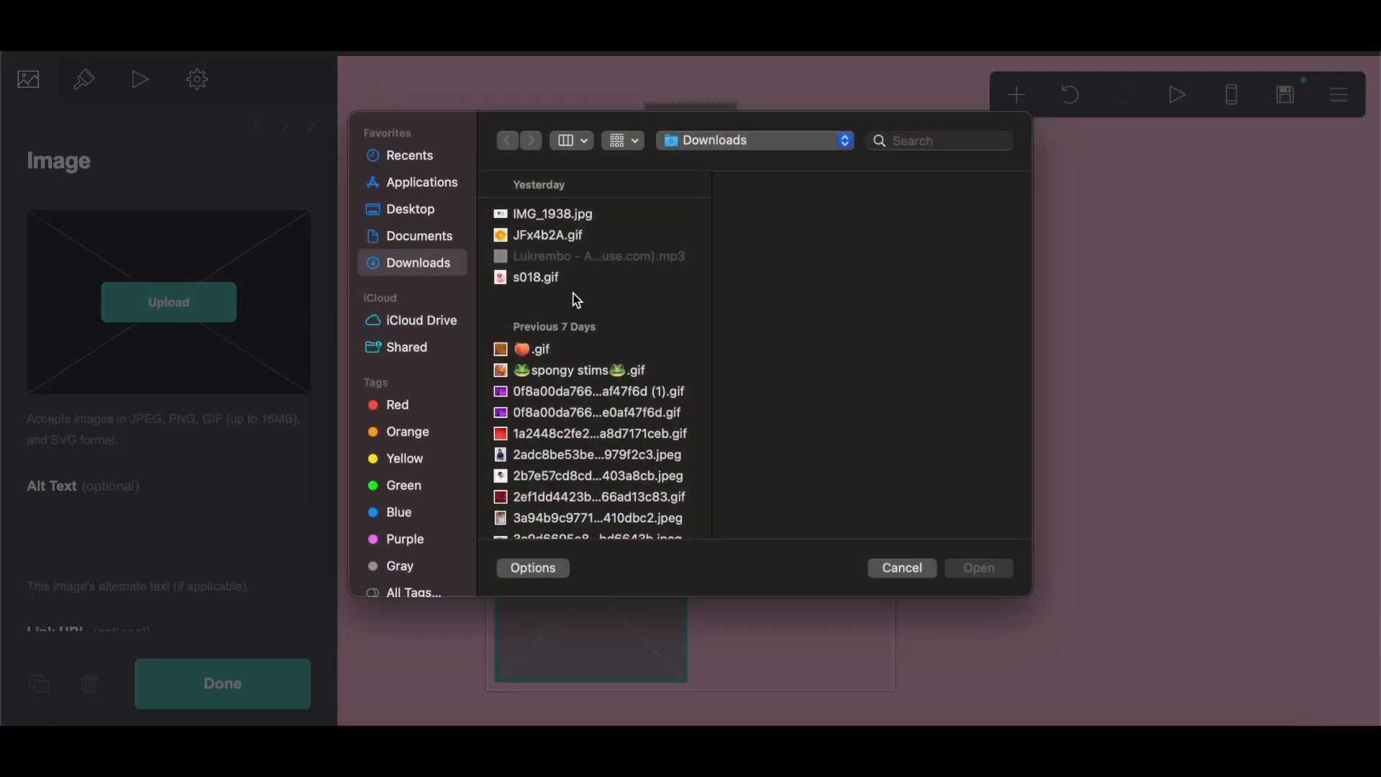
{"action": "left_click", "coordinate": [574, 282]}
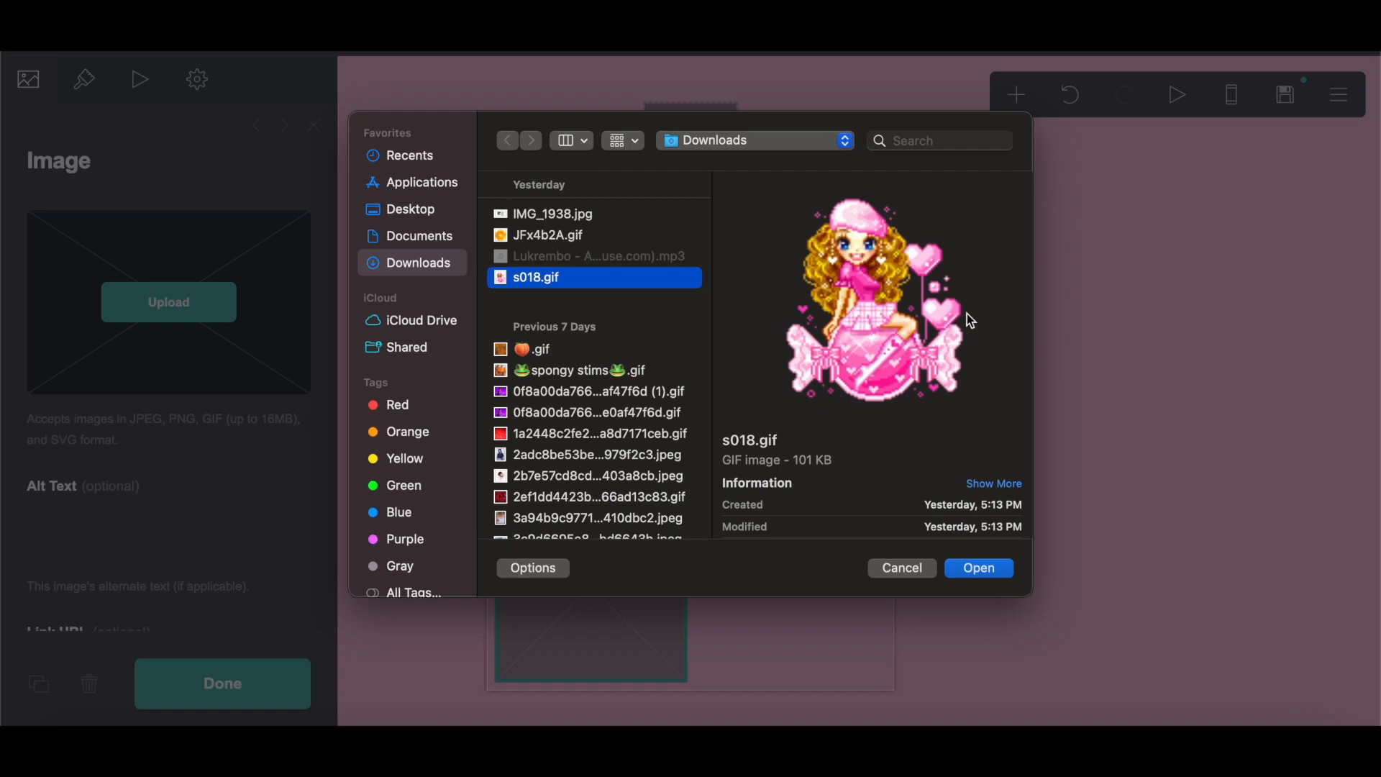
{"action": "left_click", "coordinate": [975, 569]}
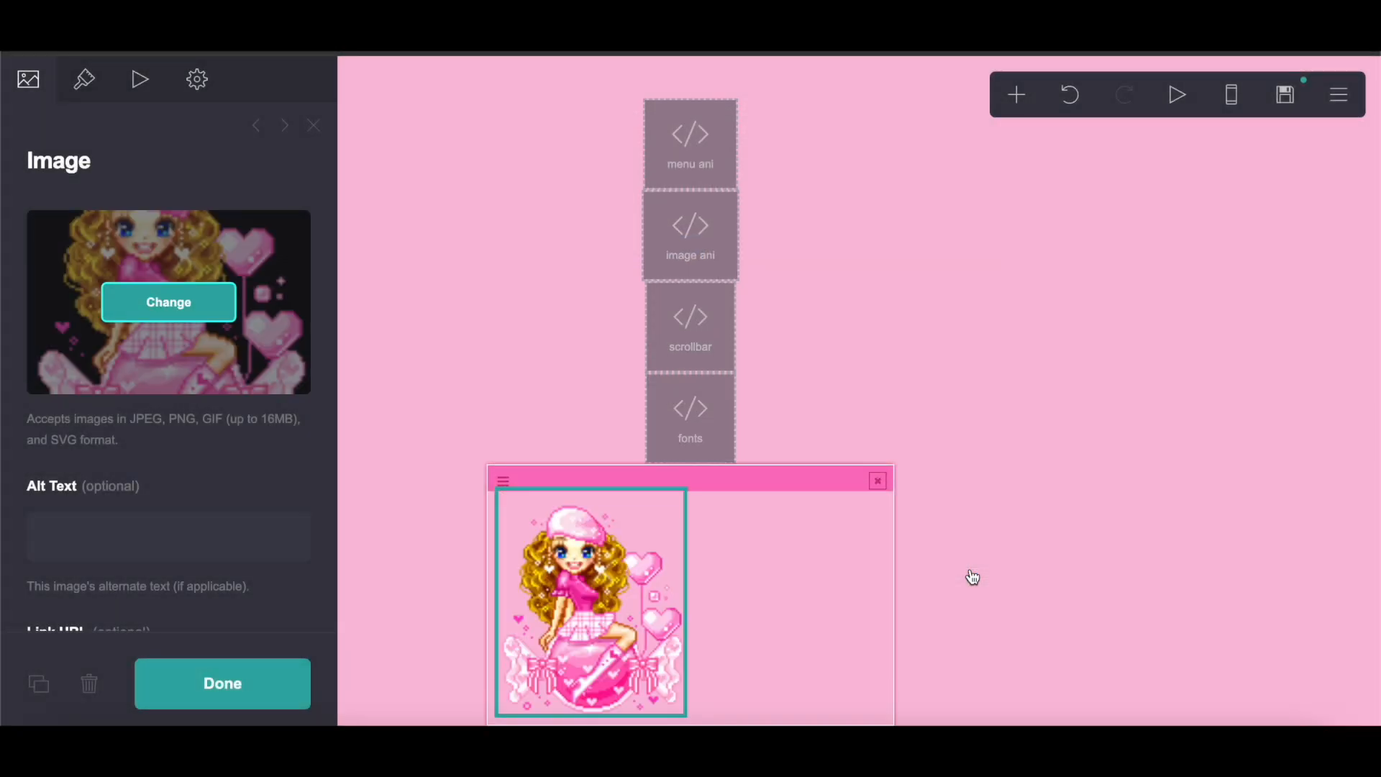
Step: Add a text element and place it in the container's second column below the Cancel icon
{"action": "left_click", "coordinate": [1016, 94]}
{"action": "left_click", "coordinate": [799, 160]}
{"action": "left_click_drag", "start_coordinate": [684, 679], "coordinate": [818, 452]}
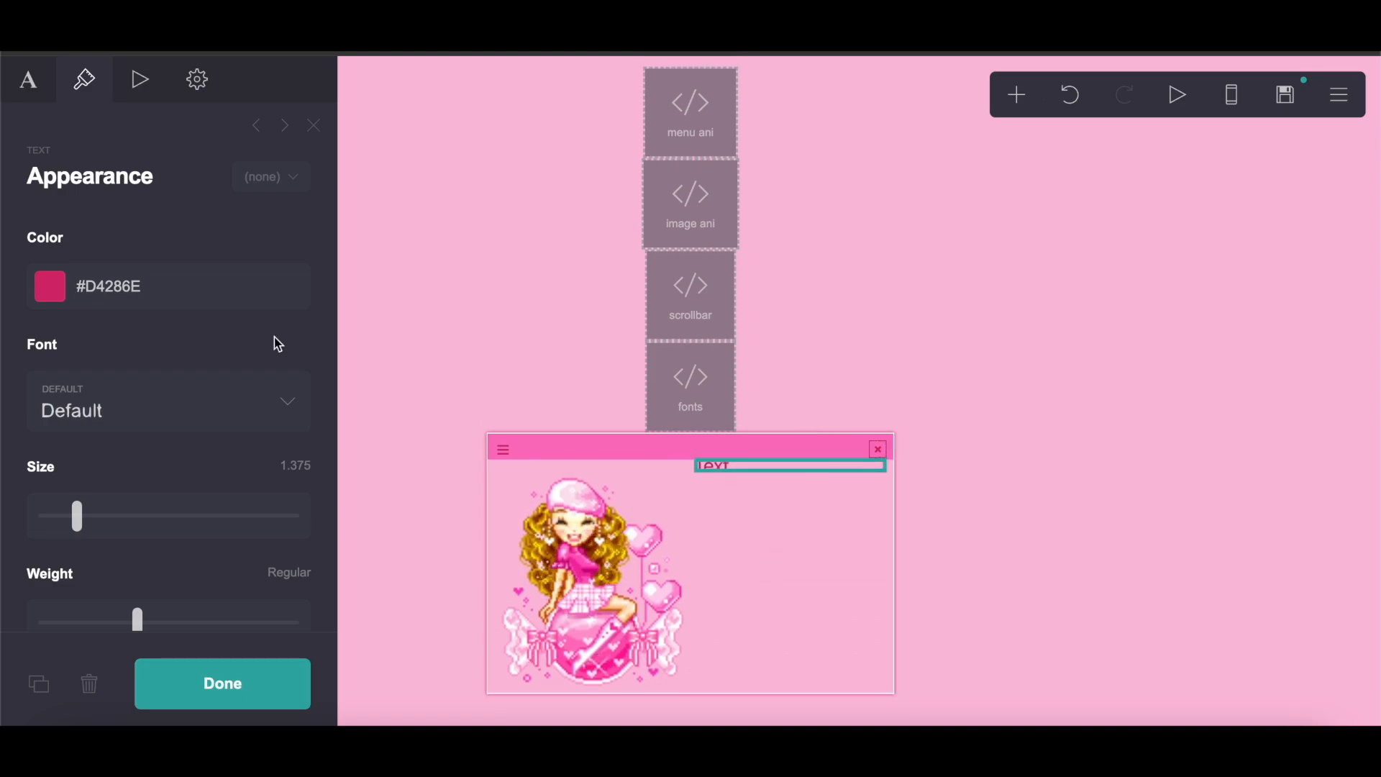
Step: Set the new text element's size to 3
{"action": "left_click", "coordinate": [294, 464]}
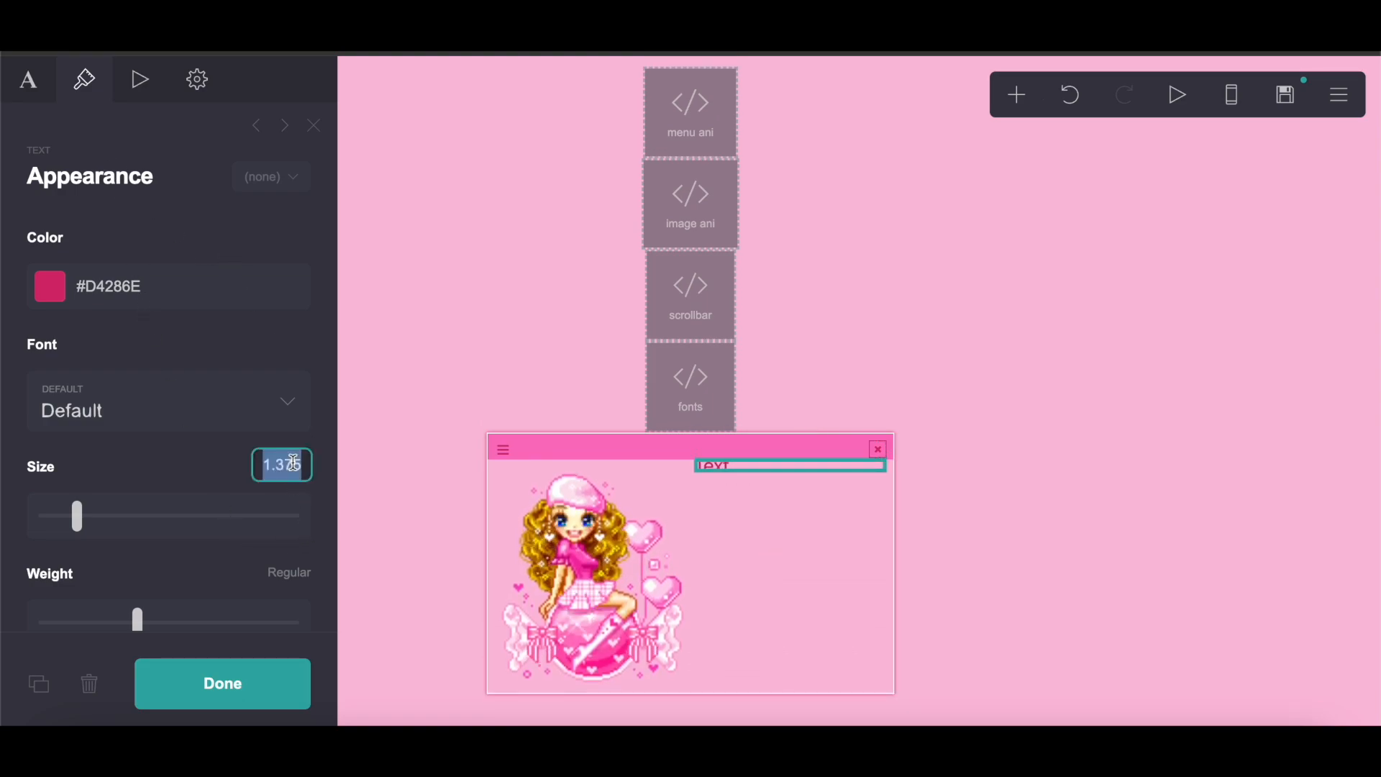
{"action": "type", "text": "3"}
{"action": "key", "text": "Return"}
{"action": "scroll", "coordinate": [179, 457], "scroll_direction": "down", "scroll_amount": 3}
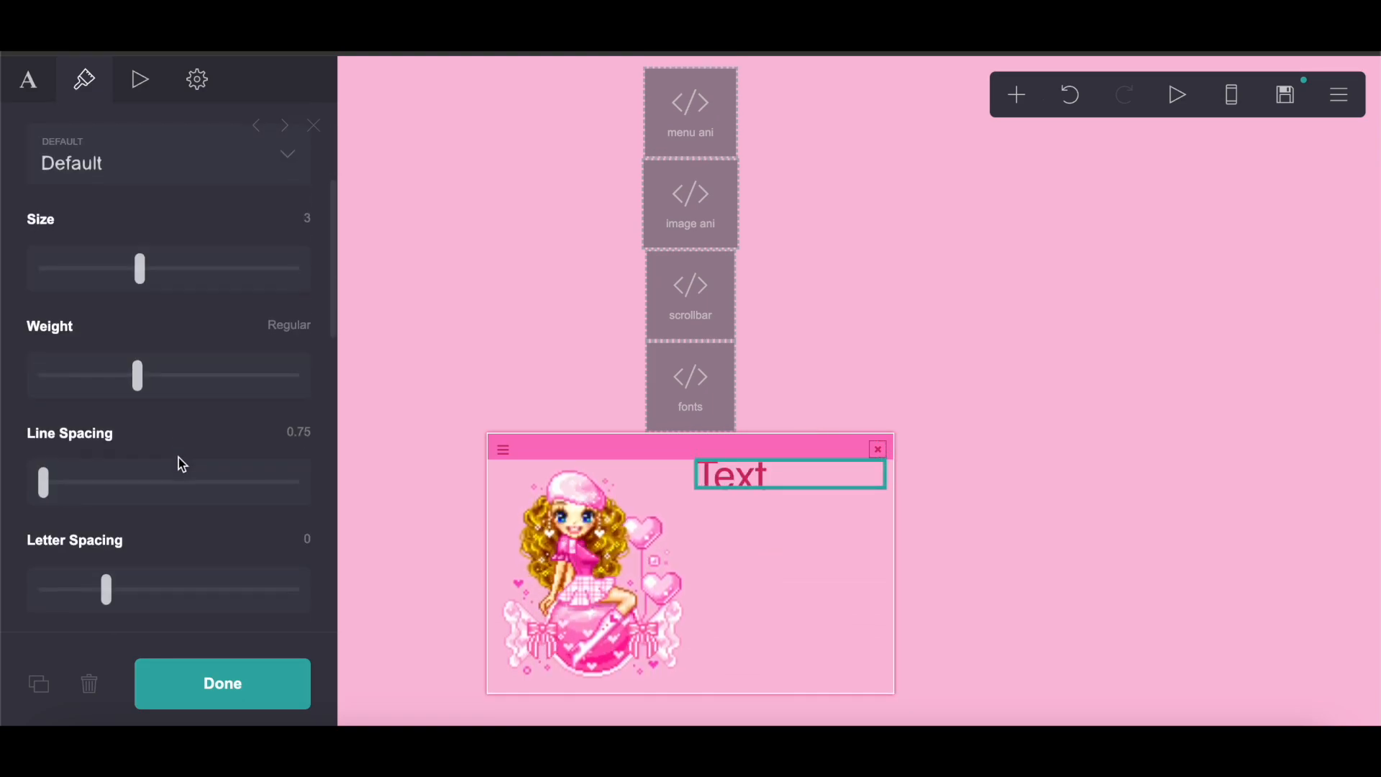
Step: Set the heading text's line spacing to 1.5 and add the line "Alignment: center" under "@ text" in the Google Docs styling notes
{"action": "left_click_drag", "start_coordinate": [44, 482], "coordinate": [154, 482]}
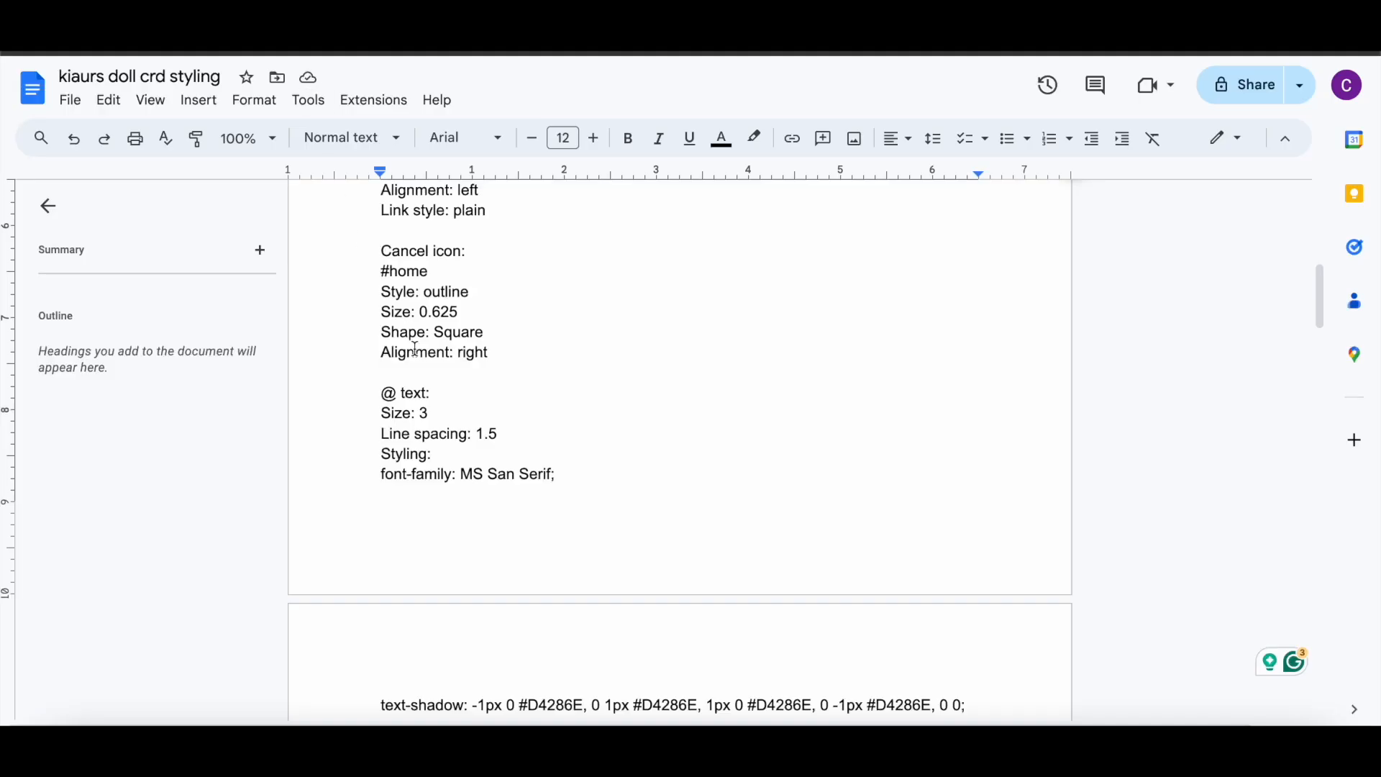
{"action": "key", "text": "Return"}
{"action": "type", "text": "al"}
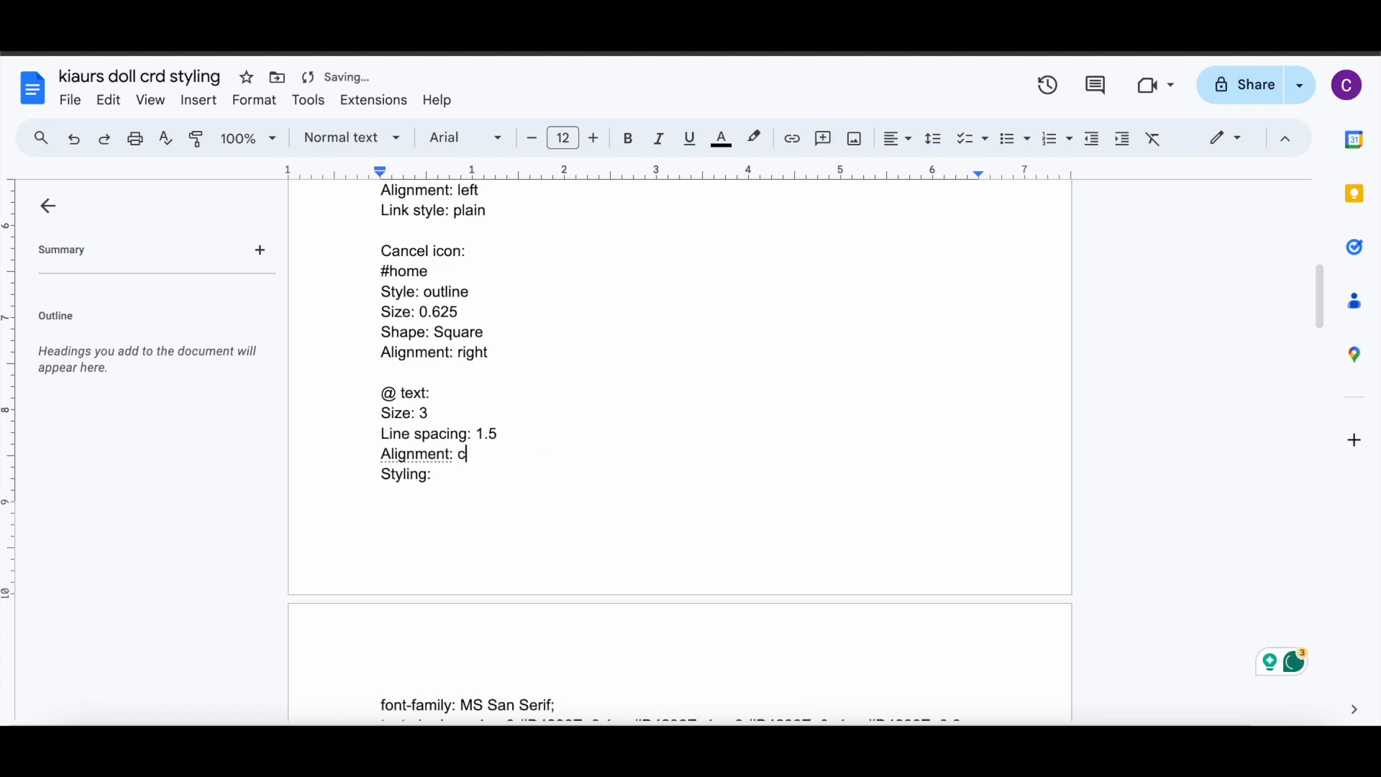
{"action": "type", "text": "ignment: center"}
Step: Copy the "@ text" CSS (MS San Serif font, #D4286E text-shadow) from the styling notes into the Carrd heading's default custom text style
{"action": "scroll", "coordinate": [620, 491], "scroll_direction": "down", "scroll_amount": 3}
{"action": "left_click_drag", "start_coordinate": [381, 493], "coordinate": [974, 518]}
{"action": "right_click", "coordinate": [432, 504]}
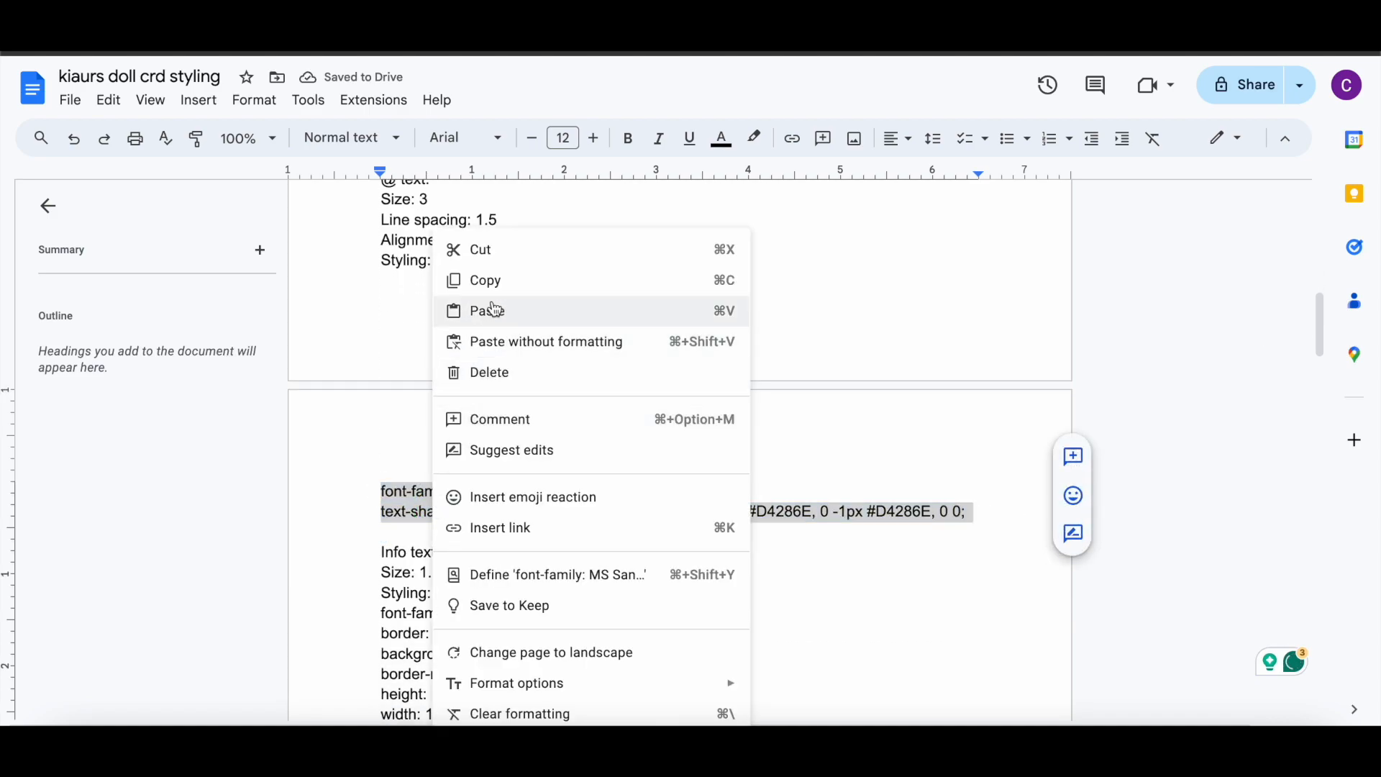
{"action": "left_click", "coordinate": [495, 279]}
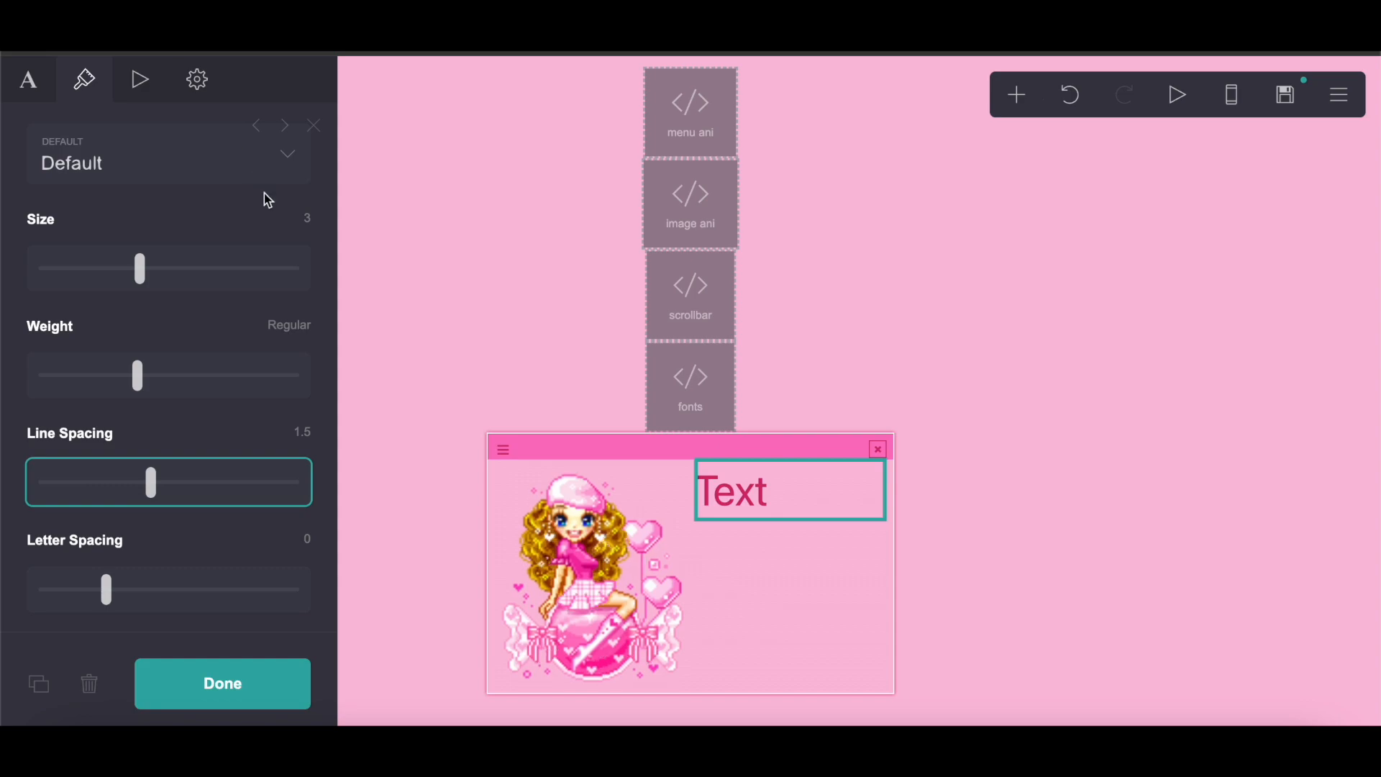
{"action": "left_click", "coordinate": [199, 79]}
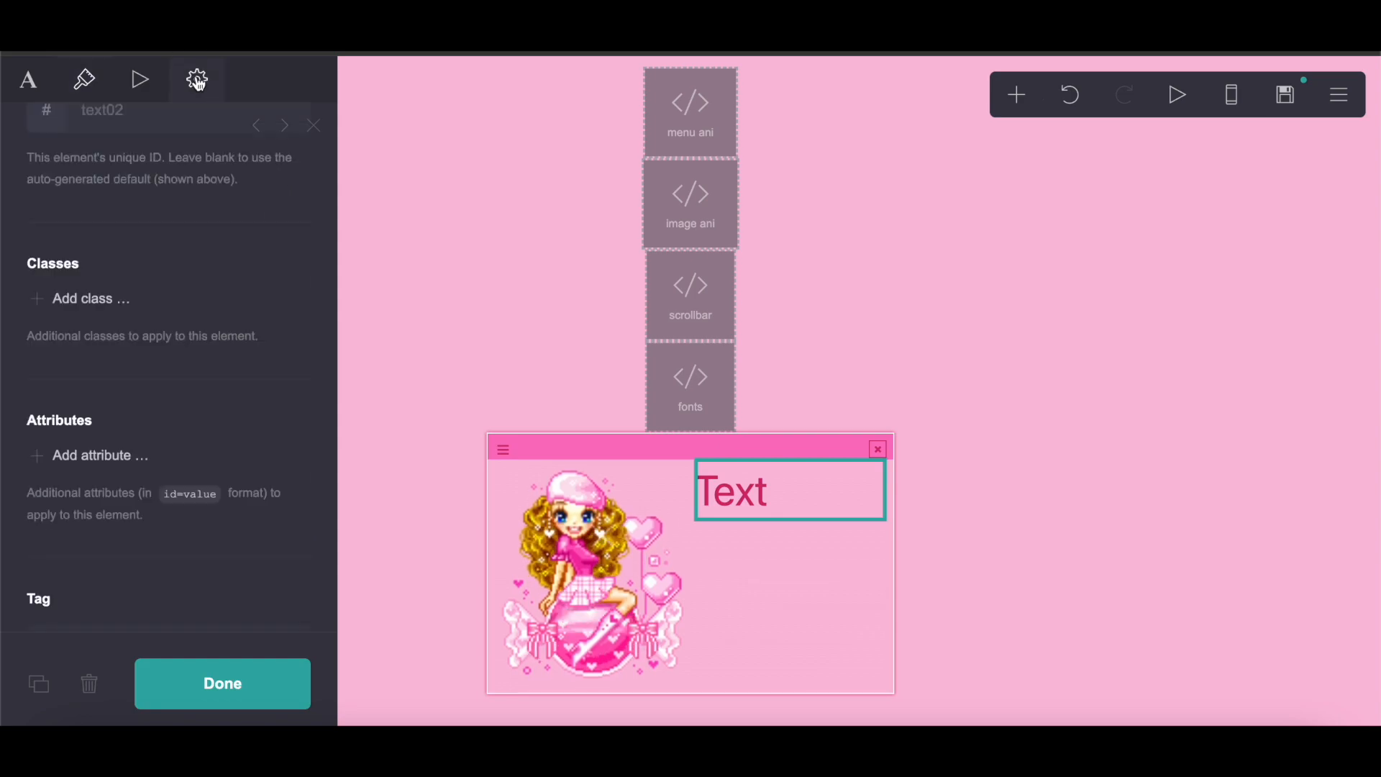
{"action": "scroll", "coordinate": [194, 229], "scroll_direction": "up", "scroll_amount": 3}
{"action": "left_click", "coordinate": [194, 236]}
{"action": "left_click", "coordinate": [139, 416]}
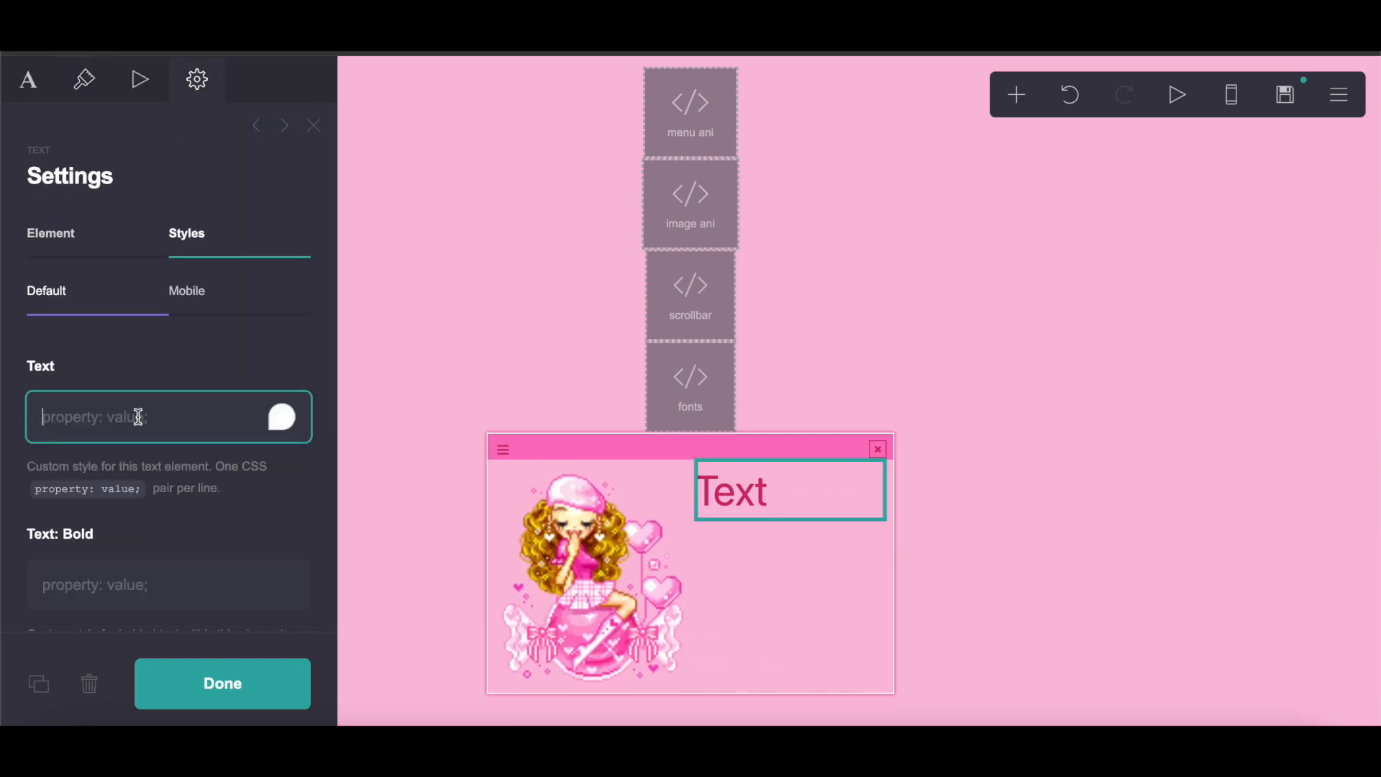
{"action": "right_click", "coordinate": [140, 415]}
{"action": "left_click", "coordinate": [168, 555]}
Step: Set the heading text element's alignment to Center
{"action": "left_click", "coordinate": [84, 79]}
{"action": "scroll", "coordinate": [122, 500], "scroll_direction": "down", "scroll_amount": 5}
{"action": "scroll", "coordinate": [123, 500], "scroll_direction": "down", "scroll_amount": 5}
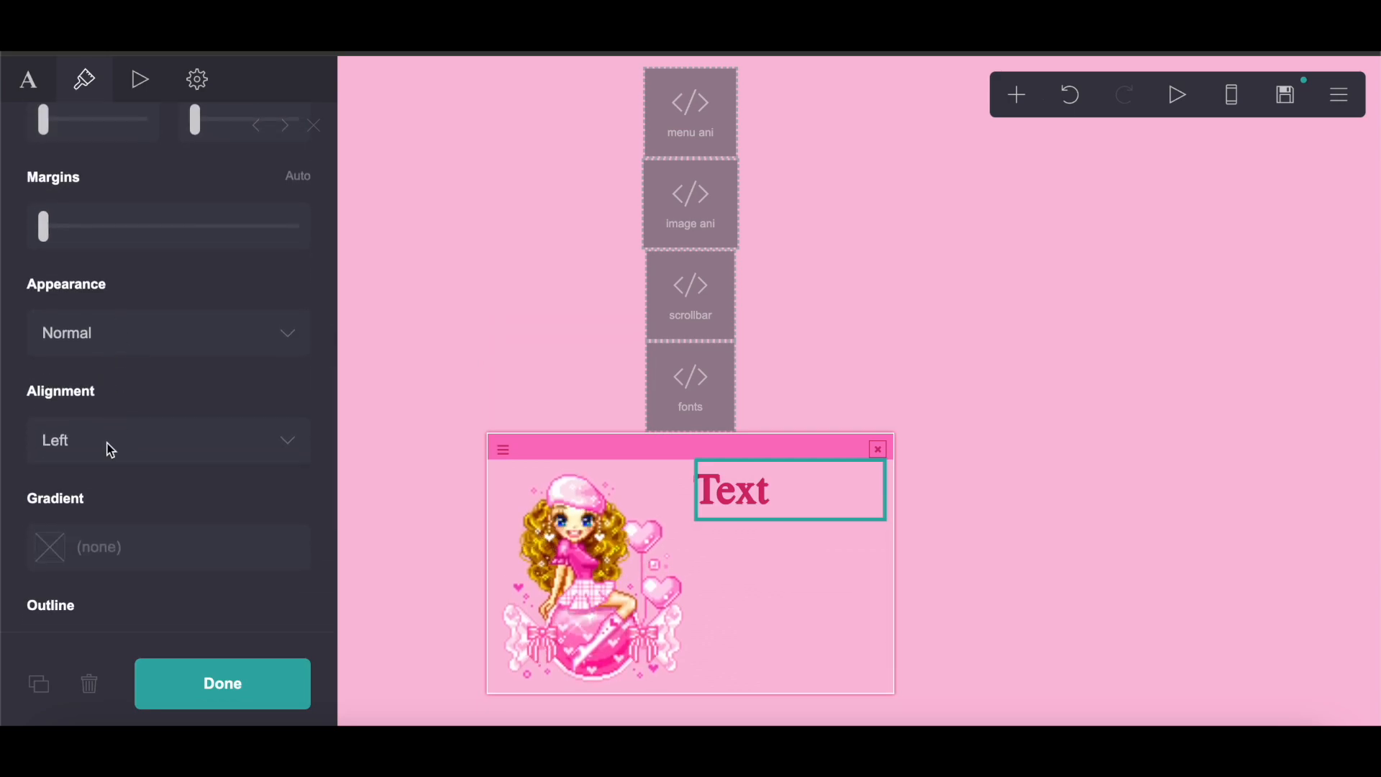
{"action": "left_click", "coordinate": [110, 450]}
{"action": "left_click", "coordinate": [115, 468]}
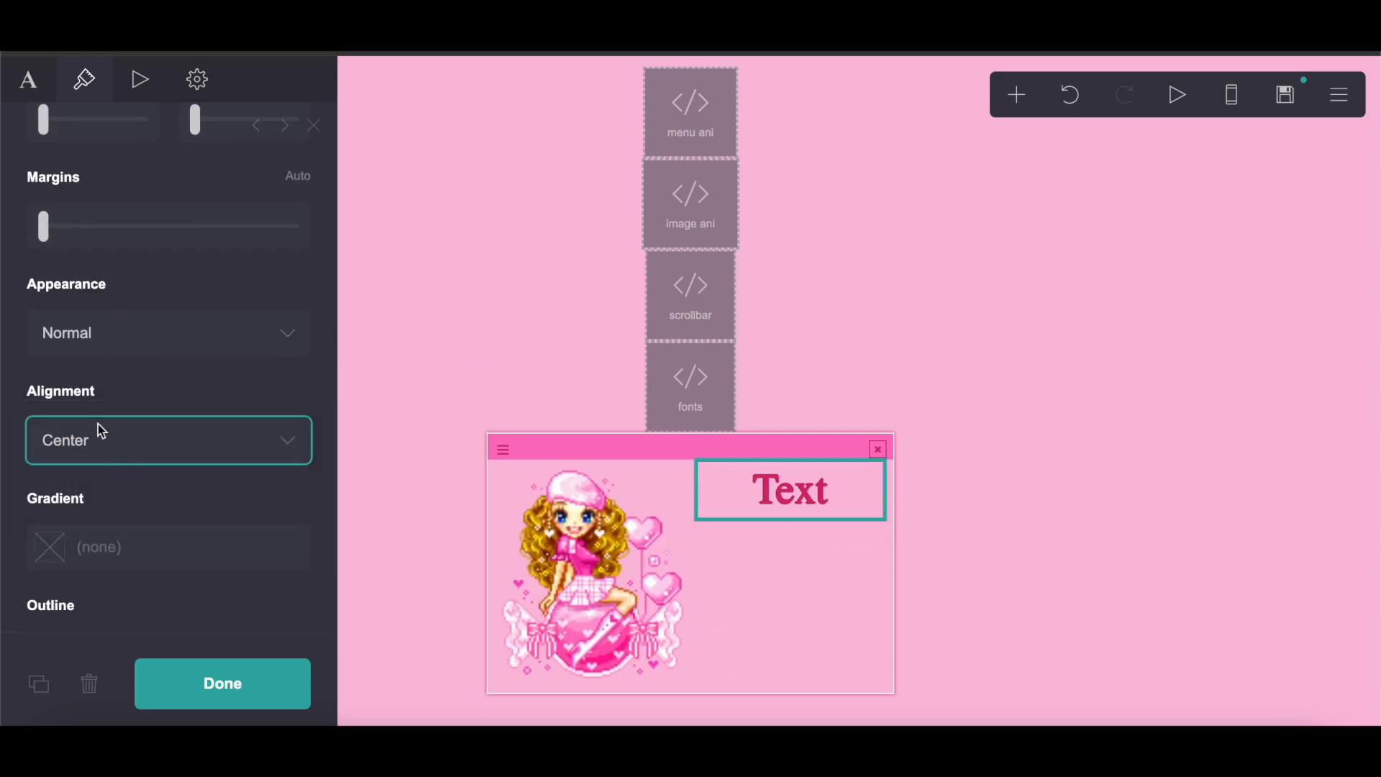
{"action": "left_click", "coordinate": [28, 79]}
{"action": "left_click", "coordinate": [85, 80]}
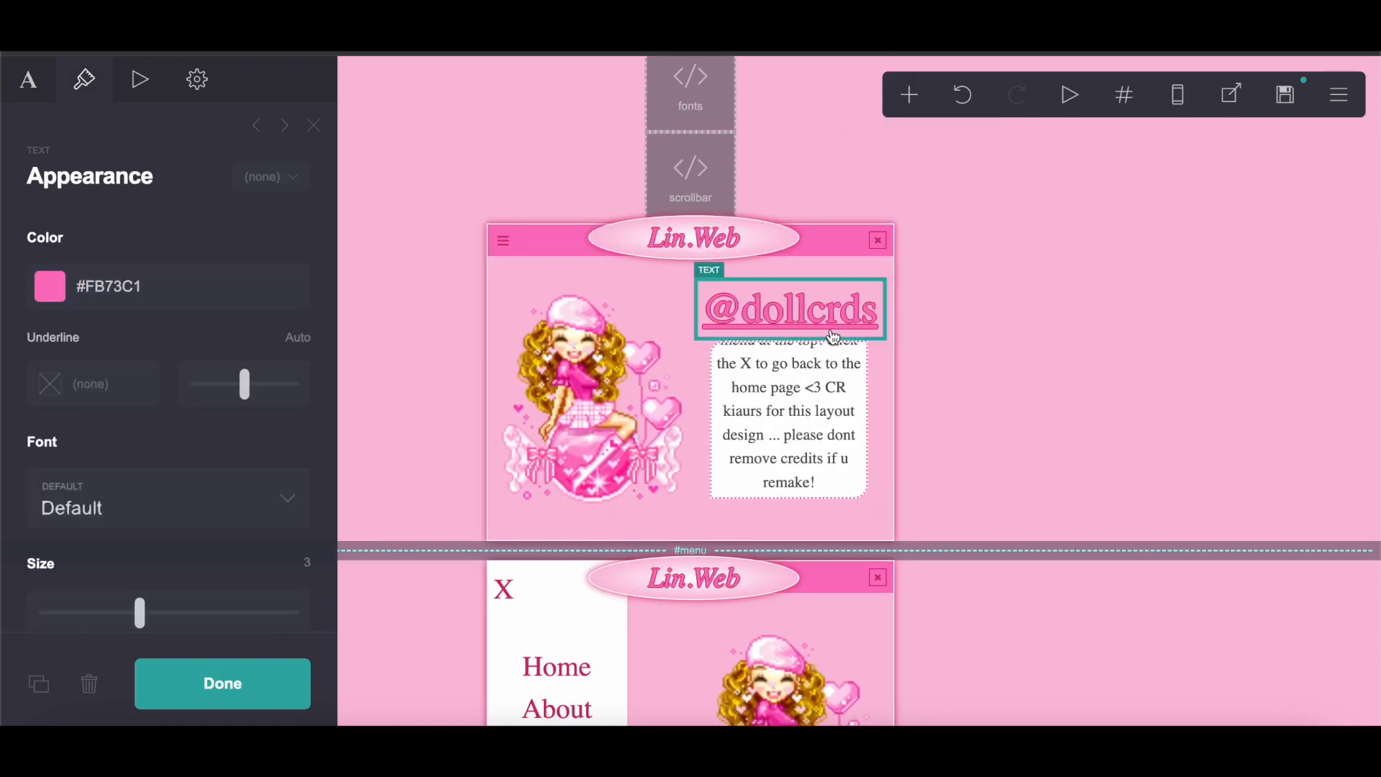
{"action": "left_click", "coordinate": [156, 292]}
{"action": "right_click", "coordinate": [215, 273]}
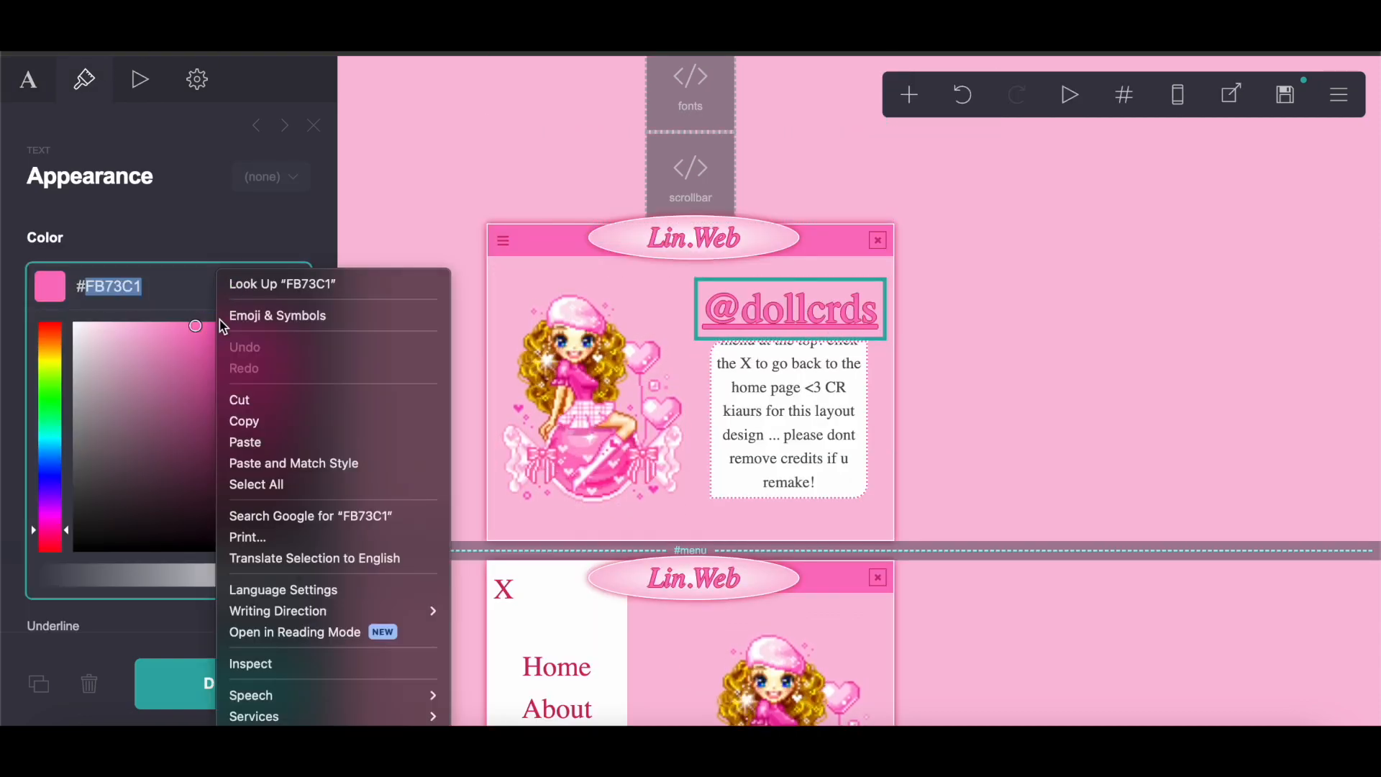
{"action": "left_click", "coordinate": [265, 422]}
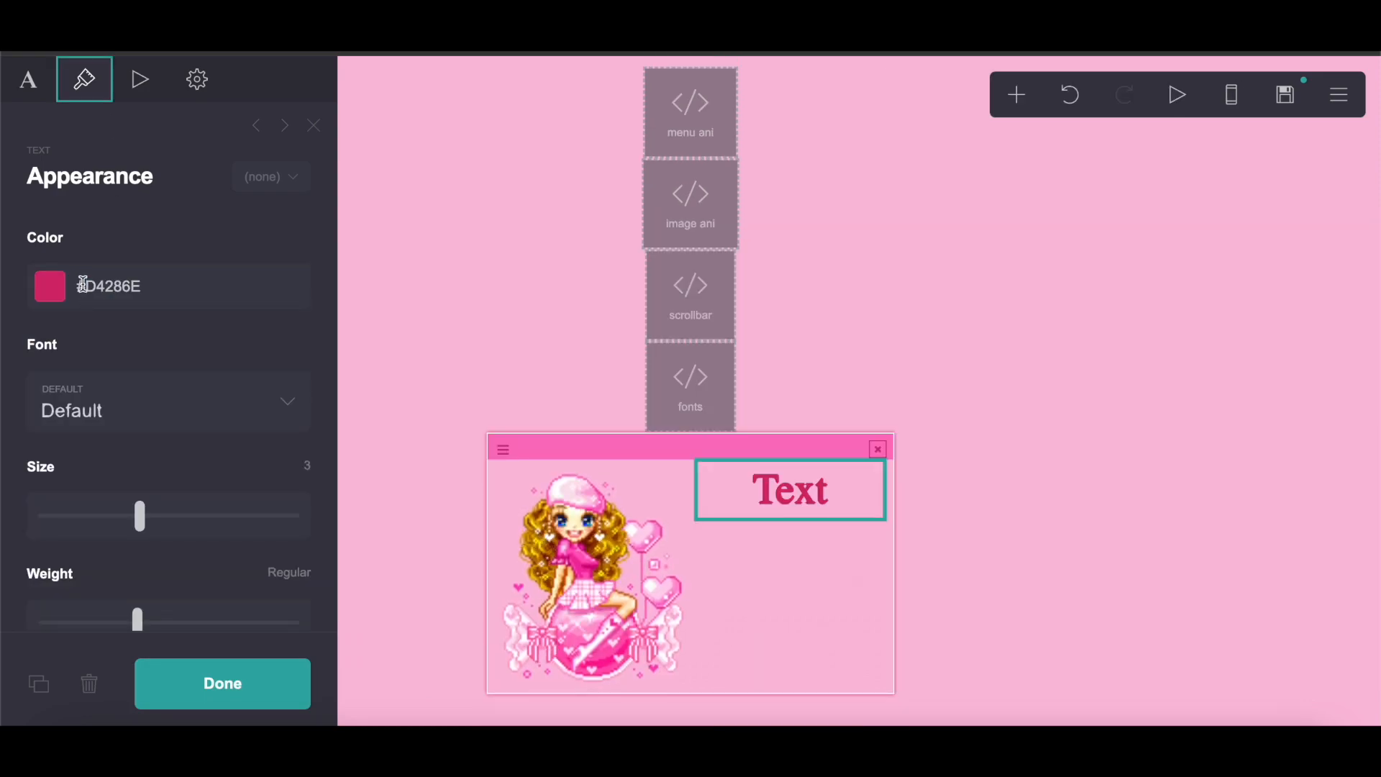
{"action": "left_click_drag", "start_coordinate": [82, 284], "coordinate": [153, 283]}
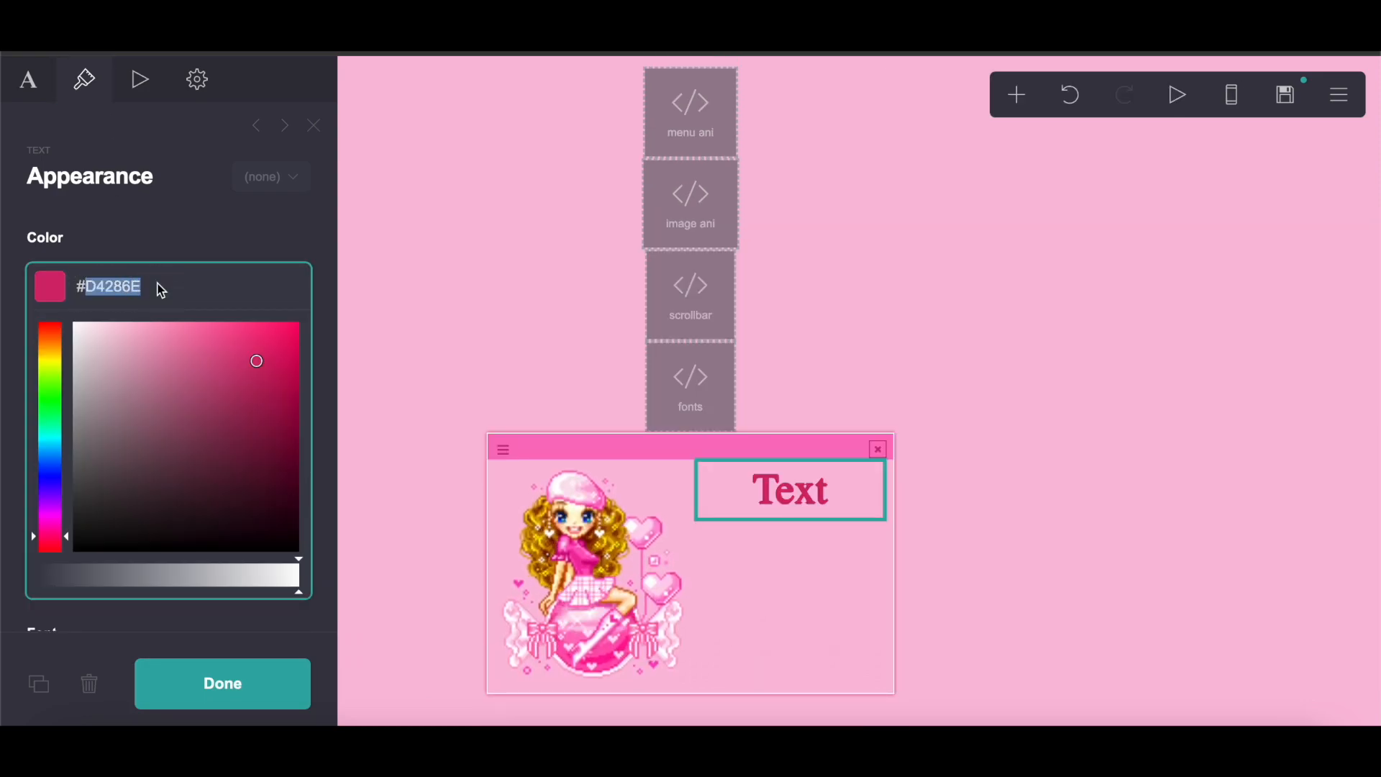
{"action": "right_click", "coordinate": [154, 284]}
{"action": "left_click", "coordinate": [238, 441]}
Step: Replace the heading's placeholder text with the underlined "__@dollcrds__"
{"action": "left_click", "coordinate": [40, 99]}
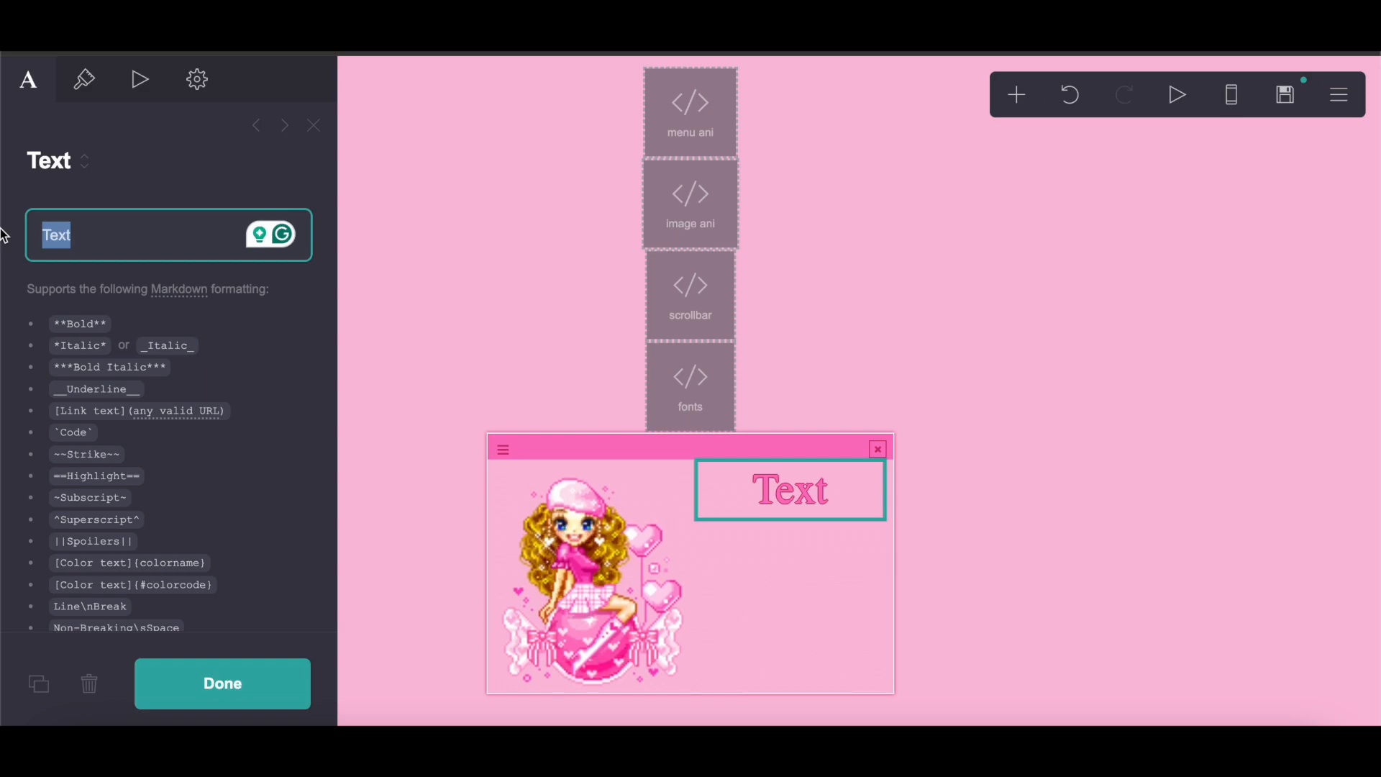
{"action": "type", "text": "llc"}
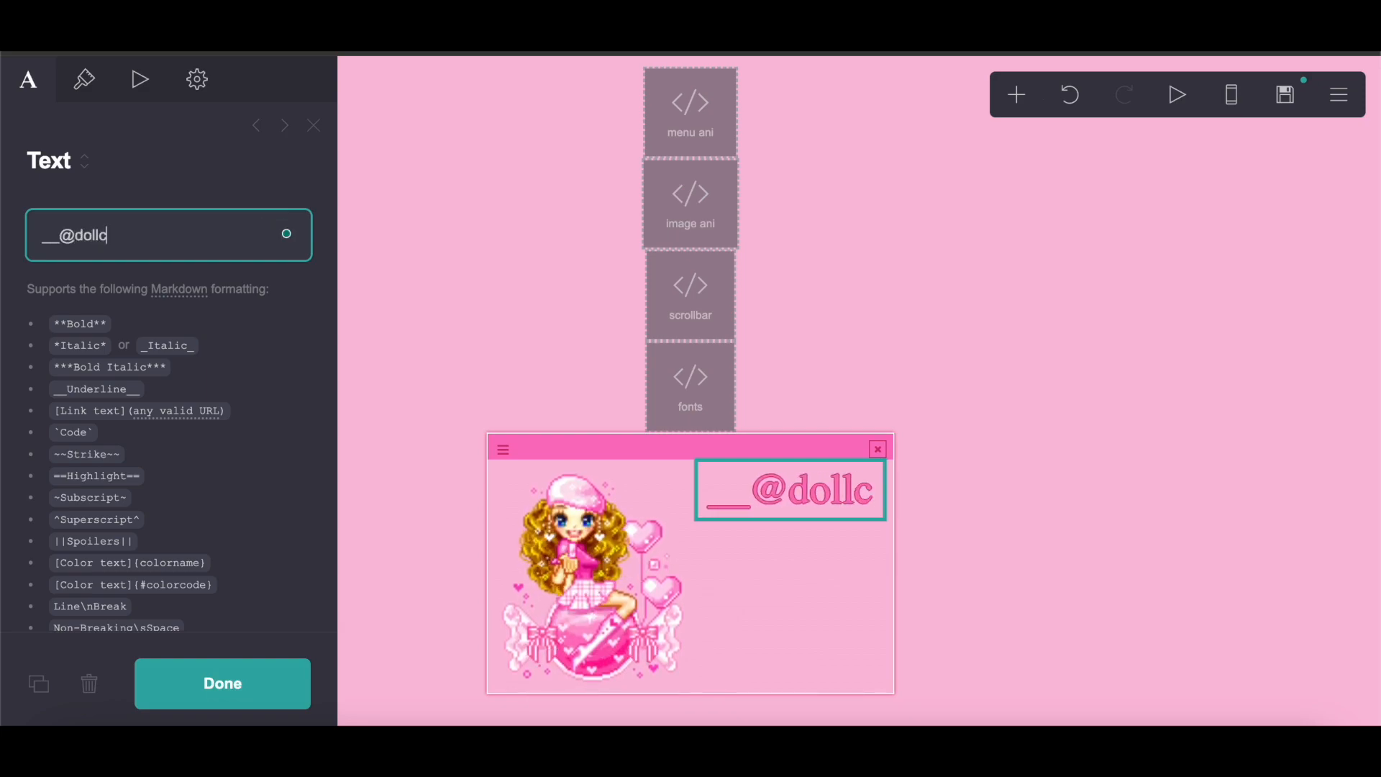
{"action": "type", "text": "rds__"}
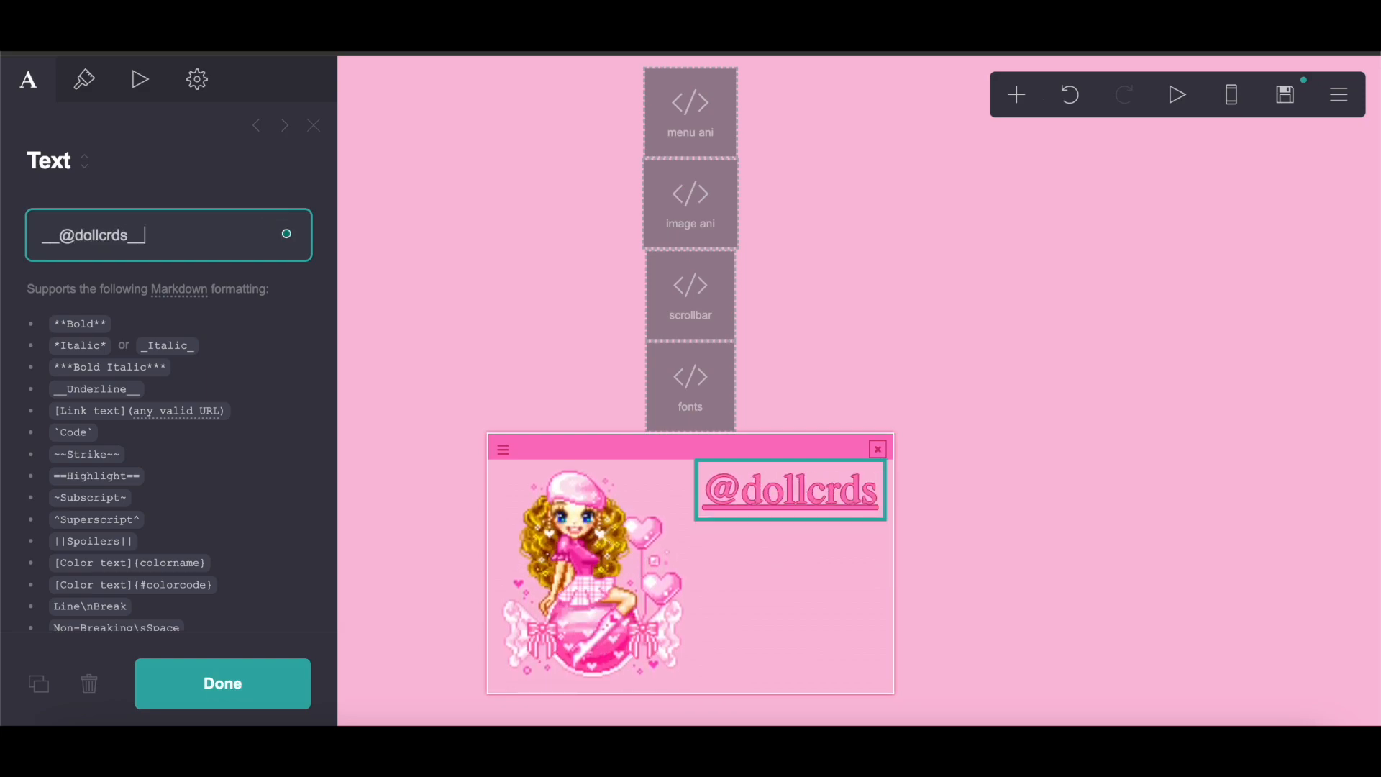
{"action": "left_click", "coordinate": [1016, 94]}
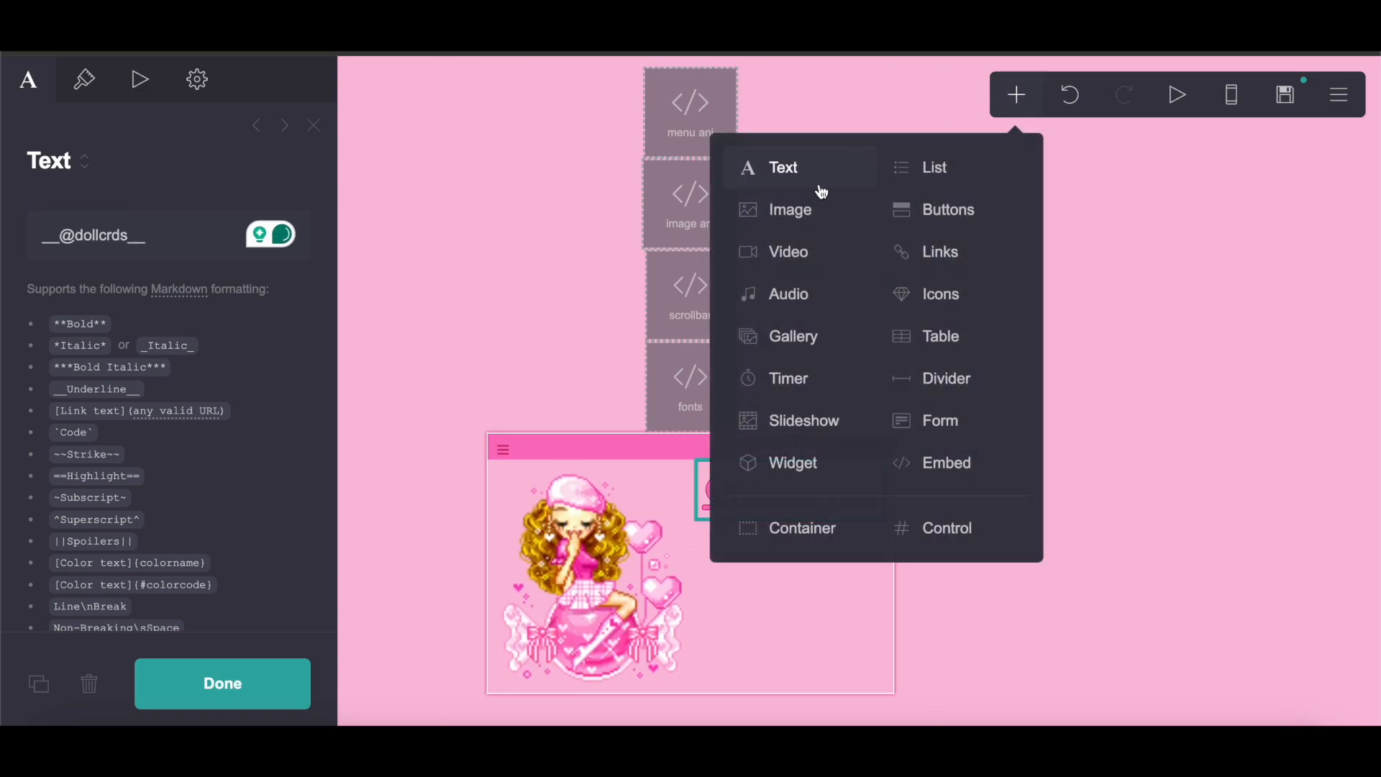
{"action": "left_click", "coordinate": [818, 172]}
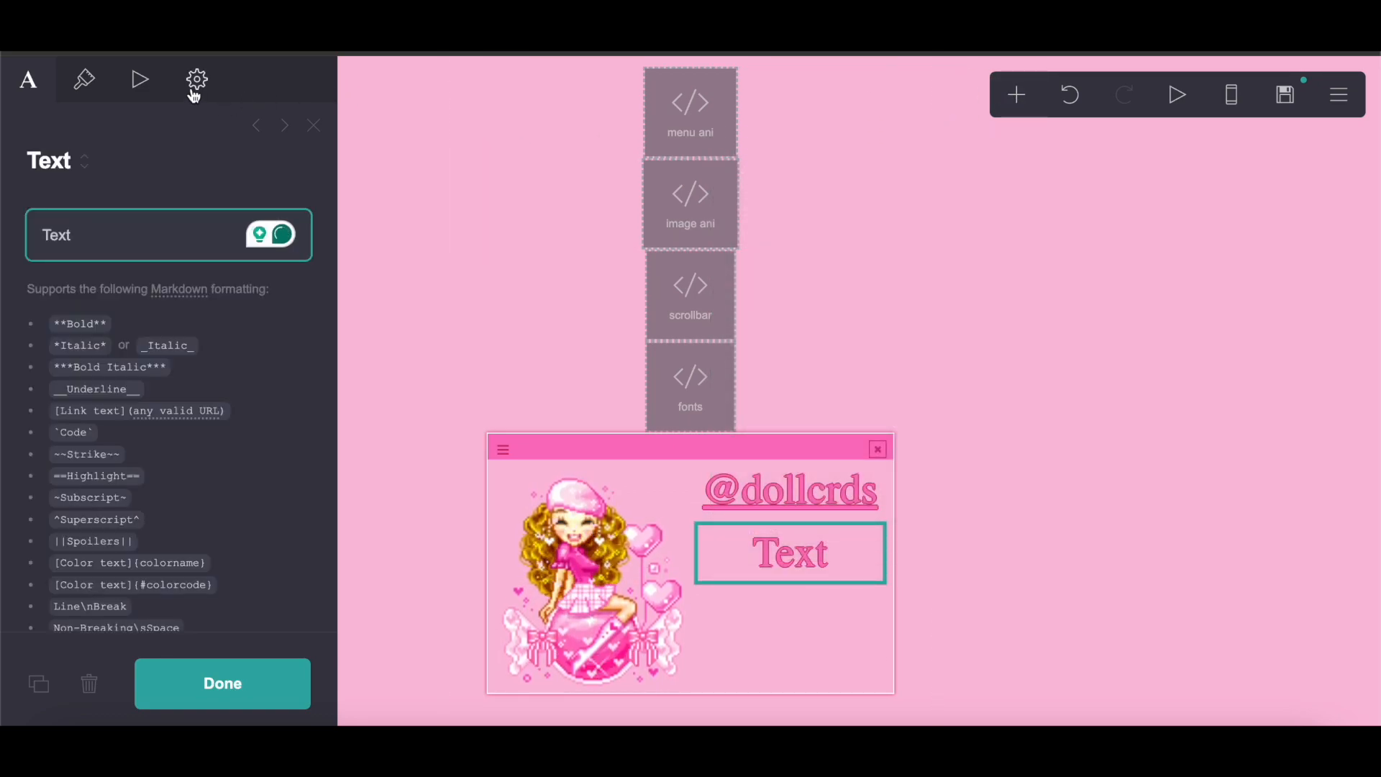
Step: Replace the new text's default custom style with the "Info text" CSS from the styling notes, from font-family: MS San Serif through padding: 3px
{"action": "left_click", "coordinate": [195, 81]}
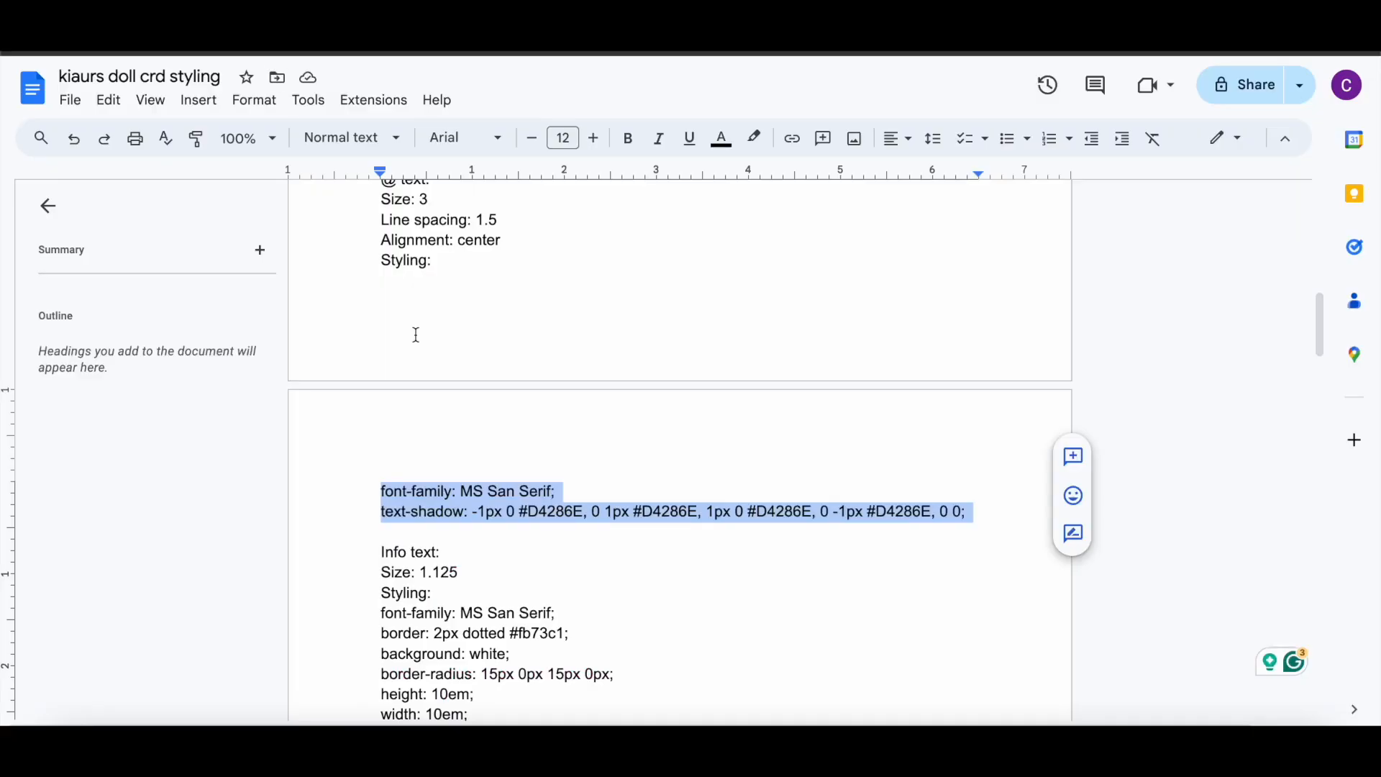
{"action": "scroll", "coordinate": [413, 338], "scroll_direction": "down", "scroll_amount": 3}
{"action": "scroll", "coordinate": [417, 360], "scroll_direction": "down", "scroll_amount": 1}
{"action": "left_click_drag", "start_coordinate": [381, 372], "coordinate": [479, 473]}
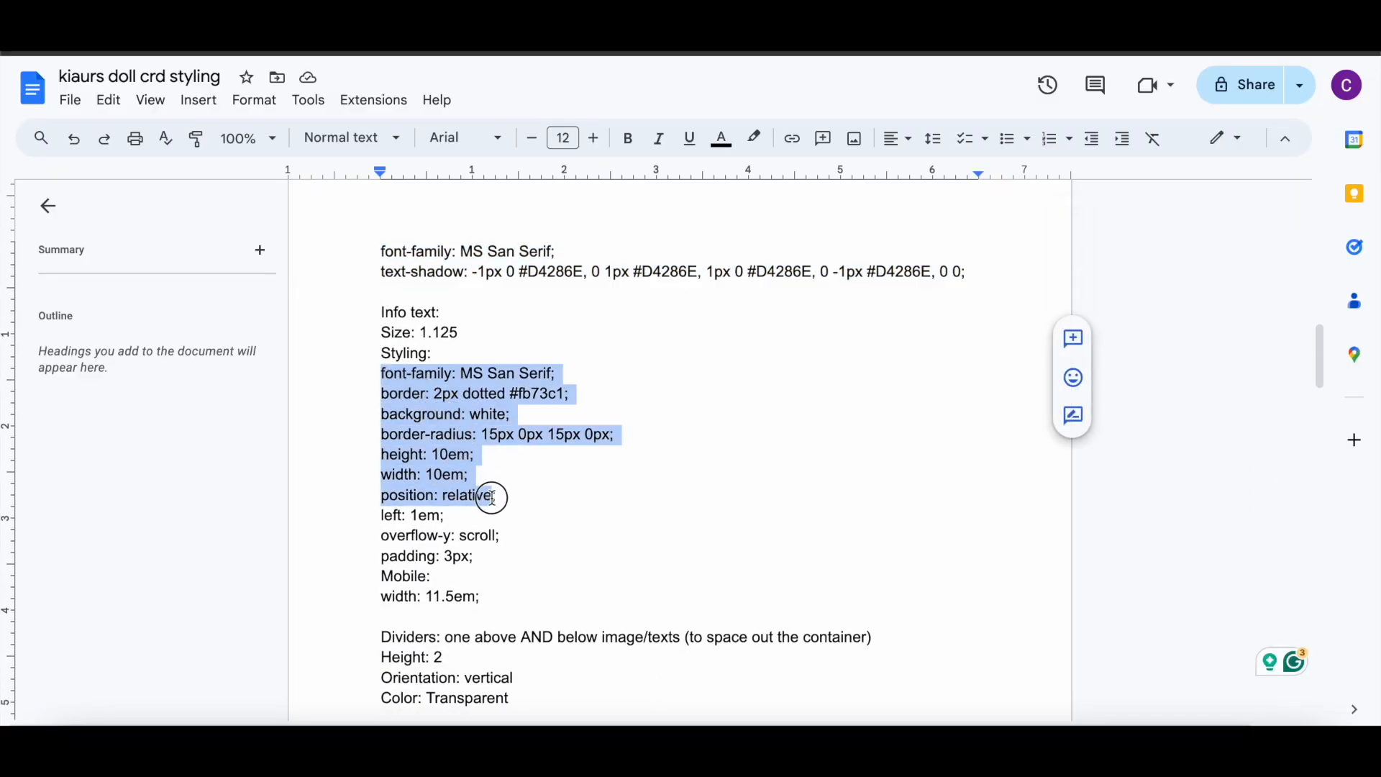
{"action": "right_click", "coordinate": [424, 478]}
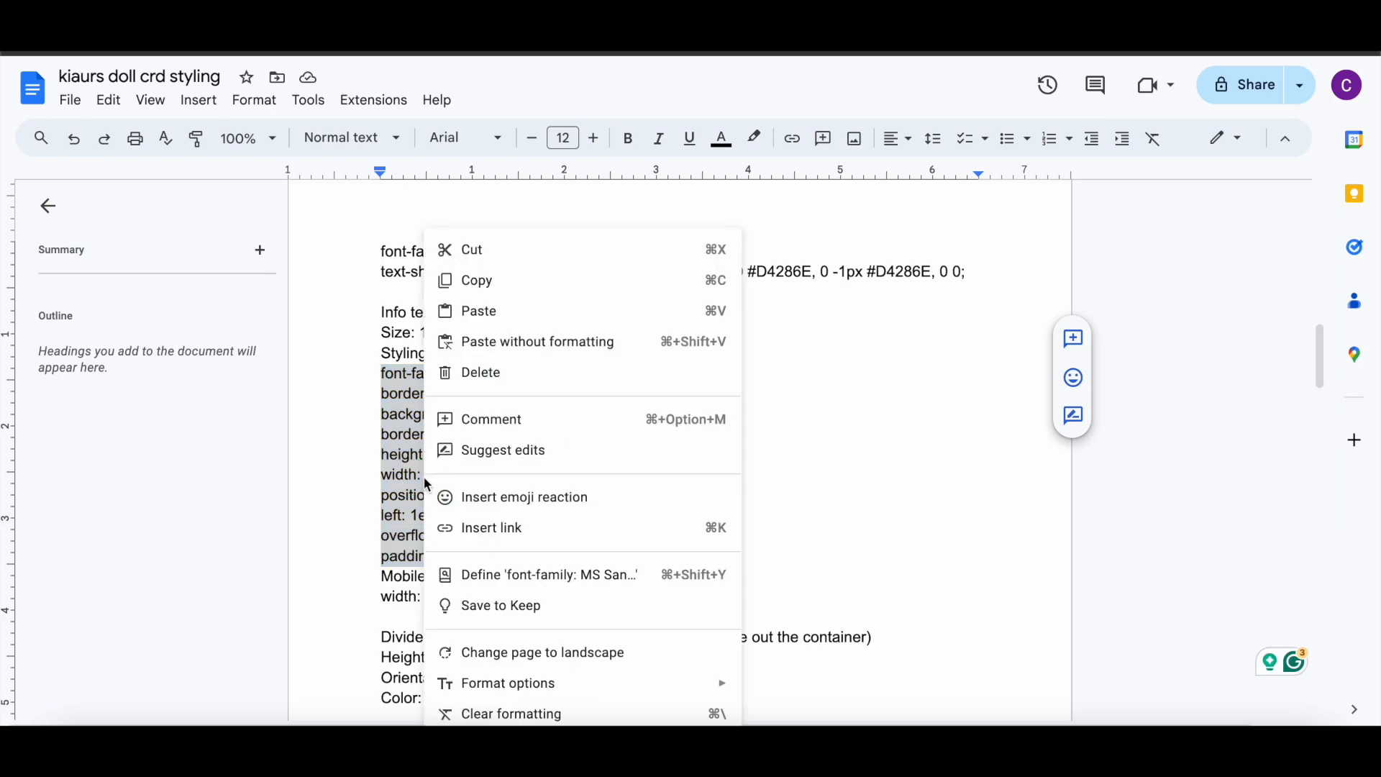
{"action": "left_click", "coordinate": [479, 285]}
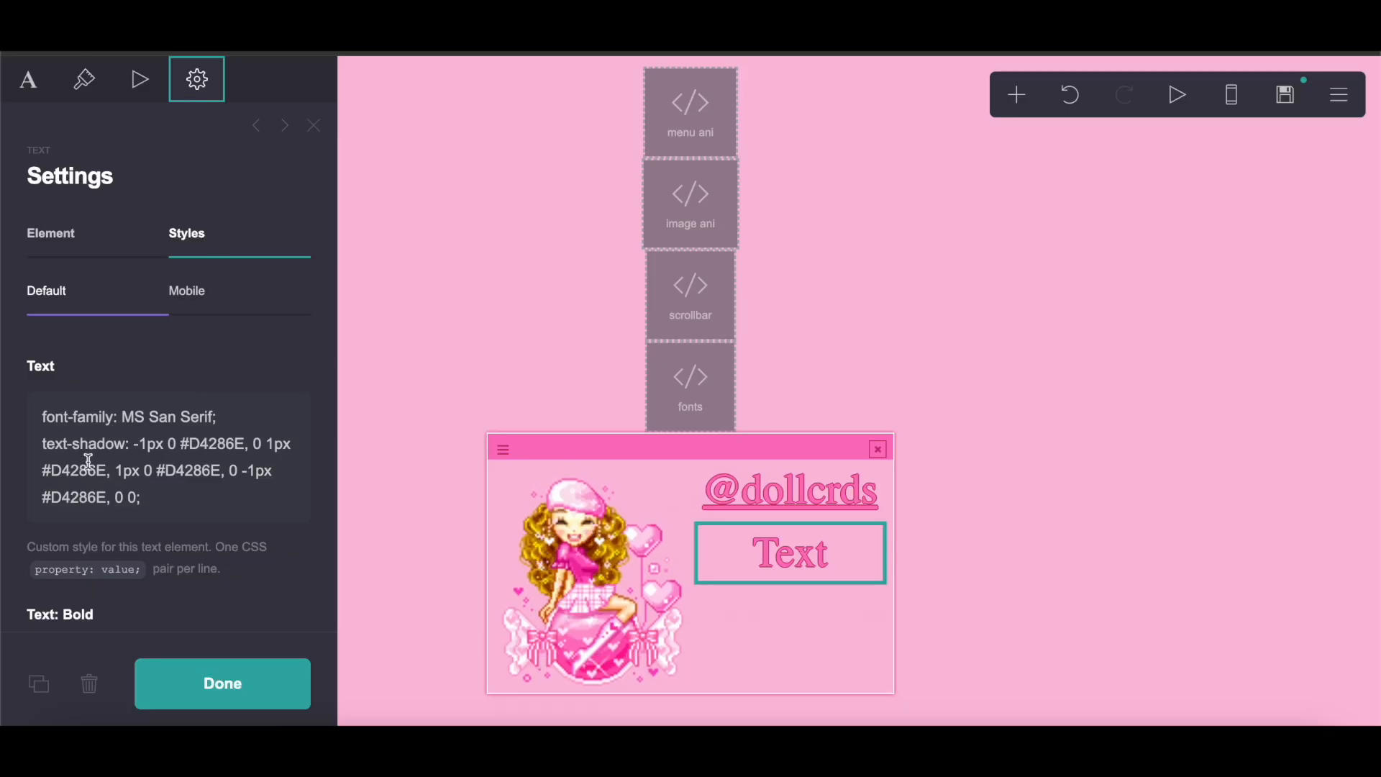
{"action": "left_click_drag", "start_coordinate": [41, 415], "coordinate": [143, 498]}
{"action": "right_click", "coordinate": [154, 469]}
{"action": "left_click", "coordinate": [211, 443]}
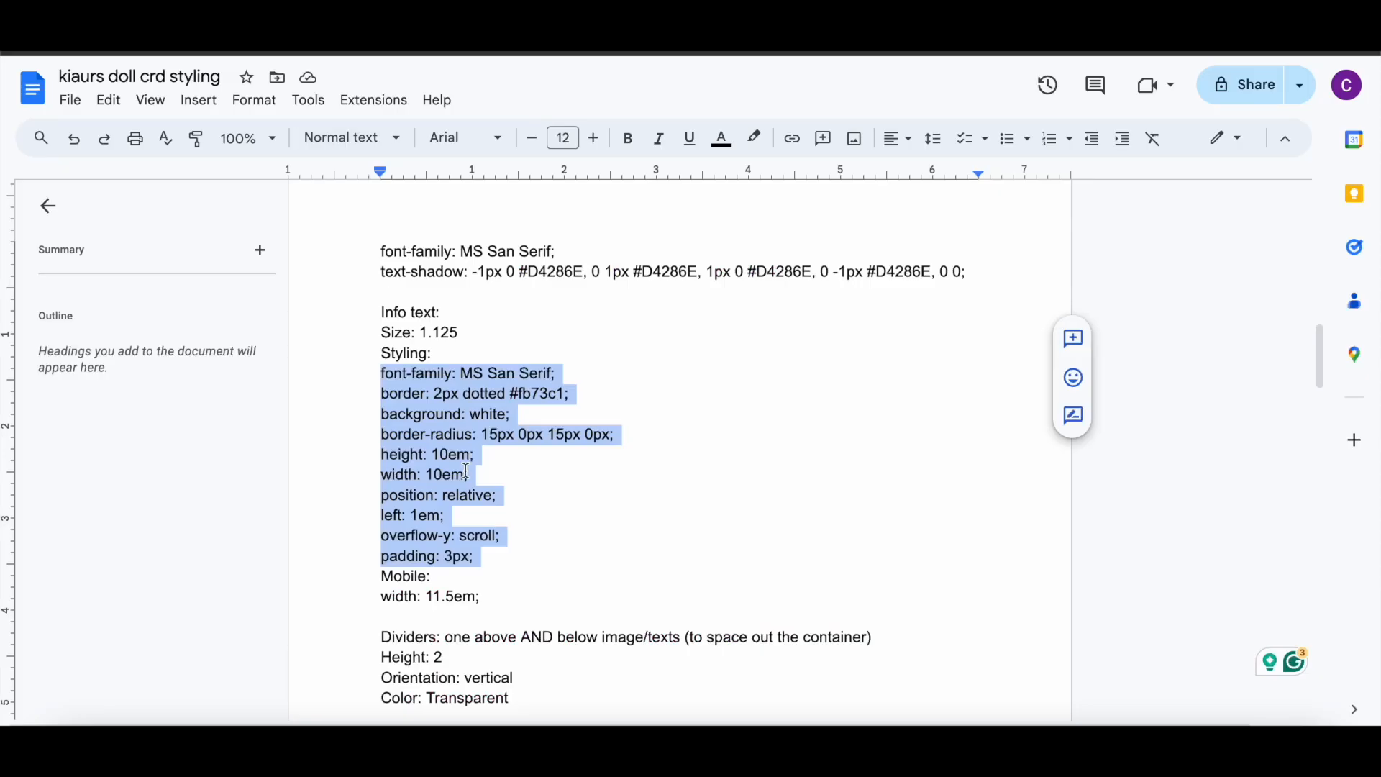
Step: Copy "width: 11.5em;" from the styling notes into the info text's mobile custom style
{"action": "left_click_drag", "start_coordinate": [366, 608], "coordinate": [542, 604]}
{"action": "right_click", "coordinate": [542, 604]}
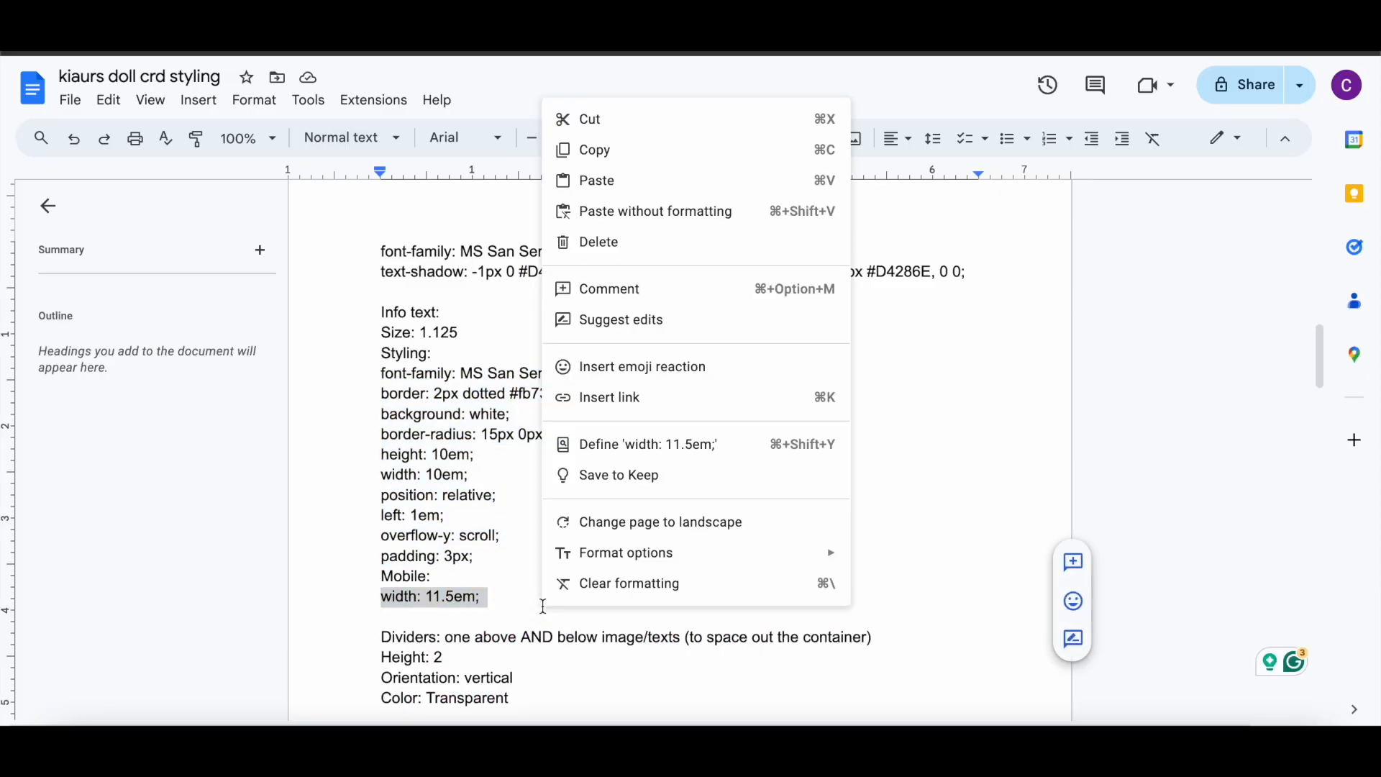
{"action": "left_click", "coordinate": [625, 148]}
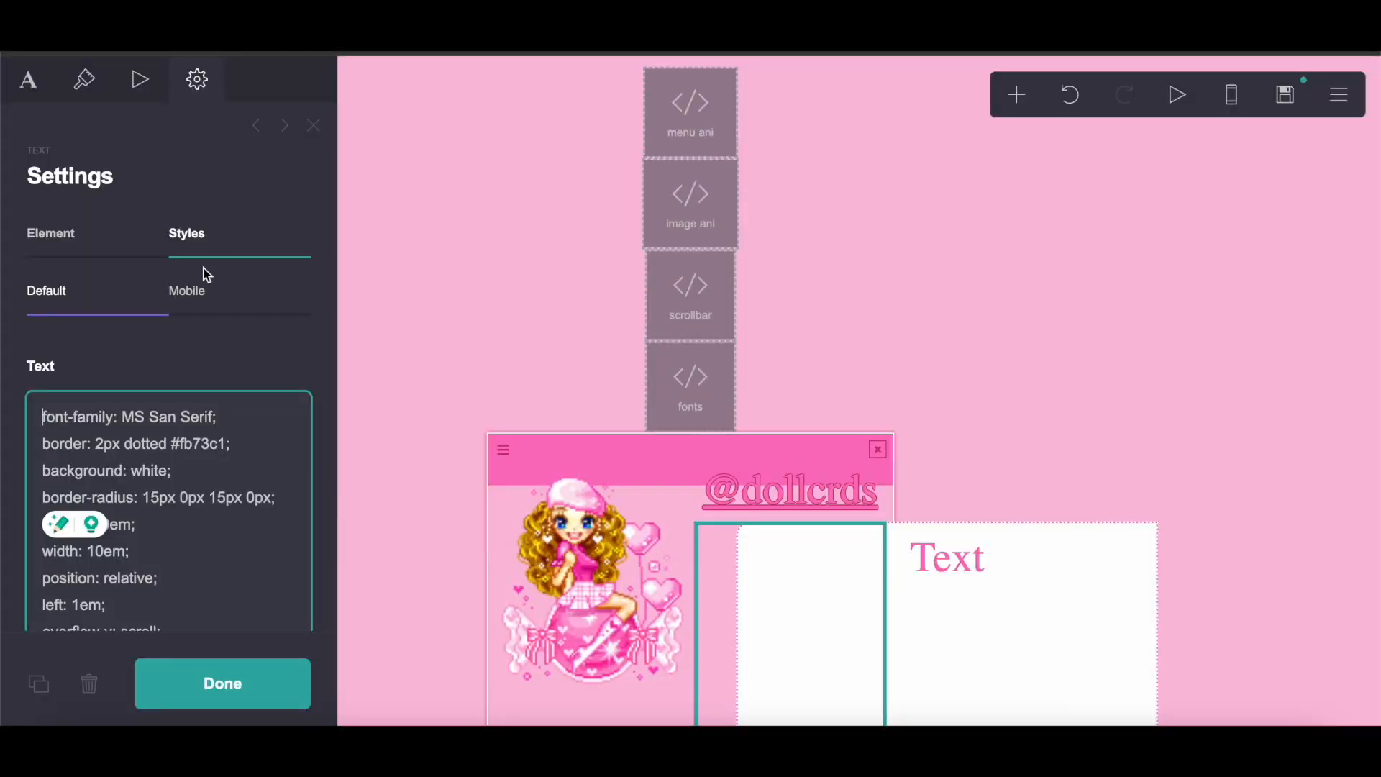
{"action": "left_click", "coordinate": [188, 289]}
{"action": "left_click", "coordinate": [132, 414]}
{"action": "right_click", "coordinate": [135, 416]}
{"action": "left_click", "coordinate": [179, 553]}
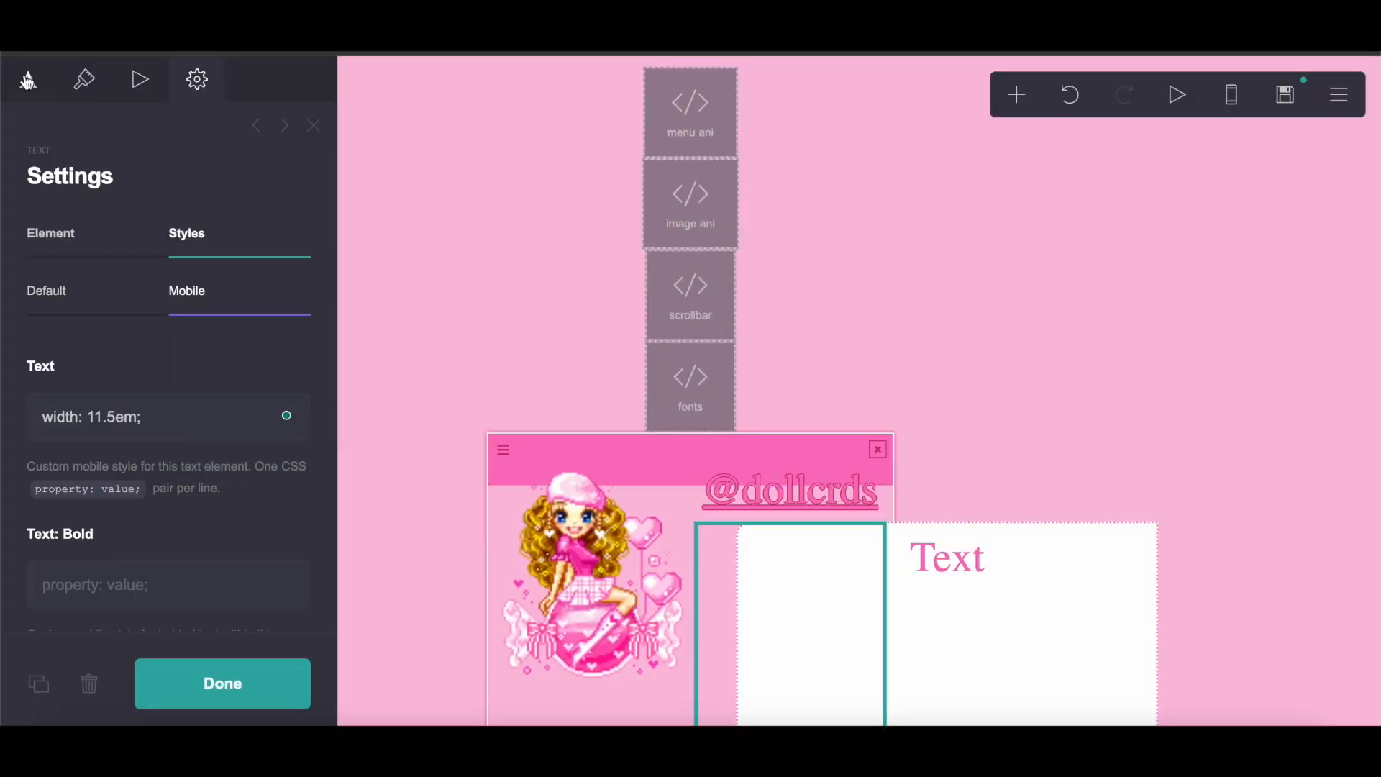
Step: Set the info text's size to 1.125
{"action": "left_click", "coordinate": [28, 79]}
{"action": "left_click", "coordinate": [84, 79]}
{"action": "scroll", "coordinate": [136, 426], "scroll_direction": "down", "scroll_amount": 2}
{"action": "left_click_drag", "start_coordinate": [137, 426], "coordinate": [69, 428]}
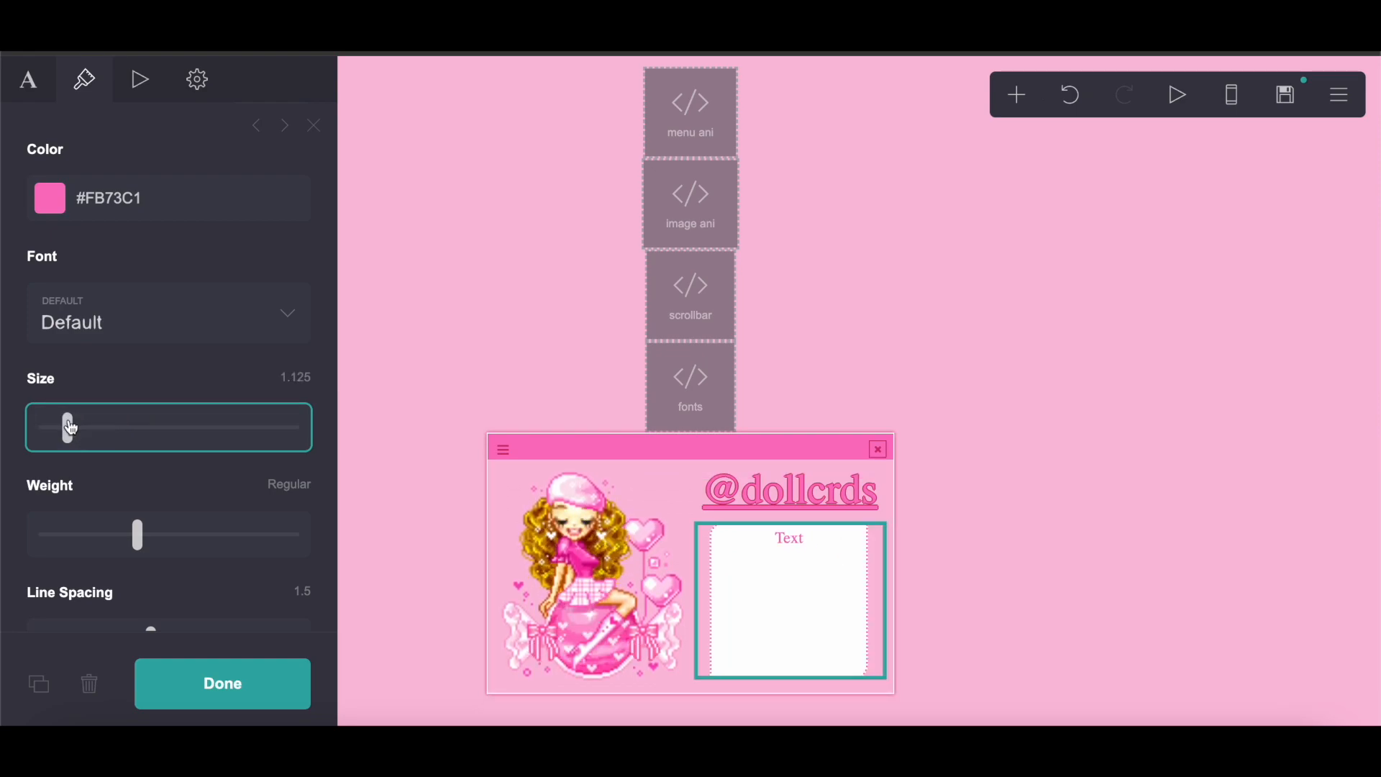
Step: Look up the finished site's info text colour and set the new info text's colour to #525252
{"action": "left_click", "coordinate": [29, 95]}
{"action": "left_click", "coordinate": [84, 79]}
{"action": "left_click", "coordinate": [87, 205]}
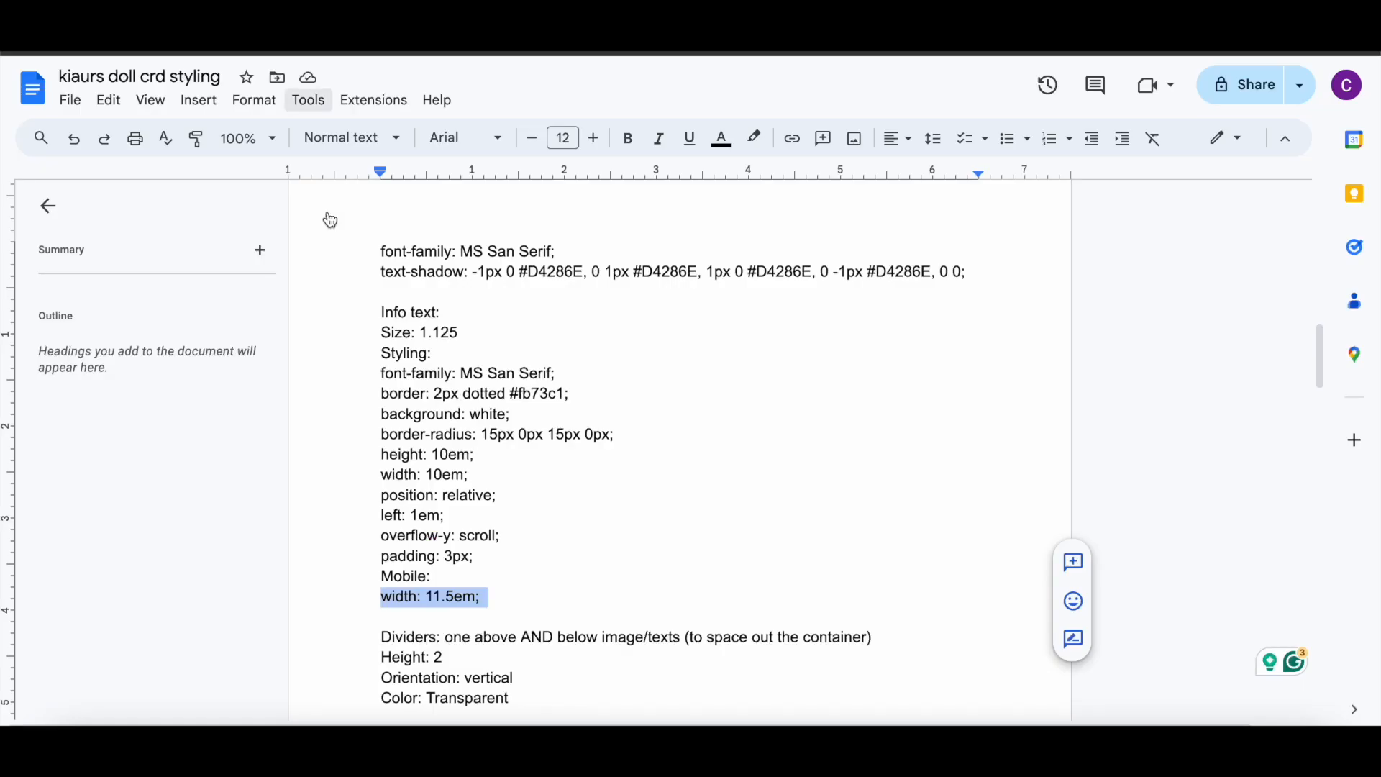
{"action": "scroll", "coordinate": [427, 578], "scroll_direction": "down", "scroll_amount": 5}
{"action": "scroll", "coordinate": [427, 577], "scroll_direction": "up", "scroll_amount": 5}
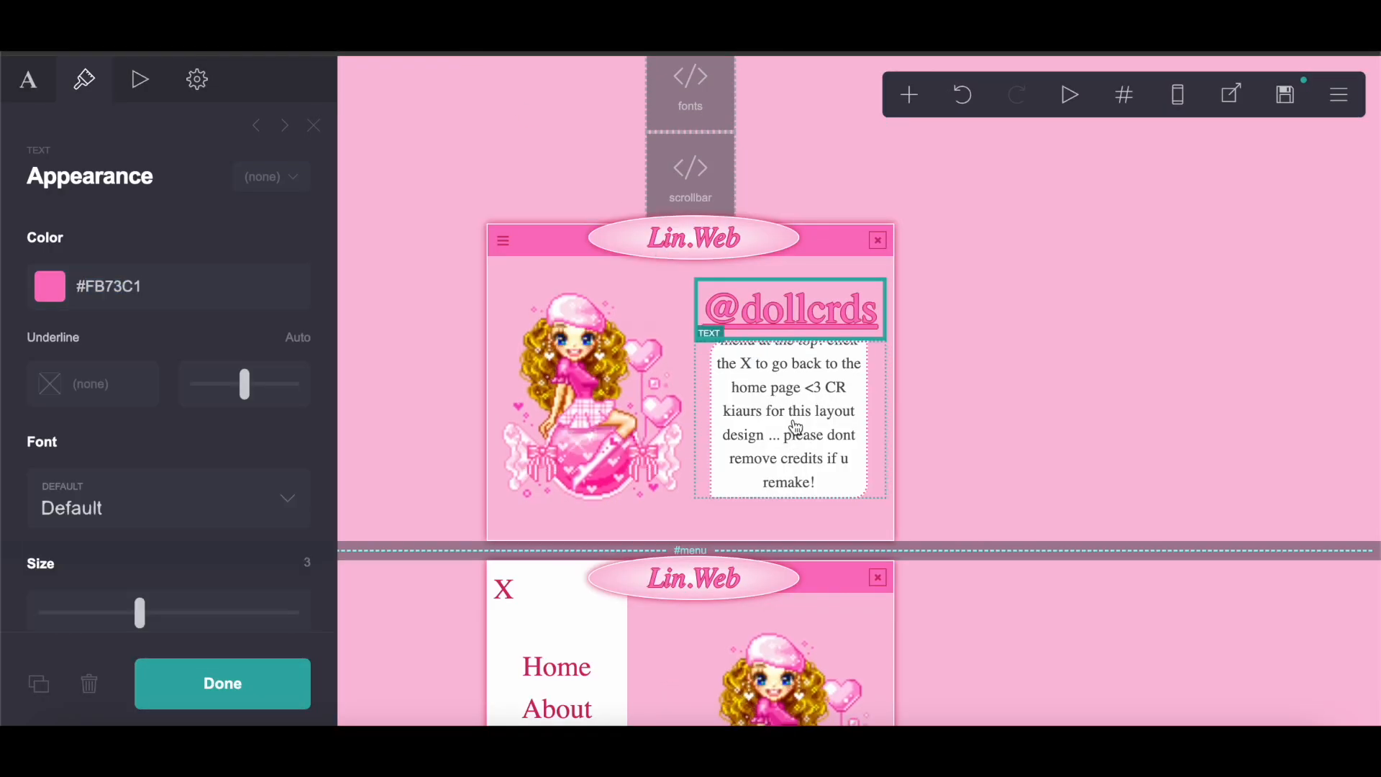
{"action": "left_click", "coordinate": [795, 424]}
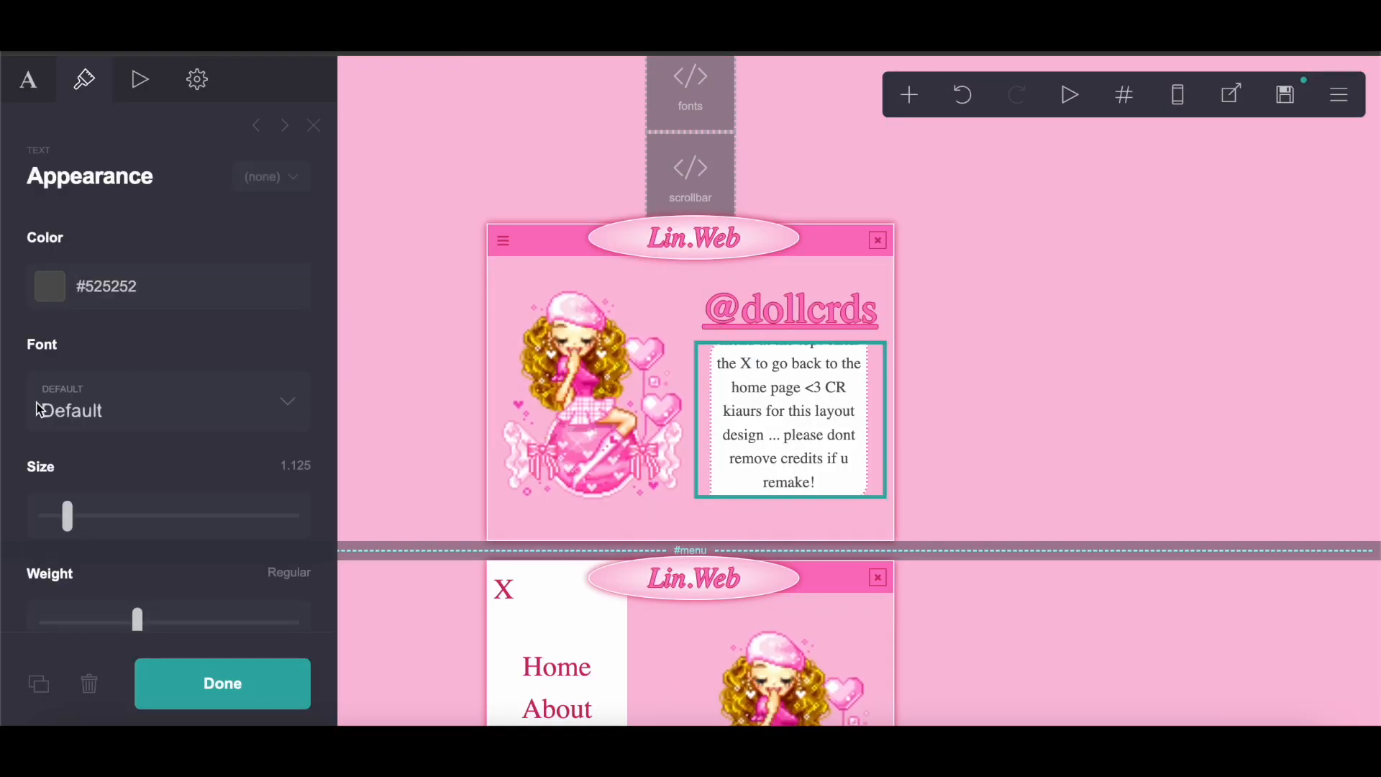
Step: Copy the "click the doll to the right & access the menu at the top!" paragraph from the finished site over the new info text's placeholder
{"action": "left_click", "coordinate": [21, 80]}
{"action": "left_click_drag", "start_coordinate": [59, 207], "coordinate": [277, 342]}
{"action": "right_click", "coordinate": [157, 270]}
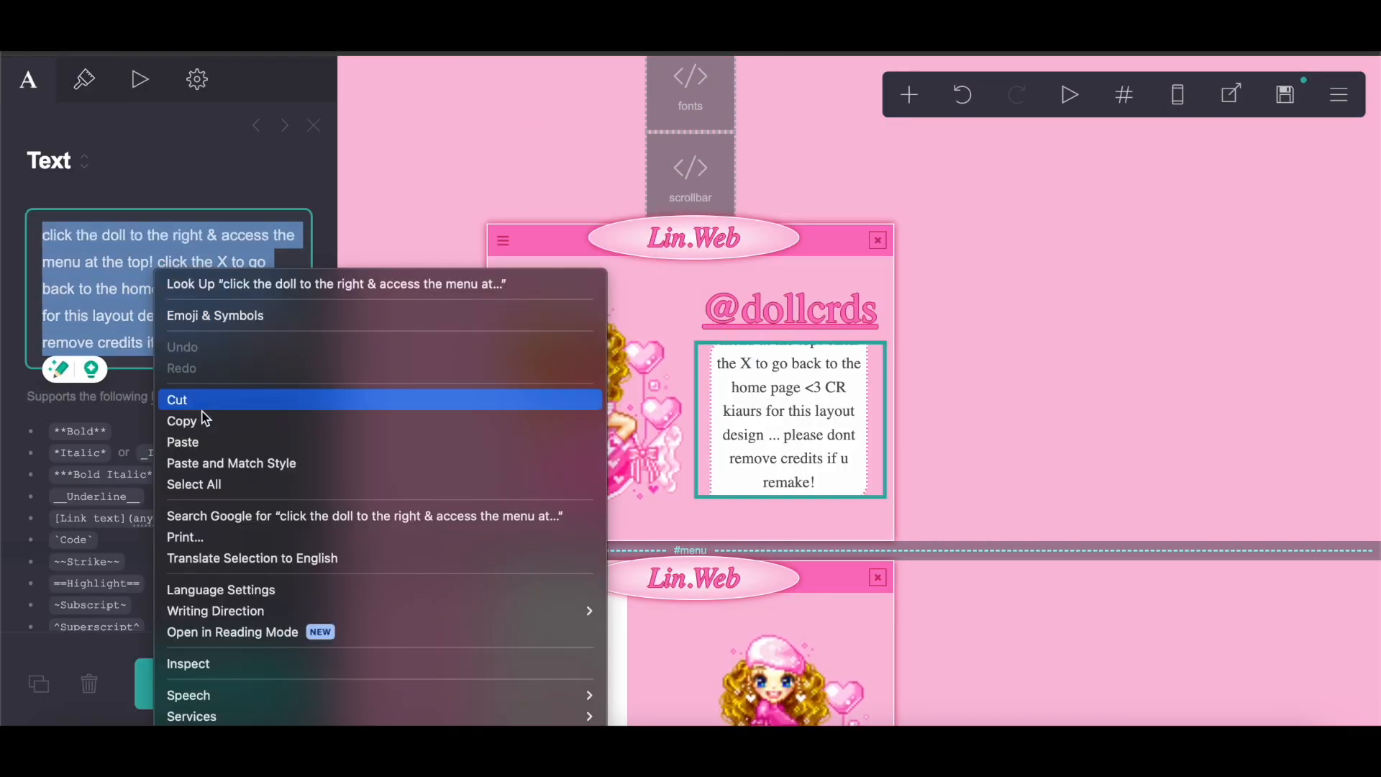
{"action": "left_click", "coordinate": [189, 421]}
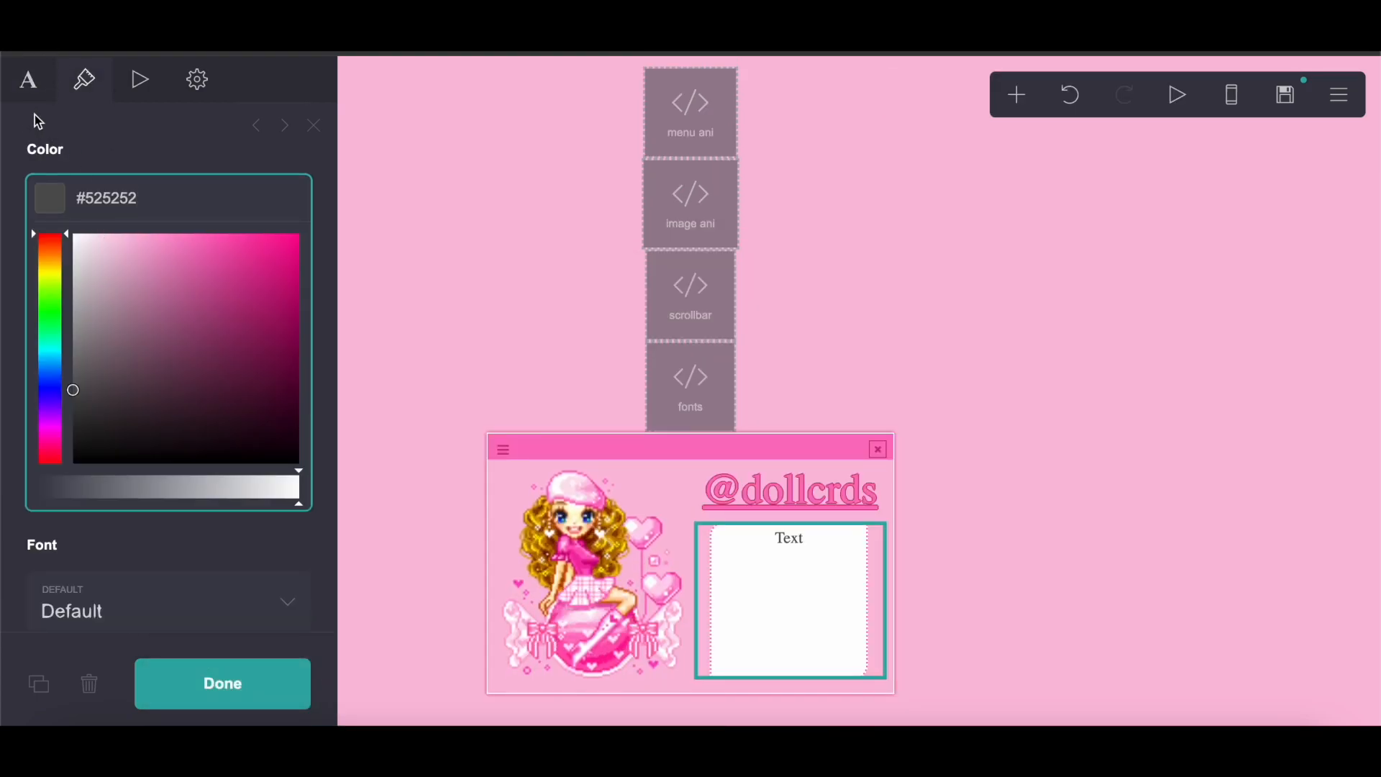
{"action": "left_click", "coordinate": [28, 80]}
{"action": "left_click_drag", "start_coordinate": [101, 146], "coordinate": [30, 144]}
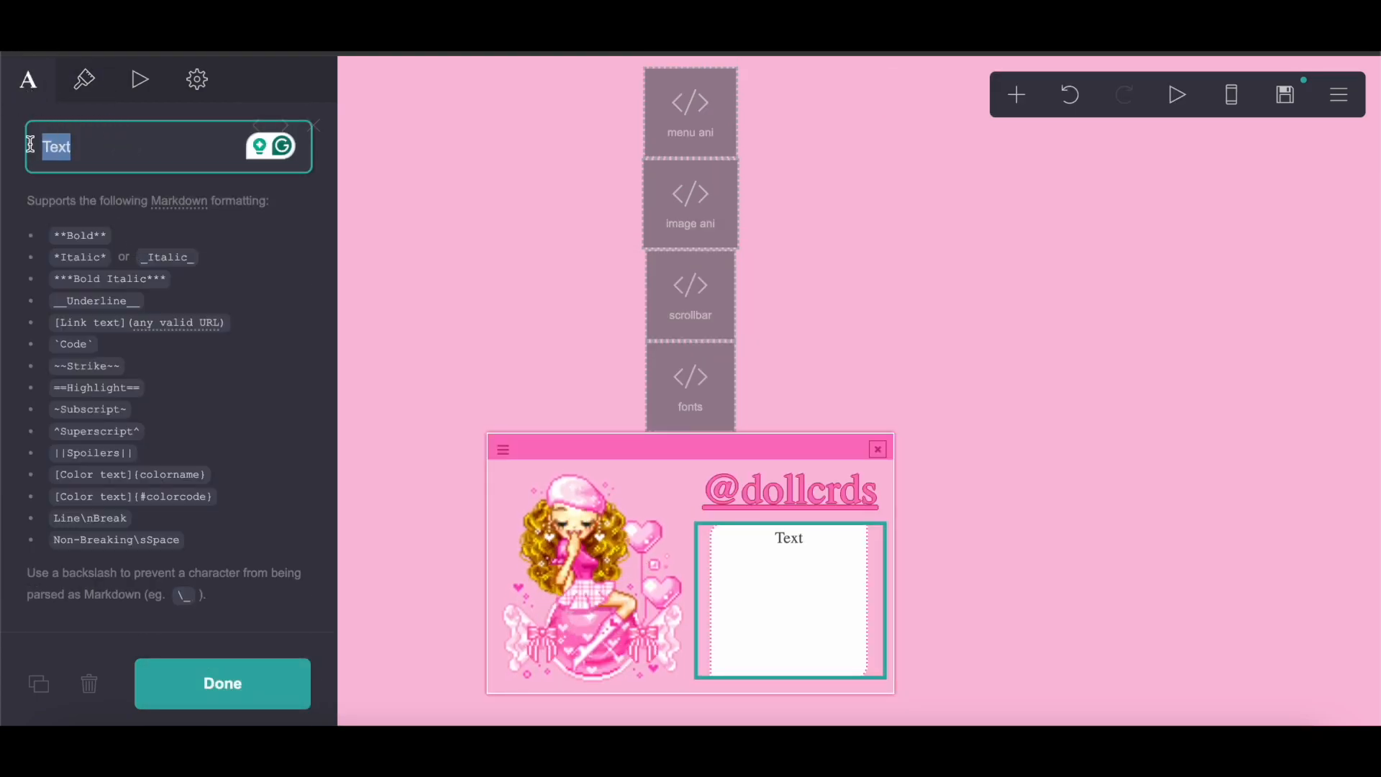
{"action": "right_click", "coordinate": [87, 148]}
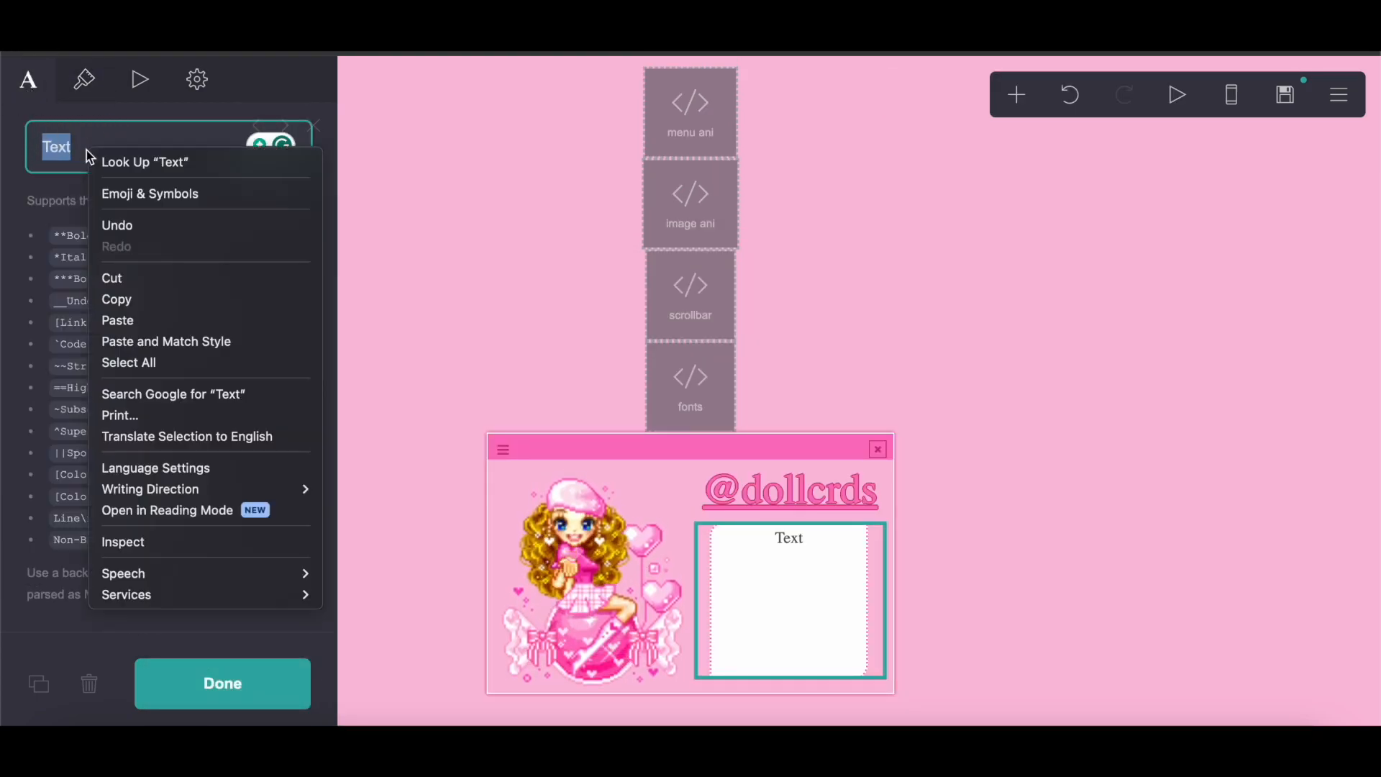
{"action": "left_click", "coordinate": [170, 320]}
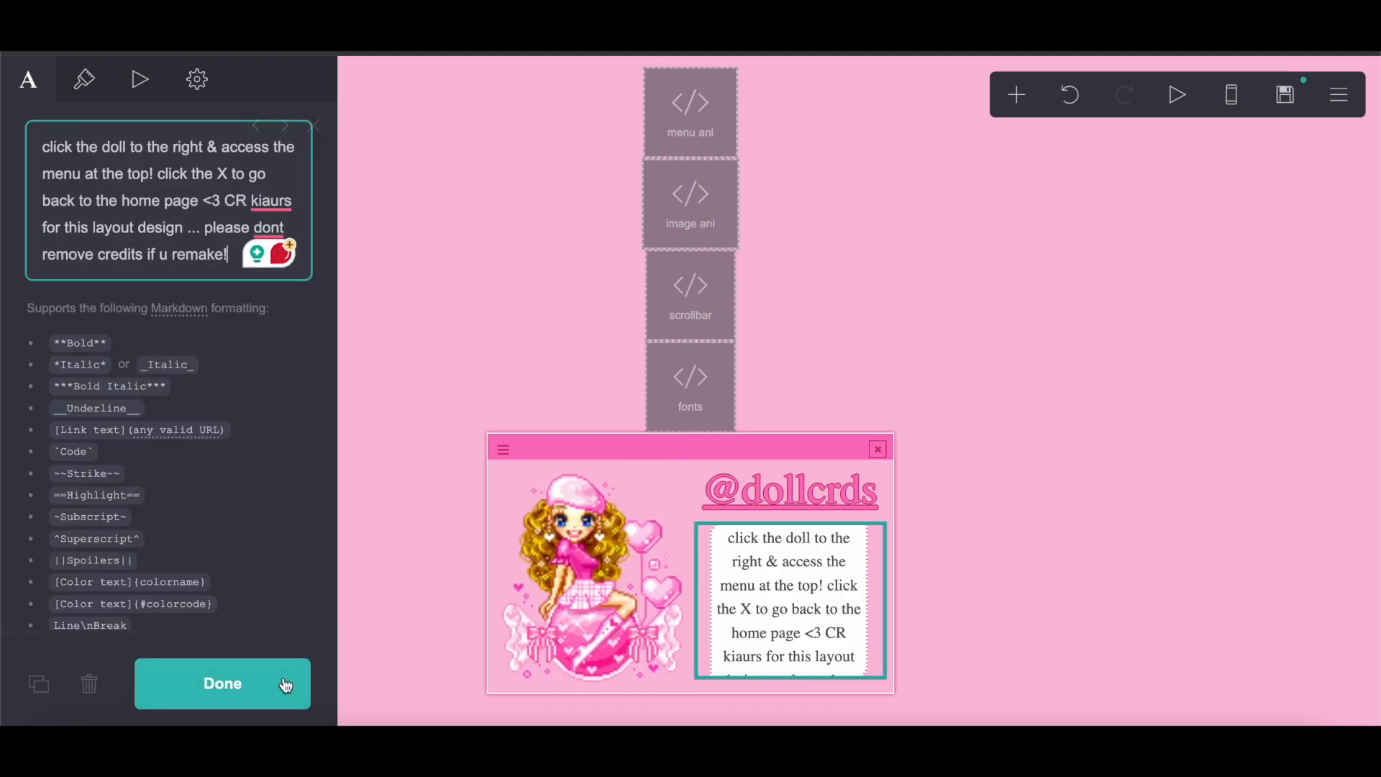
Step: Add a divider and place it above the doll image in the window container
{"action": "left_click", "coordinate": [1017, 95]}
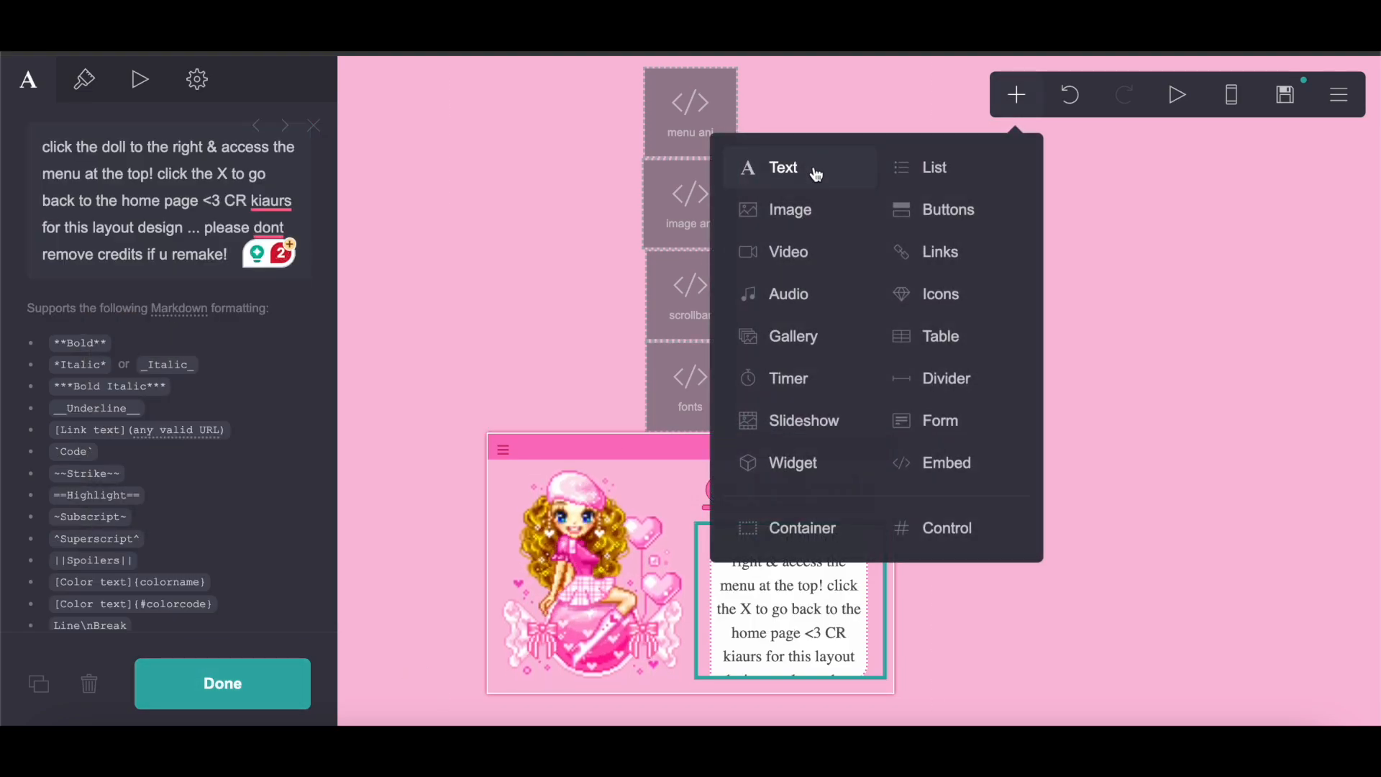
{"action": "left_click", "coordinate": [946, 377]}
{"action": "left_click_drag", "start_coordinate": [807, 685], "coordinate": [618, 469]}
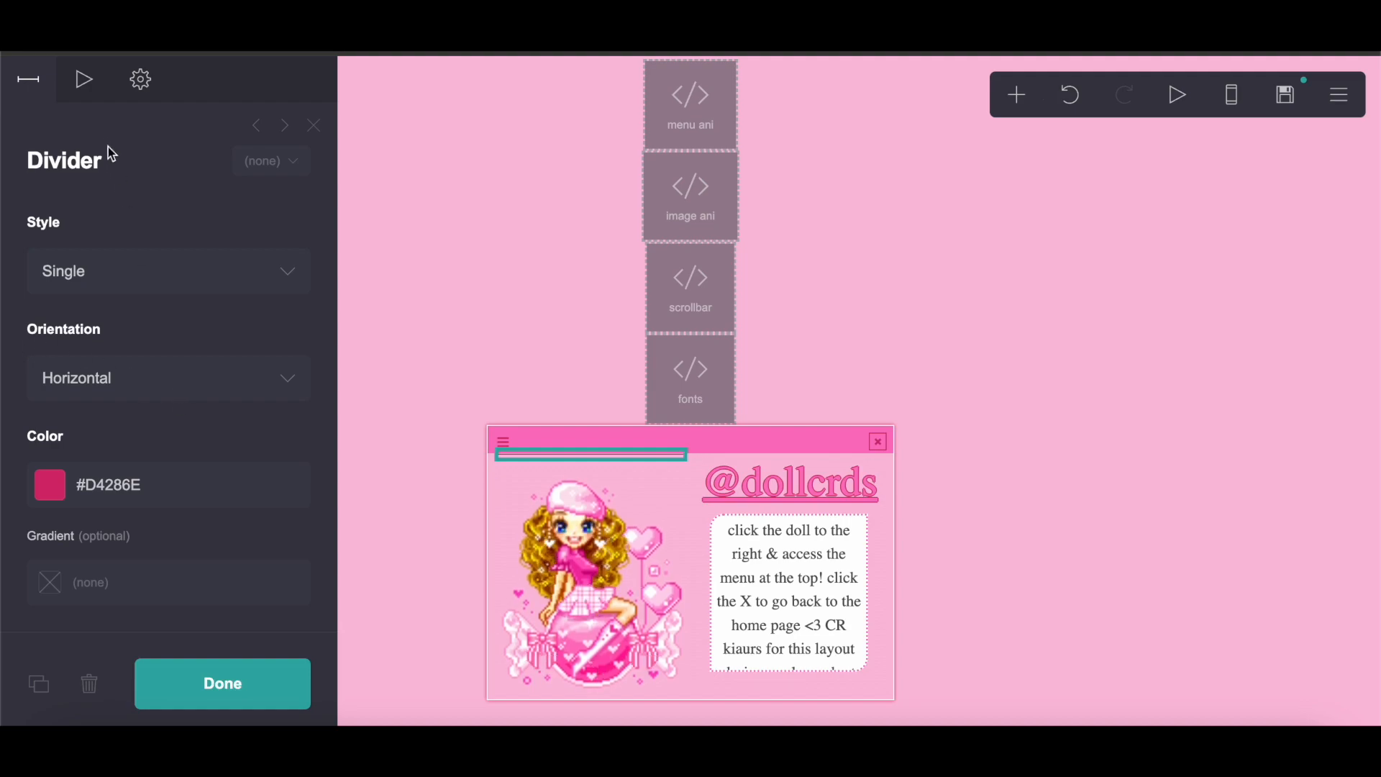
Step: Make the divider vertical, with the transparent colour #FFFFFF00 and a height of 2
{"action": "left_click", "coordinate": [141, 396]}
{"action": "left_click", "coordinate": [136, 399]}
{"action": "left_click", "coordinate": [244, 479]}
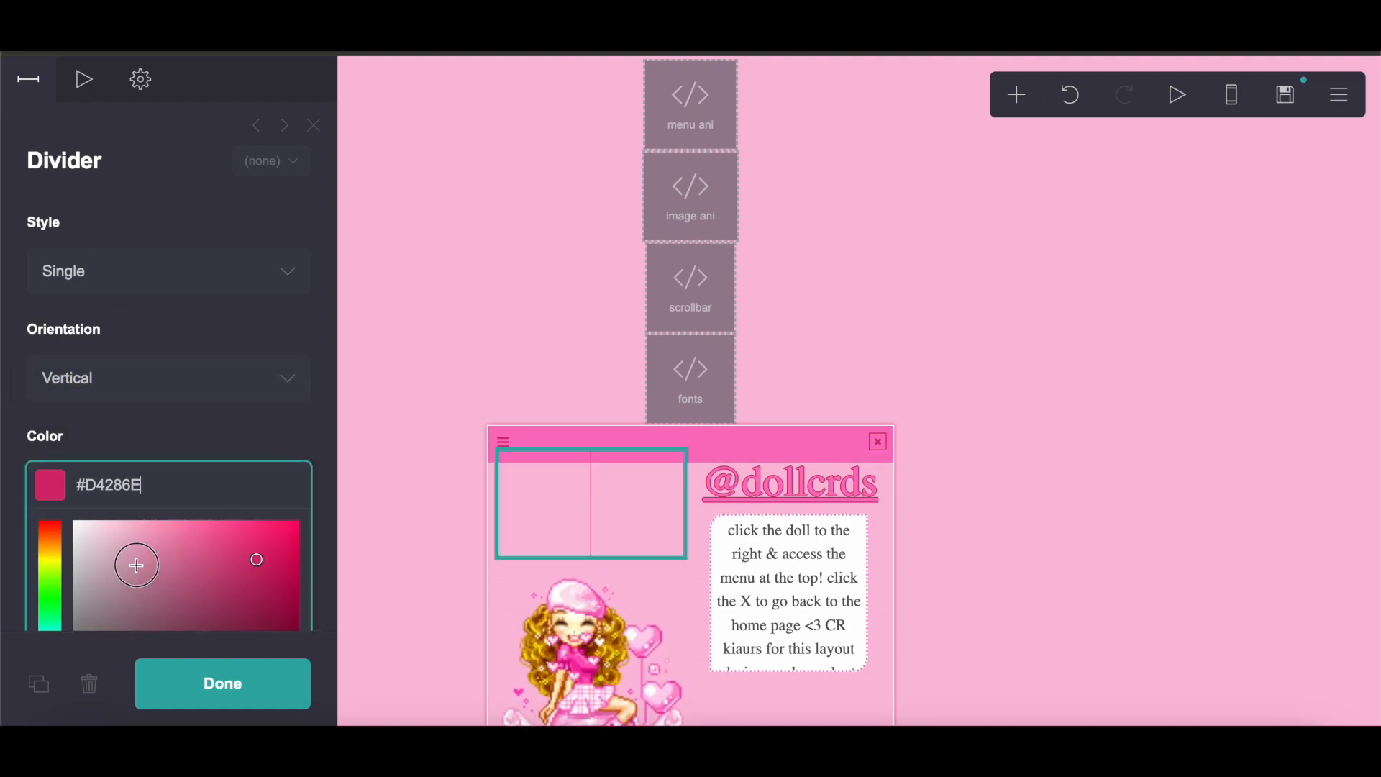
{"action": "scroll", "coordinate": [99, 448], "scroll_direction": "down", "scroll_amount": 3}
{"action": "left_click_drag", "start_coordinate": [288, 538], "coordinate": [4, 523]}
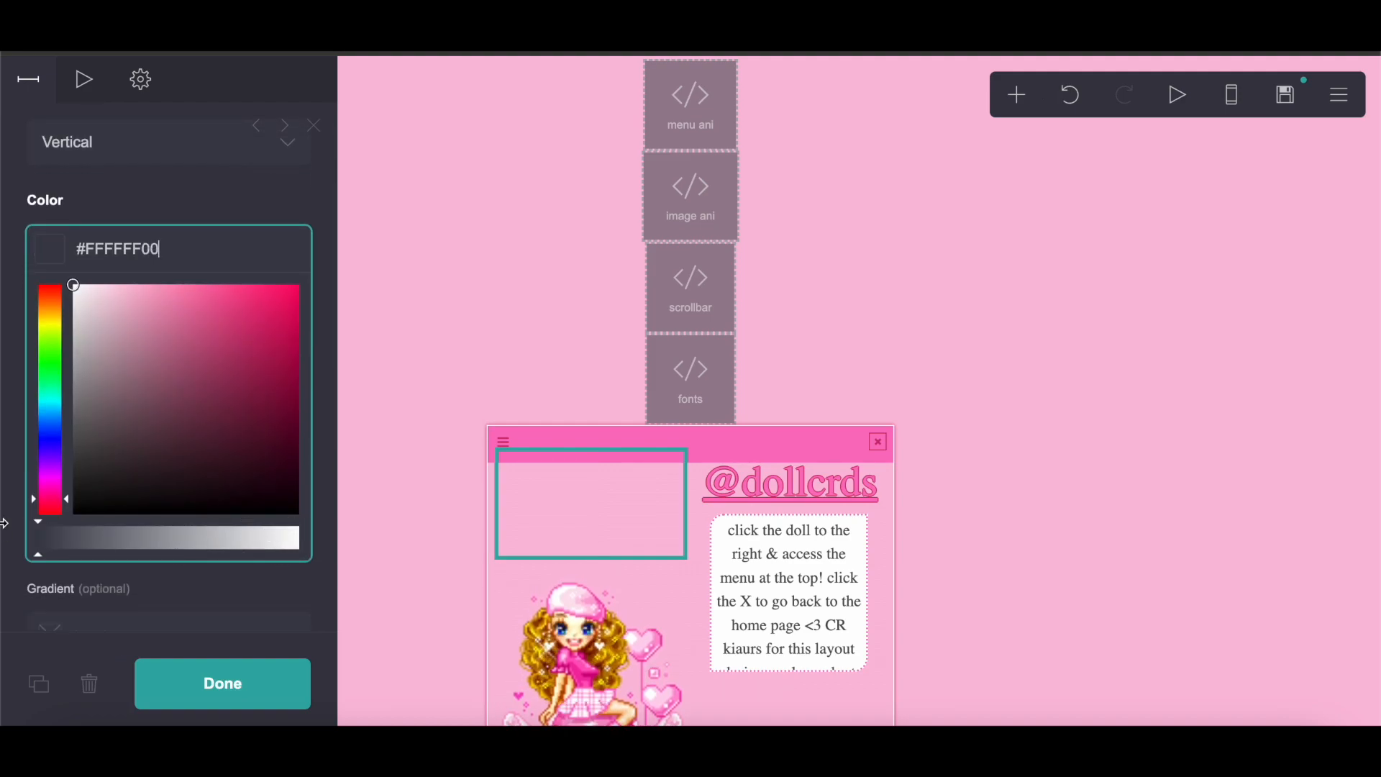
{"action": "left_click", "coordinate": [172, 214]}
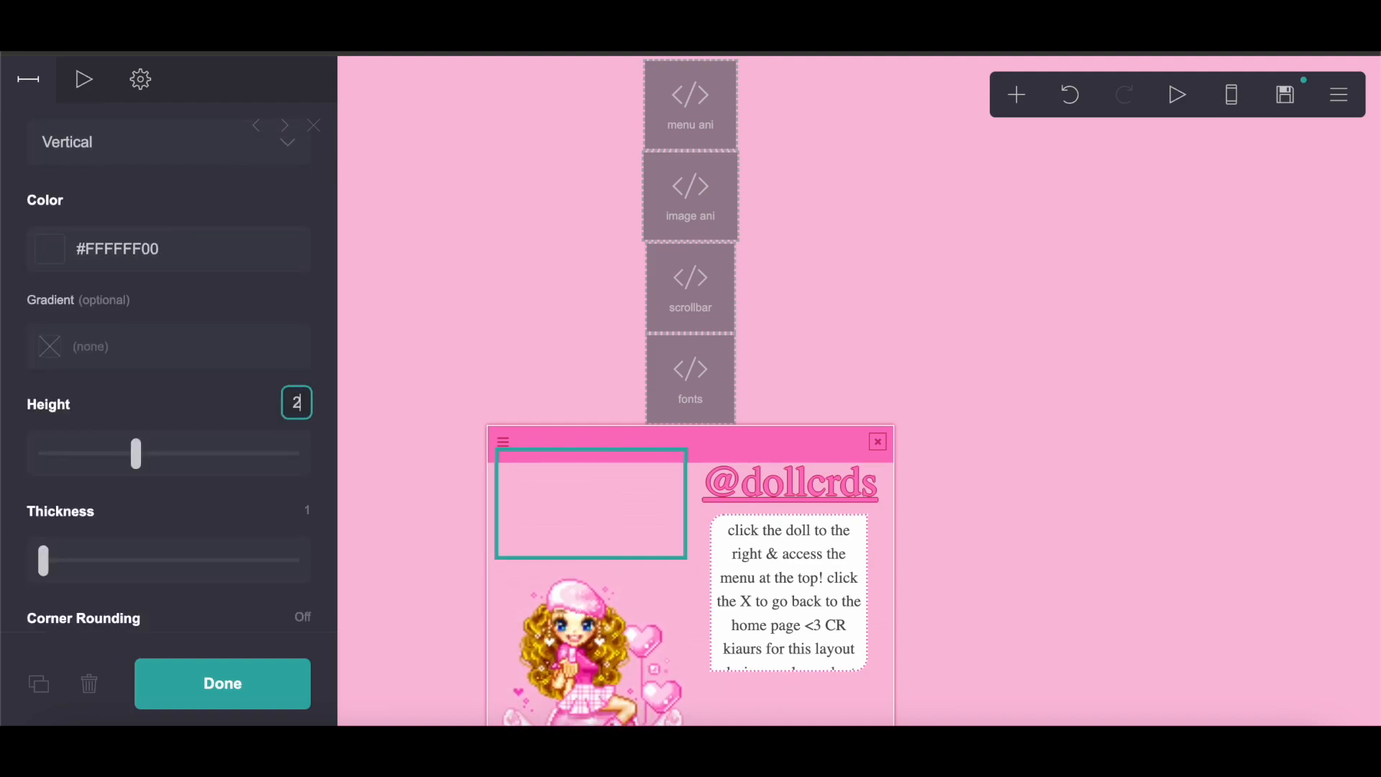
{"action": "key", "text": "Return"}
{"action": "left_click", "coordinate": [39, 688]}
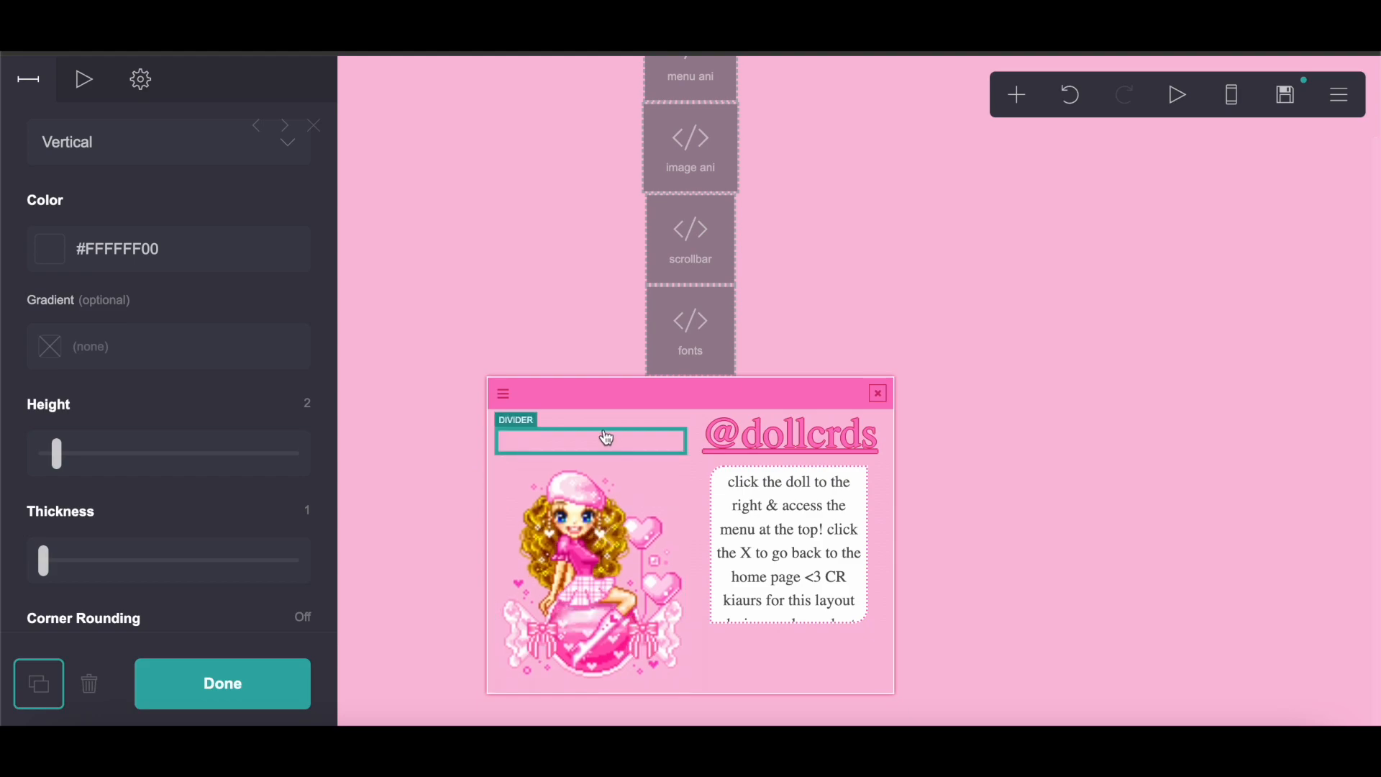
{"action": "left_click", "coordinate": [40, 683]}
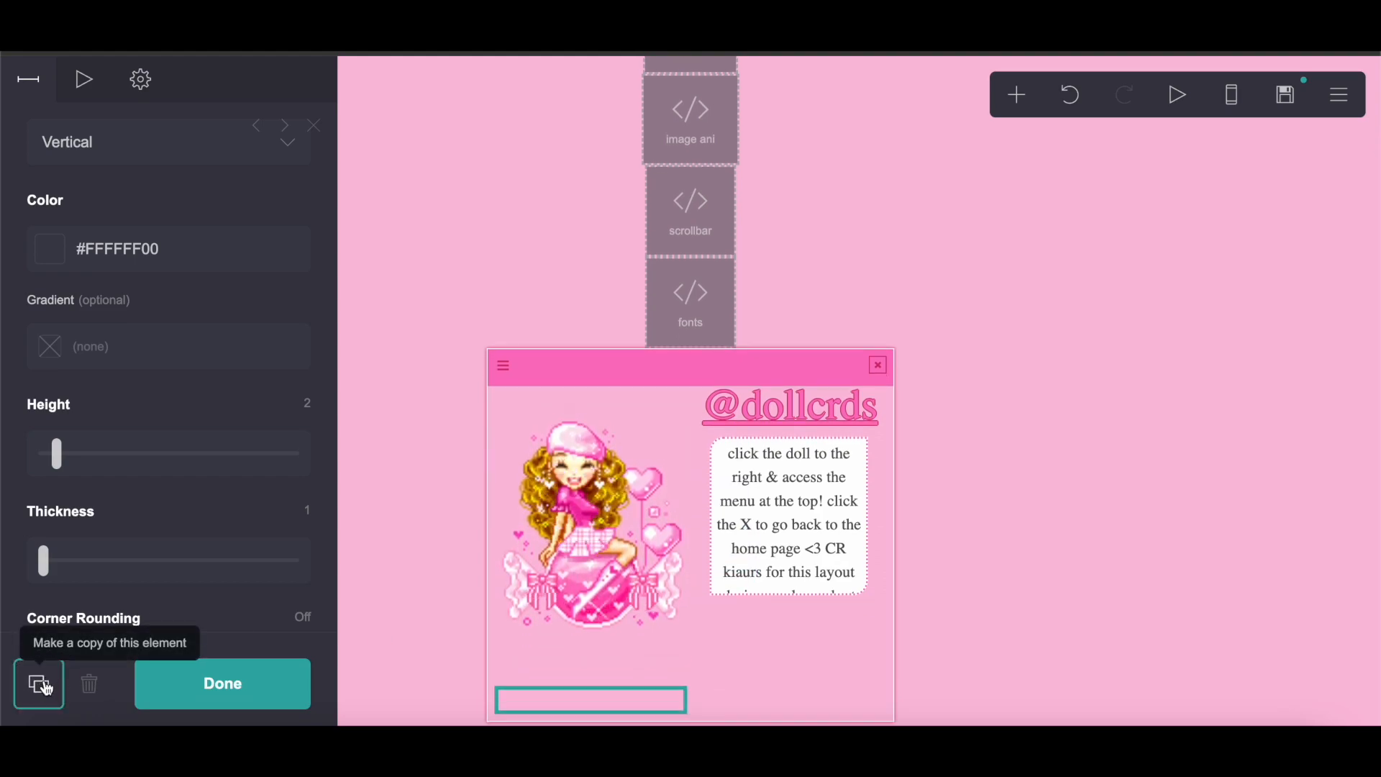
{"action": "left_click_drag", "start_coordinate": [564, 648], "coordinate": [790, 376]}
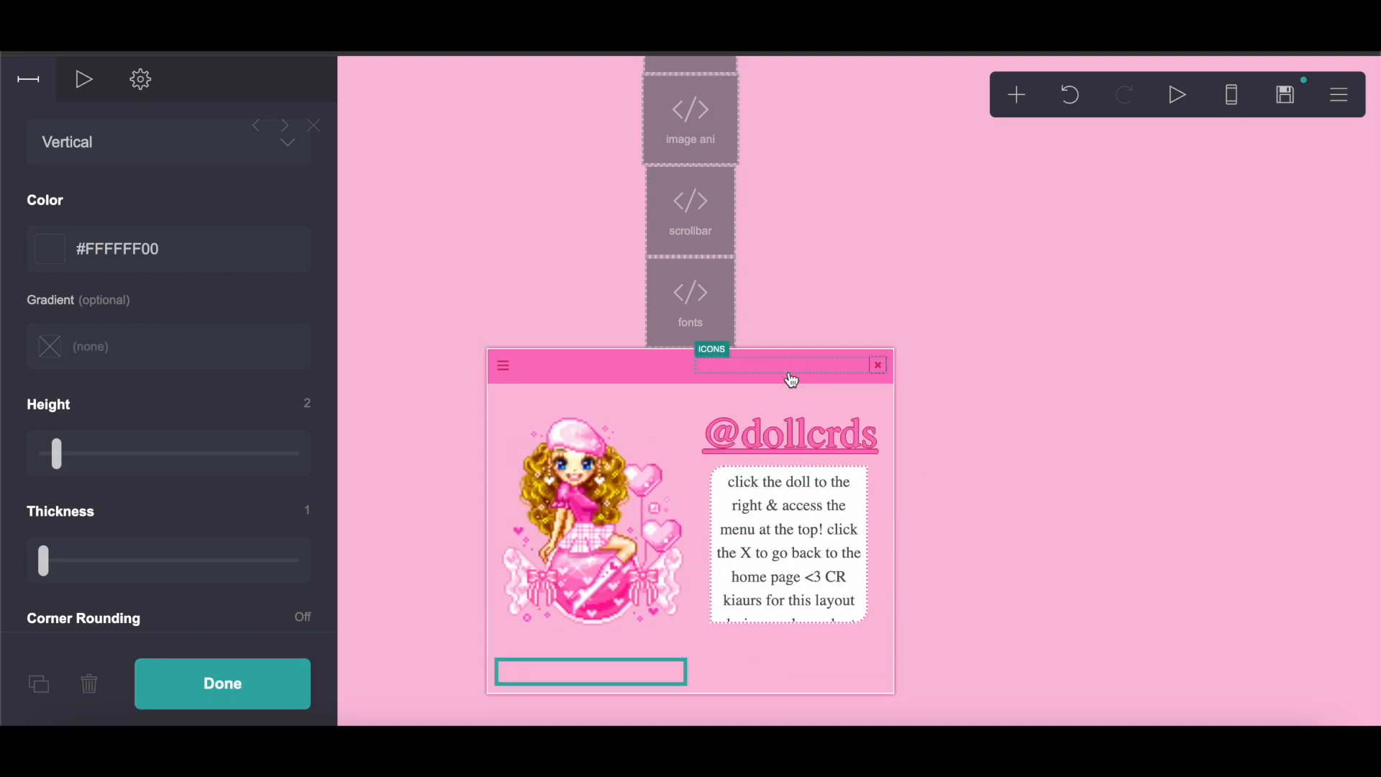
{"action": "left_click_drag", "start_coordinate": [529, 685], "coordinate": [800, 627]}
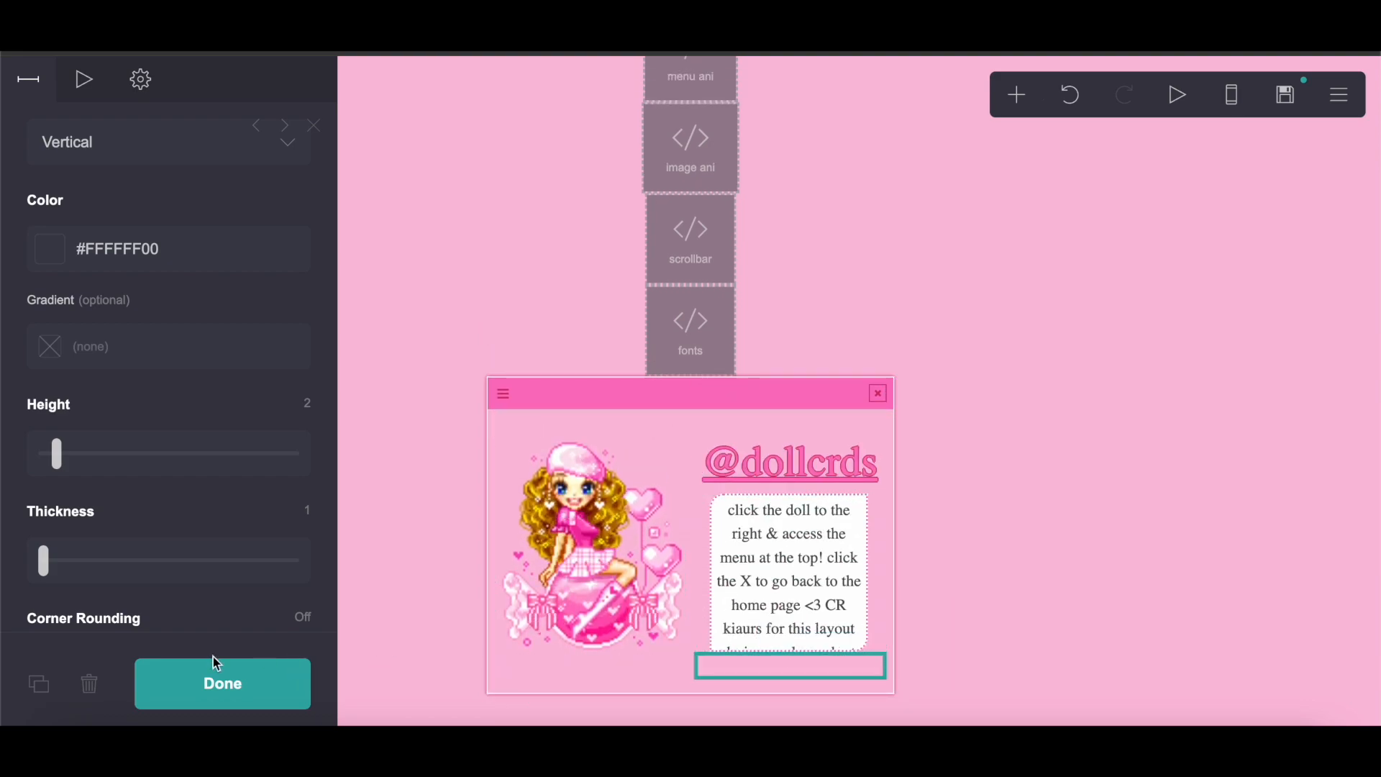
{"action": "left_click", "coordinate": [209, 669]}
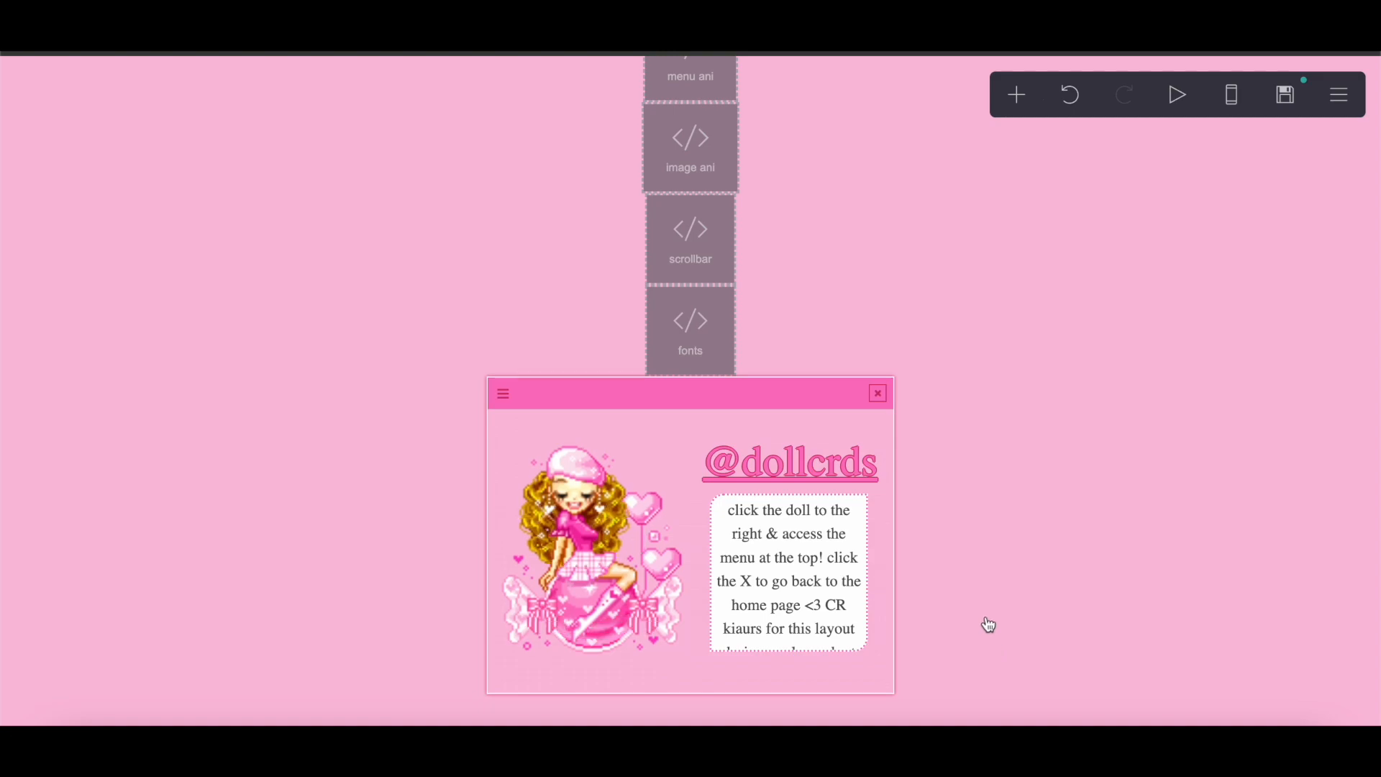
Step: Add a container below the window and copy the name web container's styling, "border-radius: 50%;" through "z-index: 9999;", from the notes into its default custom style
{"action": "left_click", "coordinate": [1020, 93]}
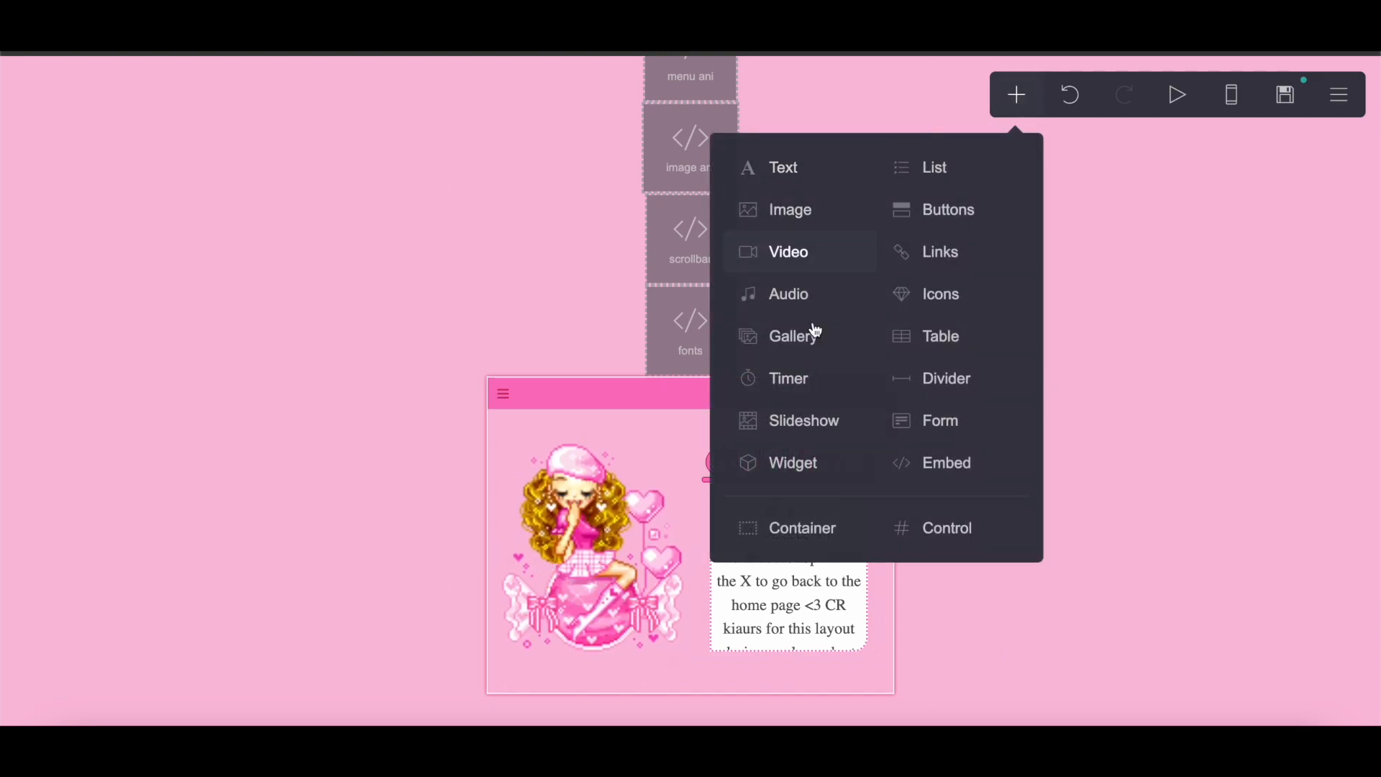
{"action": "left_click", "coordinate": [832, 536]}
{"action": "left_click", "coordinate": [200, 78]}
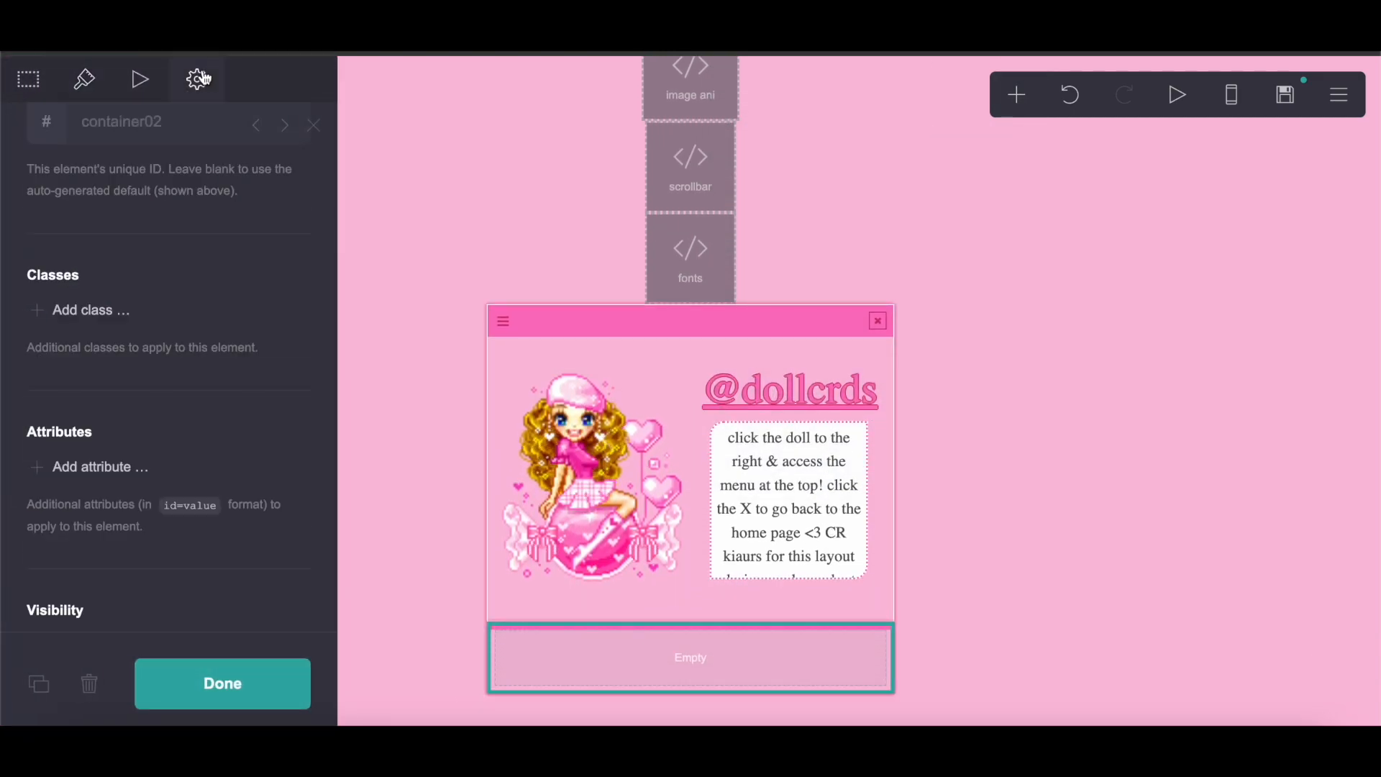
{"action": "left_click", "coordinate": [189, 231]}
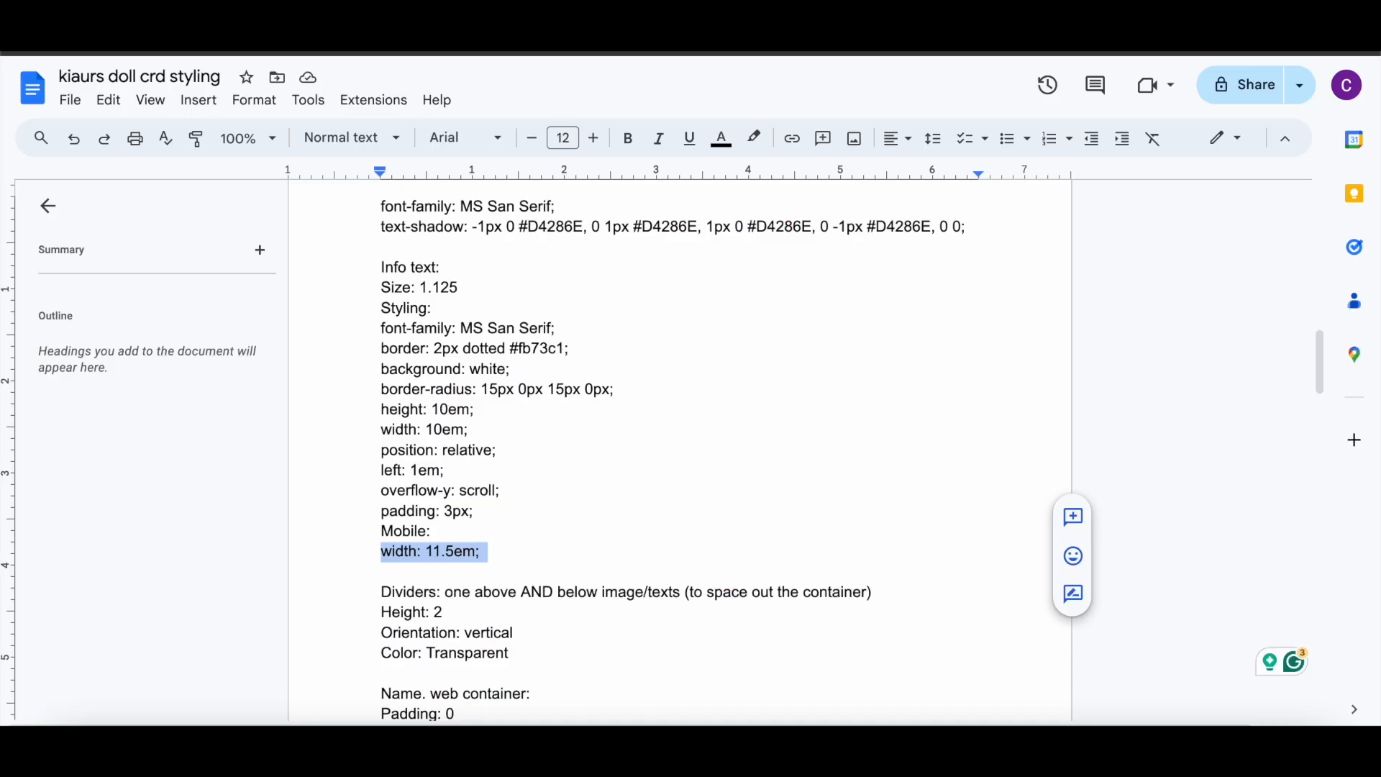
{"action": "scroll", "coordinate": [436, 394], "scroll_direction": "down", "scroll_amount": 5}
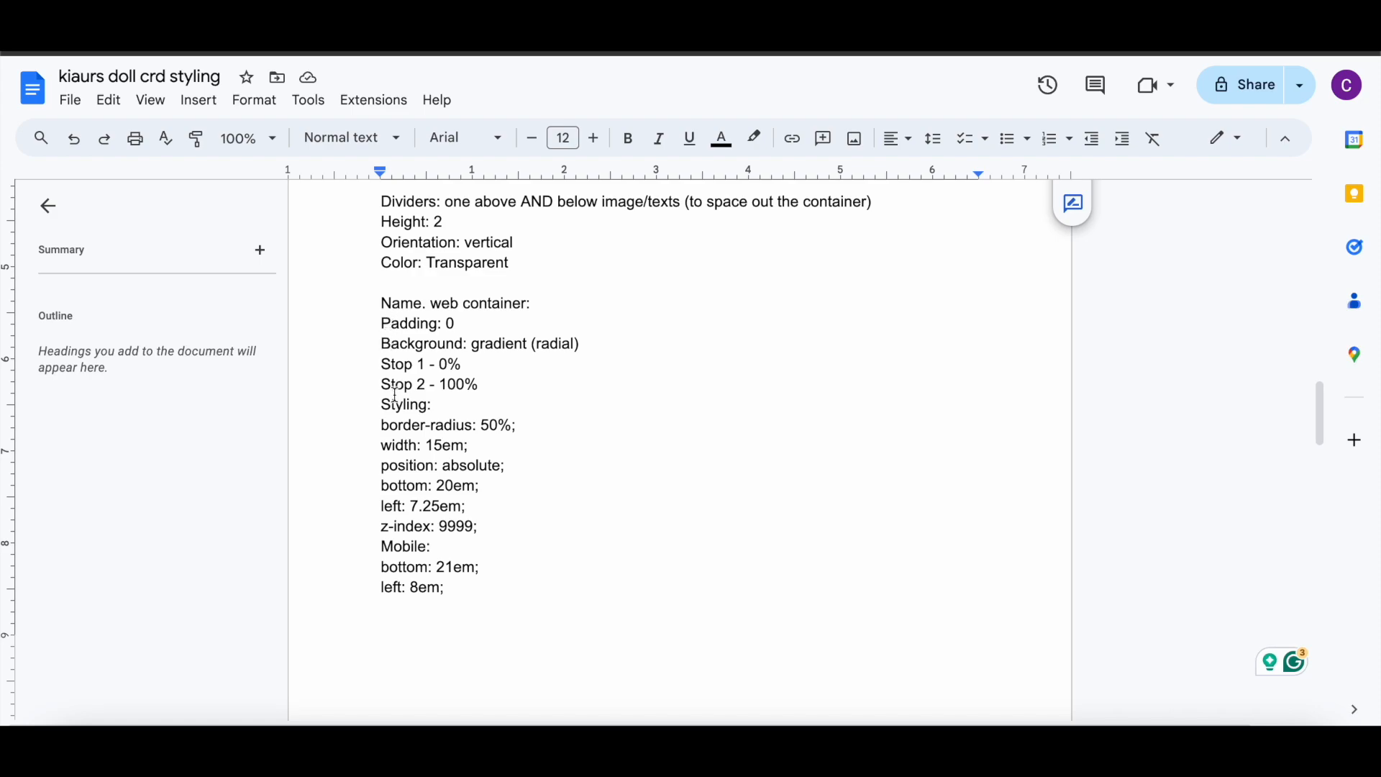
{"action": "left_click_drag", "start_coordinate": [382, 422], "coordinate": [483, 527]}
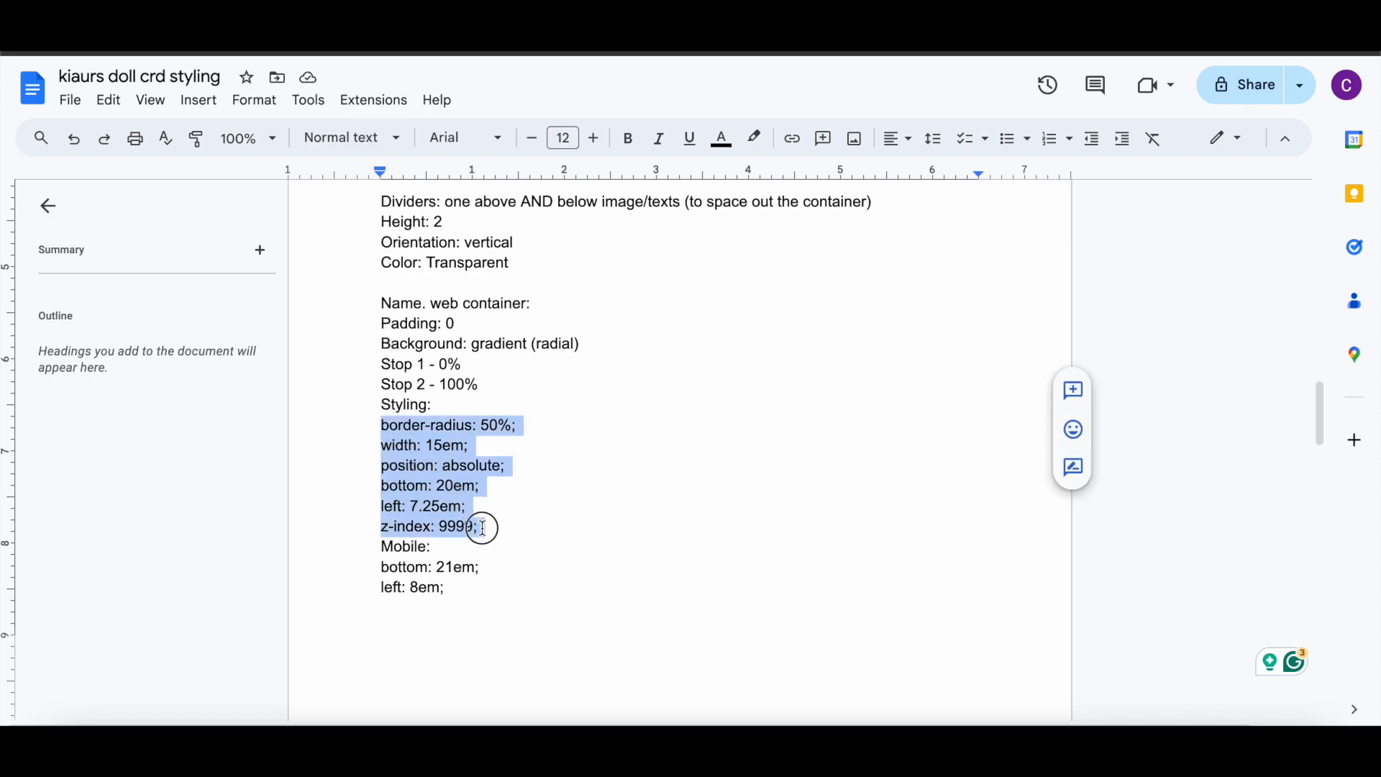
{"action": "right_click", "coordinate": [431, 480]}
{"action": "left_click", "coordinate": [491, 280]}
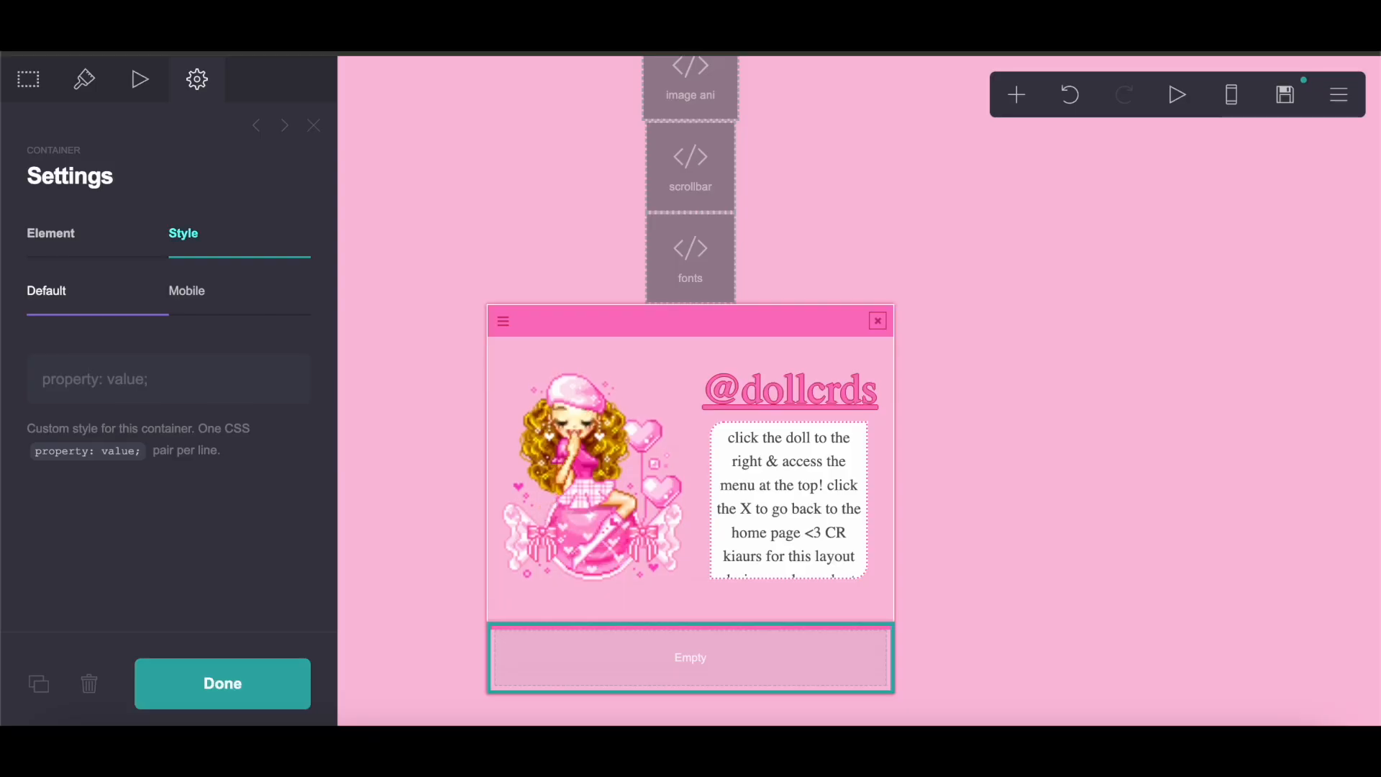
{"action": "right_click", "coordinate": [157, 368]}
{"action": "left_click", "coordinate": [187, 512]}
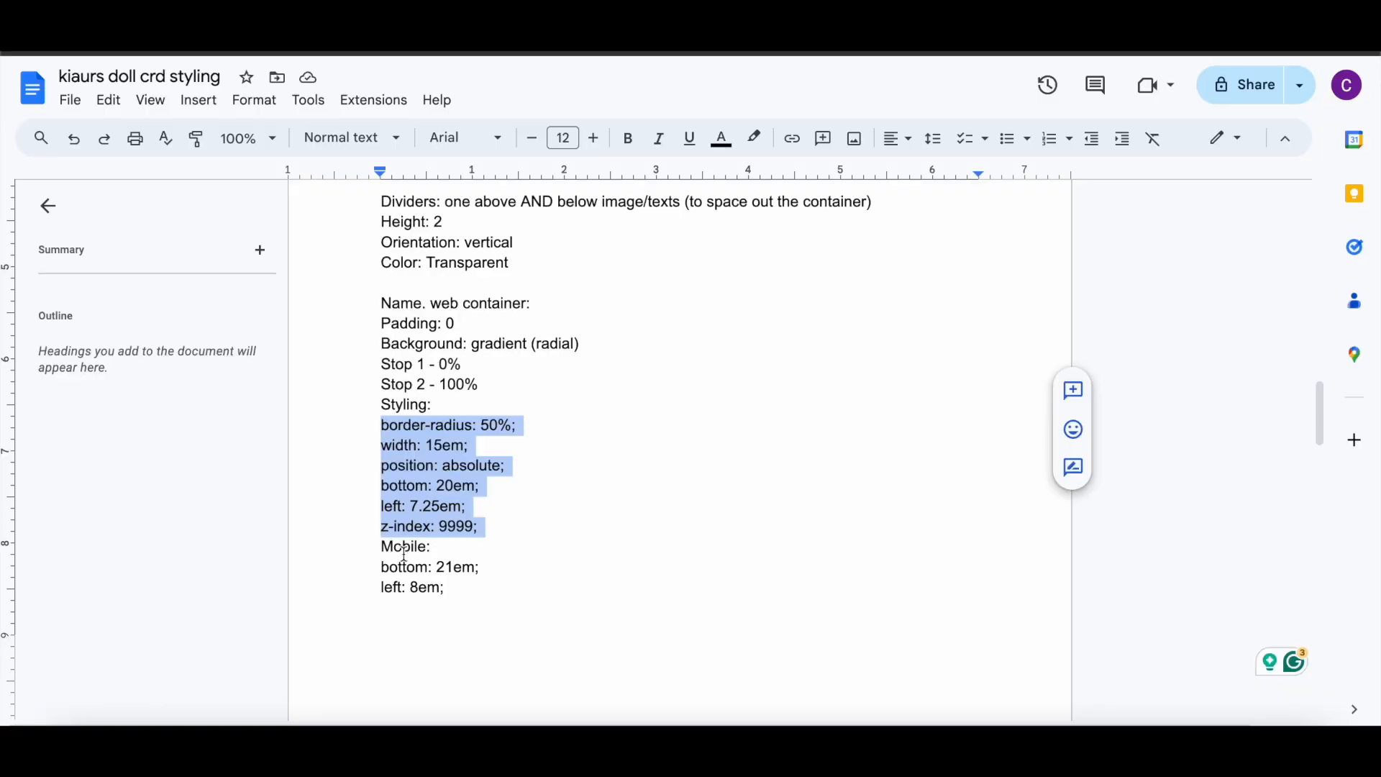
Step: Copy "bottom: 21em;" and "left: 8em;" from the styling notes into the oval container's mobile custom style
{"action": "left_click_drag", "start_coordinate": [382, 565], "coordinate": [446, 587]}
{"action": "right_click", "coordinate": [446, 587]}
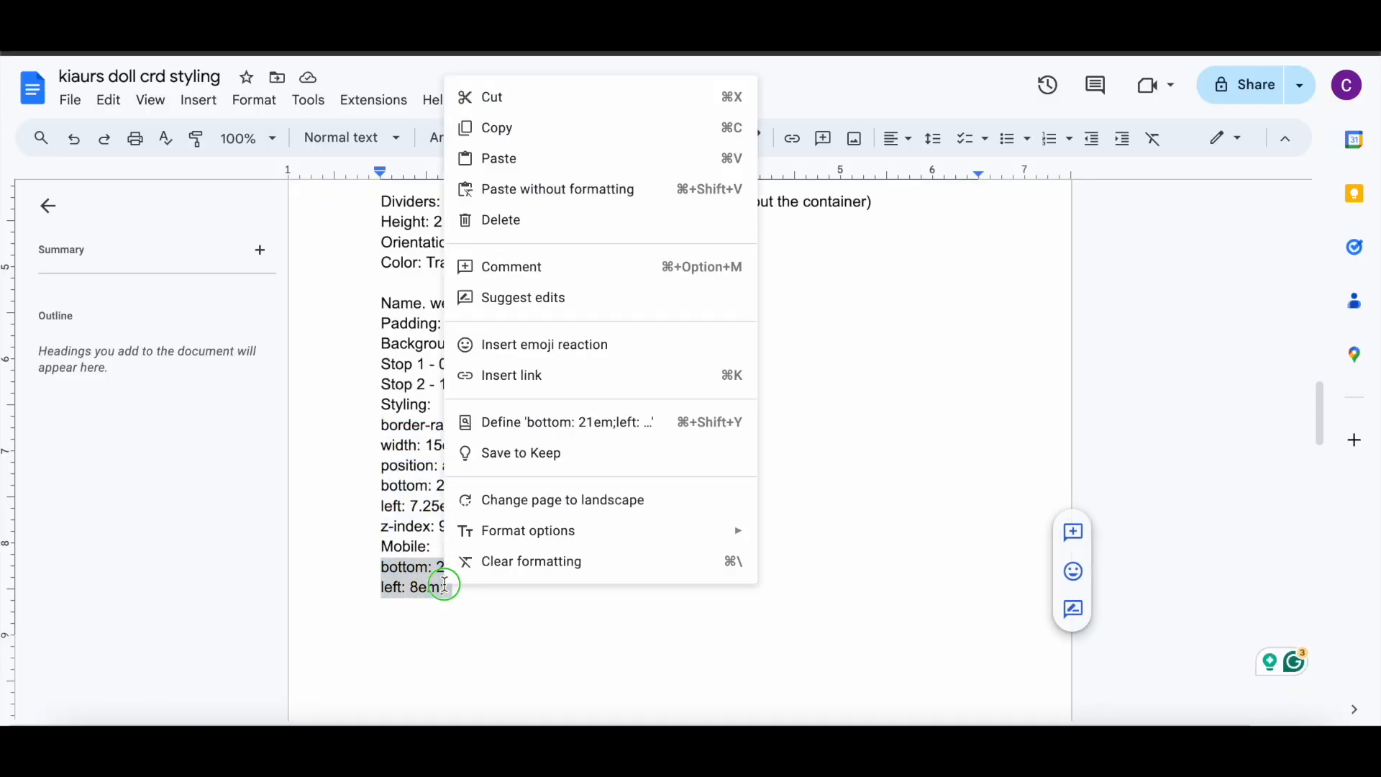
{"action": "left_click", "coordinate": [524, 144]}
{"action": "scroll", "coordinate": [533, 441], "scroll_direction": "down", "scroll_amount": 3}
{"action": "scroll", "coordinate": [533, 441], "scroll_direction": "up", "scroll_amount": 3}
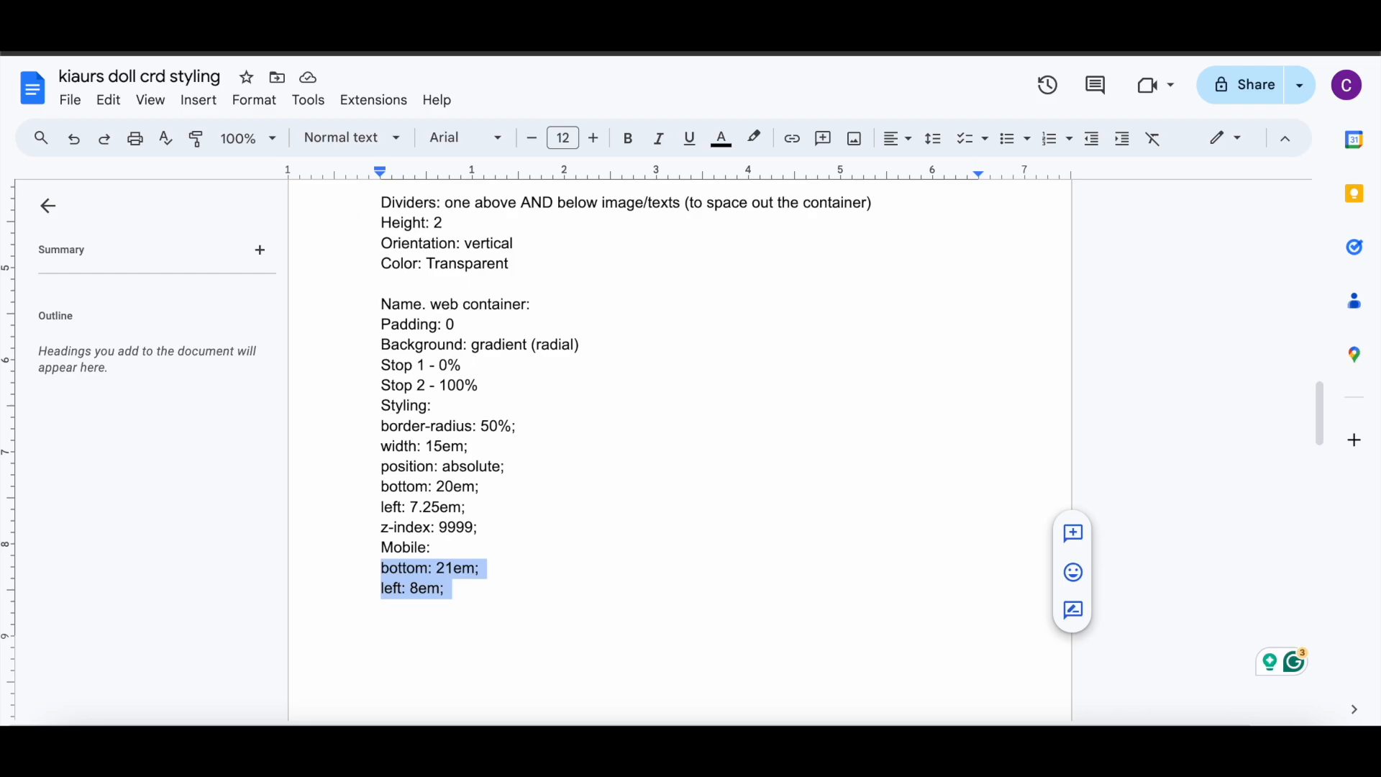
{"action": "left_click", "coordinate": [165, 15]}
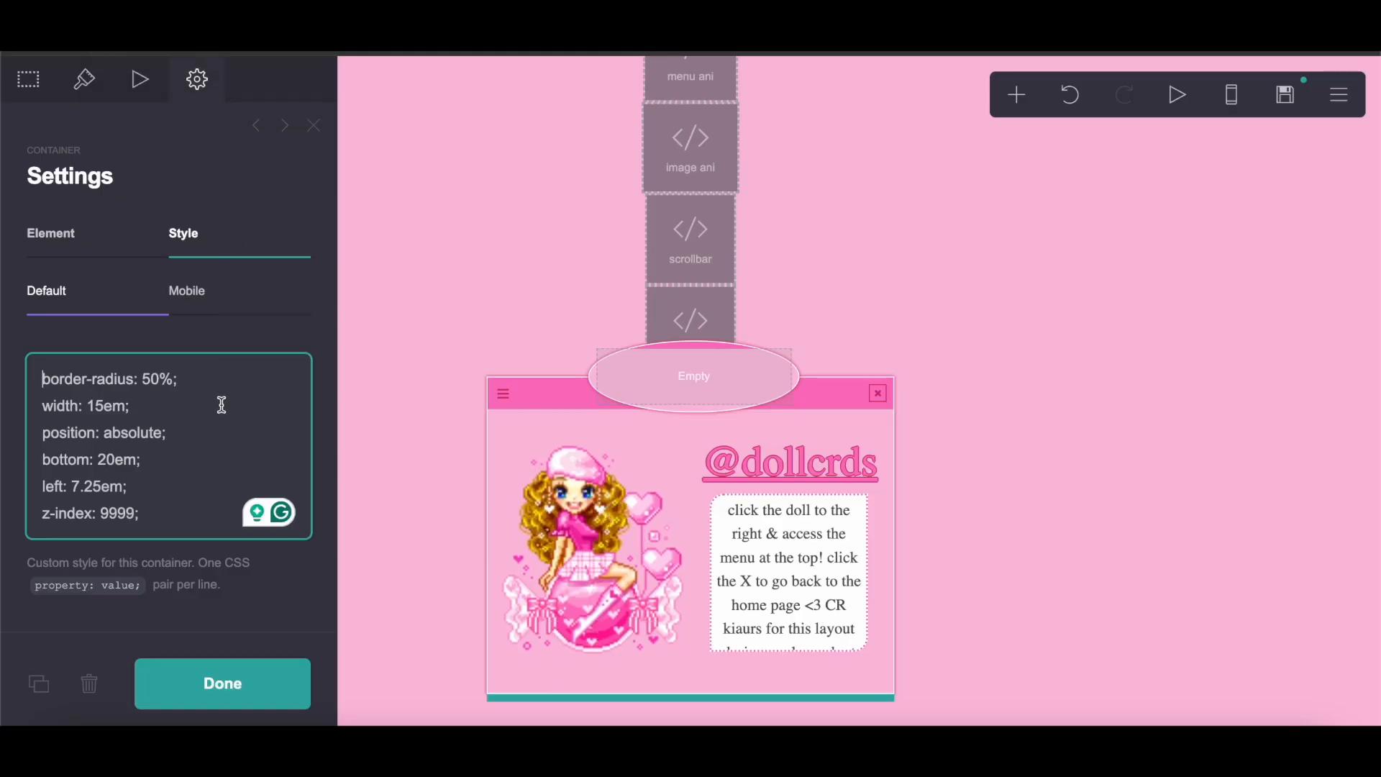
{"action": "left_click", "coordinate": [215, 301]}
{"action": "left_click", "coordinate": [176, 379]}
{"action": "right_click", "coordinate": [180, 380]}
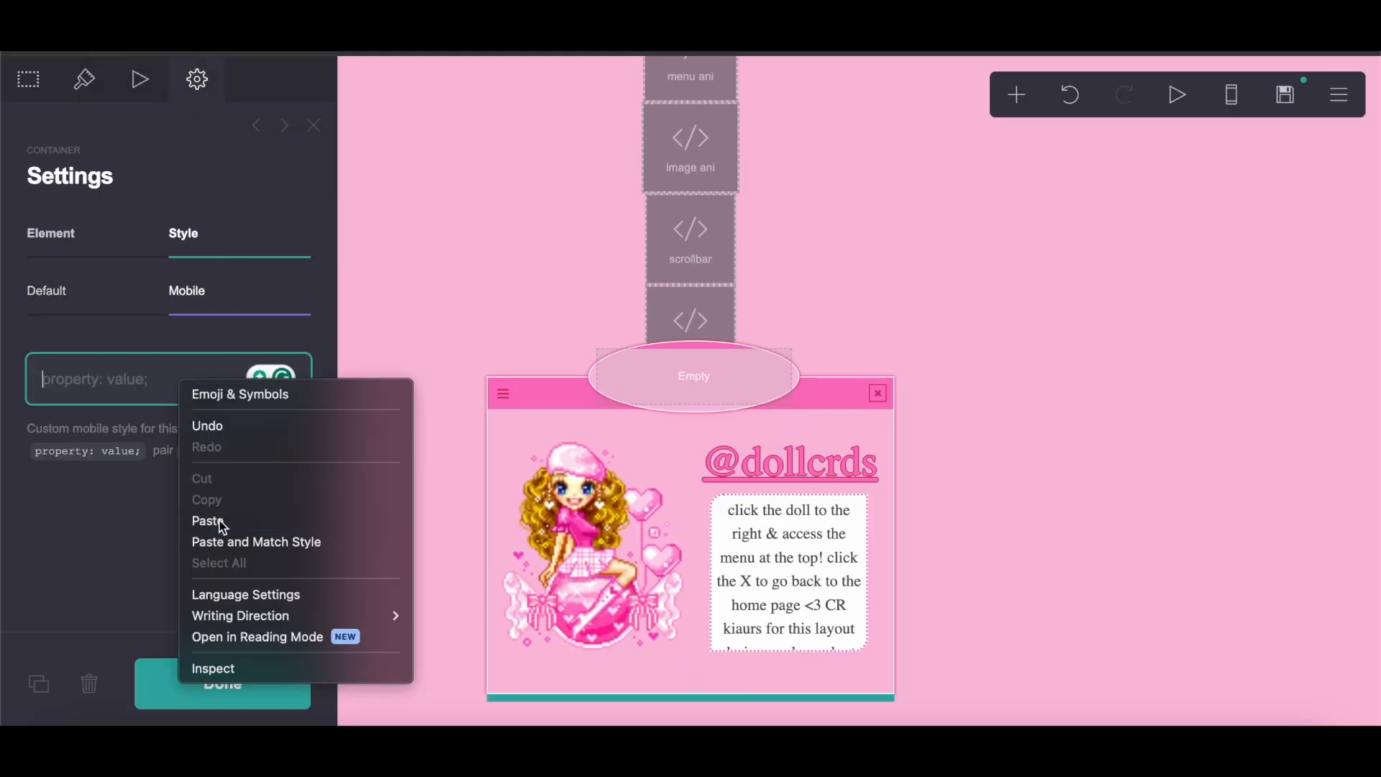
{"action": "left_click", "coordinate": [209, 520]}
Step: Set the oval container's vertical and horizontal padding to 0
{"action": "left_click", "coordinate": [84, 81]}
{"action": "left_click", "coordinate": [144, 383]}
{"action": "left_click", "coordinate": [302, 381]}
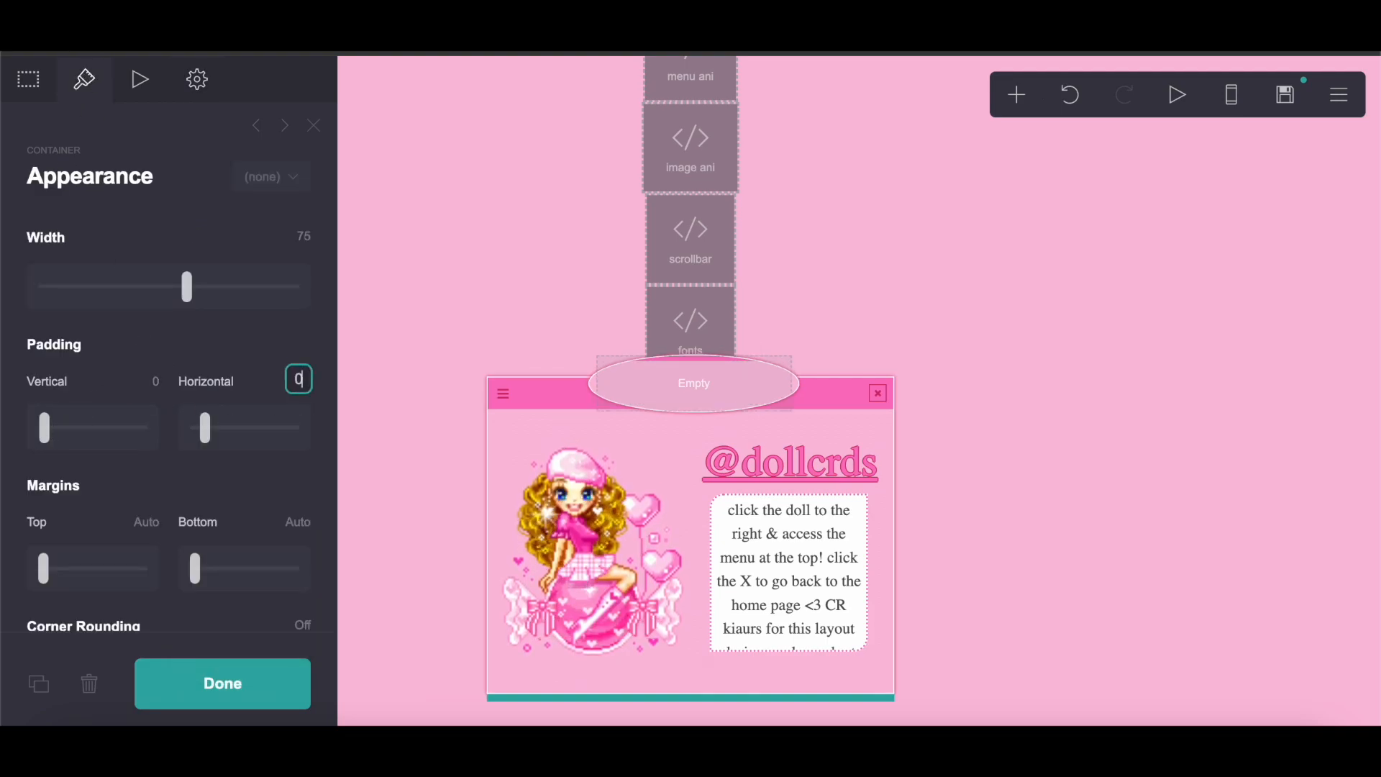
{"action": "type", "text": "0"}
Step: Change the oval container's background gradient to radial, with stop 1 at 0% and stop 2 at 100%, as in the styling notes
{"action": "scroll", "coordinate": [228, 491], "scroll_direction": "down", "scroll_amount": 10}
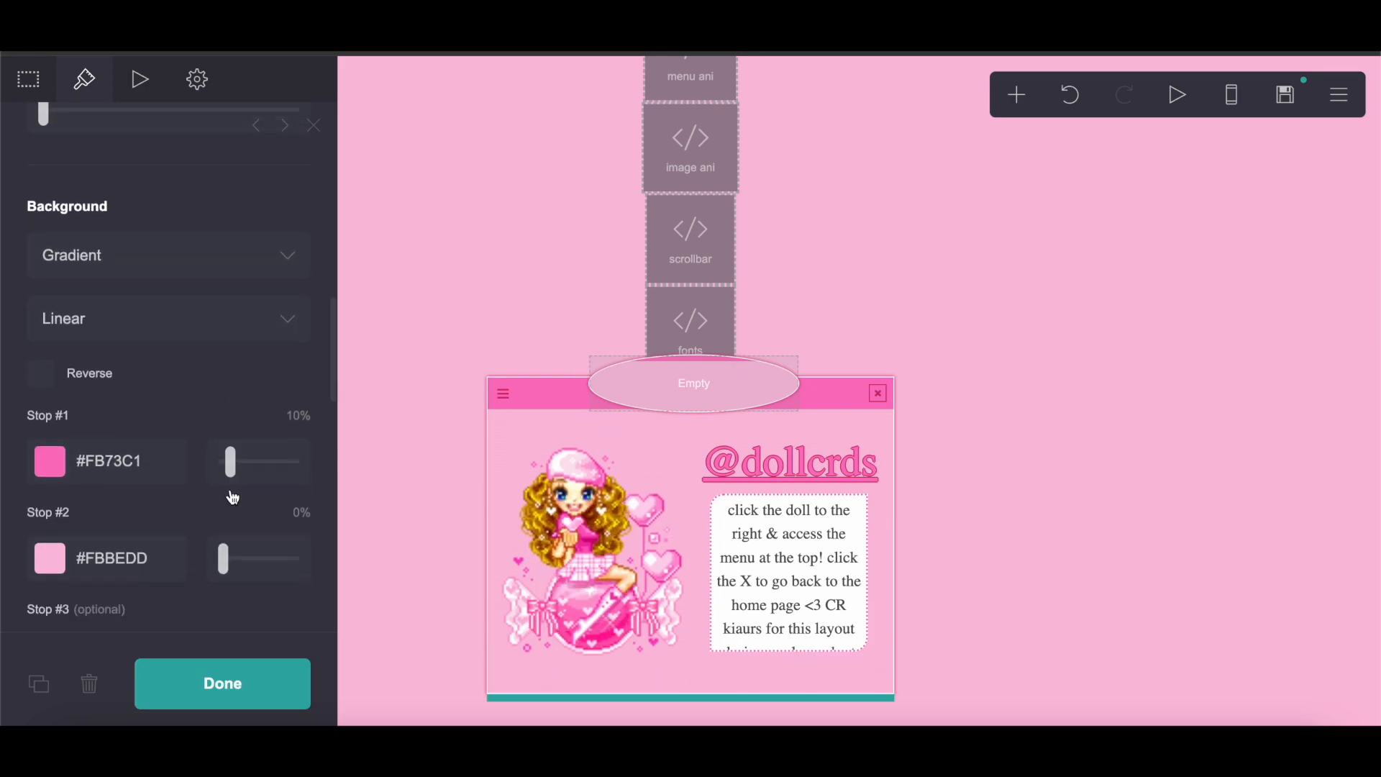
{"action": "left_click", "coordinate": [133, 251]}
{"action": "left_click", "coordinate": [122, 284]}
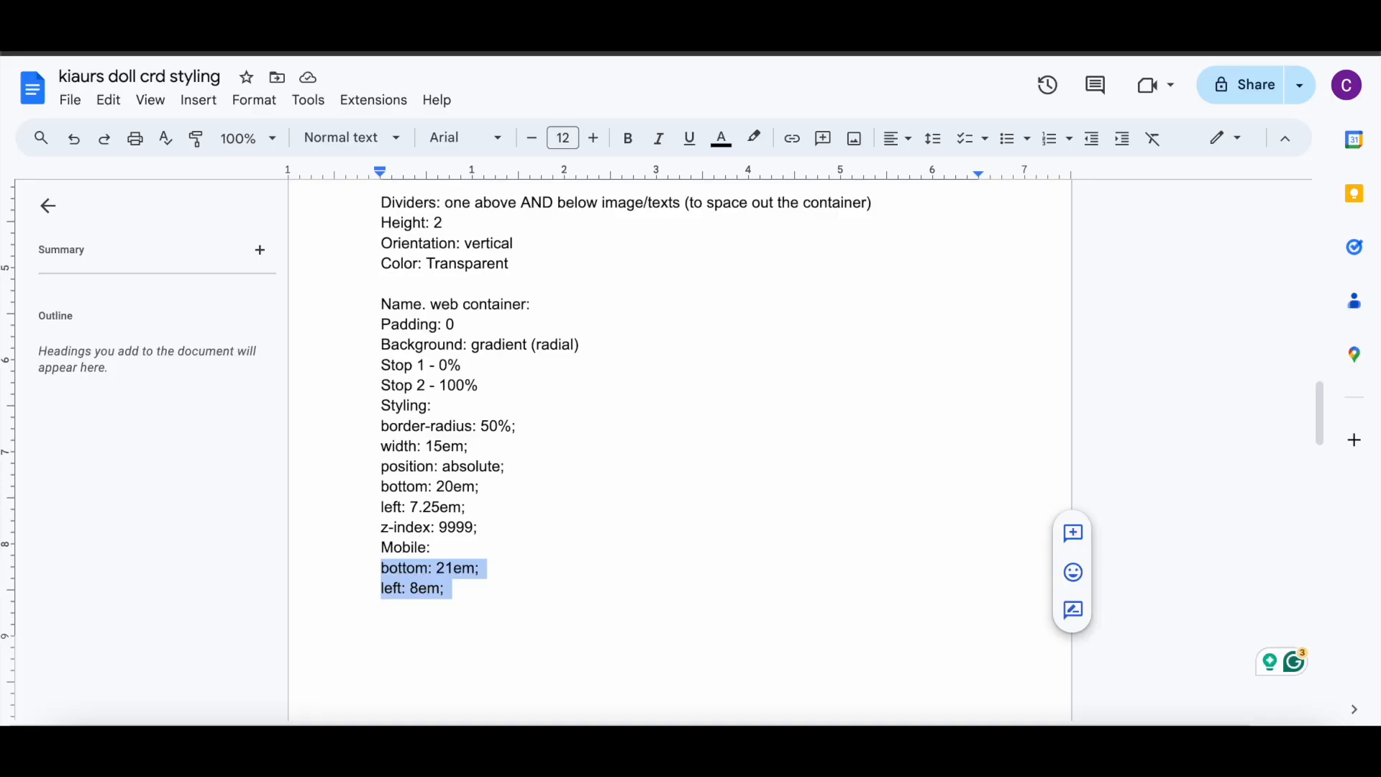
{"action": "left_click", "coordinate": [137, 22]}
{"action": "left_click_drag", "start_coordinate": [238, 394], "coordinate": [203, 392]}
{"action": "left_click_drag", "start_coordinate": [228, 484], "coordinate": [295, 490]}
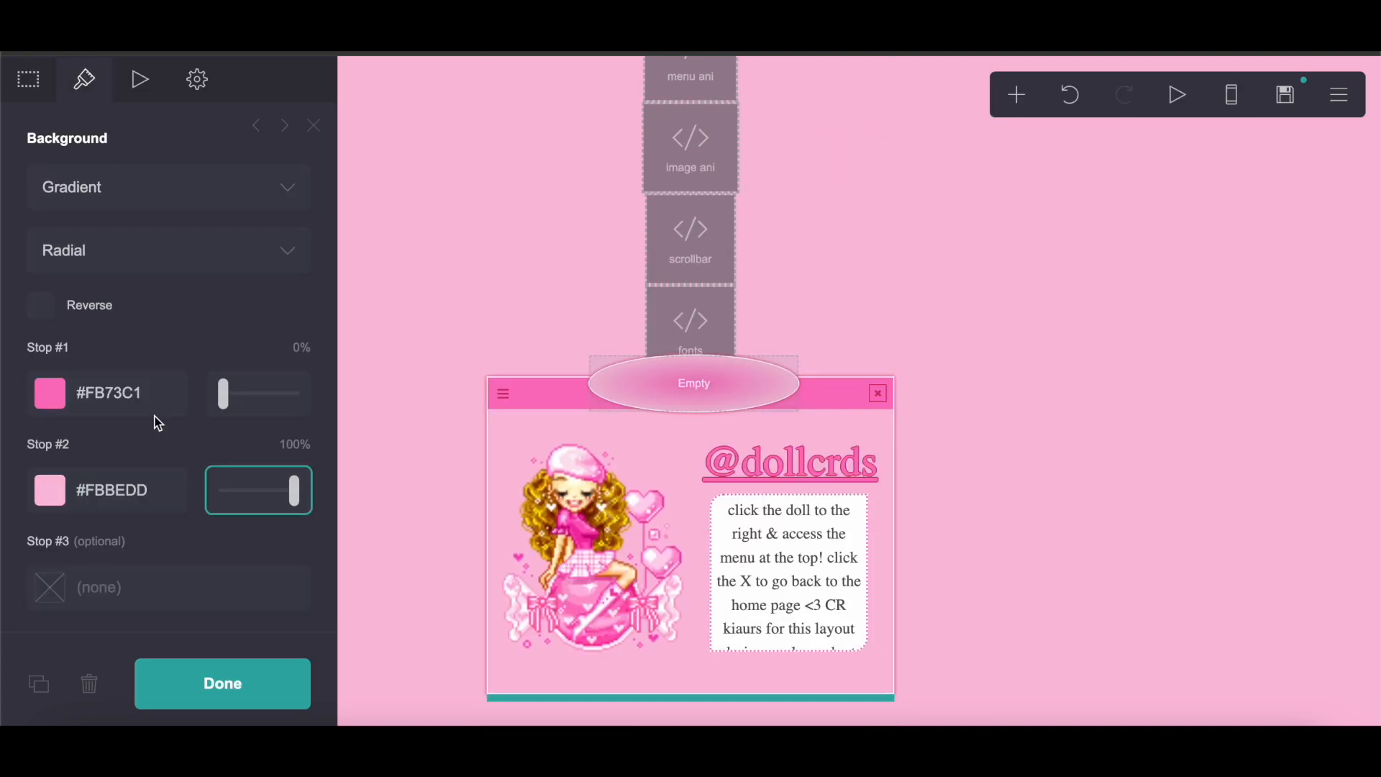
Step: Set the first stop colour of the oval container's gradient to white, #FFFFFF
{"action": "left_click", "coordinate": [151, 402]}
{"action": "left_click_drag", "start_coordinate": [151, 546], "coordinate": [3, 251]}
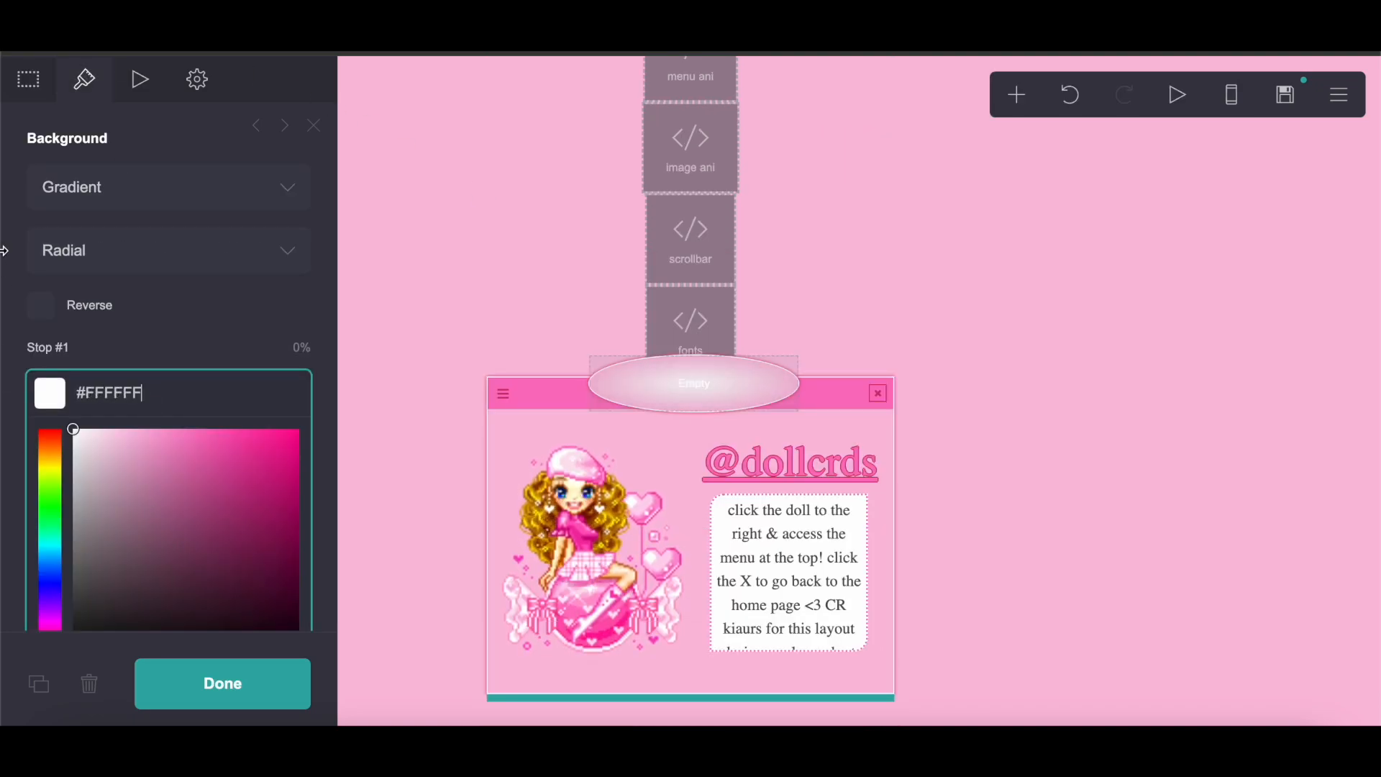
{"action": "left_click", "coordinate": [228, 691]}
Step: Add a text element and move it into the empty oval container
{"action": "left_click", "coordinate": [1036, 100]}
{"action": "left_click", "coordinate": [791, 157]}
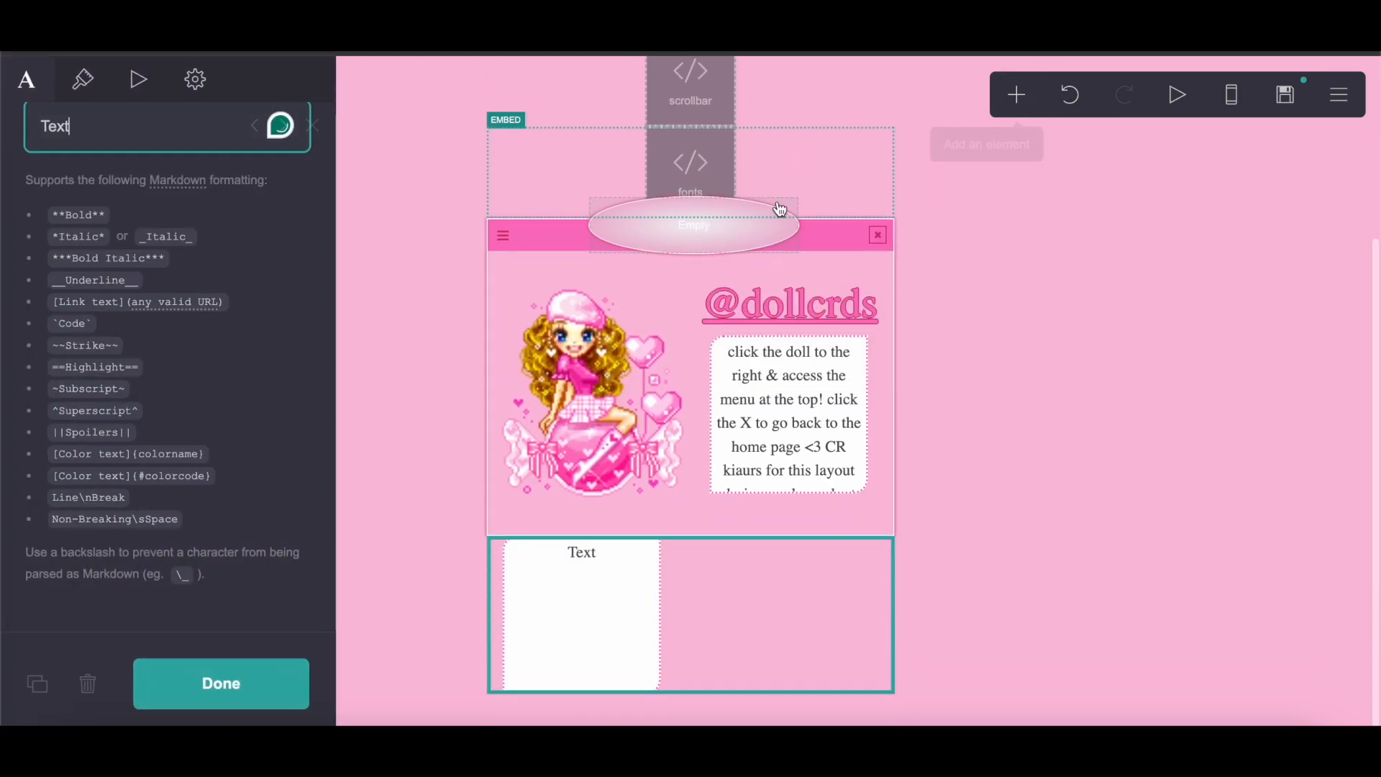
{"action": "left_click_drag", "start_coordinate": [656, 512], "coordinate": [693, 238]}
Step: Replace the new text's default custom style with the MS San Serif font-family and #D4286E text-shadow lines from the notes' "Text" section
{"action": "left_click", "coordinate": [196, 79]}
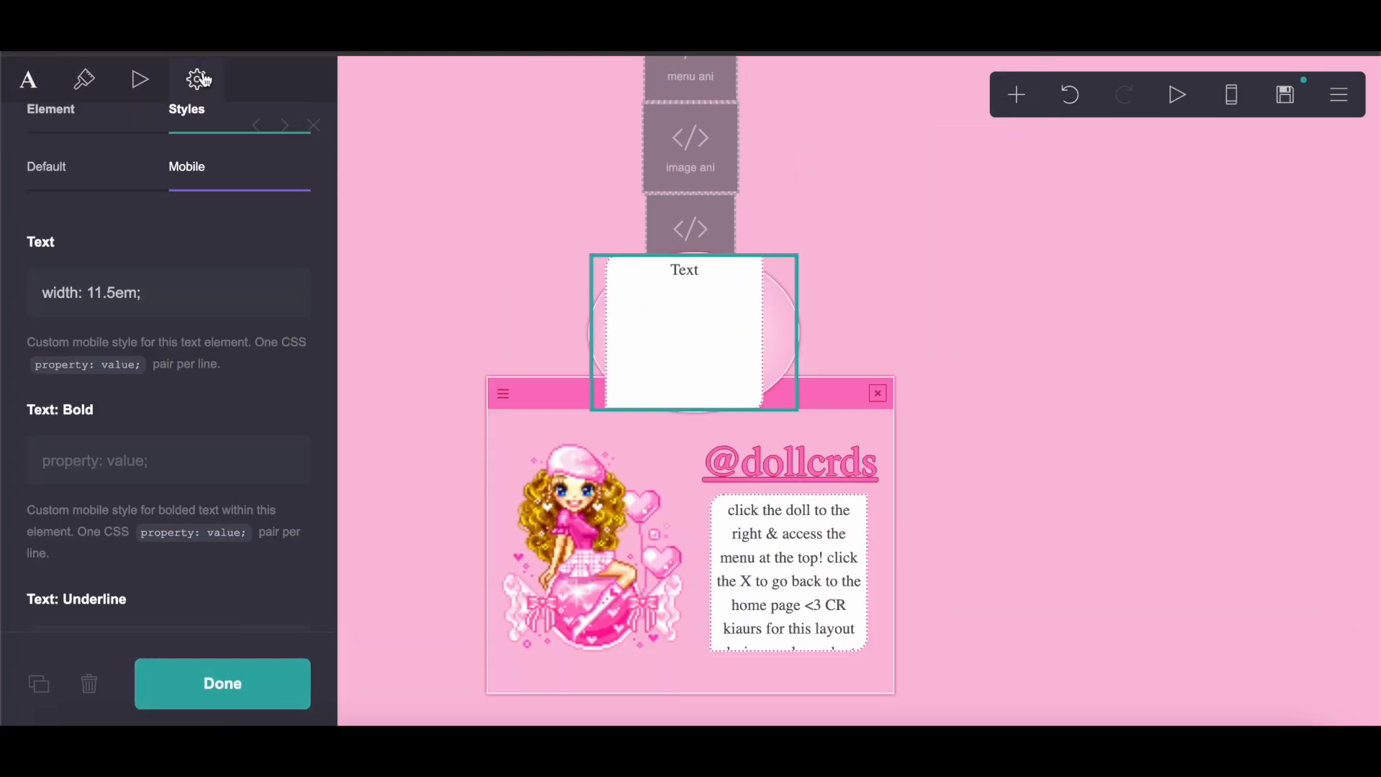
{"action": "left_click", "coordinate": [108, 212]}
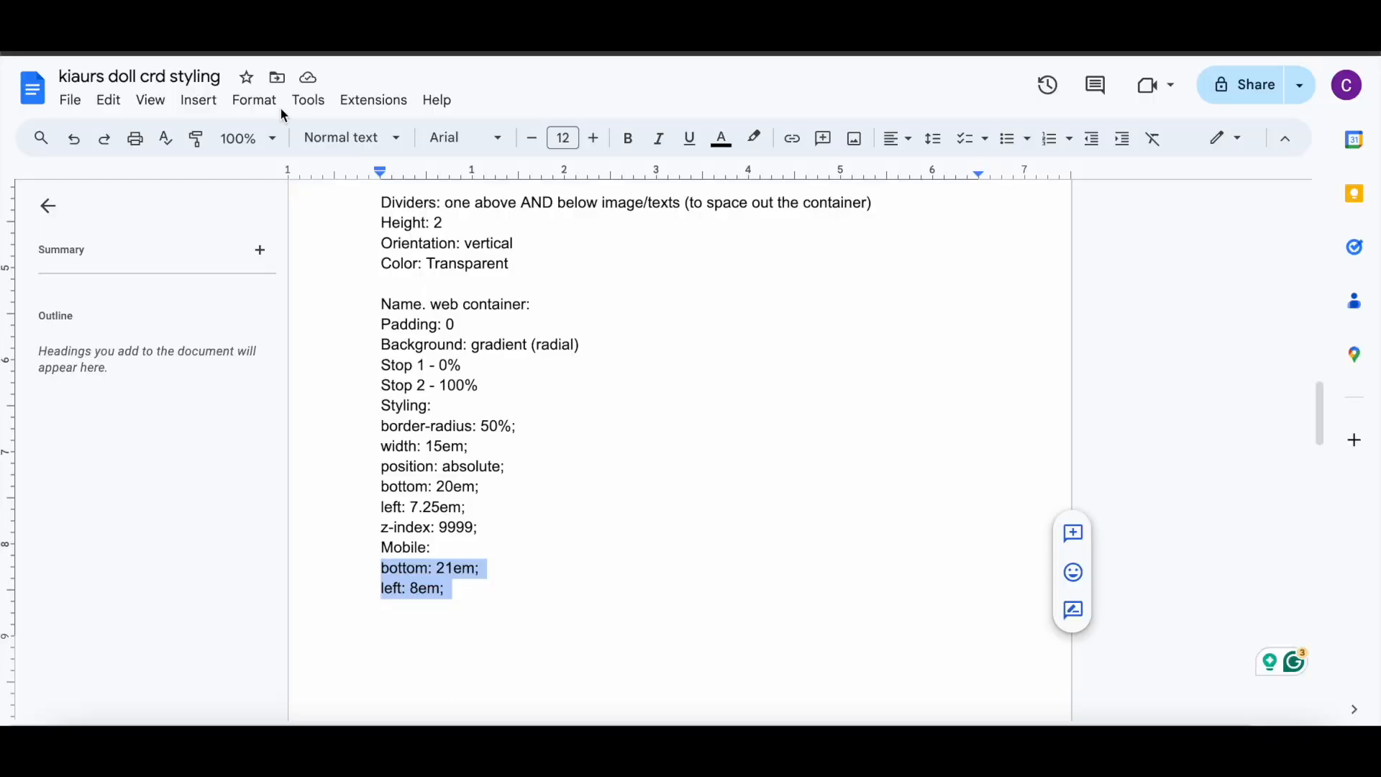
{"action": "scroll", "coordinate": [383, 447], "scroll_direction": "down", "scroll_amount": 4}
{"action": "scroll", "coordinate": [382, 446], "scroll_direction": "down", "scroll_amount": 3}
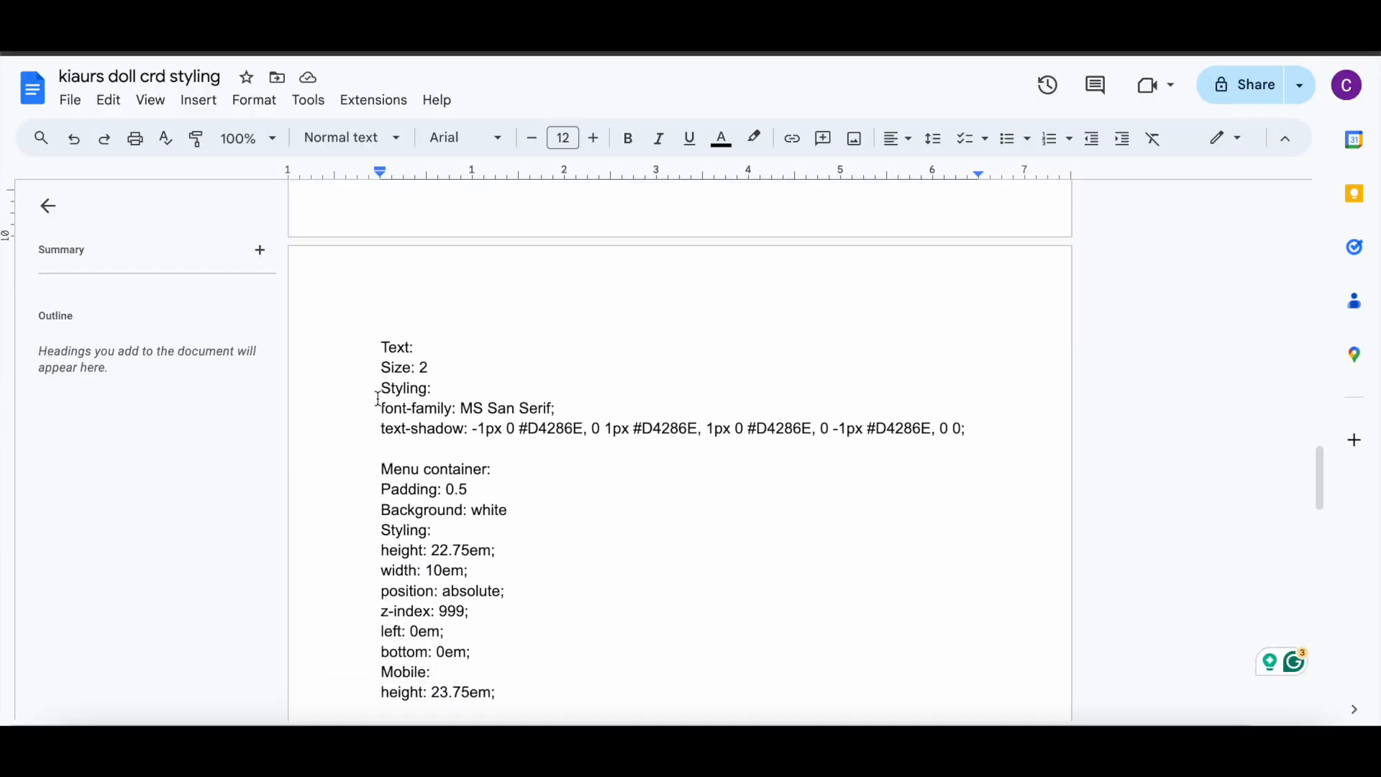
{"action": "left_click_drag", "start_coordinate": [378, 400], "coordinate": [1013, 439]}
{"action": "right_click", "coordinate": [417, 429]}
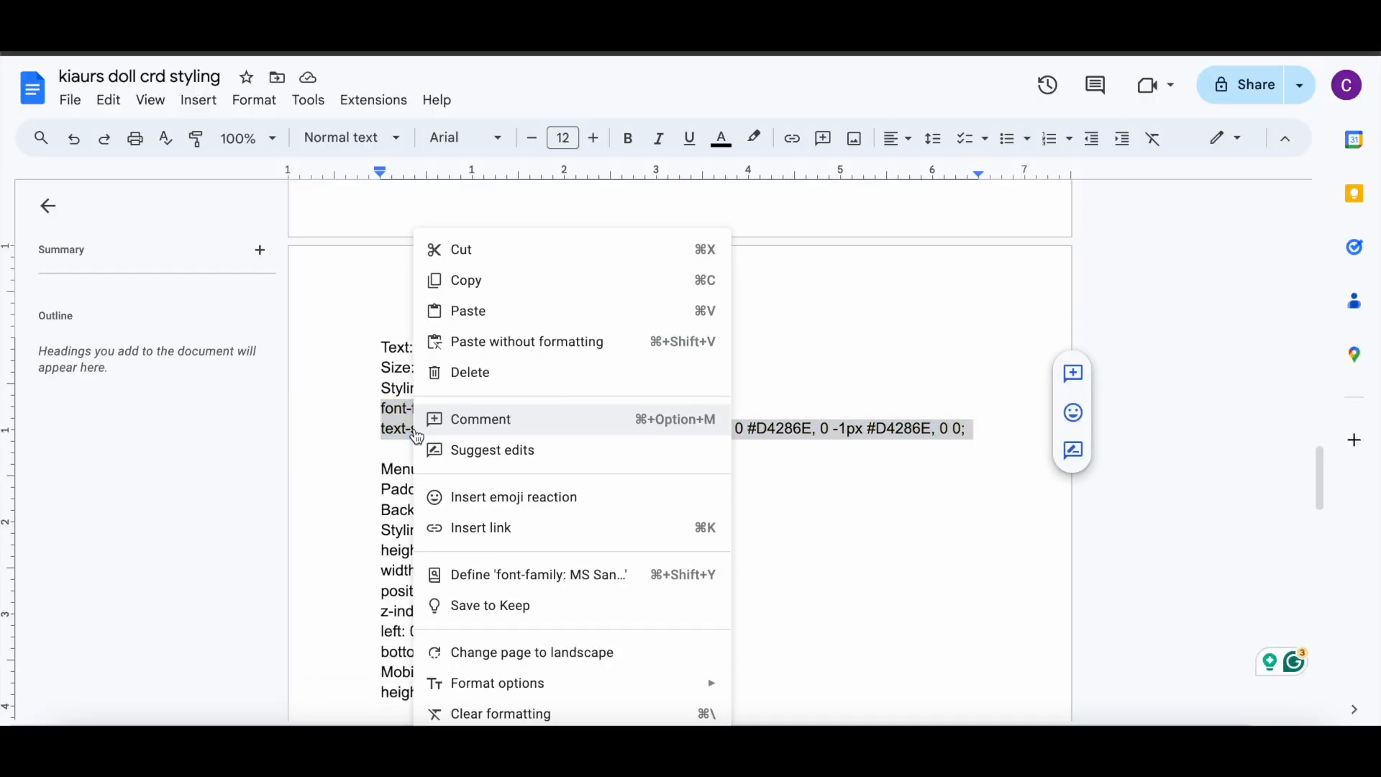
{"action": "left_click", "coordinate": [476, 280]}
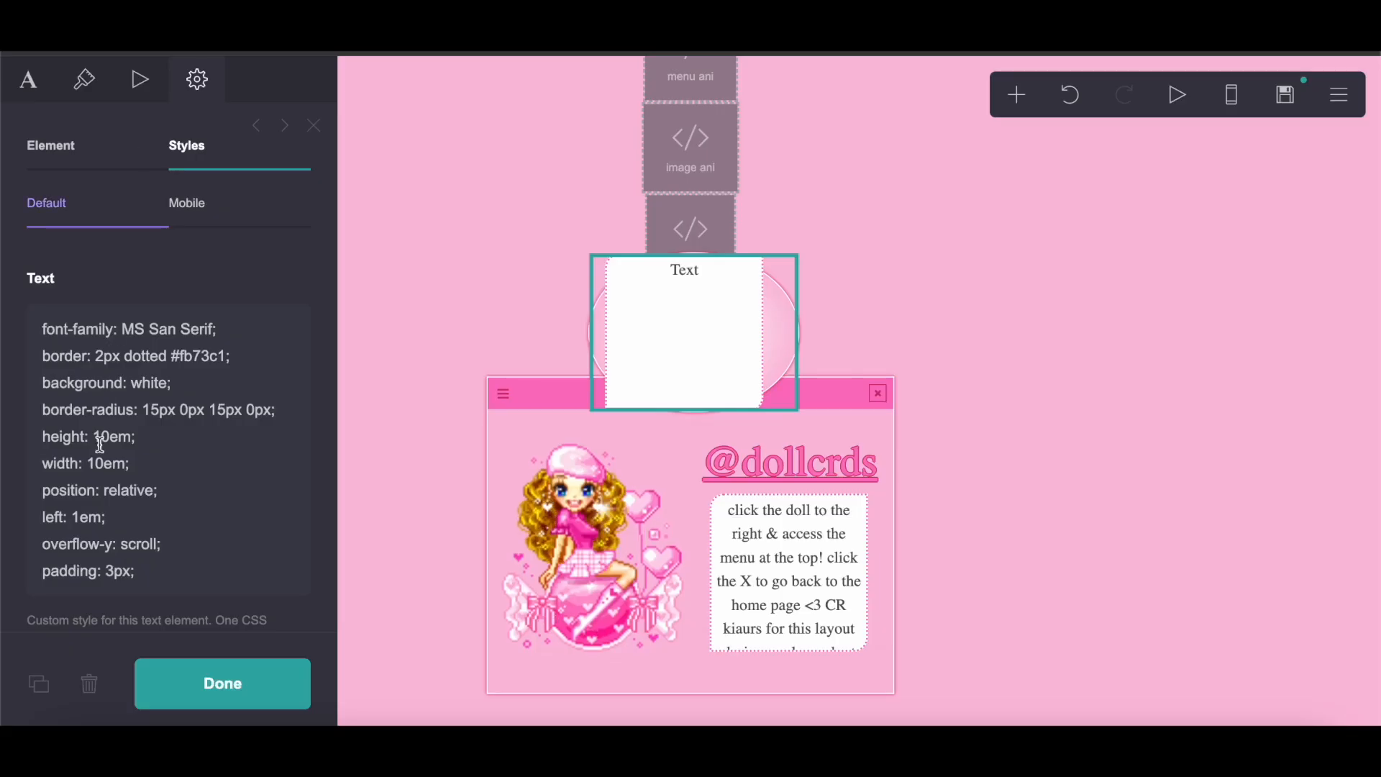
{"action": "left_click_drag", "start_coordinate": [34, 332], "coordinate": [144, 417]}
{"action": "right_click", "coordinate": [86, 269]}
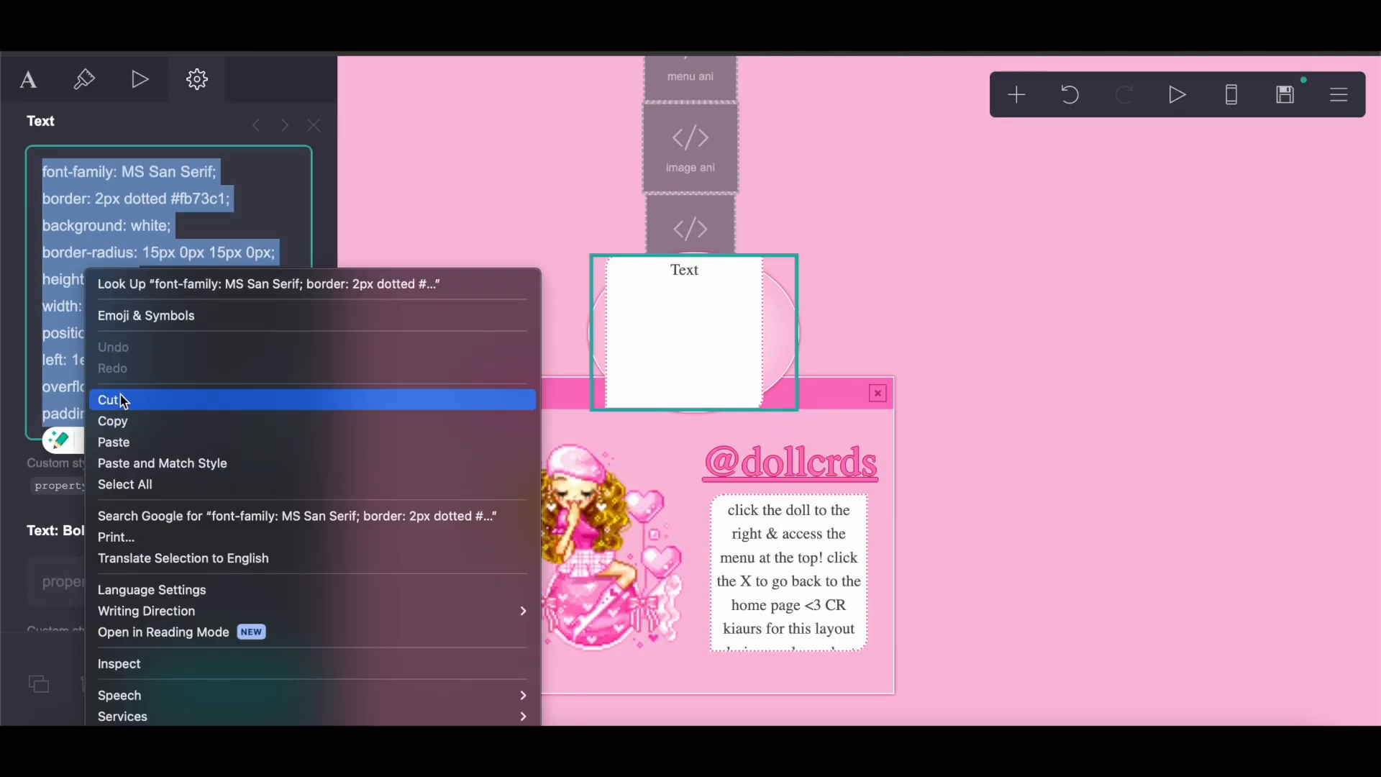
{"action": "left_click", "coordinate": [119, 431]}
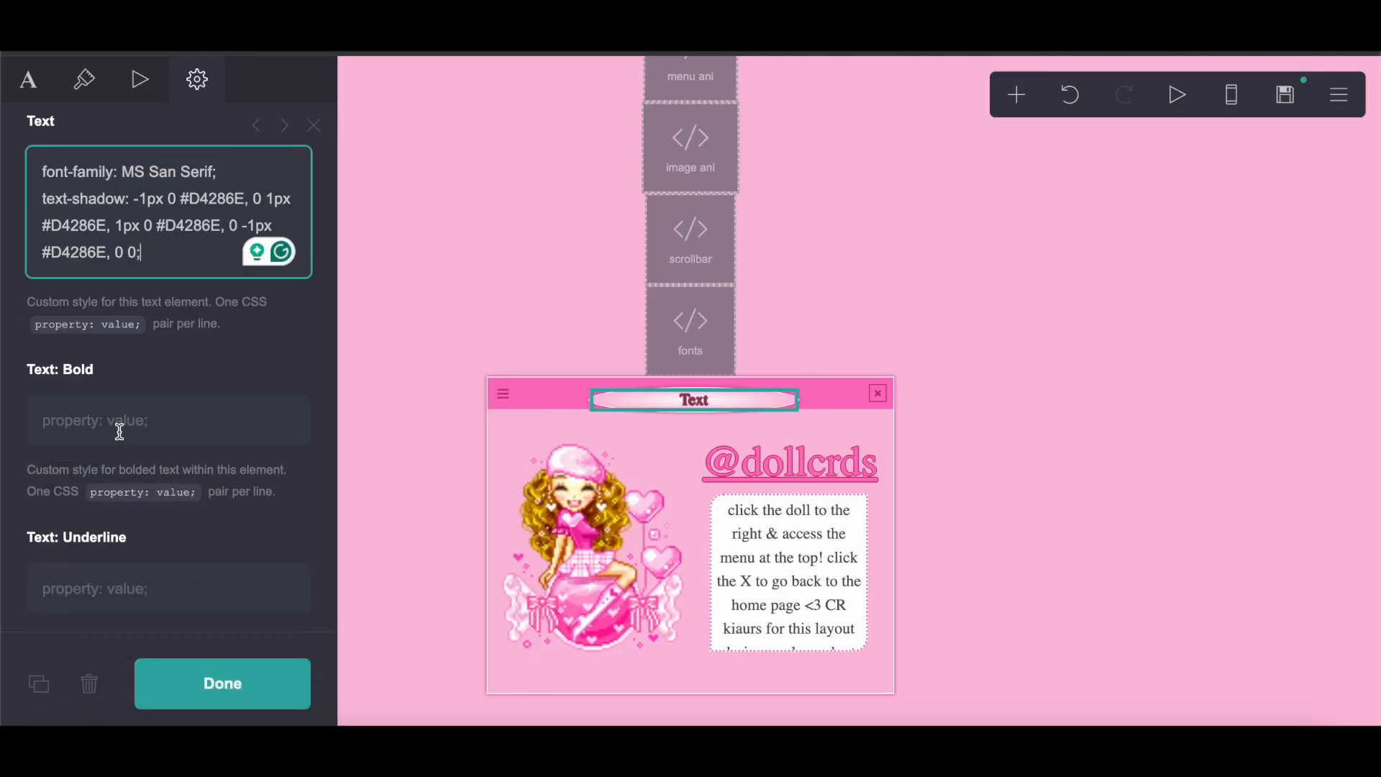
{"action": "scroll", "coordinate": [119, 432], "scroll_direction": "up", "scroll_amount": 3}
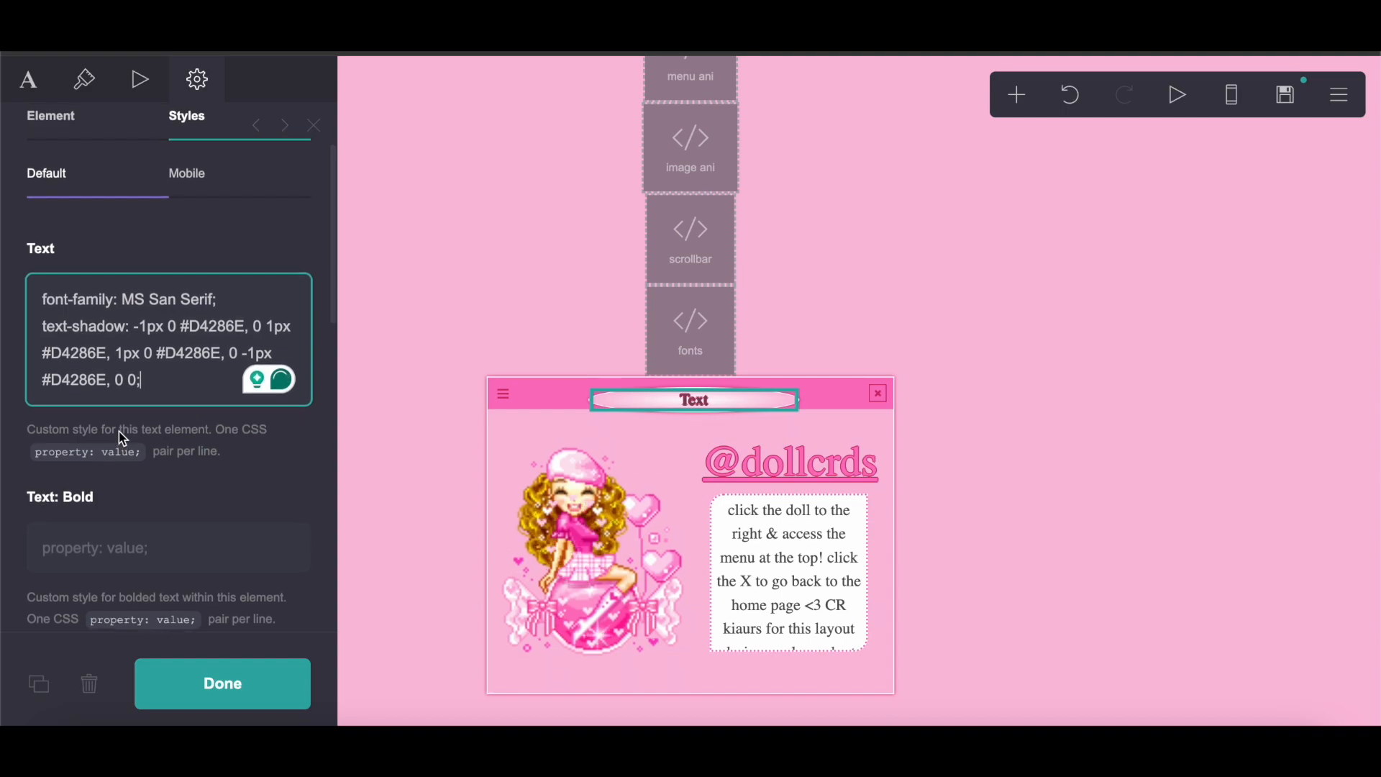
Step: Clear the mobile custom style of the text in the oval container and set the text size to 2
{"action": "left_click", "coordinate": [215, 195]}
{"action": "left_click_drag", "start_coordinate": [12, 287], "coordinate": [194, 317]}
{"action": "key", "text": "BackSpace"}
{"action": "left_click", "coordinate": [84, 79]}
{"action": "left_click", "coordinate": [309, 345]}
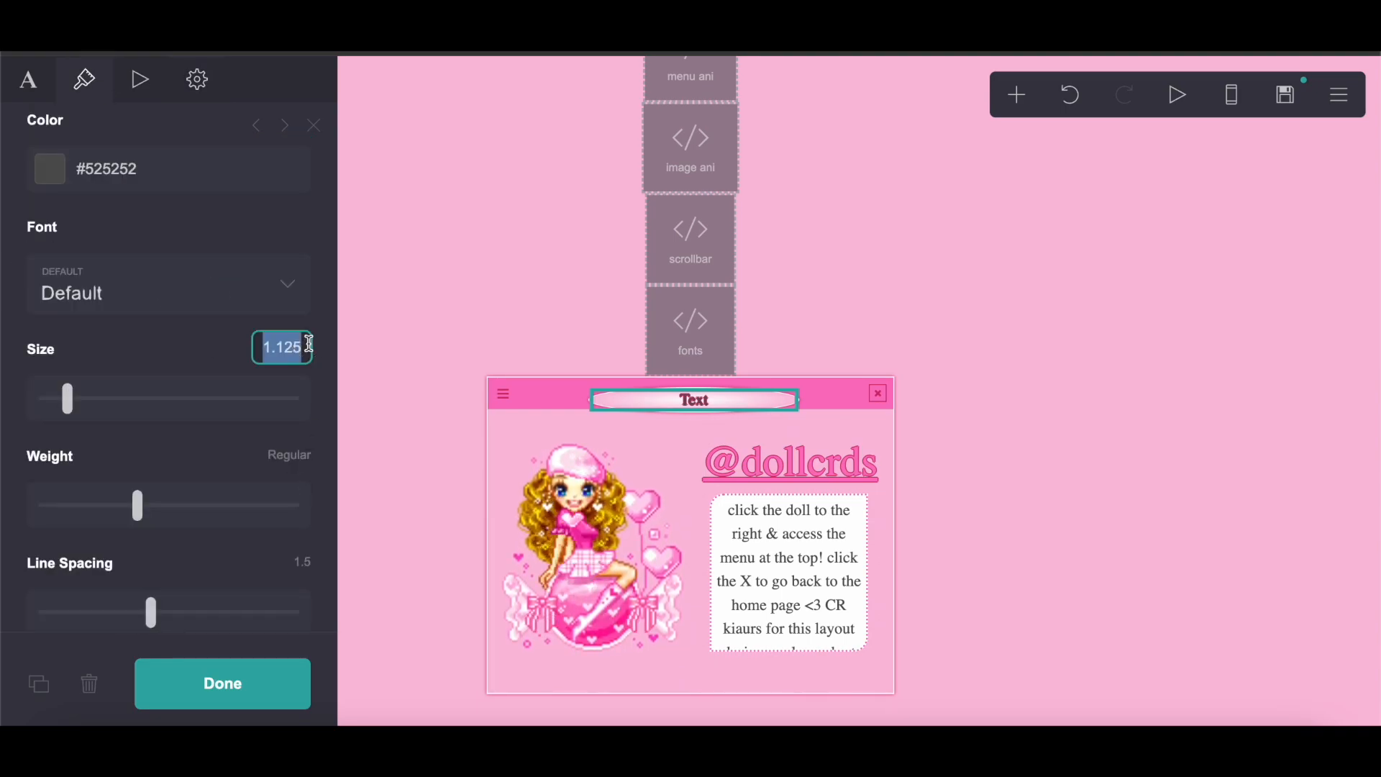
{"action": "key", "text": "Return"}
{"action": "scroll", "coordinate": [122, 145], "scroll_direction": "up", "scroll_amount": 2}
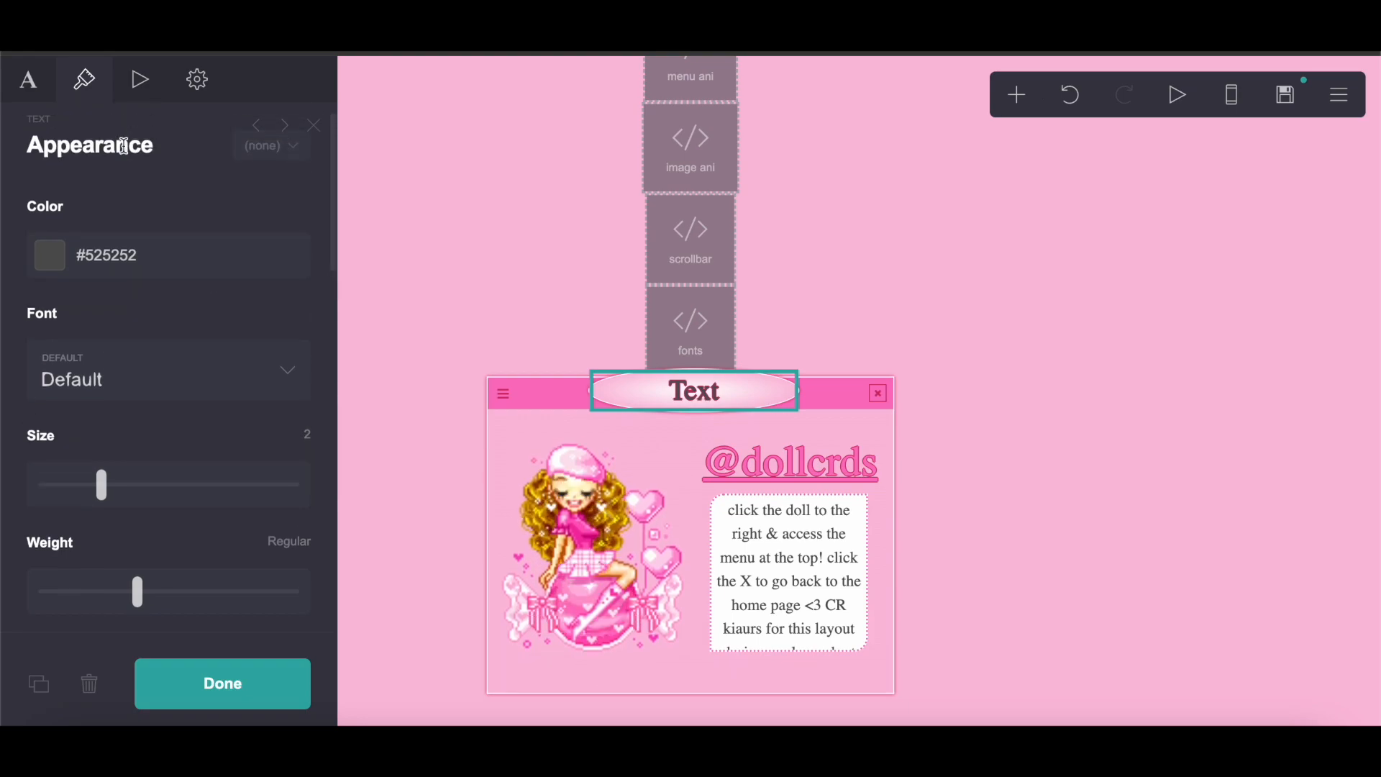
Step: Apply the finished site's Lin.Web text colour, #FB73C1, to the oval container's text and change its wording to *Lin.Web*
{"action": "left_click_drag", "start_coordinate": [90, 248], "coordinate": [318, 295]}
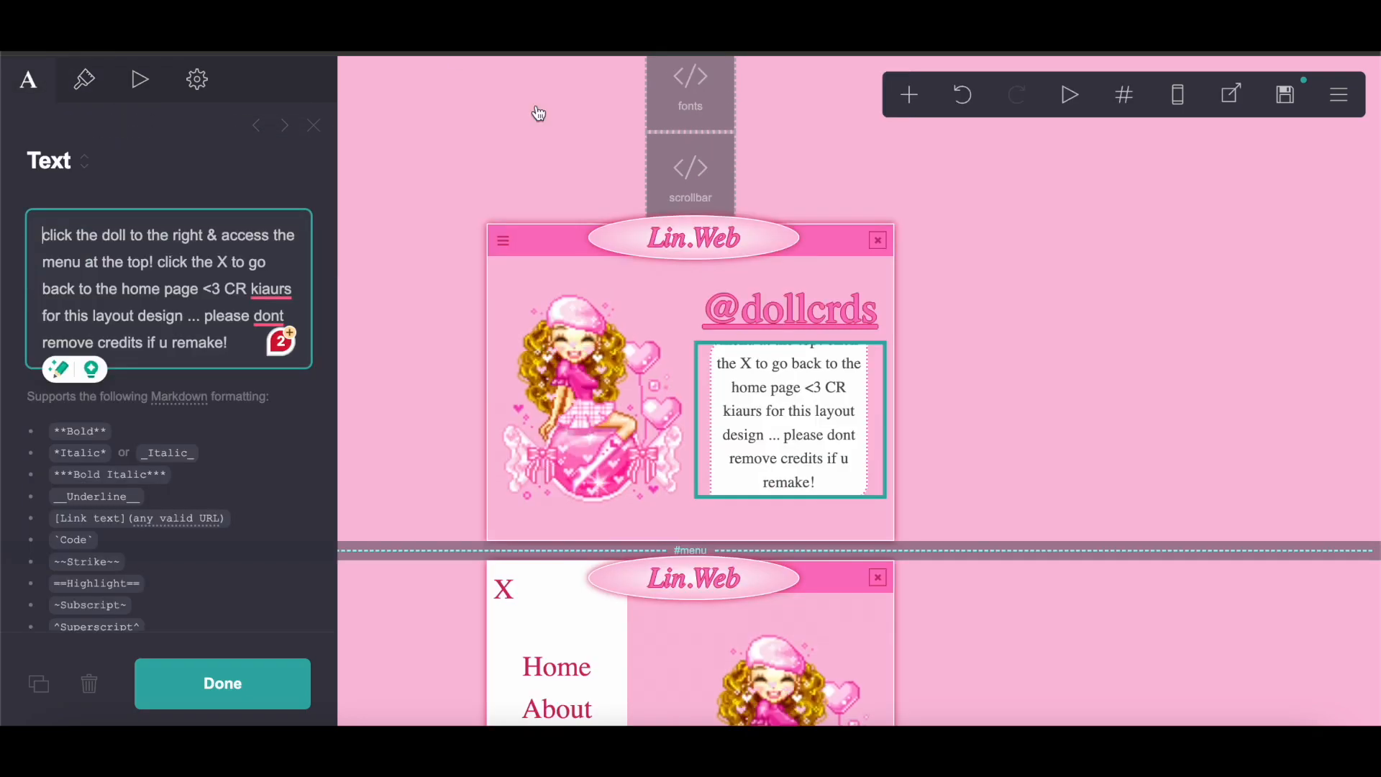
{"action": "left_click", "coordinate": [694, 238]}
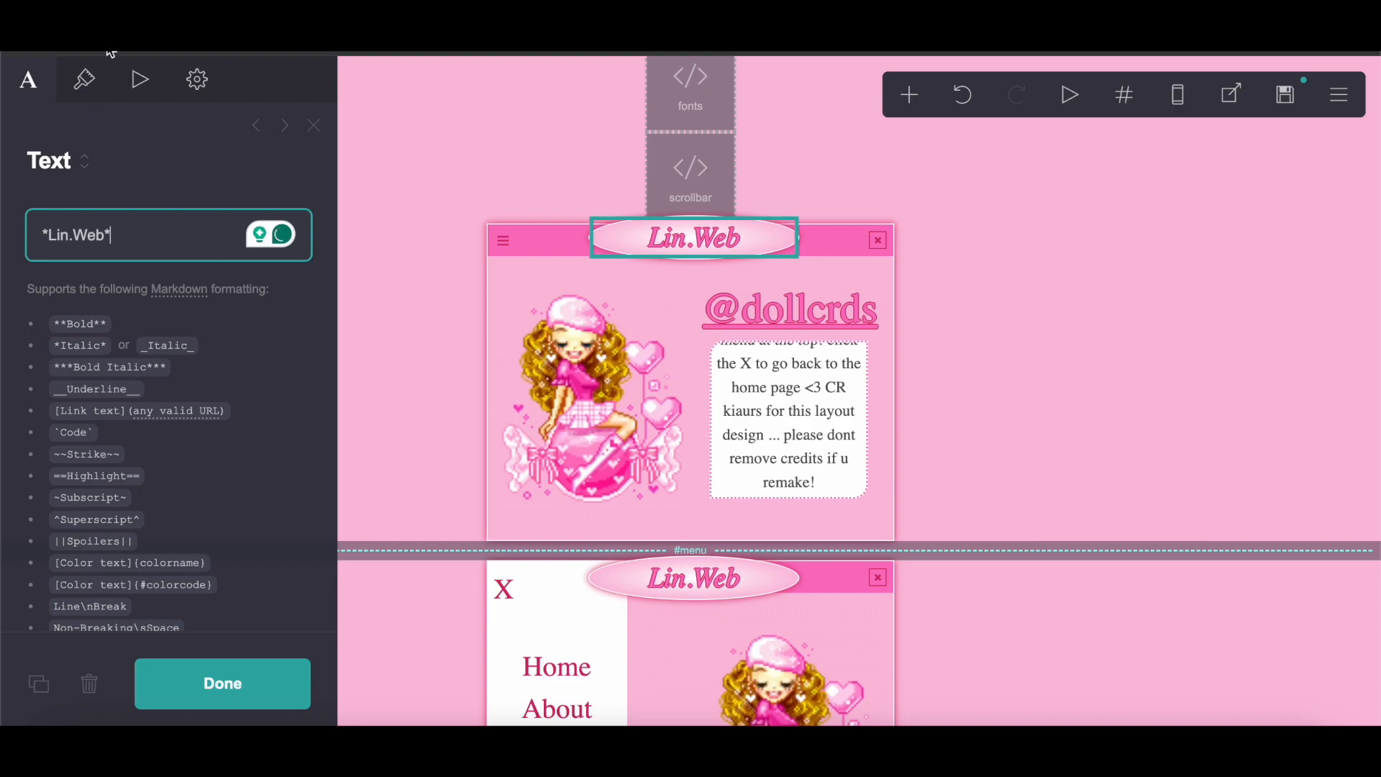
{"action": "left_click", "coordinate": [84, 79]}
{"action": "left_click", "coordinate": [171, 291]}
{"action": "right_click", "coordinate": [171, 288]}
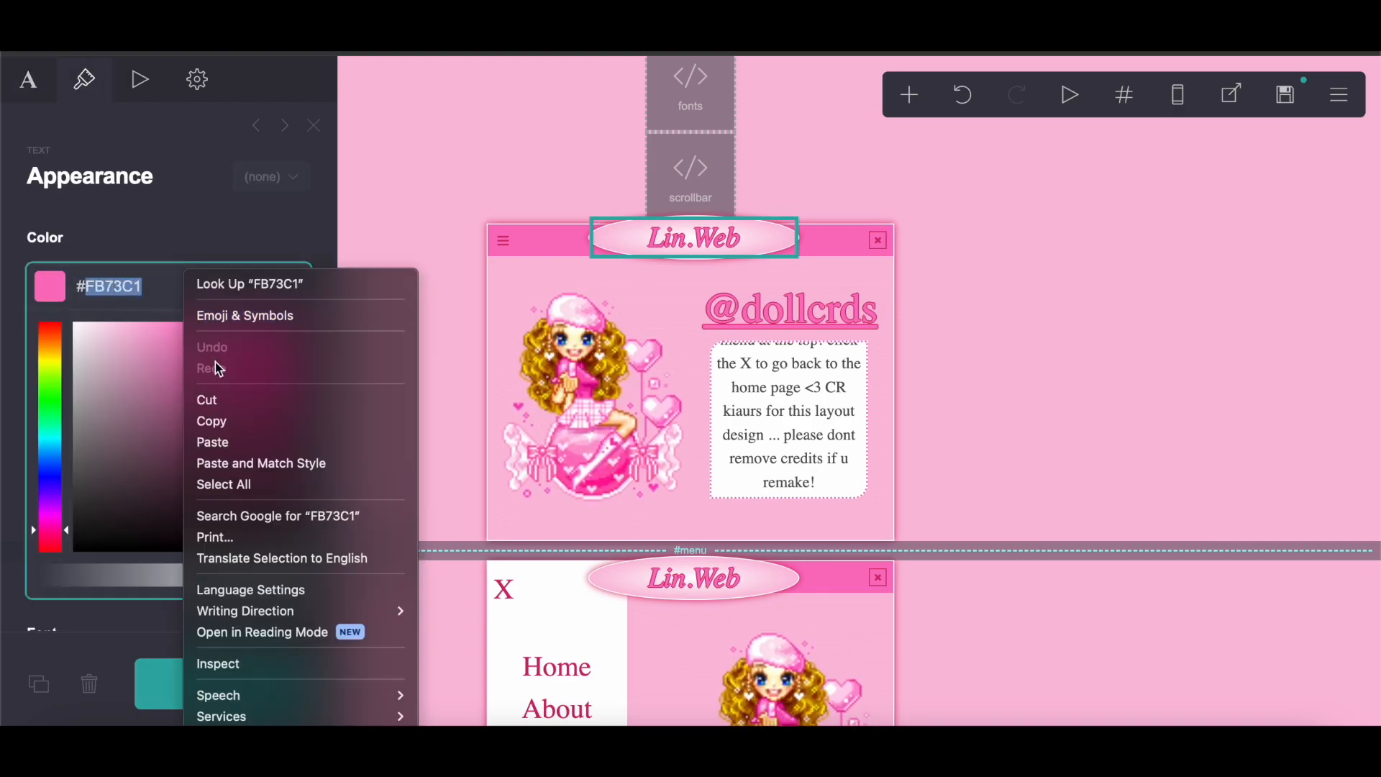
{"action": "left_click", "coordinate": [232, 420]}
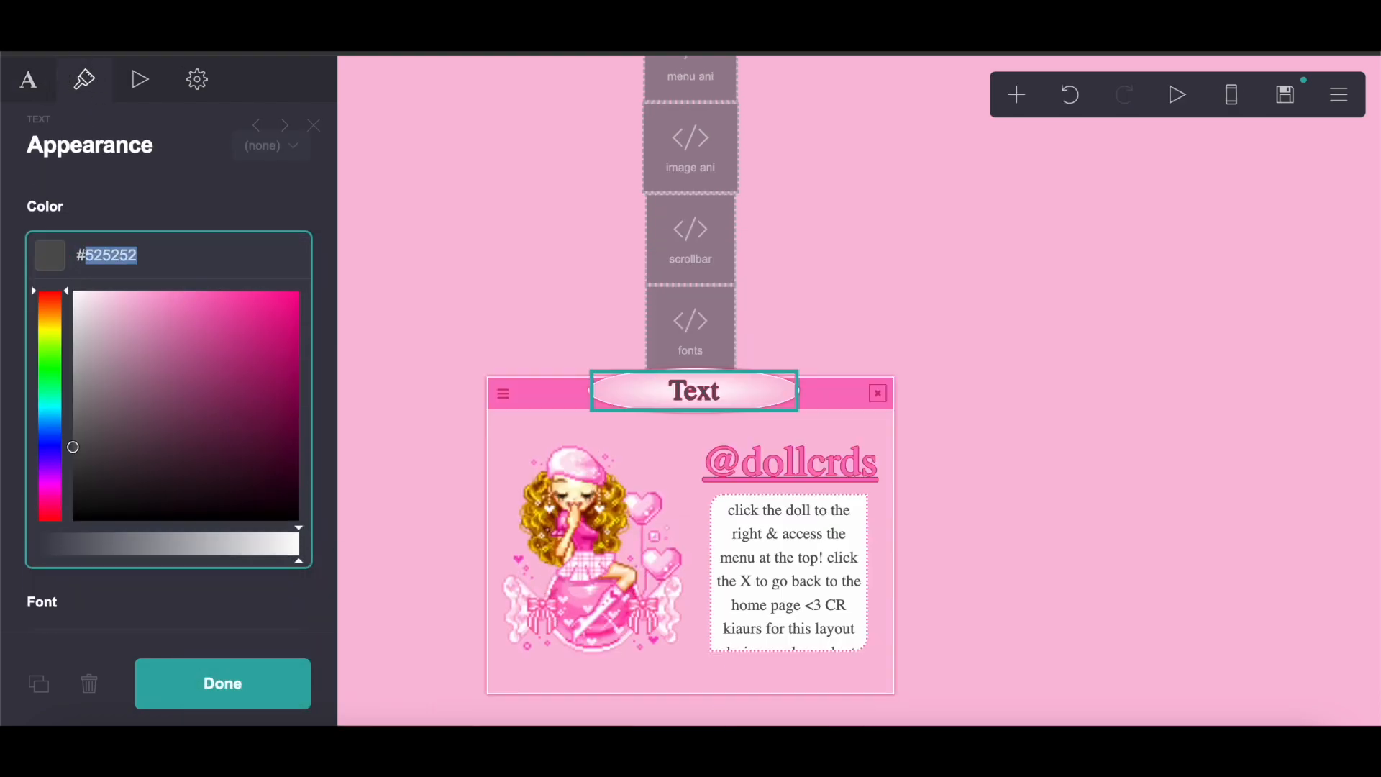
{"action": "right_click", "coordinate": [137, 257]}
{"action": "left_click", "coordinate": [177, 426]}
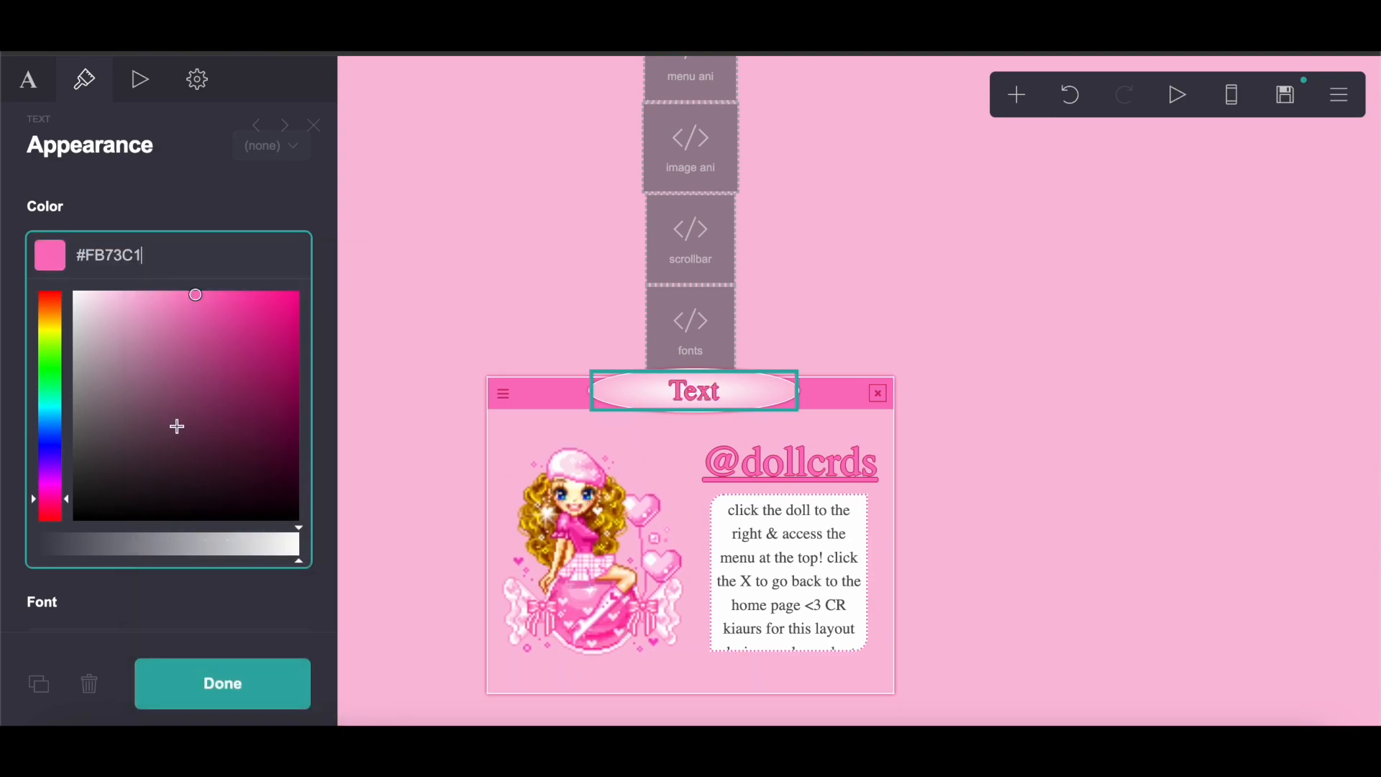
{"action": "left_click", "coordinate": [30, 93]}
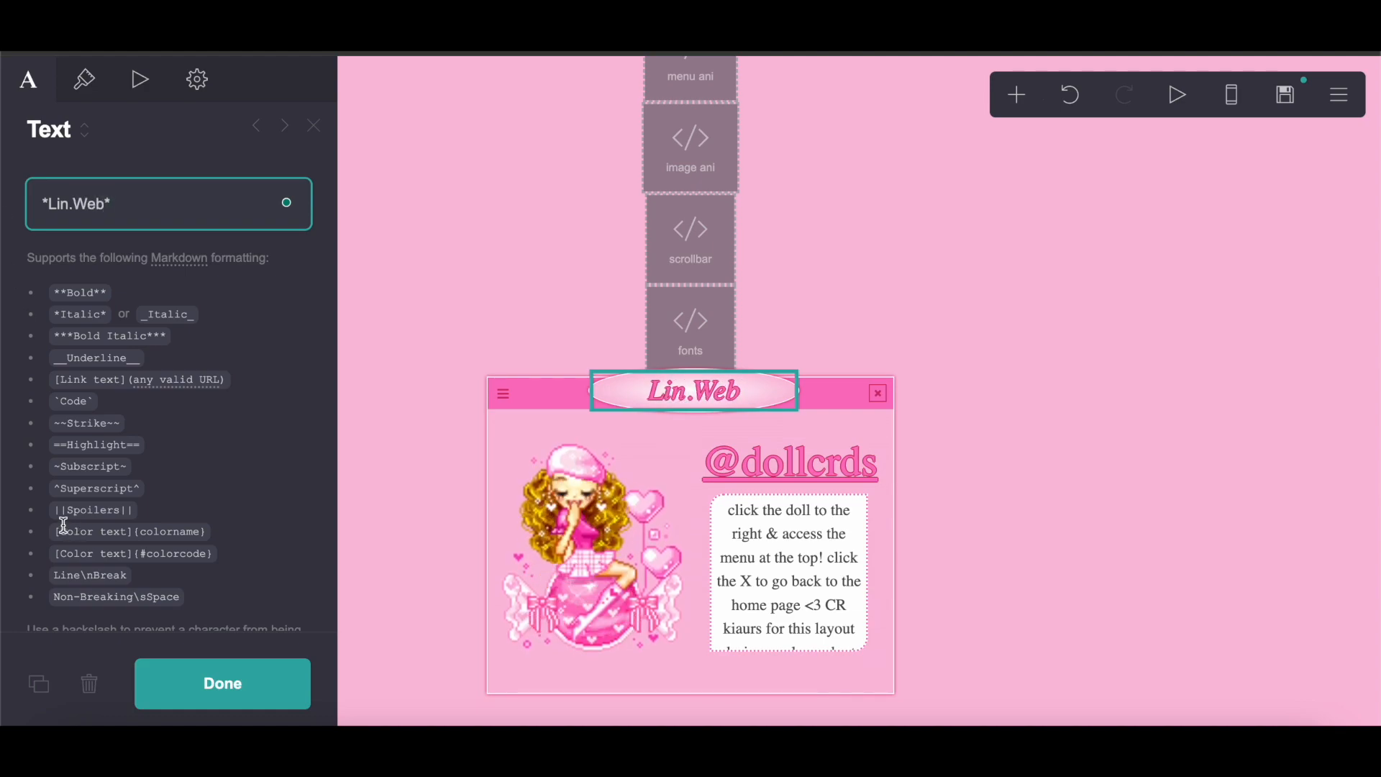
{"action": "left_click", "coordinate": [215, 701]}
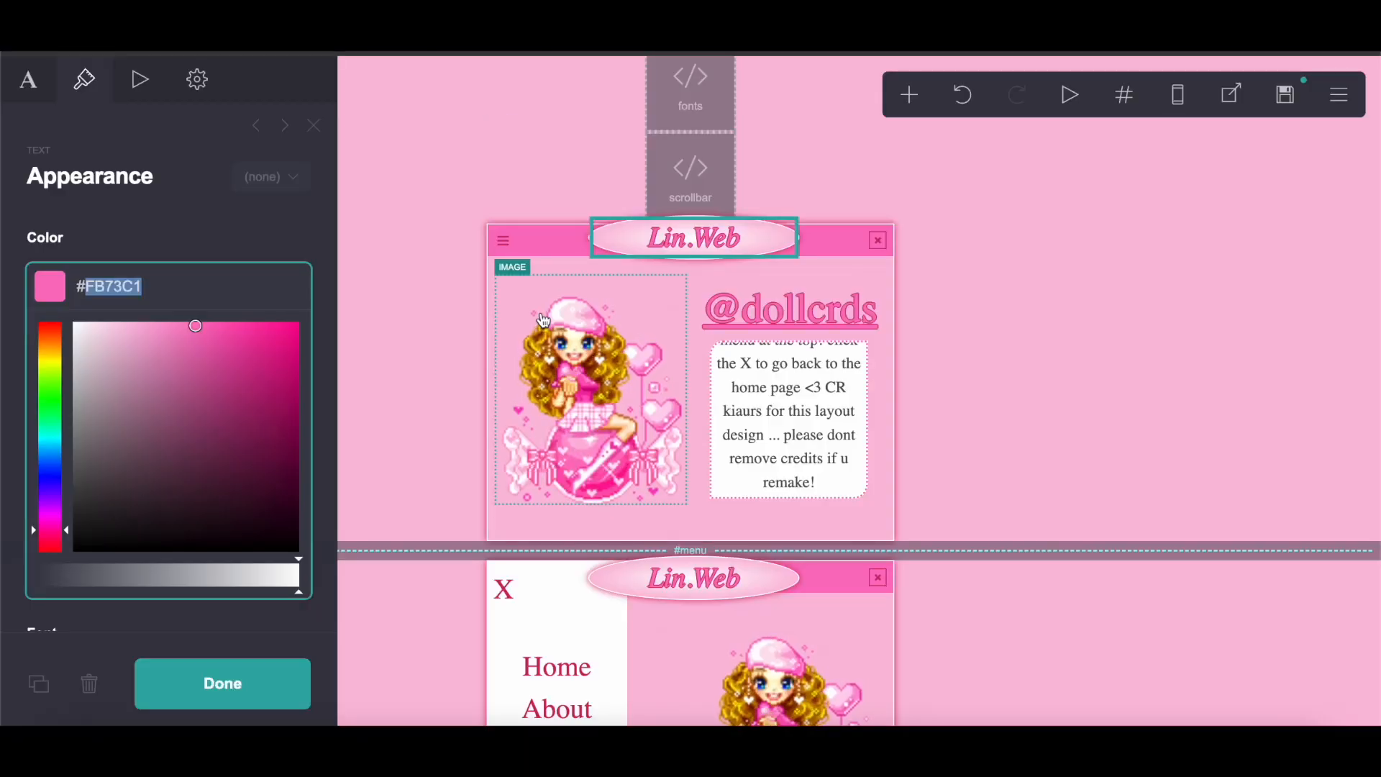
Step: Add a section break control named menu below the window
{"action": "scroll", "coordinate": [477, 487], "scroll_direction": "down", "scroll_amount": 4}
{"action": "scroll", "coordinate": [477, 488], "scroll_direction": "down", "scroll_amount": 15}
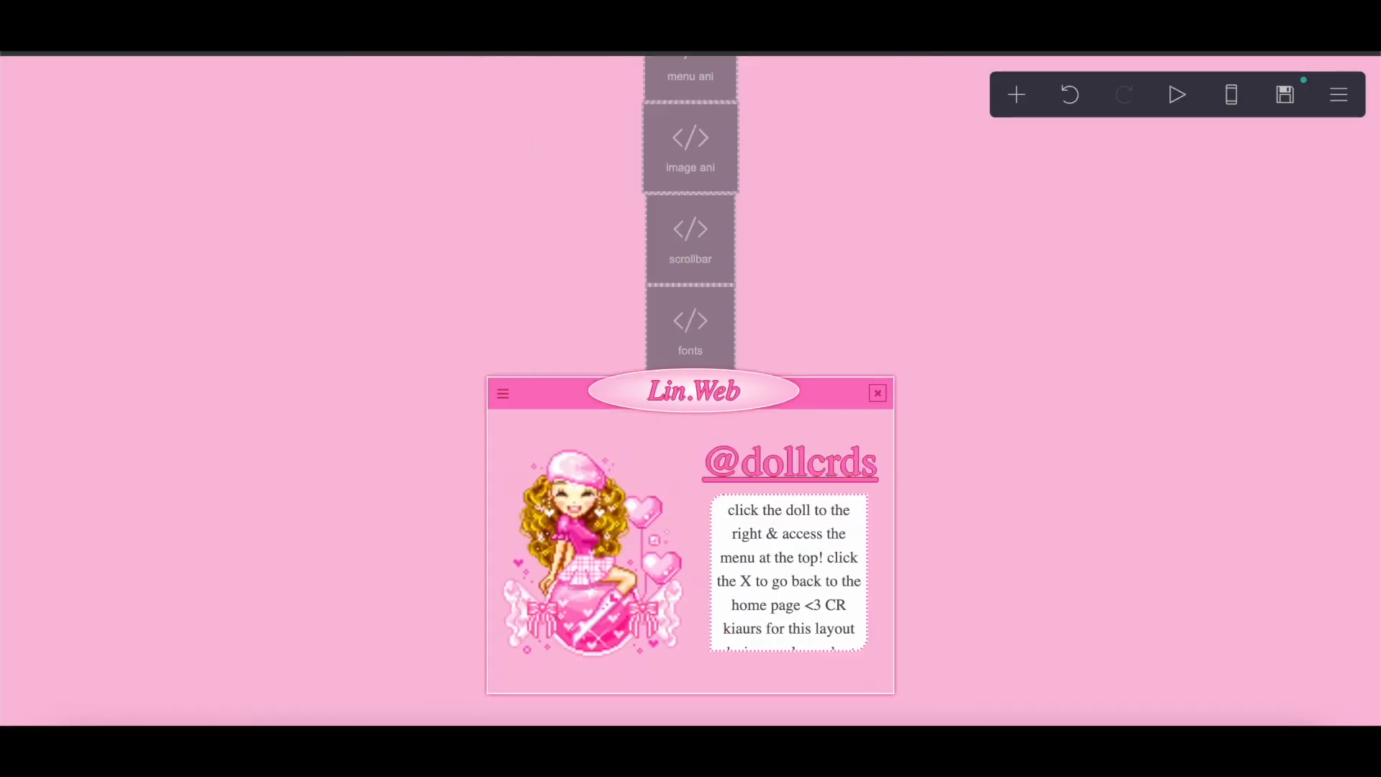
{"action": "left_click", "coordinate": [1015, 96]}
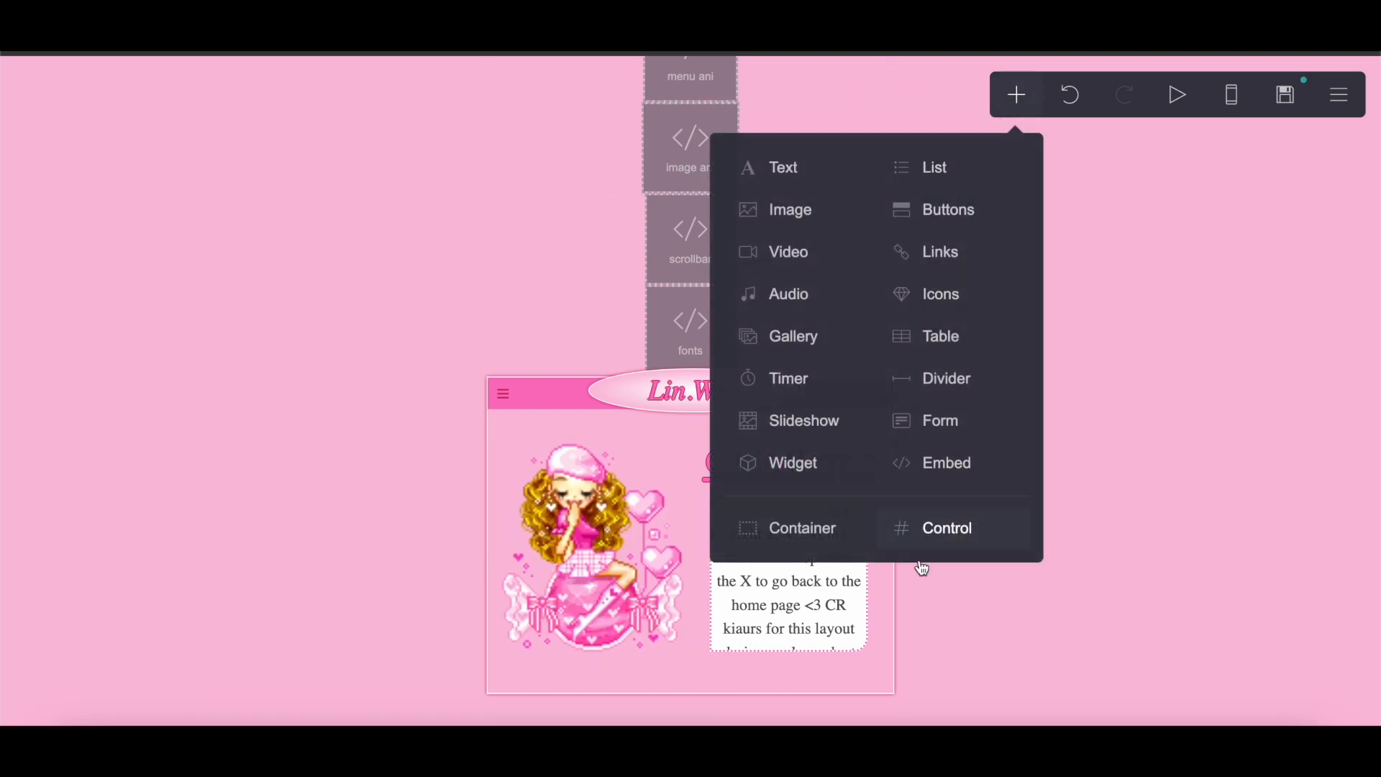
{"action": "left_click", "coordinate": [966, 537]}
{"action": "double_click", "coordinate": [175, 607]}
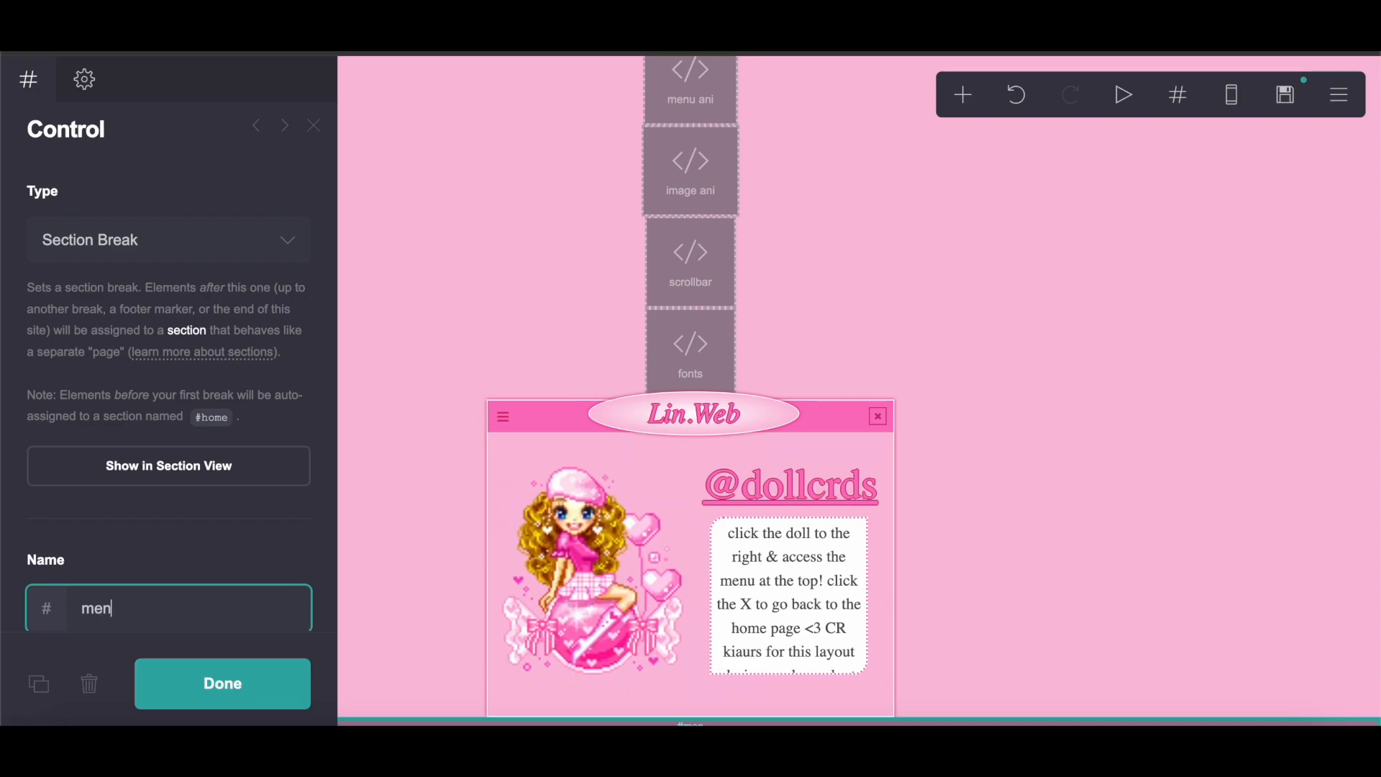
Step: Duplicate the menu section break twice, naming the copies image and one
{"action": "left_click", "coordinate": [29, 682]}
{"action": "left_click_drag", "start_coordinate": [121, 617], "coordinate": [52, 608]}
{"action": "type", "text": "imag"}
{"action": "left_click", "coordinate": [22, 689]}
{"action": "double_click", "coordinate": [132, 609]}
{"action": "type", "text": "o"}
Step: Duplicate the section break twice more, naming the copies two and three
{"action": "left_click", "coordinate": [37, 682]}
{"action": "double_click", "coordinate": [79, 608]}
{"action": "type", "text": "t"}
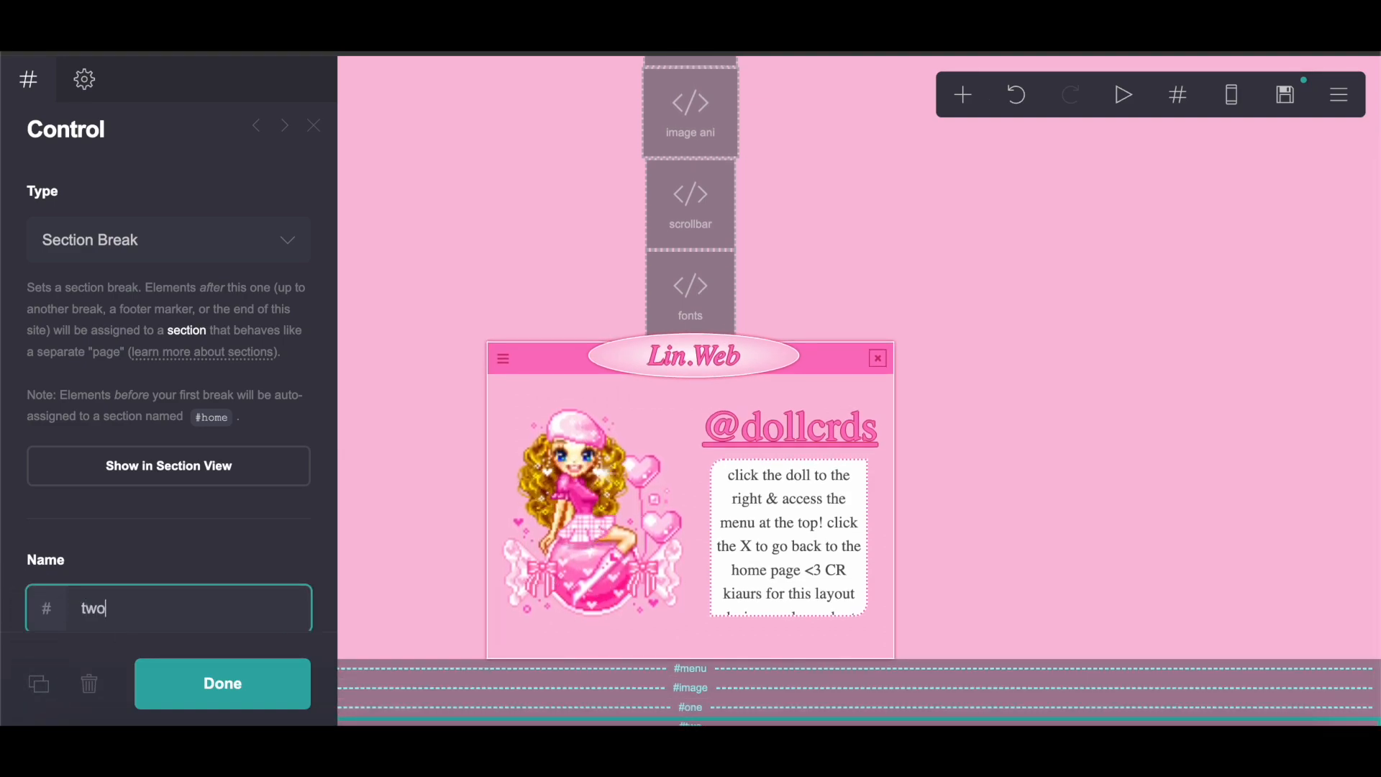
{"action": "left_click", "coordinate": [43, 703]}
{"action": "double_click", "coordinate": [75, 603]}
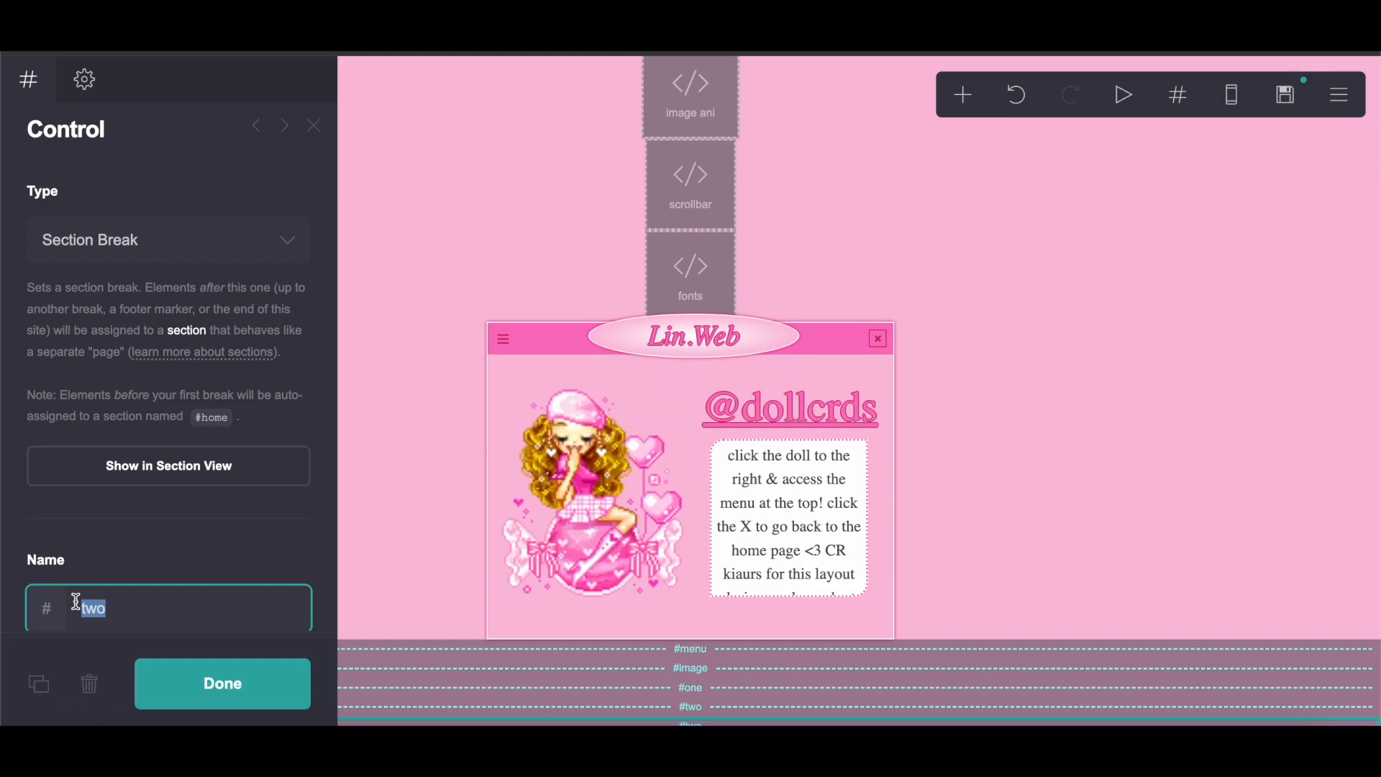
{"action": "type", "text": "thre"}
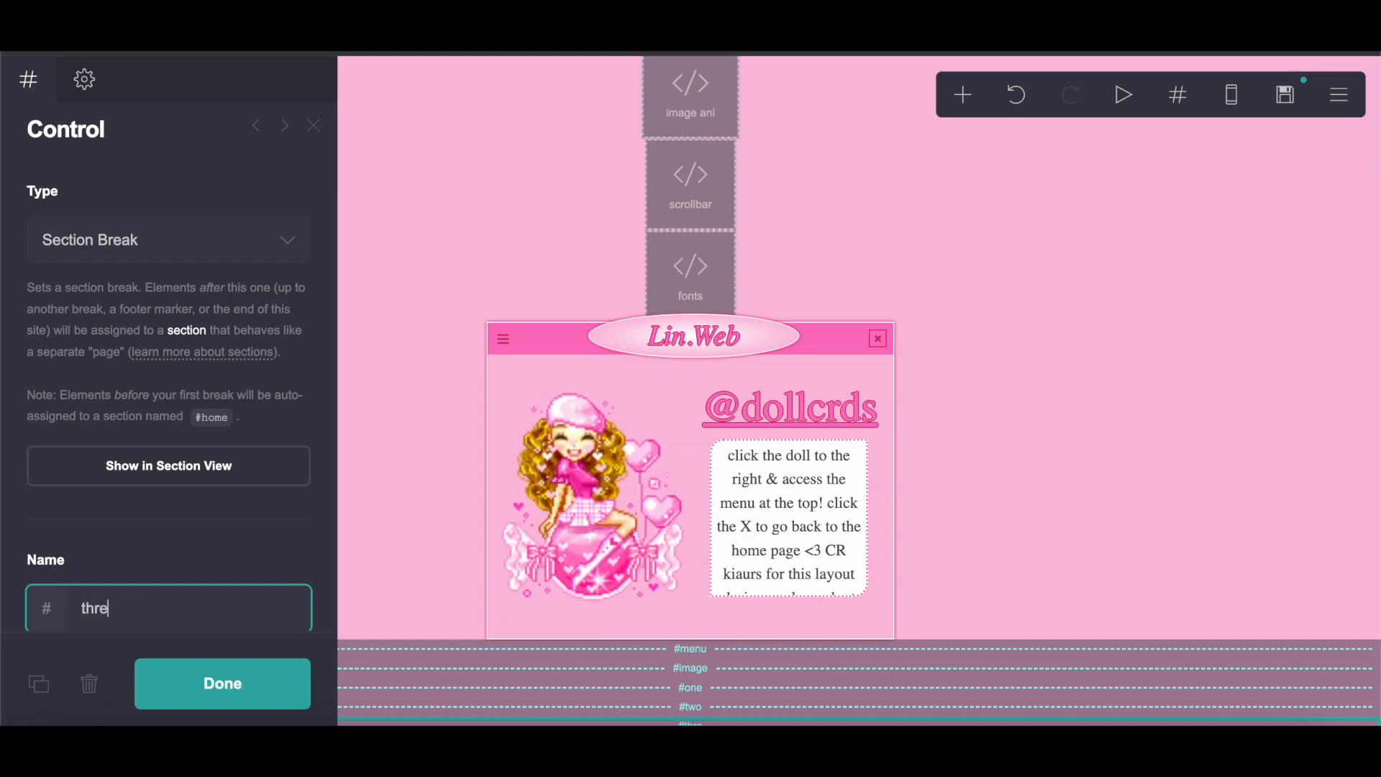
{"action": "type", "text": "e"}
{"action": "left_click", "coordinate": [191, 679]}
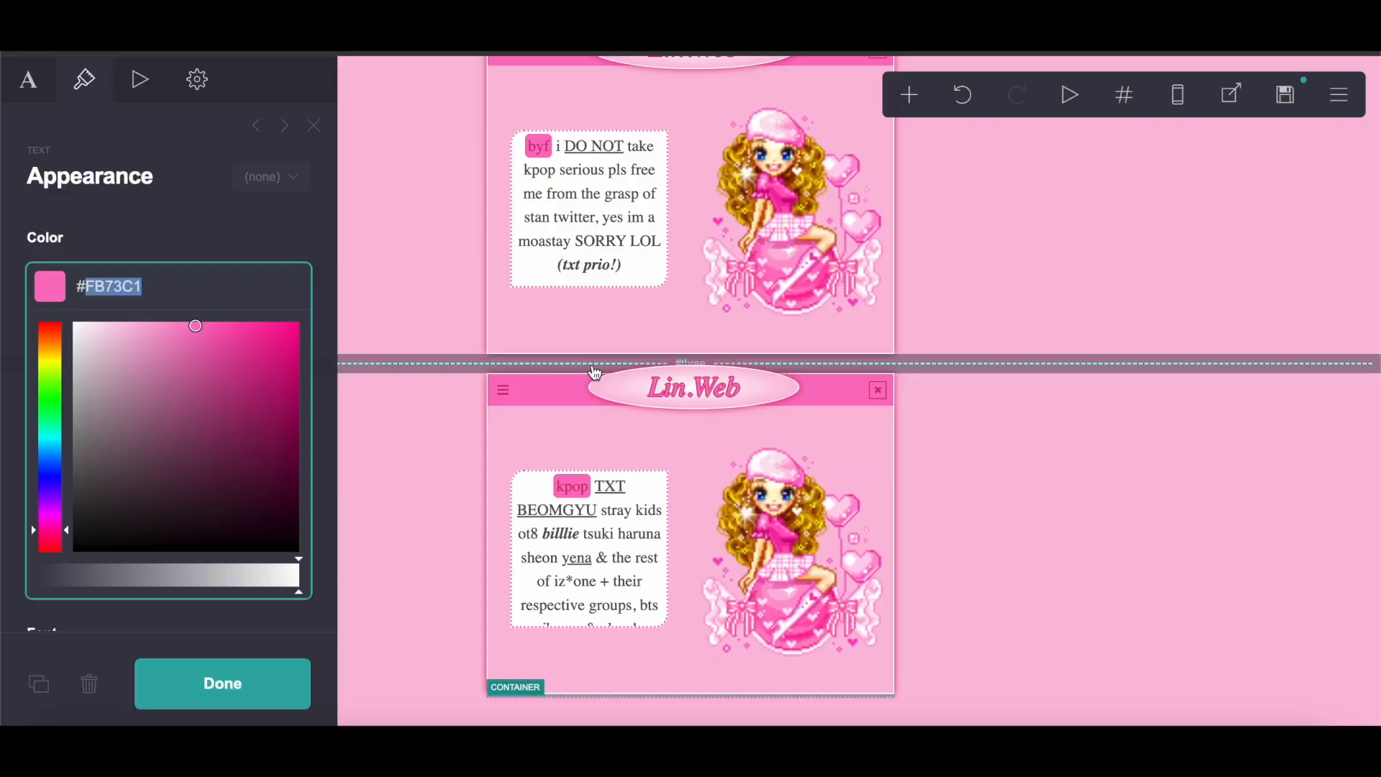
Step: Duplicate the home window container and move the copy between the #menu and #image section breaks
{"action": "scroll", "coordinate": [595, 379], "scroll_direction": "up", "scroll_amount": 5}
{"action": "scroll", "coordinate": [595, 379], "scroll_direction": "down", "scroll_amount": 3}
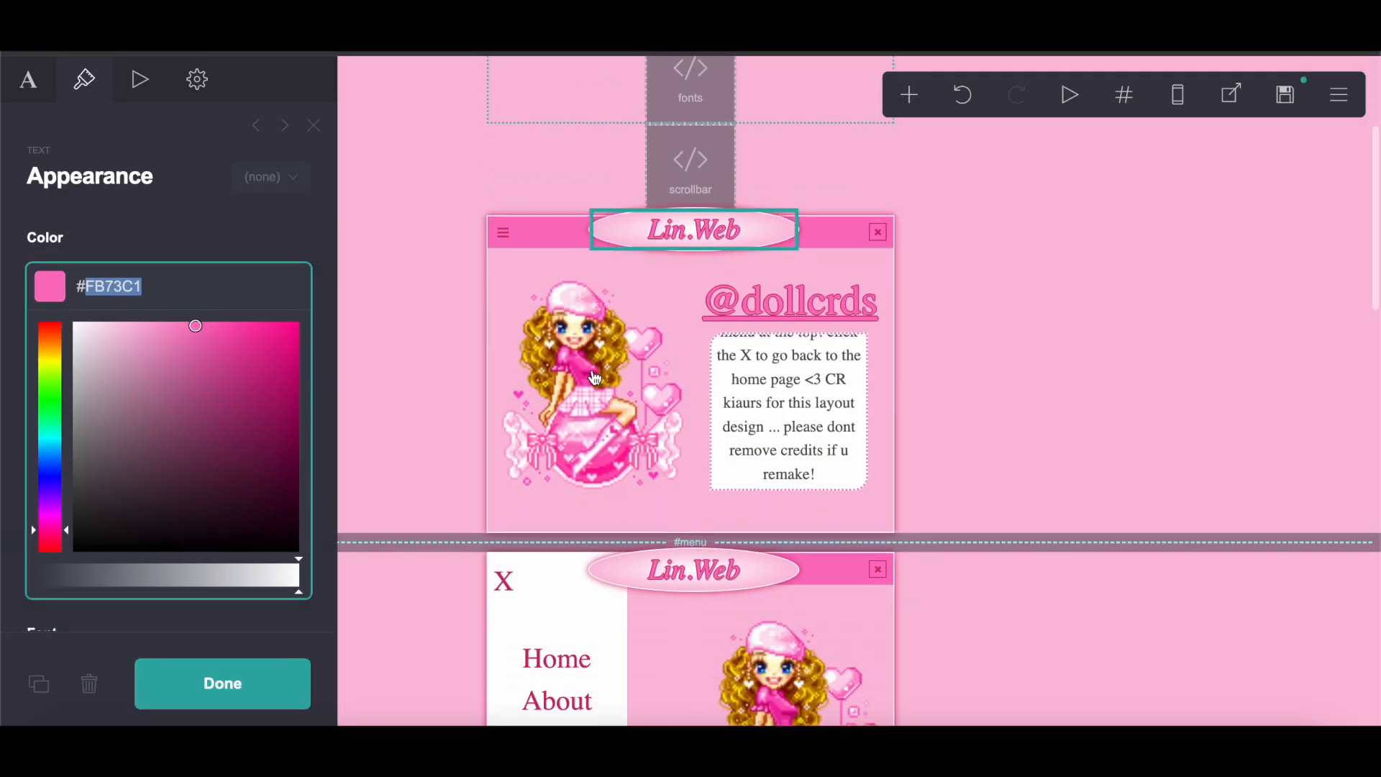
{"action": "scroll", "coordinate": [595, 379], "scroll_direction": "down", "scroll_amount": 4}
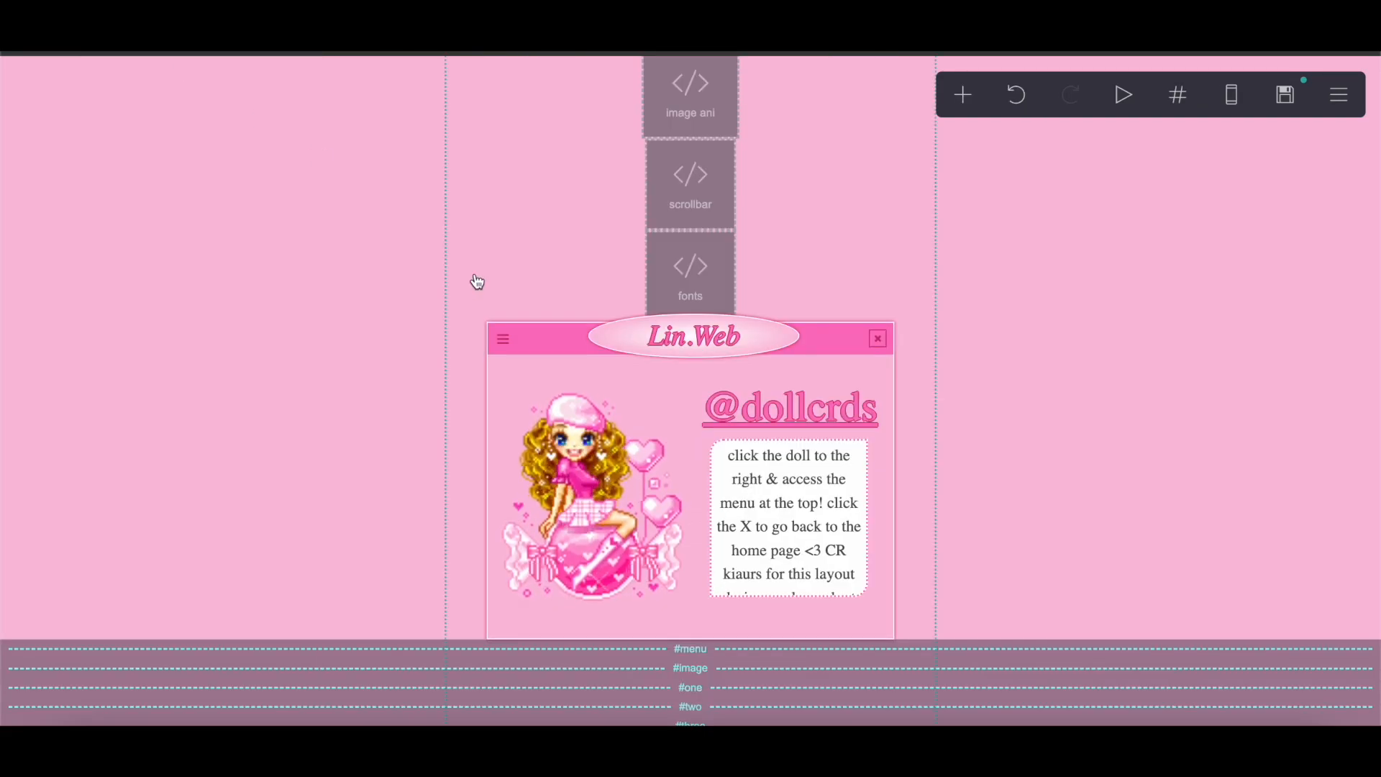
{"action": "left_click", "coordinate": [493, 325]}
{"action": "left_click", "coordinate": [38, 683]}
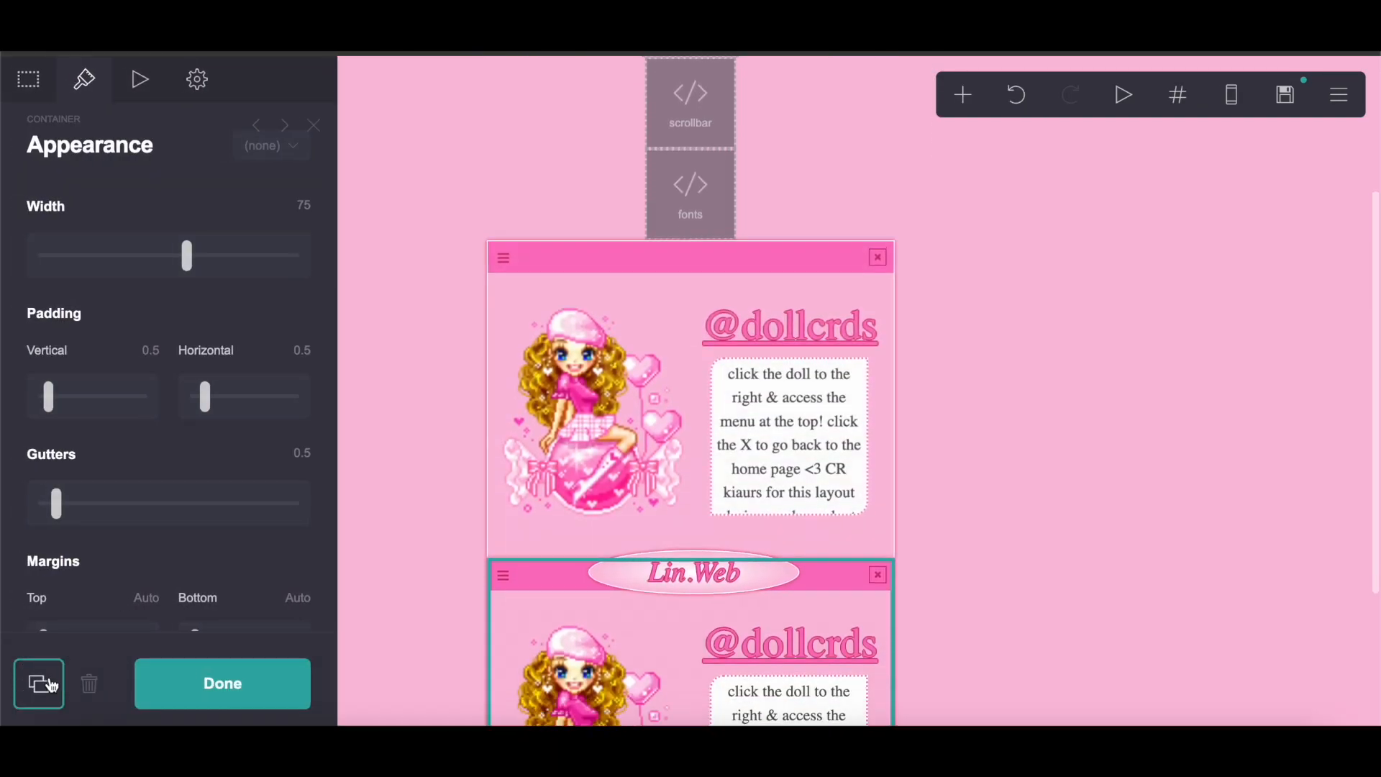
{"action": "left_click_drag", "start_coordinate": [493, 331], "coordinate": [694, 654]}
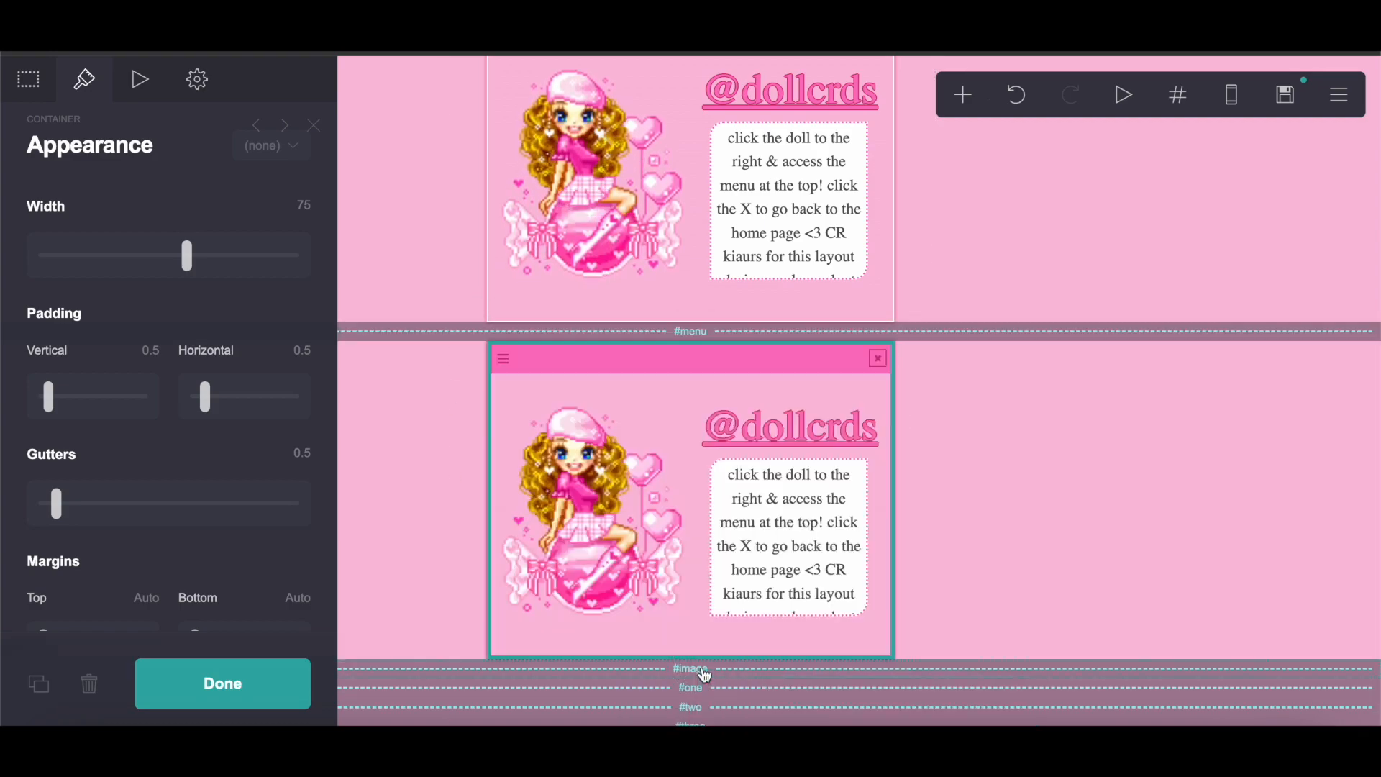
{"action": "left_click", "coordinate": [776, 435]}
{"action": "left_click", "coordinate": [90, 687]}
{"action": "left_click", "coordinate": [796, 450]}
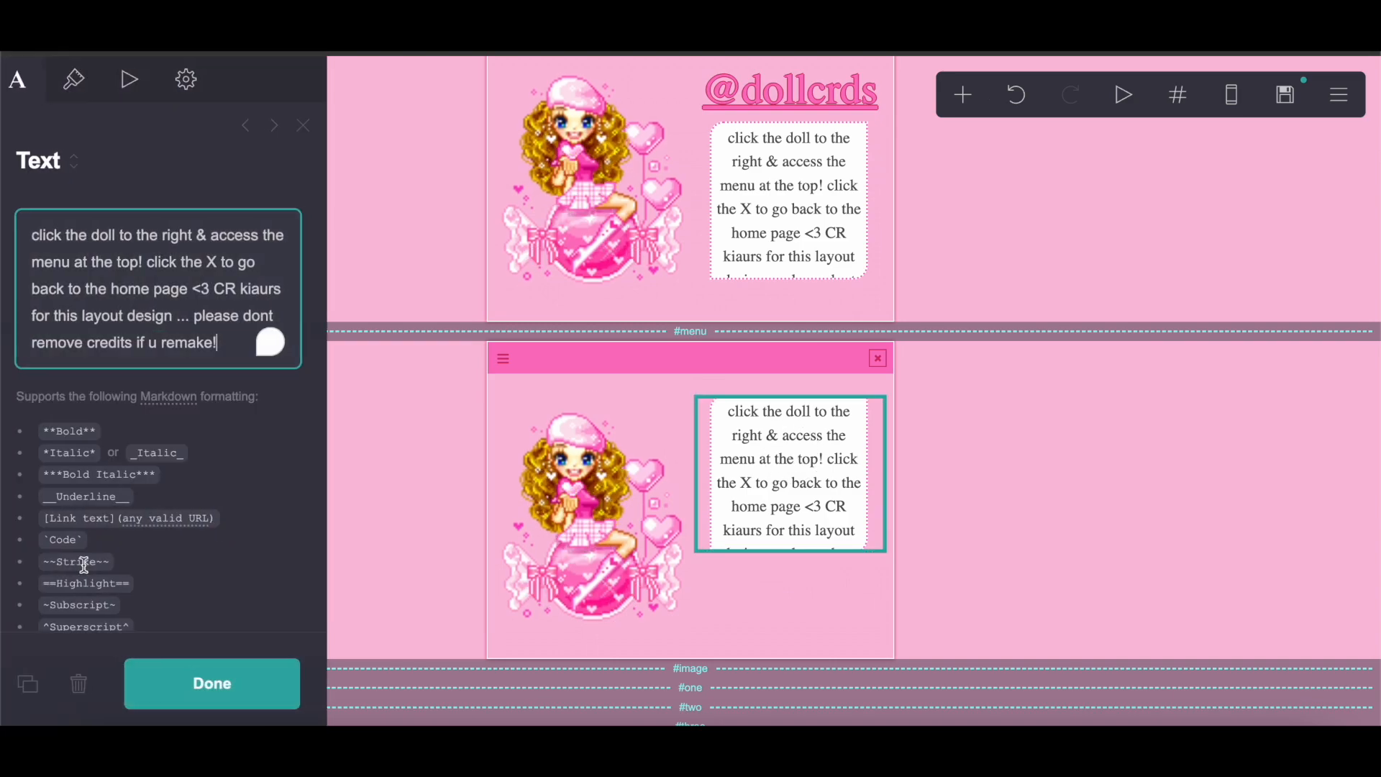
{"action": "left_click", "coordinate": [79, 683]}
{"action": "left_click_drag", "start_coordinate": [596, 503], "coordinate": [809, 630]}
Step: Duplicate the oval Lin.Web container and move the copy directly after the window in the #menu section
{"action": "scroll", "coordinate": [953, 611], "scroll_direction": "up", "scroll_amount": 3}
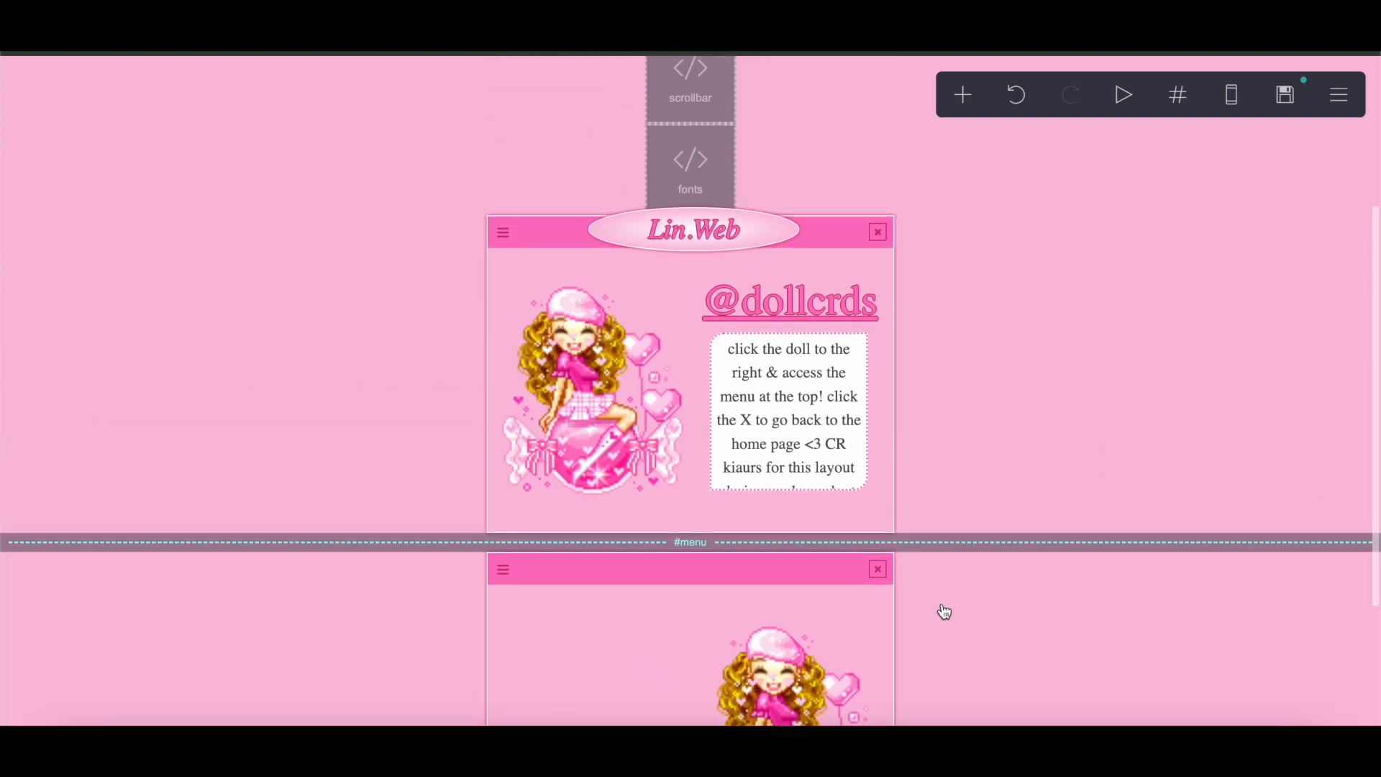
{"action": "left_click", "coordinate": [802, 234]}
{"action": "left_click", "coordinate": [39, 694]}
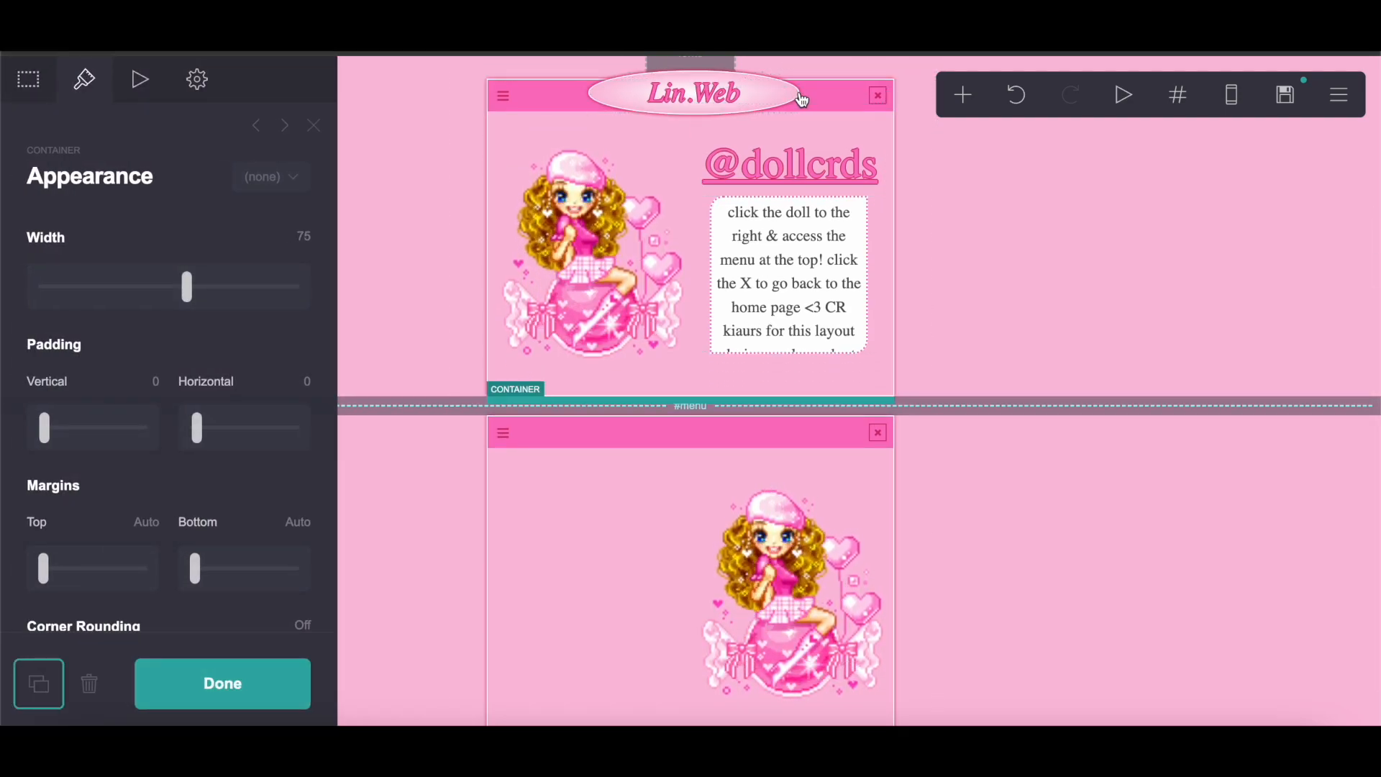
{"action": "left_click", "coordinate": [839, 101]}
{"action": "left_click_drag", "start_coordinate": [836, 99], "coordinate": [681, 657]}
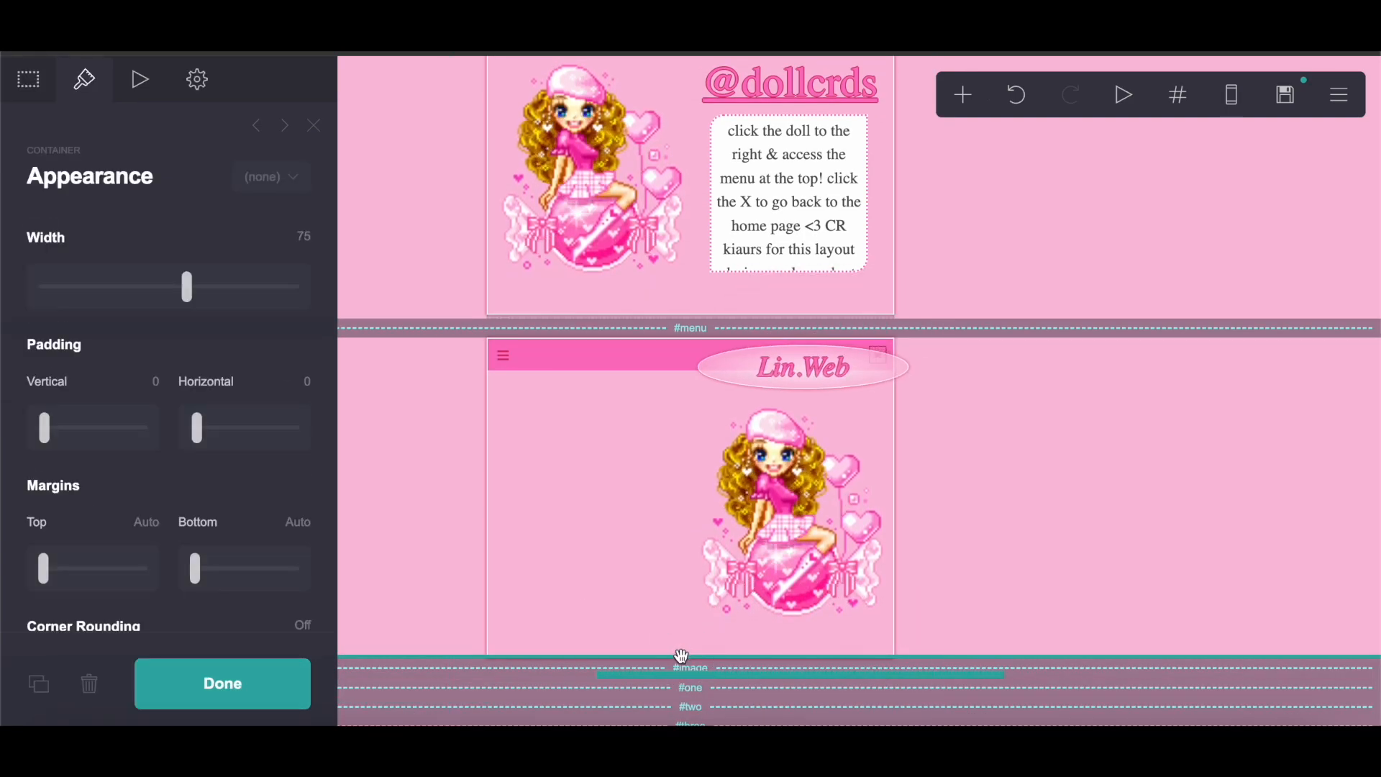
Step: Set the drop shadow blur of the home section's oval Lin.Web container to 0.5
{"action": "scroll", "coordinate": [287, 542], "scroll_direction": "down", "scroll_amount": 5}
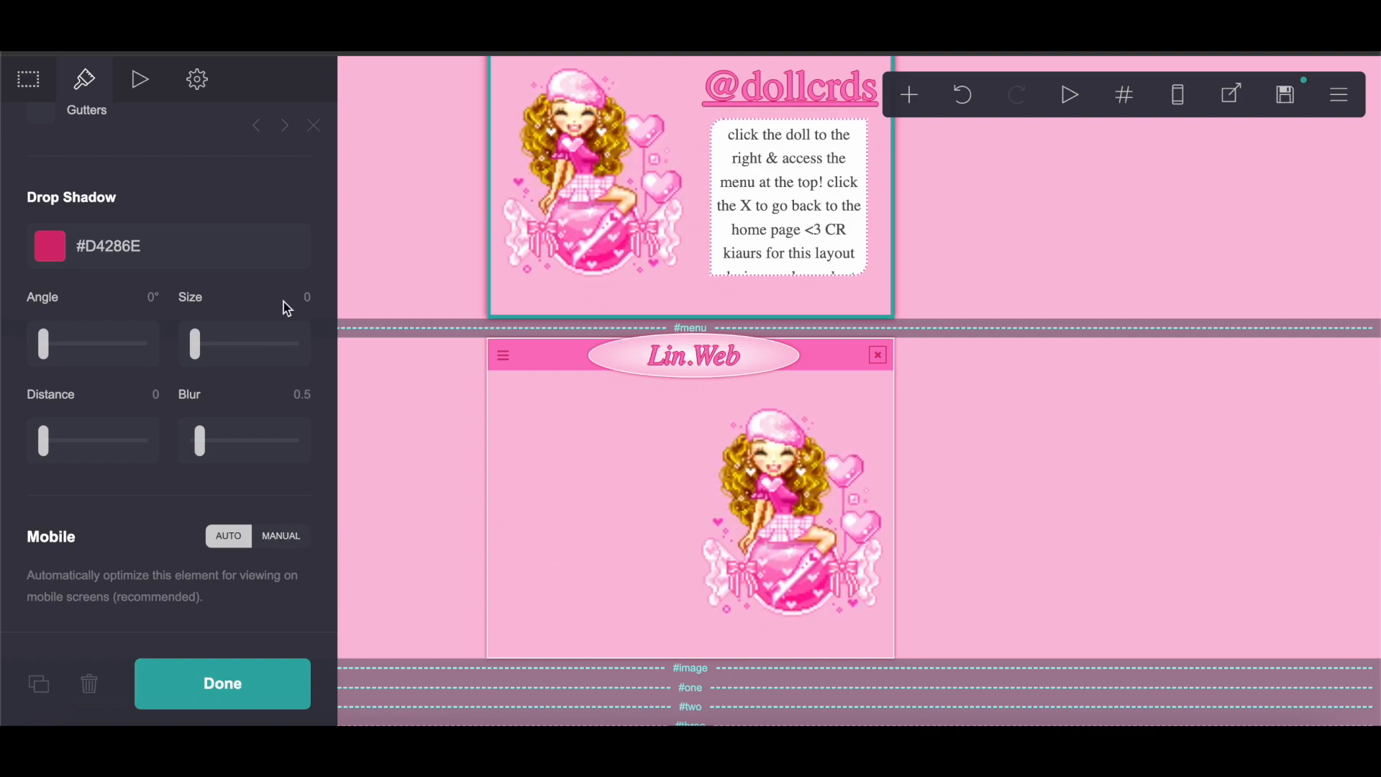
{"action": "scroll", "coordinate": [311, 402], "scroll_direction": "up", "scroll_amount": 1}
{"action": "scroll", "coordinate": [299, 456], "scroll_direction": "up", "scroll_amount": 3}
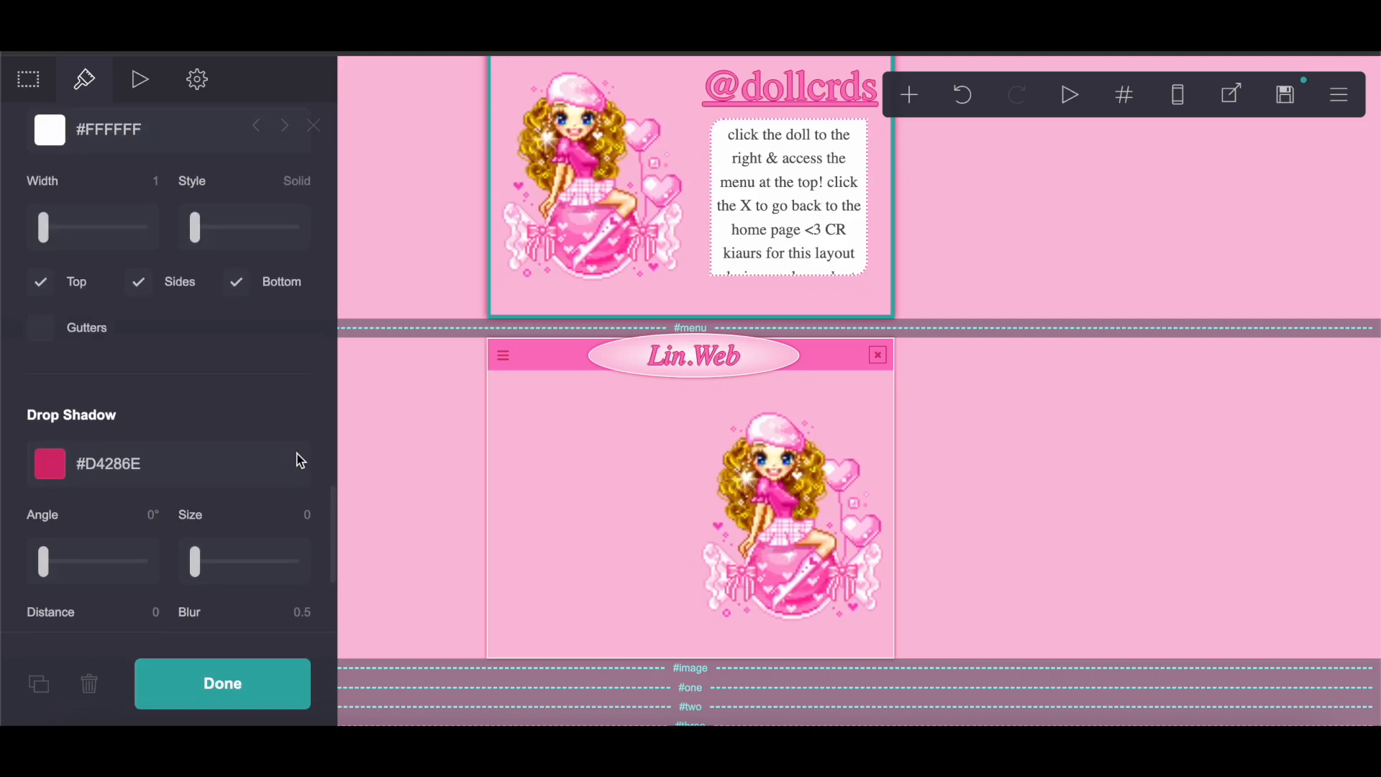
{"action": "scroll", "coordinate": [309, 593], "scroll_direction": "up", "scroll_amount": 10}
{"action": "scroll", "coordinate": [573, 386], "scroll_direction": "up", "scroll_amount": 5}
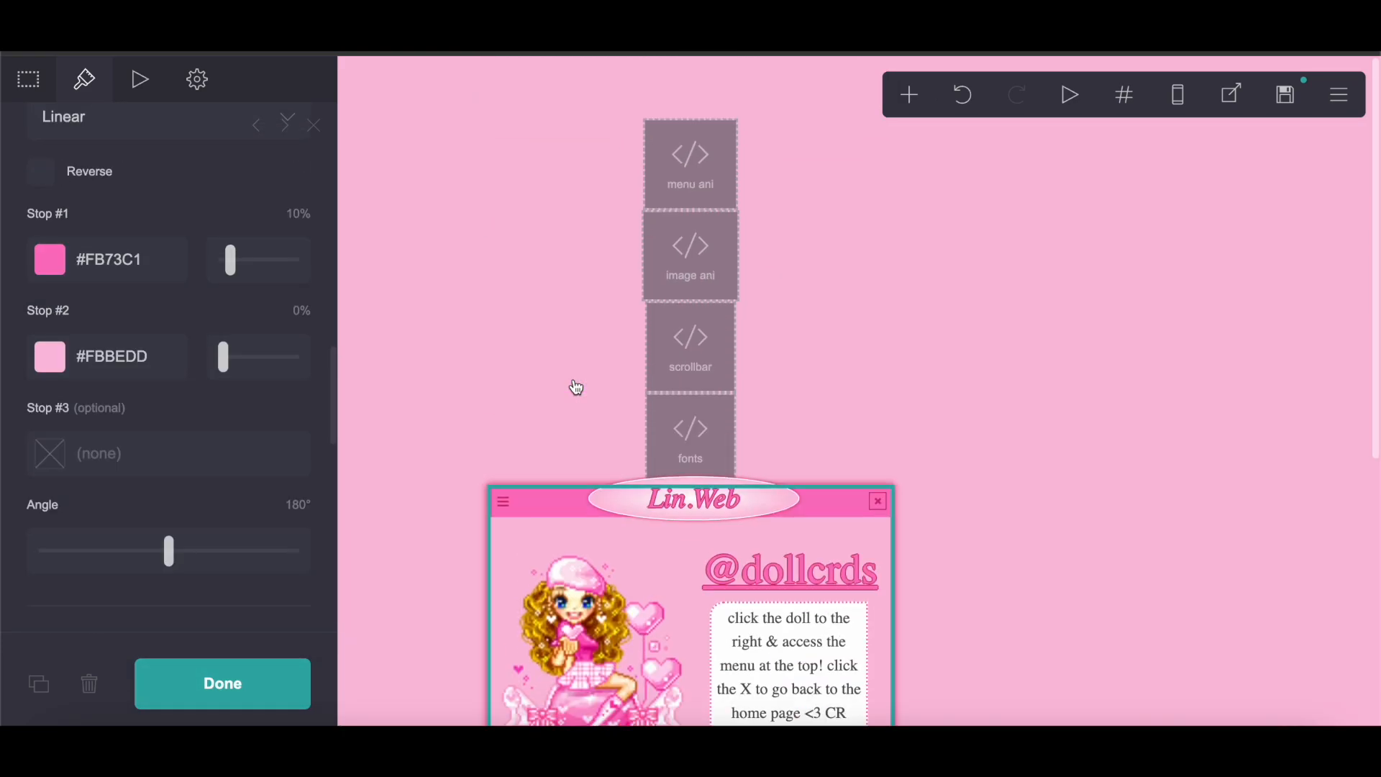
{"action": "left_click", "coordinate": [799, 485]}
{"action": "left_click", "coordinate": [256, 660]}
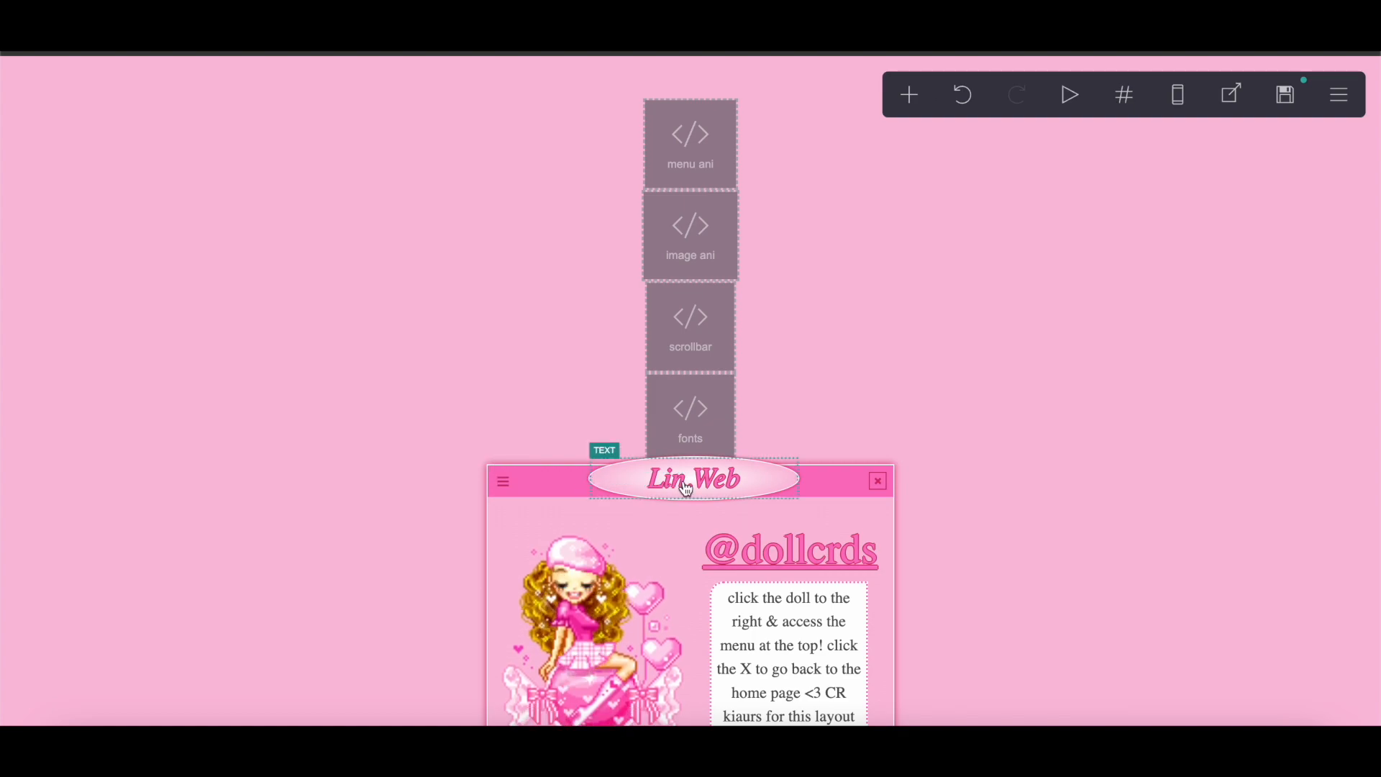
{"action": "left_click", "coordinate": [800, 484]}
{"action": "scroll", "coordinate": [240, 398], "scroll_direction": "down", "scroll_amount": 10}
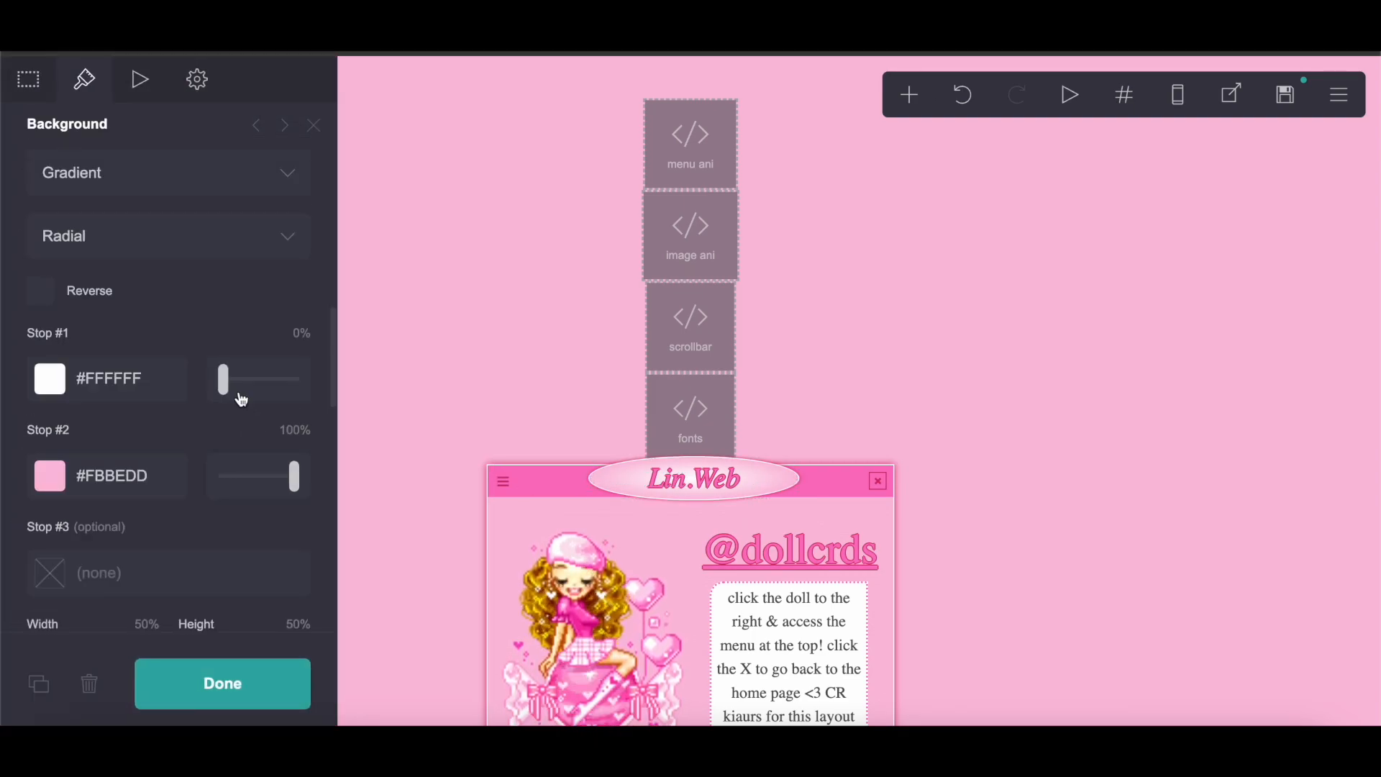
{"action": "left_click", "coordinate": [308, 382]}
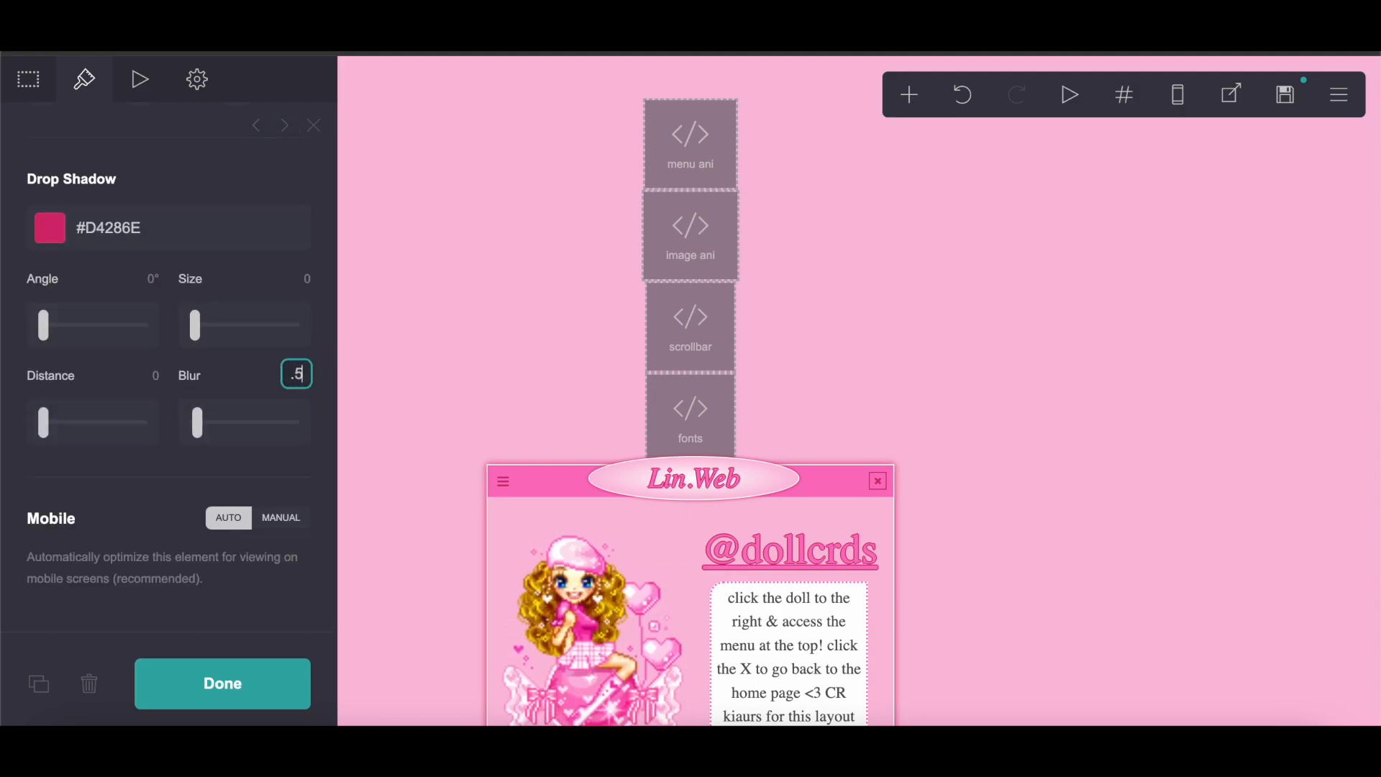
Step: Set the drop shadow blur of the #menu section's oval Lin.Web container to 0.5
{"action": "scroll", "coordinate": [715, 375], "scroll_direction": "down", "scroll_amount": 6}
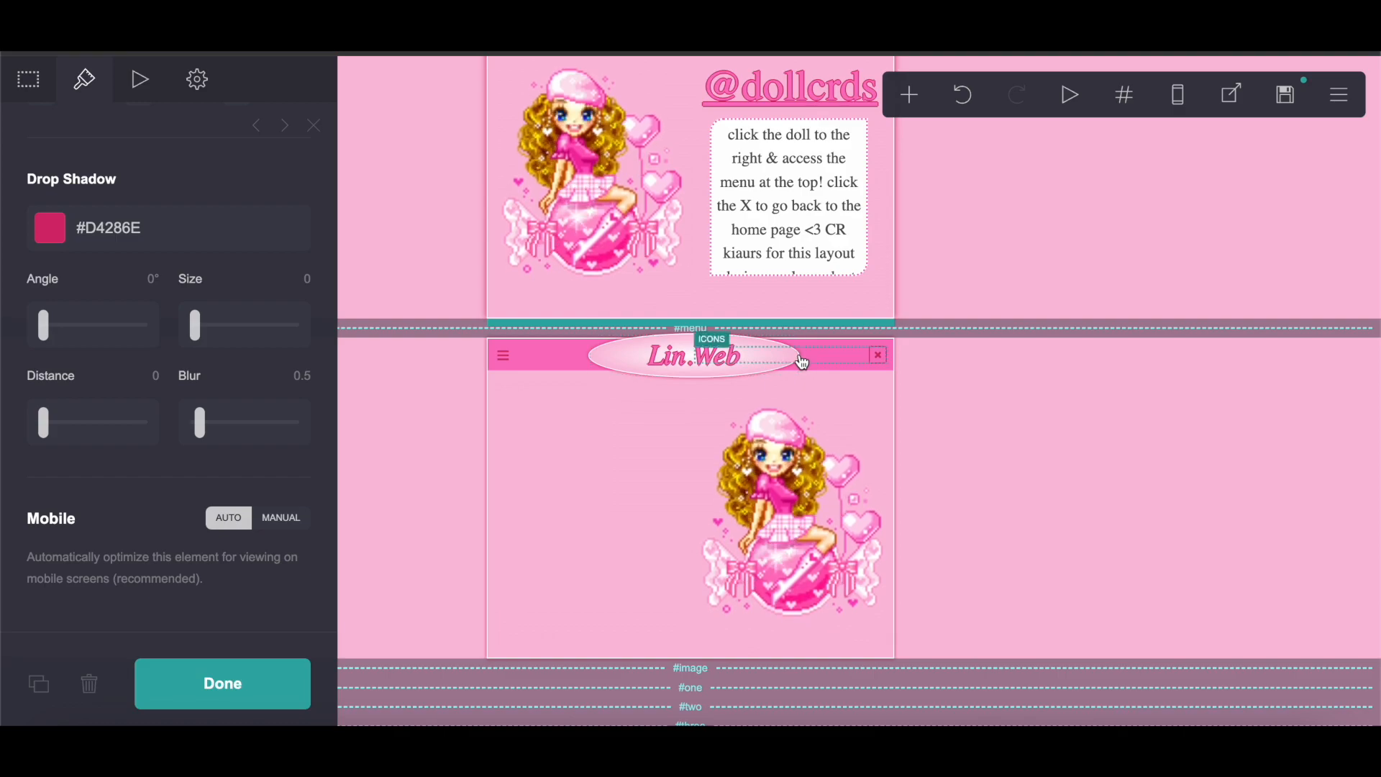
{"action": "left_click", "coordinate": [626, 394]}
{"action": "scroll", "coordinate": [98, 534], "scroll_direction": "down", "scroll_amount": 7}
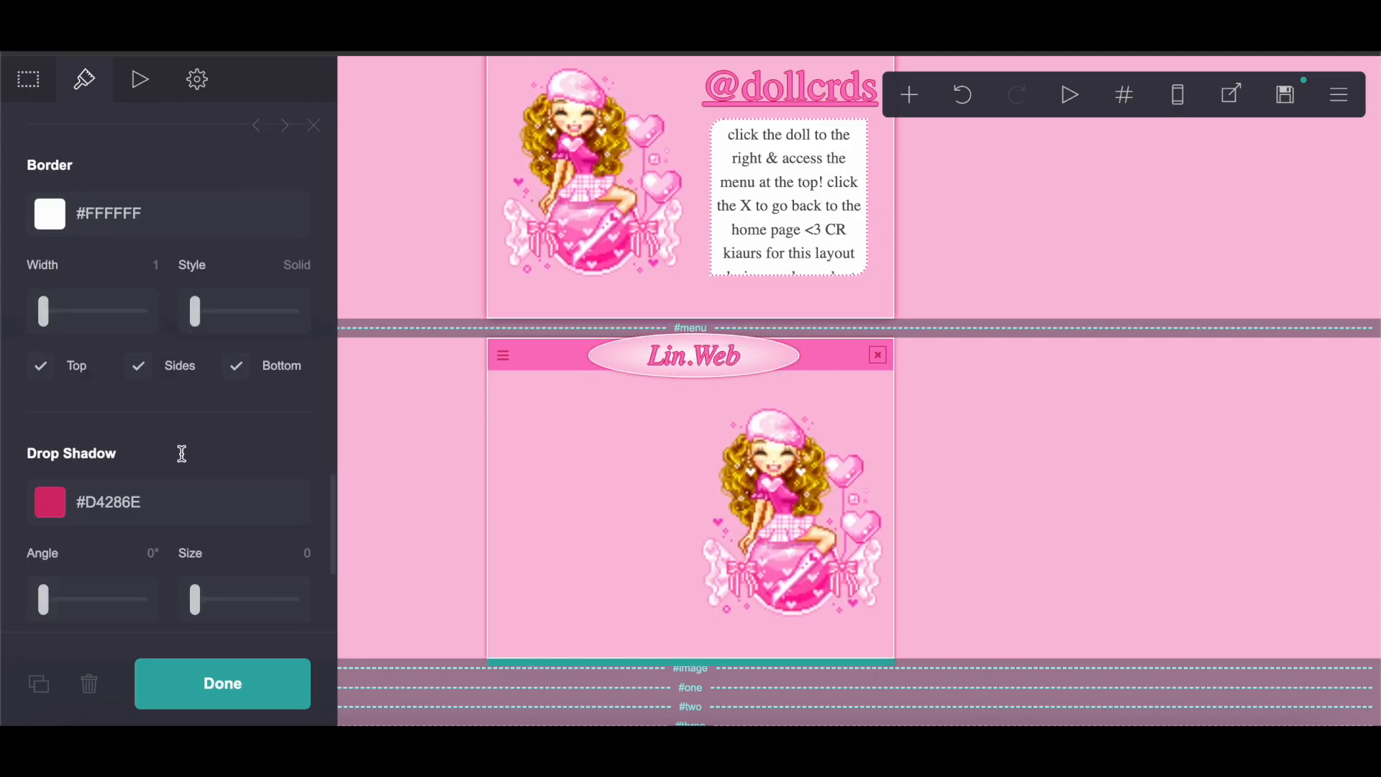
{"action": "scroll", "coordinate": [265, 507], "scroll_direction": "down", "scroll_amount": 4}
{"action": "left_click", "coordinate": [302, 375]}
{"action": "type", "text": "0.5"}
{"action": "key", "text": "Return"}
Step: Set the drop shadow blur of the #menu section's window container to 0.5
{"action": "left_click", "coordinate": [530, 466]}
{"action": "scroll", "coordinate": [166, 471], "scroll_direction": "down", "scroll_amount": 7}
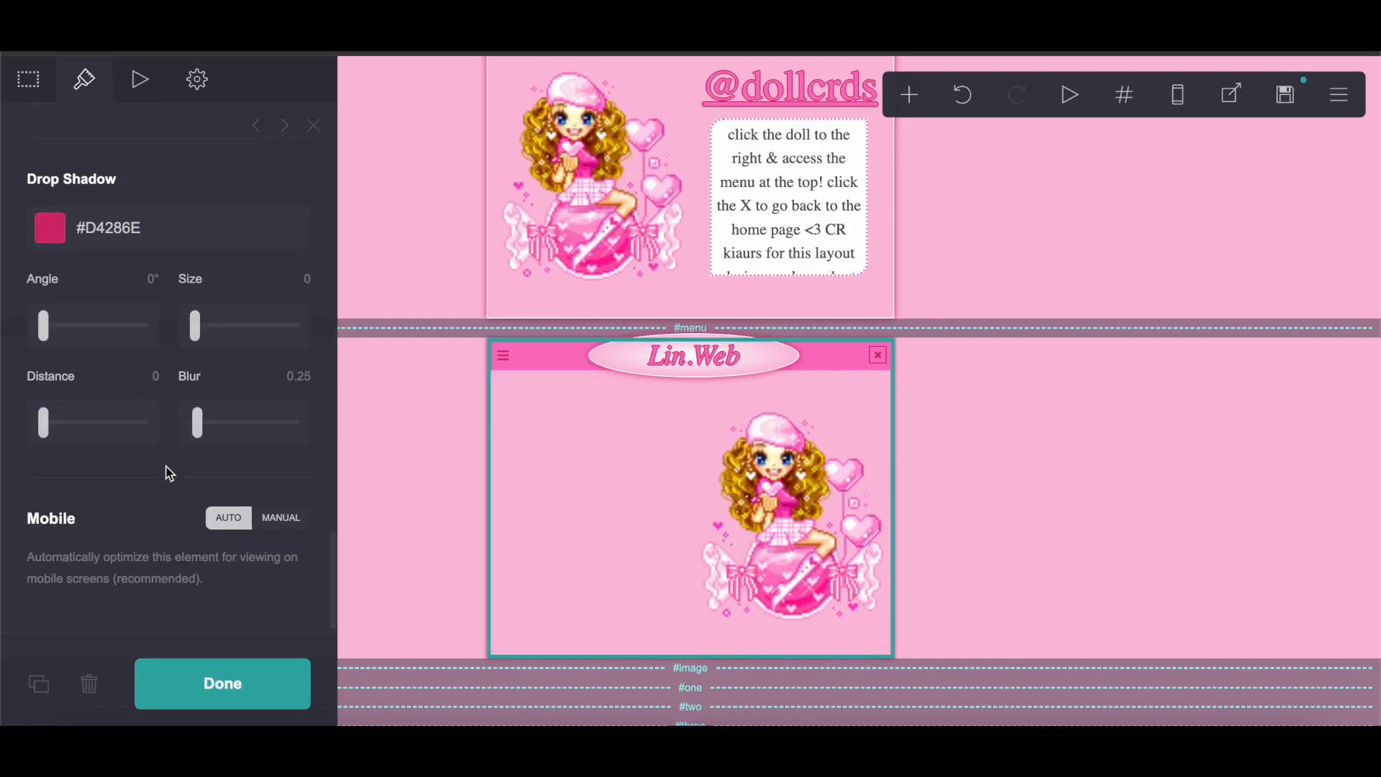
{"action": "left_click", "coordinate": [300, 375]}
{"action": "type", "text": "0.5"}
{"action": "key", "text": "Return"}
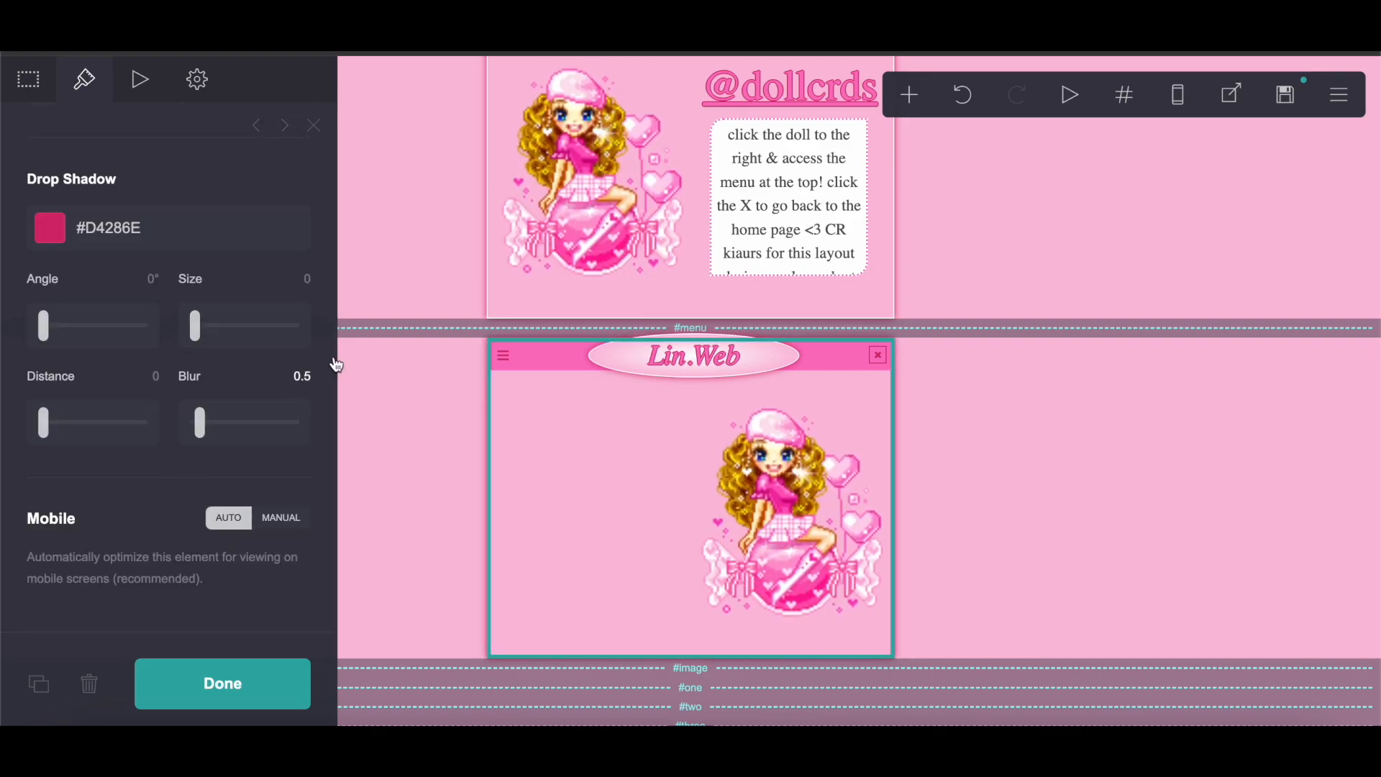
Step: Review the container drop shadow and menu container notes in the Google Docs styling document
{"action": "scroll", "coordinate": [596, 297], "scroll_direction": "up", "scroll_amount": 3}
{"action": "scroll", "coordinate": [596, 297], "scroll_direction": "up", "scroll_amount": 3}
{"action": "key", "text": "ctrl+Tab"}
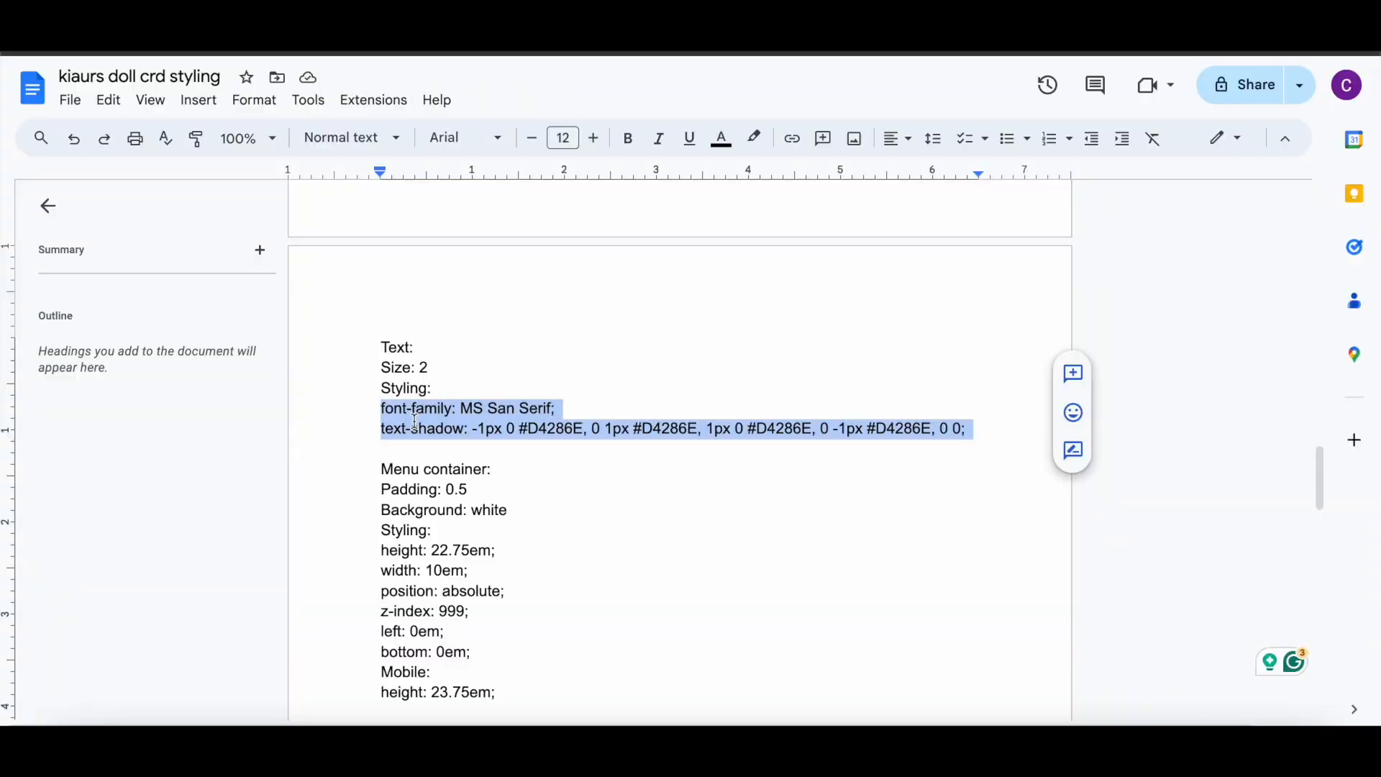
{"action": "scroll", "coordinate": [414, 420], "scroll_direction": "up", "scroll_amount": 12}
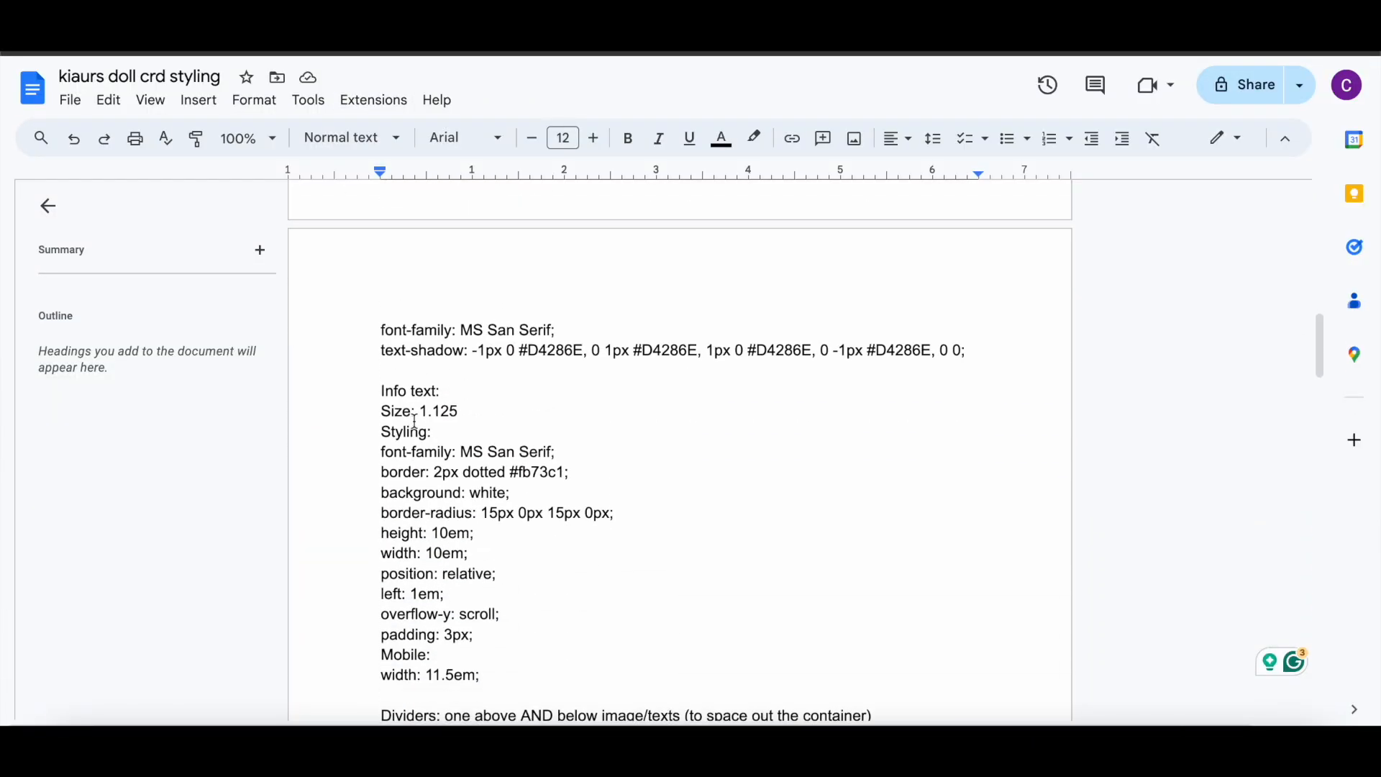
{"action": "scroll", "coordinate": [414, 421], "scroll_direction": "up", "scroll_amount": 9}
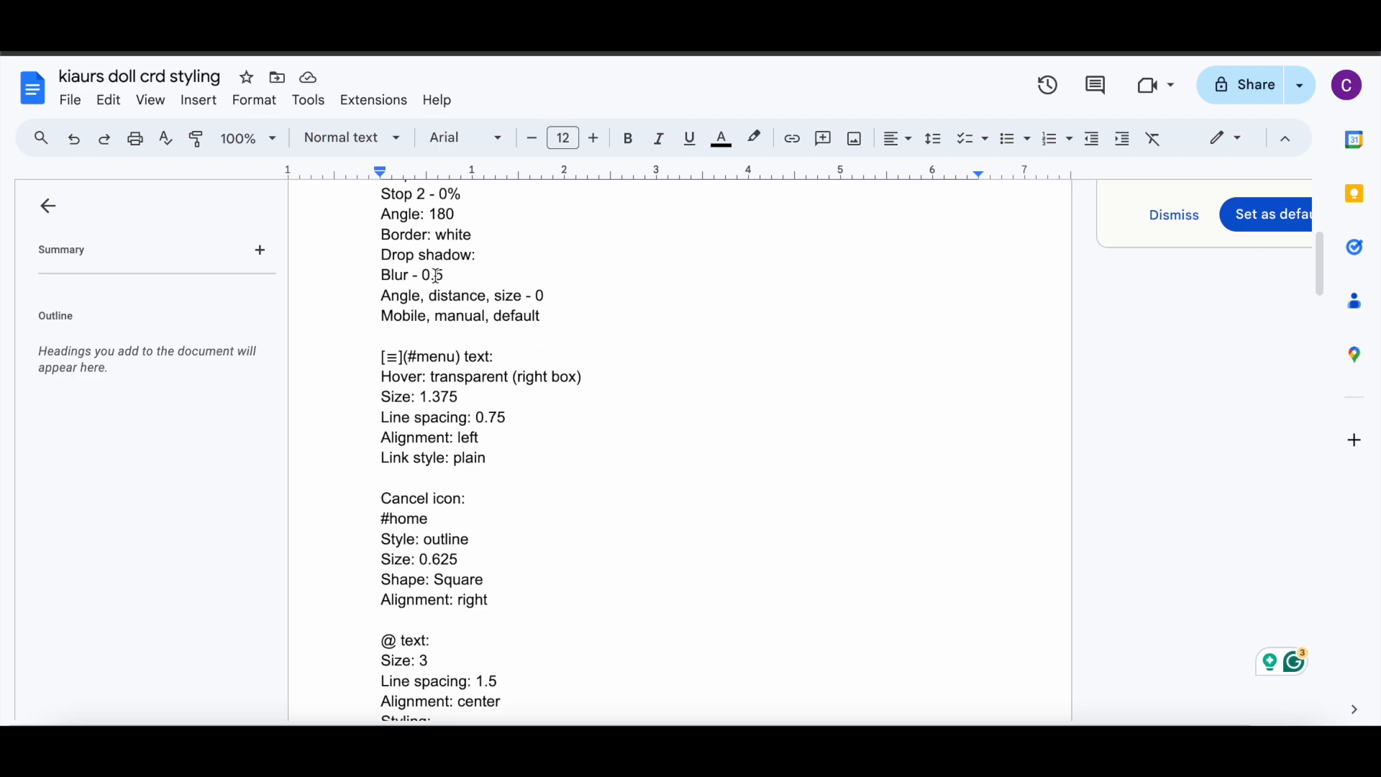
{"action": "scroll", "coordinate": [474, 297], "scroll_direction": "down", "scroll_amount": 15}
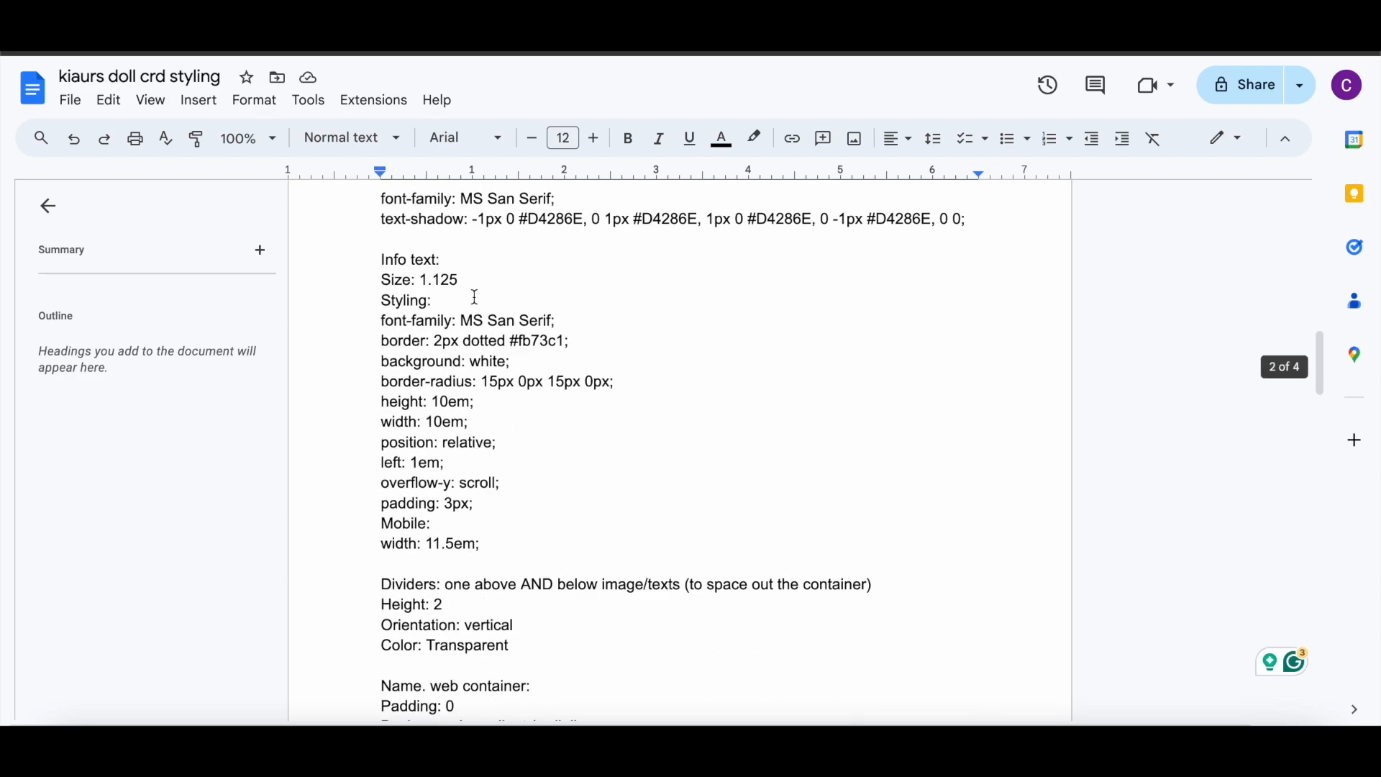
{"action": "scroll", "coordinate": [427, 554], "scroll_direction": "down", "scroll_amount": 7}
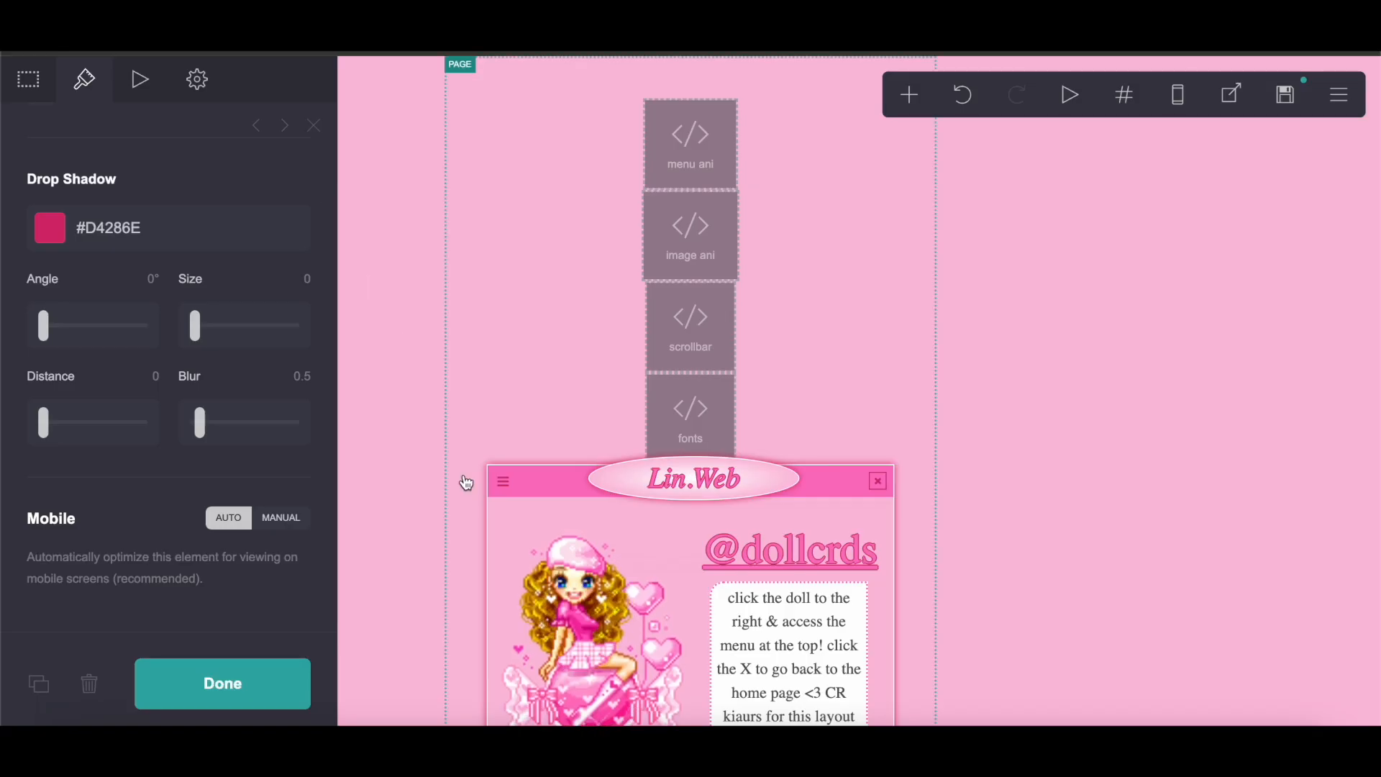
Step: Return to the Carrd editor and add a new empty container at the end of the #menu section
{"action": "scroll", "coordinate": [463, 478], "scroll_direction": "down", "scroll_amount": 5}
{"action": "left_click", "coordinate": [297, 670]}
{"action": "left_click", "coordinate": [909, 94]}
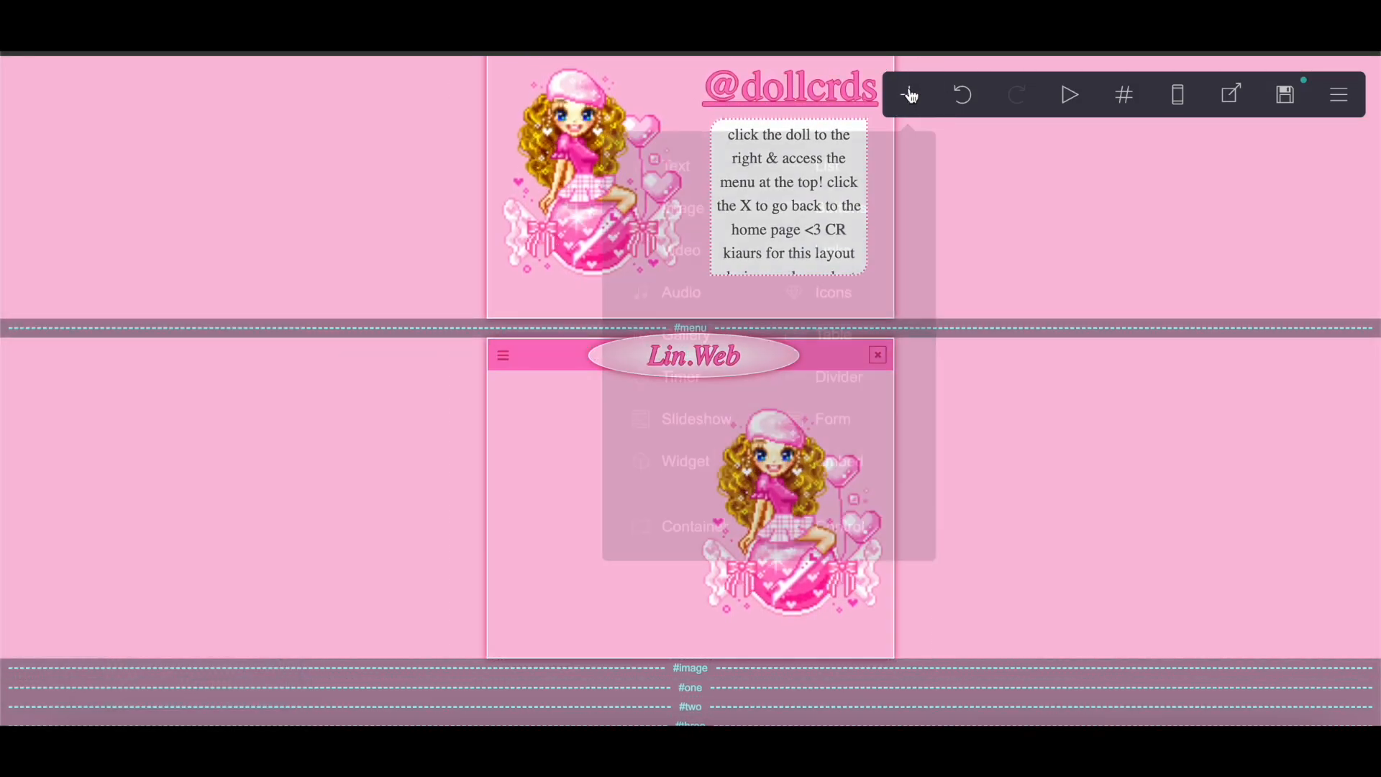
{"action": "left_click", "coordinate": [697, 536]}
{"action": "left_click_drag", "start_coordinate": [690, 619], "coordinate": [752, 537]}
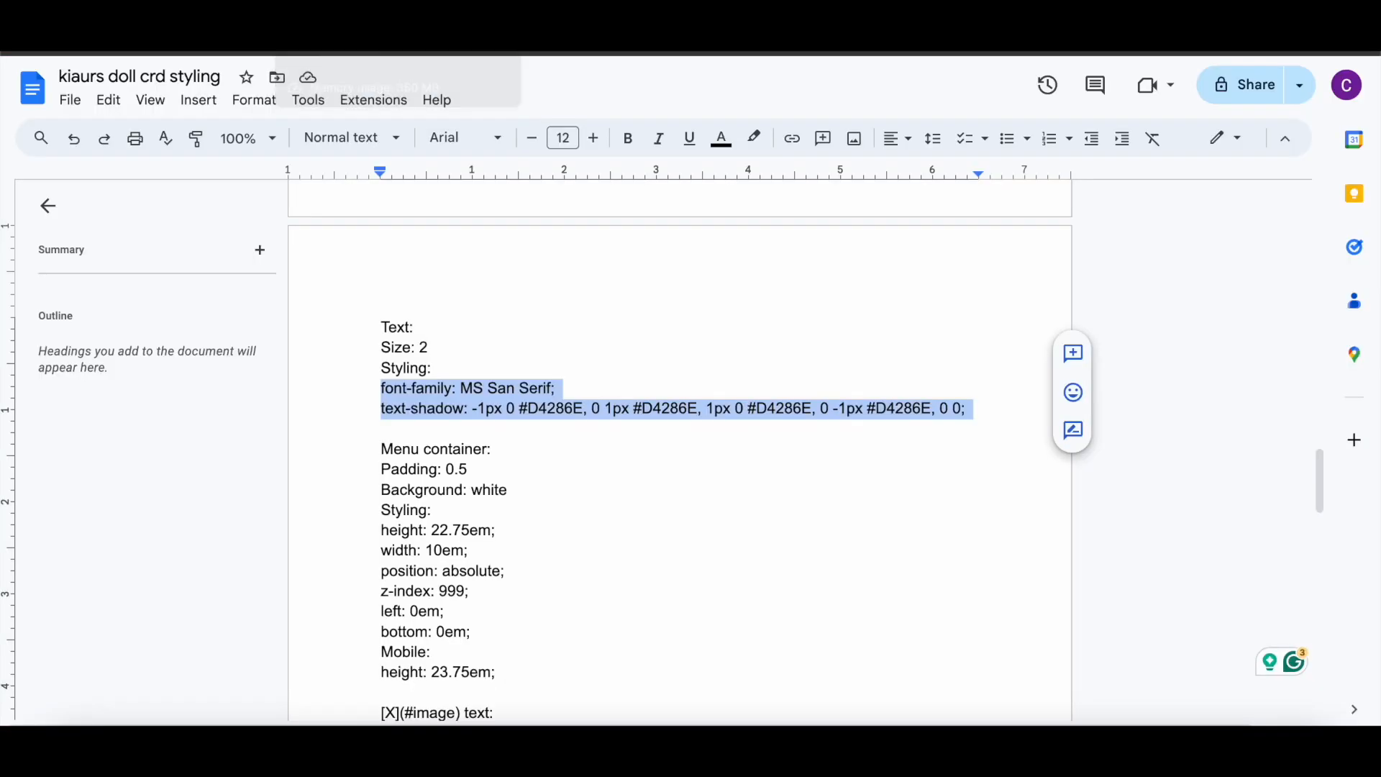
Step: Copy the document's menu container CSS (height 22.75em, width 10em, position absolute, z-index 999, left 0em, bottom 0em) into the new container's default style
{"action": "scroll", "coordinate": [423, 417], "scroll_direction": "down", "scroll_amount": 3}
{"action": "left_click_drag", "start_coordinate": [377, 369], "coordinate": [475, 476]}
{"action": "right_click", "coordinate": [424, 444]}
{"action": "left_click", "coordinate": [455, 280]}
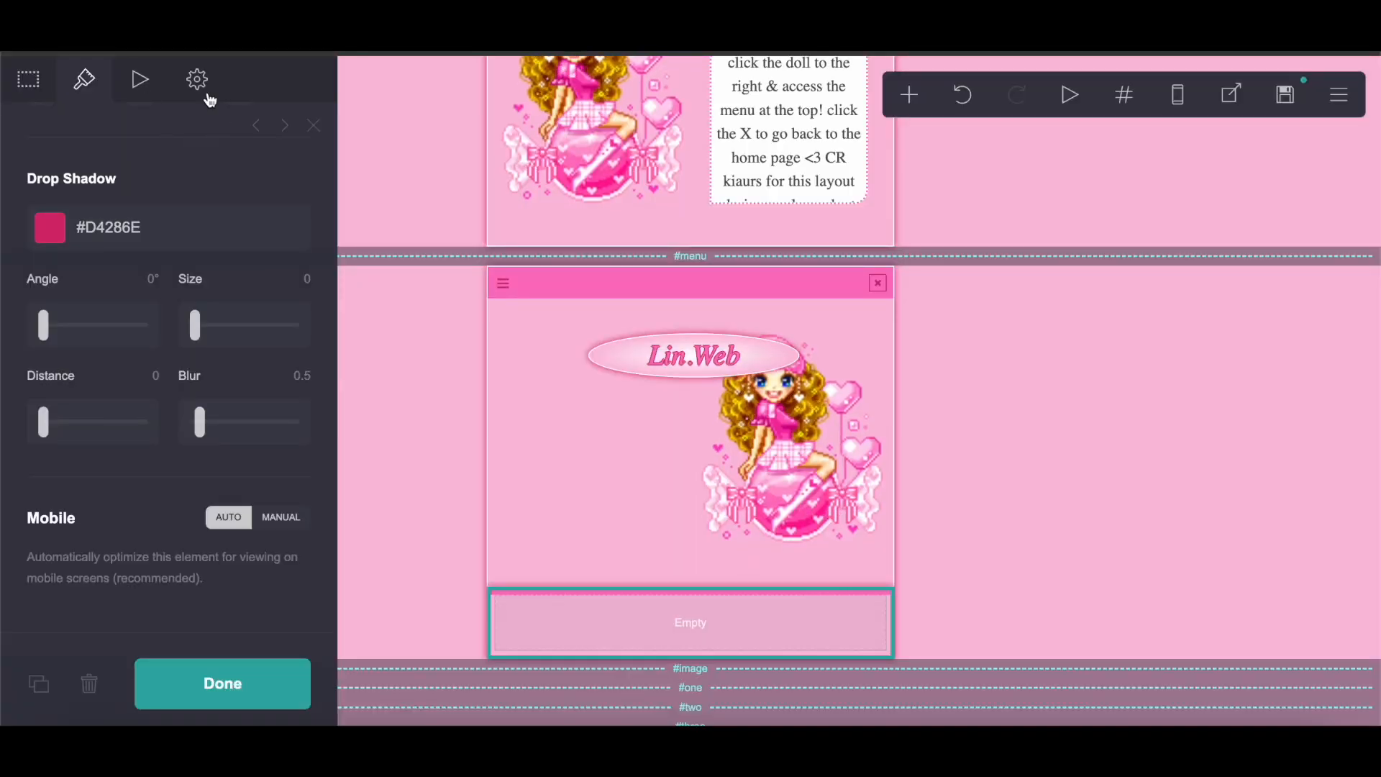
{"action": "left_click", "coordinate": [205, 90]}
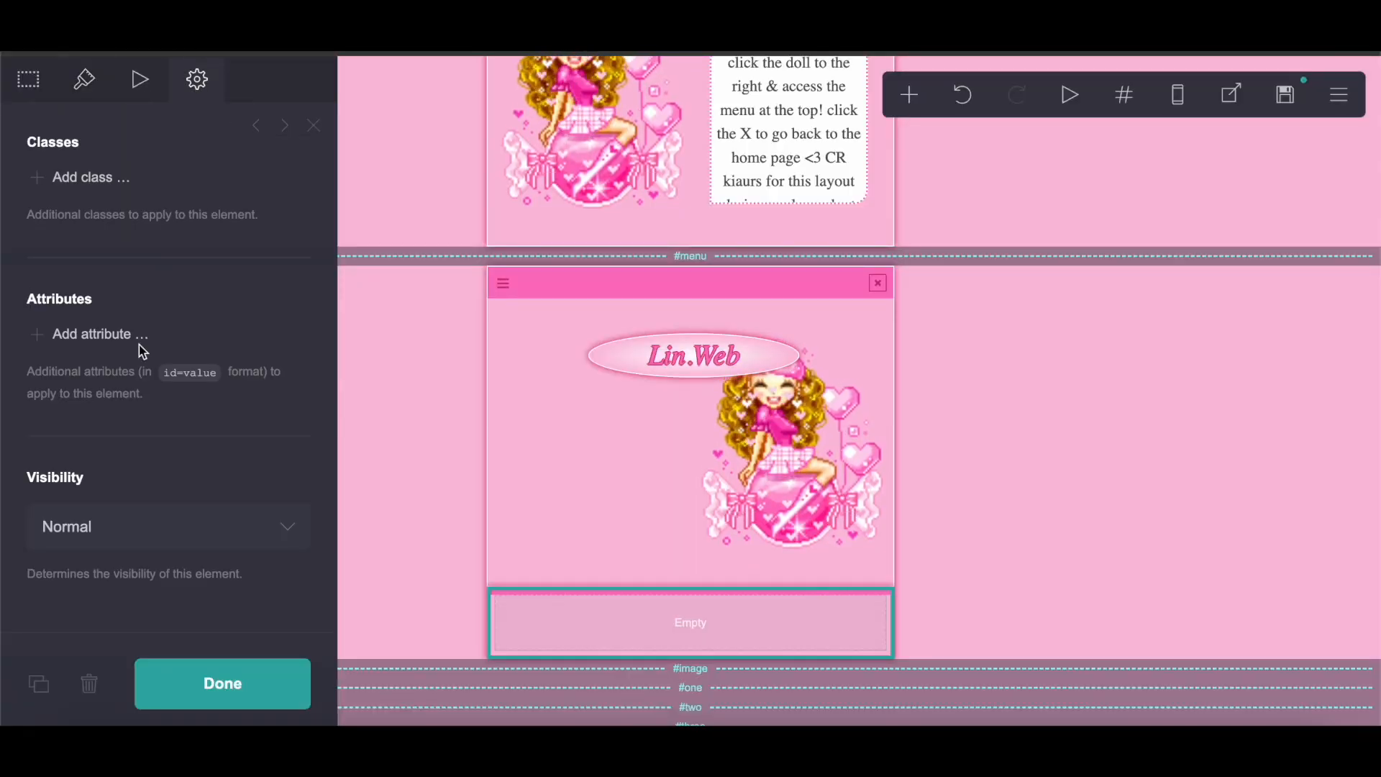
{"action": "scroll", "coordinate": [133, 403], "scroll_direction": "up", "scroll_amount": 5}
{"action": "left_click", "coordinate": [225, 258]}
{"action": "right_click", "coordinate": [72, 388]}
{"action": "left_click", "coordinate": [110, 524]}
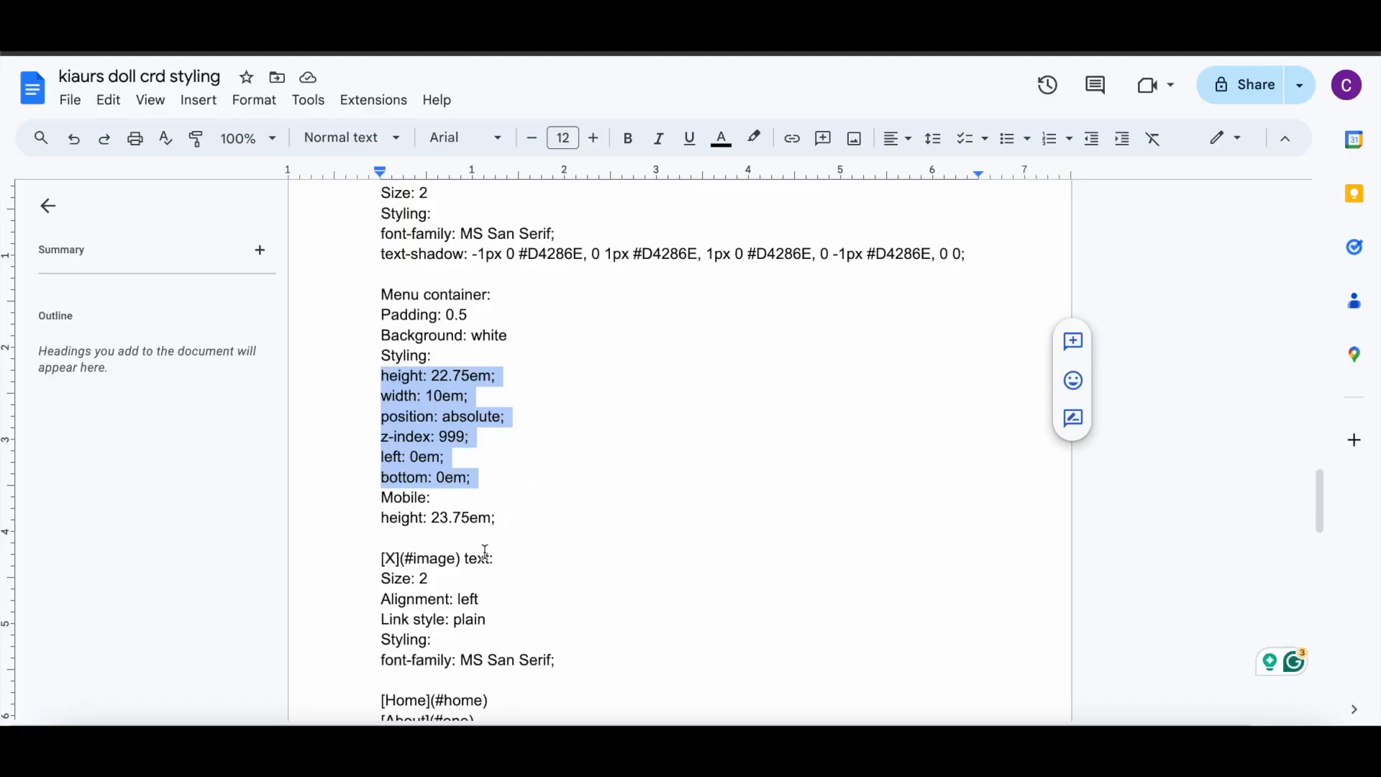
Step: Copy the mobile line height: 23.75em; from the styling document into the menu container's mobile style
{"action": "mouse_move", "coordinate": [382, 518]}
{"action": "left_mouse_down"}
{"action": "mouse_move", "coordinate": [490, 518]}
{"action": "mouse_move", "coordinate": [382, 518]}
{"action": "left_mouse_up"}
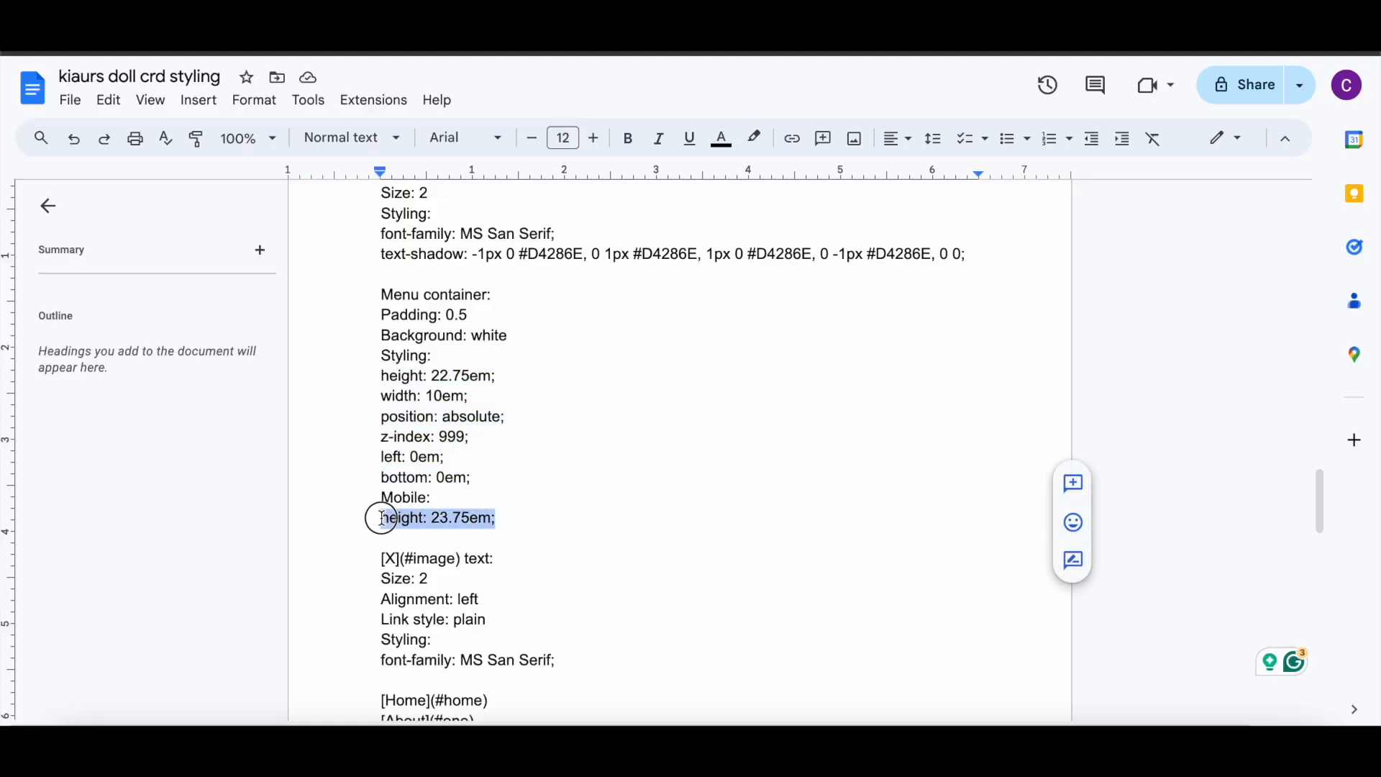
{"action": "right_click", "coordinate": [406, 518]}
{"action": "left_click", "coordinate": [469, 282]}
{"action": "key", "text": "super+Tab"}
{"action": "left_click", "coordinate": [191, 306]}
{"action": "left_click", "coordinate": [163, 386]}
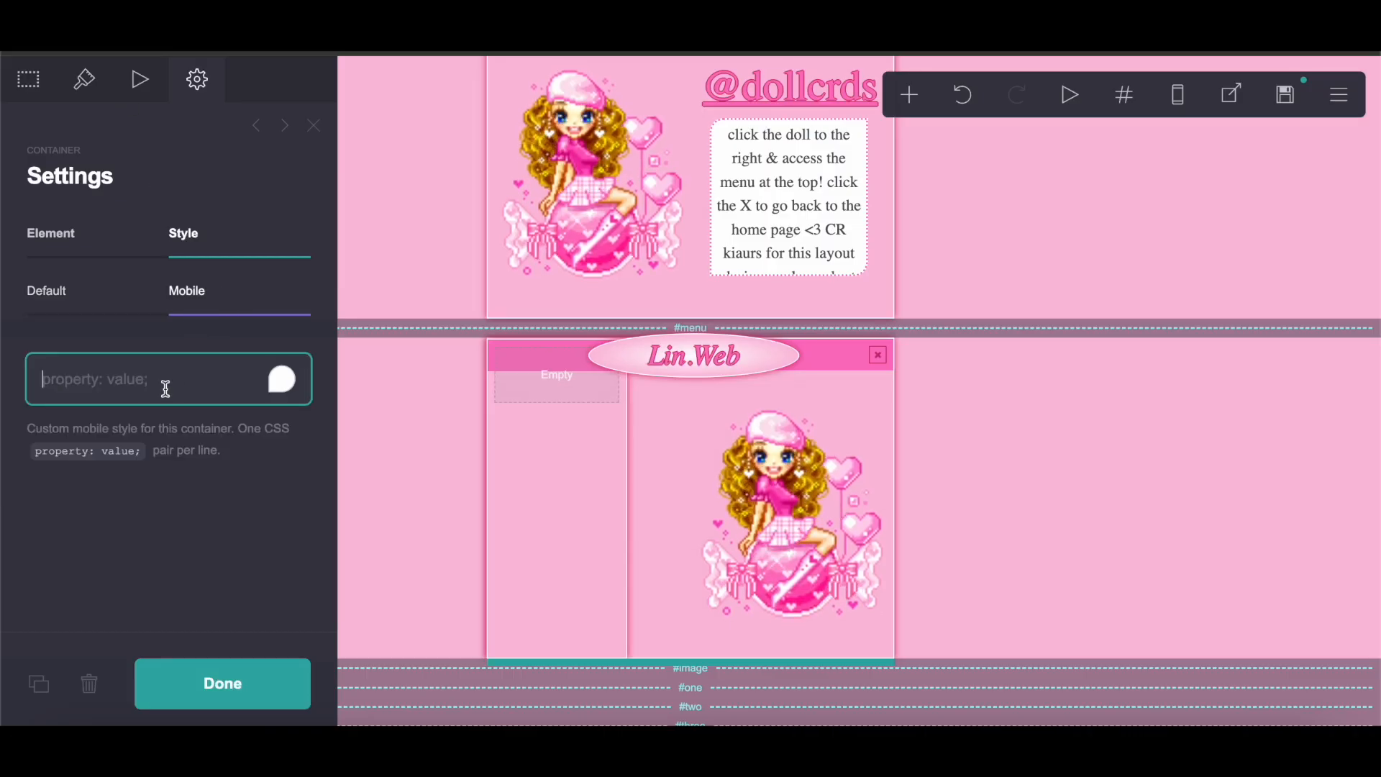
{"action": "right_click", "coordinate": [166, 386]}
{"action": "left_click", "coordinate": [214, 529]}
Step: Change the menu container's background from a gradient to the solid color #FFFFFF
{"action": "left_click", "coordinate": [84, 79]}
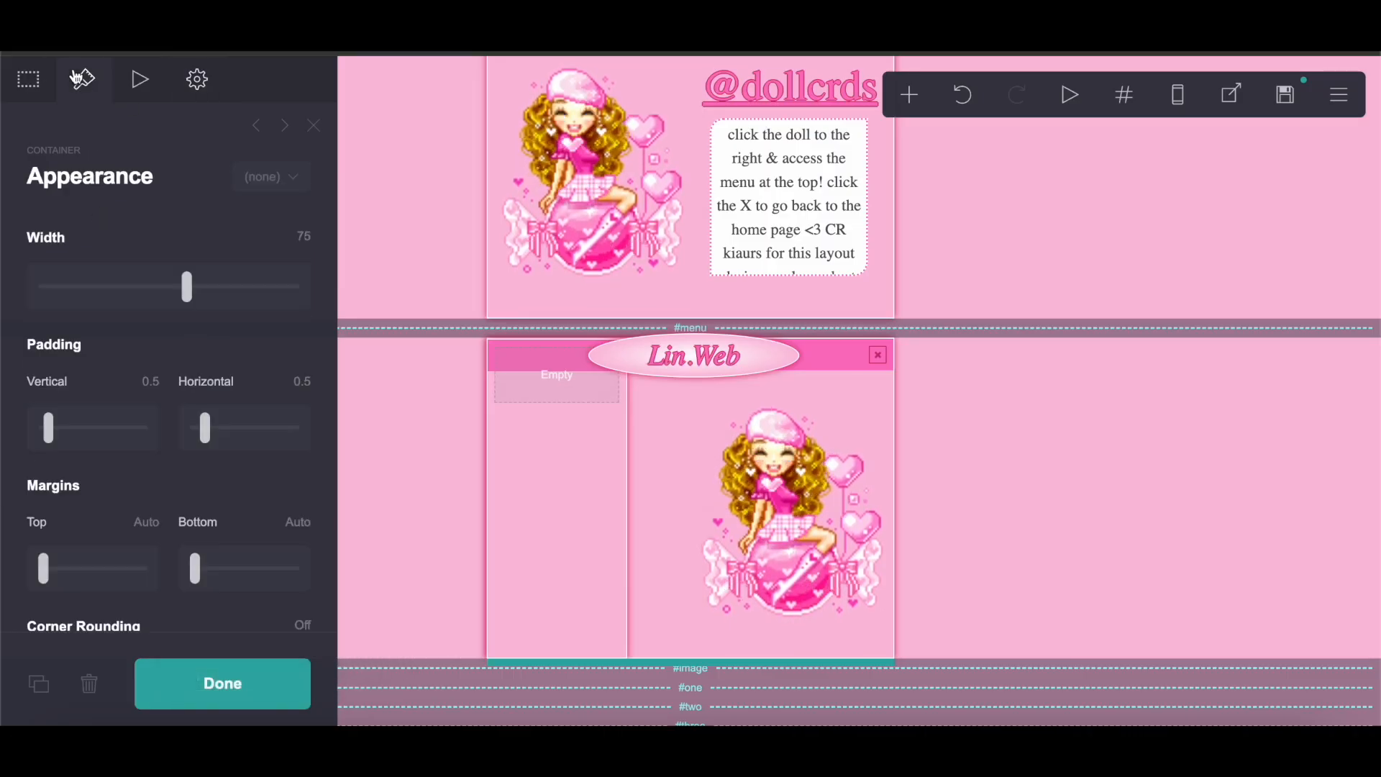
{"action": "scroll", "coordinate": [180, 416], "scroll_direction": "down", "scroll_amount": 10}
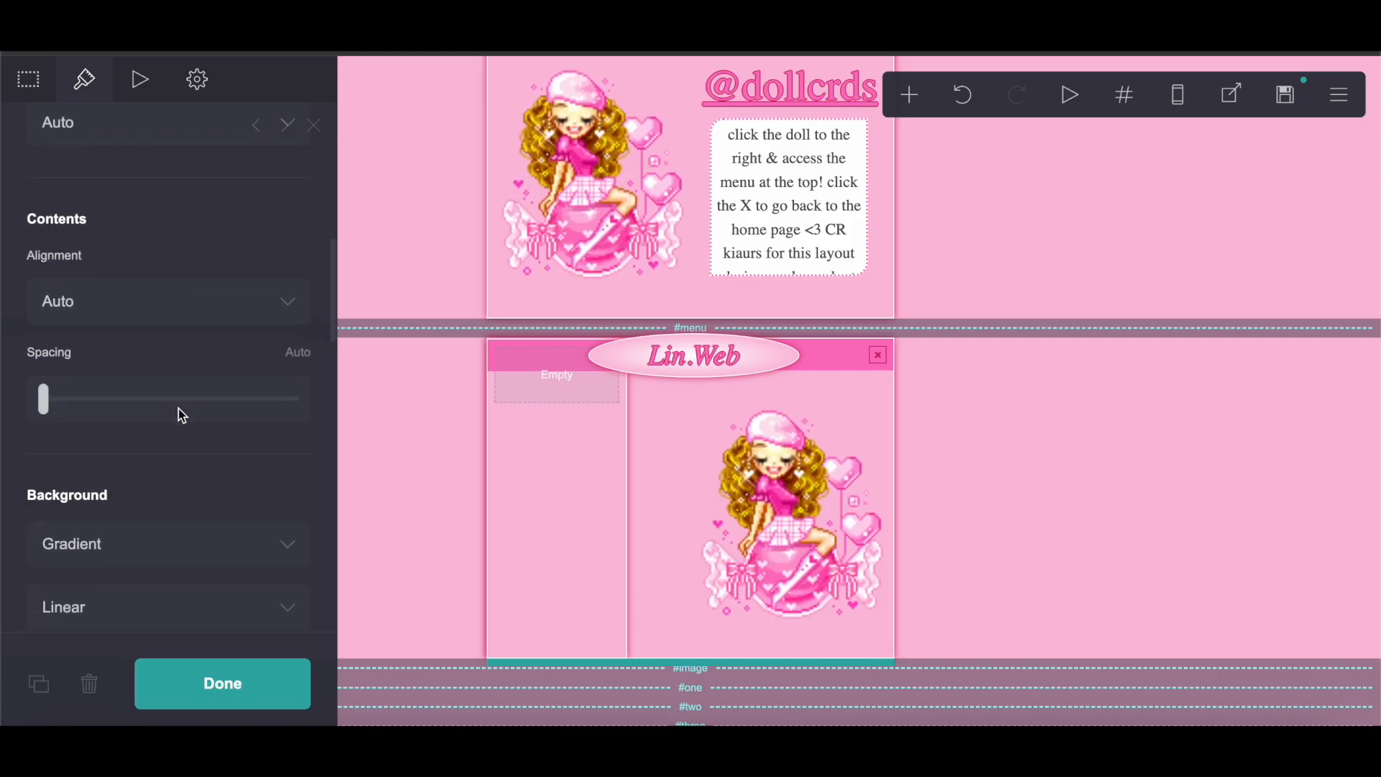
{"action": "left_click", "coordinate": [176, 379]}
{"action": "left_click", "coordinate": [170, 360]}
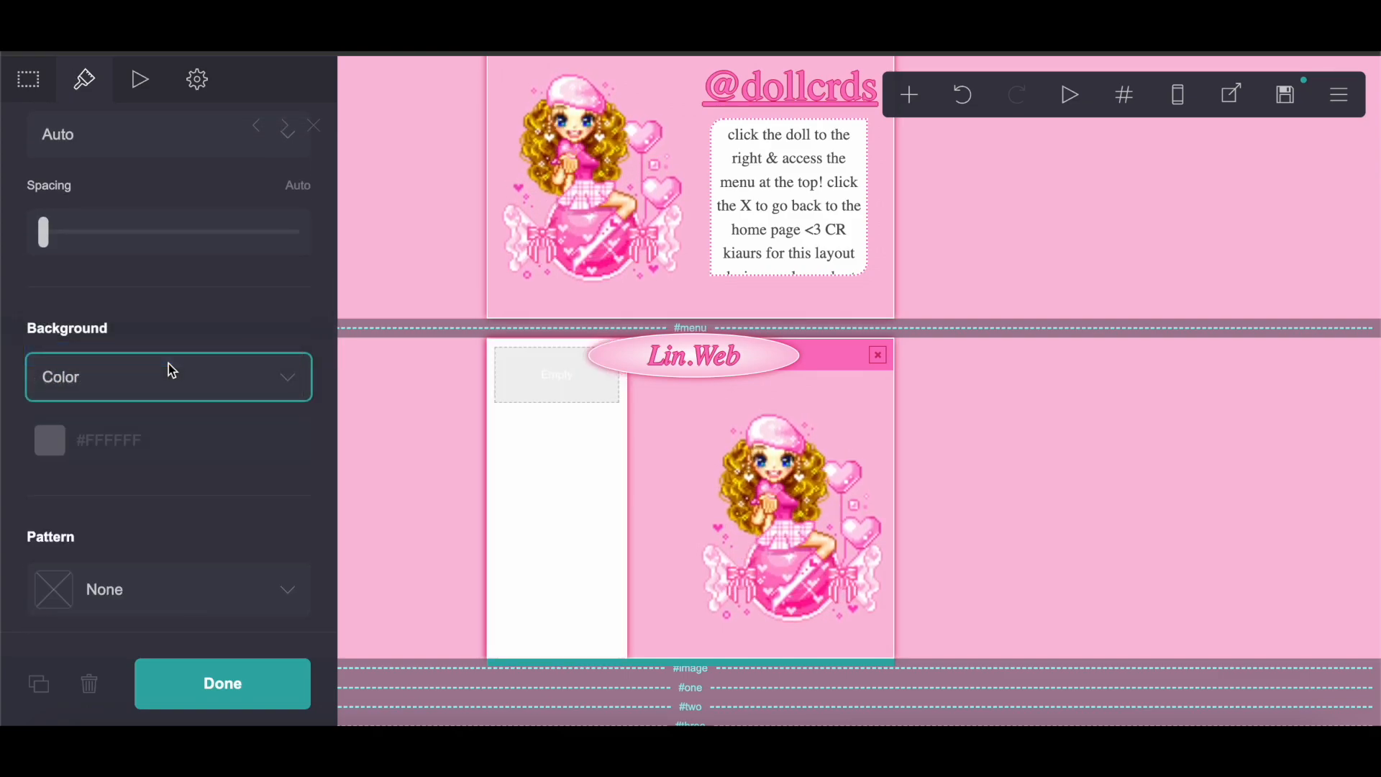
Step: Remove the drop shadow color from the white menu container
{"action": "scroll", "coordinate": [189, 507], "scroll_direction": "down", "scroll_amount": 3}
{"action": "left_click", "coordinate": [180, 510]}
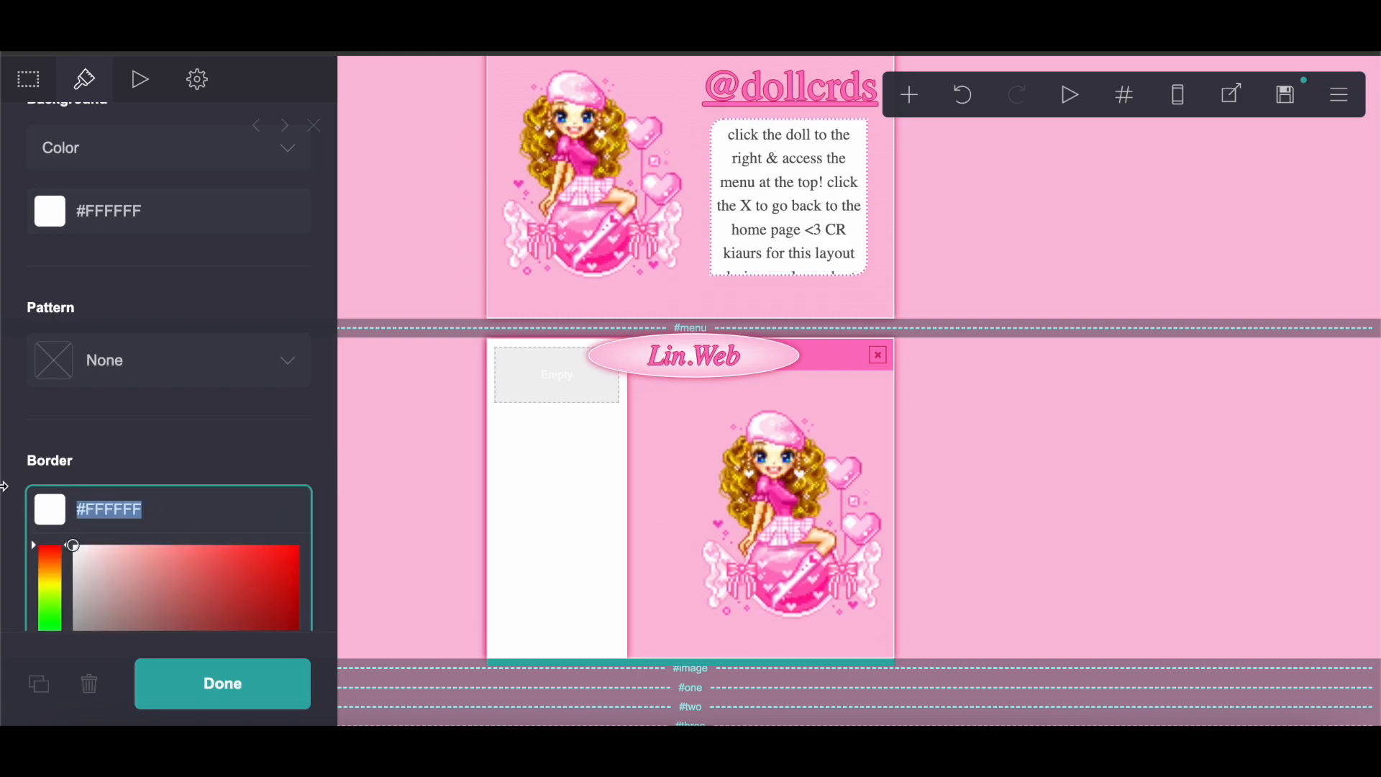
{"action": "scroll", "coordinate": [173, 467], "scroll_direction": "down", "scroll_amount": 5}
{"action": "left_click", "coordinate": [167, 555]}
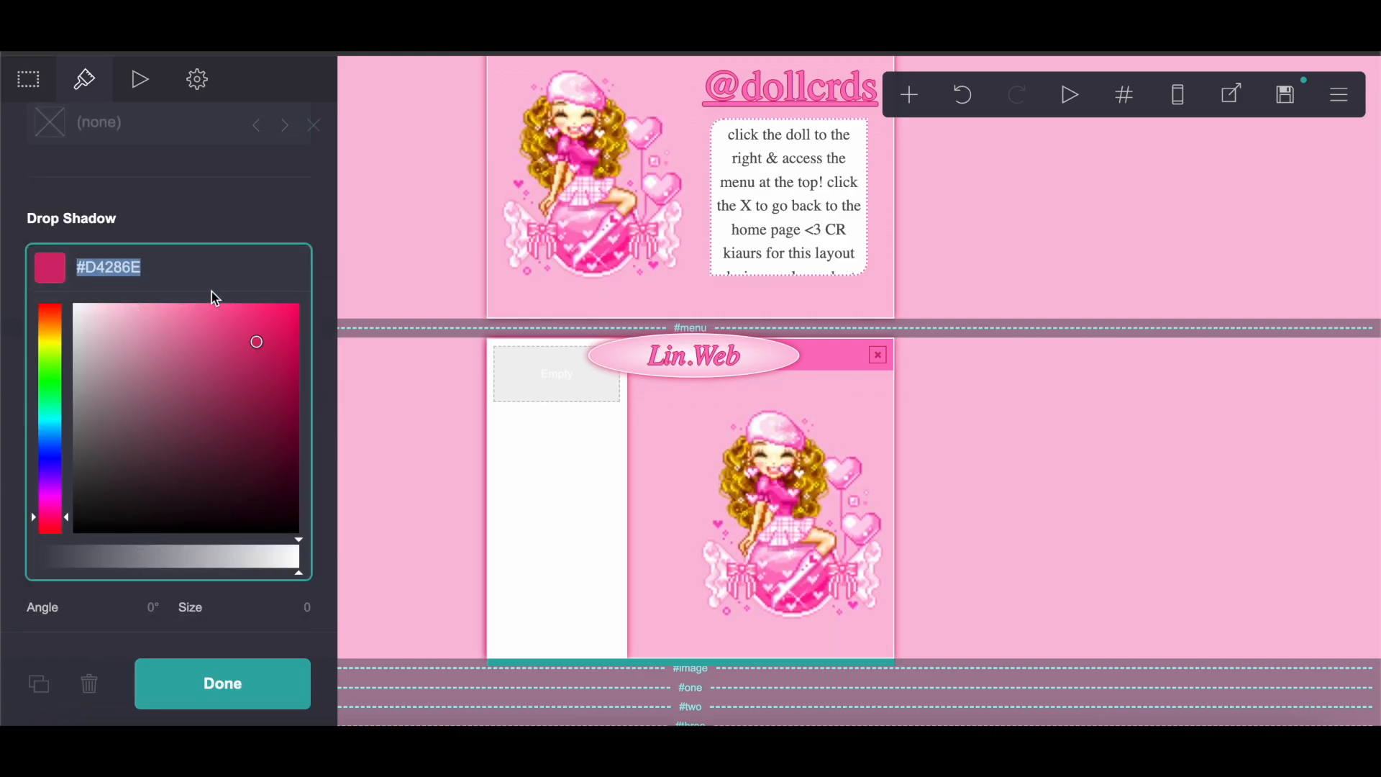
{"action": "key", "text": "BackSpace"}
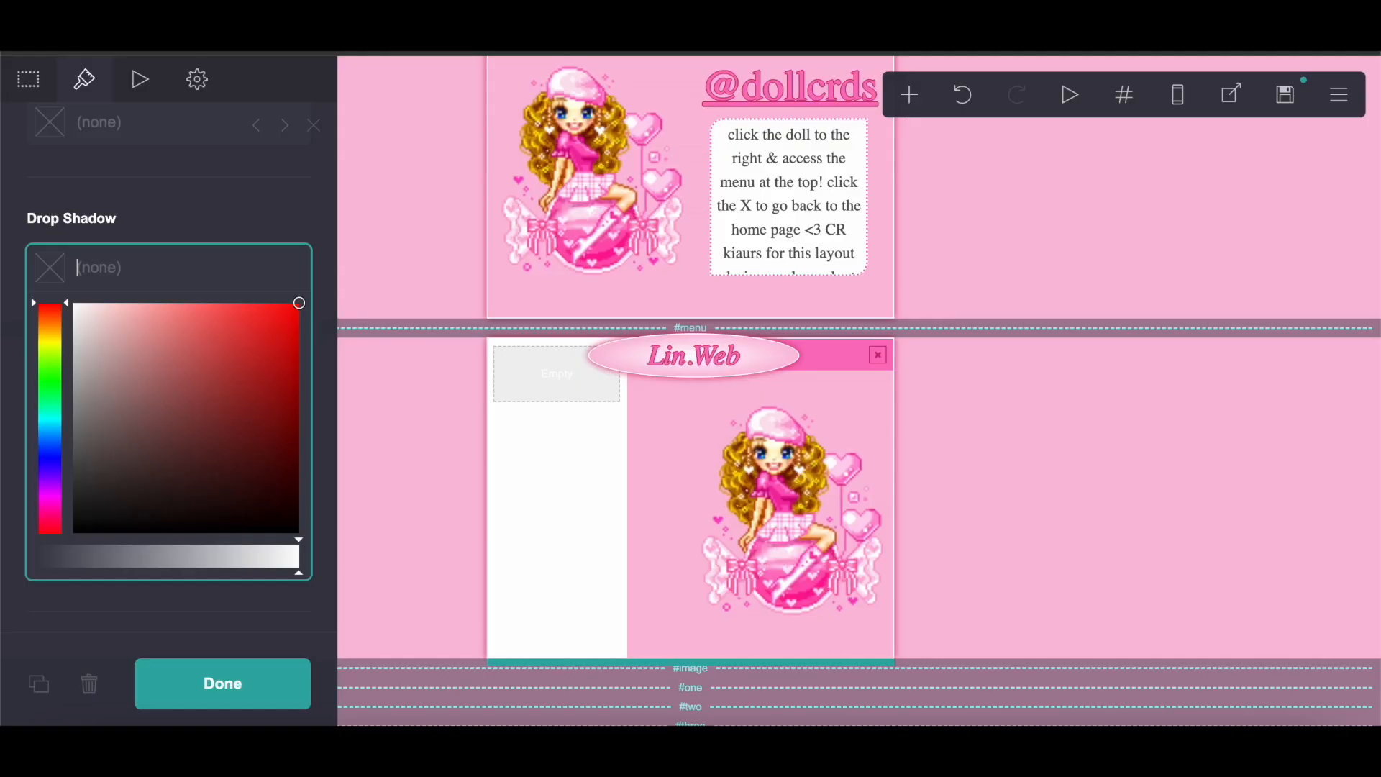
{"action": "scroll", "coordinate": [127, 377], "scroll_direction": "up", "scroll_amount": 15}
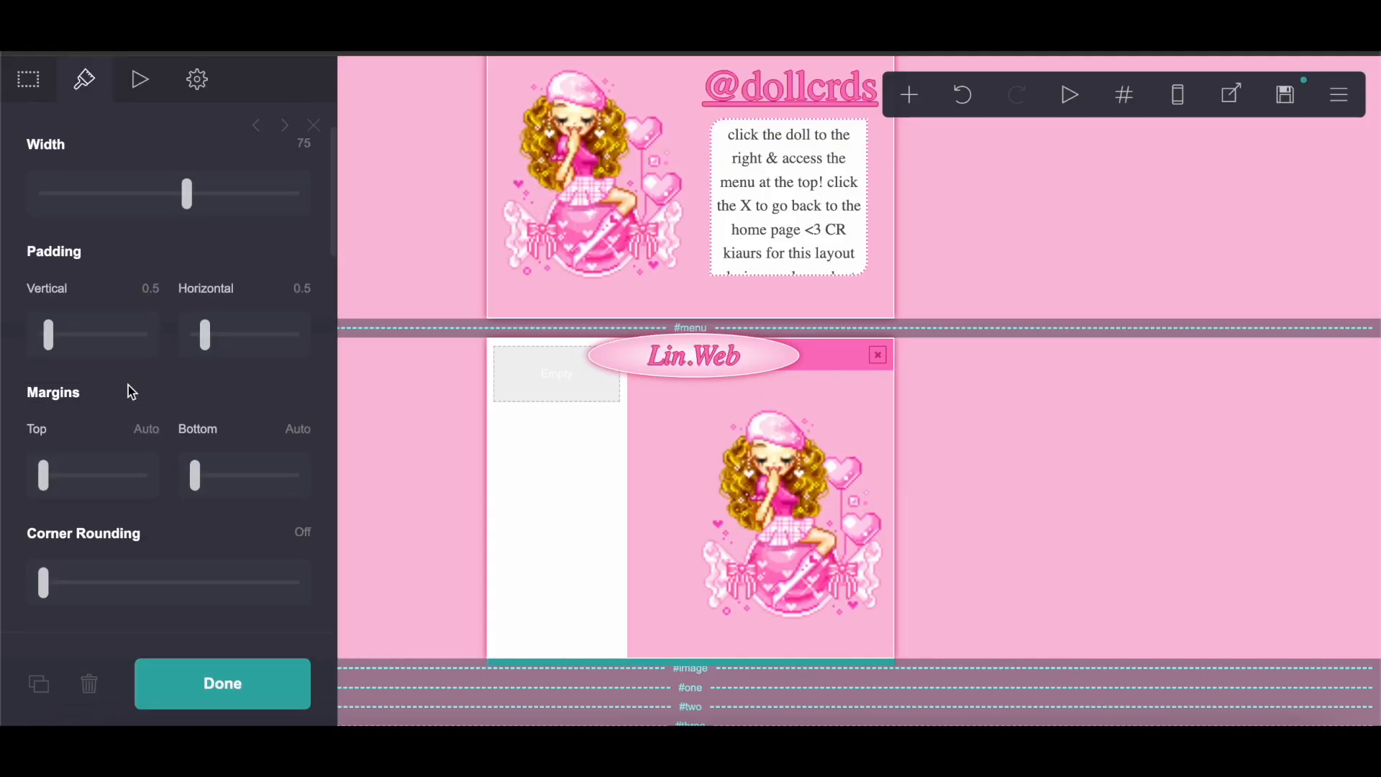
Step: Add a text element inside the white menu container and copy the [X](#image) text's font-family line from the styling document
{"action": "left_click", "coordinate": [910, 95]}
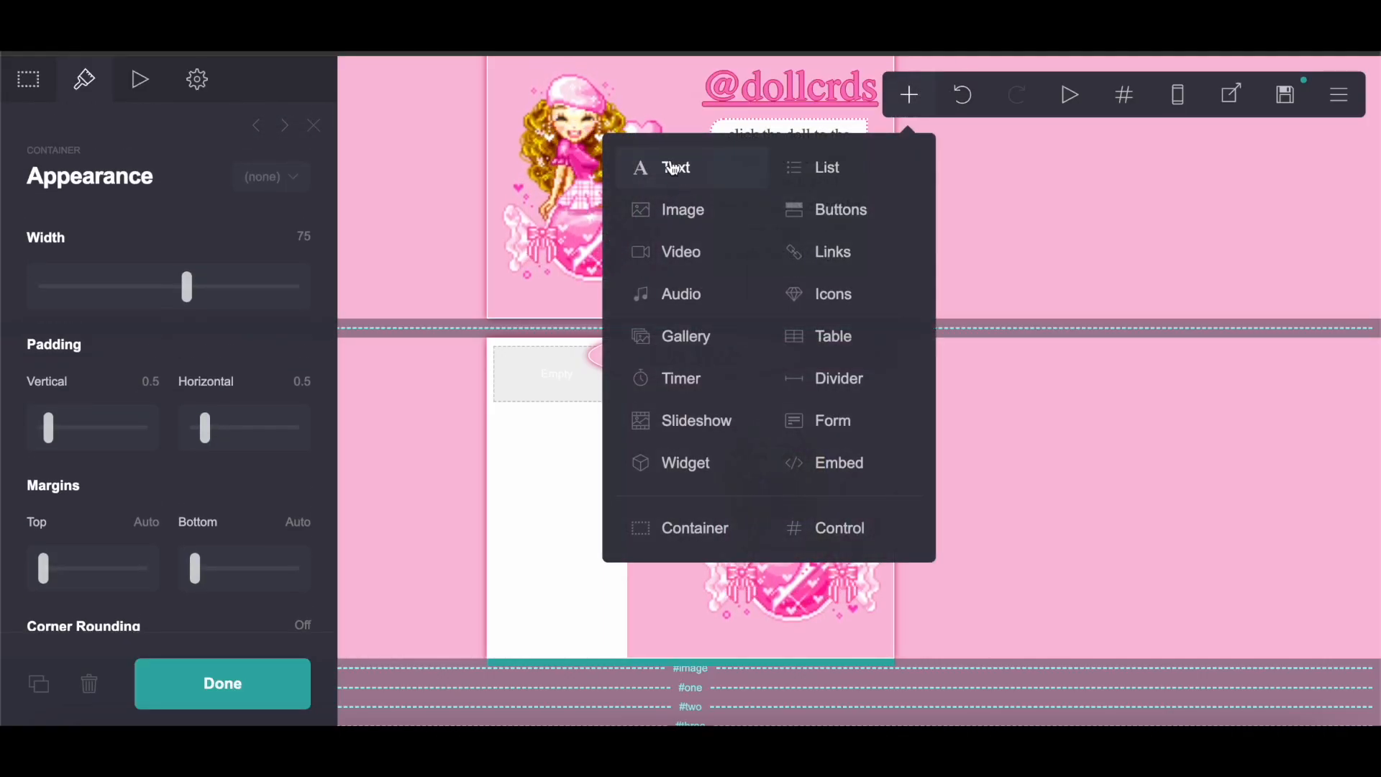
{"action": "left_click", "coordinate": [672, 164]}
{"action": "key", "text": "ctrl+Tab"}
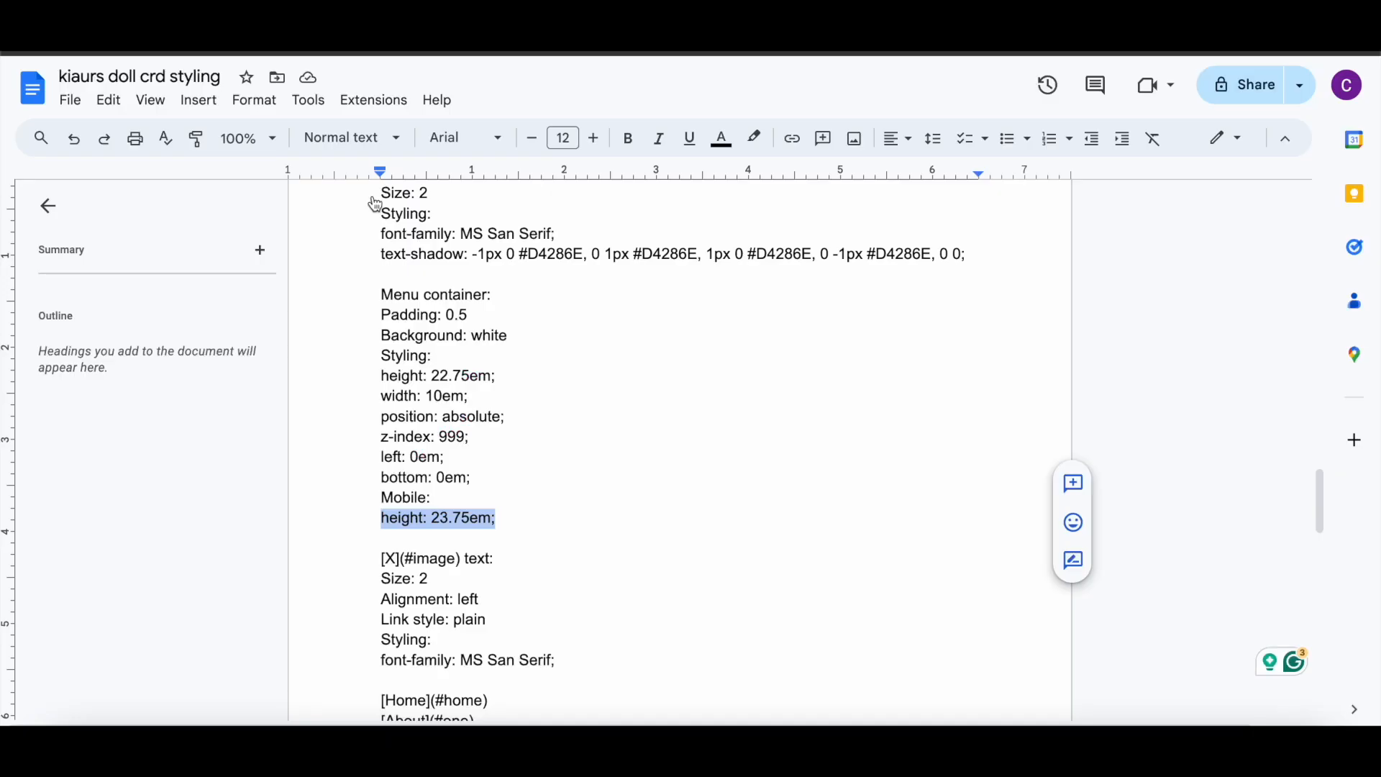
{"action": "scroll", "coordinate": [431, 498], "scroll_direction": "down", "scroll_amount": 3}
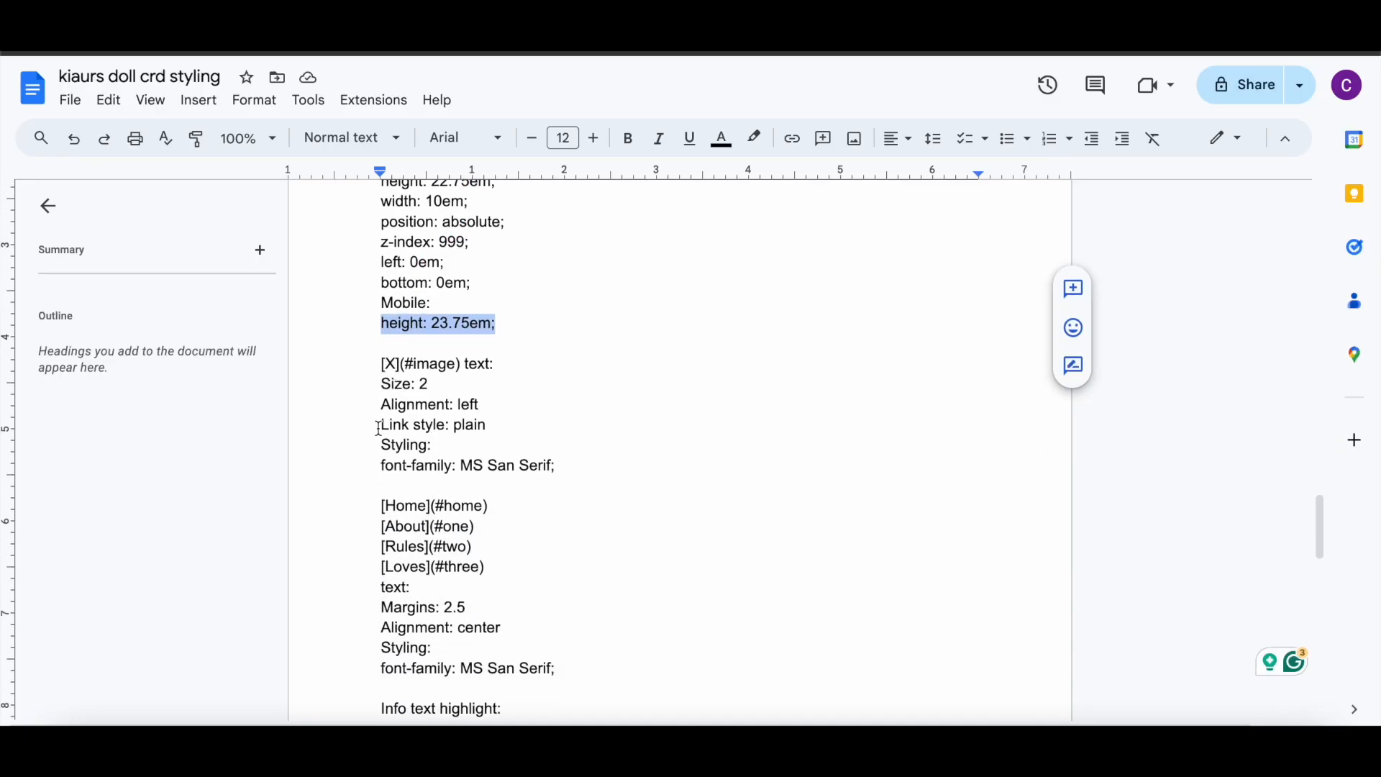
{"action": "left_click_drag", "start_coordinate": [382, 457], "coordinate": [592, 463]}
{"action": "right_click", "coordinate": [608, 468]}
{"action": "left_click", "coordinate": [658, 283]}
{"action": "key", "text": "ctrl+shift+Tab"}
Step: Reduce the new text element's custom default style to font-family: MS San Serif; without the text-shadow
{"action": "left_click", "coordinate": [196, 84]}
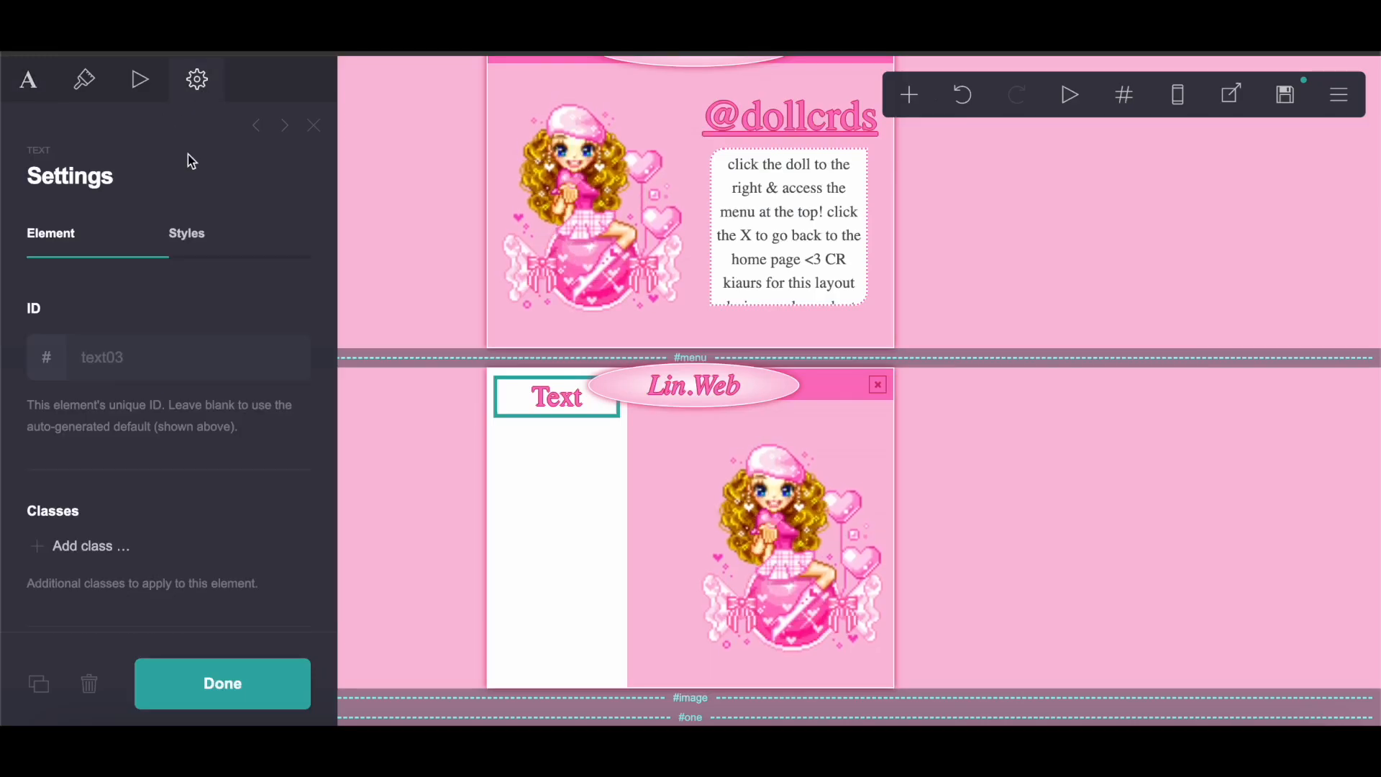
{"action": "left_click", "coordinate": [187, 233]}
{"action": "left_click", "coordinate": [29, 418]}
{"action": "left_click_drag", "start_coordinate": [36, 443], "coordinate": [141, 504]}
{"action": "key", "text": "BackSpace"}
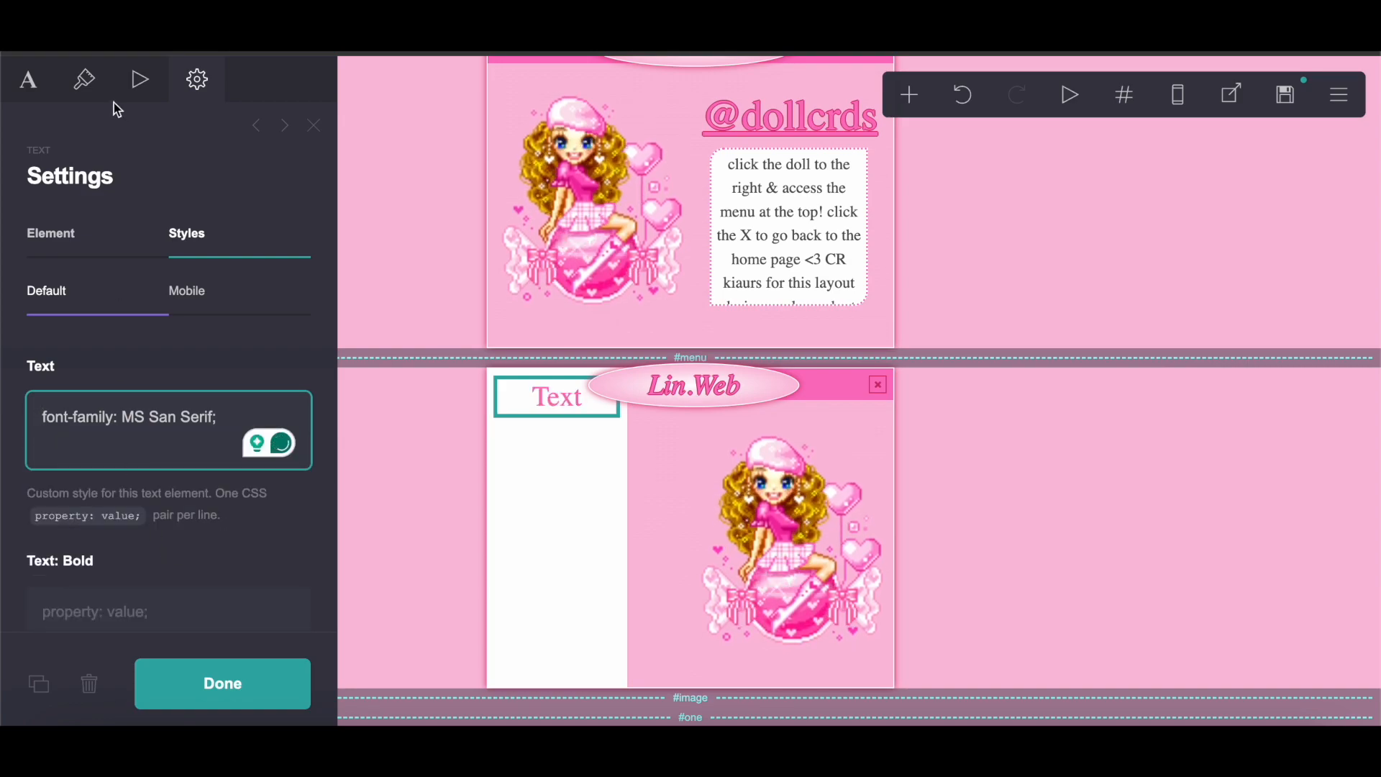
{"action": "left_click", "coordinate": [242, 311]}
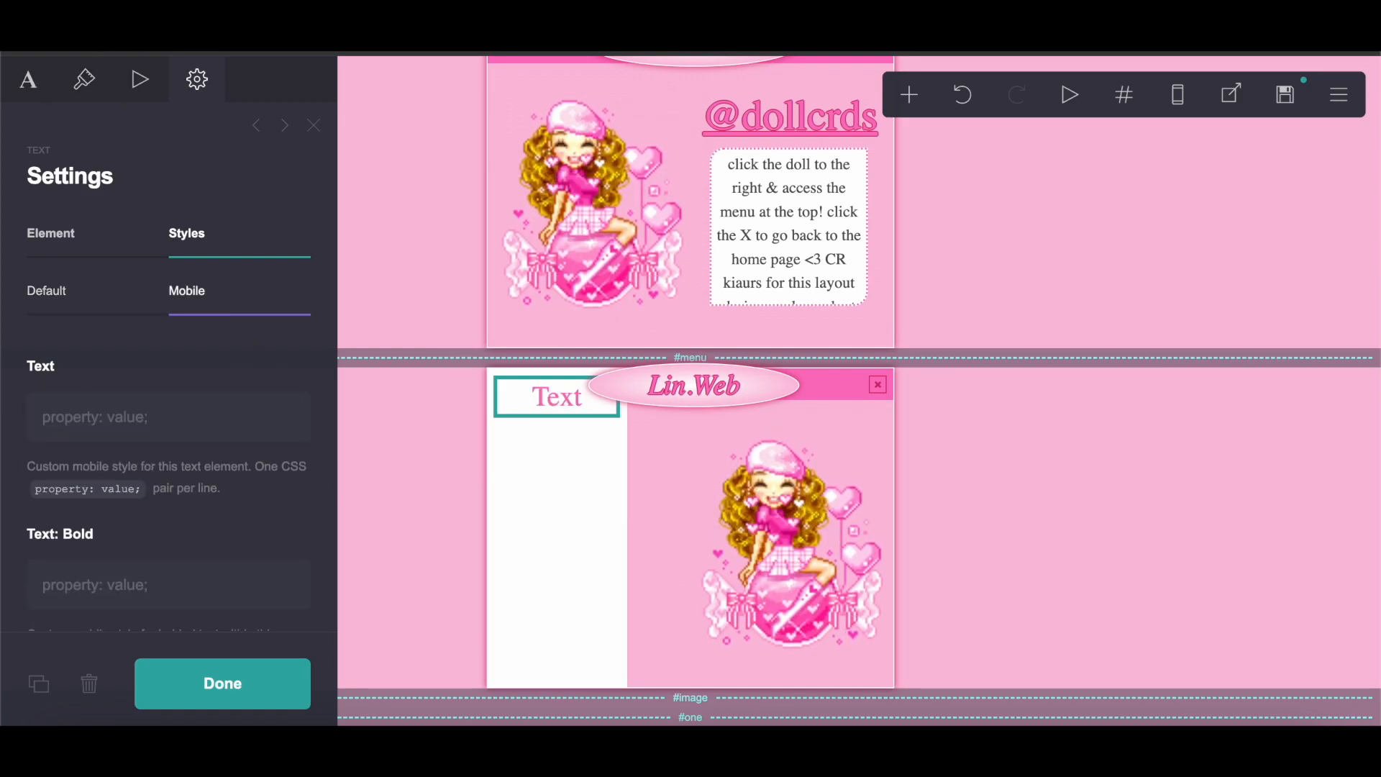
Step: Set the alignment of the menu container's text to left
{"action": "left_click", "coordinate": [84, 80]}
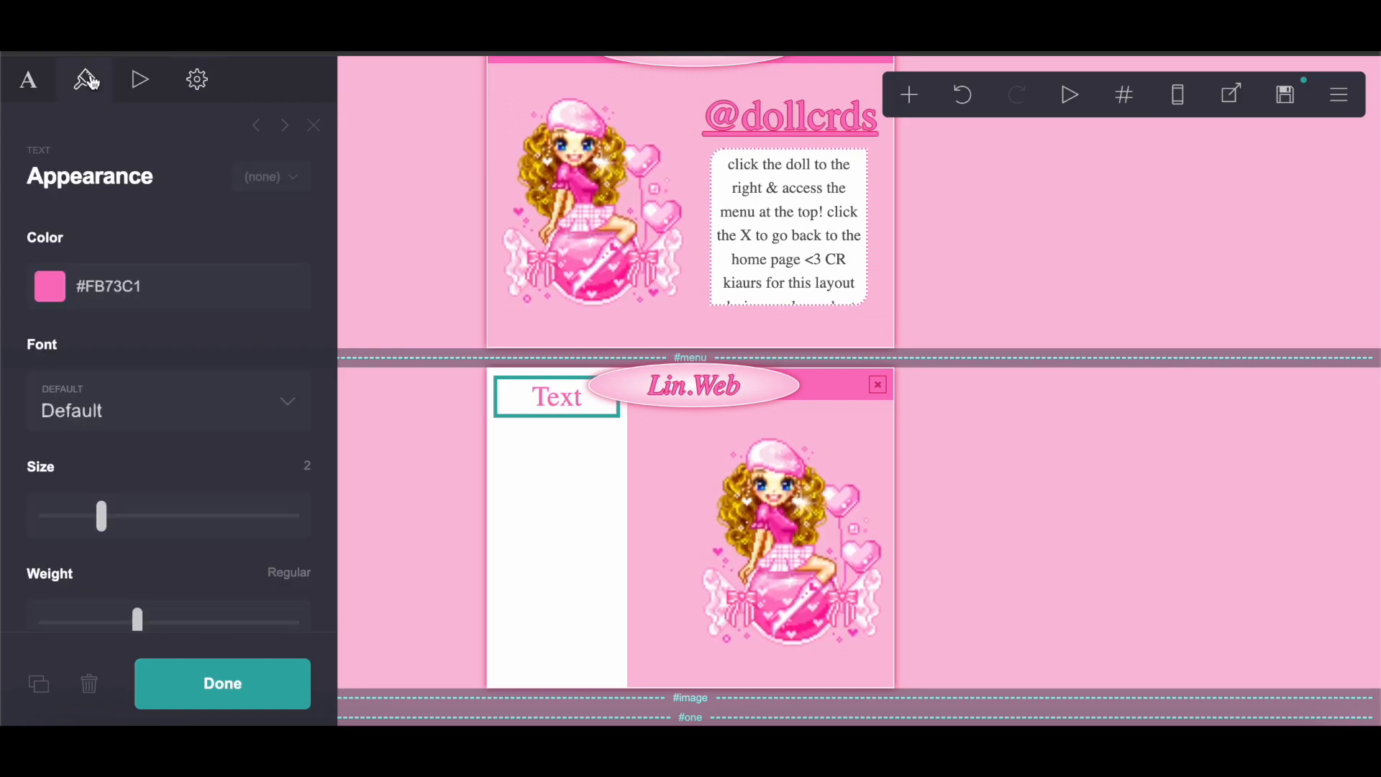
{"action": "scroll", "coordinate": [205, 380], "scroll_direction": "down", "scroll_amount": 10}
{"action": "left_click", "coordinate": [184, 375]}
{"action": "left_click", "coordinate": [184, 350]}
{"action": "scroll", "coordinate": [183, 353], "scroll_direction": "up", "scroll_amount": 10}
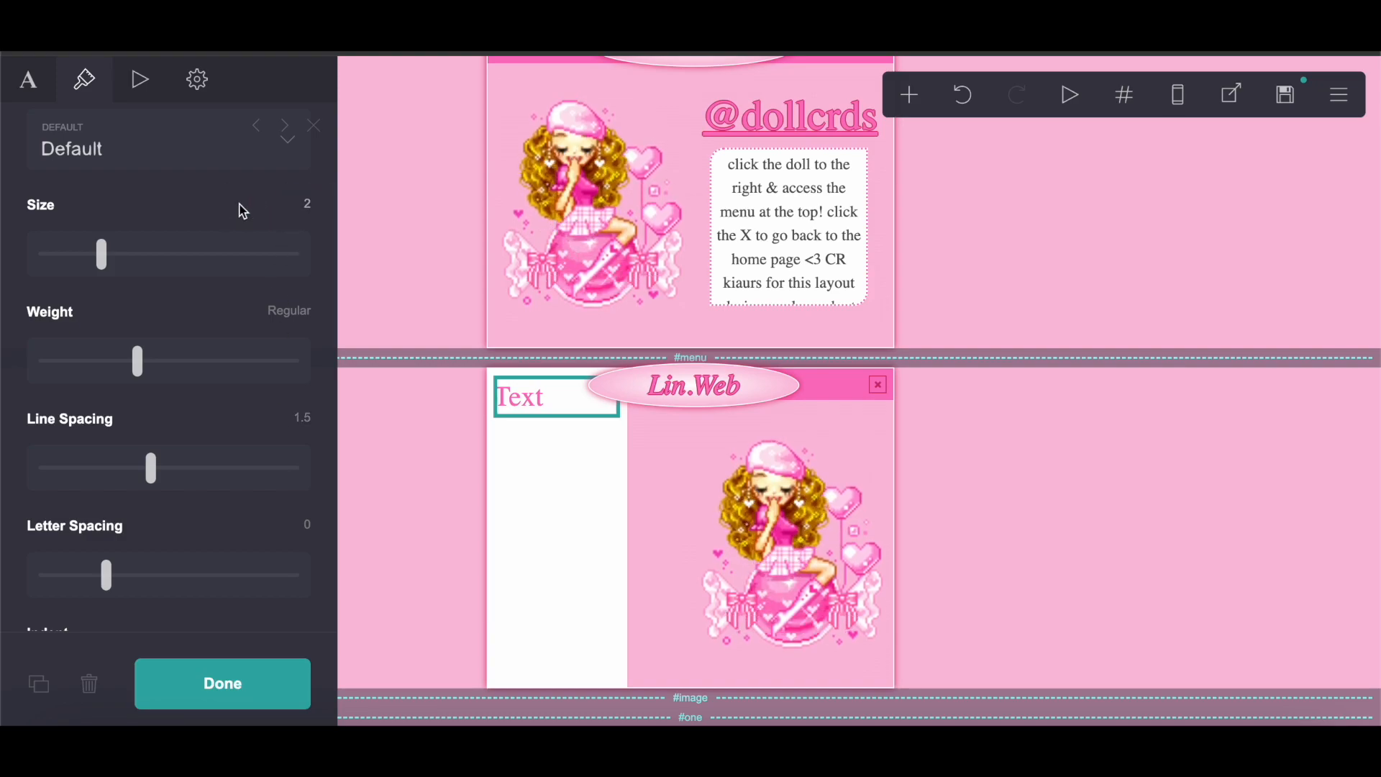
{"action": "left_click", "coordinate": [757, 131]}
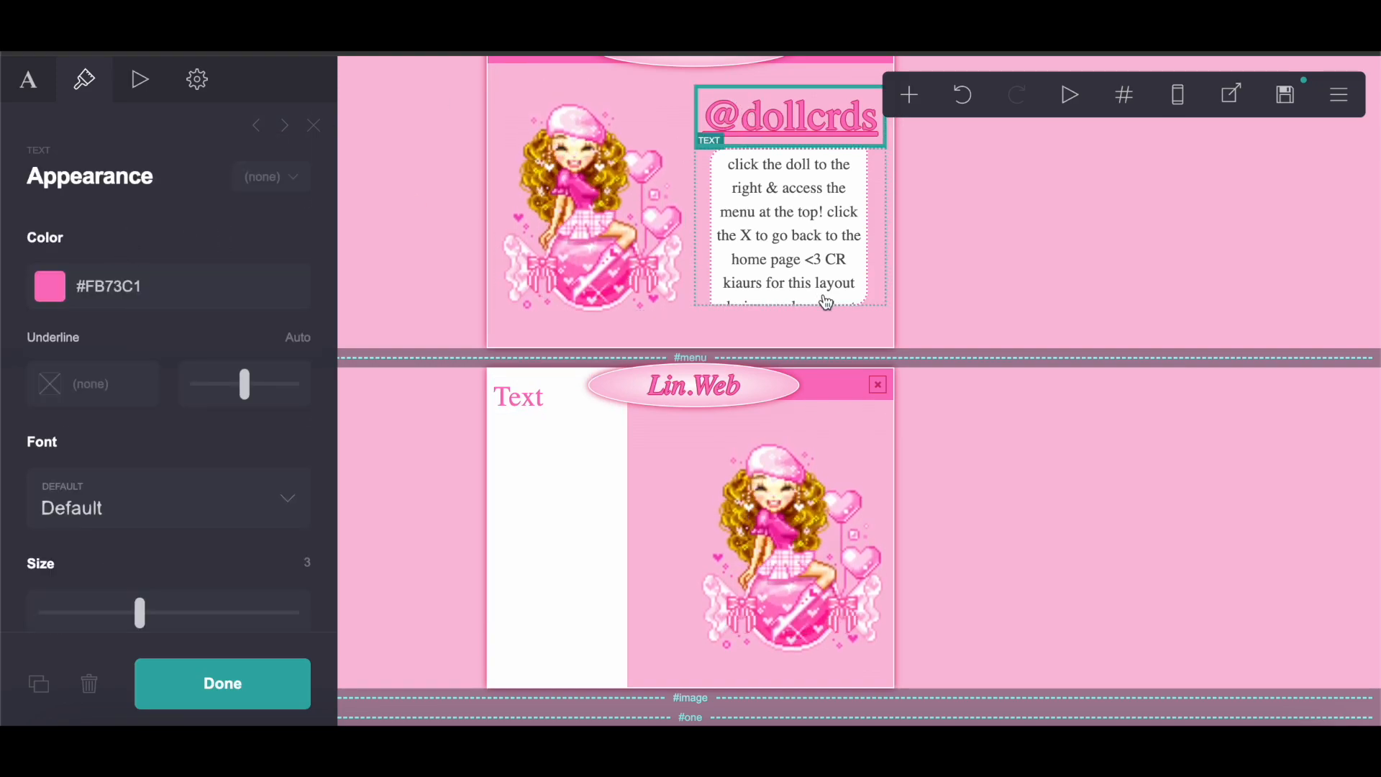
{"action": "left_click", "coordinate": [198, 80]}
{"action": "left_click", "coordinate": [89, 297]}
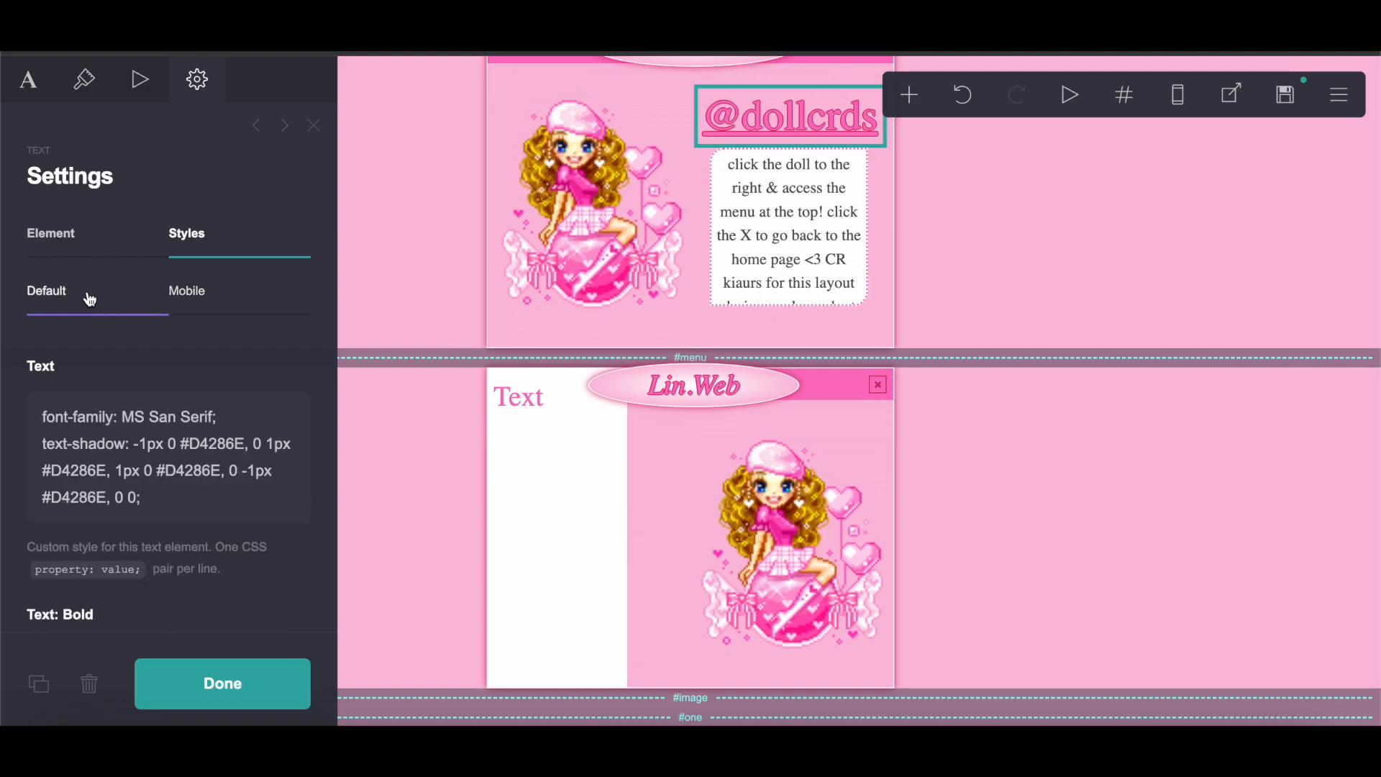
{"action": "left_click_drag", "start_coordinate": [244, 455], "coordinate": [186, 452]}
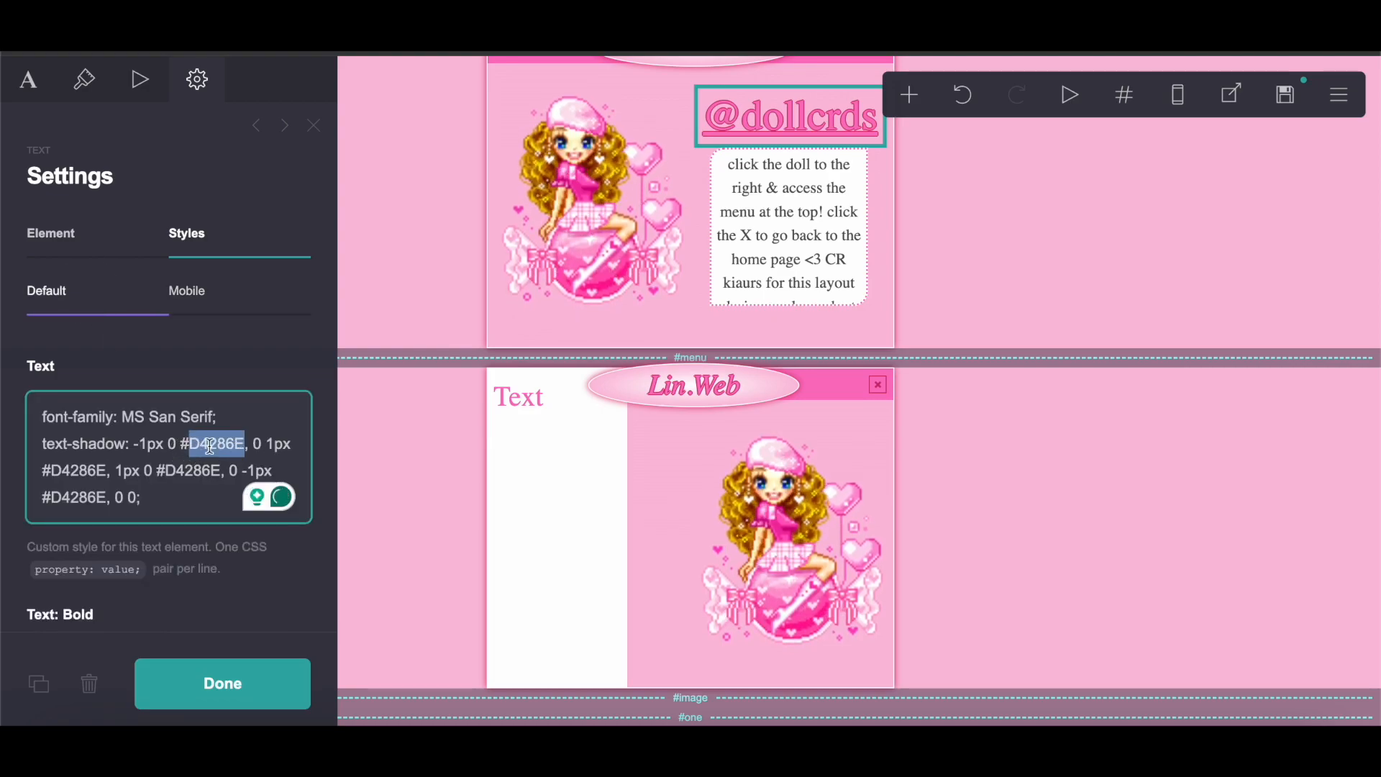
{"action": "right_click", "coordinate": [211, 449]}
{"action": "left_click", "coordinate": [245, 425]}
Step: Set the color of the menu container's text to #D4286E
{"action": "left_click", "coordinate": [554, 399]}
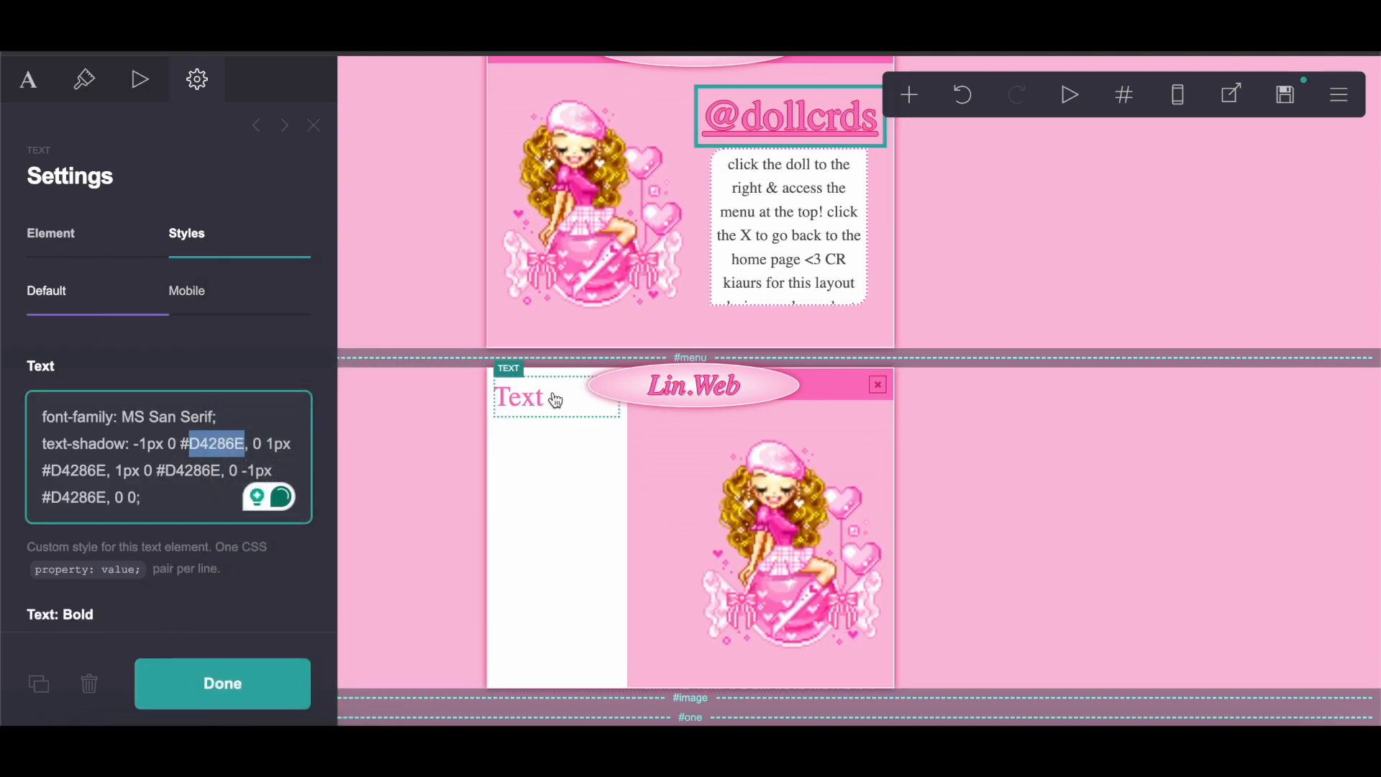
{"action": "left_click", "coordinate": [83, 85]}
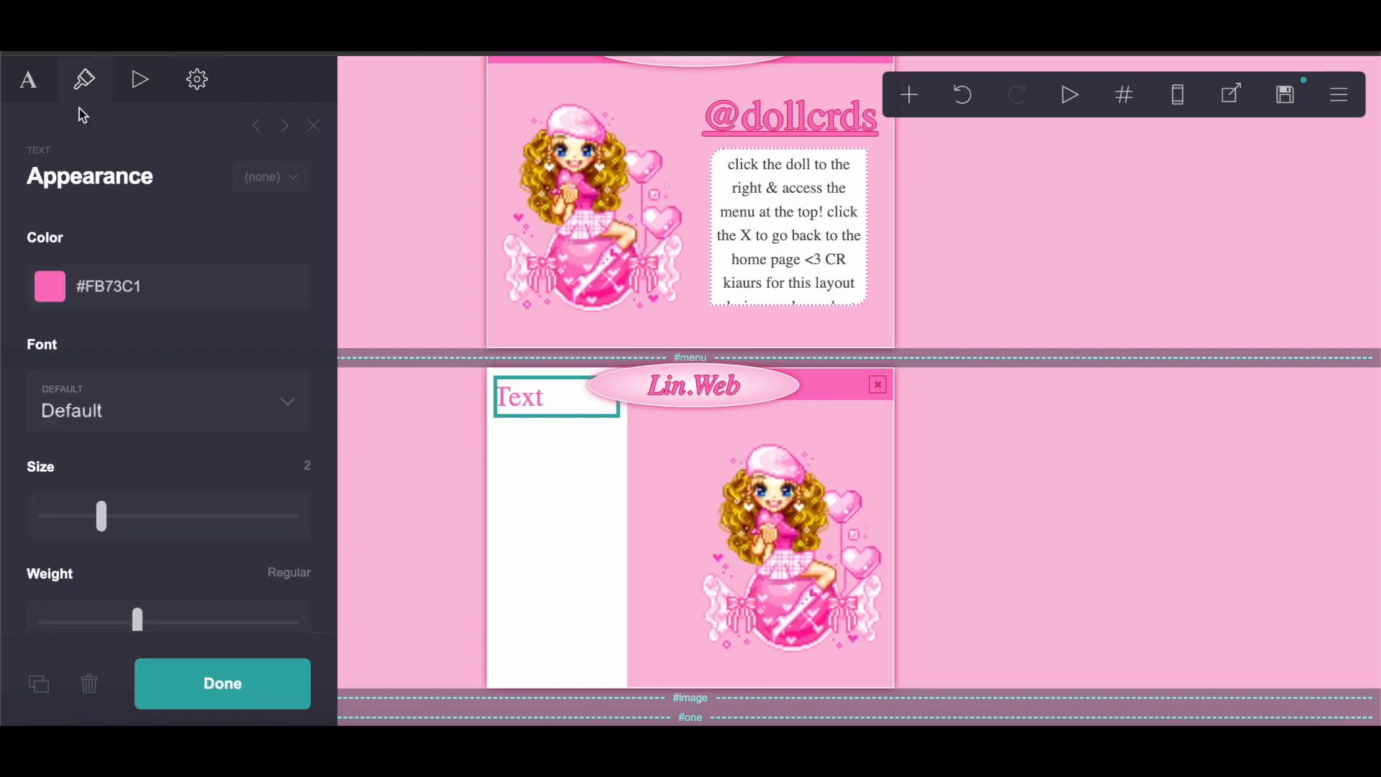
{"action": "left_click_drag", "start_coordinate": [82, 289], "coordinate": [170, 287]}
{"action": "right_click", "coordinate": [170, 287]}
{"action": "left_click", "coordinate": [210, 441]}
Step: Copy the link text [X](#image) from the Google Docs styling document
{"action": "key", "text": "ctrl+Tab"}
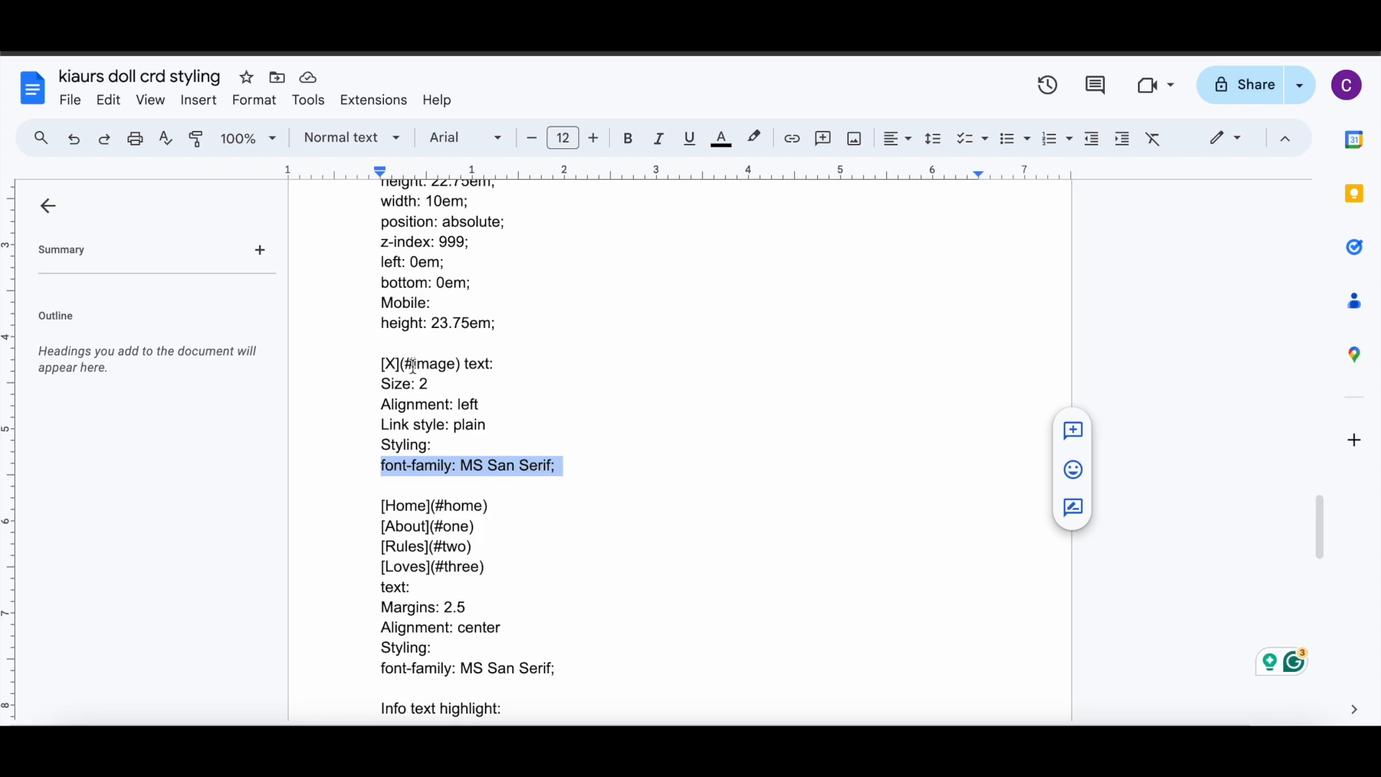
{"action": "left_click", "coordinate": [387, 360]}
{"action": "left_click_drag", "start_coordinate": [437, 363], "coordinate": [455, 367]}
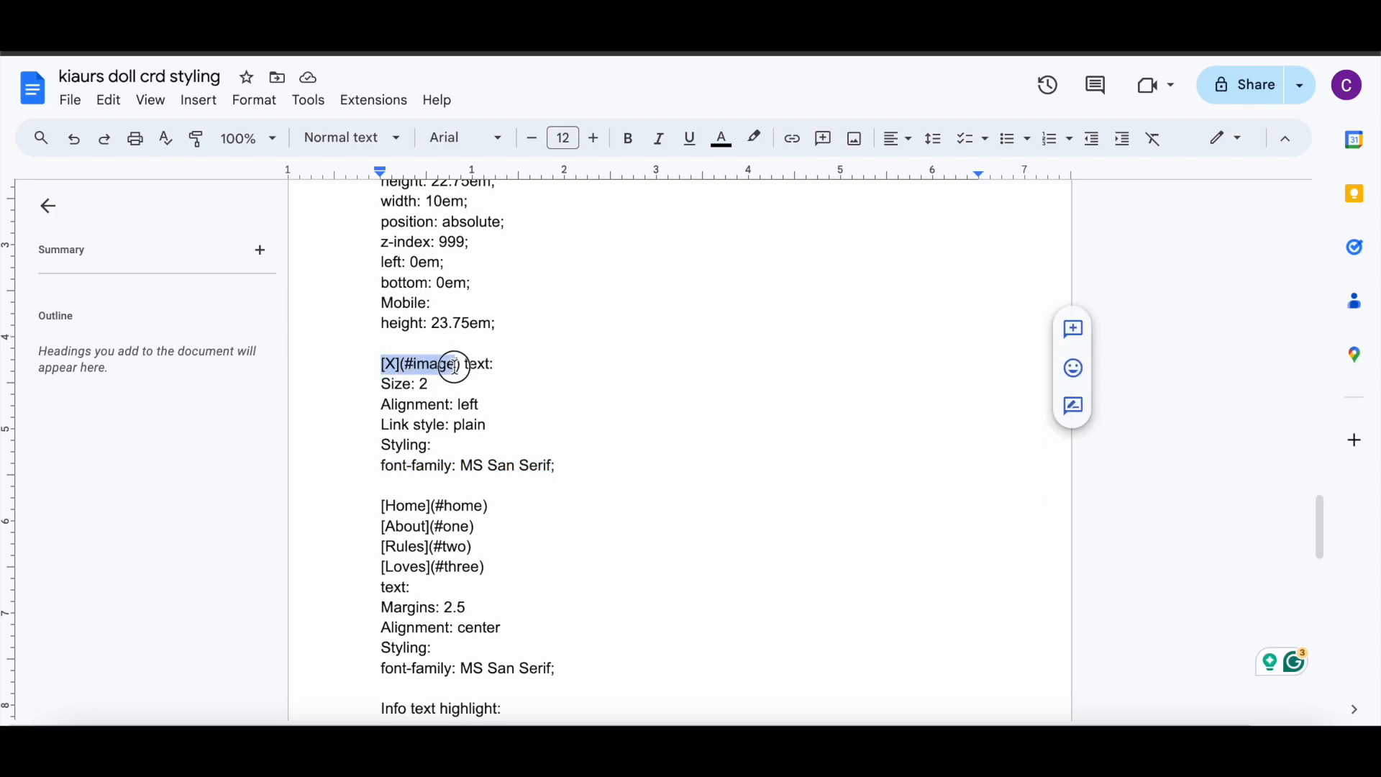
{"action": "right_click", "coordinate": [443, 370]}
{"action": "left_click", "coordinate": [503, 281]}
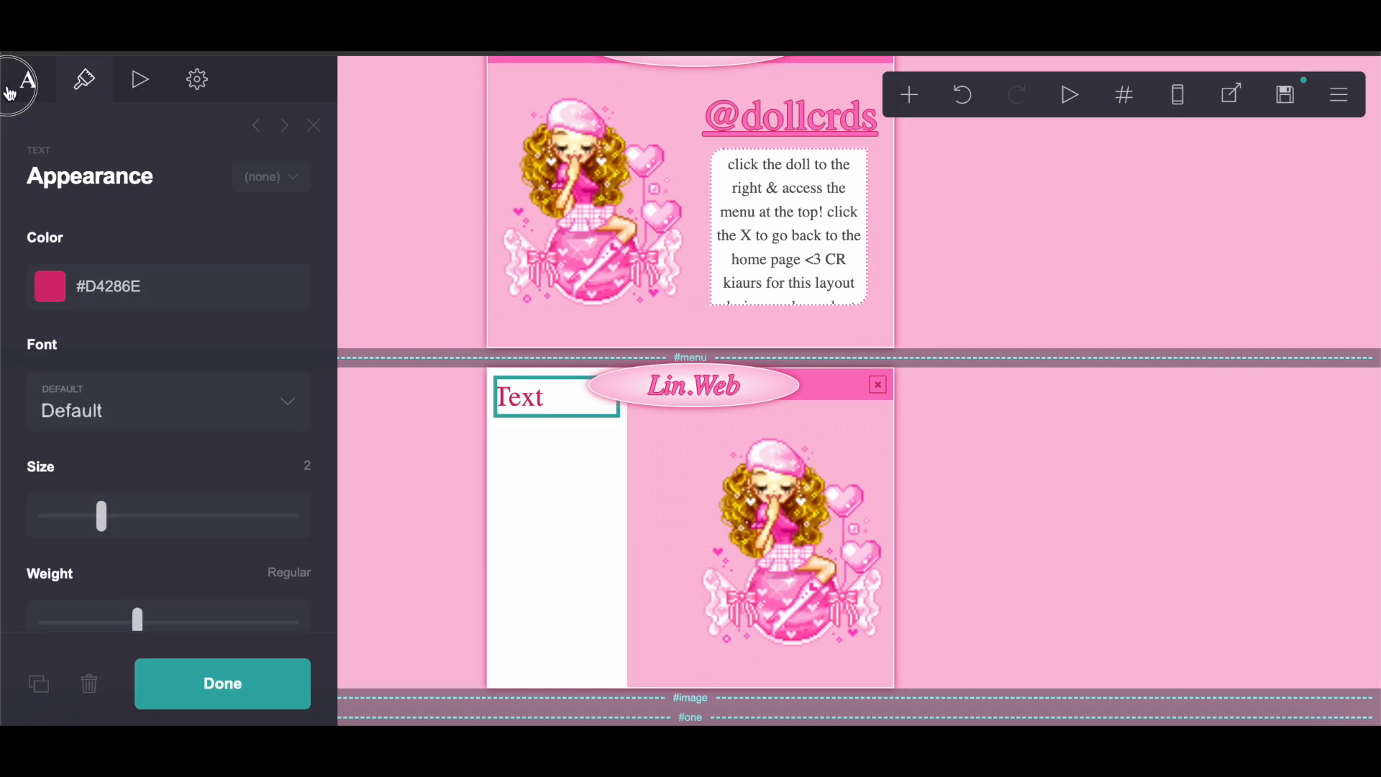
Step: Replace the white menu container's text with the copied link [X](#image) and duplicate that text element
{"action": "left_click", "coordinate": [21, 79]}
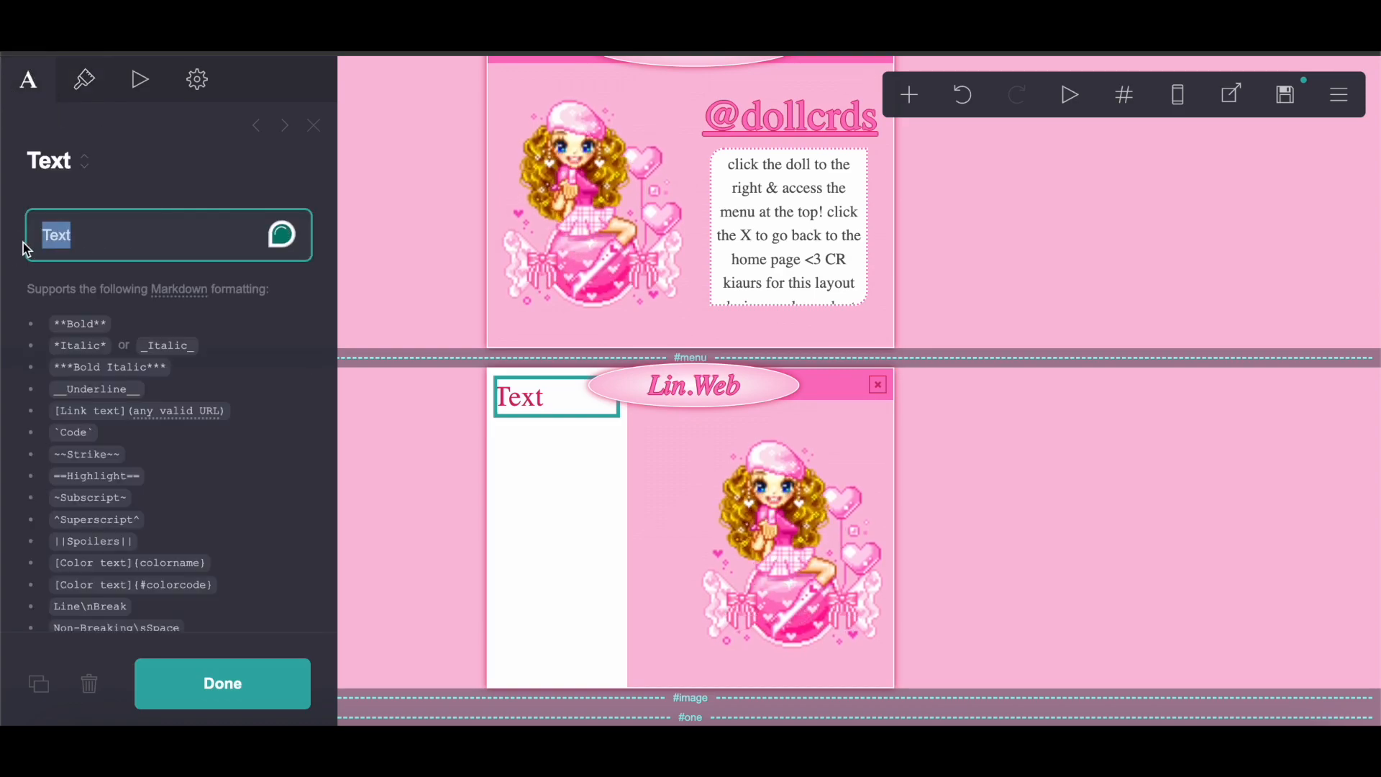
{"action": "right_click", "coordinate": [62, 240]}
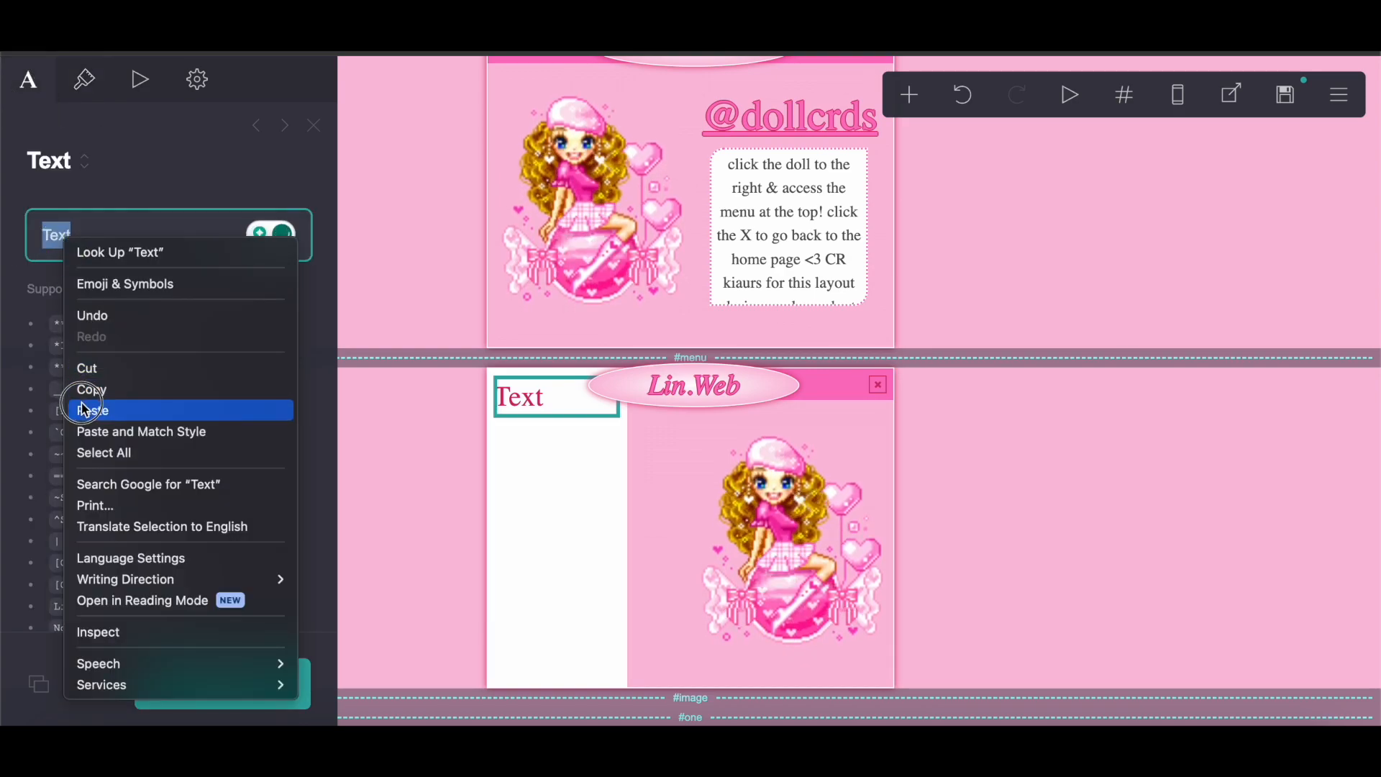
{"action": "left_click", "coordinate": [81, 408]}
{"action": "left_click", "coordinate": [185, 679]}
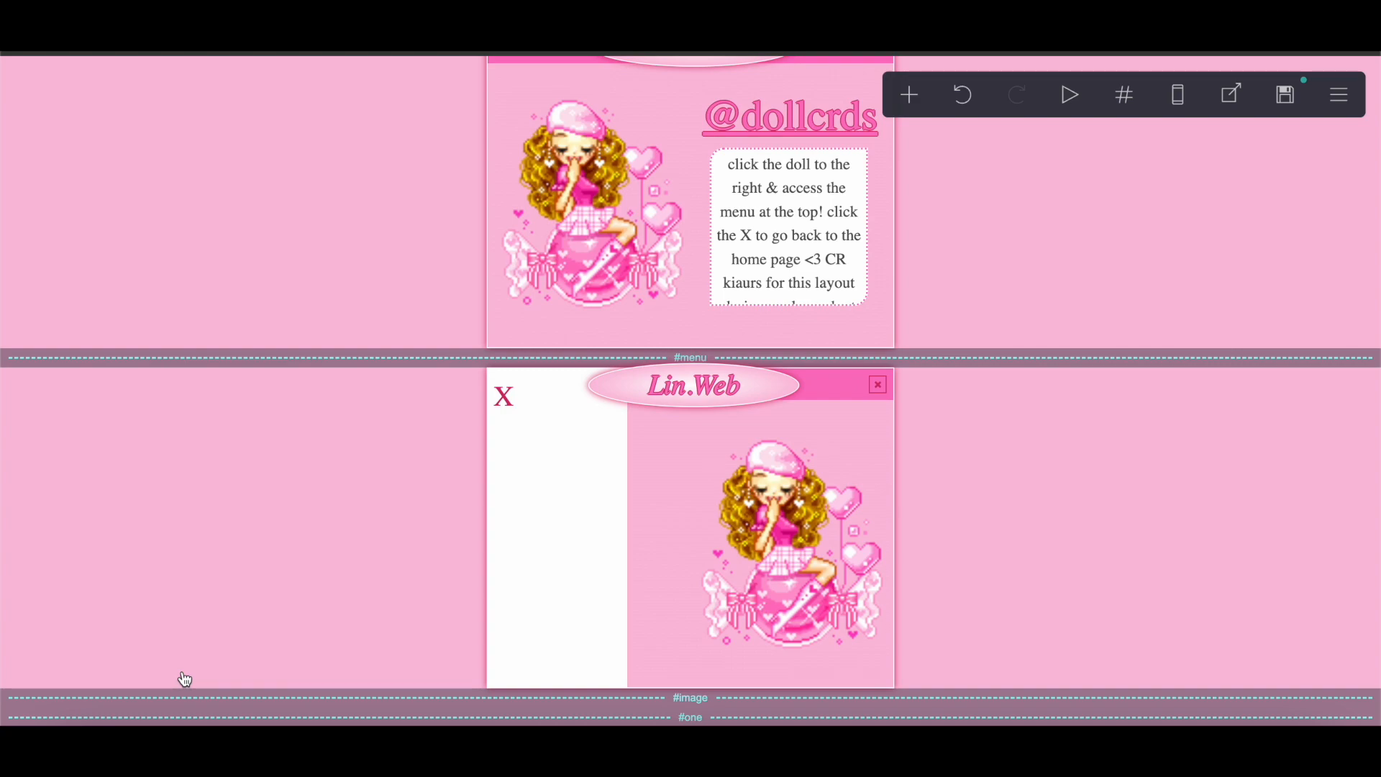
{"action": "left_click", "coordinate": [540, 411]}
{"action": "left_click", "coordinate": [34, 678]}
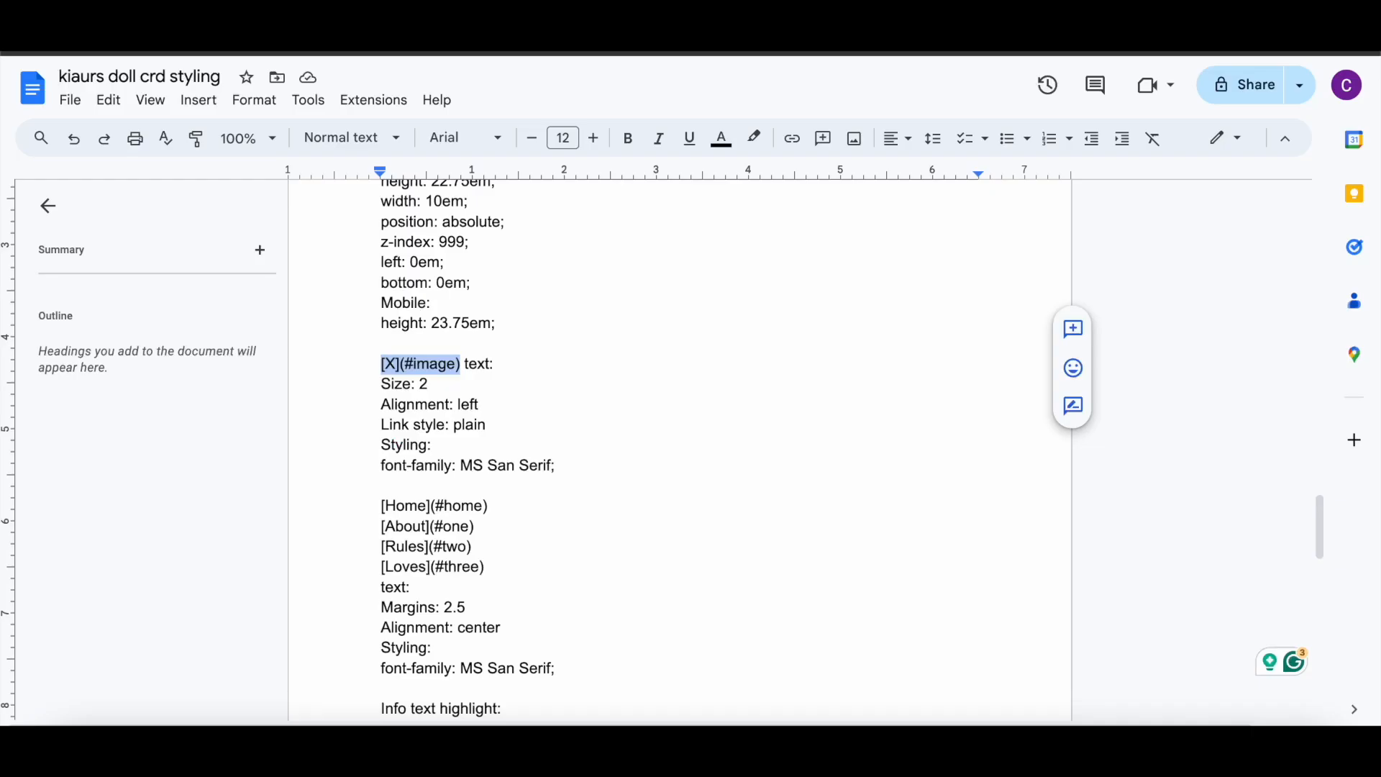
Step: Copy the link lines [Home](#home), [About](#one), [Rules](#two) and [Loves](#three) from the Google Docs styling document
{"action": "scroll", "coordinate": [524, 546], "scroll_direction": "down", "scroll_amount": 3}
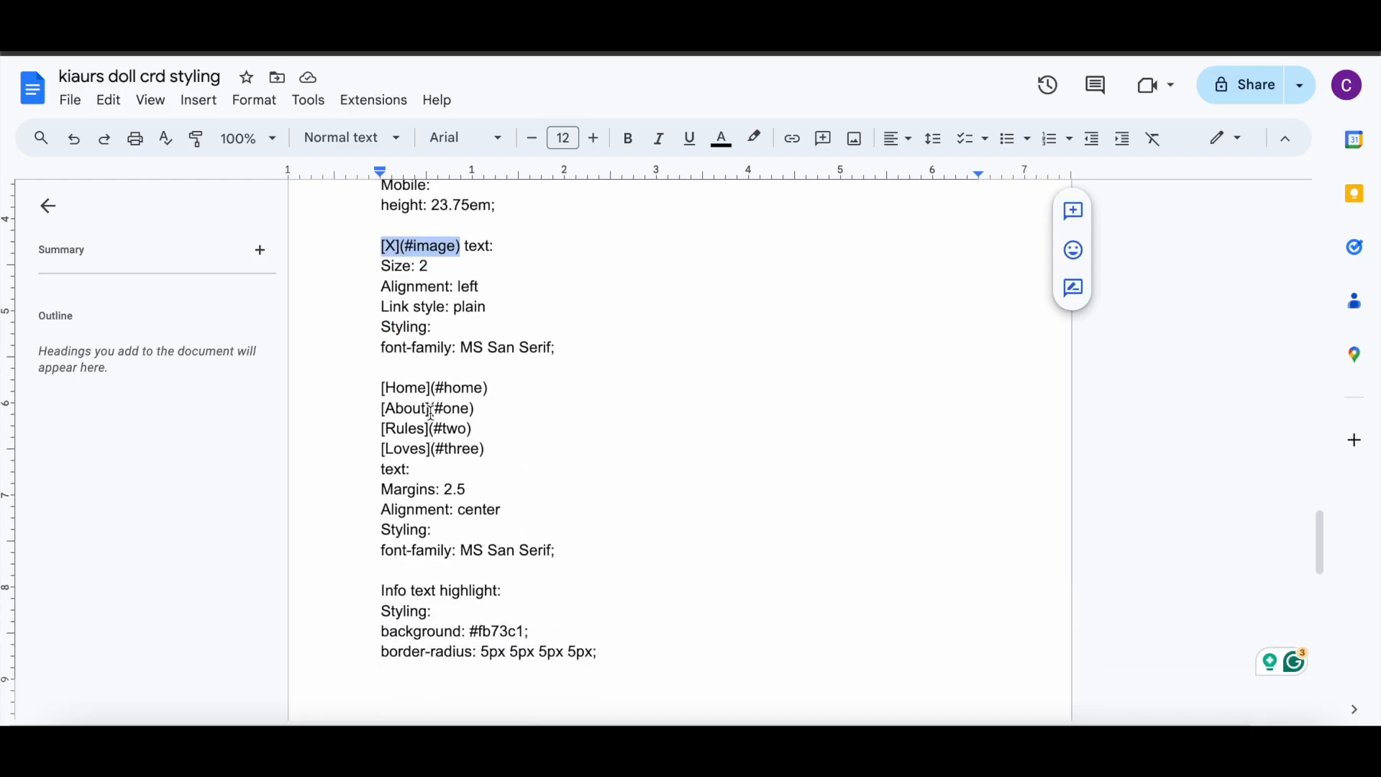
{"action": "left_click_drag", "start_coordinate": [376, 388], "coordinate": [478, 460]}
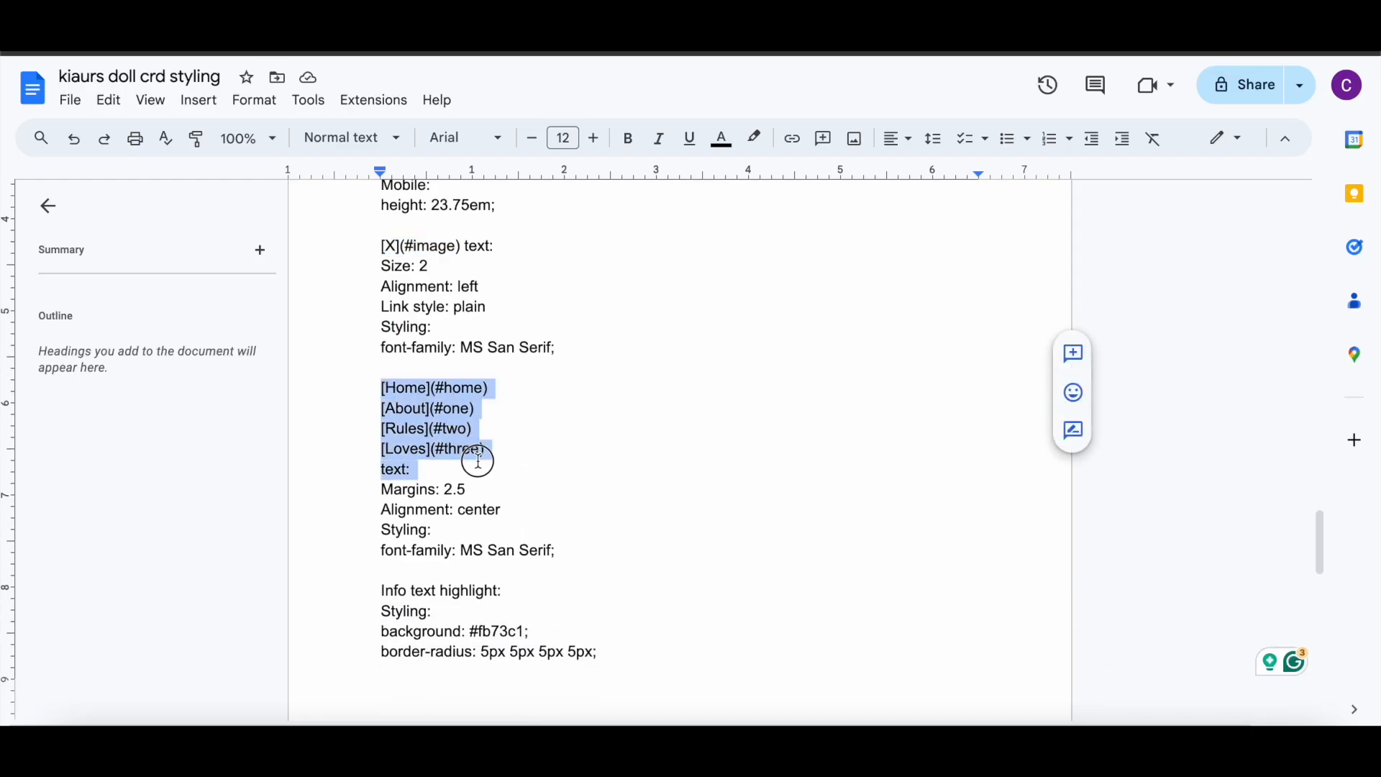
{"action": "right_click", "coordinate": [457, 431]}
{"action": "left_click", "coordinate": [525, 282]}
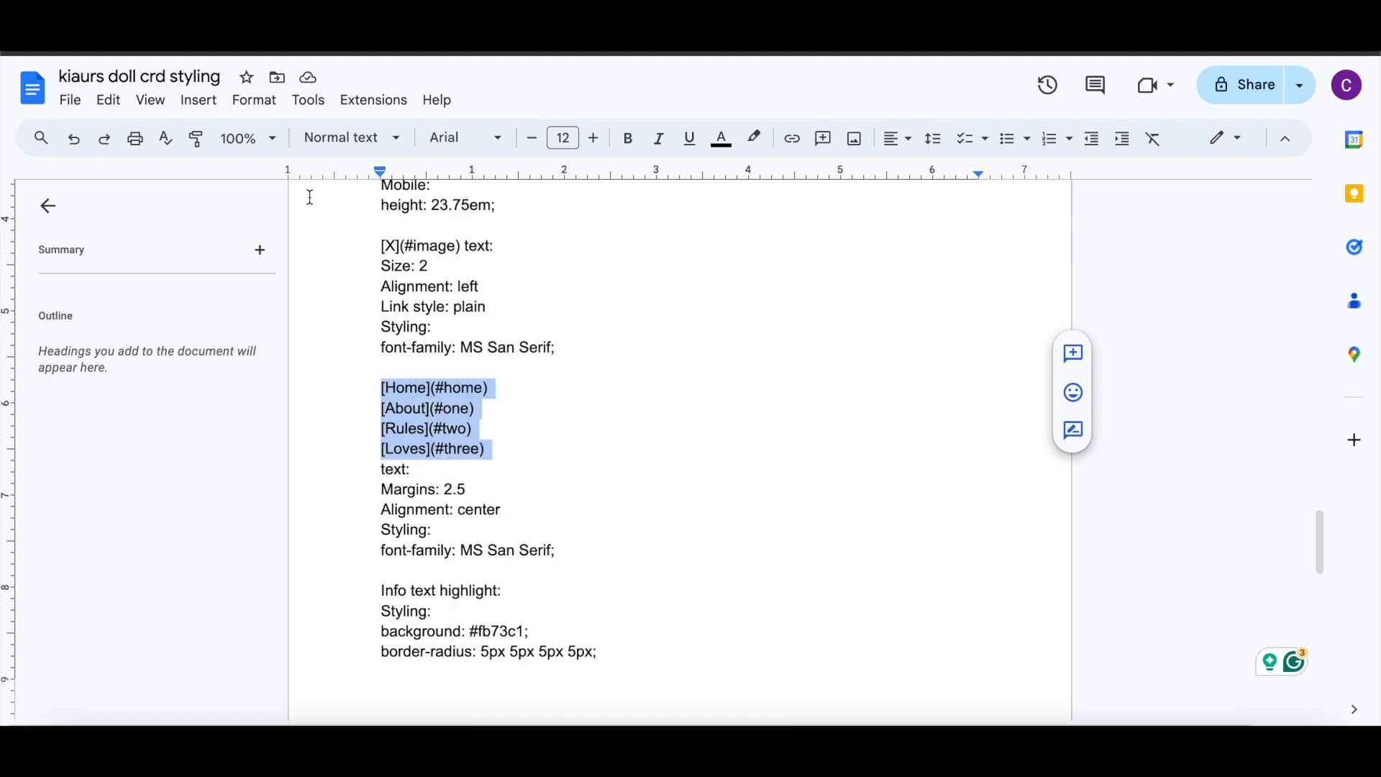
Step: Back in Carrd, replace the duplicated X text with the copied Home, About, Rules and Loves links
{"action": "left_click", "coordinate": [81, 14]}
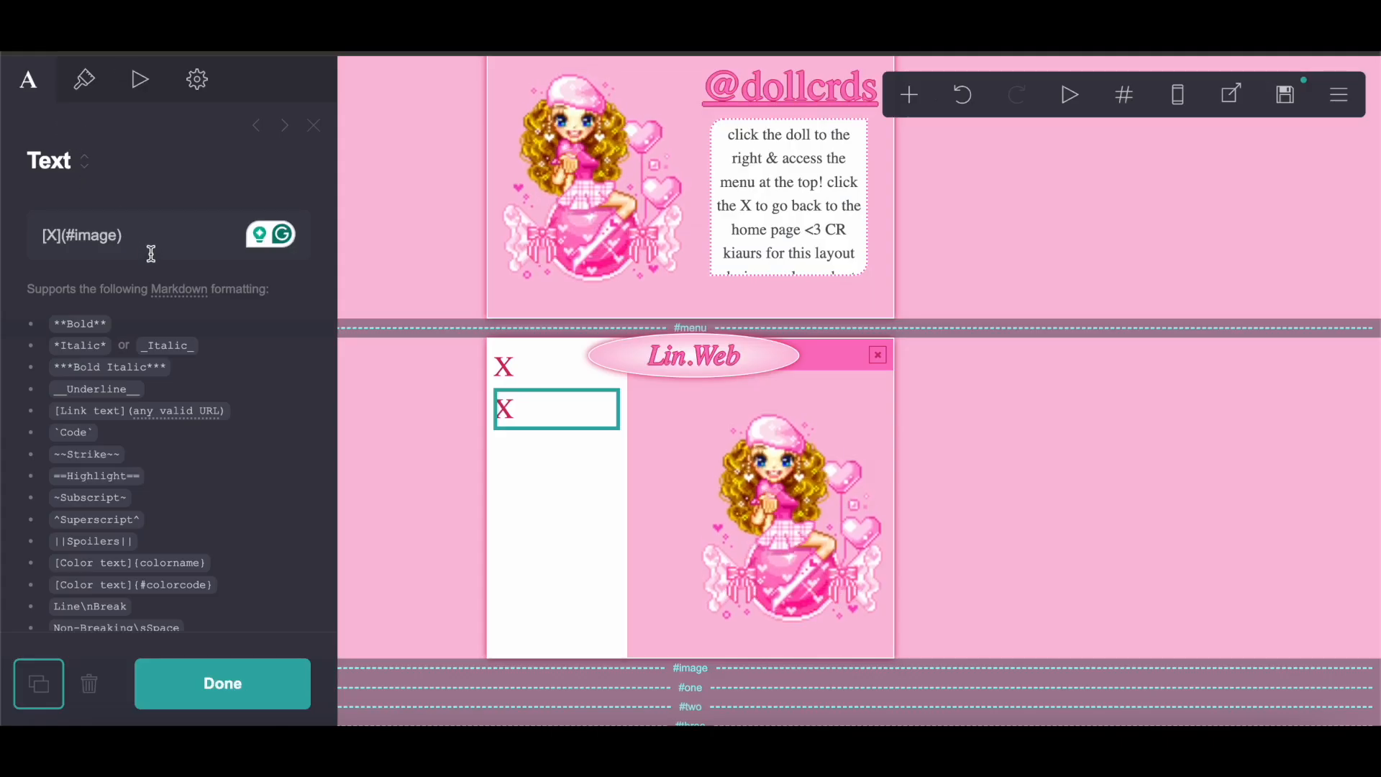
{"action": "left_click_drag", "start_coordinate": [151, 256], "coordinate": [18, 233]}
{"action": "right_click", "coordinate": [94, 220]}
{"action": "left_click", "coordinate": [133, 389]}
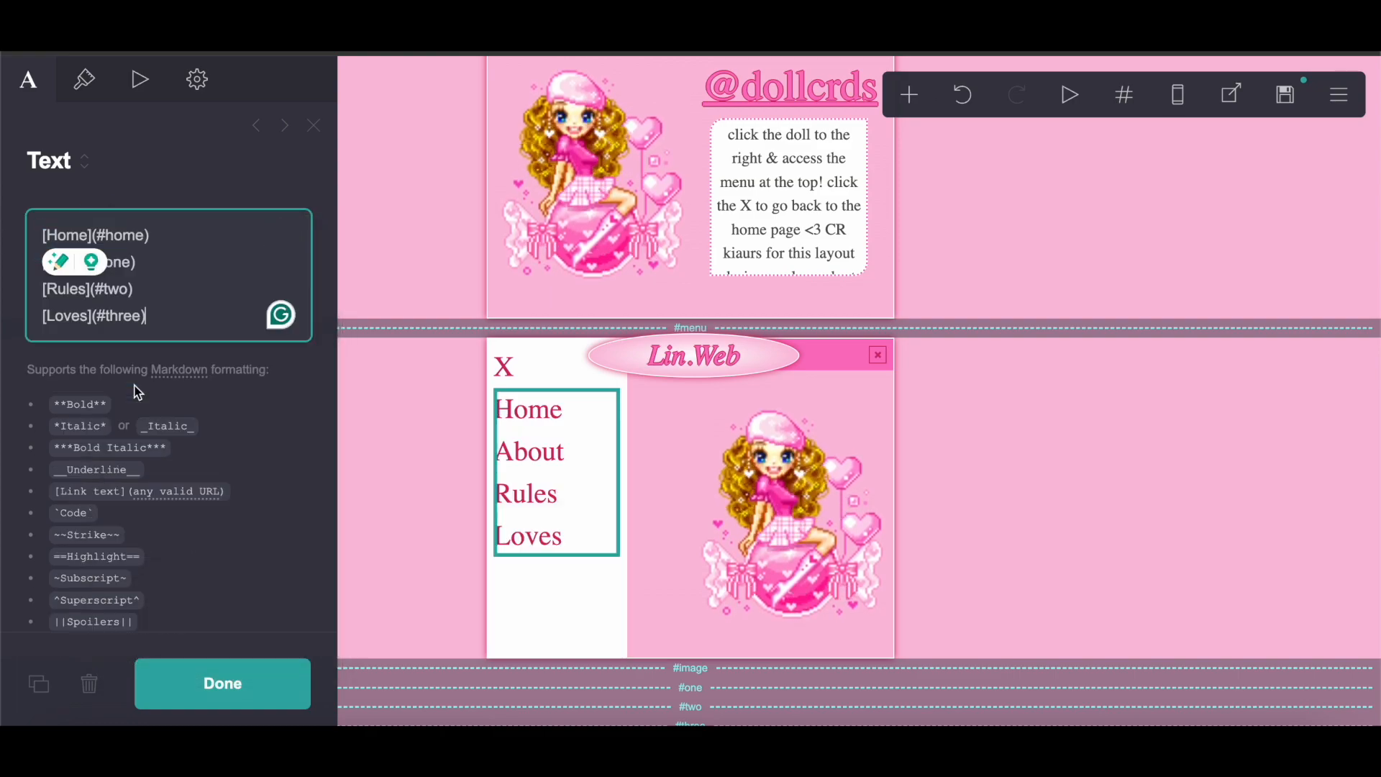
Step: Set the margins of the Home, About, Rules and Loves link text to 2.5
{"action": "left_click", "coordinate": [197, 80]}
{"action": "left_click", "coordinate": [188, 293]}
{"action": "left_click", "coordinate": [108, 293]}
{"action": "left_click", "coordinate": [84, 79]}
{"action": "scroll", "coordinate": [161, 442], "scroll_direction": "down", "scroll_amount": 2}
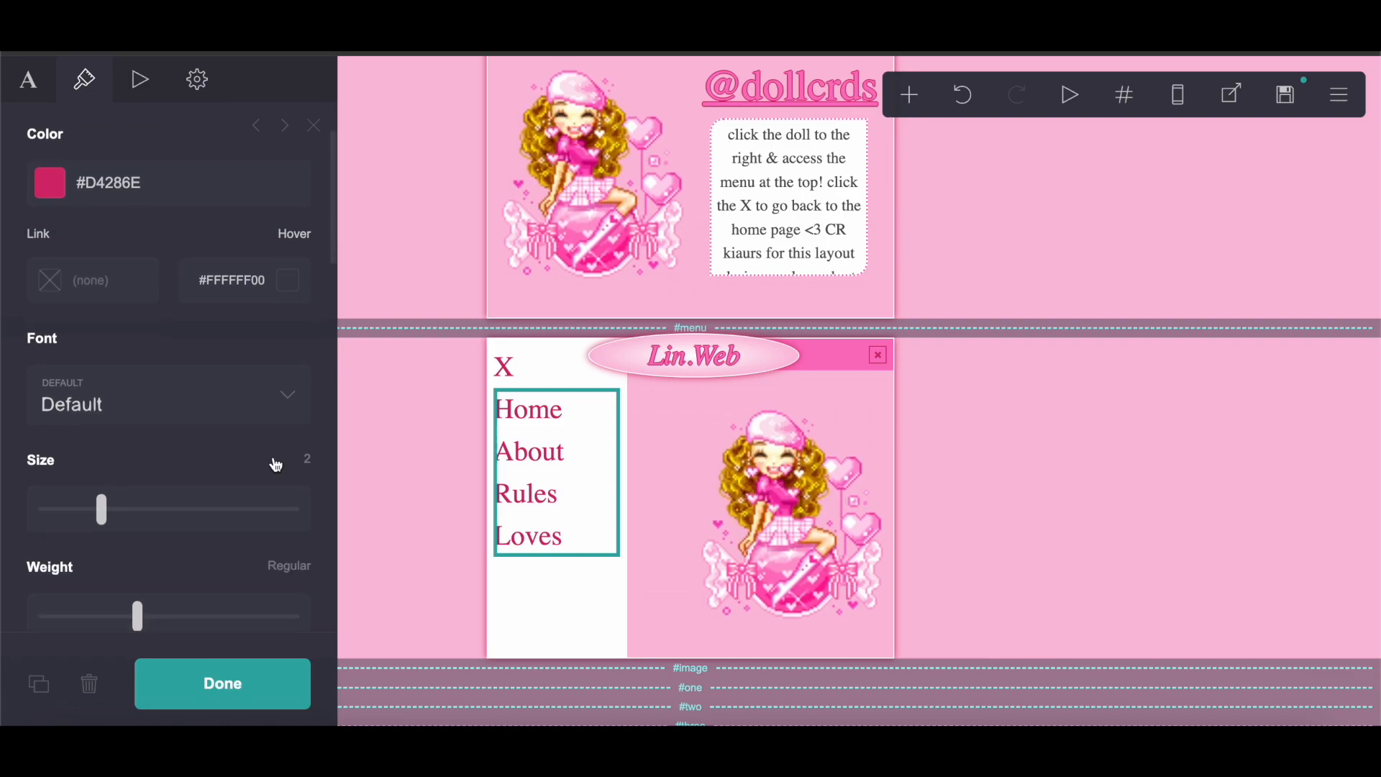
{"action": "left_click_drag", "start_coordinate": [101, 516], "coordinate": [102, 514]}
{"action": "scroll", "coordinate": [105, 519], "scroll_direction": "down", "scroll_amount": 2}
{"action": "scroll", "coordinate": [104, 520], "scroll_direction": "down", "scroll_amount": 5}
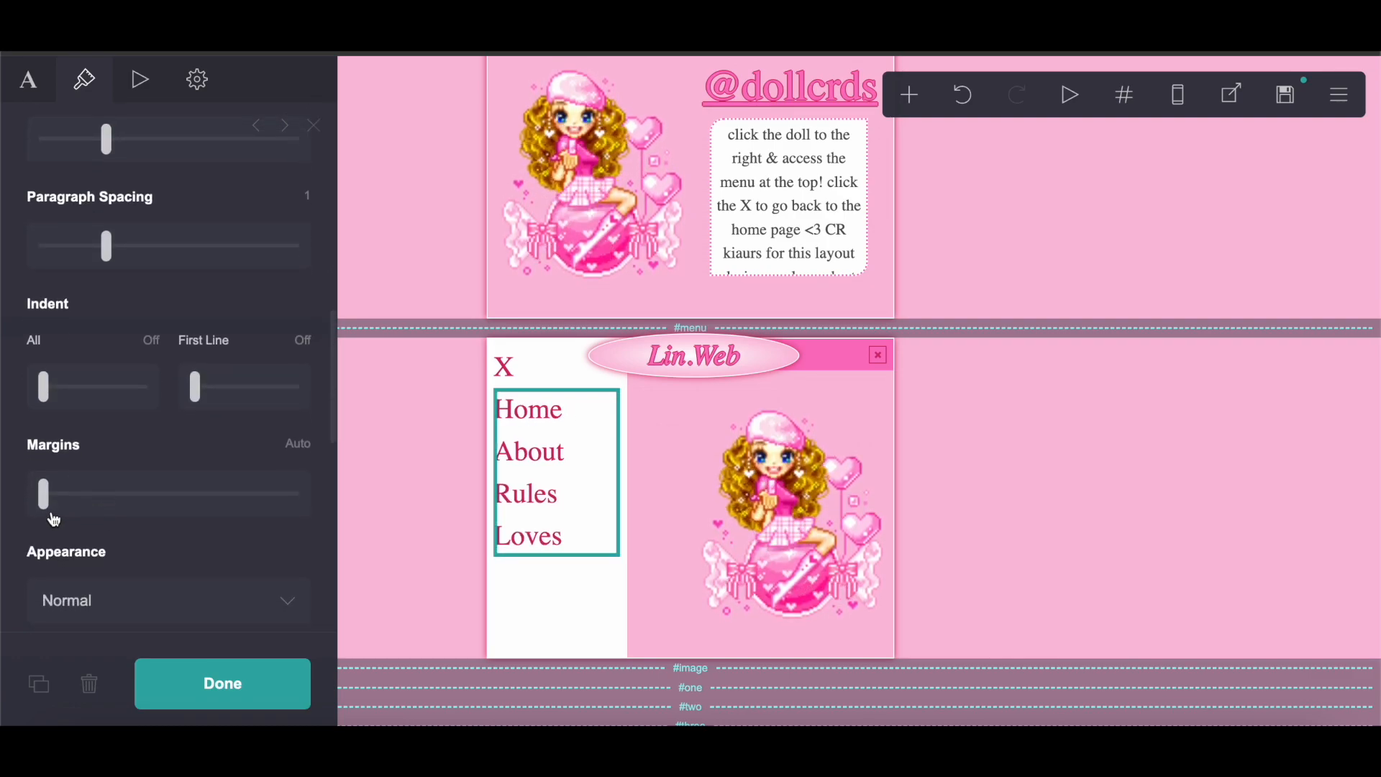
{"action": "left_click", "coordinate": [85, 501]}
{"action": "left_click_drag", "start_coordinate": [86, 503], "coordinate": [151, 496]}
Step: Set the alignment of the menu's Home, About, Rules and Loves link text to center
{"action": "scroll", "coordinate": [149, 500], "scroll_direction": "down", "scroll_amount": 3}
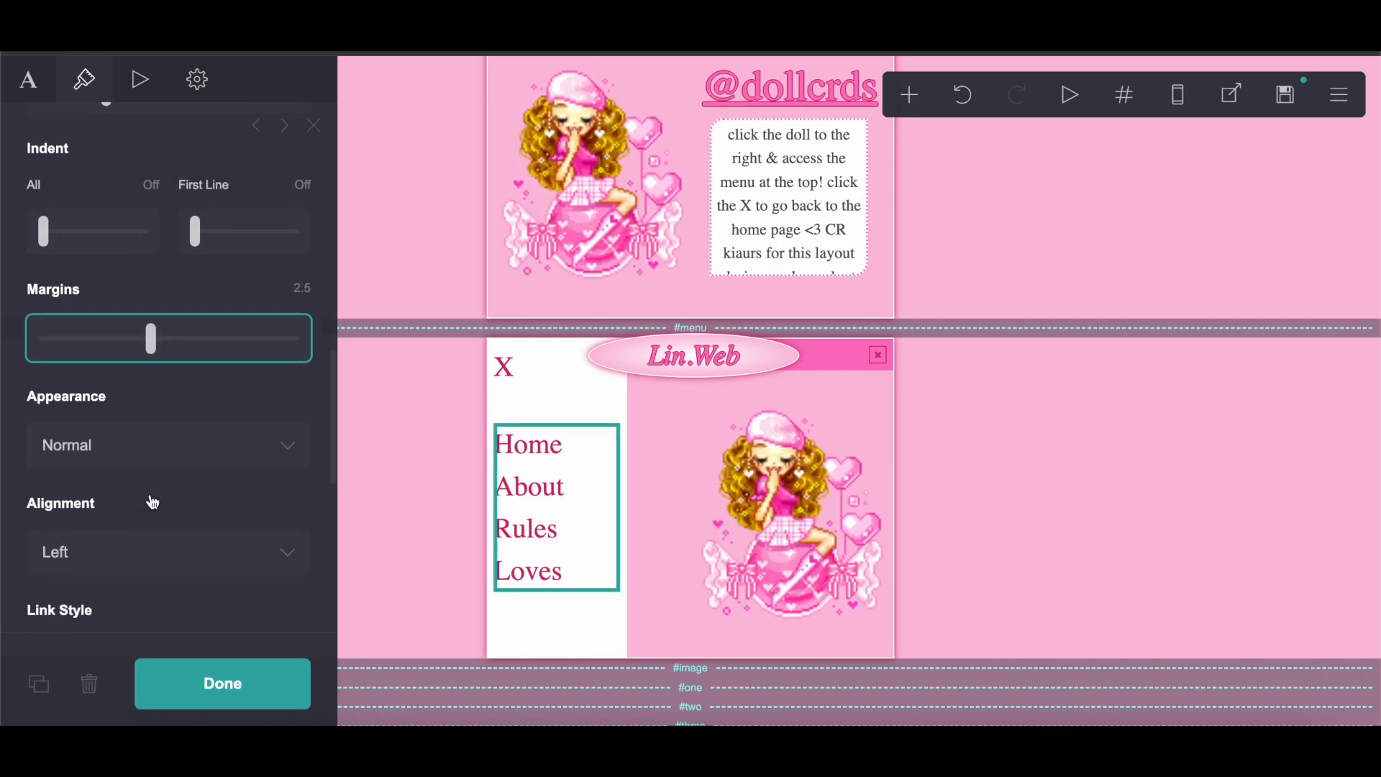
{"action": "left_click", "coordinate": [149, 471]}
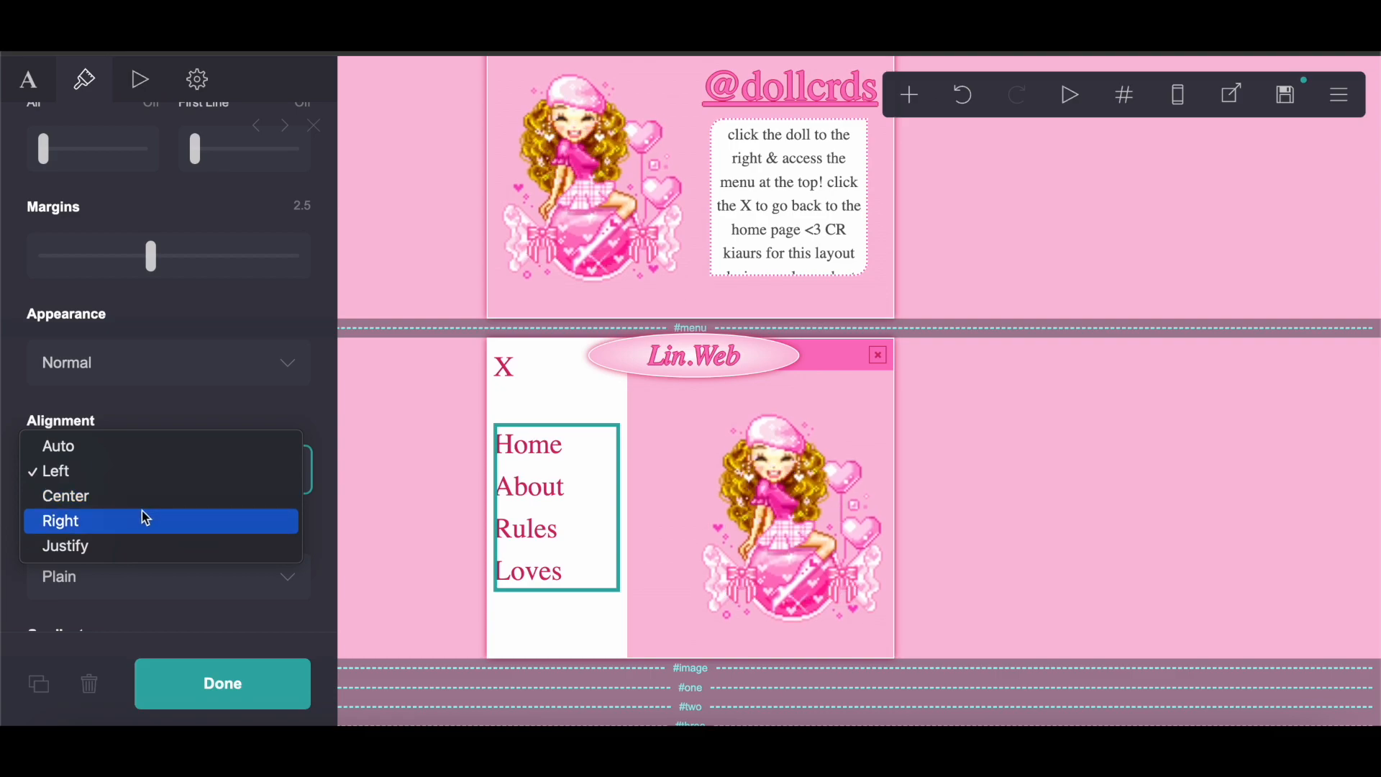
{"action": "left_click", "coordinate": [141, 498]}
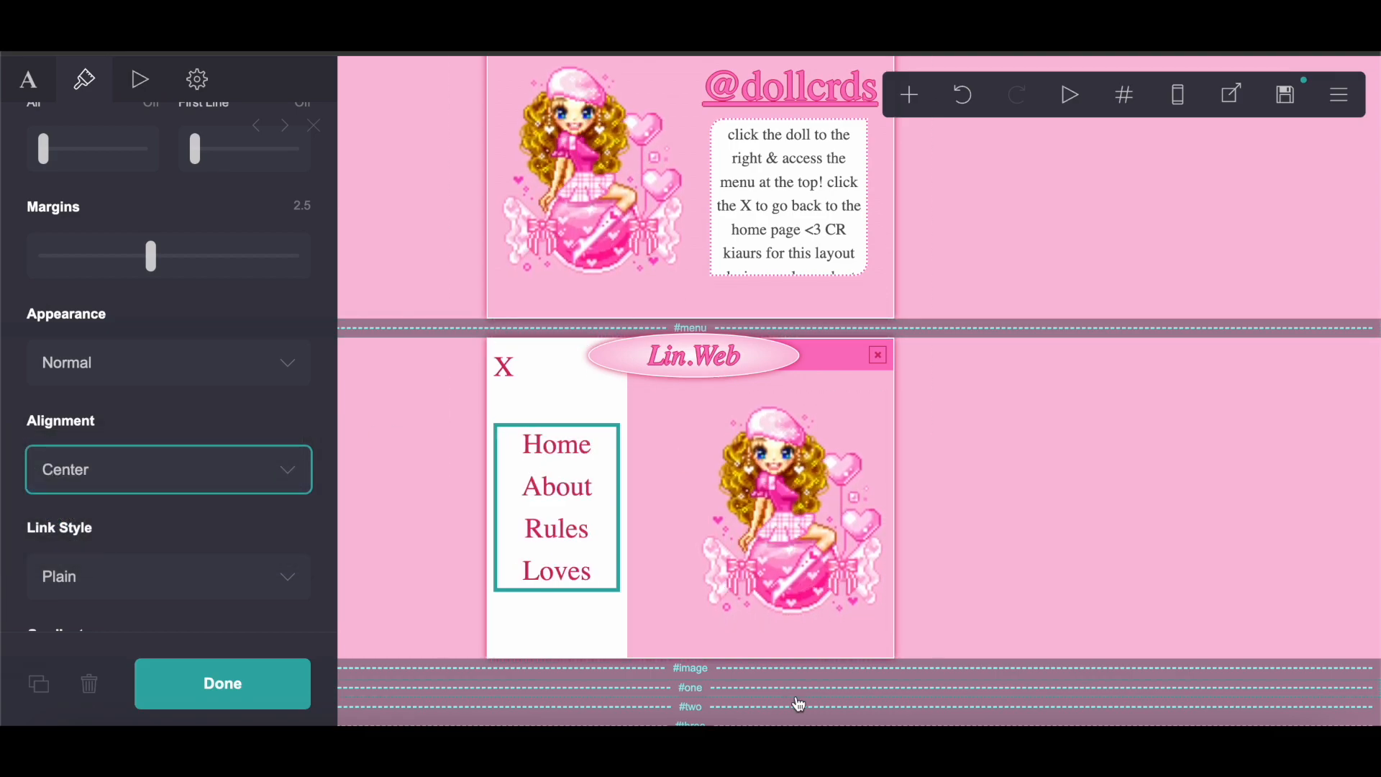
{"action": "left_click", "coordinate": [203, 687]}
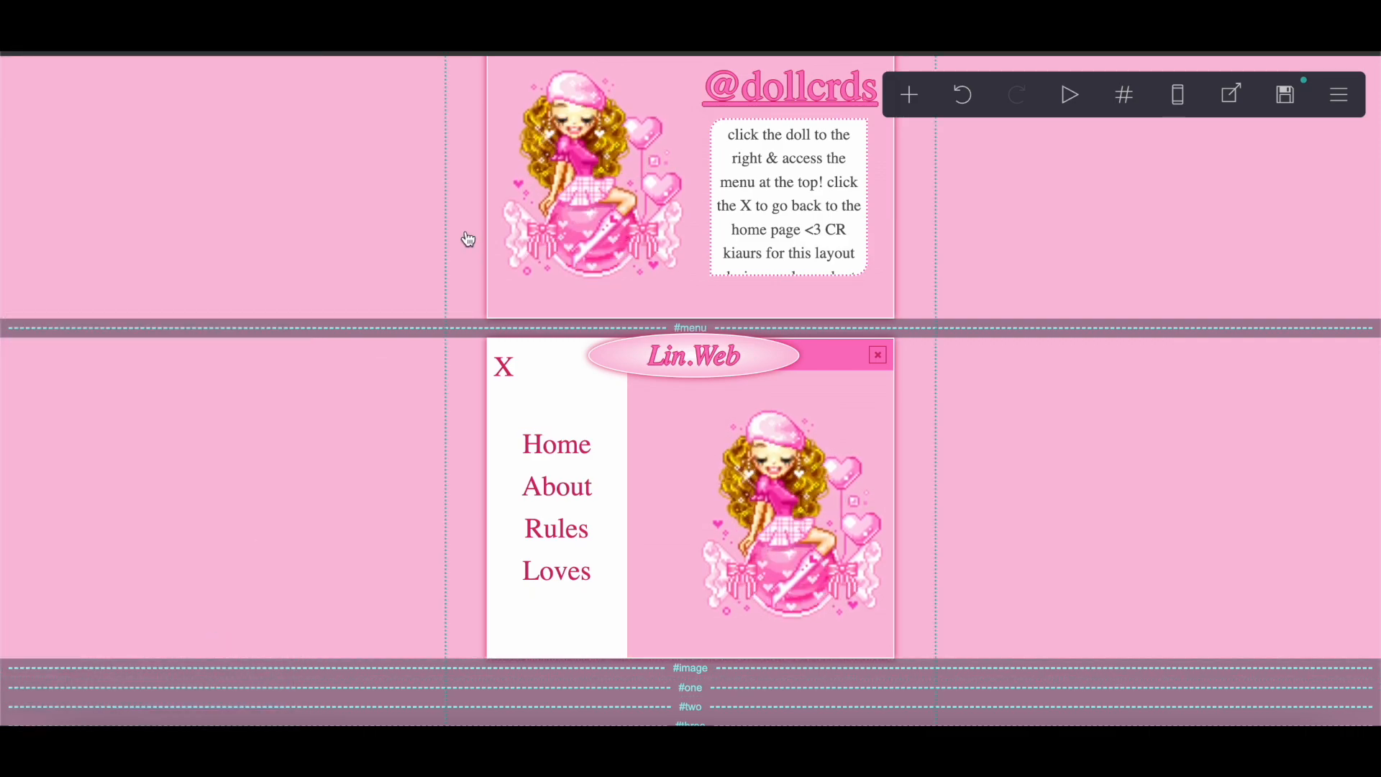
Step: Duplicate the home section's main container and move the copy between the #one and #two section breaks
{"action": "left_click", "coordinate": [493, 235]}
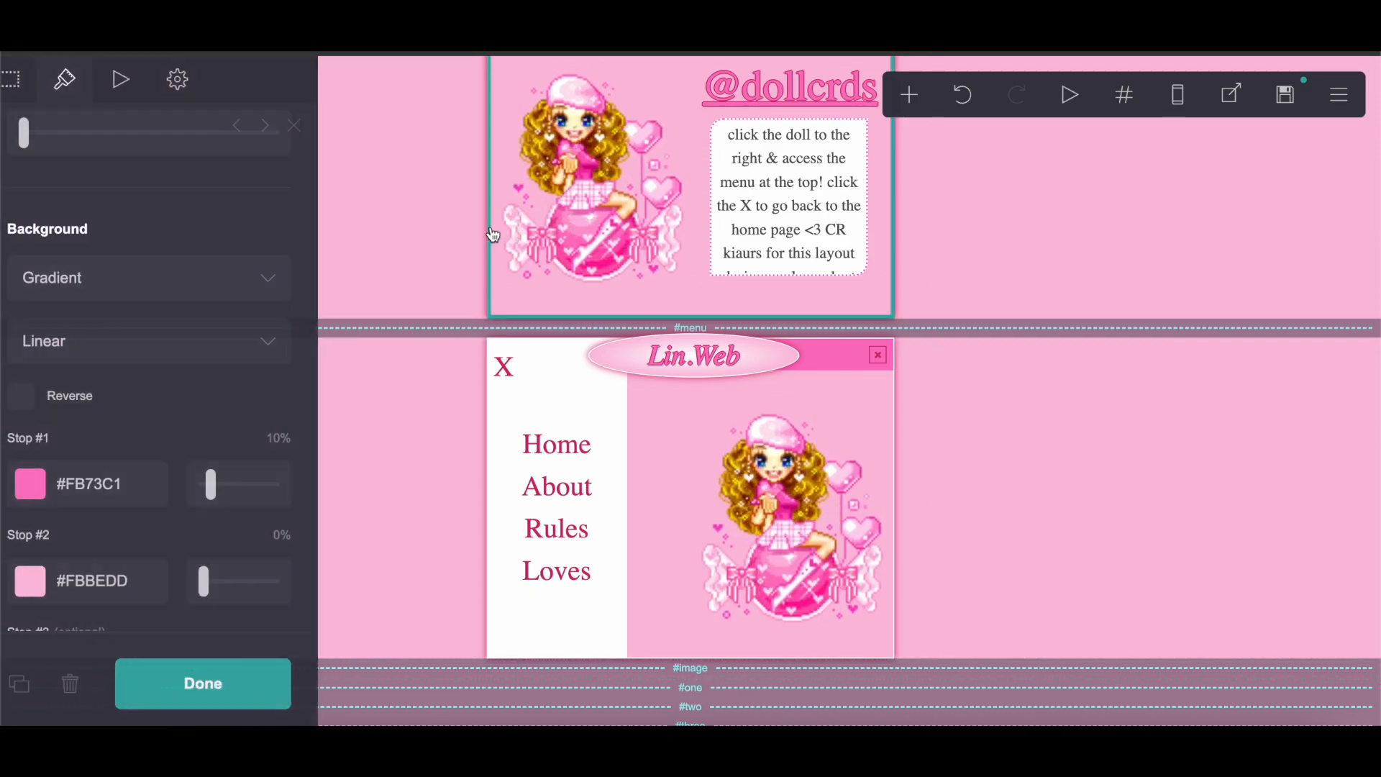
{"action": "left_click", "coordinate": [38, 683]}
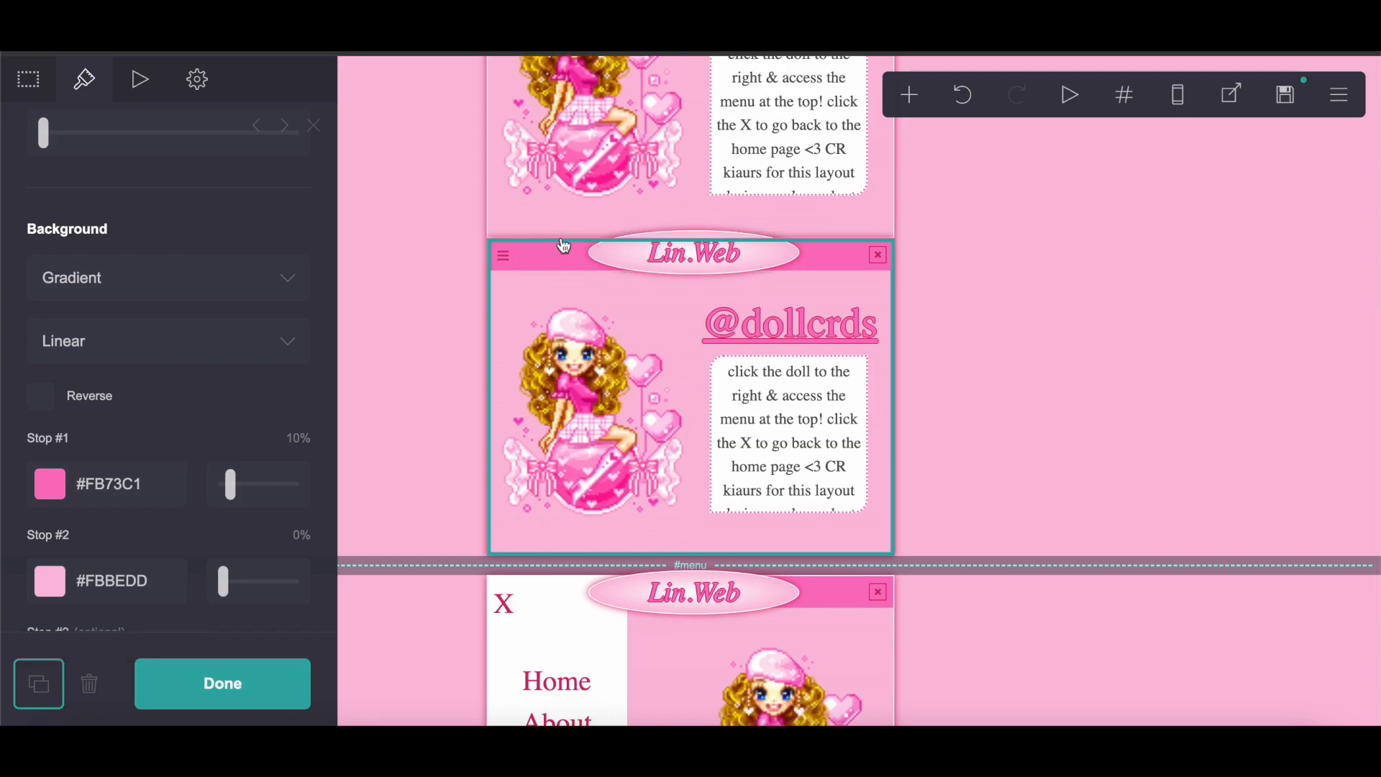
{"action": "left_click_drag", "start_coordinate": [583, 281], "coordinate": [731, 699]}
{"action": "scroll", "coordinate": [712, 656], "scroll_direction": "down", "scroll_amount": 4}
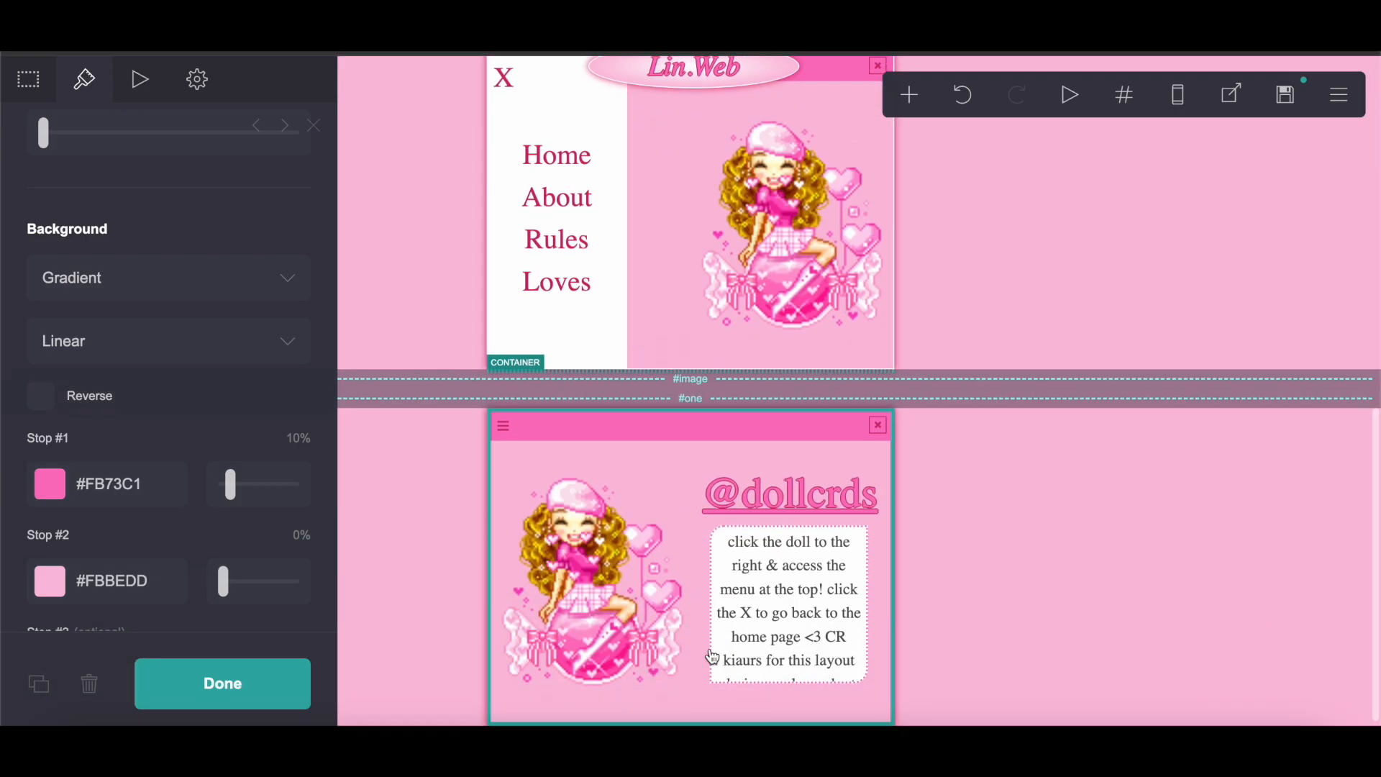
{"action": "left_click", "coordinate": [791, 466]}
{"action": "left_click", "coordinate": [89, 683]}
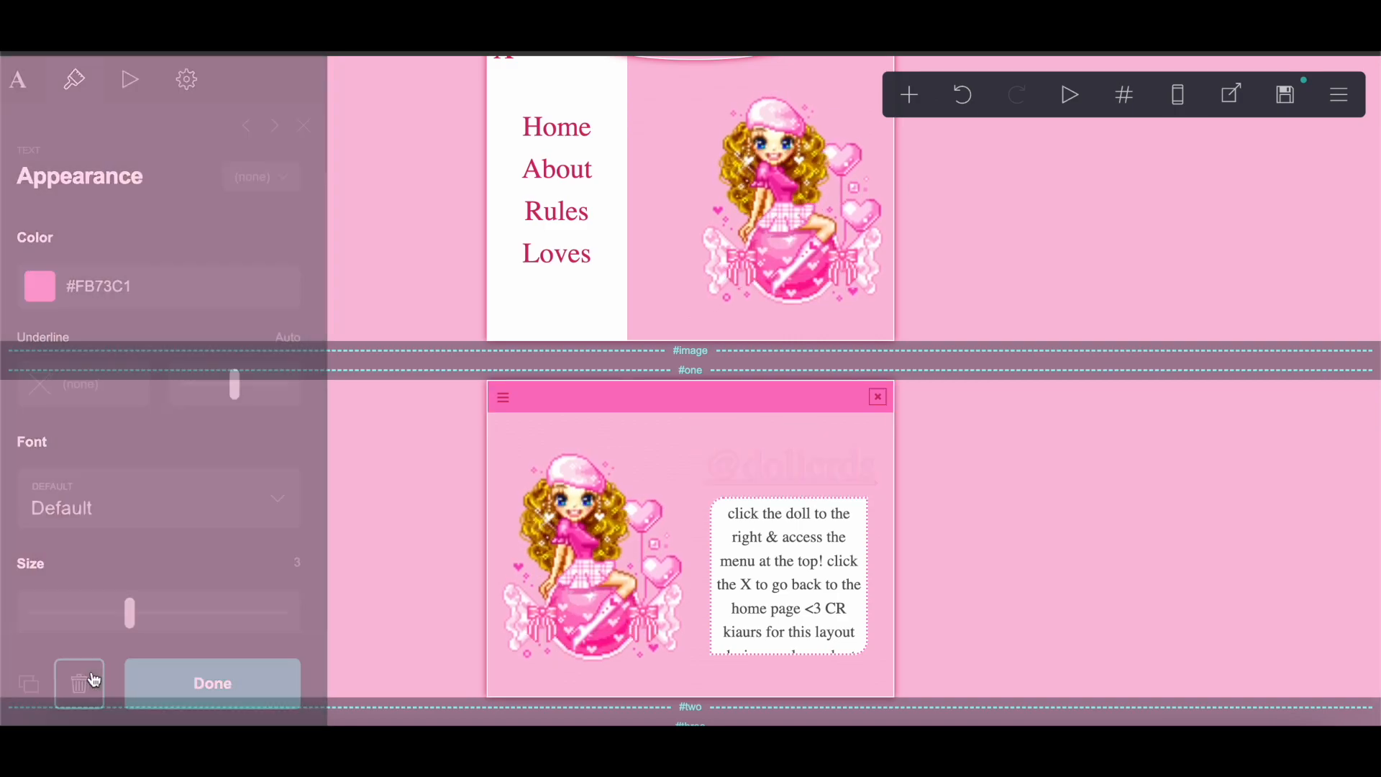
{"action": "left_click", "coordinate": [832, 567]}
{"action": "left_click", "coordinate": [94, 686]}
{"action": "left_click_drag", "start_coordinate": [585, 564], "coordinate": [851, 478]}
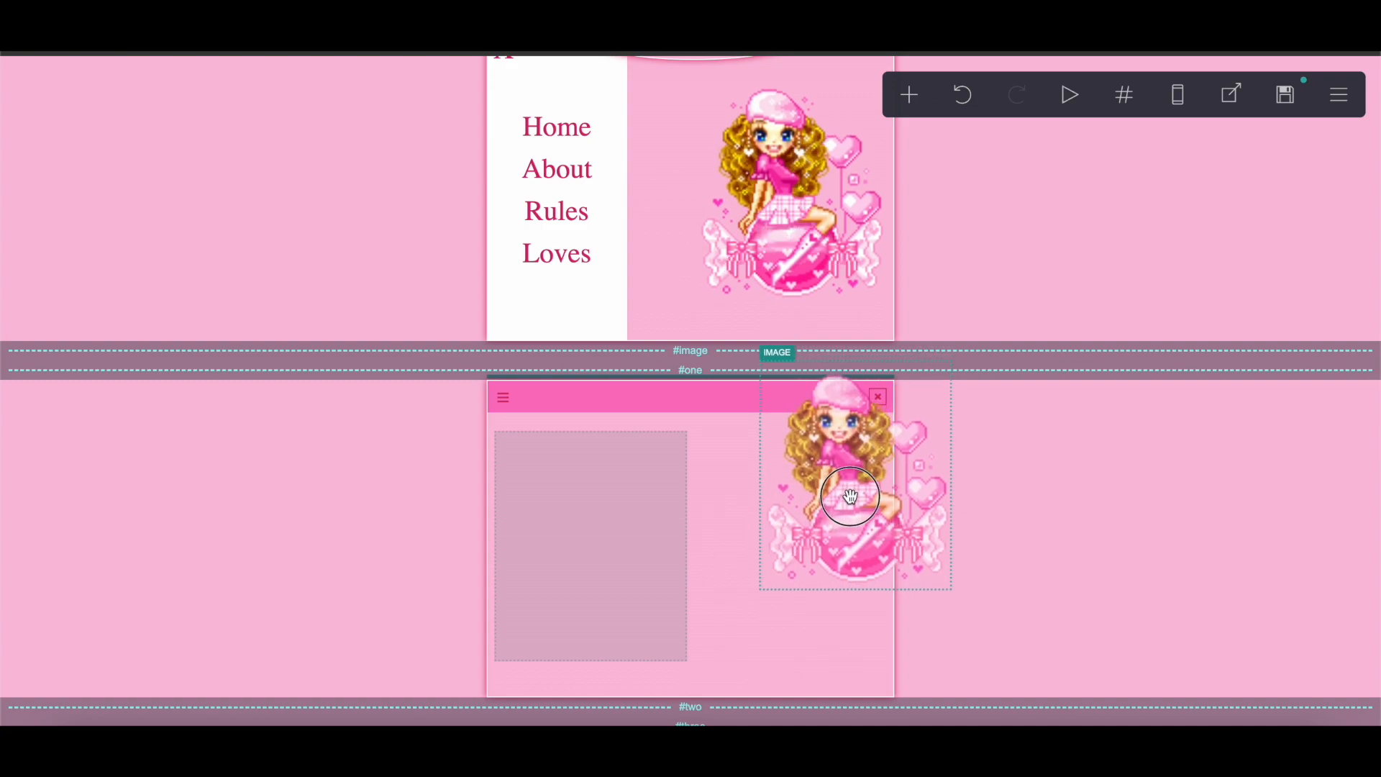
{"action": "left_click_drag", "start_coordinate": [798, 435], "coordinate": [801, 445]}
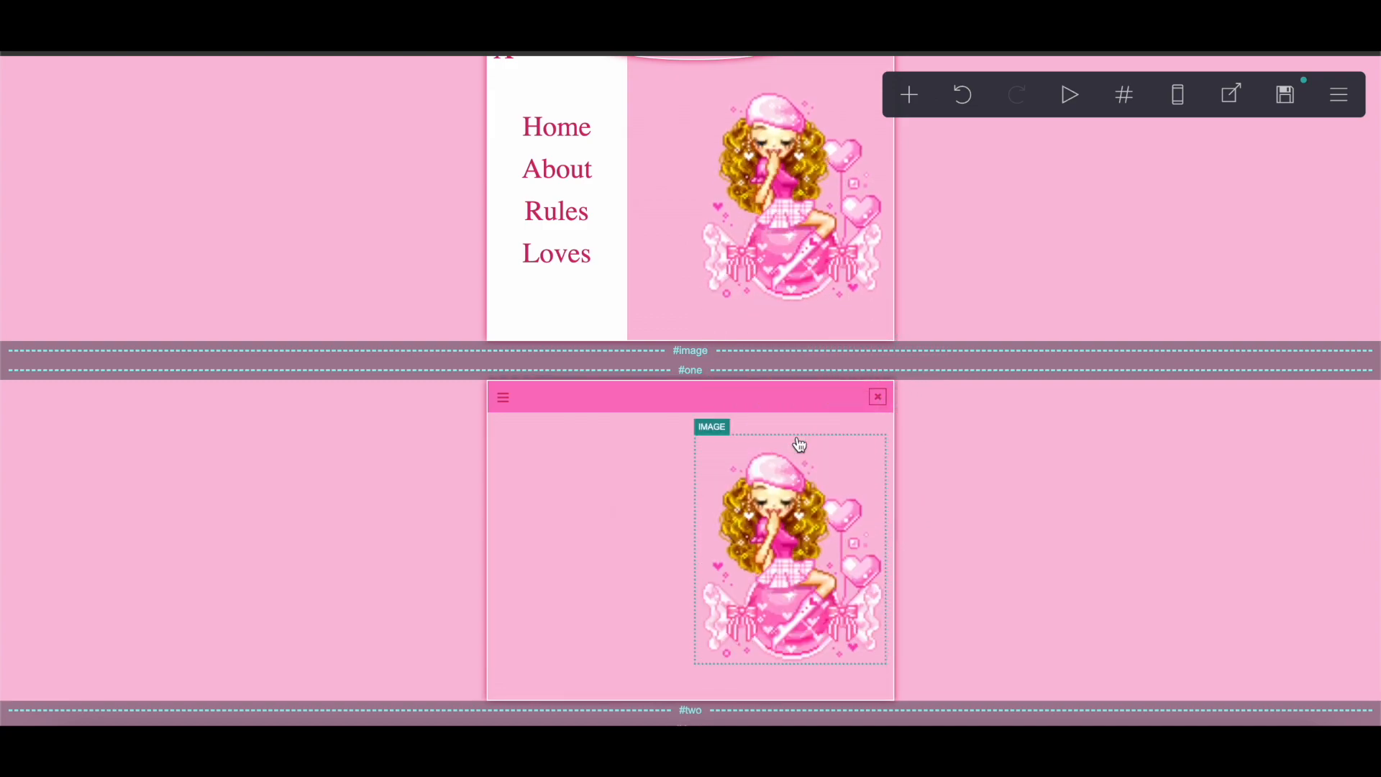
Step: Duplicate the #menu section's Lin.Web oval container, place the copy after the new doll container, and move the #one section break below both
{"action": "scroll", "coordinate": [712, 477], "scroll_direction": "up", "scroll_amount": 10}
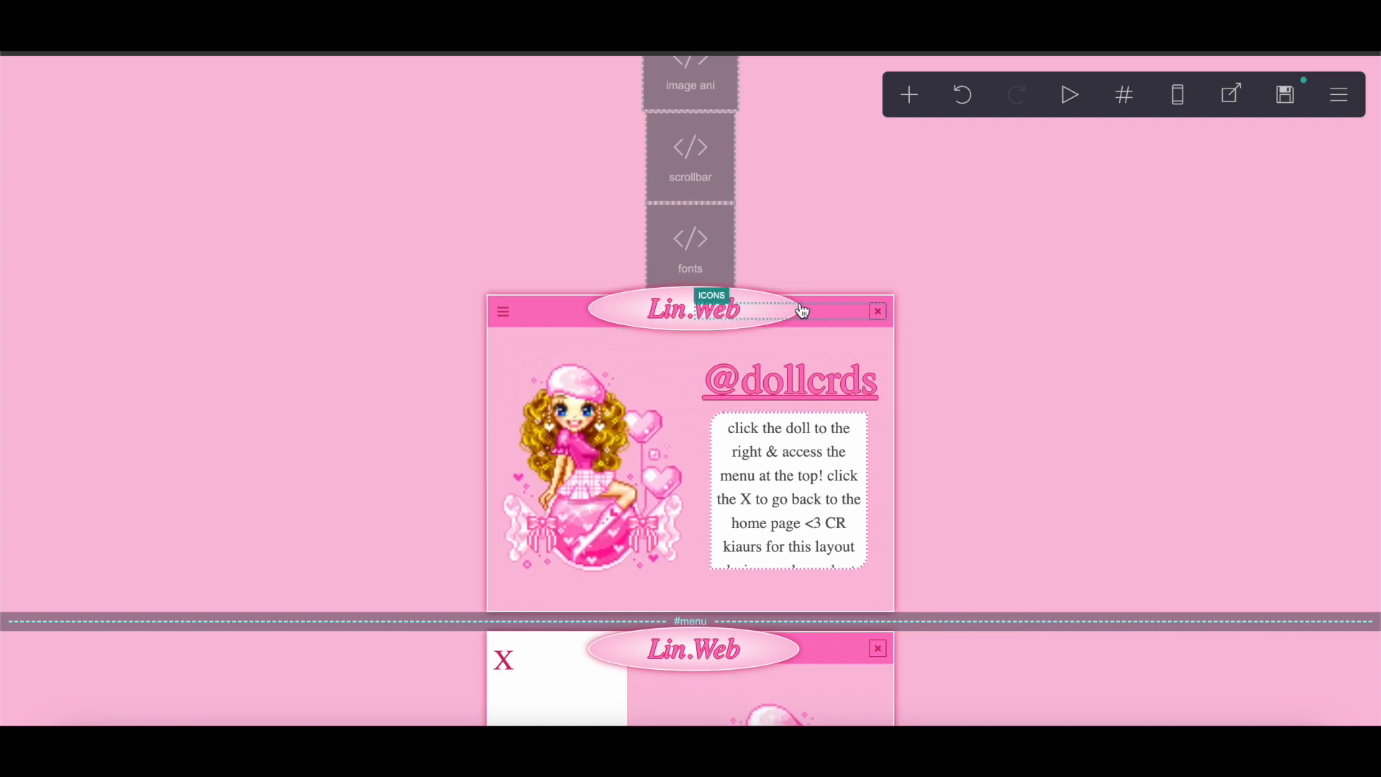
{"action": "scroll", "coordinate": [755, 642], "scroll_direction": "down", "scroll_amount": 5}
{"action": "scroll", "coordinate": [755, 642], "scroll_direction": "down", "scroll_amount": 1}
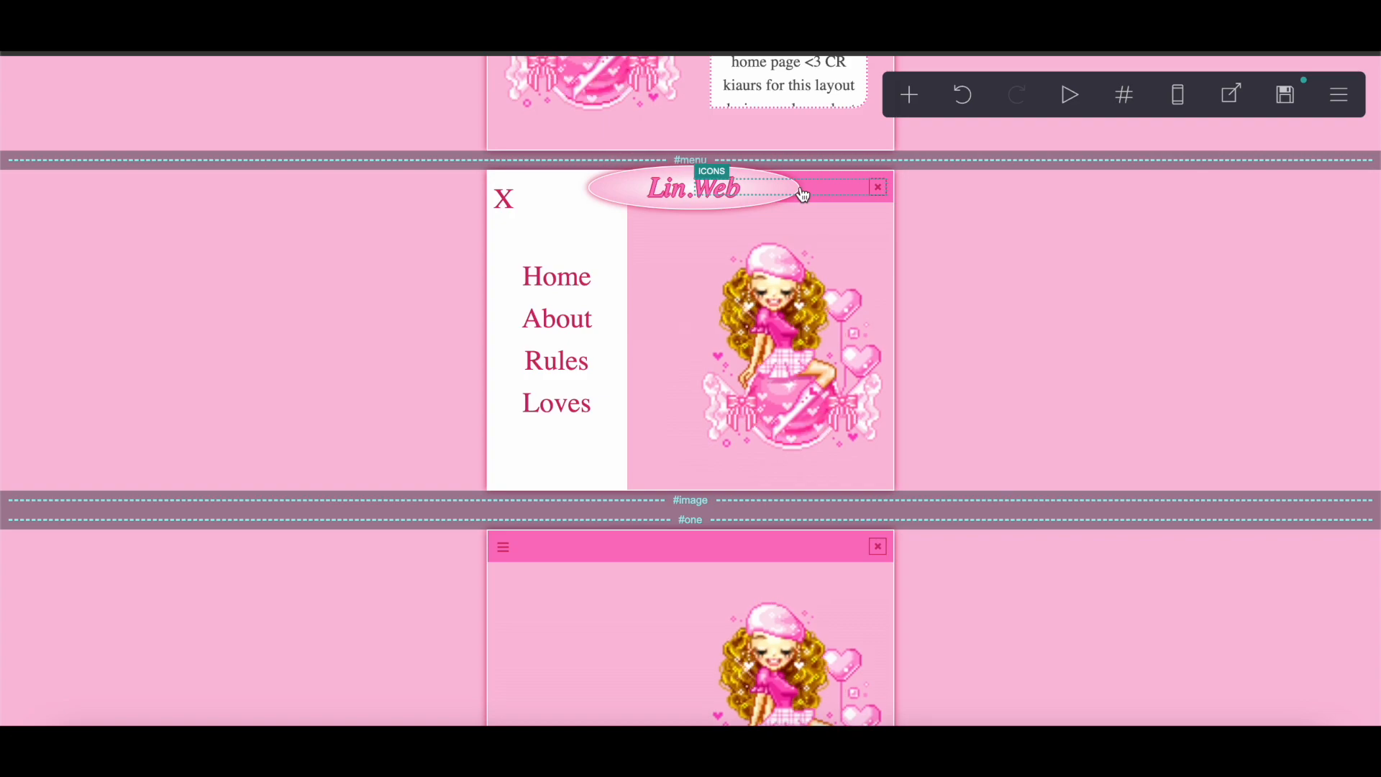
{"action": "left_click", "coordinate": [801, 194]}
{"action": "left_click", "coordinate": [41, 694]}
{"action": "scroll", "coordinate": [792, 155], "scroll_direction": "down", "scroll_amount": 1}
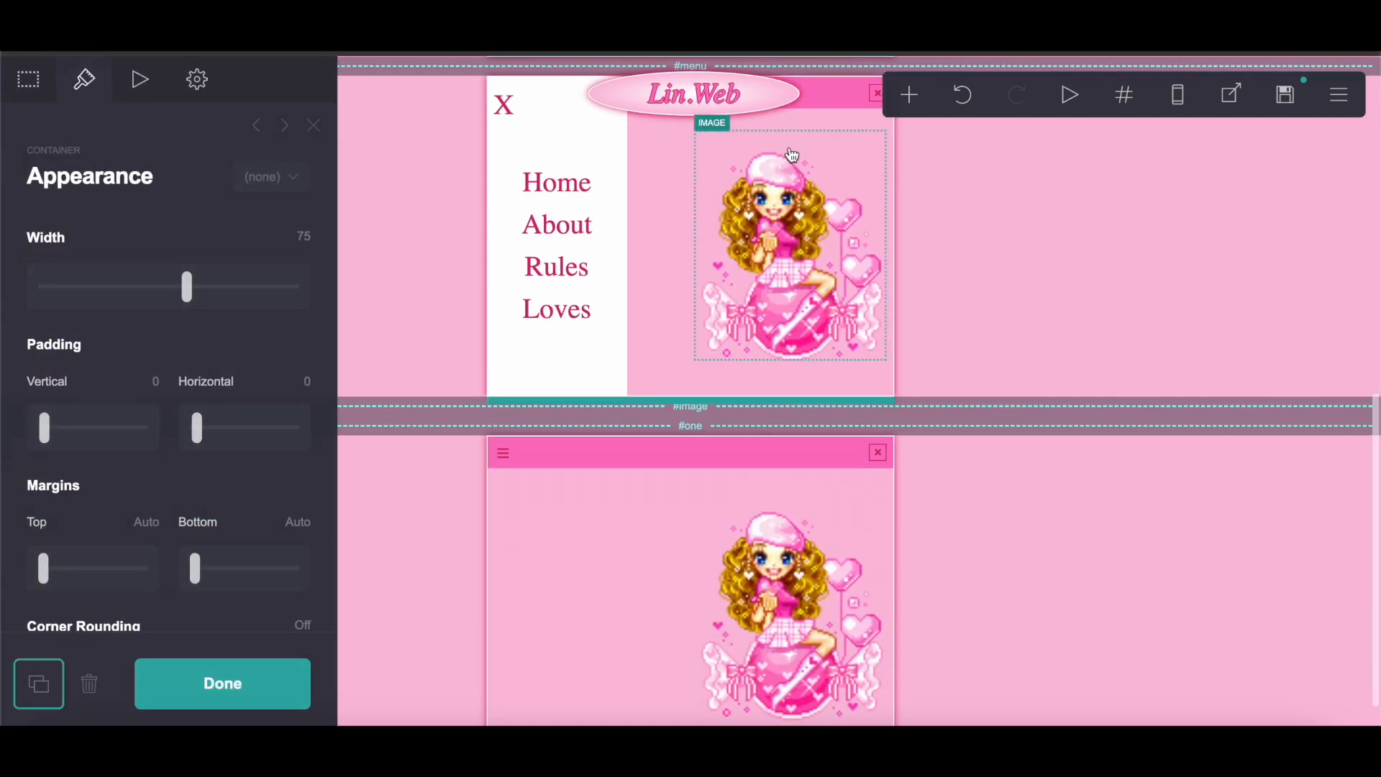
{"action": "left_click_drag", "start_coordinate": [802, 101], "coordinate": [689, 708]}
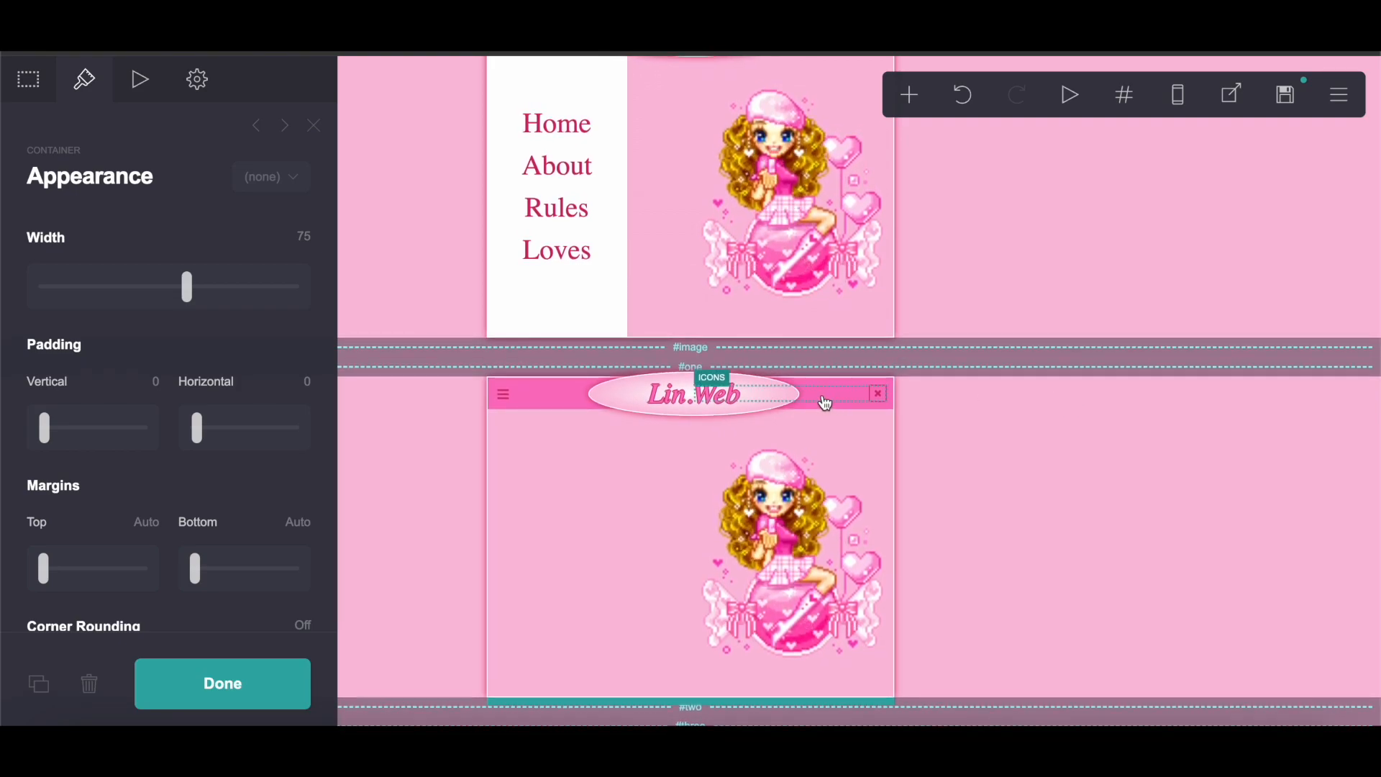
{"action": "left_click_drag", "start_coordinate": [809, 355], "coordinate": [808, 710]}
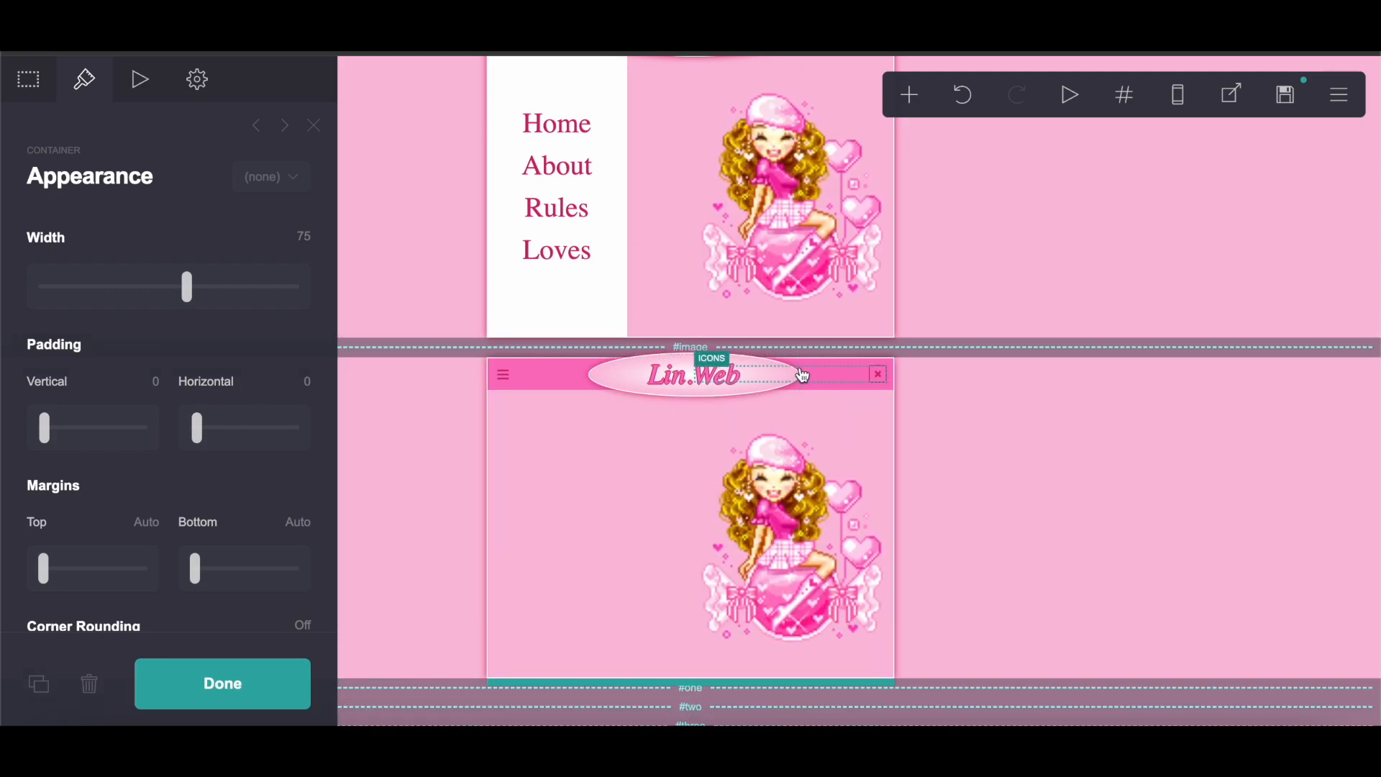
{"action": "left_click", "coordinate": [302, 705]}
Step: Examine the finished reference site's sections from #menu and #image down to the info text sections
{"action": "scroll", "coordinate": [503, 444], "scroll_direction": "up", "scroll_amount": 7}
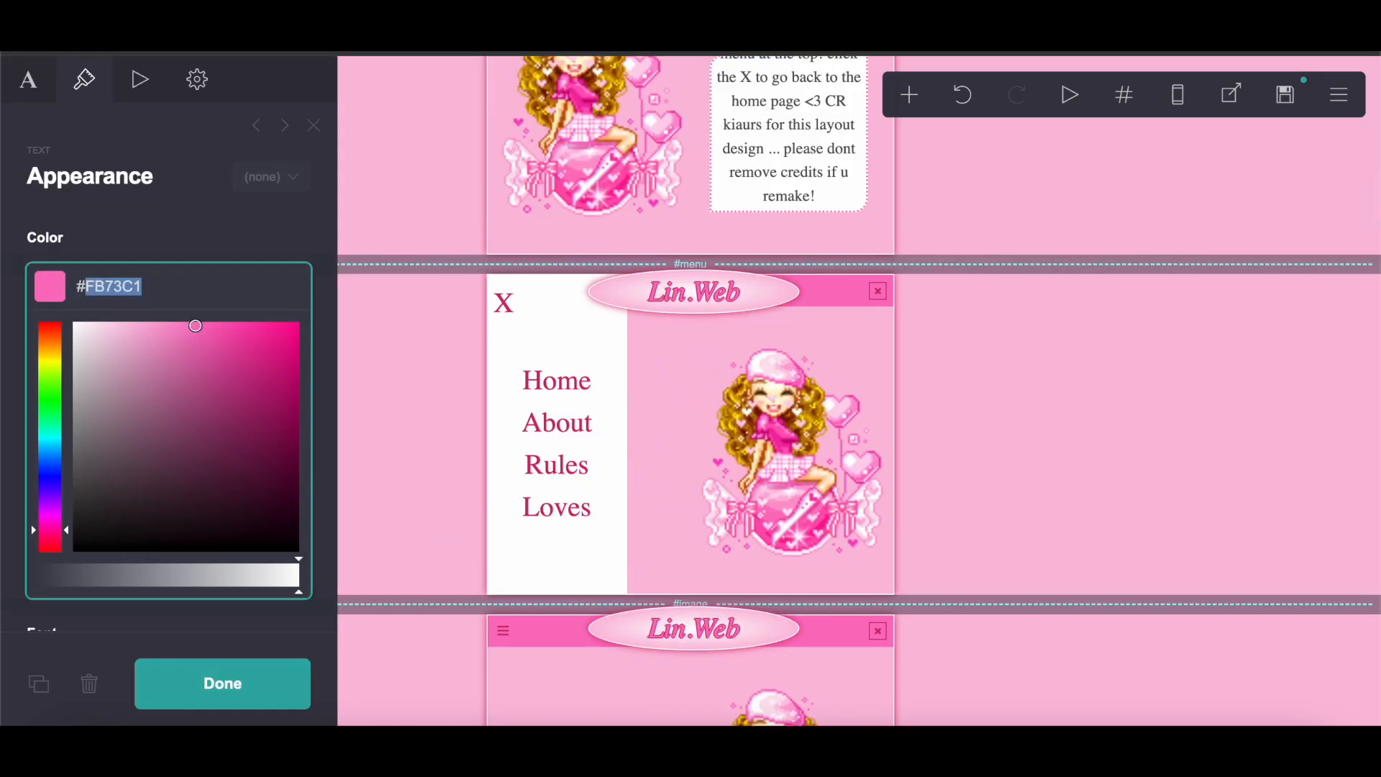
{"action": "scroll", "coordinate": [474, 301], "scroll_direction": "down", "scroll_amount": 4}
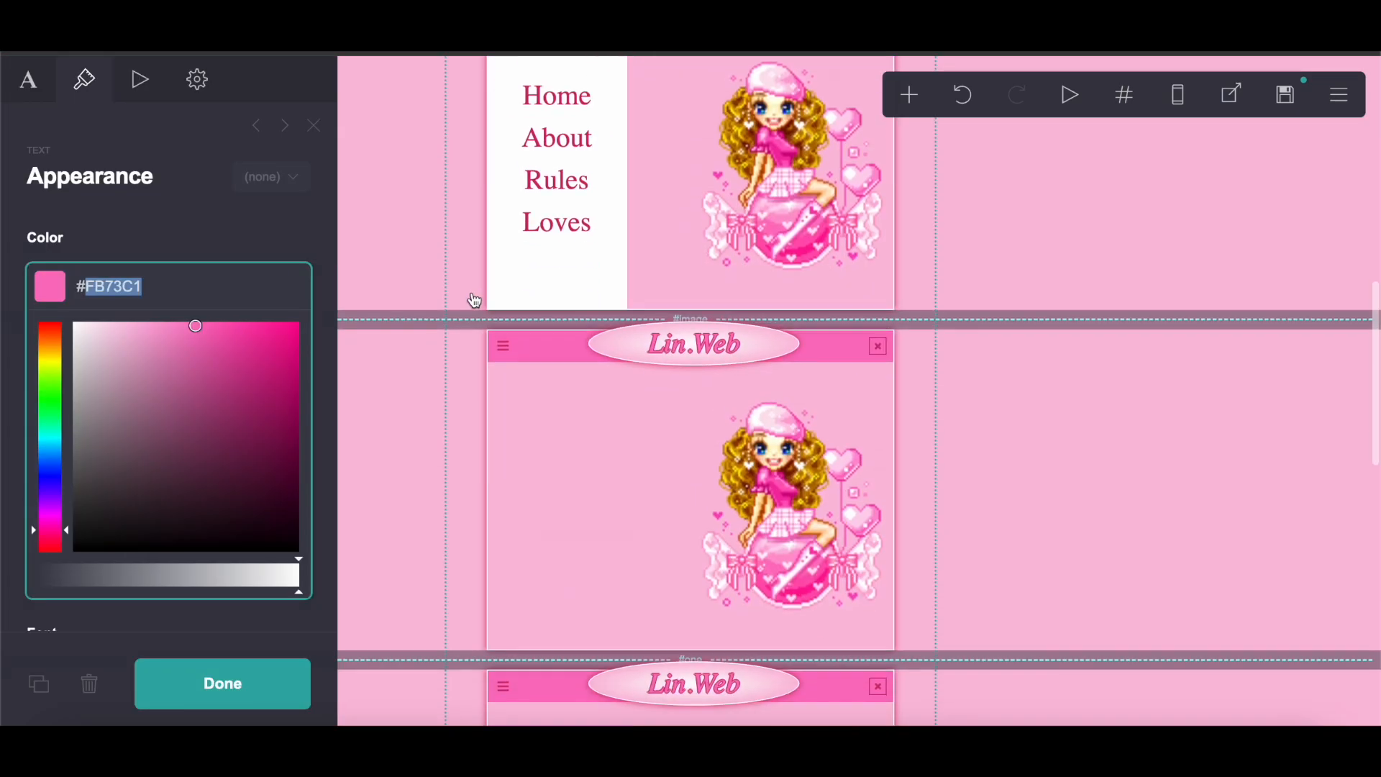
{"action": "scroll", "coordinate": [474, 301], "scroll_direction": "down", "scroll_amount": 5}
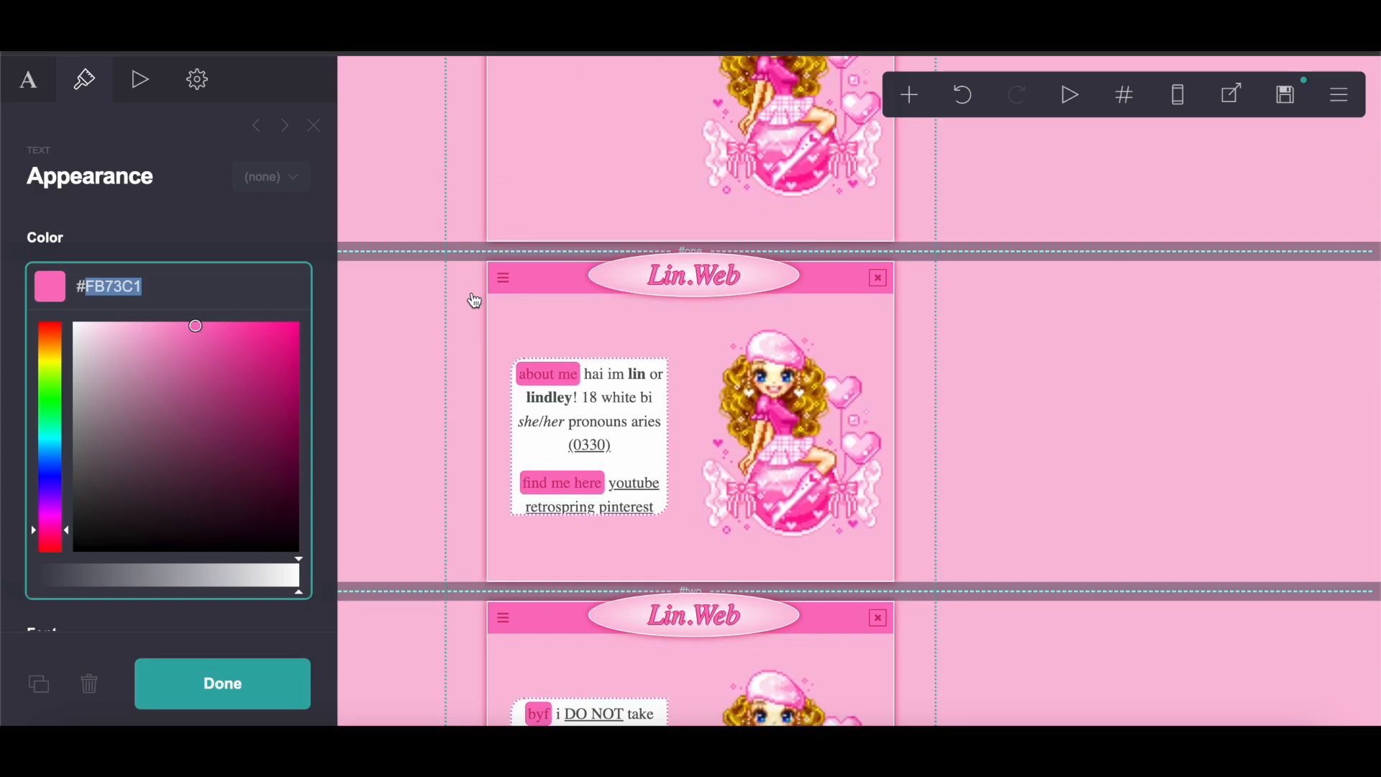
{"action": "scroll", "coordinate": [474, 300], "scroll_direction": "down", "scroll_amount": 7}
{"action": "scroll", "coordinate": [474, 301], "scroll_direction": "up", "scroll_amount": 10}
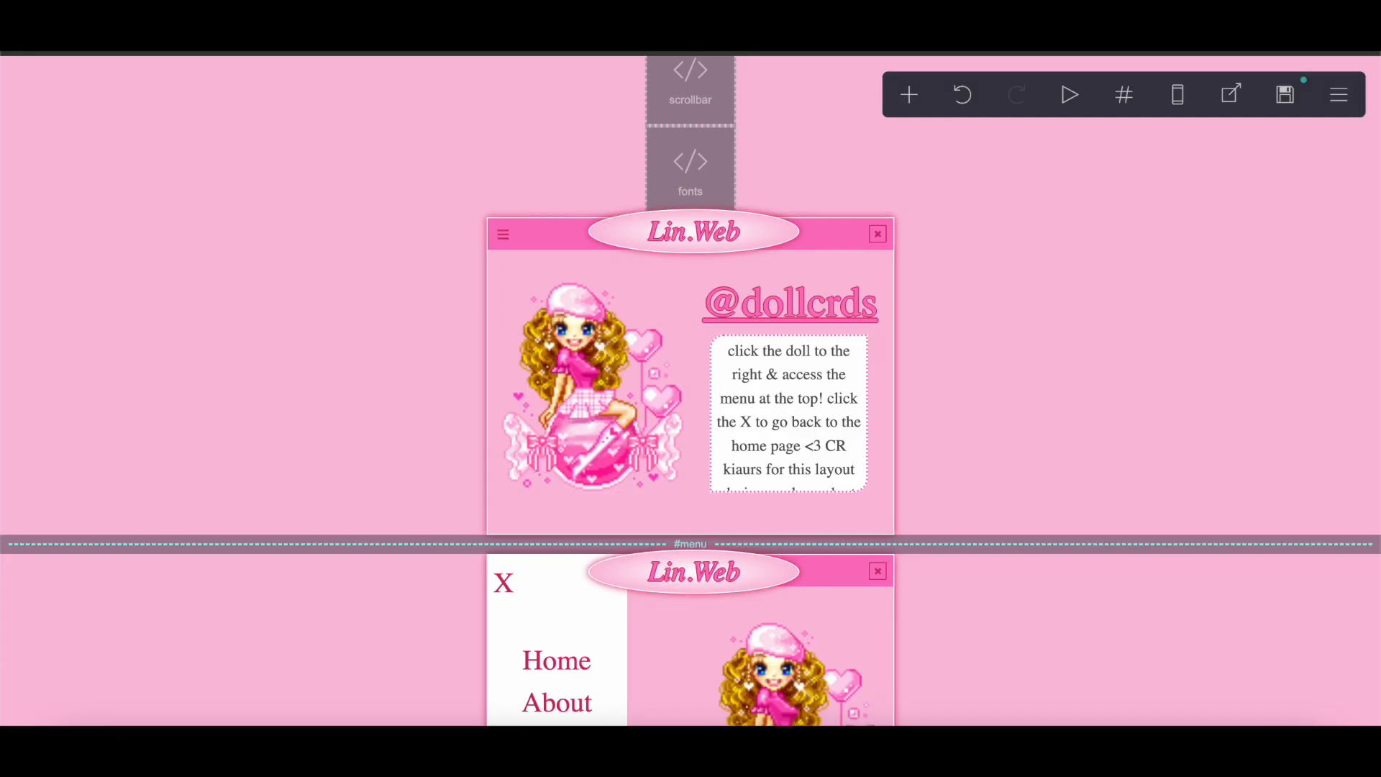
Step: Duplicate the #image section's doll container and move the copy below the #one section break
{"action": "scroll", "coordinate": [549, 329], "scroll_direction": "down", "scroll_amount": 6}
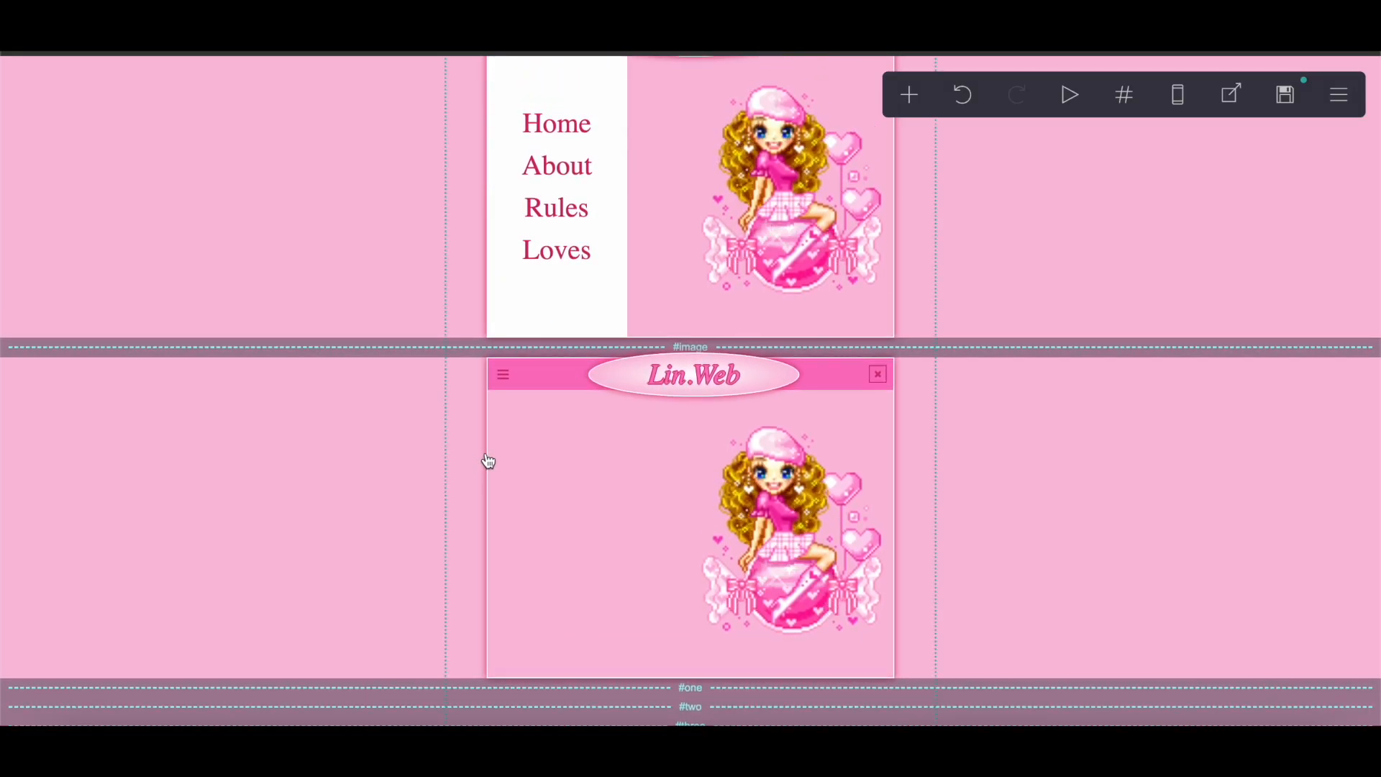
{"action": "left_click", "coordinate": [492, 463]}
{"action": "left_click", "coordinate": [39, 684]}
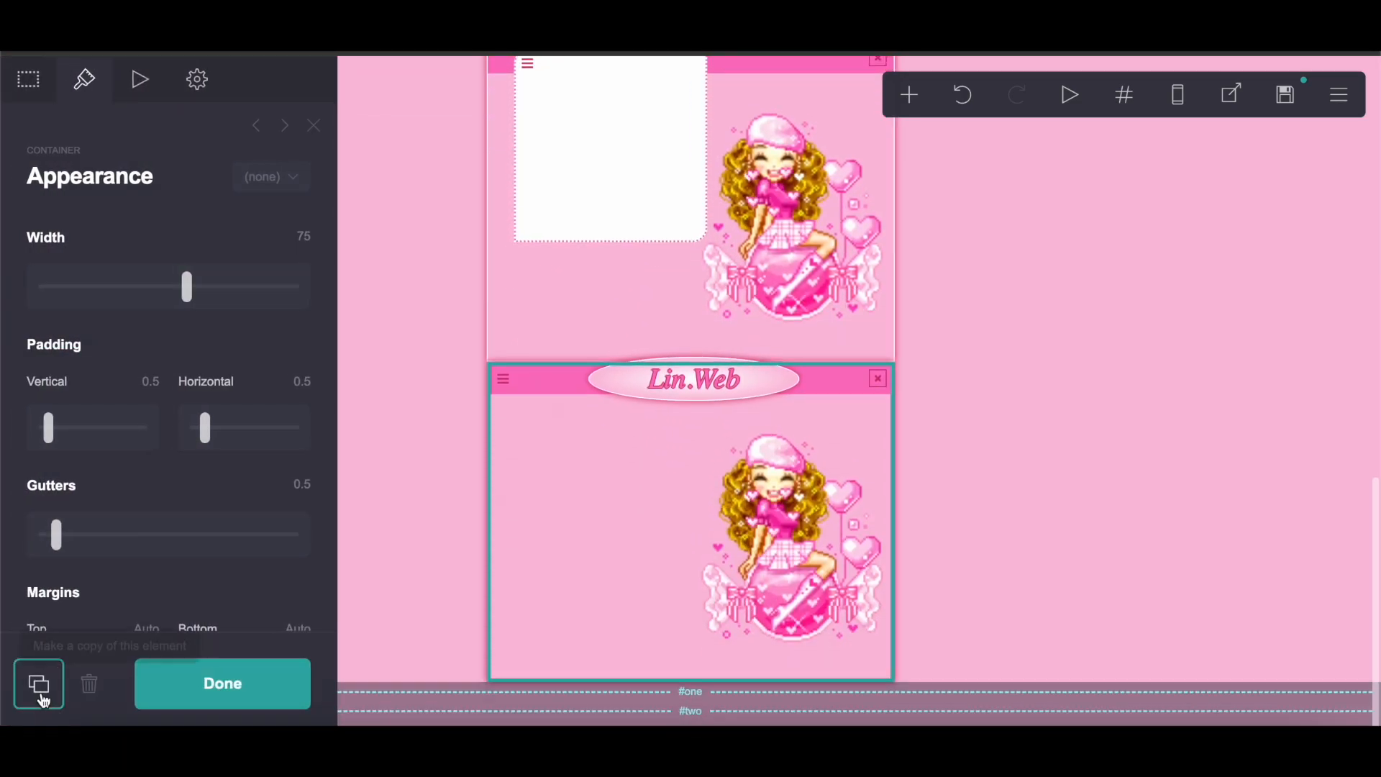
{"action": "left_click", "coordinate": [963, 97]}
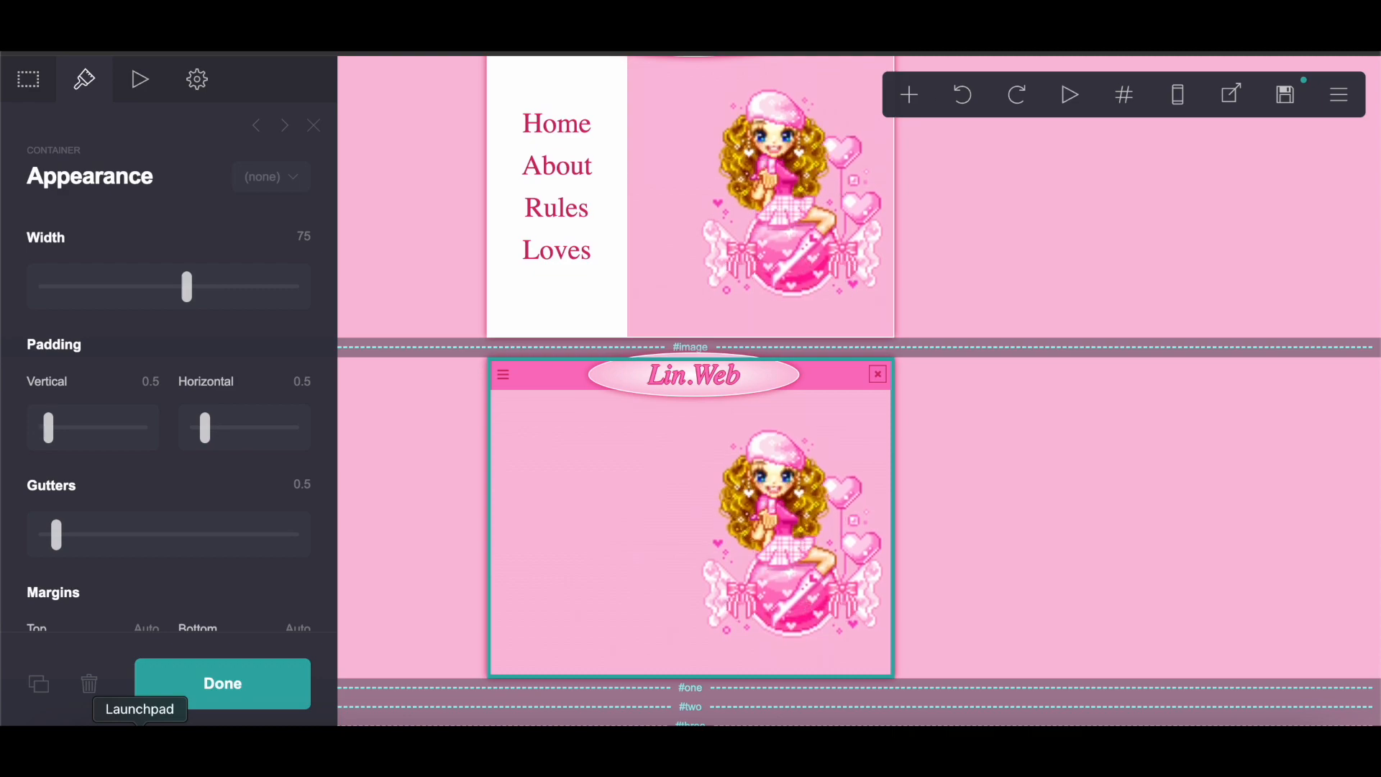
{"action": "left_click", "coordinate": [36, 687]}
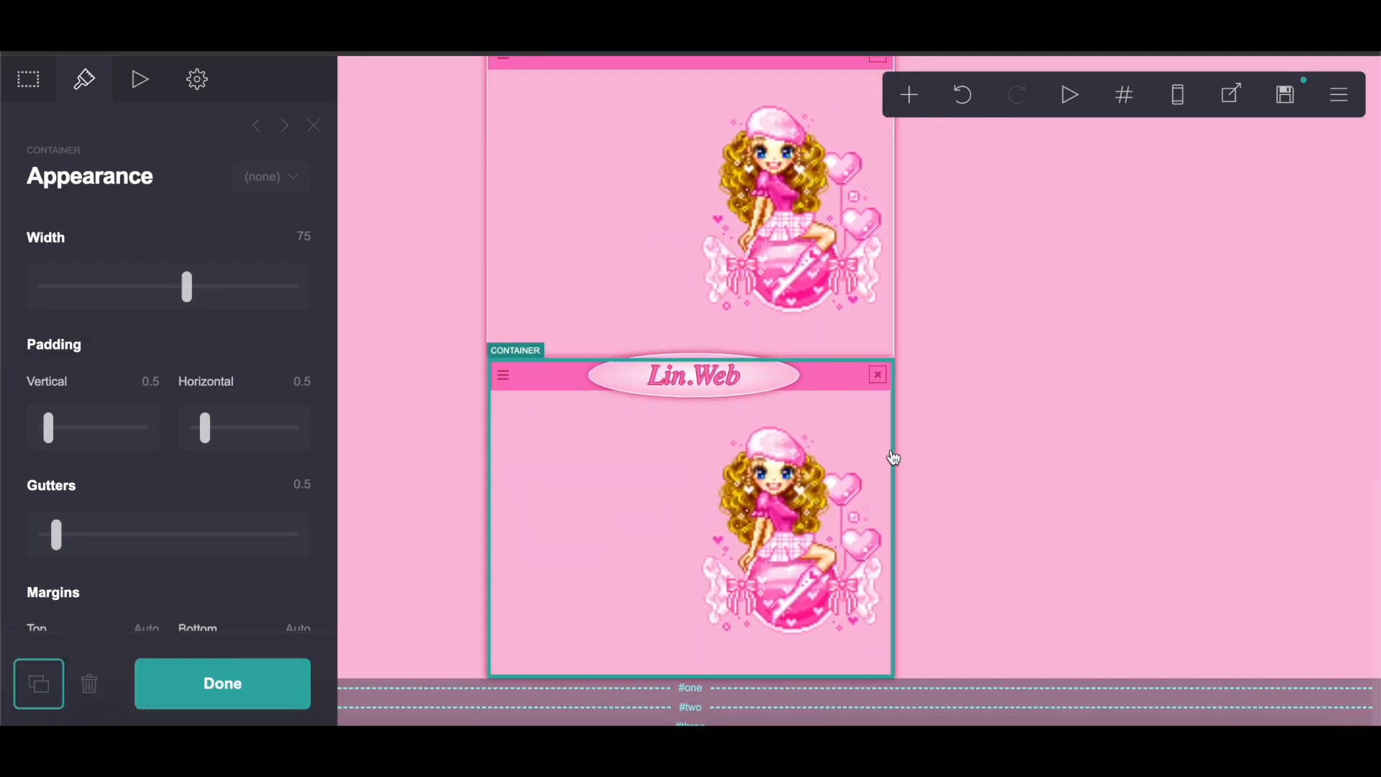
{"action": "mouse_move", "coordinate": [893, 452]}
{"action": "left_mouse_down"}
{"action": "mouse_move", "coordinate": [925, 444]}
{"action": "mouse_move", "coordinate": [853, 709]}
{"action": "mouse_move", "coordinate": [845, 695]}
{"action": "left_mouse_up"}
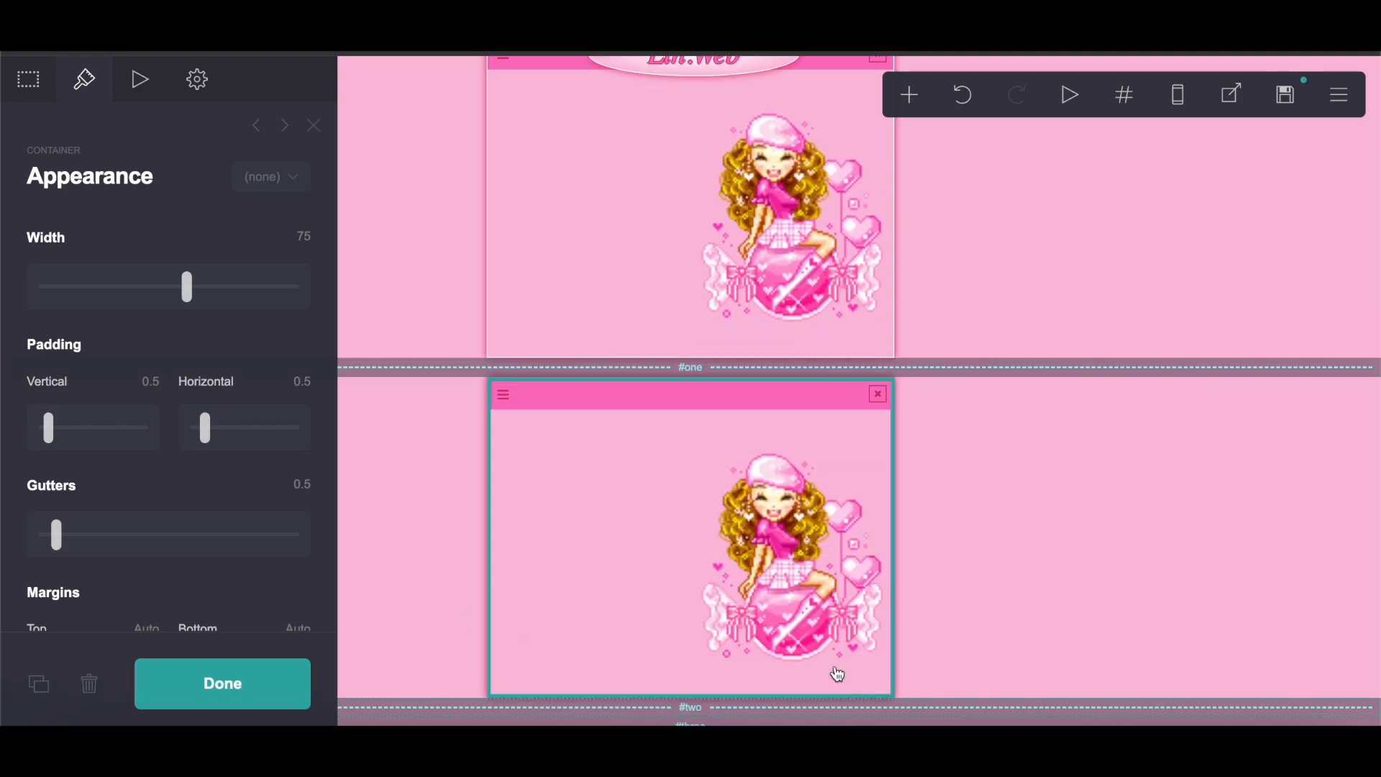
Step: Duplicate the #image section's Lin.Web oval container and move the copy toward the #one section
{"action": "scroll", "coordinate": [802, 422], "scroll_direction": "up", "scroll_amount": 15}
{"action": "scroll", "coordinate": [801, 423], "scroll_direction": "down", "scroll_amount": 2}
{"action": "scroll", "coordinate": [801, 423], "scroll_direction": "down", "scroll_amount": 10}
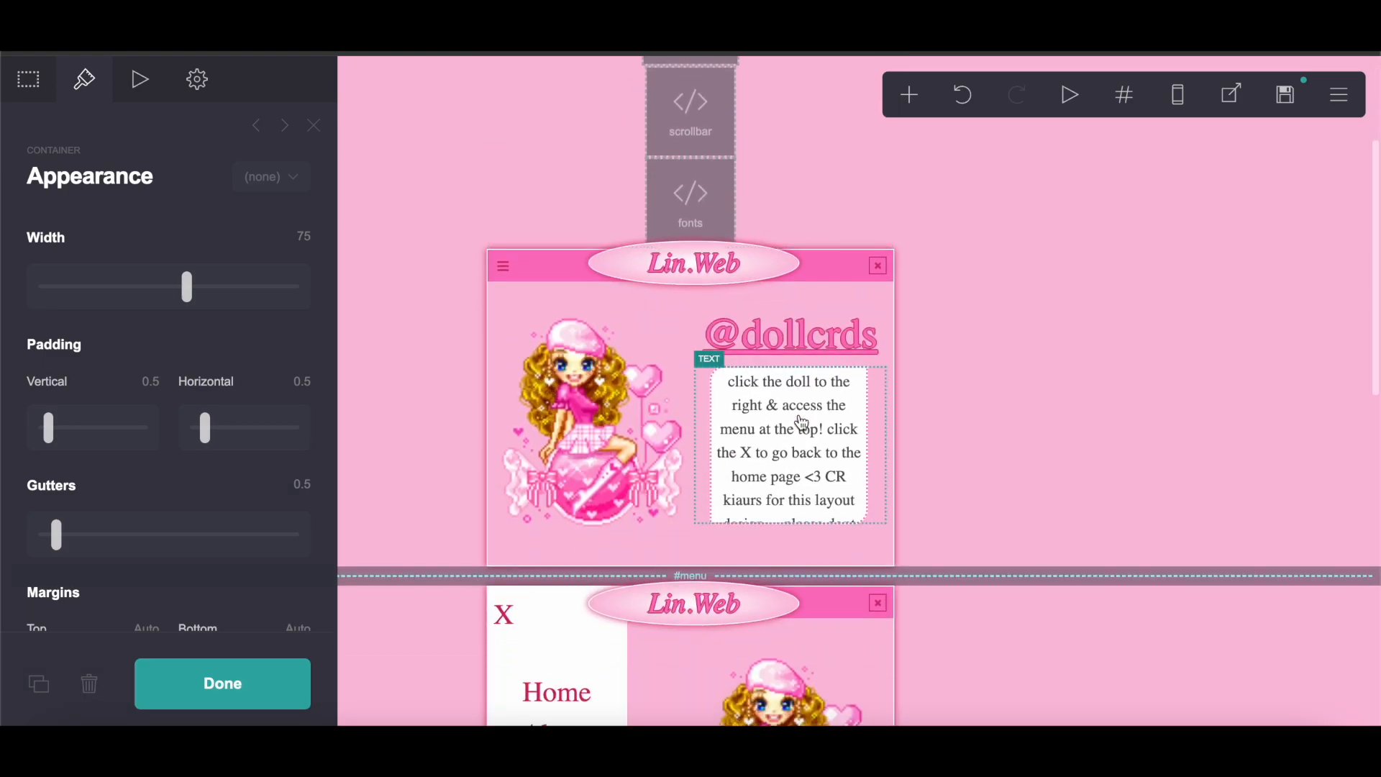
{"action": "scroll", "coordinate": [801, 423], "scroll_direction": "down", "scroll_amount": 12}
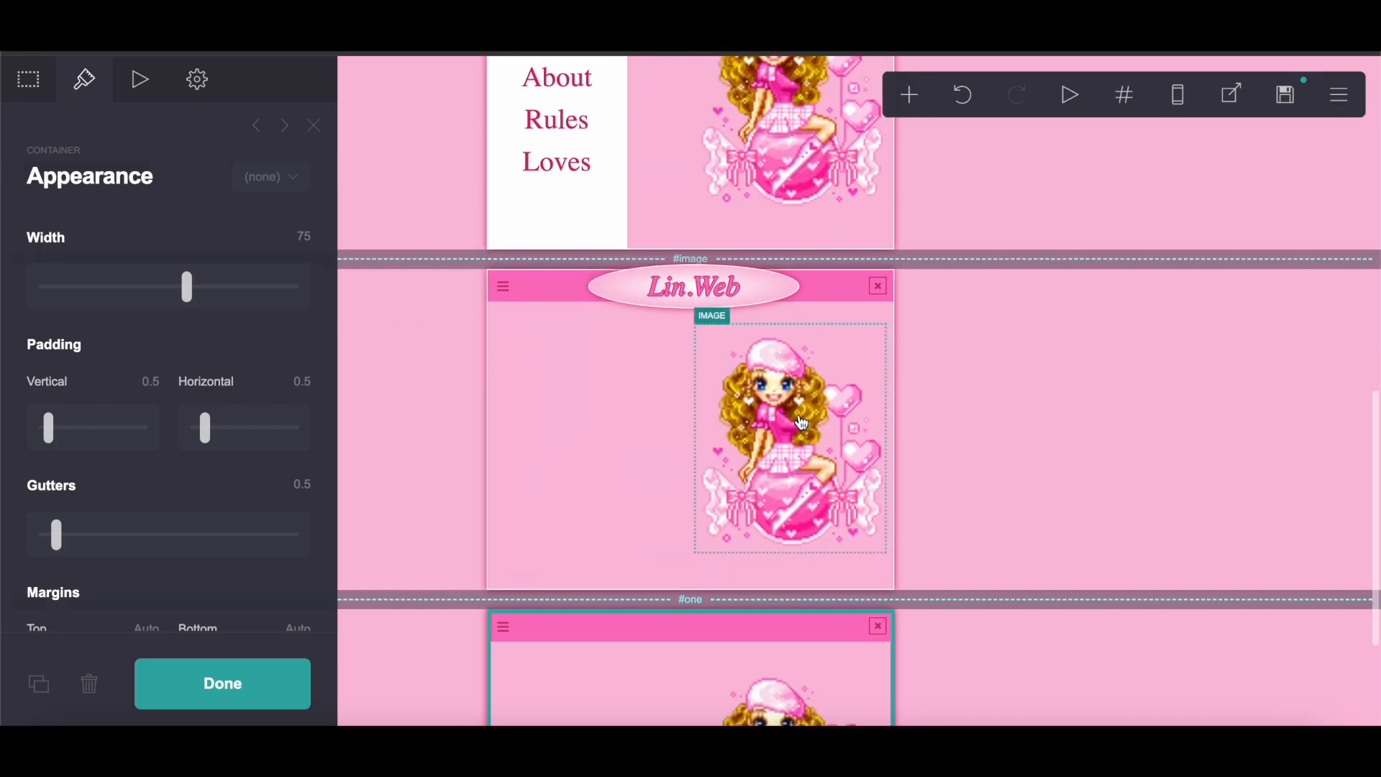
{"action": "scroll", "coordinate": [798, 423], "scroll_direction": "up", "scroll_amount": 3}
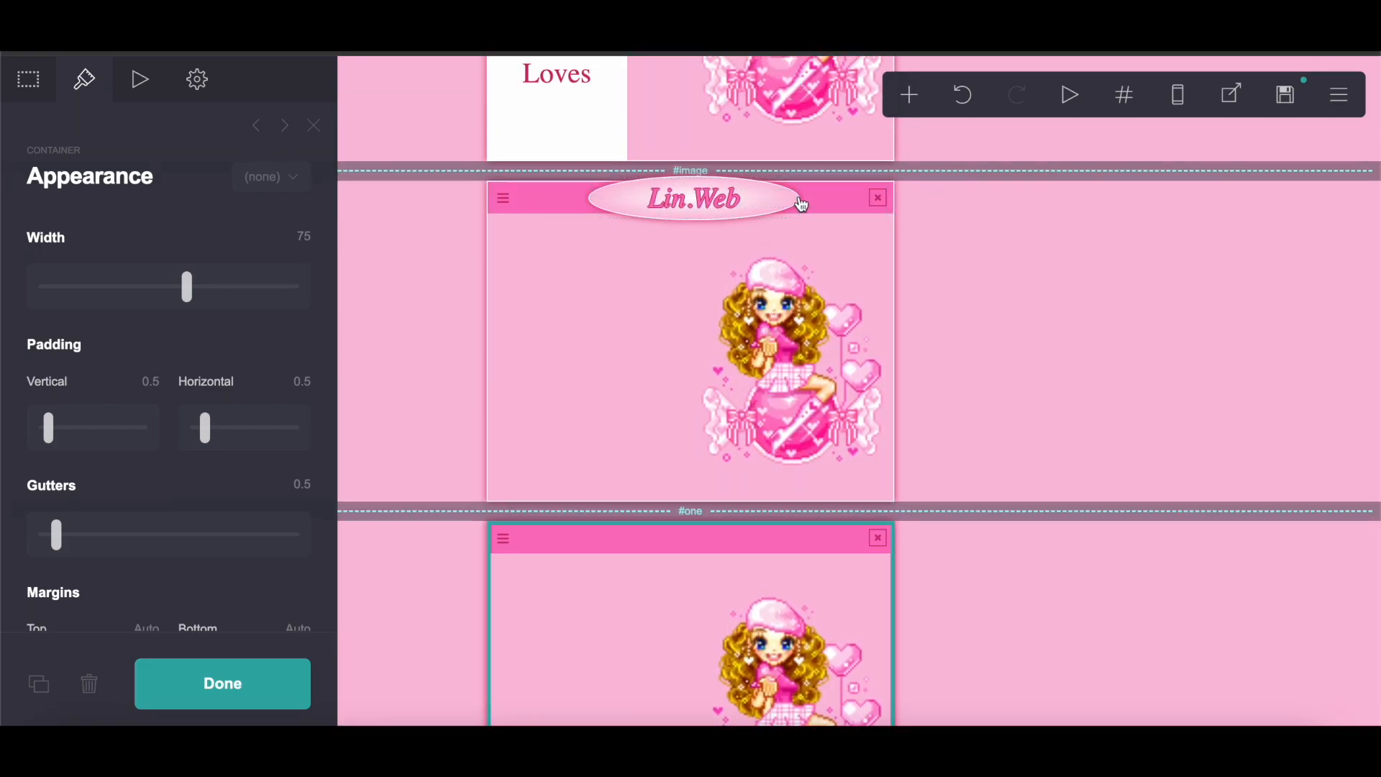
{"action": "left_click", "coordinate": [802, 205]}
{"action": "left_click", "coordinate": [49, 685]}
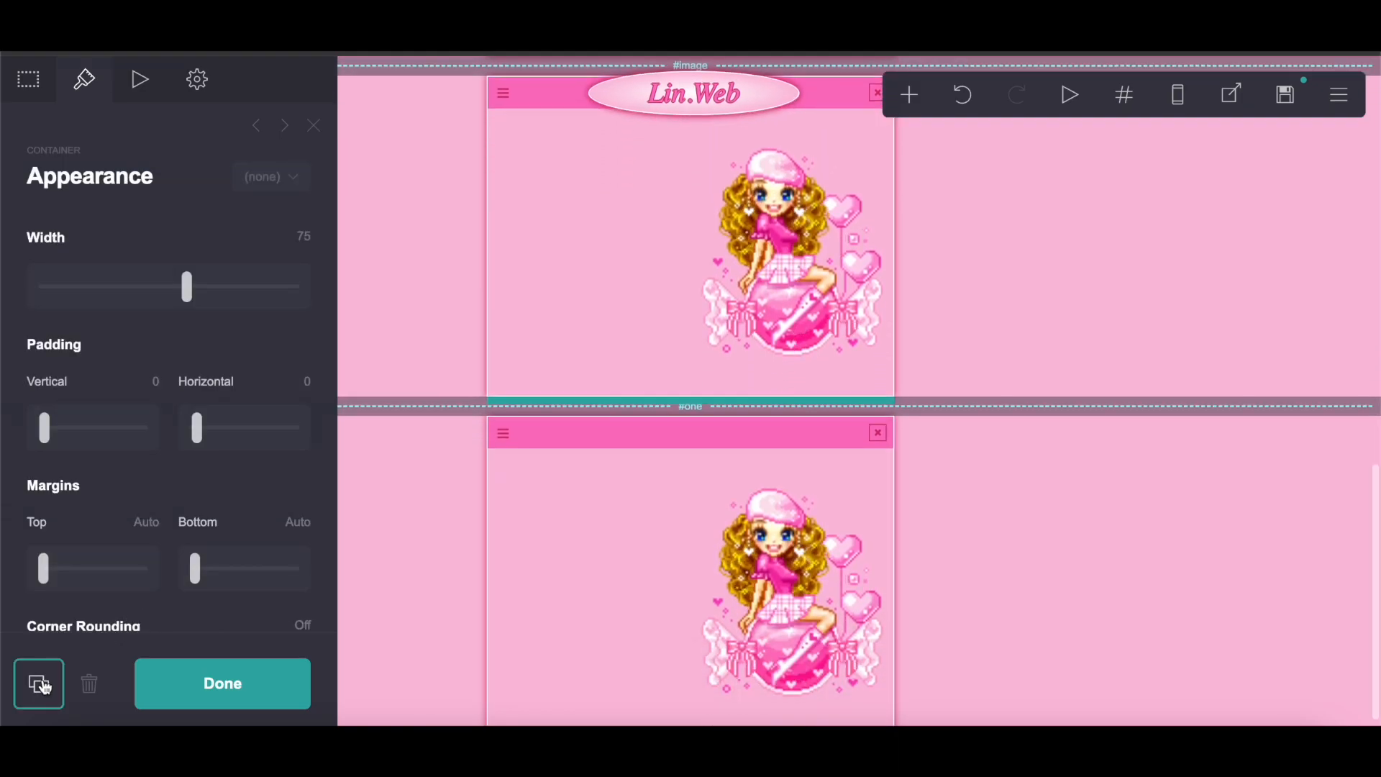
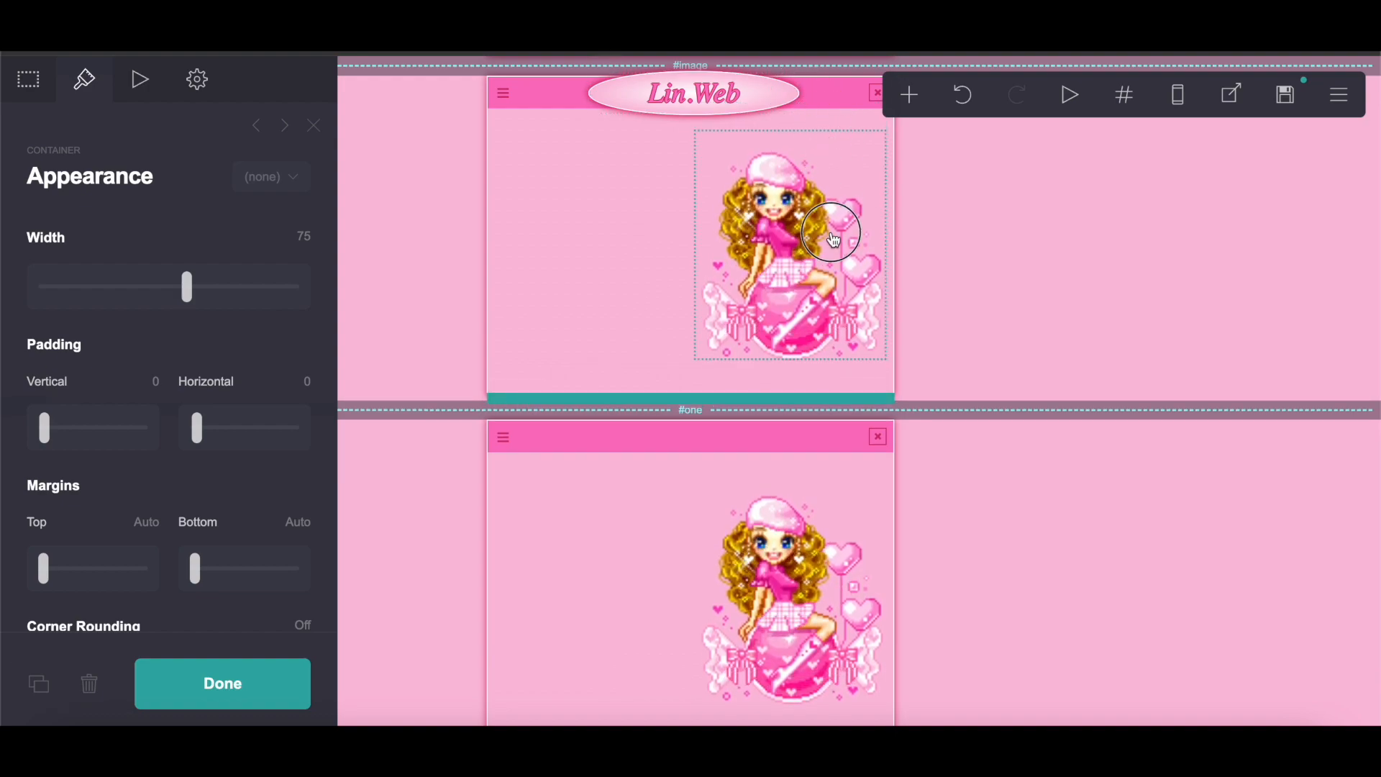
{"action": "left_click", "coordinate": [645, 551]}
{"action": "left_click", "coordinate": [221, 704]}
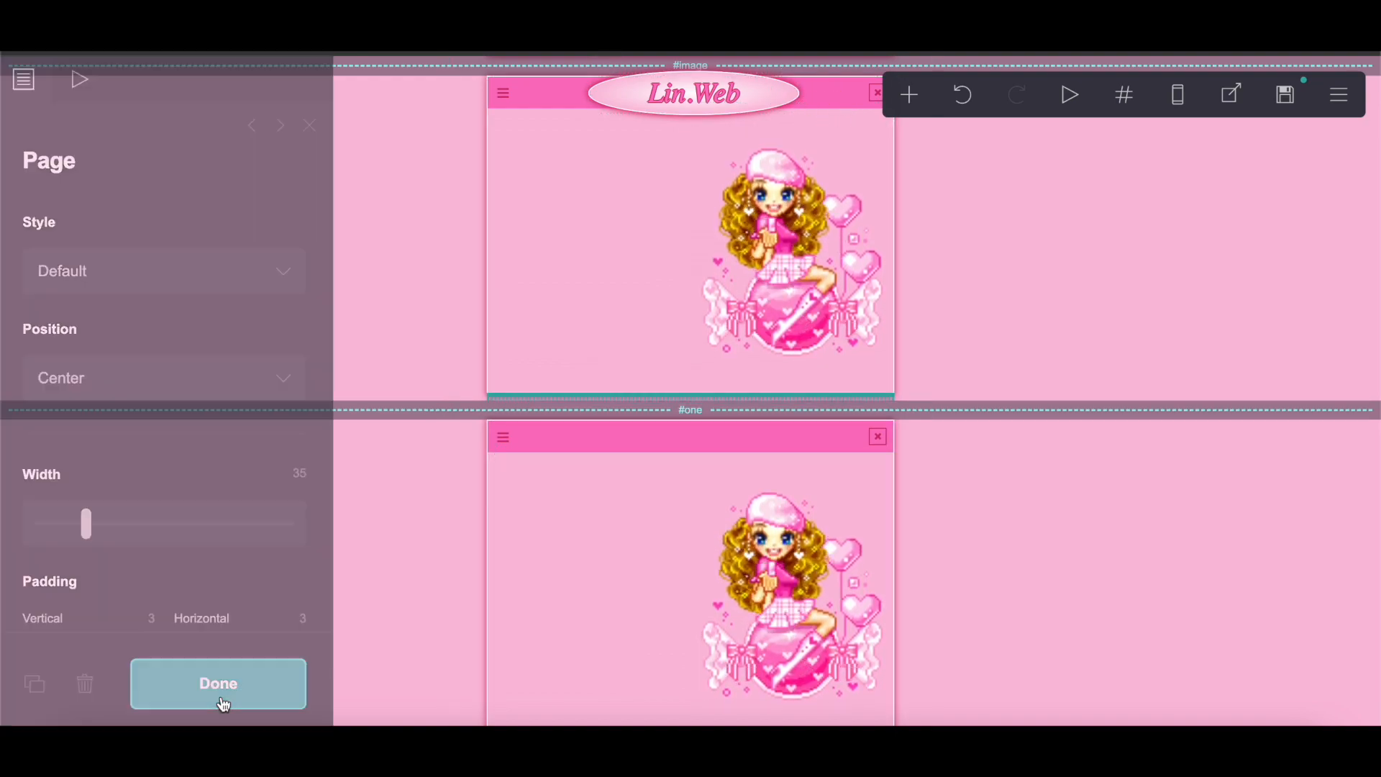
Step: Duplicate the home section's description text and place the copy in the empty left column of the #three container
{"action": "scroll", "coordinate": [1027, 383], "scroll_direction": "up", "scroll_amount": 4}
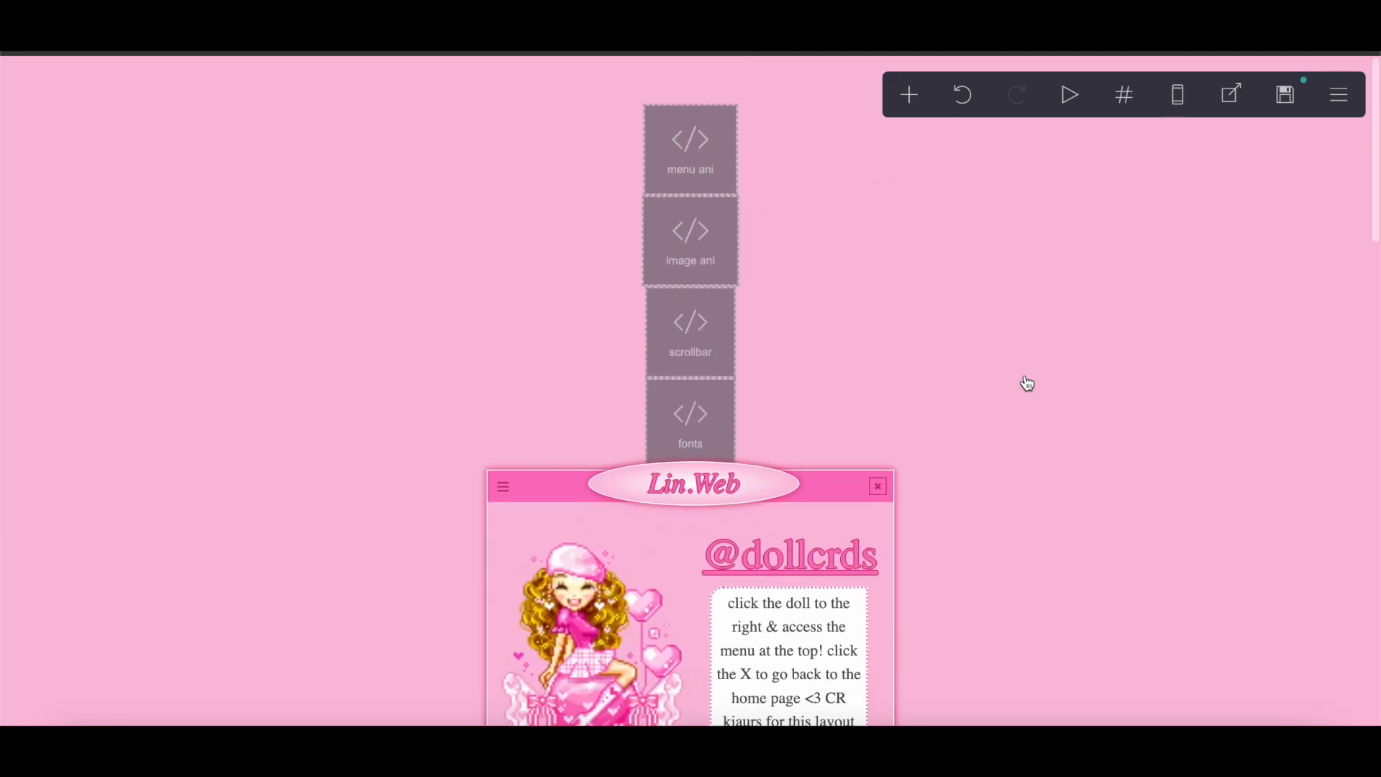
{"action": "scroll", "coordinate": [1027, 383], "scroll_direction": "down", "scroll_amount": 4}
{"action": "left_click", "coordinate": [820, 390]}
{"action": "left_click", "coordinate": [36, 683]}
{"action": "left_click_drag", "start_coordinate": [801, 372], "coordinate": [608, 450]}
Step: Delete the dividers above the description text in the #three container's left column
{"action": "left_click", "coordinate": [585, 418]}
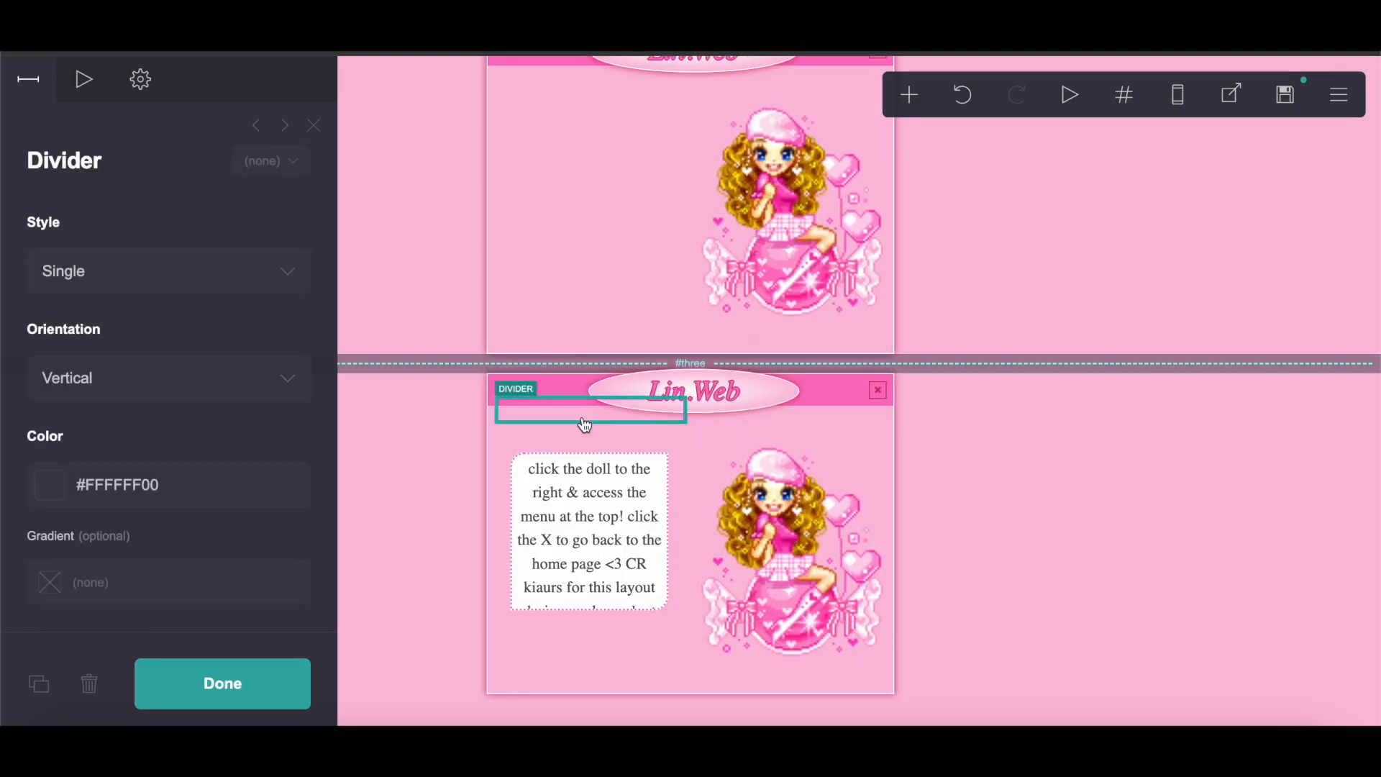
{"action": "left_click", "coordinate": [89, 683]}
{"action": "left_click", "coordinate": [544, 415]}
{"action": "left_click", "coordinate": [86, 682]}
Step: Add a text element above the description text in the #three container's left column
{"action": "left_click", "coordinate": [912, 95]}
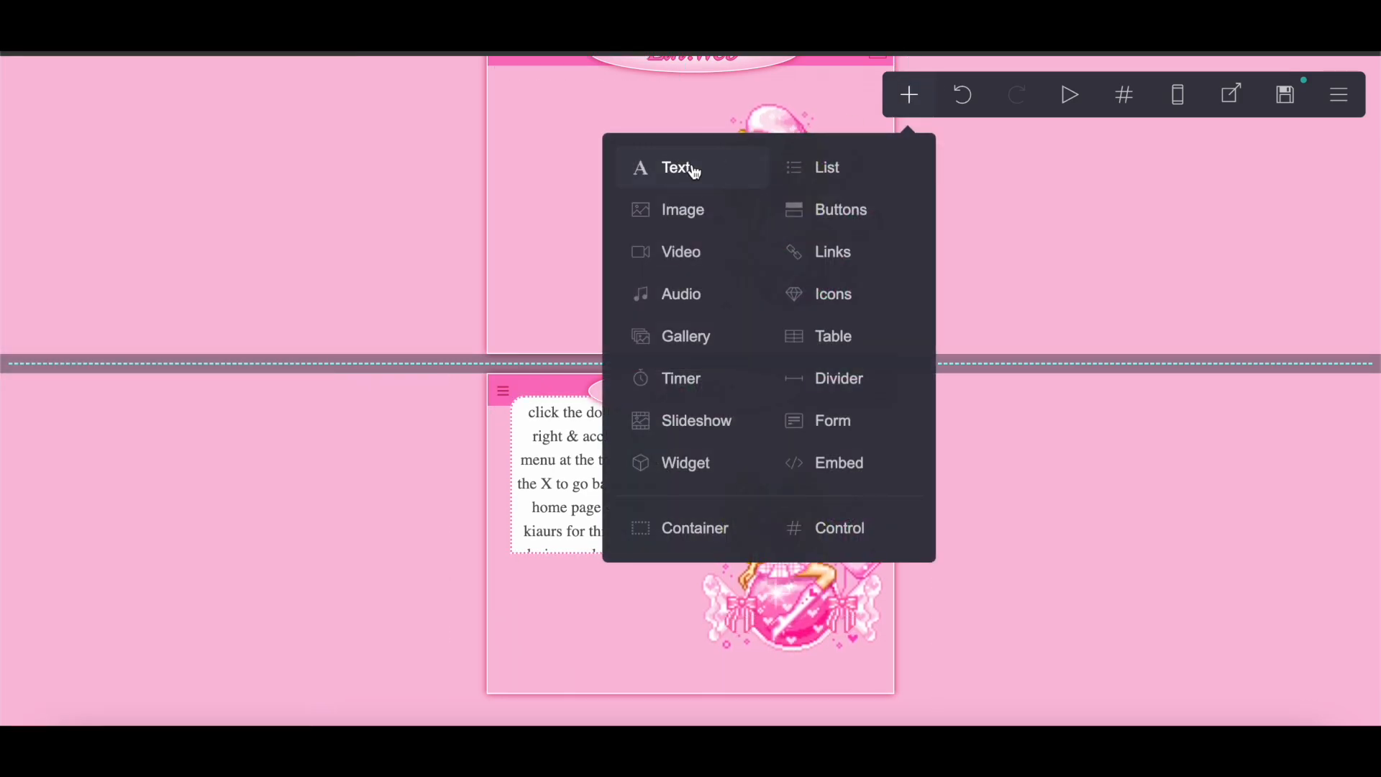
{"action": "left_click", "coordinate": [693, 170]}
{"action": "left_click_drag", "start_coordinate": [579, 584], "coordinate": [529, 251]}
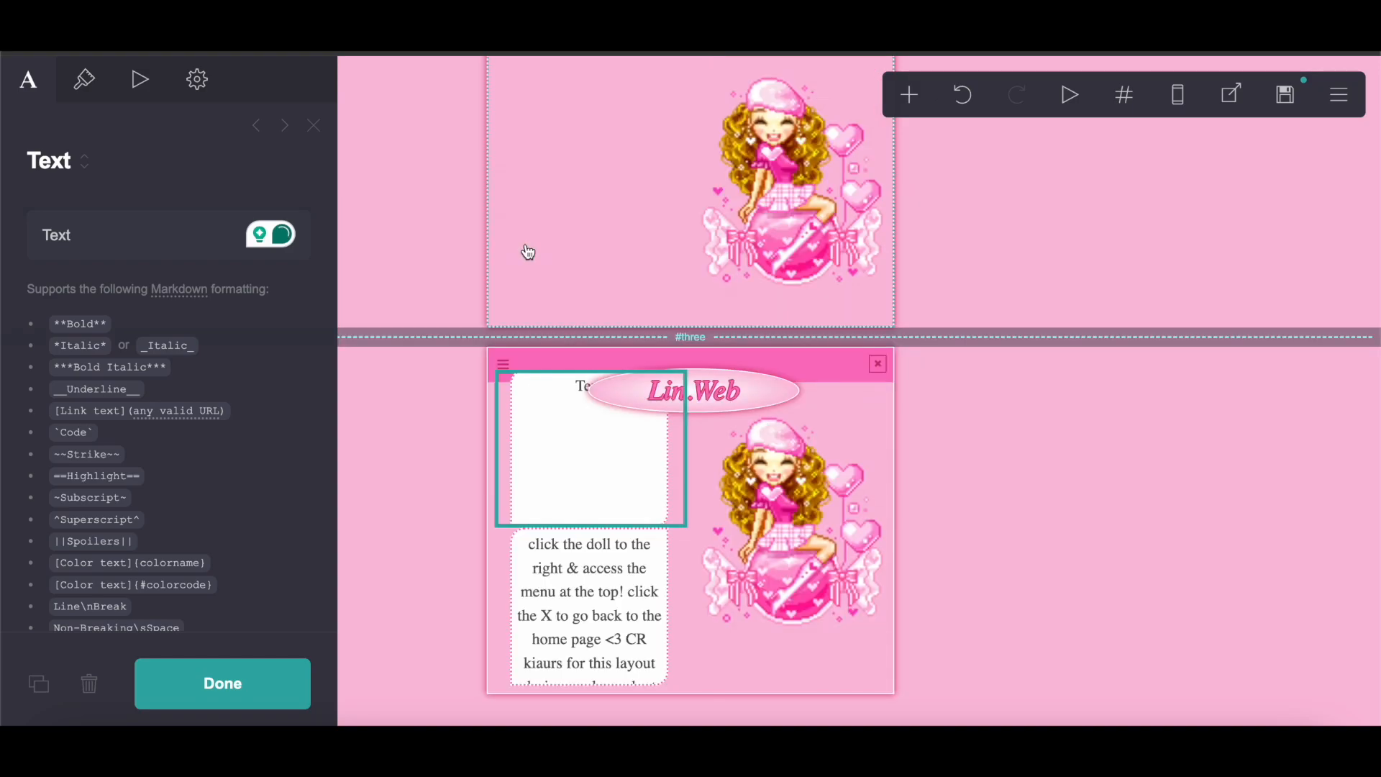
Step: Clear the new text element's custom CSS from both its default and mobile styles
{"action": "left_click", "coordinate": [197, 79]}
{"action": "left_click", "coordinate": [186, 233]}
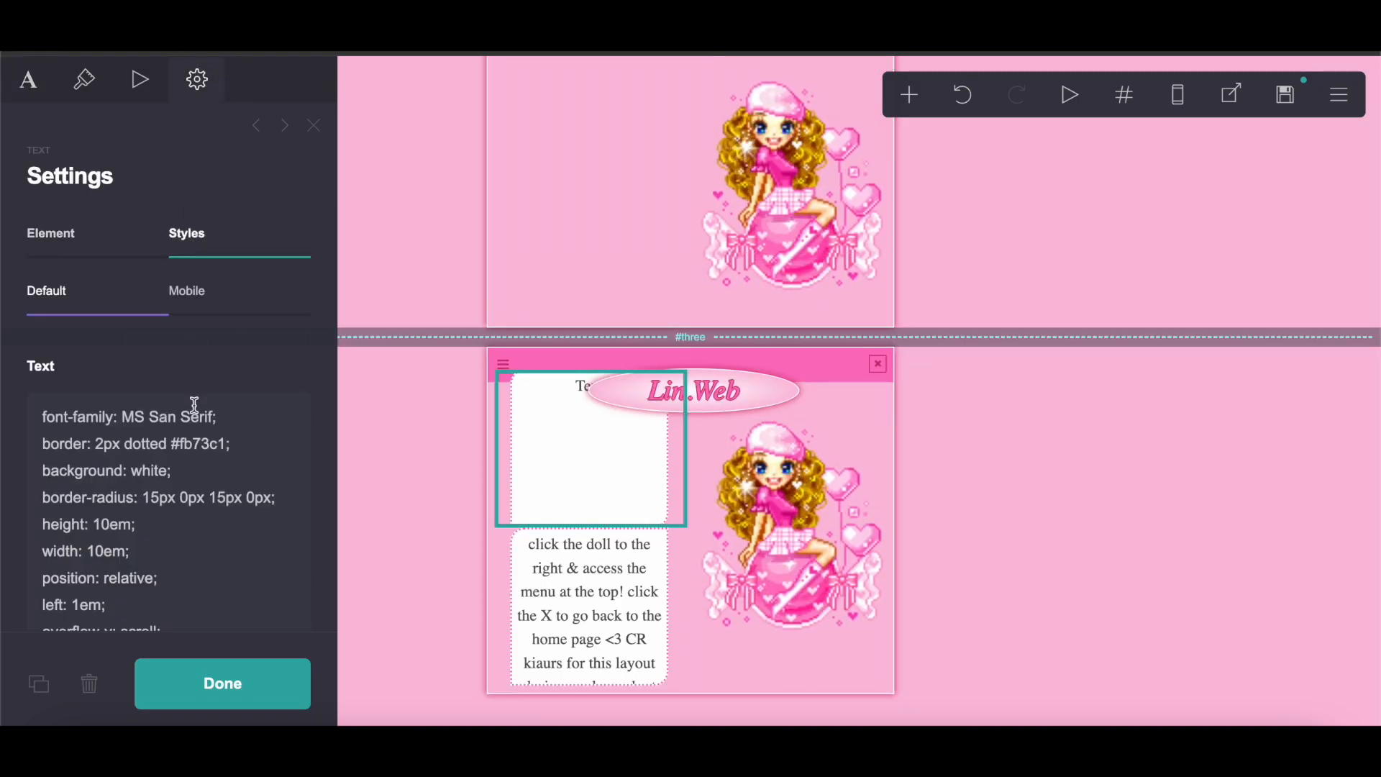
{"action": "scroll", "coordinate": [165, 431], "scroll_direction": "down", "scroll_amount": 2}
{"action": "left_click_drag", "start_coordinate": [46, 300], "coordinate": [322, 719]}
{"action": "key", "text": "BackSpace"}
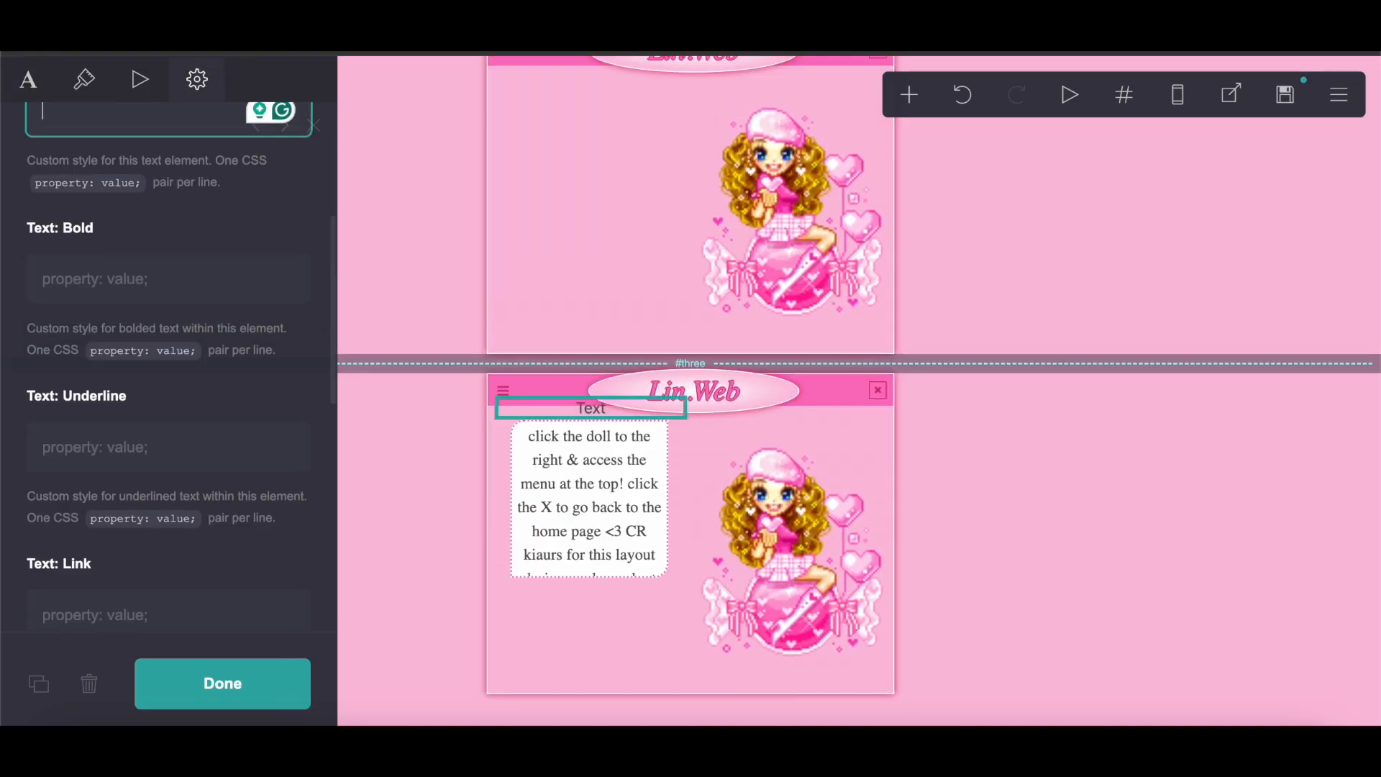
{"action": "scroll", "coordinate": [175, 558], "scroll_direction": "up", "scroll_amount": 4}
{"action": "left_click", "coordinate": [249, 297]}
{"action": "left_click_drag", "start_coordinate": [170, 415], "coordinate": [5, 419]}
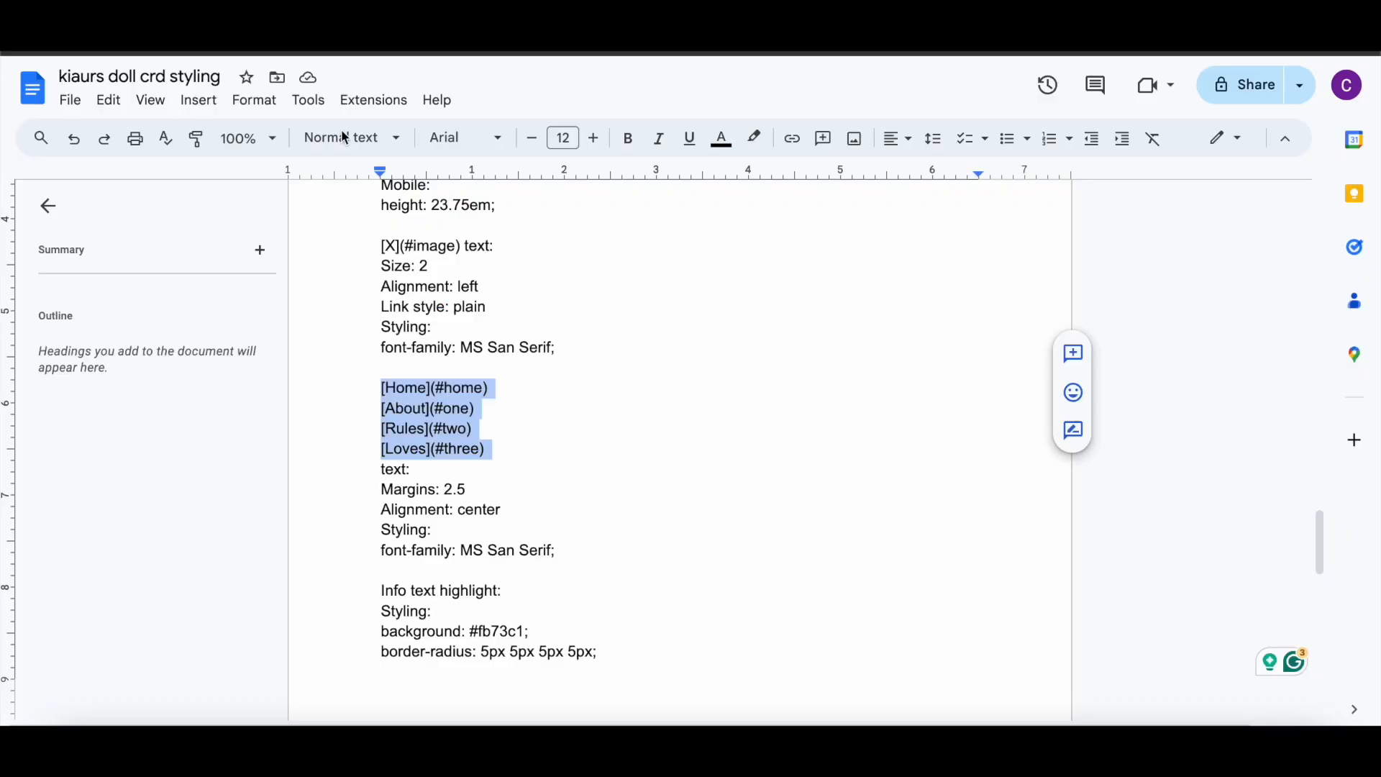
Step: Copy the [Text]{transparent} code from the "kiaurs doll crd styling" Google Docs document
{"action": "scroll", "coordinate": [475, 573], "scroll_direction": "down", "scroll_amount": 6}
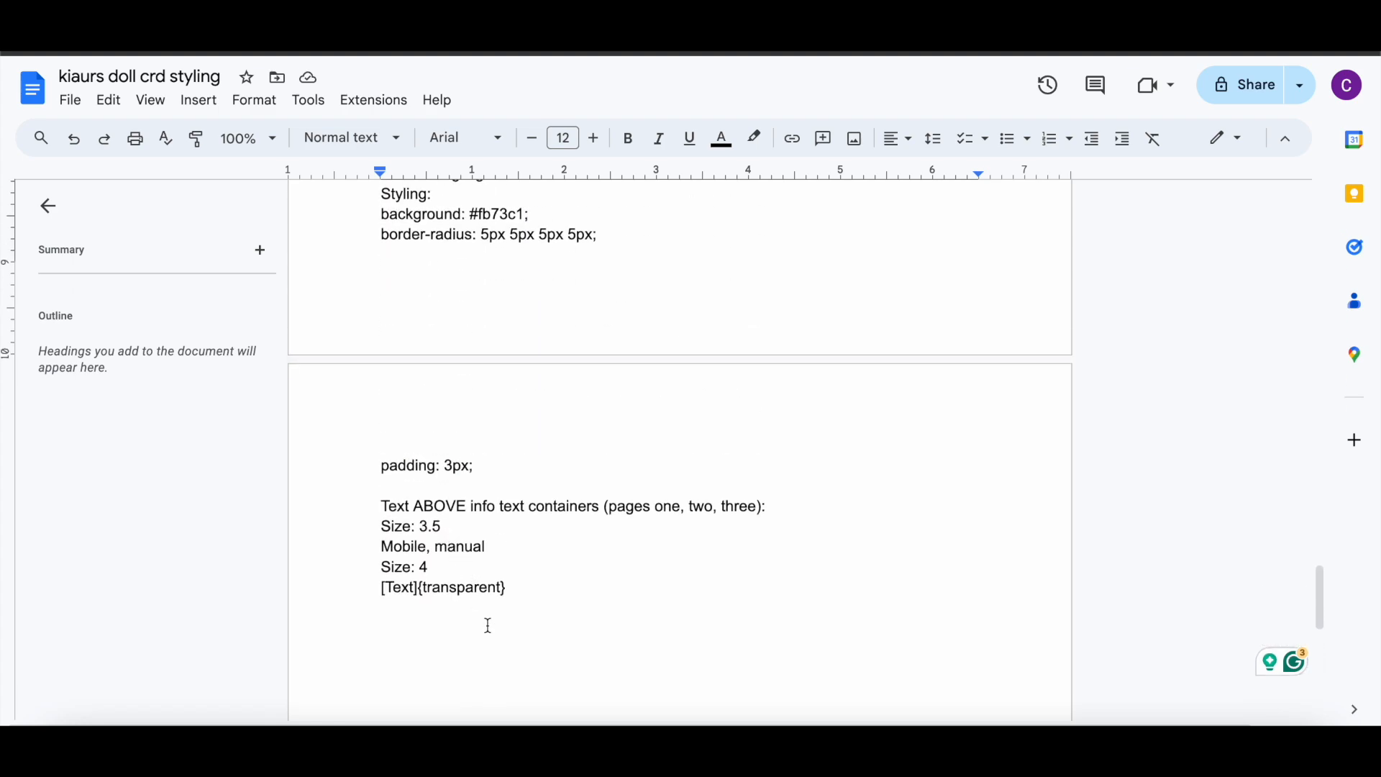
{"action": "left_click_drag", "start_coordinate": [372, 586], "coordinate": [583, 584]}
{"action": "right_click", "coordinate": [582, 585]}
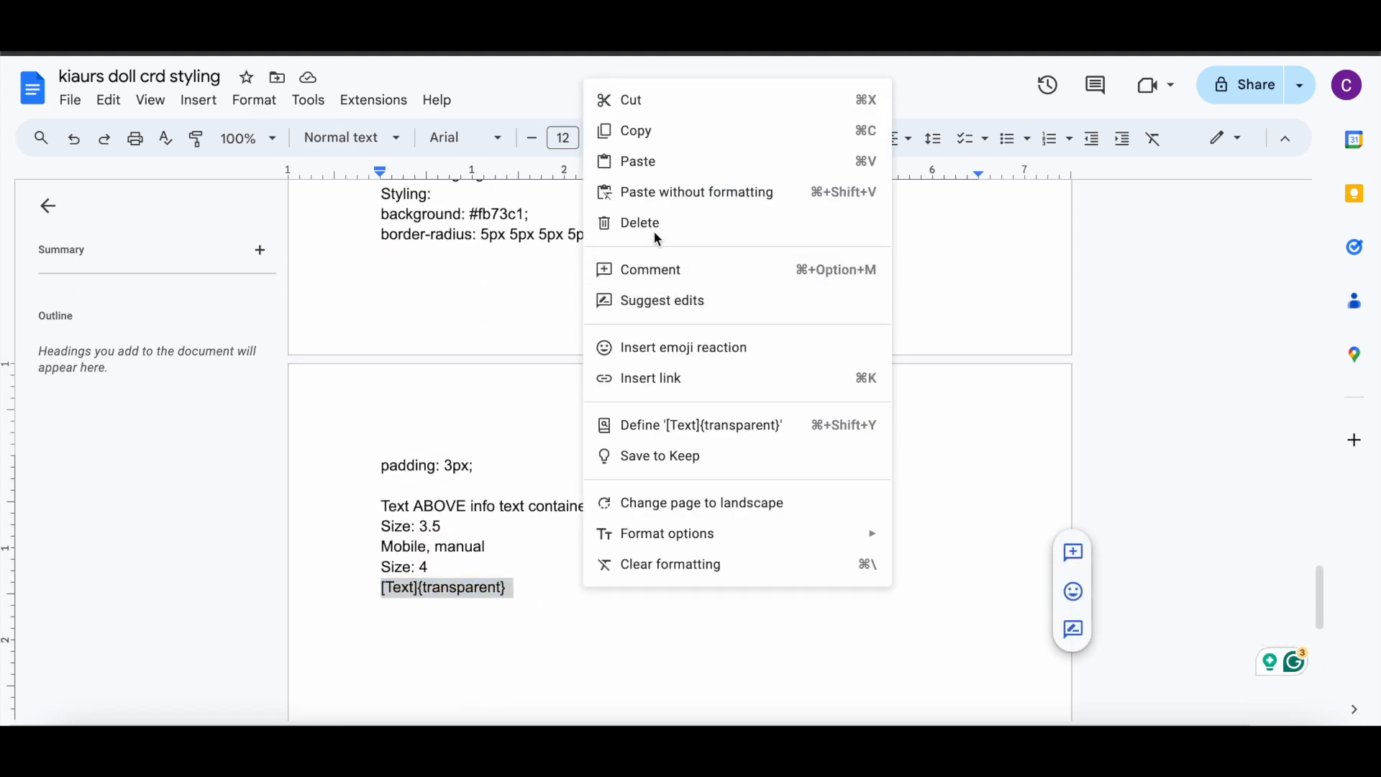
{"action": "left_click", "coordinate": [653, 141]}
Step: Return to the Carrd editor and replace the new text element's content with [Text]{transparent}
{"action": "left_click", "coordinate": [129, 29]}
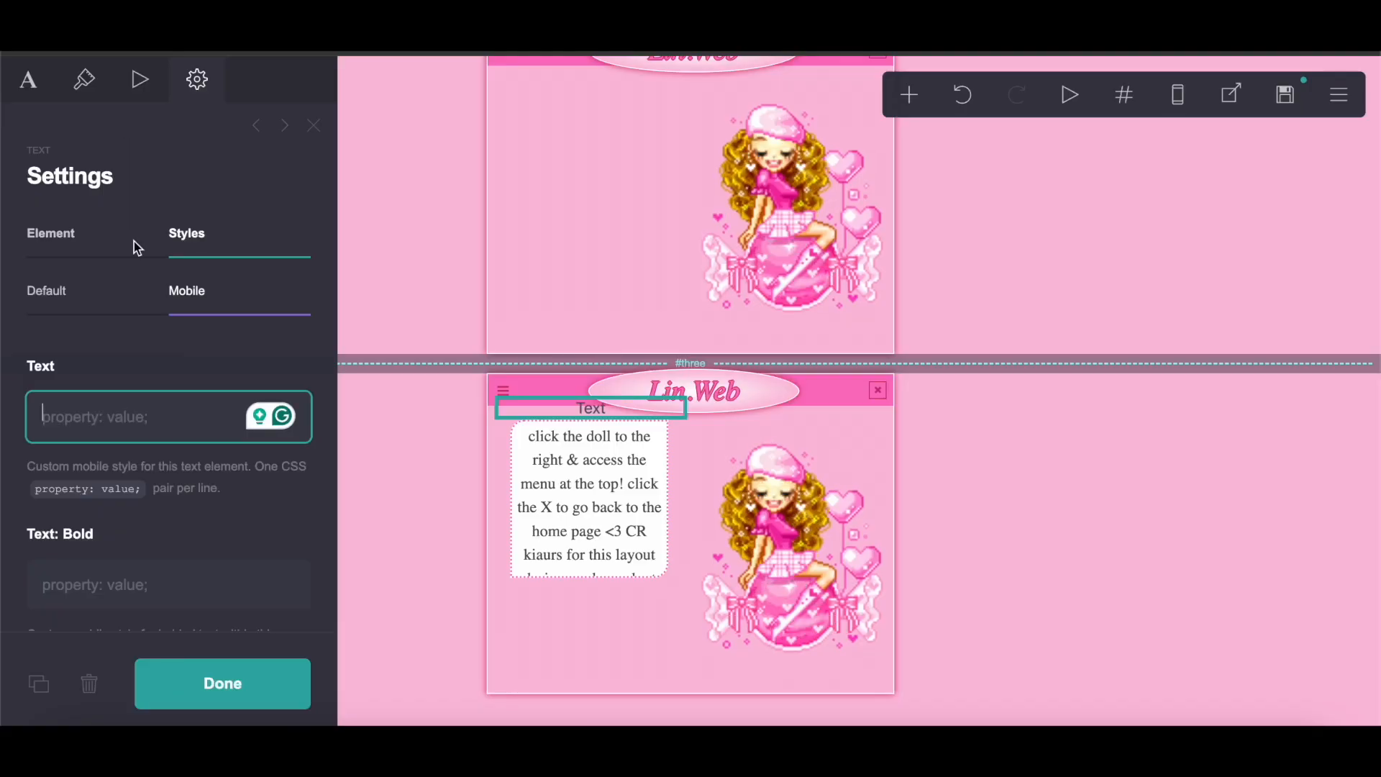
{"action": "left_click", "coordinate": [84, 79]}
{"action": "left_click", "coordinate": [28, 79]}
{"action": "left_click", "coordinate": [95, 228]}
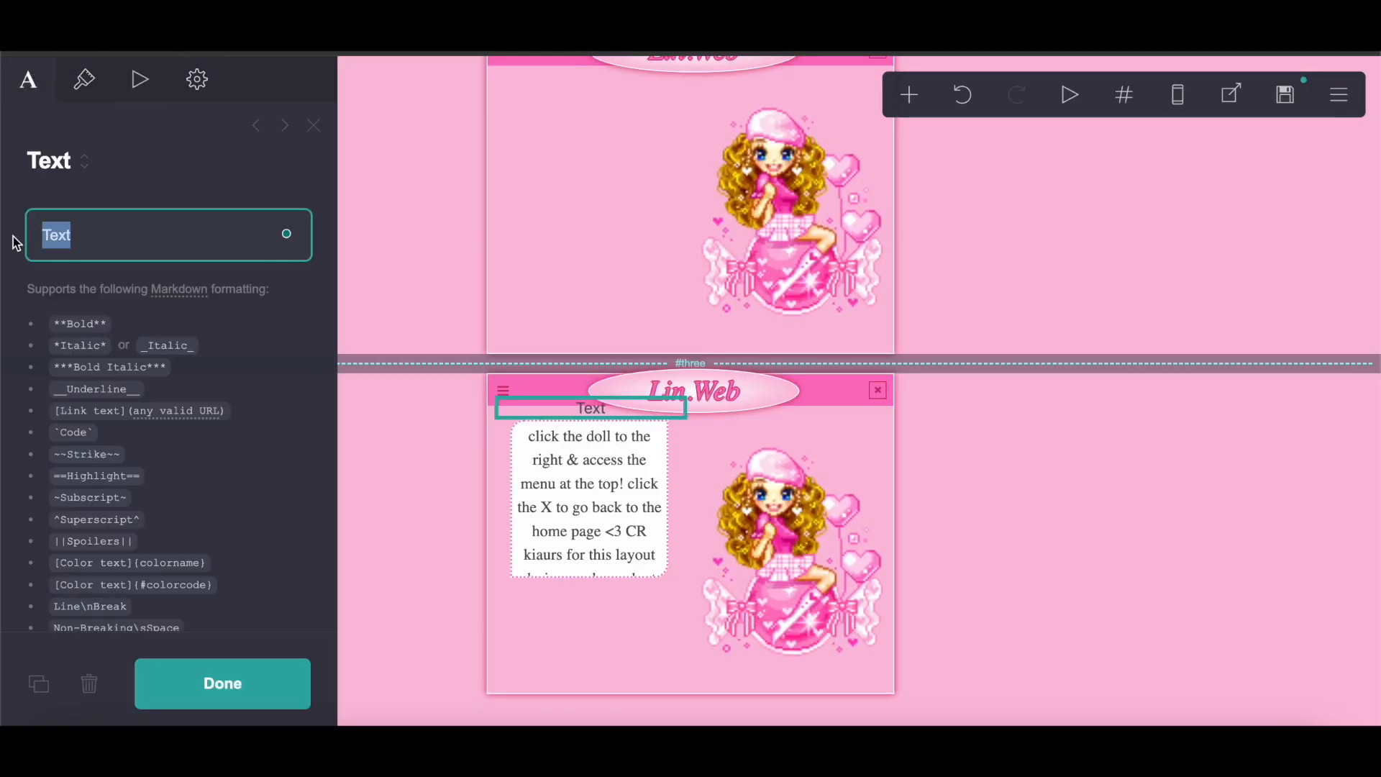
{"action": "right_click", "coordinate": [64, 246]}
{"action": "left_click", "coordinate": [117, 410]}
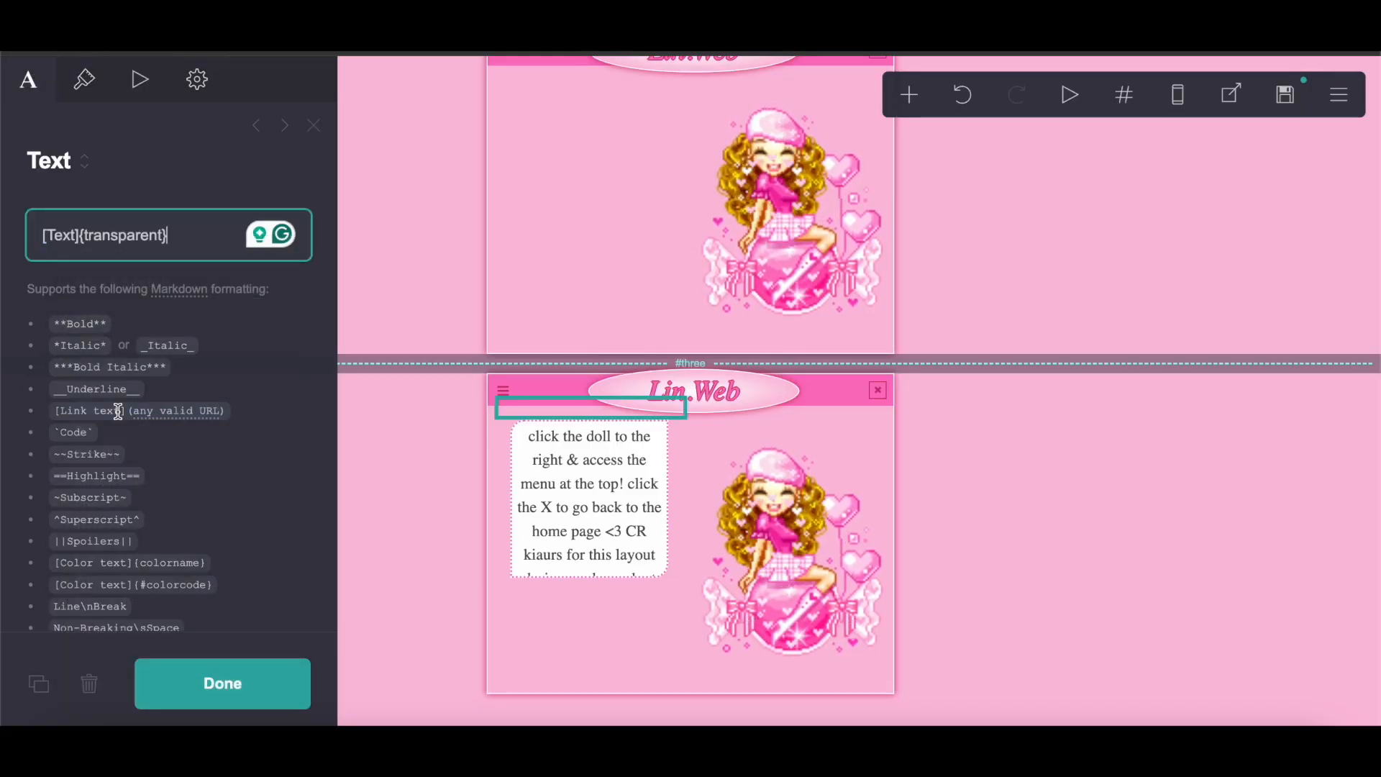
Step: Set the transparent text's size to 3.5 and, with manual mobile appearance, its mobile size to 4
{"action": "left_click", "coordinate": [84, 79]}
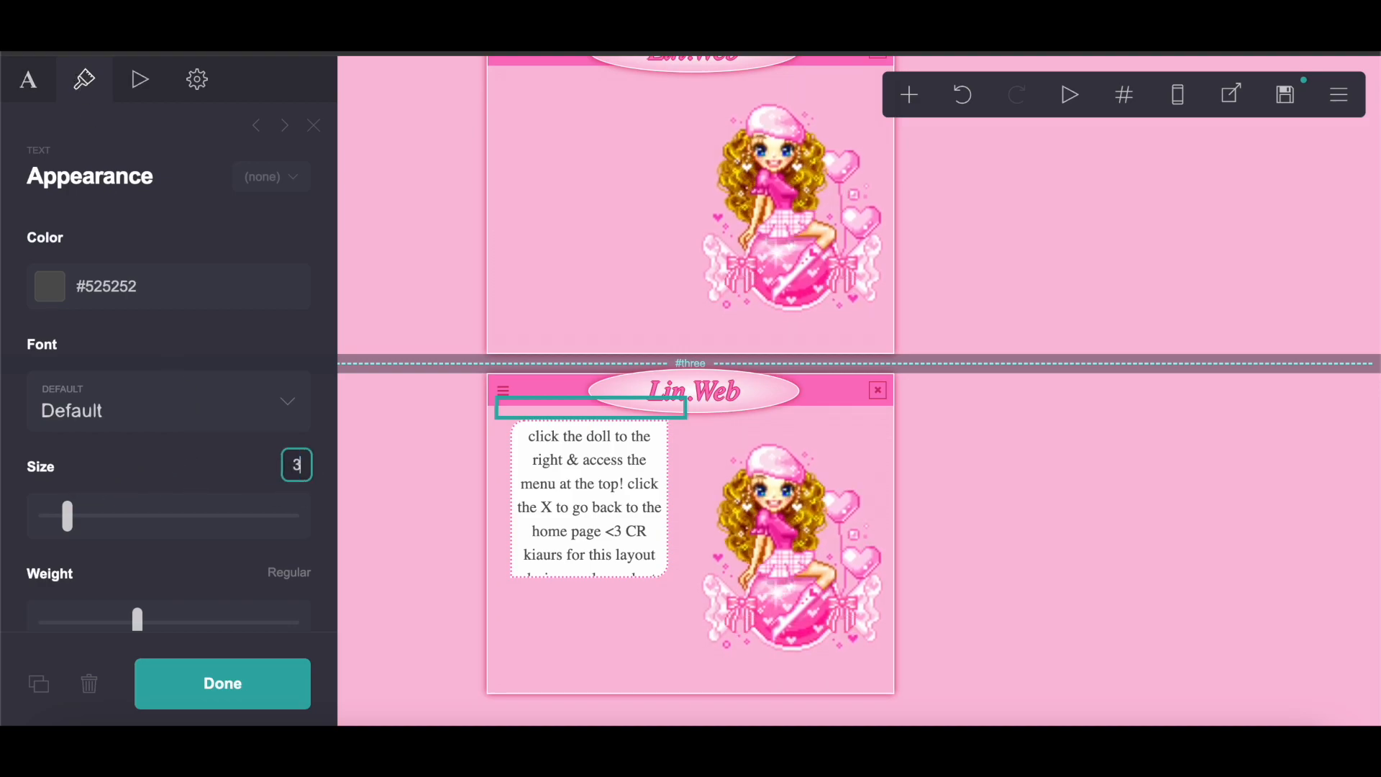
{"action": "type", "text": ".5"}
{"action": "key", "text": "Return"}
{"action": "scroll", "coordinate": [218, 550], "scroll_direction": "down", "scroll_amount": 5}
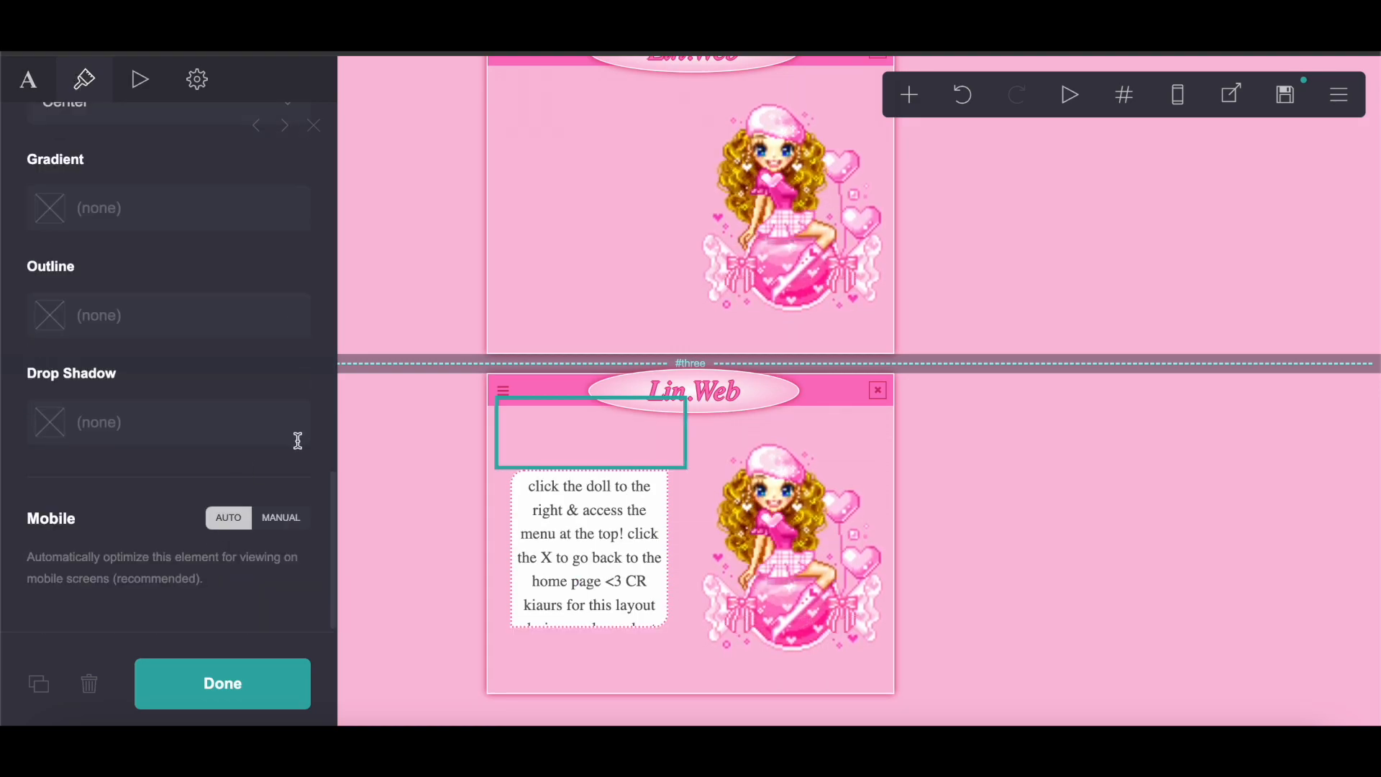
{"action": "left_click", "coordinate": [280, 515]}
{"action": "scroll", "coordinate": [284, 517], "scroll_direction": "down", "scroll_amount": 4}
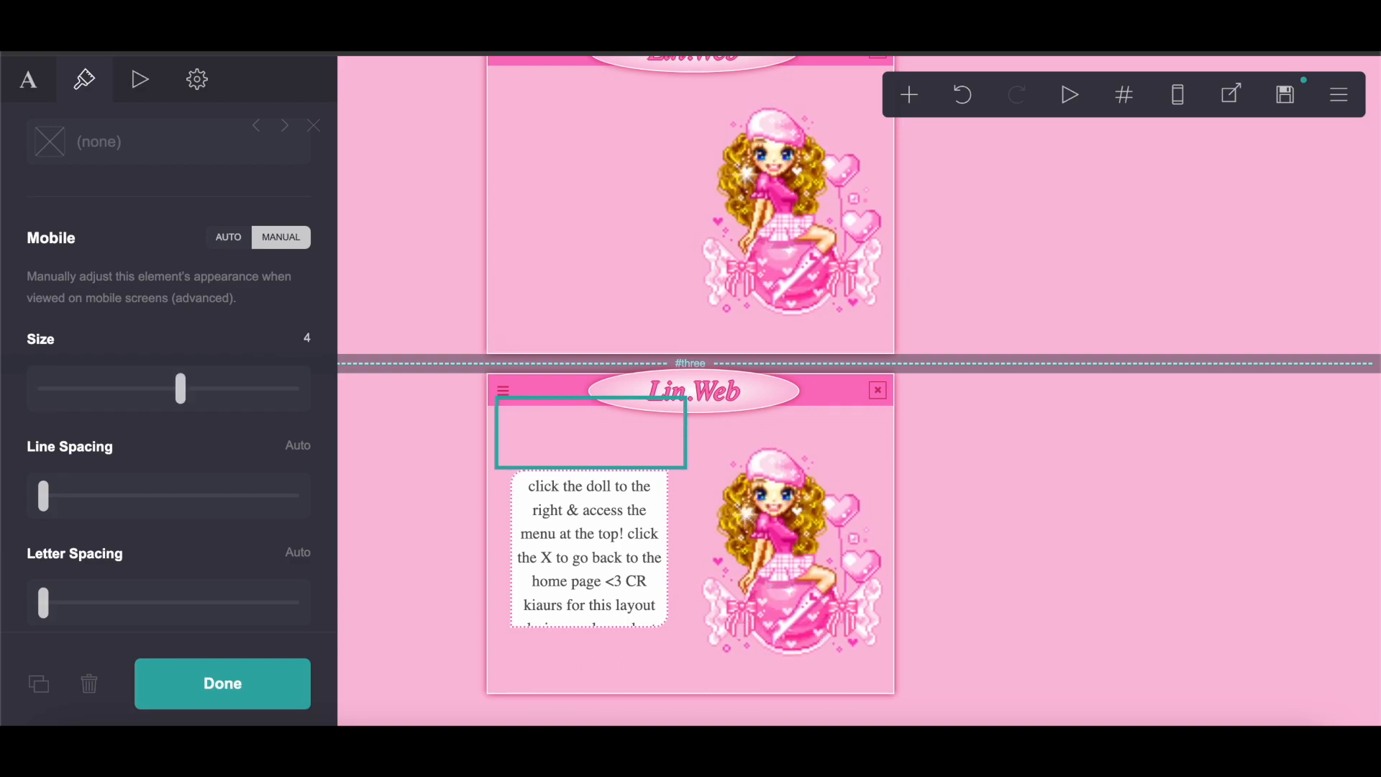
Step: Select the #three description text and copy the three info text highlight CSS lines from the Google Docs styling document
{"action": "scroll", "coordinate": [645, 315], "scroll_direction": "up", "scroll_amount": 10}
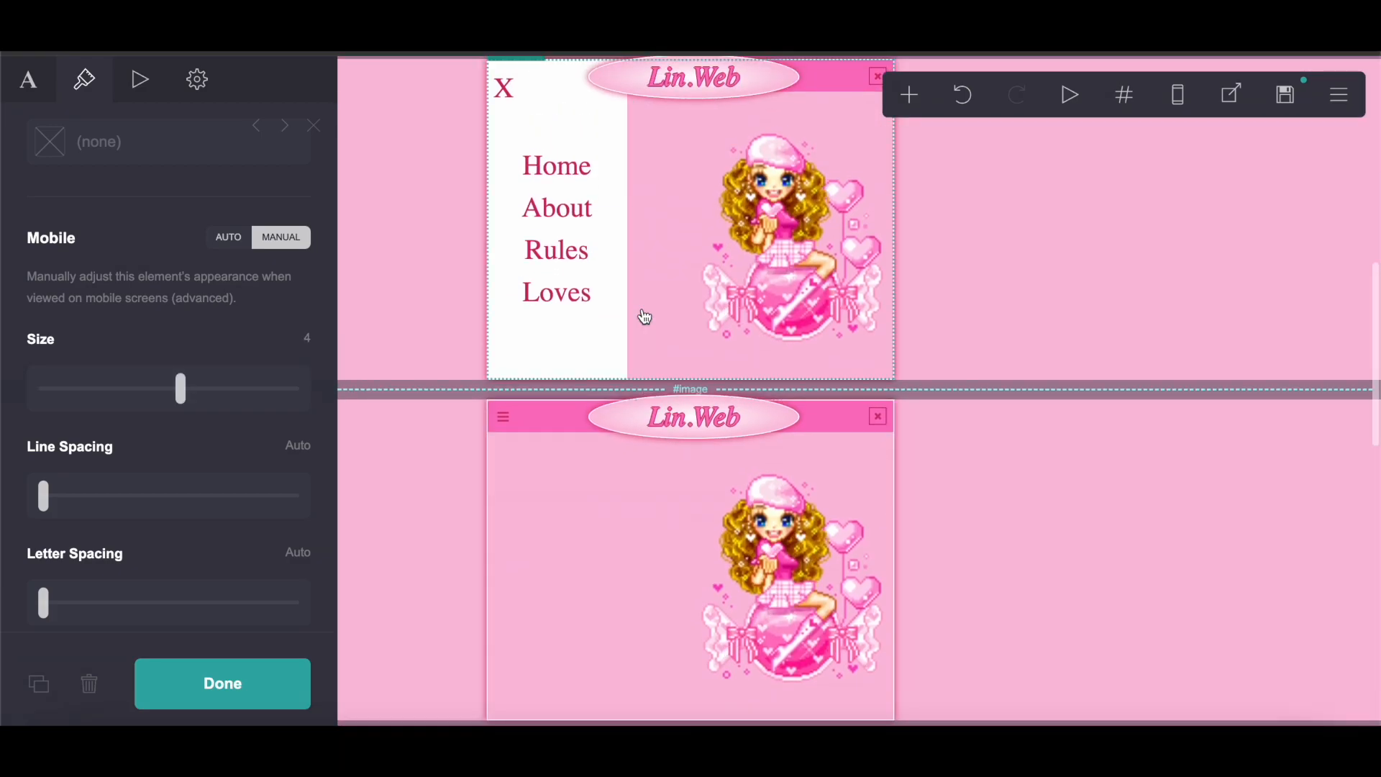
{"action": "scroll", "coordinate": [646, 317], "scroll_direction": "down", "scroll_amount": 10}
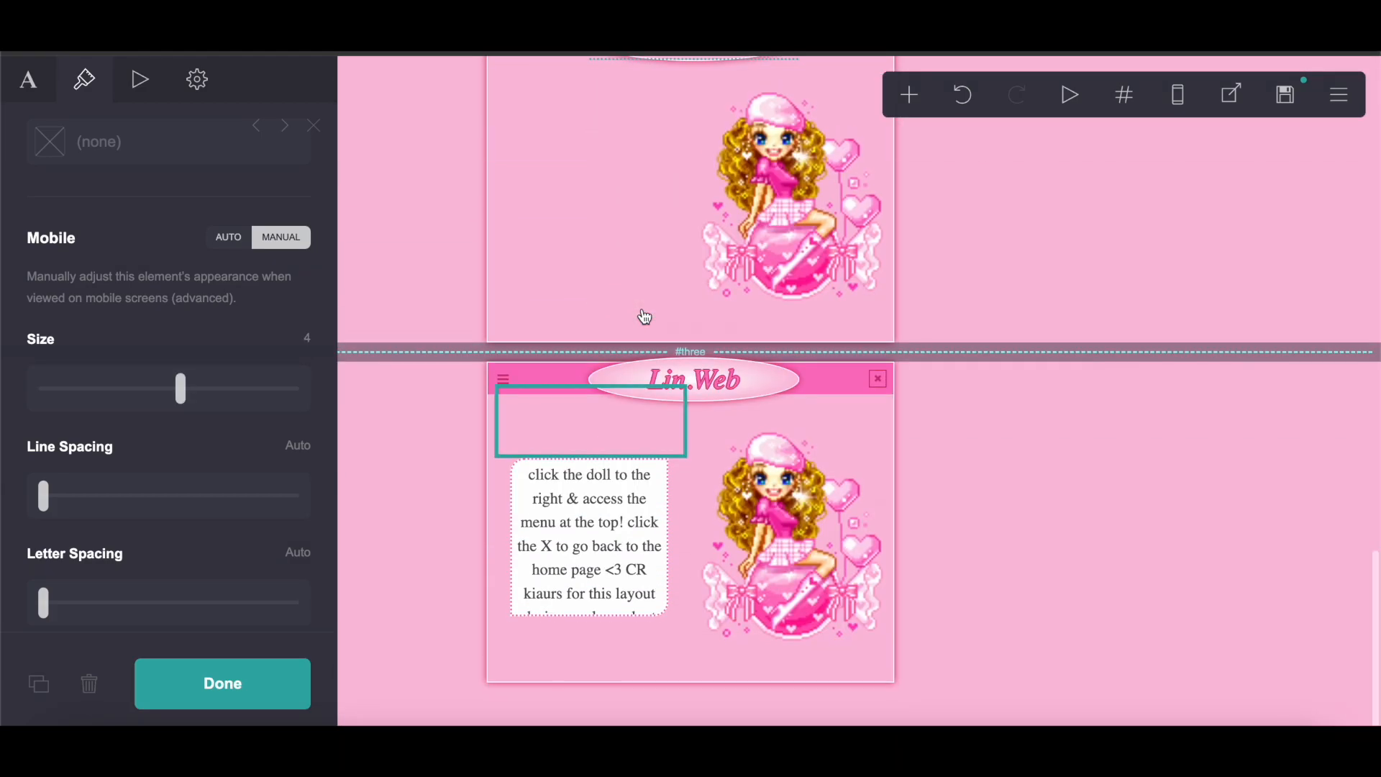
{"action": "left_click", "coordinate": [602, 581]}
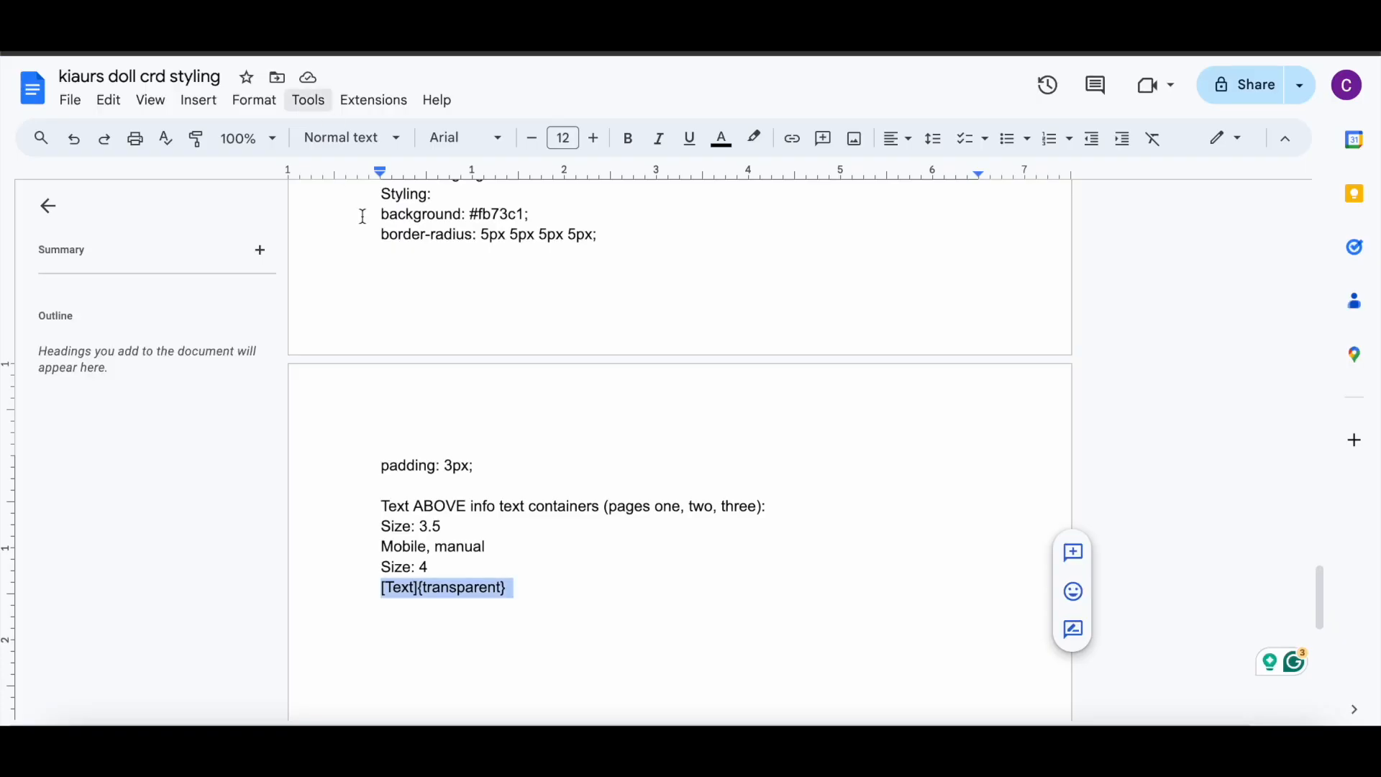
{"action": "scroll", "coordinate": [399, 306], "scroll_direction": "up", "scroll_amount": 3}
{"action": "scroll", "coordinate": [399, 306], "scroll_direction": "up", "scroll_amount": 1}
{"action": "scroll", "coordinate": [399, 305], "scroll_direction": "down", "scroll_amount": 2}
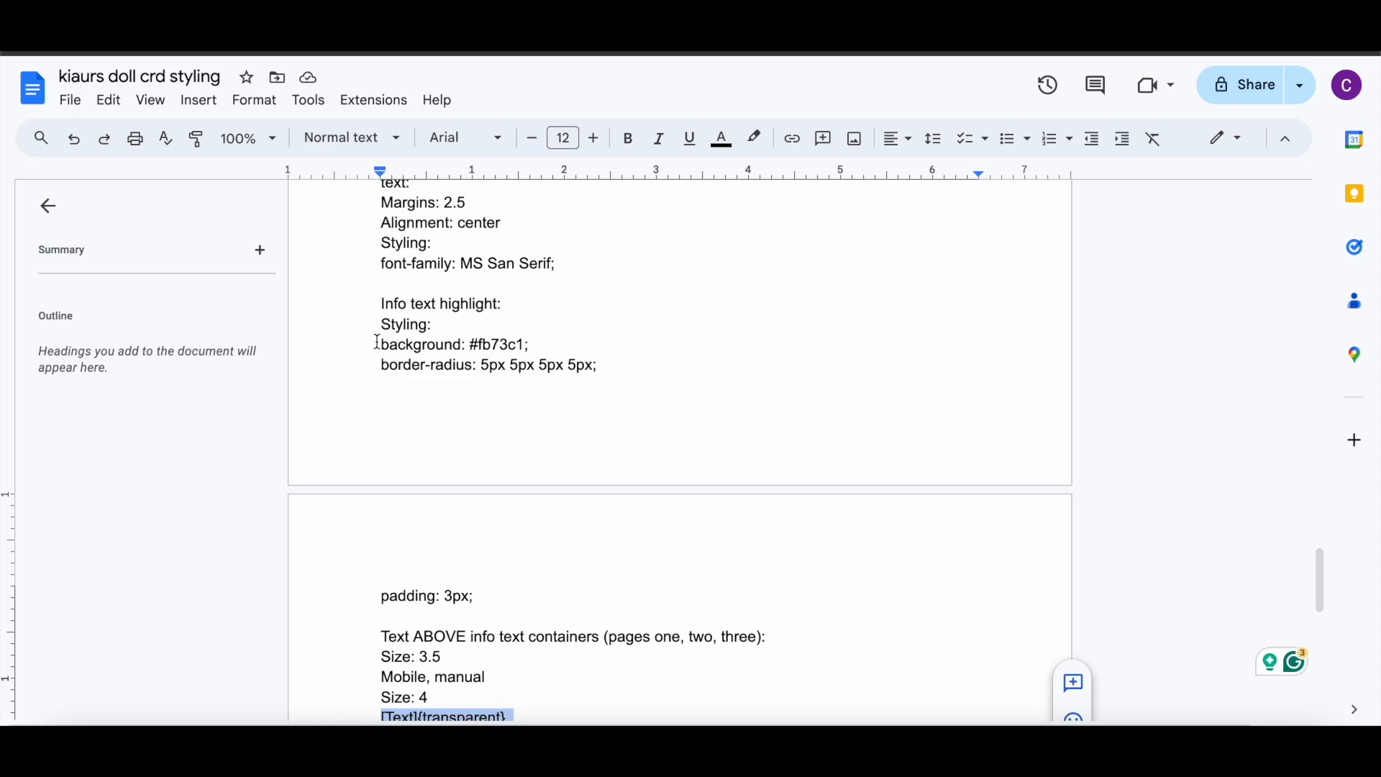
{"action": "left_click_drag", "start_coordinate": [377, 342], "coordinate": [492, 564]}
{"action": "right_click", "coordinate": [425, 369]}
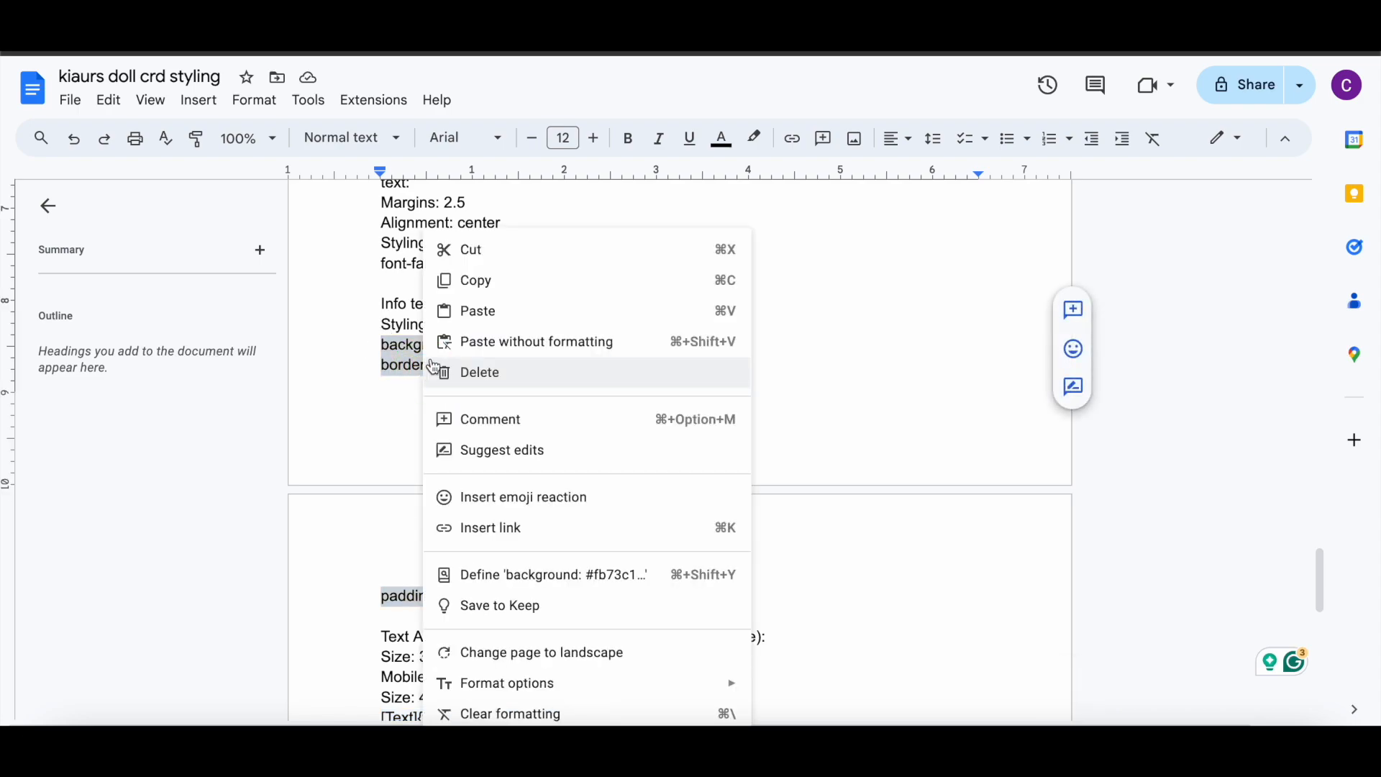
{"action": "left_click", "coordinate": [480, 282]}
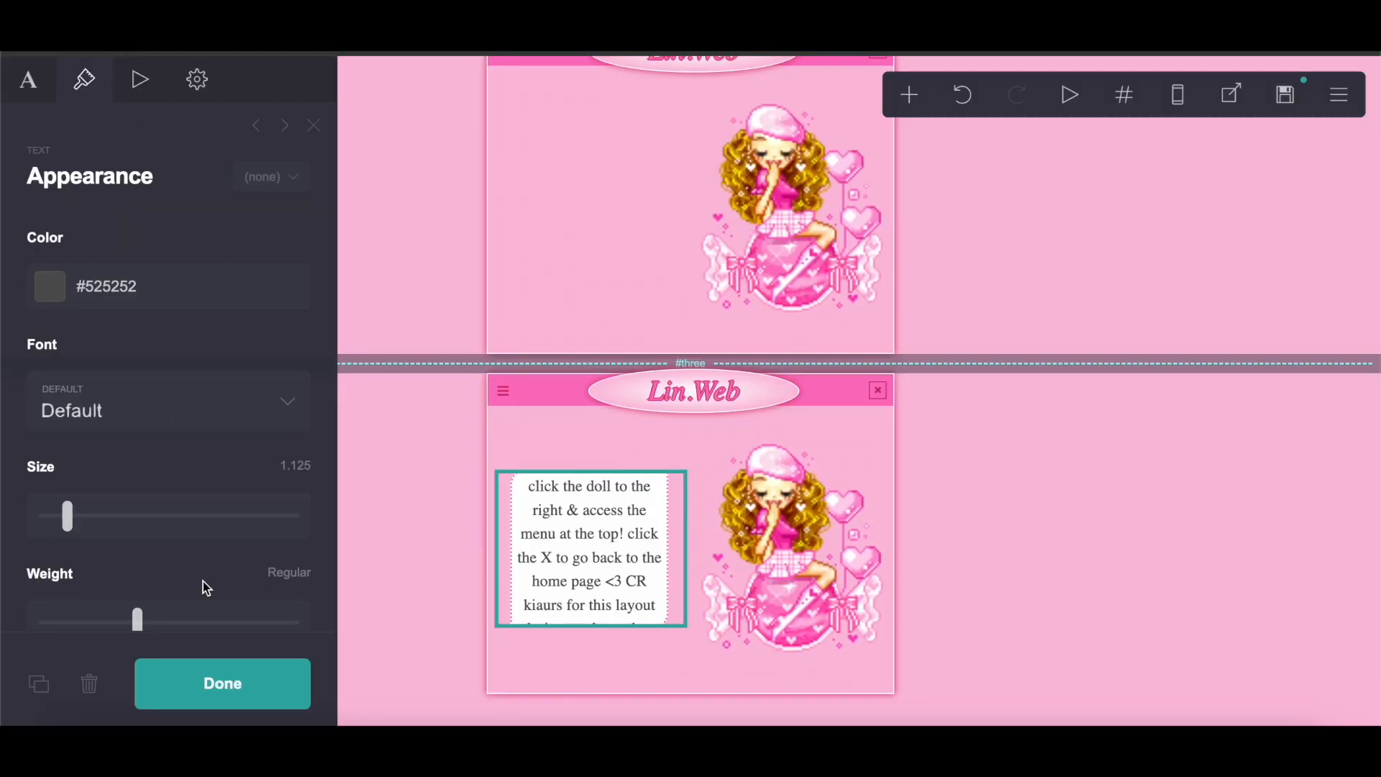
Step: Give the #three description text's mobile highlight style background: #fb73c1; border-radius: 5px 5px 5px 5px; padding: 3px;
{"action": "scroll", "coordinate": [202, 579], "scroll_direction": "down", "scroll_amount": 3}
{"action": "left_click", "coordinate": [199, 79]}
{"action": "scroll", "coordinate": [163, 494], "scroll_direction": "down", "scroll_amount": 4}
{"action": "scroll", "coordinate": [137, 214], "scroll_direction": "up", "scroll_amount": 2}
{"action": "scroll", "coordinate": [139, 219], "scroll_direction": "down", "scroll_amount": 5}
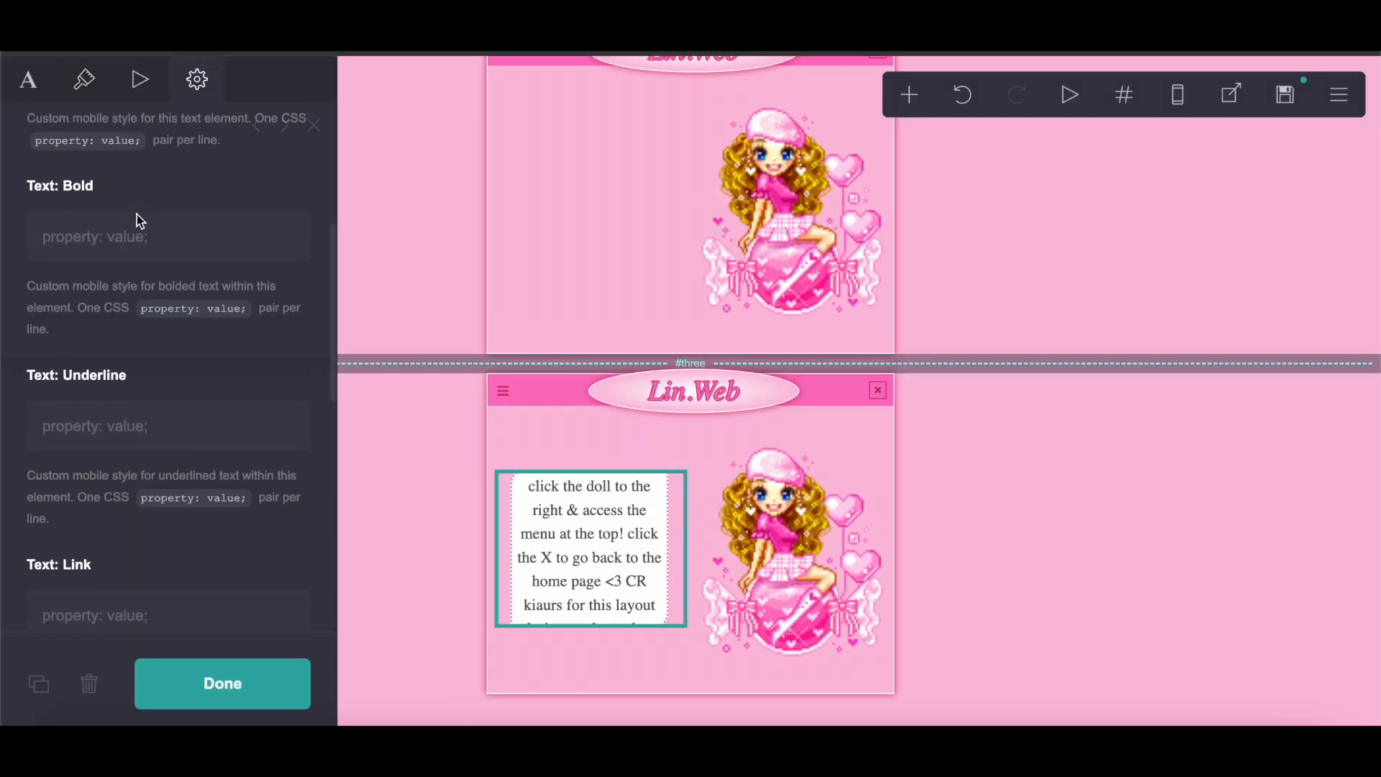
{"action": "left_click", "coordinate": [121, 574]}
{"action": "right_click", "coordinate": [110, 554]}
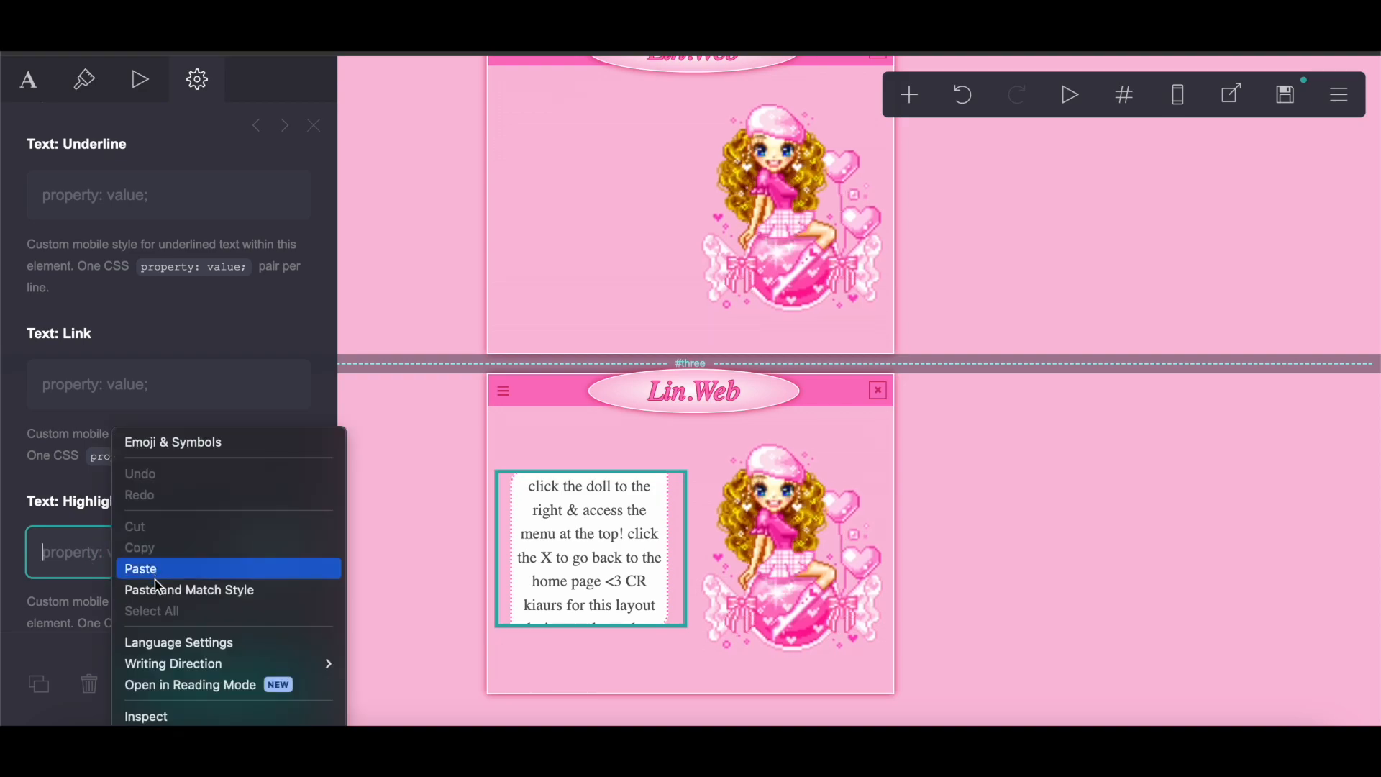
{"action": "left_click", "coordinate": [141, 569]}
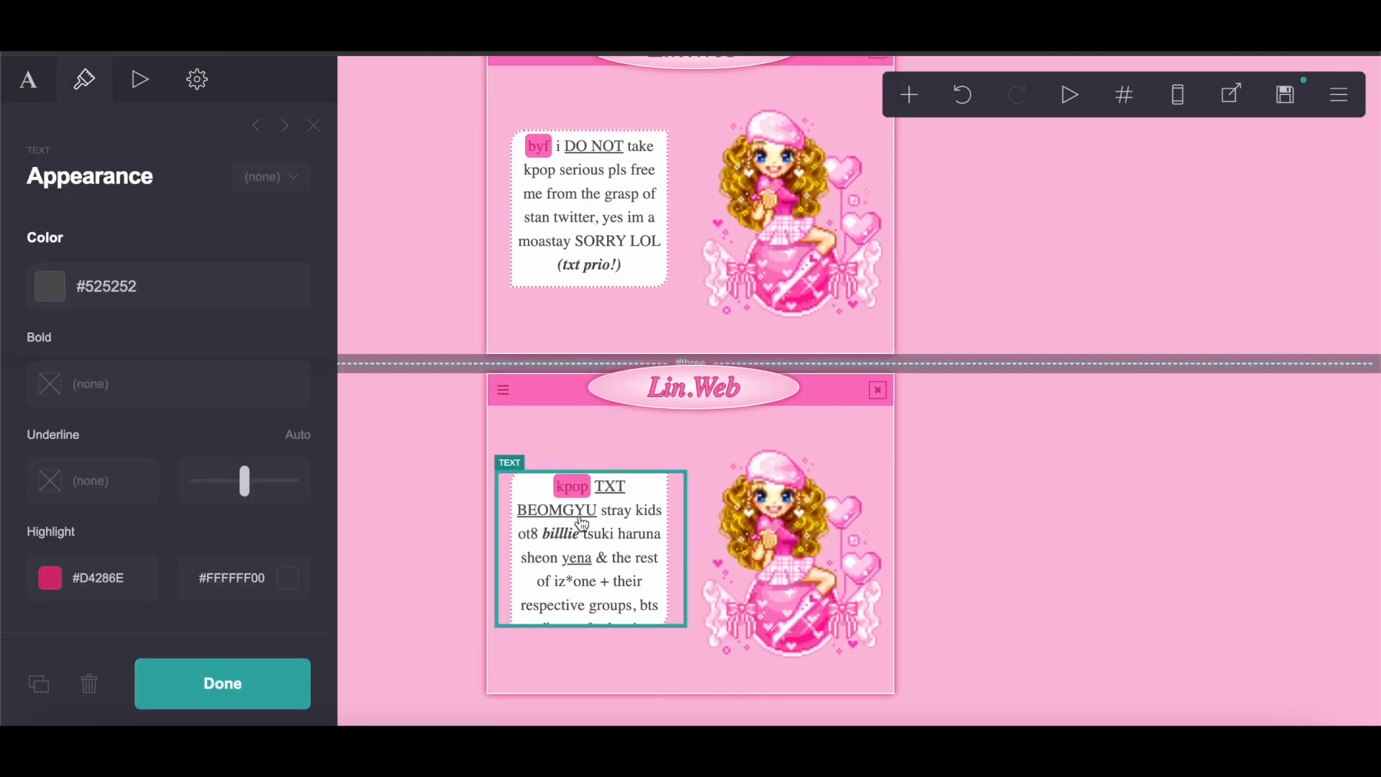
Step: Copy the entire kpop and interests text from the finished reference site's #three section
{"action": "left_click", "coordinate": [36, 86]}
{"action": "key", "text": "super+a"}
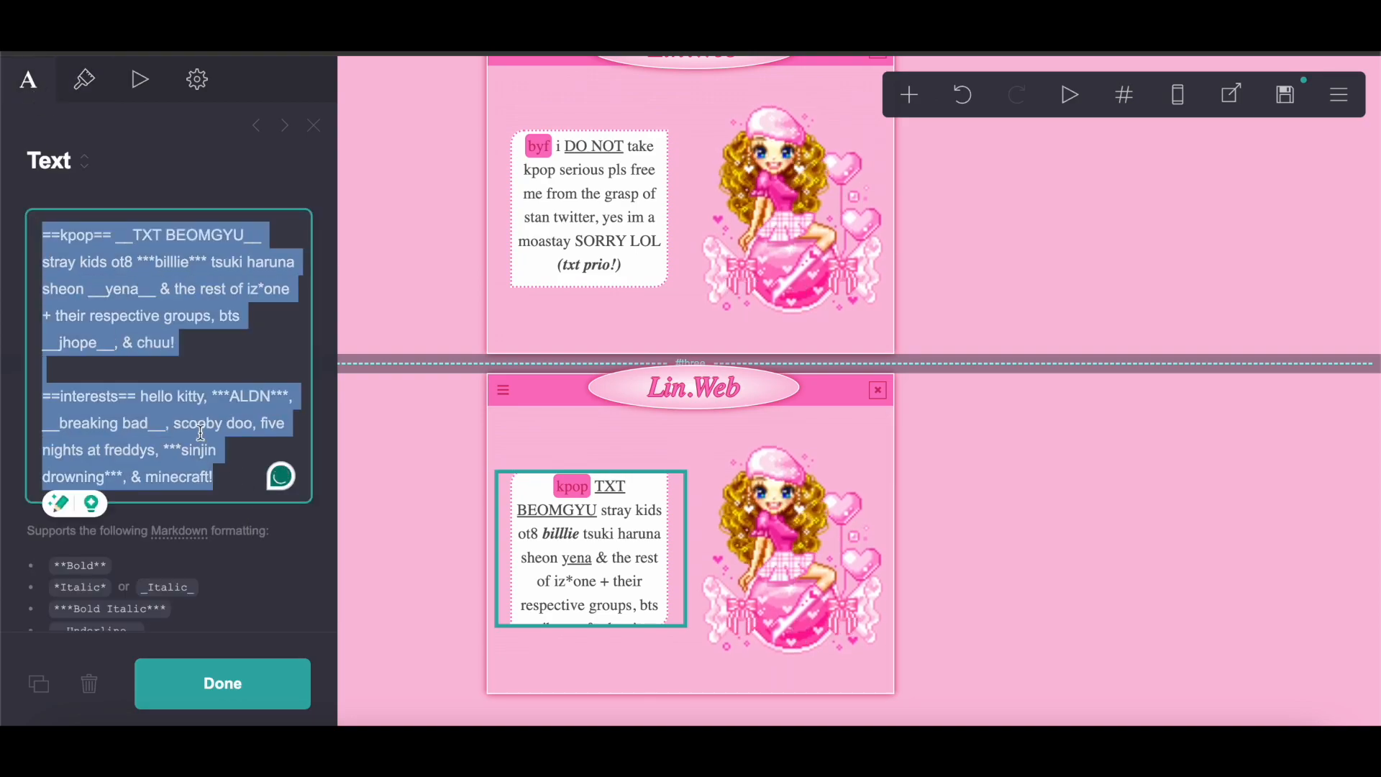
{"action": "right_click", "coordinate": [203, 272]}
{"action": "left_click", "coordinate": [251, 423]}
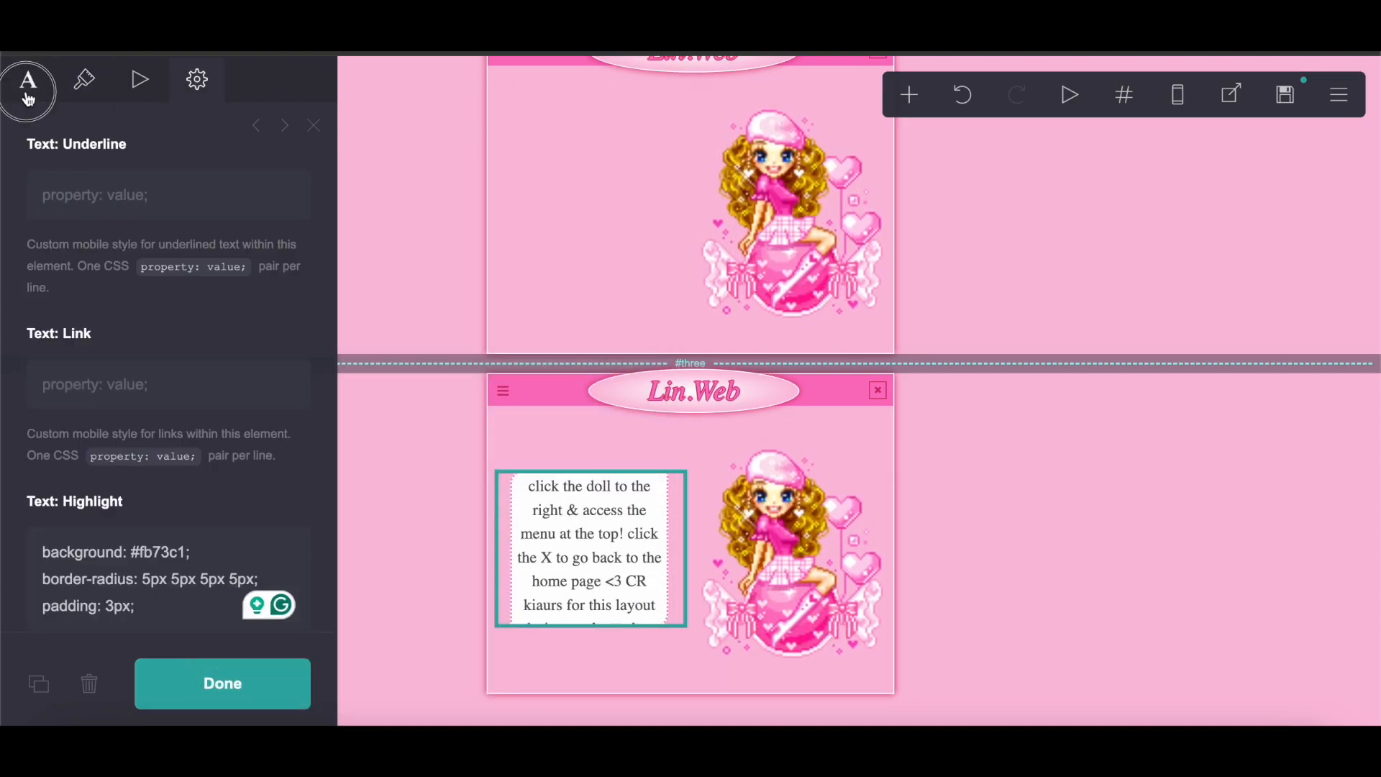
Step: Replace the #three section's description text with the copied kpop and interests text
{"action": "left_click", "coordinate": [28, 98]}
{"action": "scroll", "coordinate": [81, 176], "scroll_direction": "up", "scroll_amount": 2}
{"action": "left_click", "coordinate": [47, 152]}
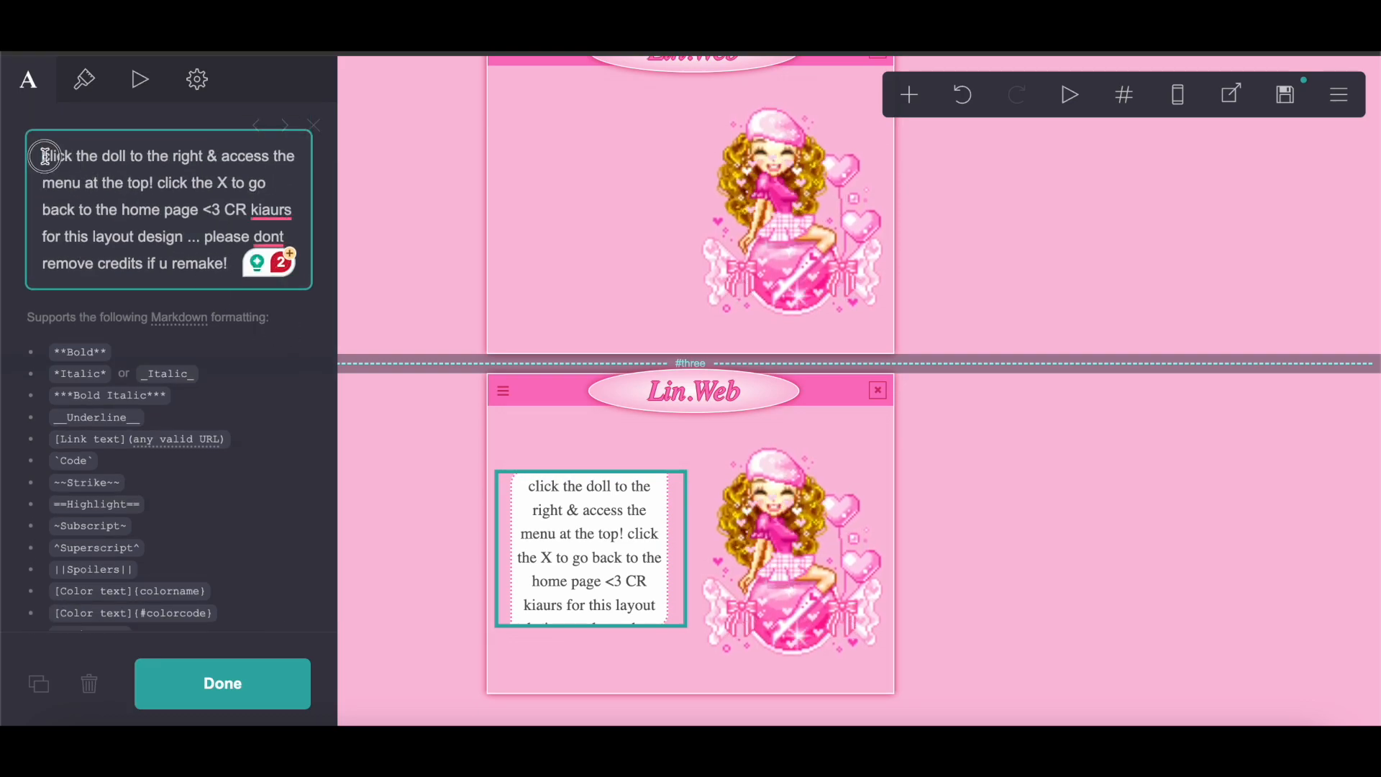
{"action": "left_click_drag", "start_coordinate": [45, 156], "coordinate": [321, 357]}
{"action": "right_click", "coordinate": [163, 229]}
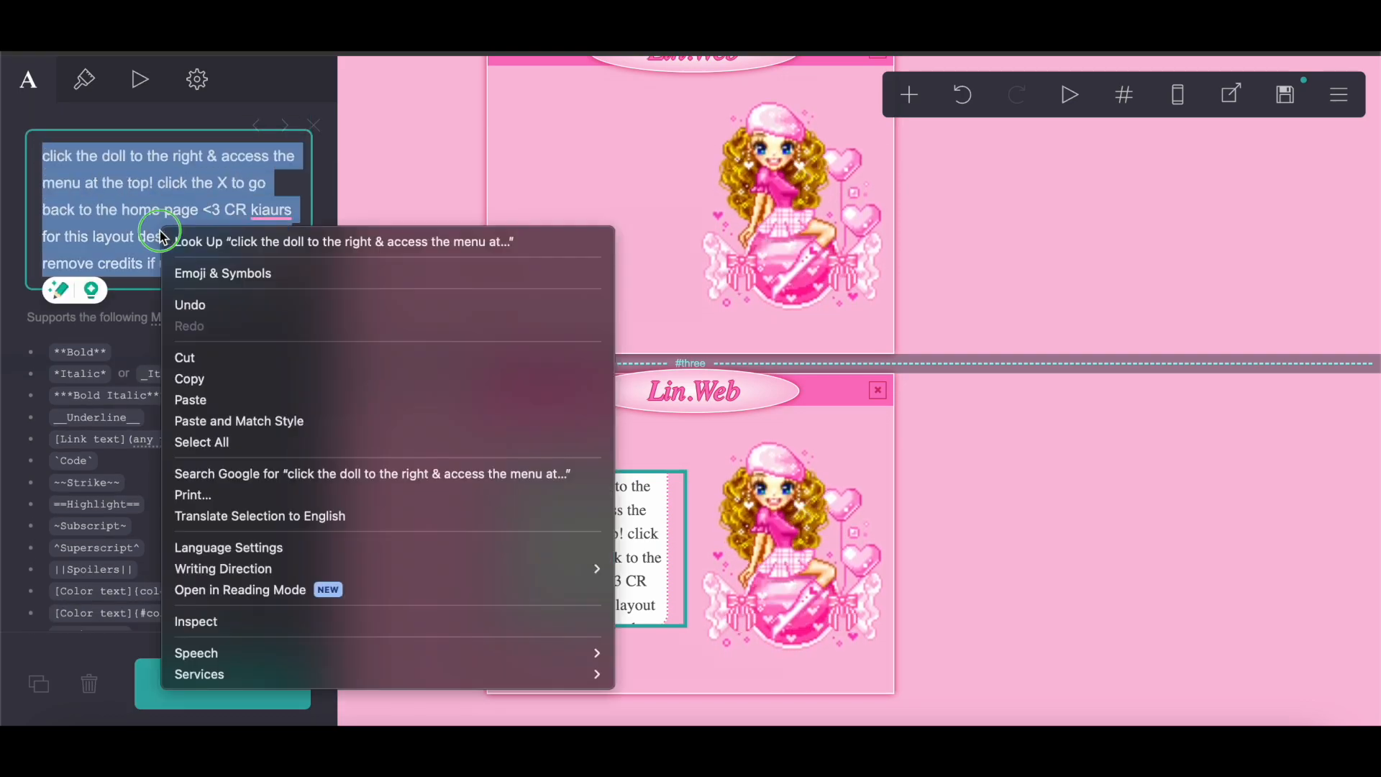
{"action": "left_click", "coordinate": [203, 400]}
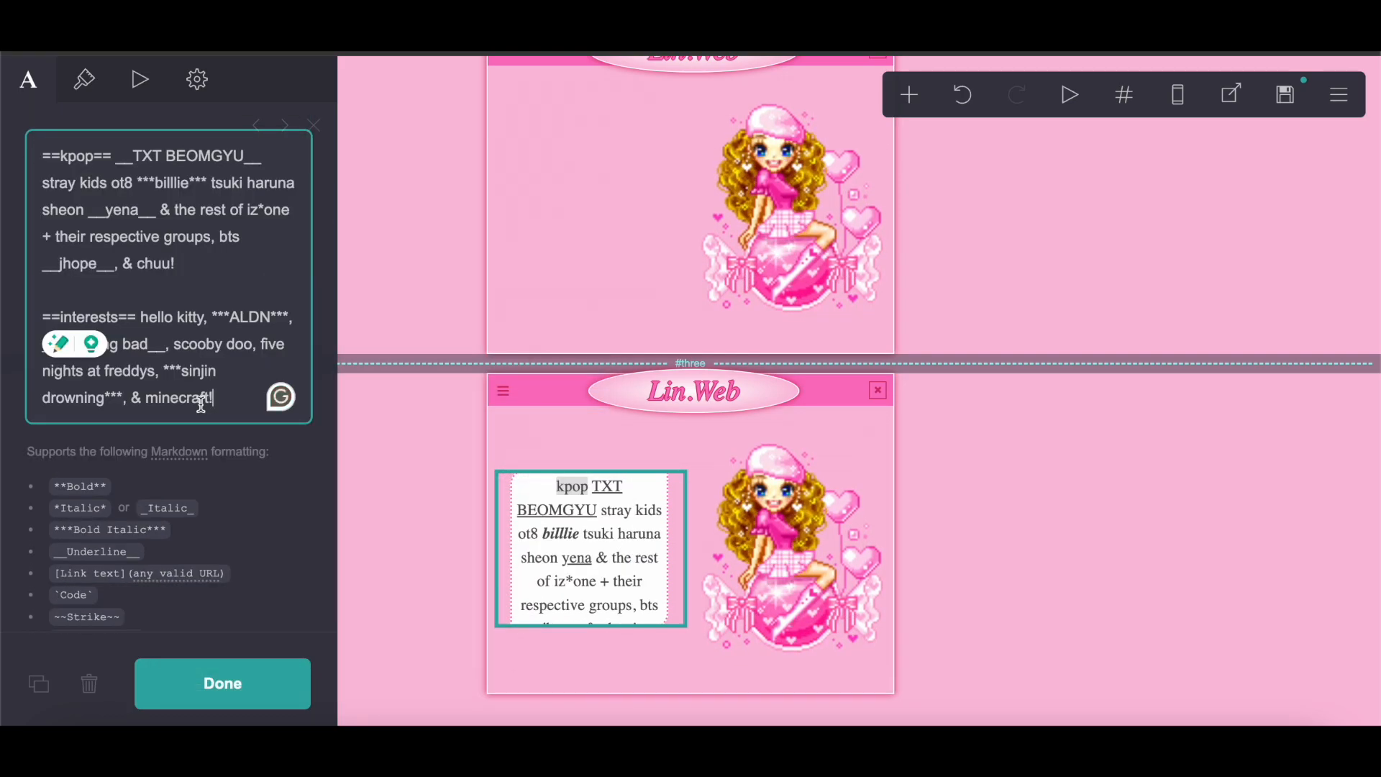
Step: Set the #three description text's highlight background colour to fully transparent white, #FFFFFF00
{"action": "left_click", "coordinate": [200, 87]}
{"action": "left_click", "coordinate": [84, 82]}
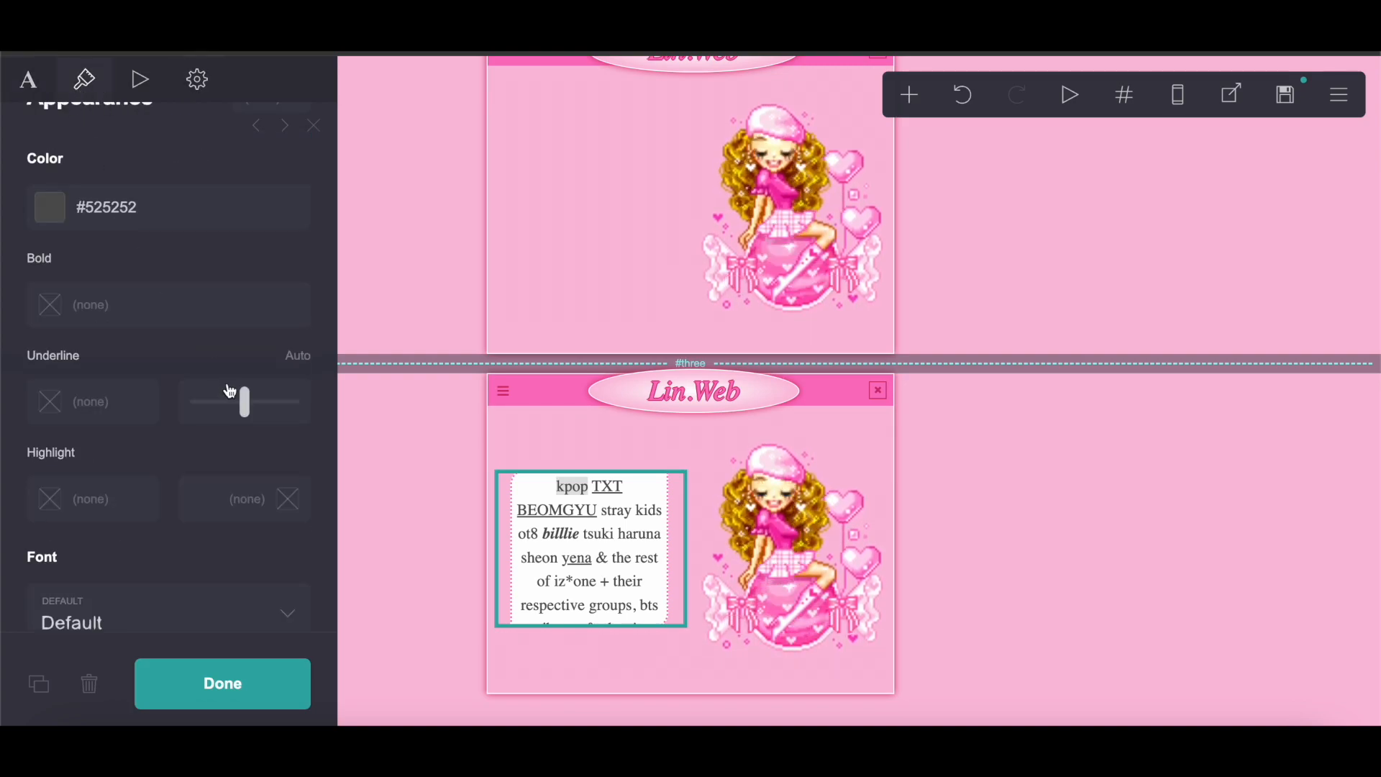
{"action": "scroll", "coordinate": [230, 388], "scroll_direction": "down", "scroll_amount": 15}
{"action": "scroll", "coordinate": [229, 396], "scroll_direction": "down", "scroll_amount": 4}
{"action": "scroll", "coordinate": [229, 396], "scroll_direction": "up", "scroll_amount": 10}
{"action": "scroll", "coordinate": [230, 395], "scroll_direction": "up", "scroll_amount": 4}
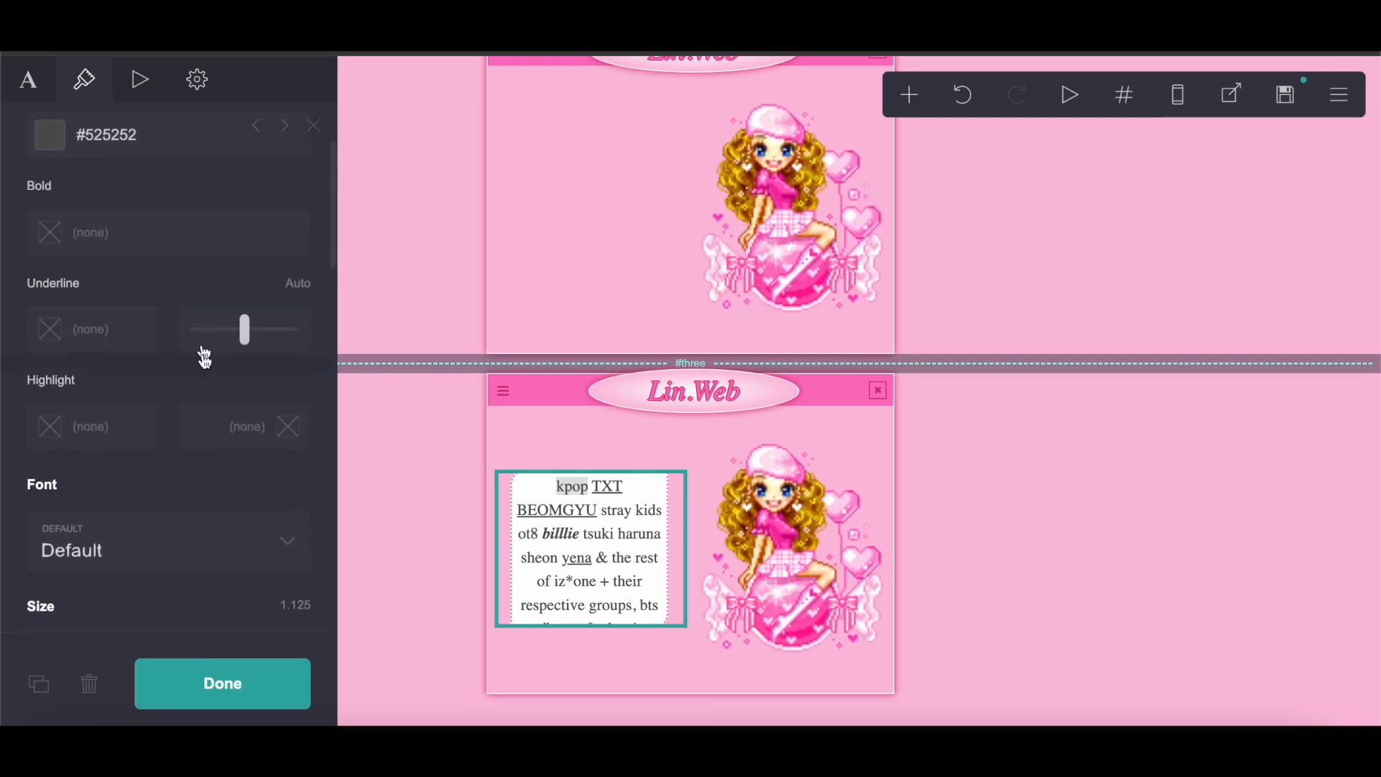
{"action": "left_click", "coordinate": [231, 428]}
{"action": "left_click_drag", "start_coordinate": [107, 485], "coordinate": [72, 462]}
{"action": "scroll", "coordinate": [284, 555], "scroll_direction": "down", "scroll_amount": 2}
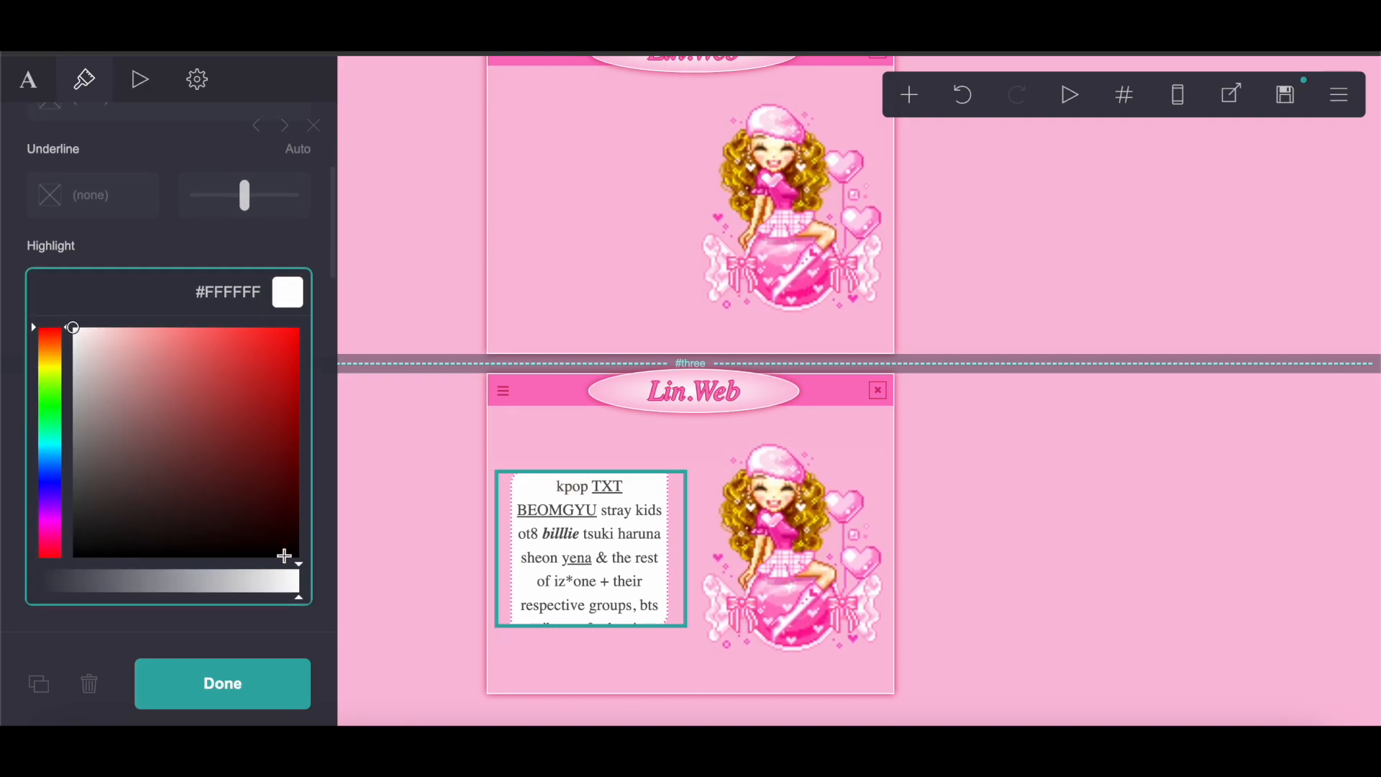
{"action": "left_click", "coordinate": [151, 303]}
{"action": "scroll", "coordinate": [151, 303], "scroll_direction": "up", "scroll_amount": 1}
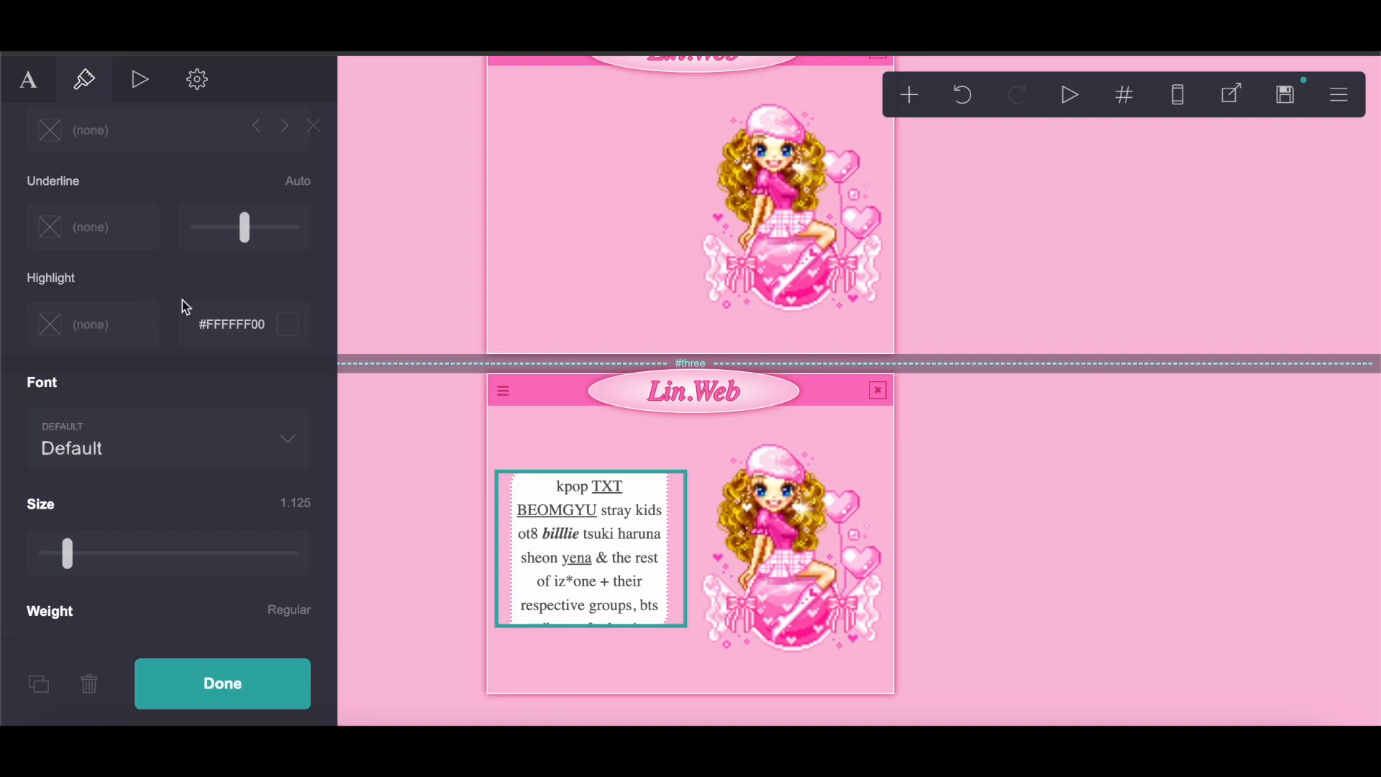
Step: Set the #three description text's highlight text colour to the copied #D4286E
{"action": "left_click", "coordinate": [233, 346]}
{"action": "right_click", "coordinate": [158, 336]}
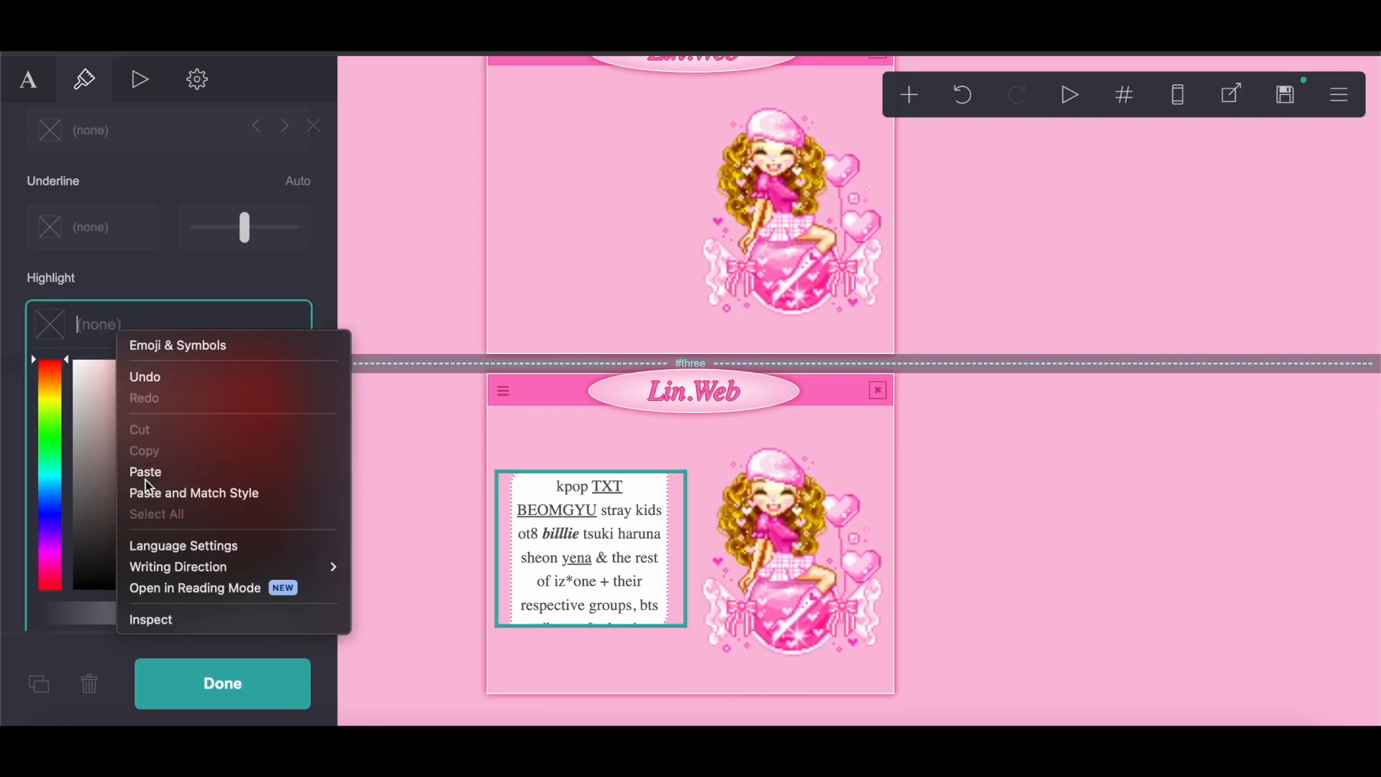
{"action": "left_click", "coordinate": [169, 469]}
{"action": "left_click", "coordinate": [141, 297]}
Step: Copy the three highlight CSS lines from the #three text's mobile highlight style and remove them there
{"action": "left_click", "coordinate": [198, 80]}
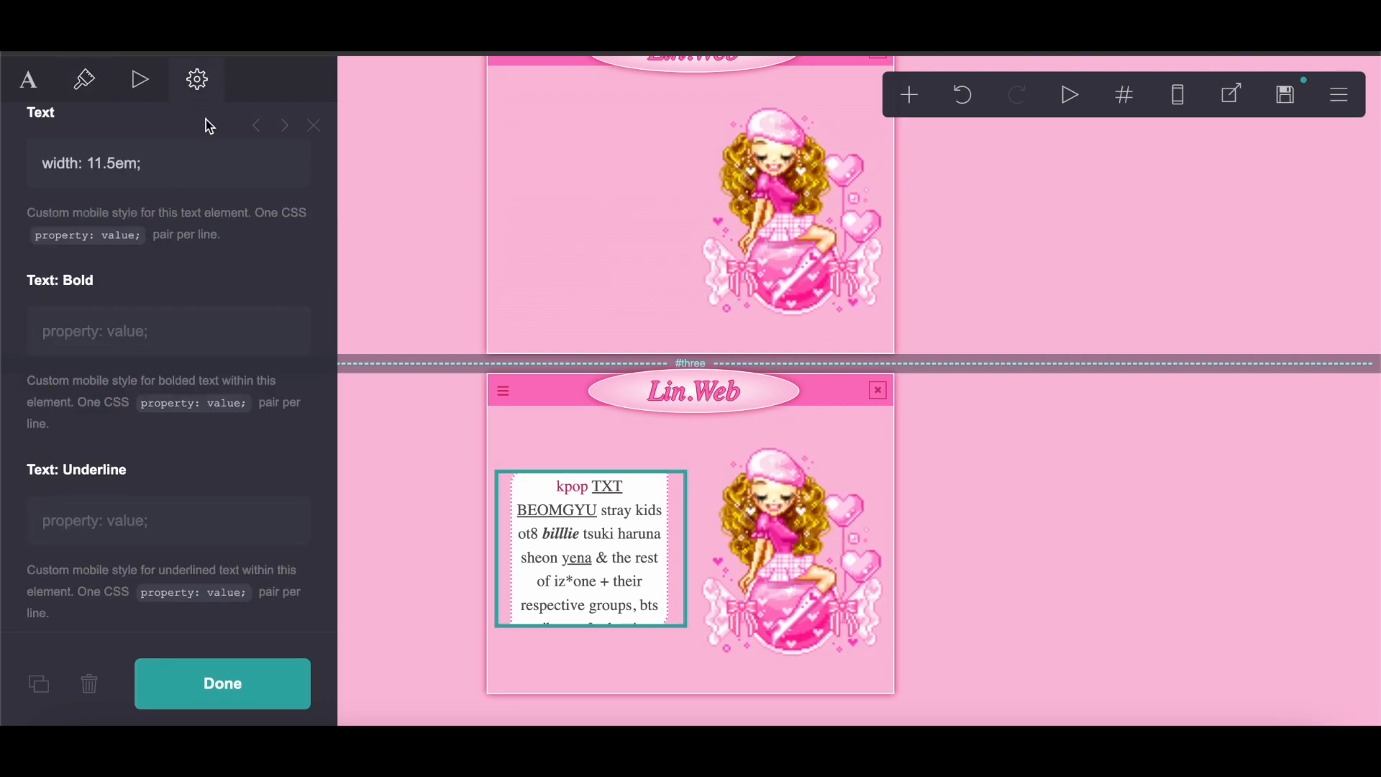
{"action": "scroll", "coordinate": [216, 261], "scroll_direction": "up", "scroll_amount": 3}
{"action": "scroll", "coordinate": [210, 259], "scroll_direction": "down", "scroll_amount": 10}
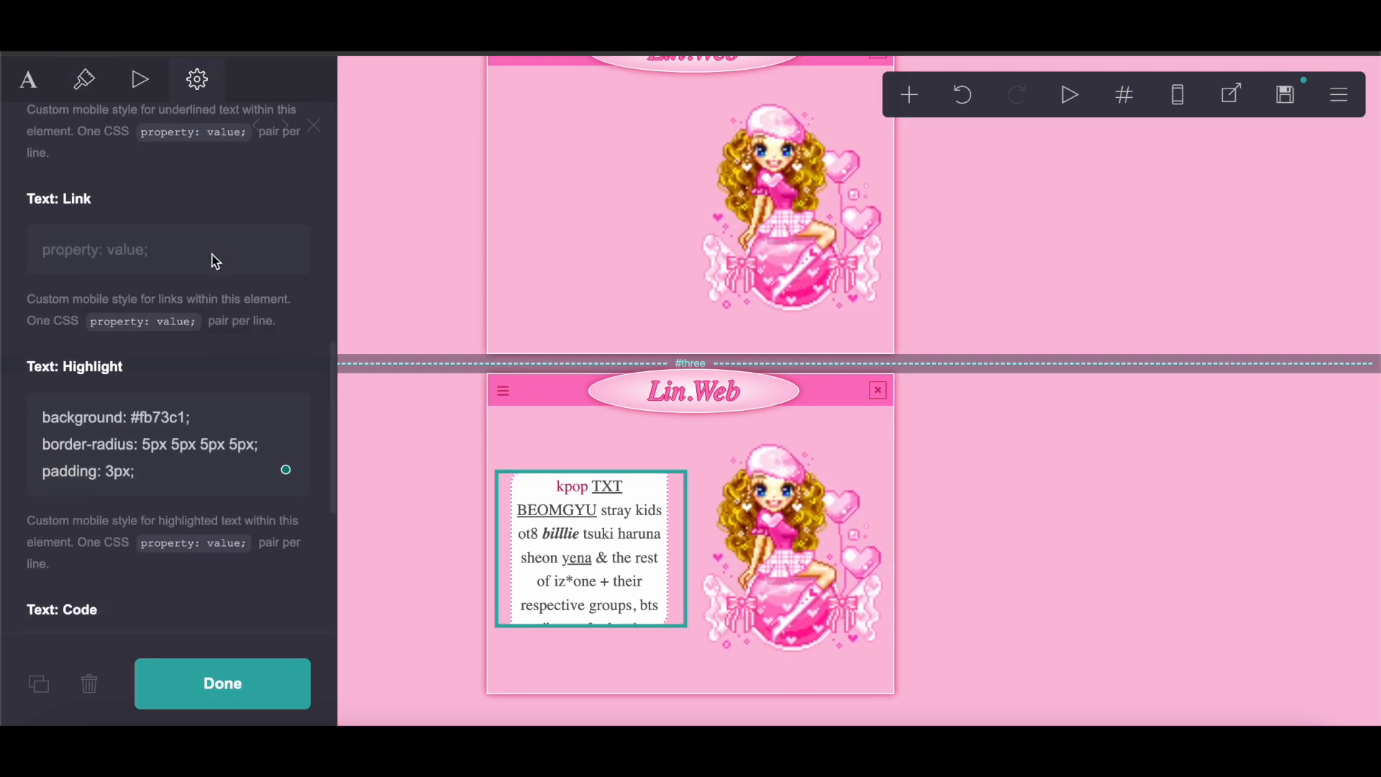
{"action": "left_click_drag", "start_coordinate": [39, 342], "coordinate": [136, 403]}
{"action": "right_click", "coordinate": [96, 352]}
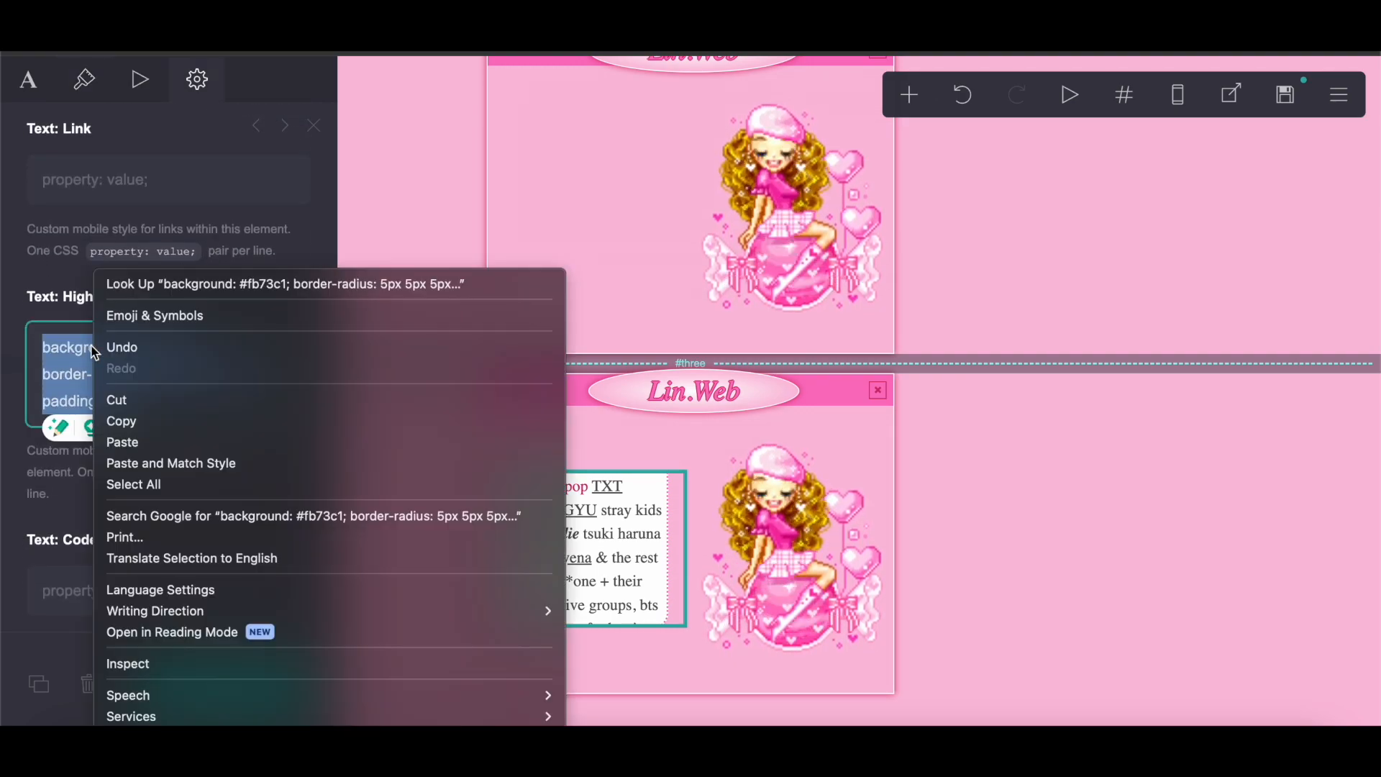
{"action": "left_click", "coordinate": [132, 422]}
{"action": "key", "text": "BackSpace"}
Step: Give the #three text's default highlight style background: #fb73c1; border-radius: 5px 5px 5px 5px; padding: 3px;
{"action": "scroll", "coordinate": [169, 432], "scroll_direction": "up", "scroll_amount": 10}
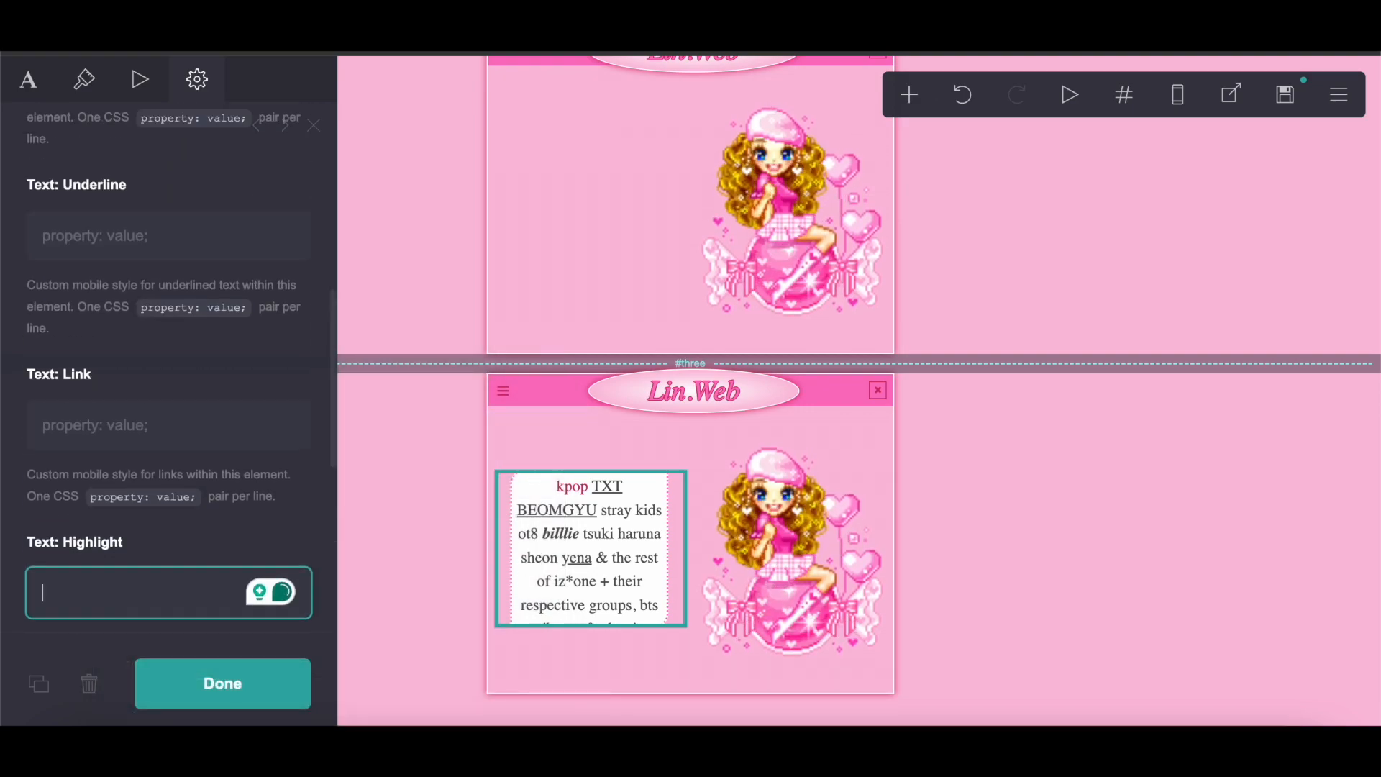
{"action": "scroll", "coordinate": [82, 291], "scroll_direction": "down", "scroll_amount": 10}
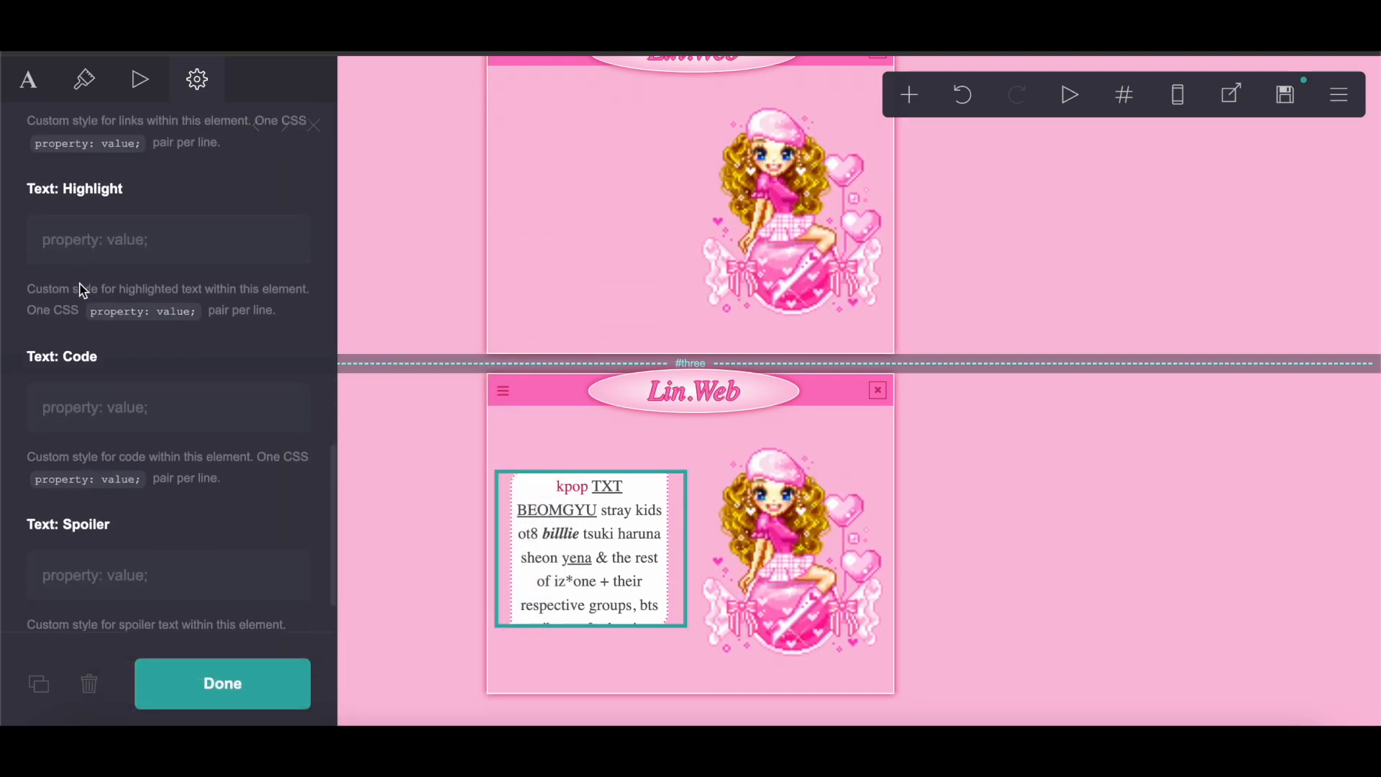
{"action": "right_click", "coordinate": [119, 239]}
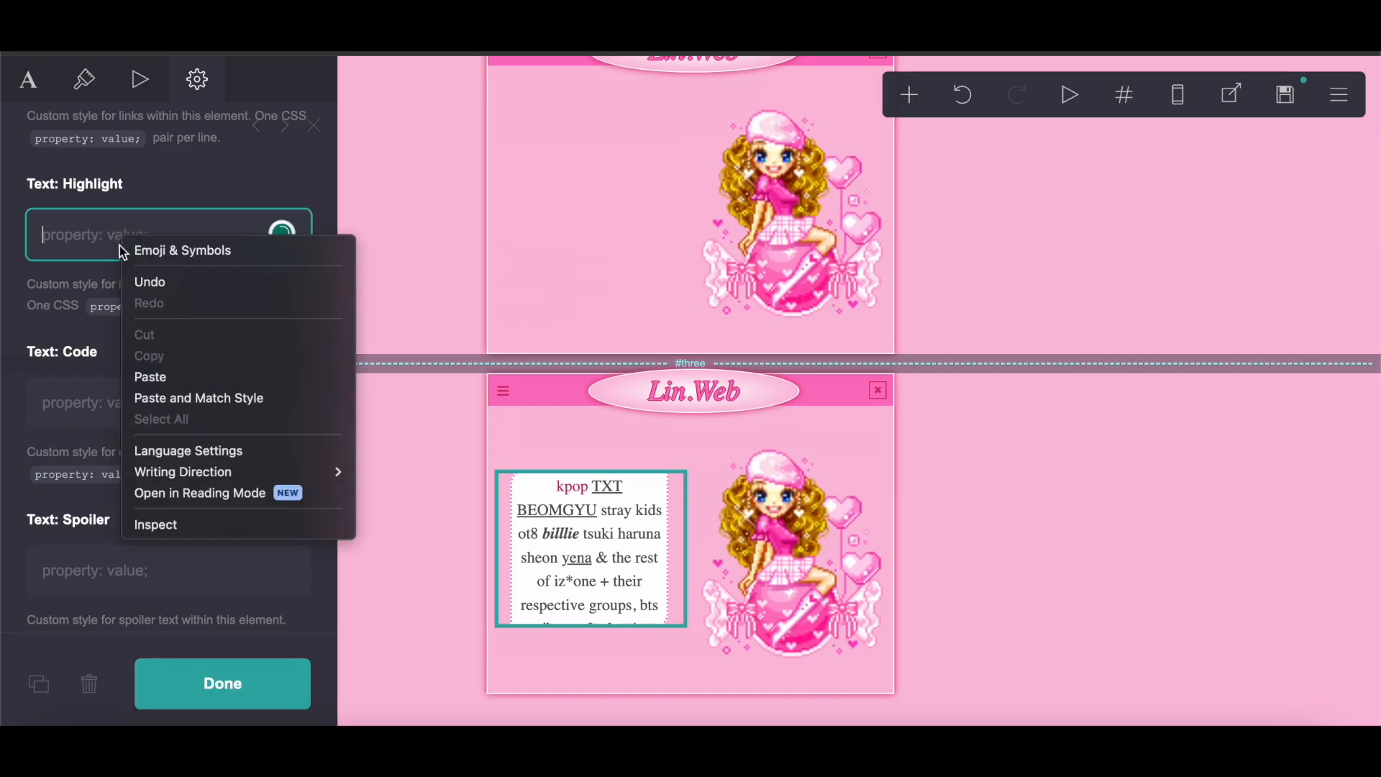
{"action": "left_click", "coordinate": [148, 373]}
{"action": "scroll", "coordinate": [558, 579], "scroll_direction": "down", "scroll_amount": 5}
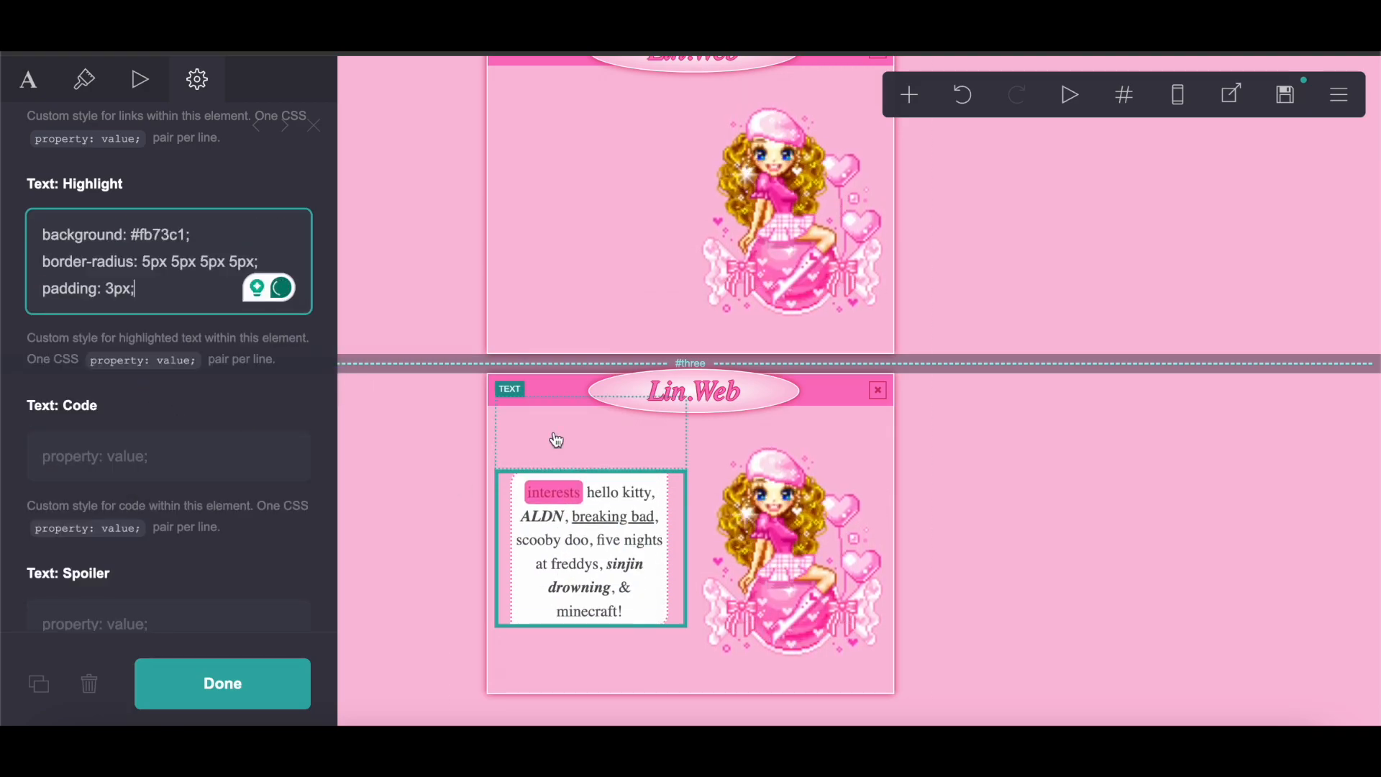
{"action": "scroll", "coordinate": [557, 440], "scroll_direction": "up", "scroll_amount": 2}
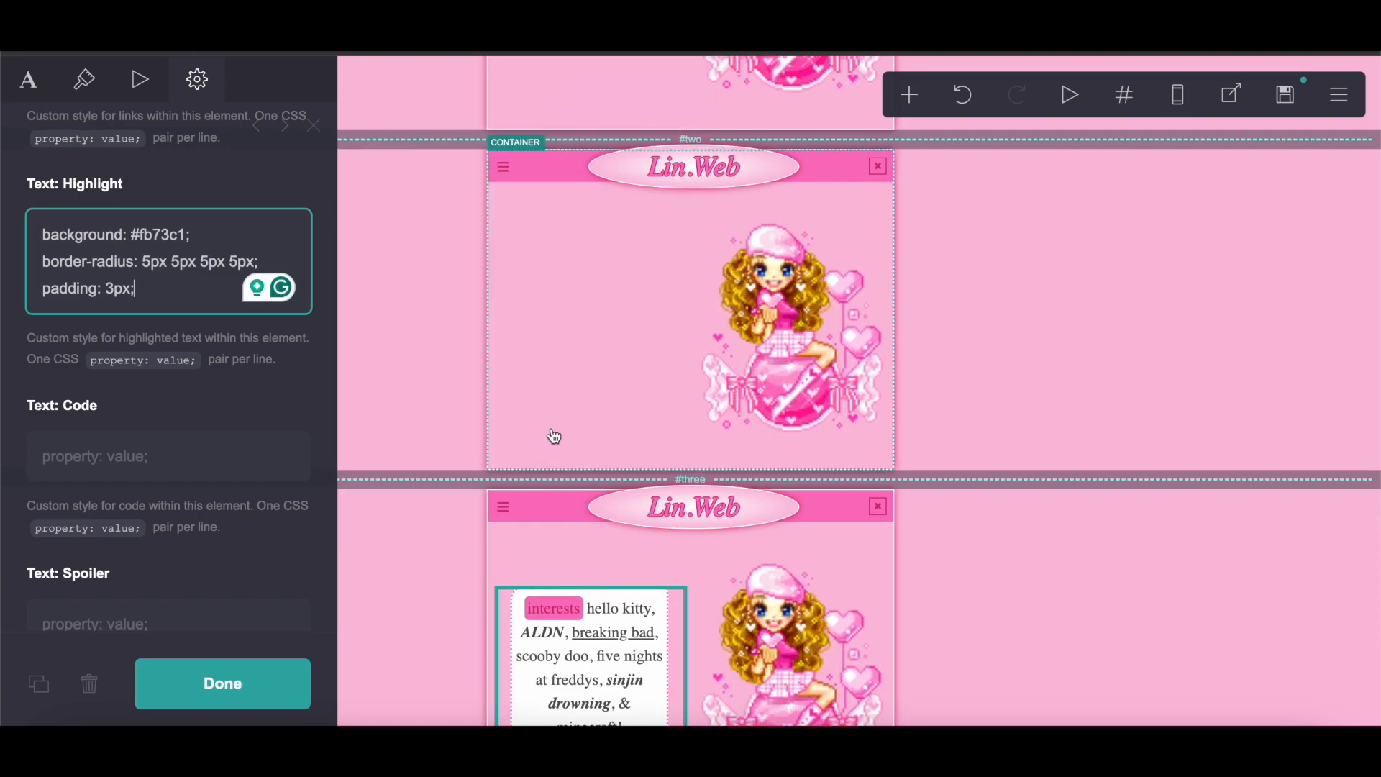
Step: Delete the old blank text elements from the #two and #one section containers
{"action": "left_click", "coordinate": [538, 189]}
{"action": "left_click", "coordinate": [93, 678]}
{"action": "left_click", "coordinate": [544, 194]}
{"action": "left_click", "coordinate": [92, 683]}
{"action": "scroll", "coordinate": [409, 321], "scroll_direction": "up", "scroll_amount": 5}
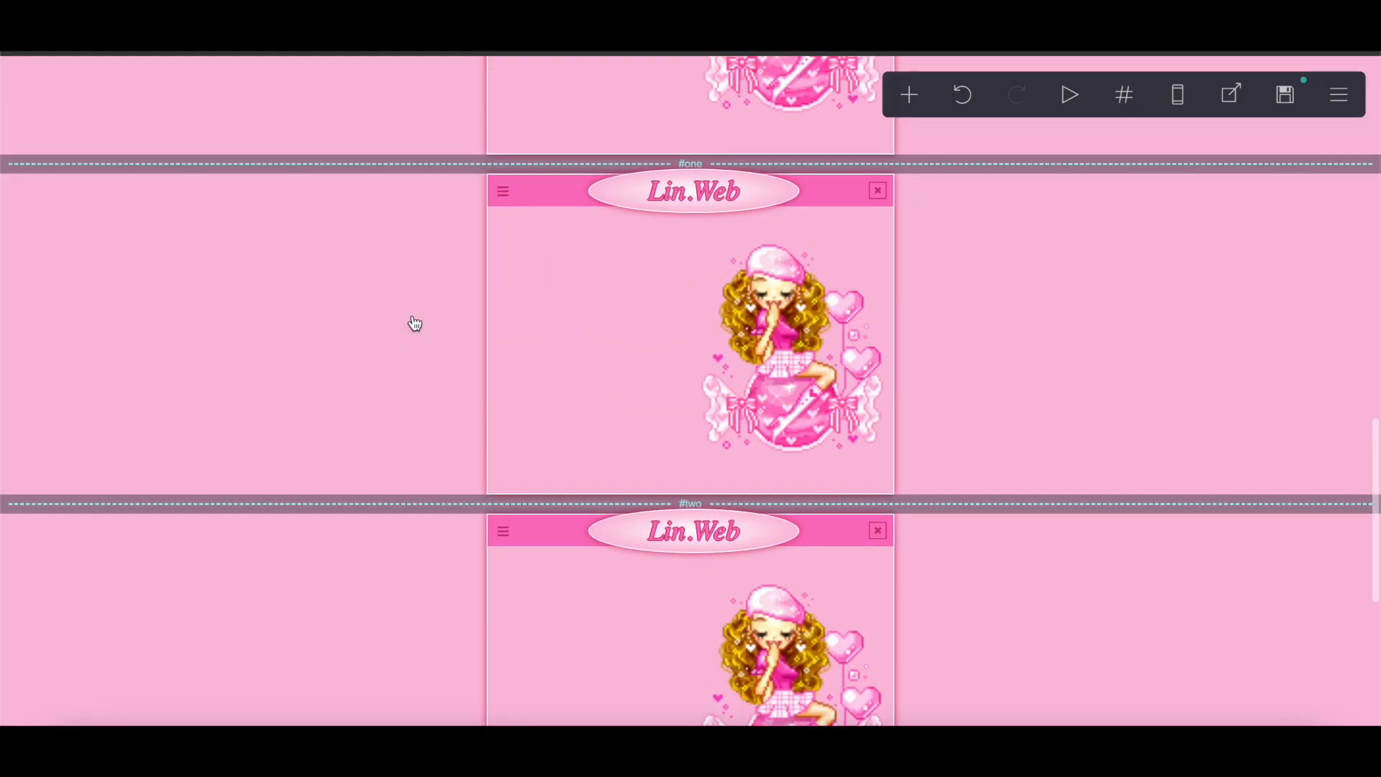
{"action": "left_click", "coordinate": [554, 266]}
{"action": "left_click", "coordinate": [92, 681]}
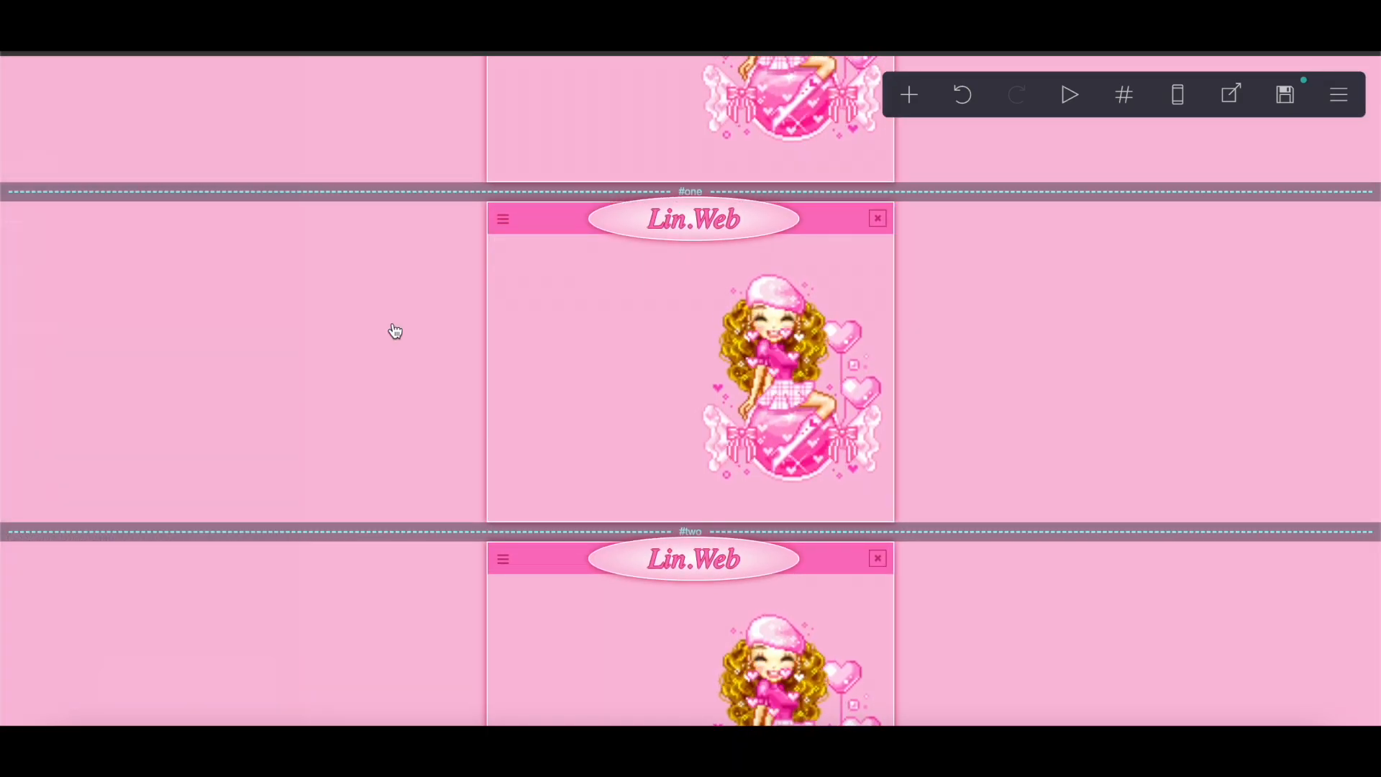
{"action": "left_click", "coordinate": [516, 247]}
{"action": "left_click", "coordinate": [87, 680]}
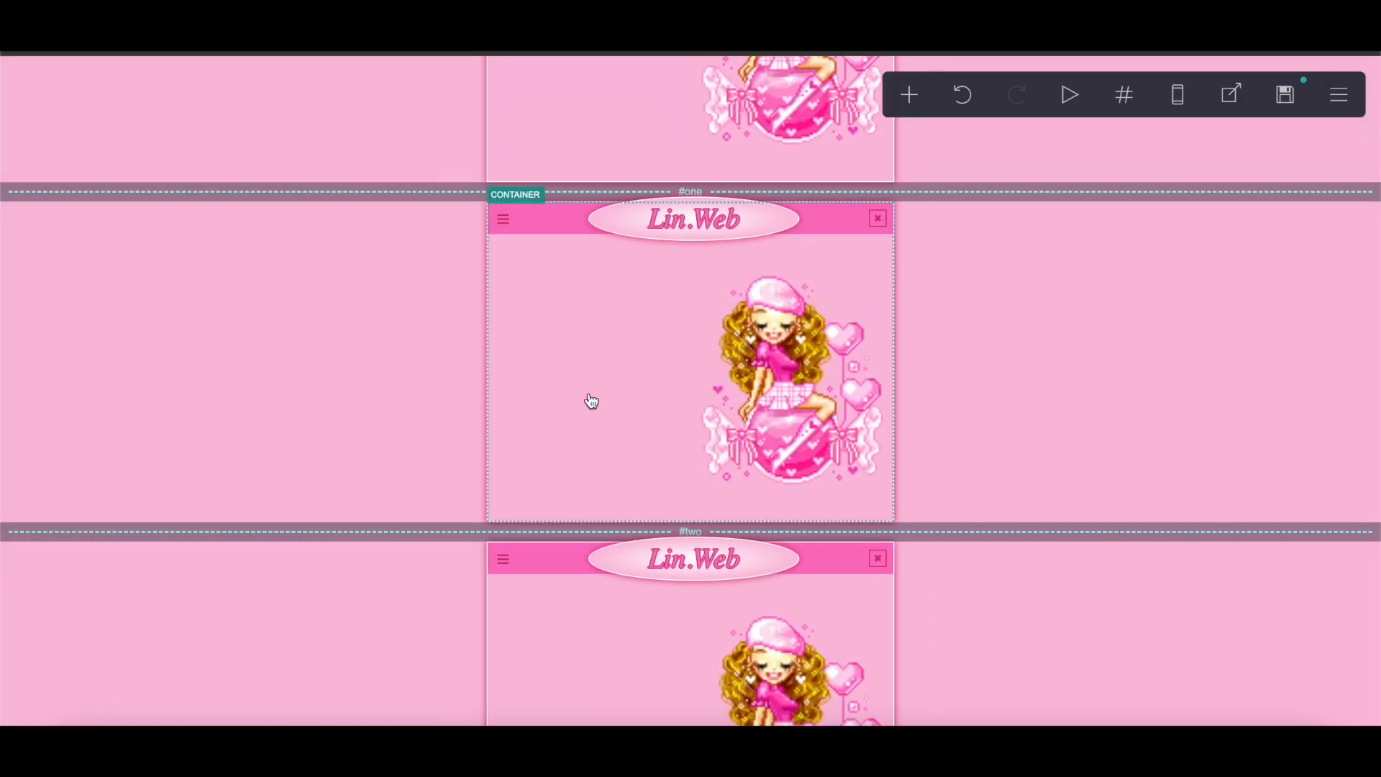
Step: Duplicate the blank spacer text above the #three info text and move the copy into the #two container
{"action": "scroll", "coordinate": [592, 401], "scroll_direction": "down", "scroll_amount": 5}
{"action": "scroll", "coordinate": [592, 401], "scroll_direction": "down", "scroll_amount": 2}
{"action": "left_click", "coordinate": [565, 487]}
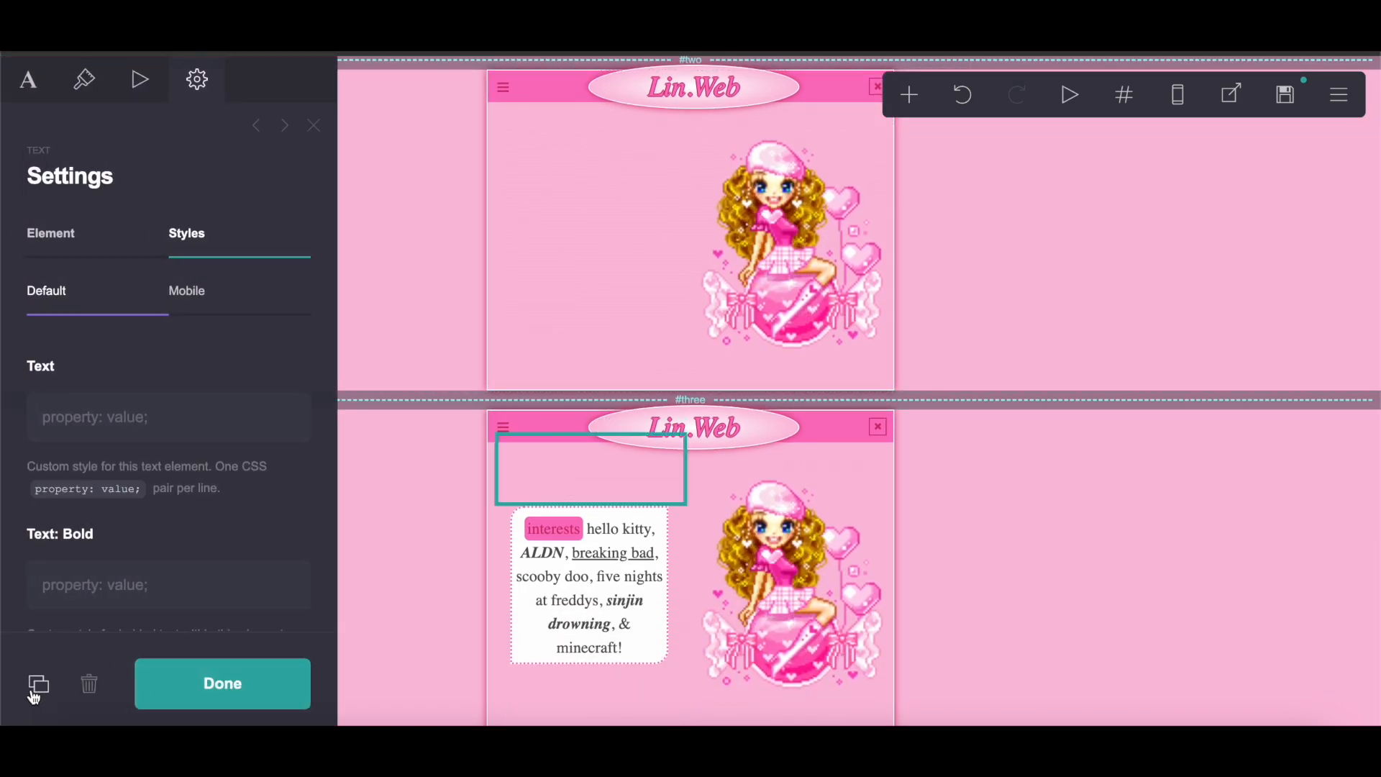
{"action": "left_click", "coordinate": [36, 689]}
{"action": "left_click_drag", "start_coordinate": [617, 482], "coordinate": [563, 213]}
Step: Duplicate the #three section's blank spacer text again and move the copy into the #one container
{"action": "left_click", "coordinate": [591, 597]}
{"action": "left_click", "coordinate": [36, 683]}
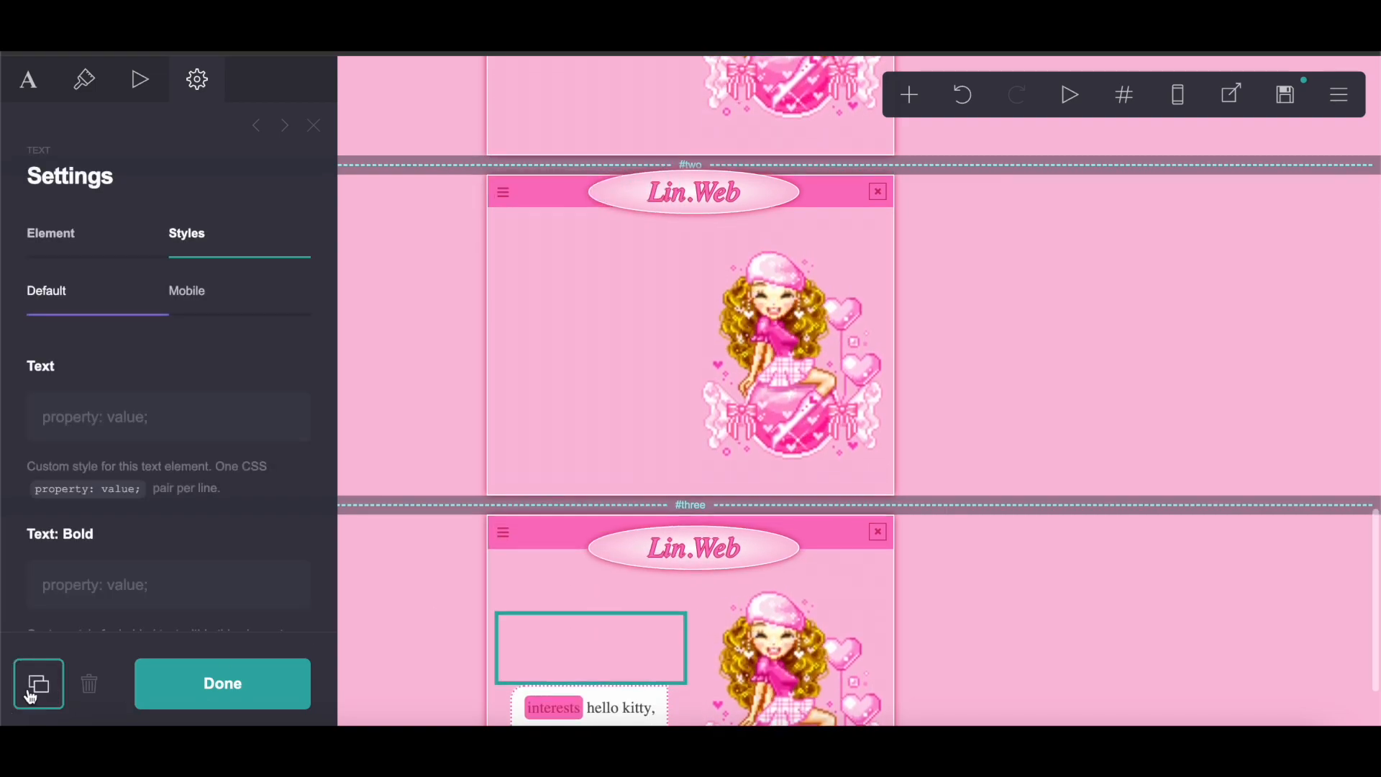
{"action": "scroll", "coordinate": [575, 491], "scroll_direction": "down", "scroll_amount": 2}
{"action": "left_click_drag", "start_coordinate": [586, 490], "coordinate": [524, 450]}
Step: Duplicate the #three section's kpop and interests text box and move the copy into the #two container
{"action": "scroll", "coordinate": [520, 453], "scroll_direction": "down", "scroll_amount": 5}
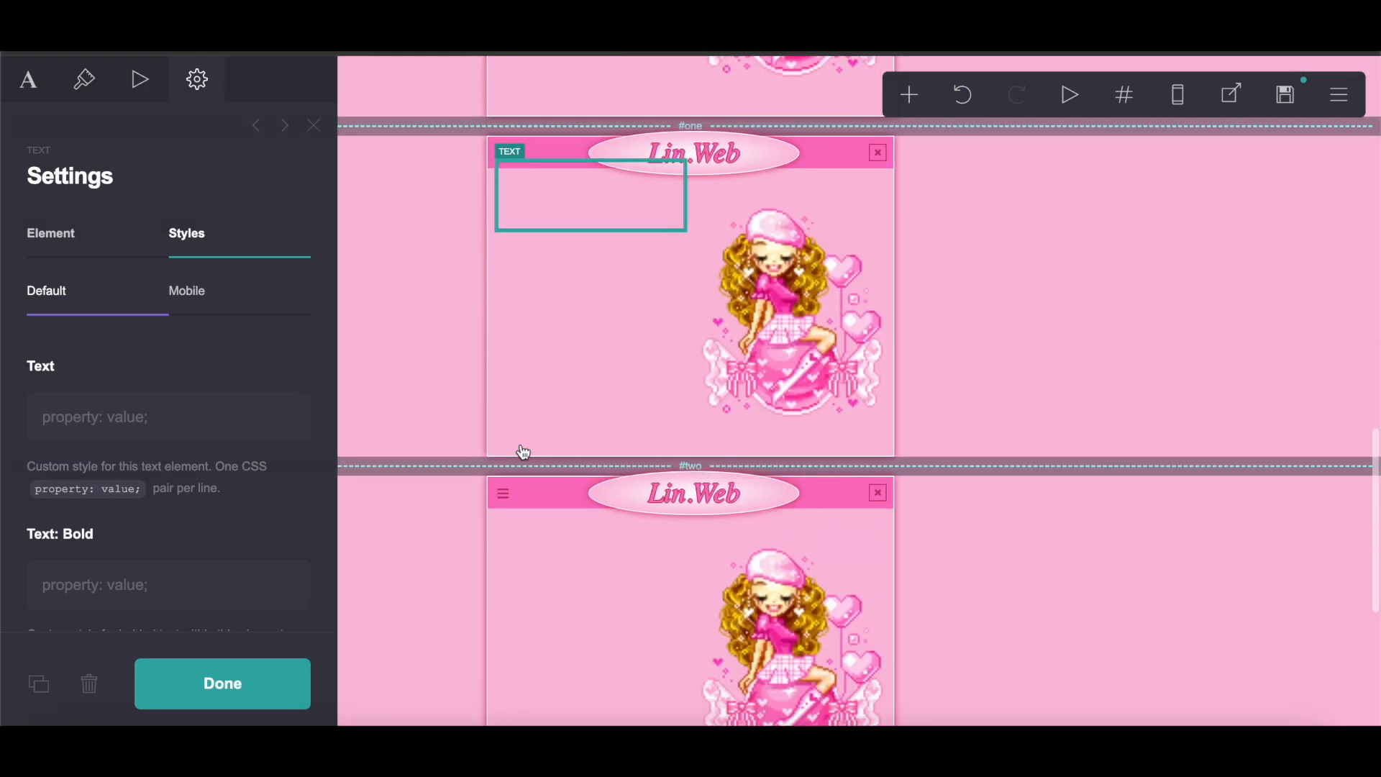
{"action": "left_click", "coordinate": [548, 557]}
{"action": "left_click", "coordinate": [39, 684]}
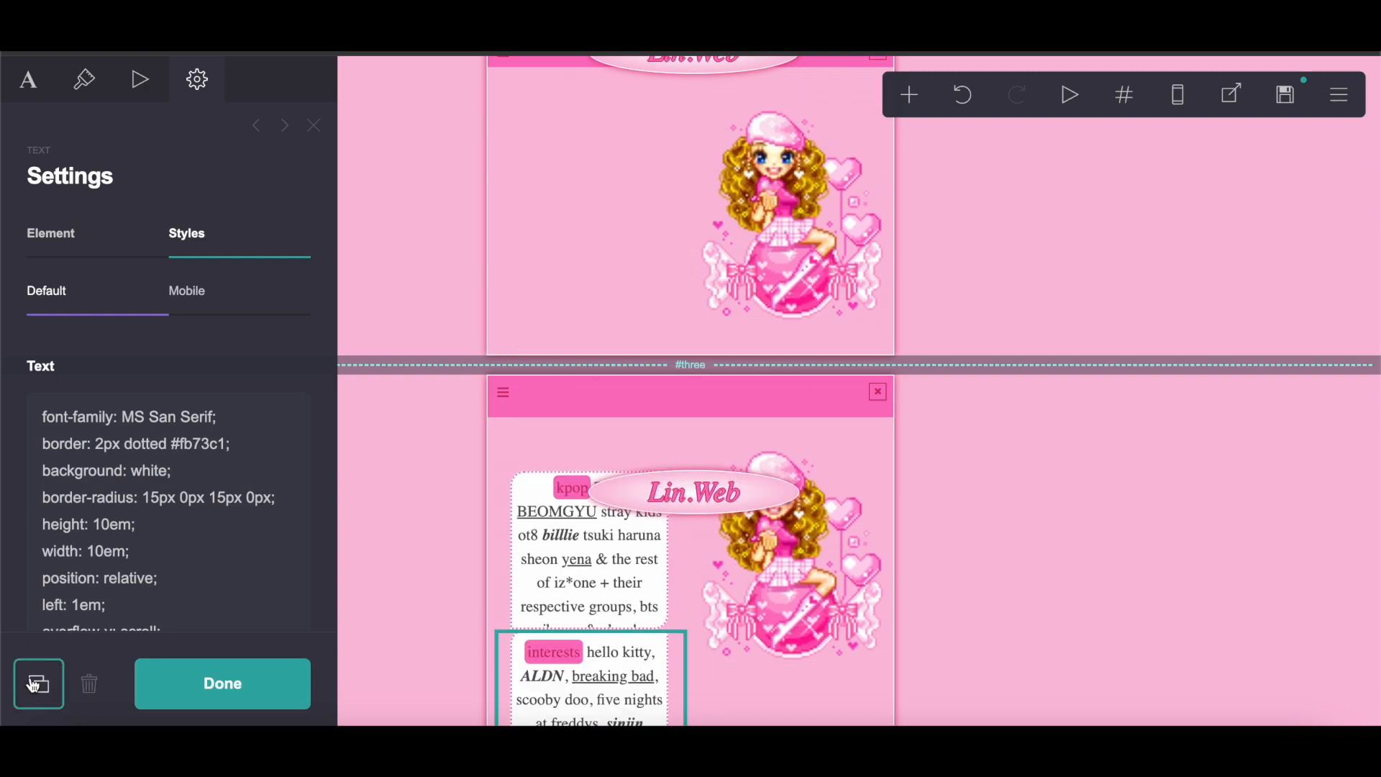
{"action": "left_click_drag", "start_coordinate": [612, 597], "coordinate": [631, 169]}
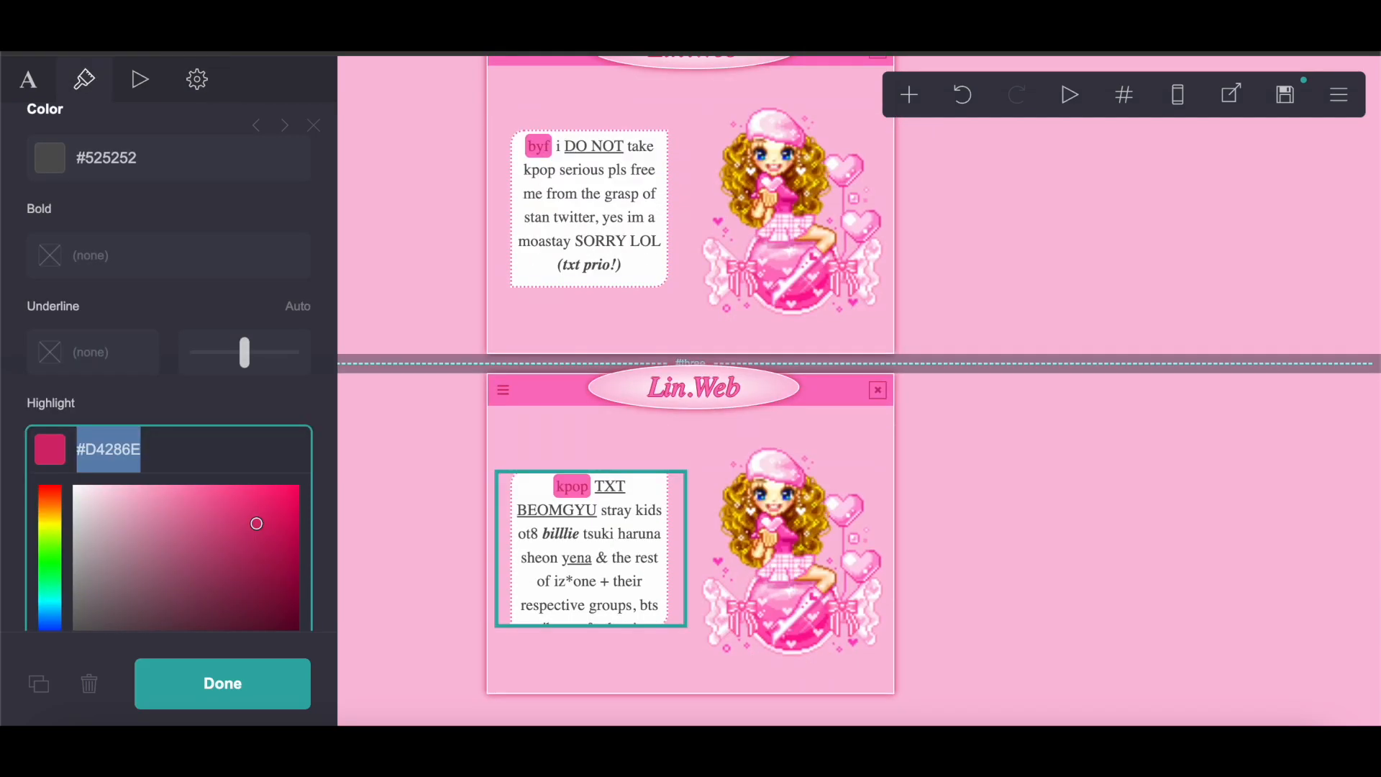
Step: Copy the entire byf and dni text from the finished reference site's #two section
{"action": "left_click", "coordinate": [571, 203]}
{"action": "left_click", "coordinate": [29, 80]}
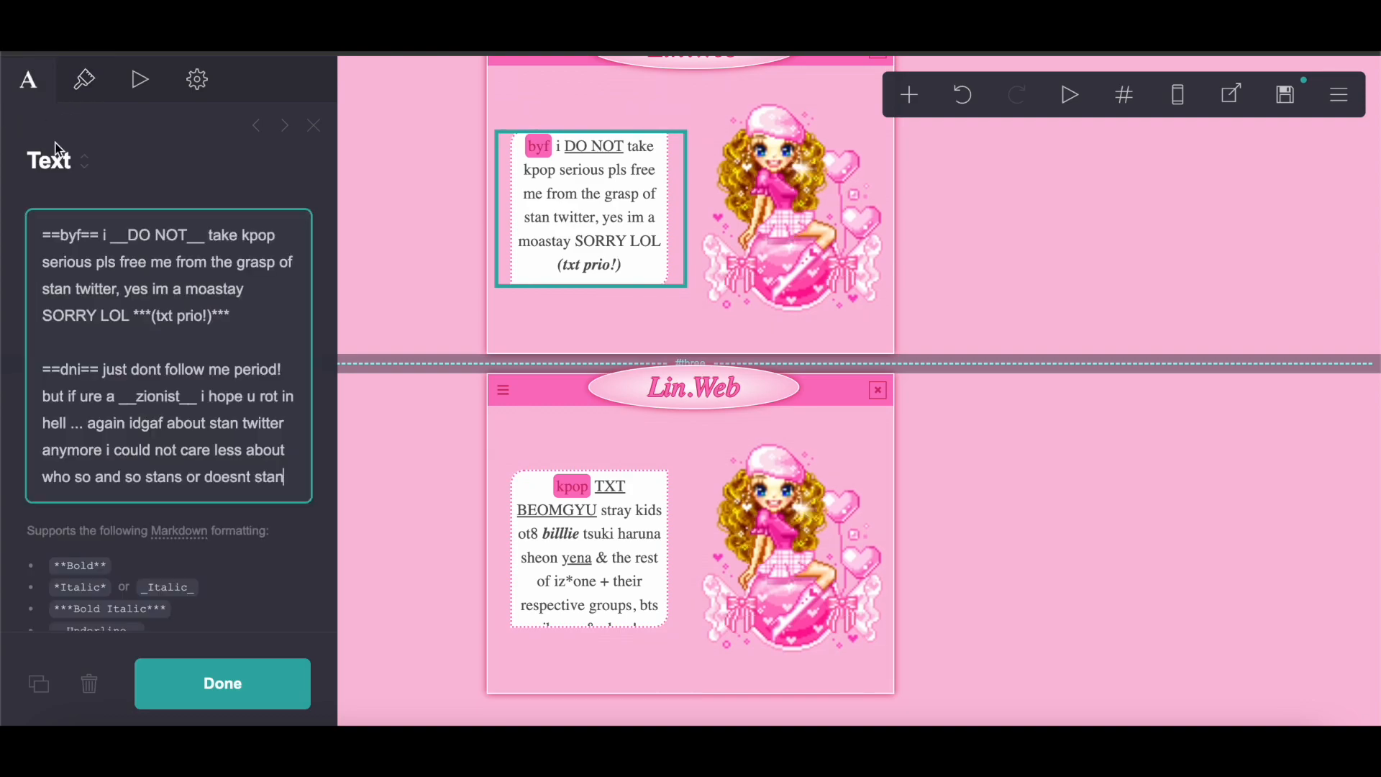
{"action": "left_click_drag", "start_coordinate": [41, 239], "coordinate": [405, 613]}
{"action": "right_click", "coordinate": [208, 418]}
{"action": "left_click", "coordinate": [230, 424]}
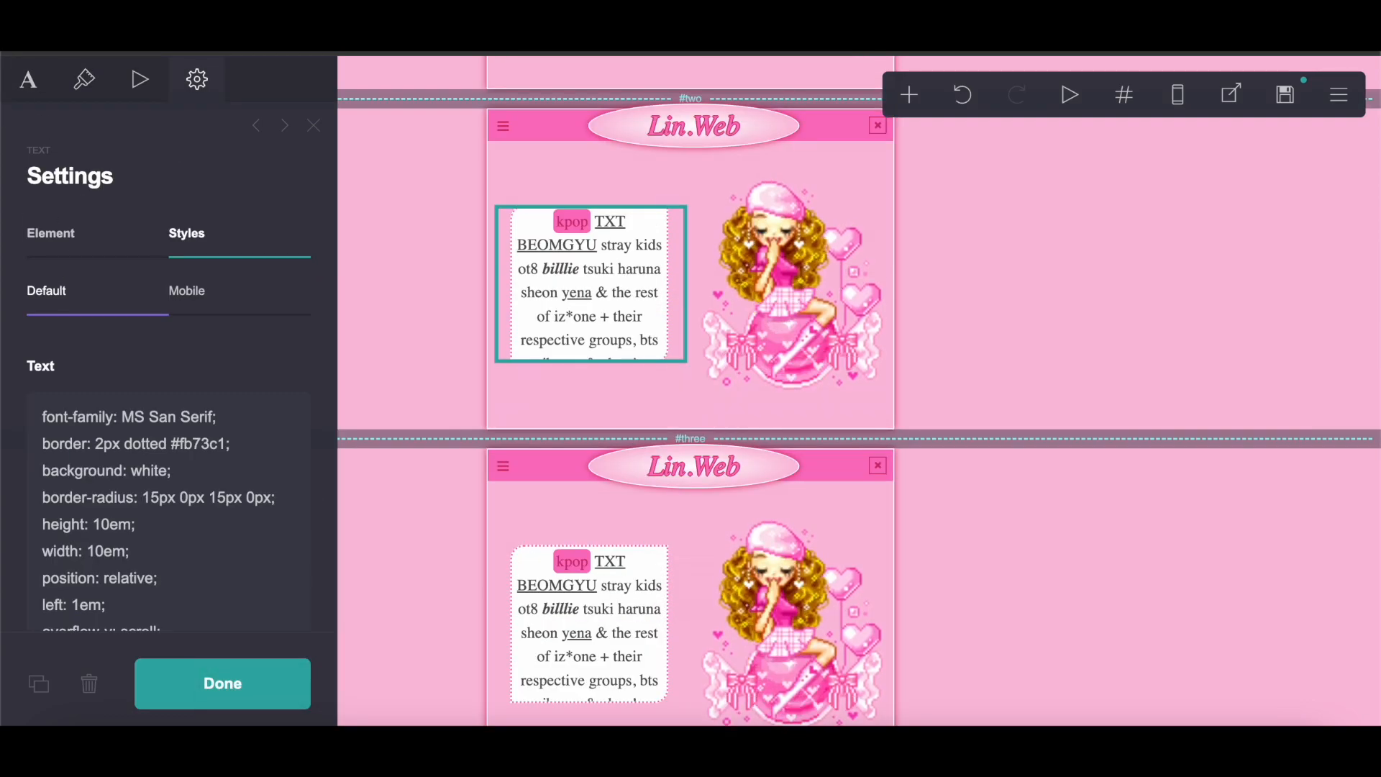
Step: Replace the duplicated kpop and interests text in the #two section with the copied byf and dni text
{"action": "left_click", "coordinate": [29, 81]}
{"action": "left_click_drag", "start_coordinate": [47, 242], "coordinate": [248, 482]}
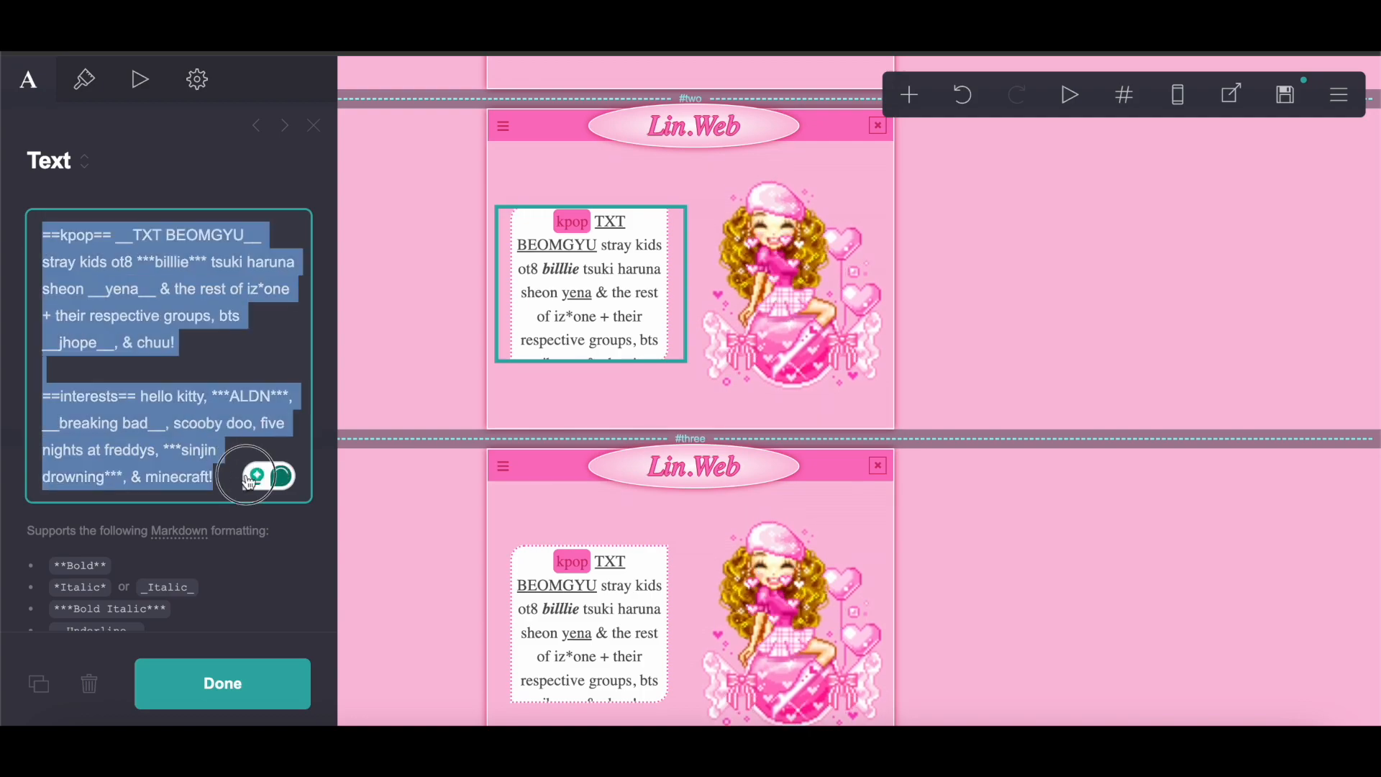
{"action": "right_click", "coordinate": [176, 446]}
{"action": "left_click", "coordinate": [202, 442]}
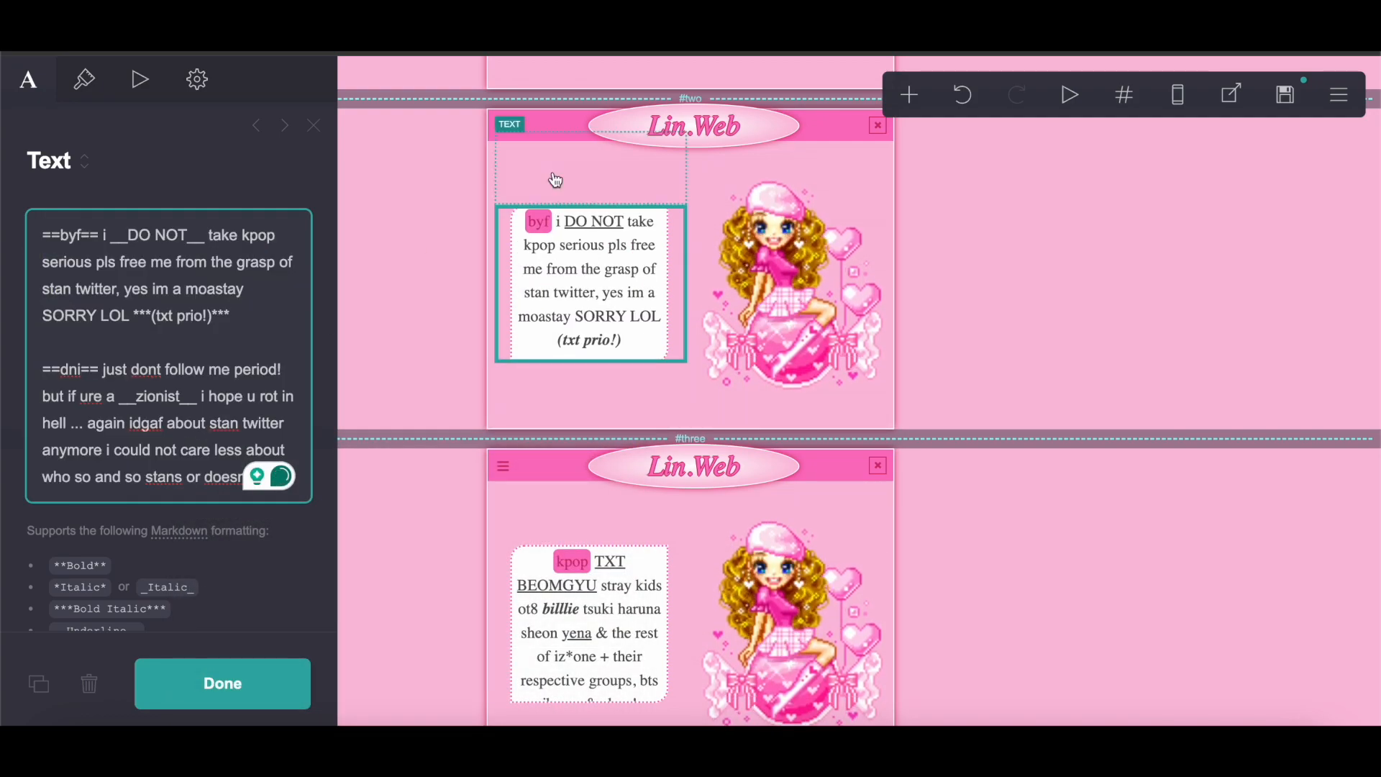
Step: Duplicate the #two section's byf and dni text box and move the copy into the #one container
{"action": "scroll", "coordinate": [556, 180], "scroll_direction": "up", "scroll_amount": 4}
{"action": "left_click", "coordinate": [37, 683]}
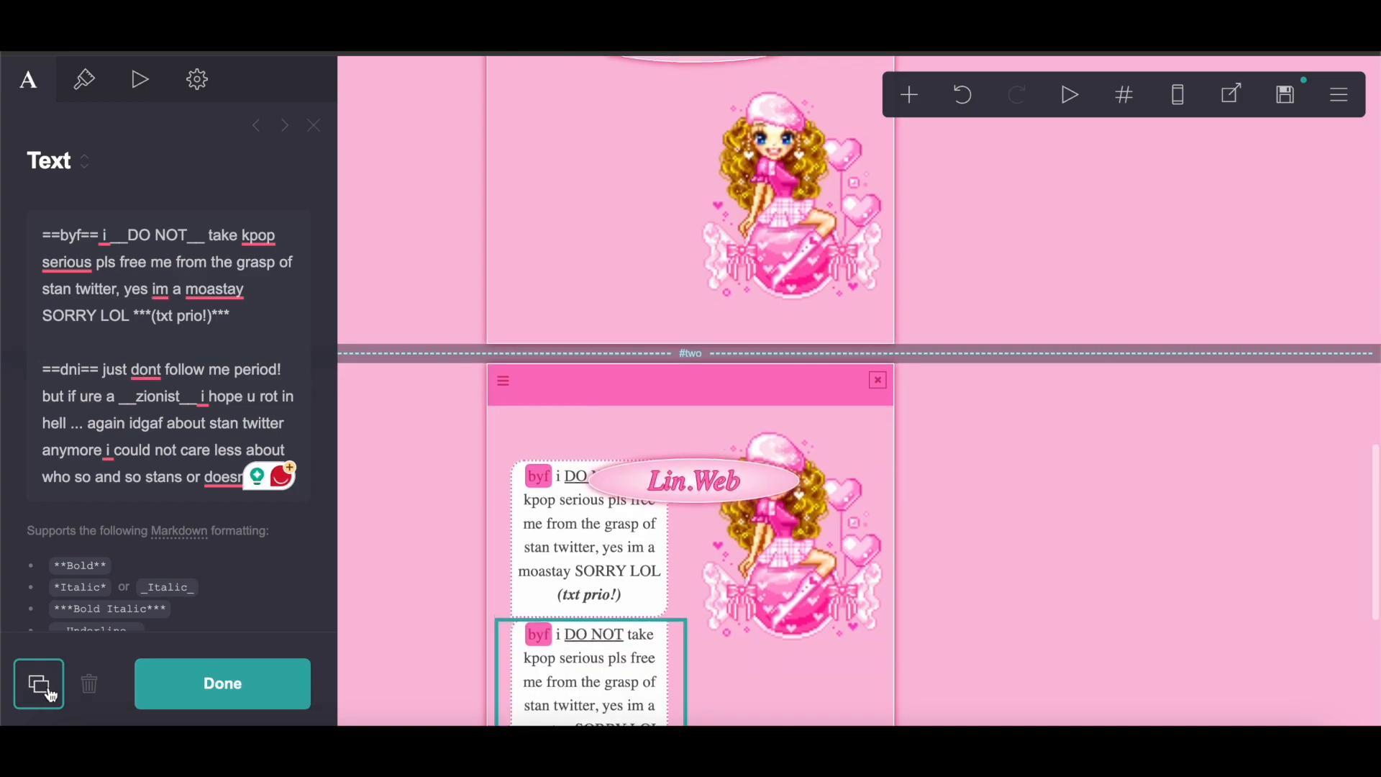
{"action": "scroll", "coordinate": [633, 431], "scroll_direction": "down", "scroll_amount": 3}
{"action": "left_click_drag", "start_coordinate": [586, 404], "coordinate": [672, 171]}
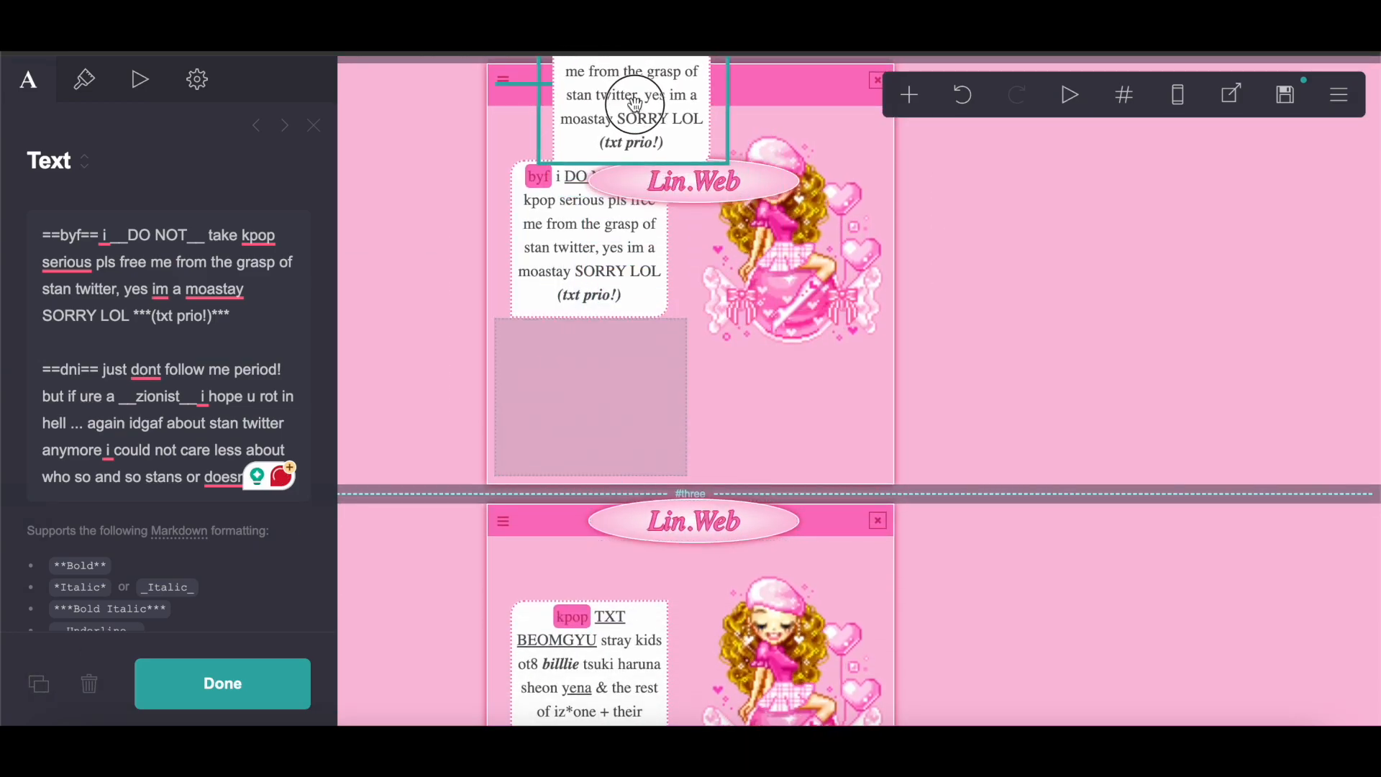
{"action": "left_click_drag", "start_coordinate": [634, 104], "coordinate": [651, 370]}
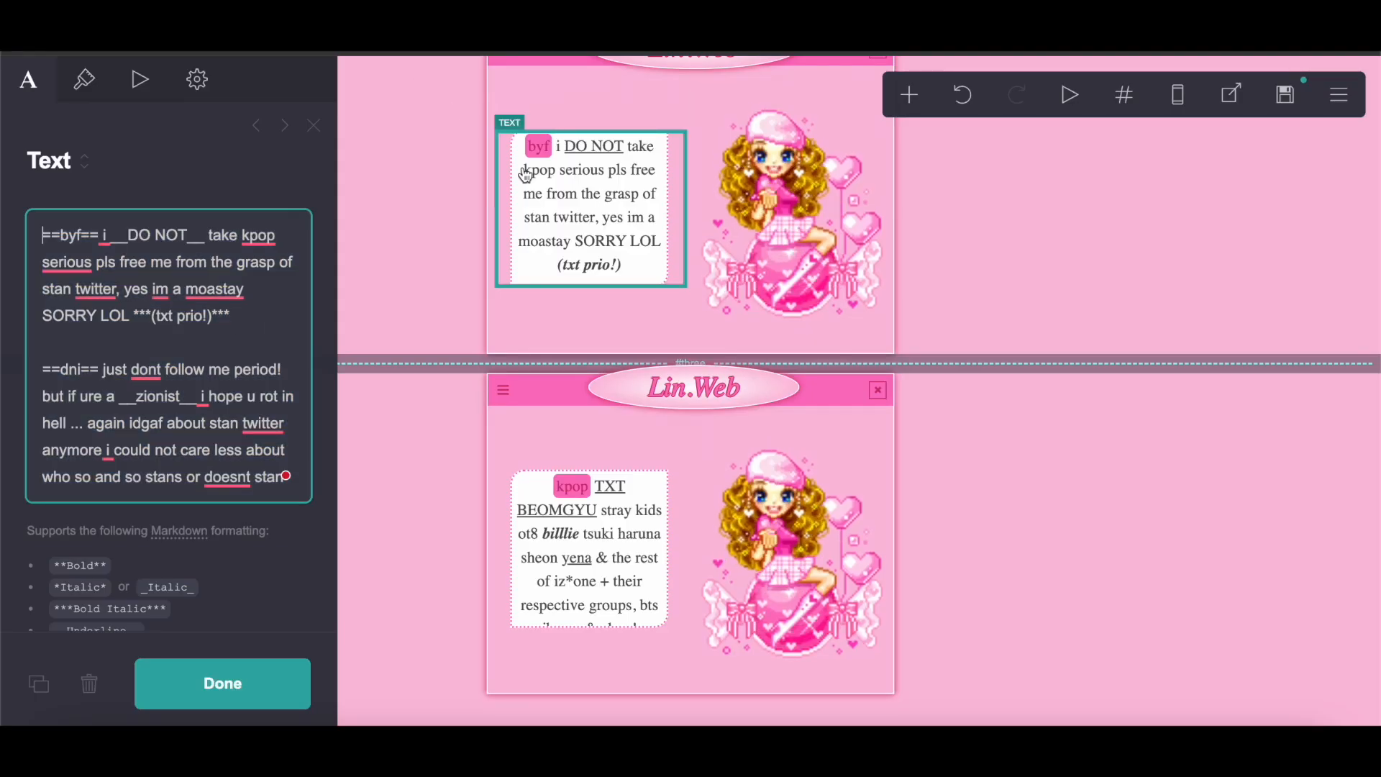
Step: Copy the entire about me and find me here text from the finished reference site's #one section
{"action": "scroll", "coordinate": [565, 314], "scroll_direction": "up", "scroll_amount": 5}
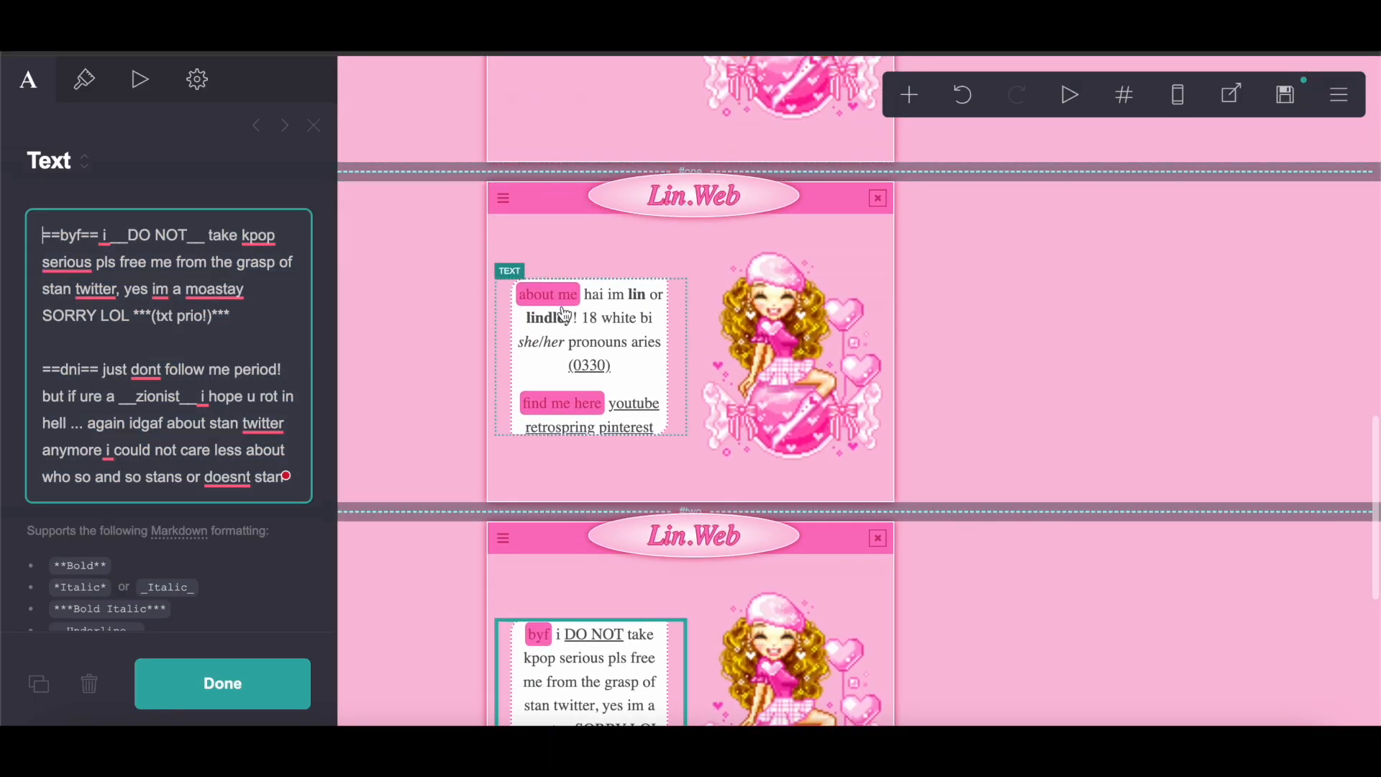
{"action": "left_click", "coordinate": [565, 314]}
{"action": "left_click_drag", "start_coordinate": [33, 230], "coordinate": [223, 637]}
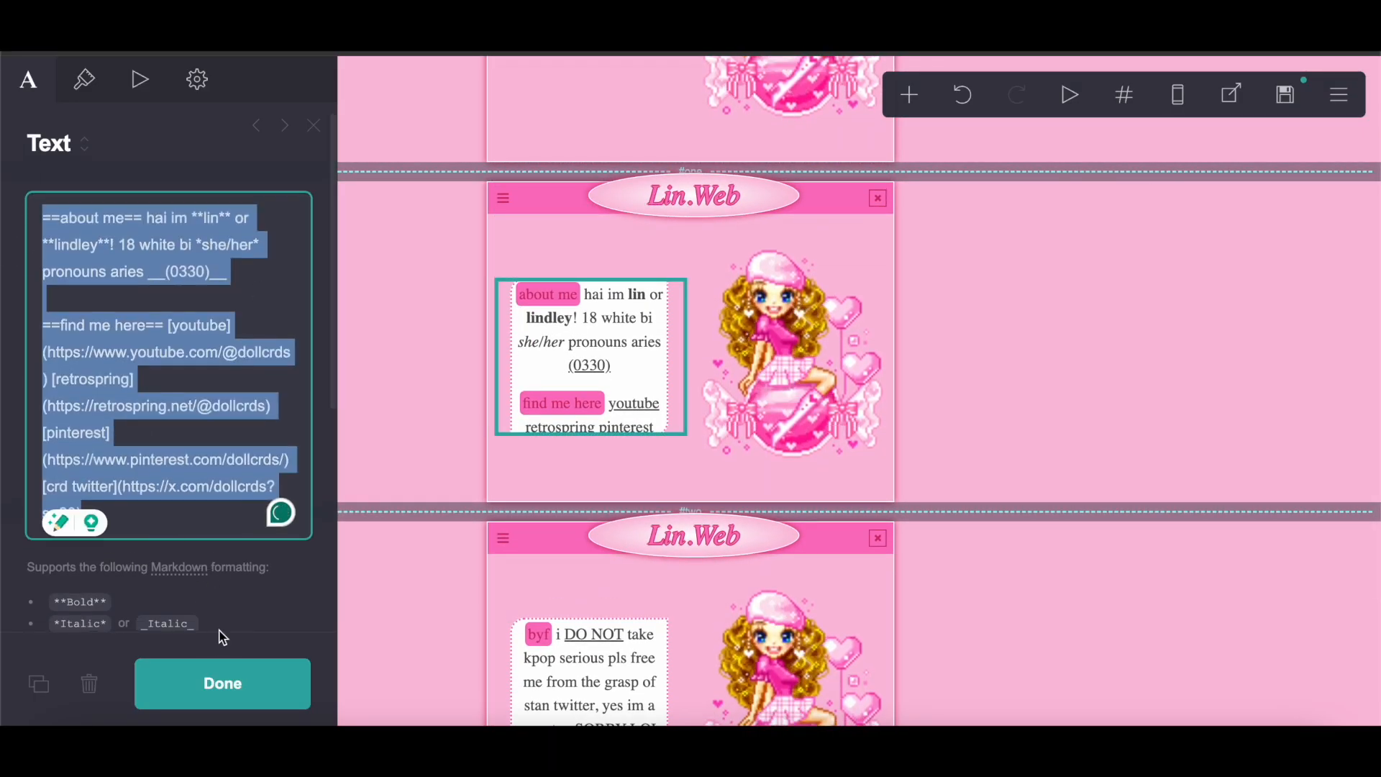
{"action": "right_click", "coordinate": [159, 466]}
{"action": "left_click", "coordinate": [180, 420]}
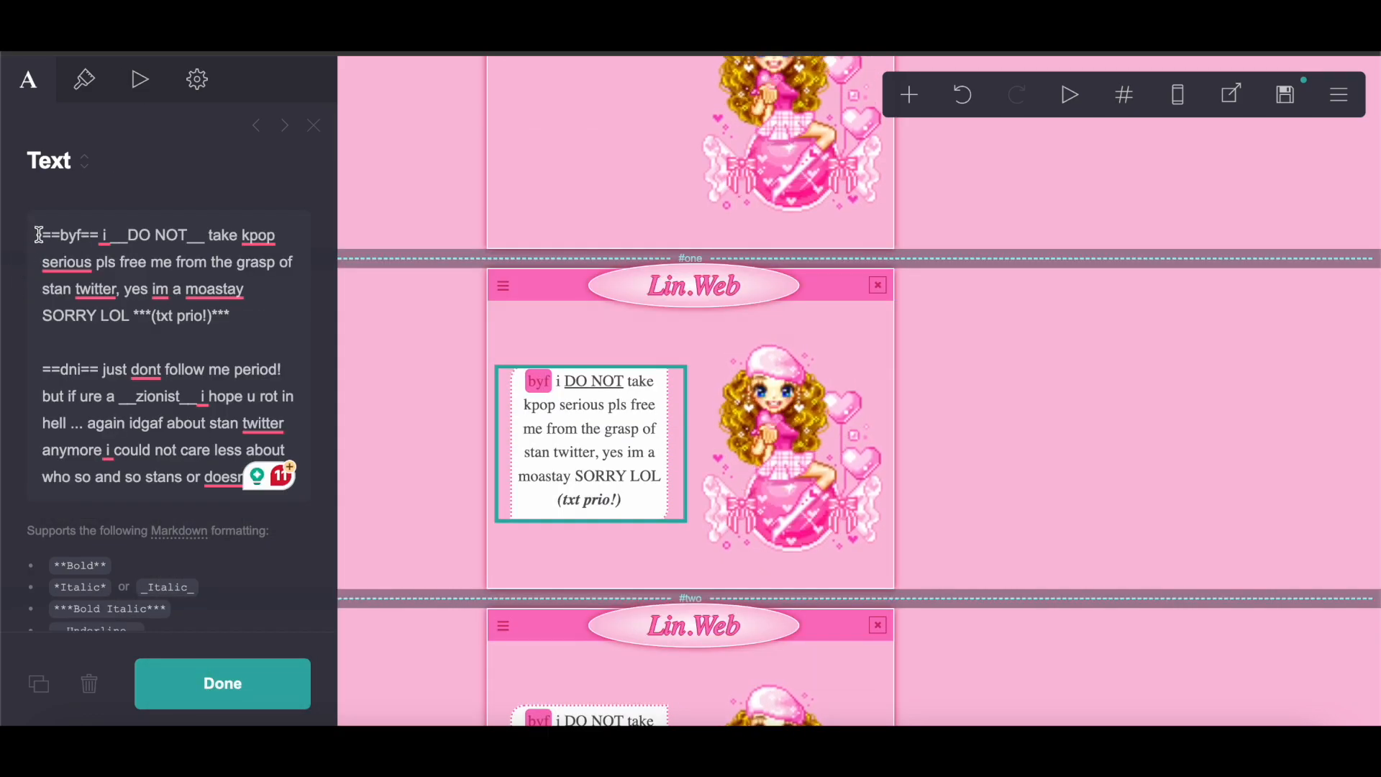
Step: Replace the #one section's duplicated byf text with the copied about me and find me here text
{"action": "scroll", "coordinate": [404, 373], "scroll_direction": "down", "scroll_amount": 3}
{"action": "scroll", "coordinate": [407, 374], "scroll_direction": "up", "scroll_amount": 3}
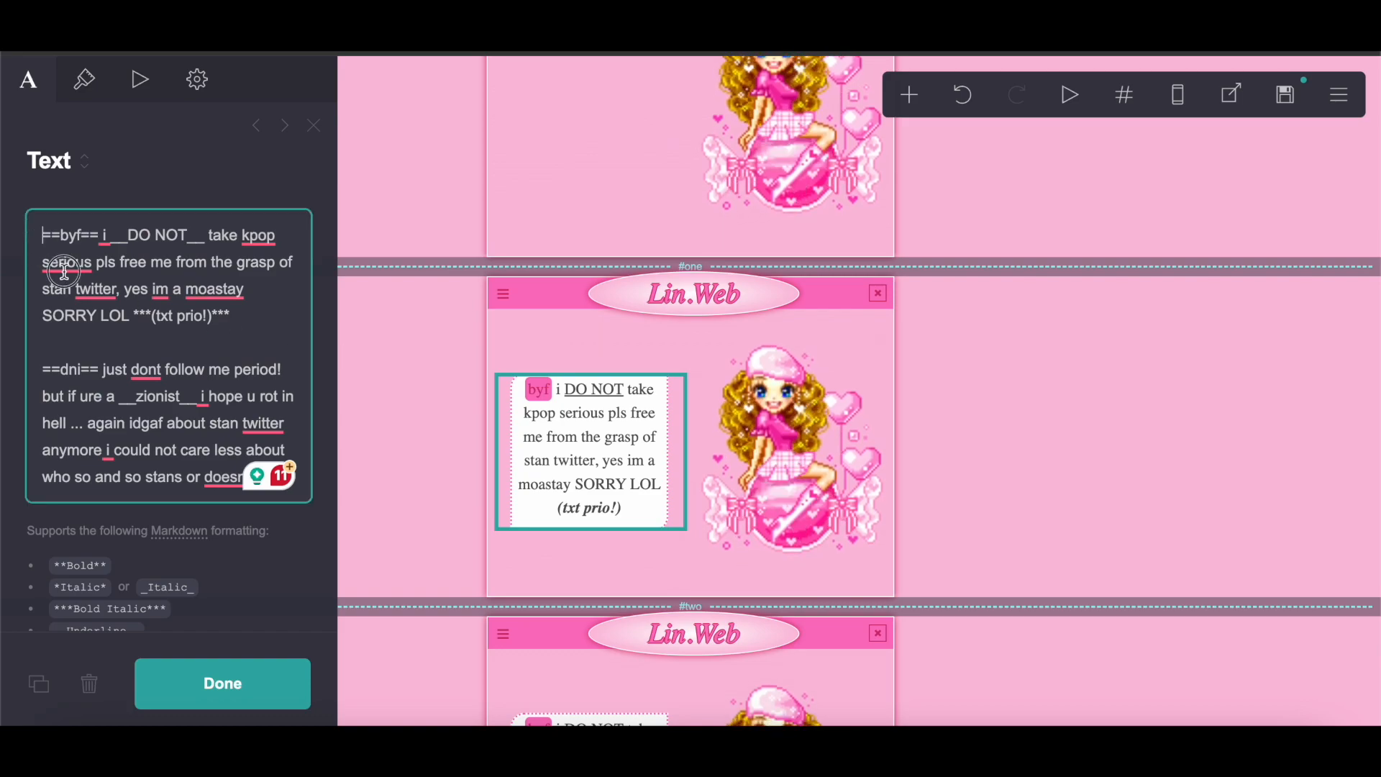
{"action": "key", "text": "ctrl+a"}
{"action": "right_click", "coordinate": [188, 407]}
{"action": "left_click", "coordinate": [381, 422]}
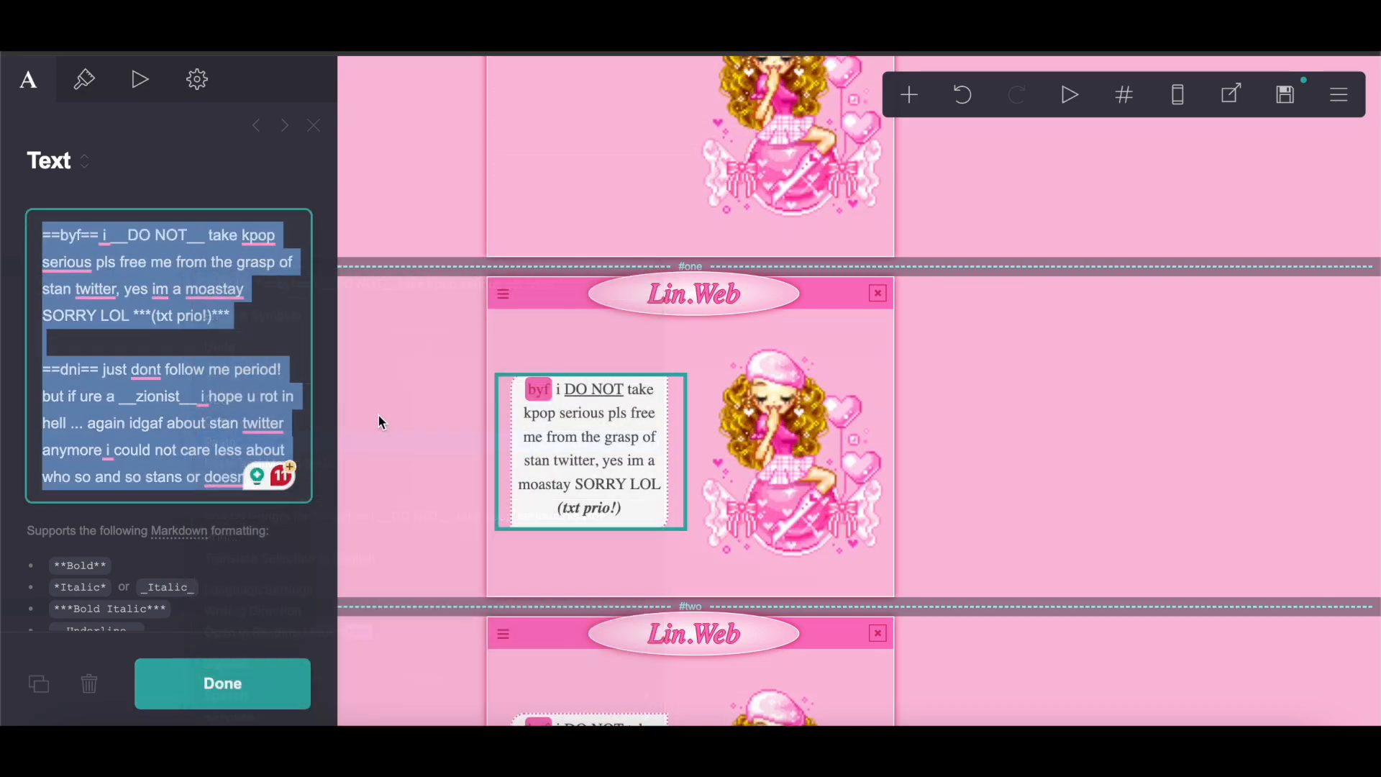
{"action": "left_click", "coordinate": [276, 694]}
Step: Look up the doll images' element IDs and target #image05, #image06, #image02 and #image04 in the image ani embed's animation code
{"action": "scroll", "coordinate": [712, 309], "scroll_direction": "down", "scroll_amount": 7}
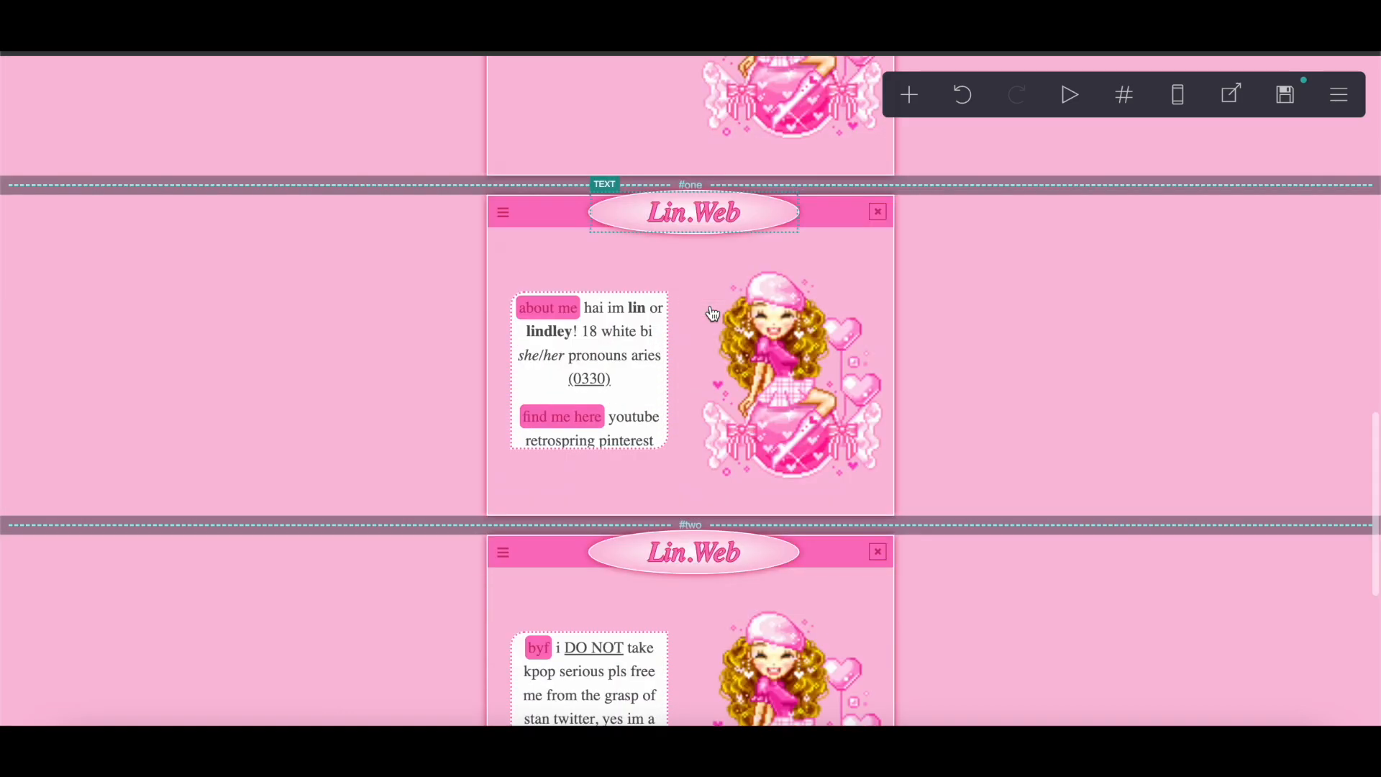
{"action": "left_click", "coordinate": [835, 562]}
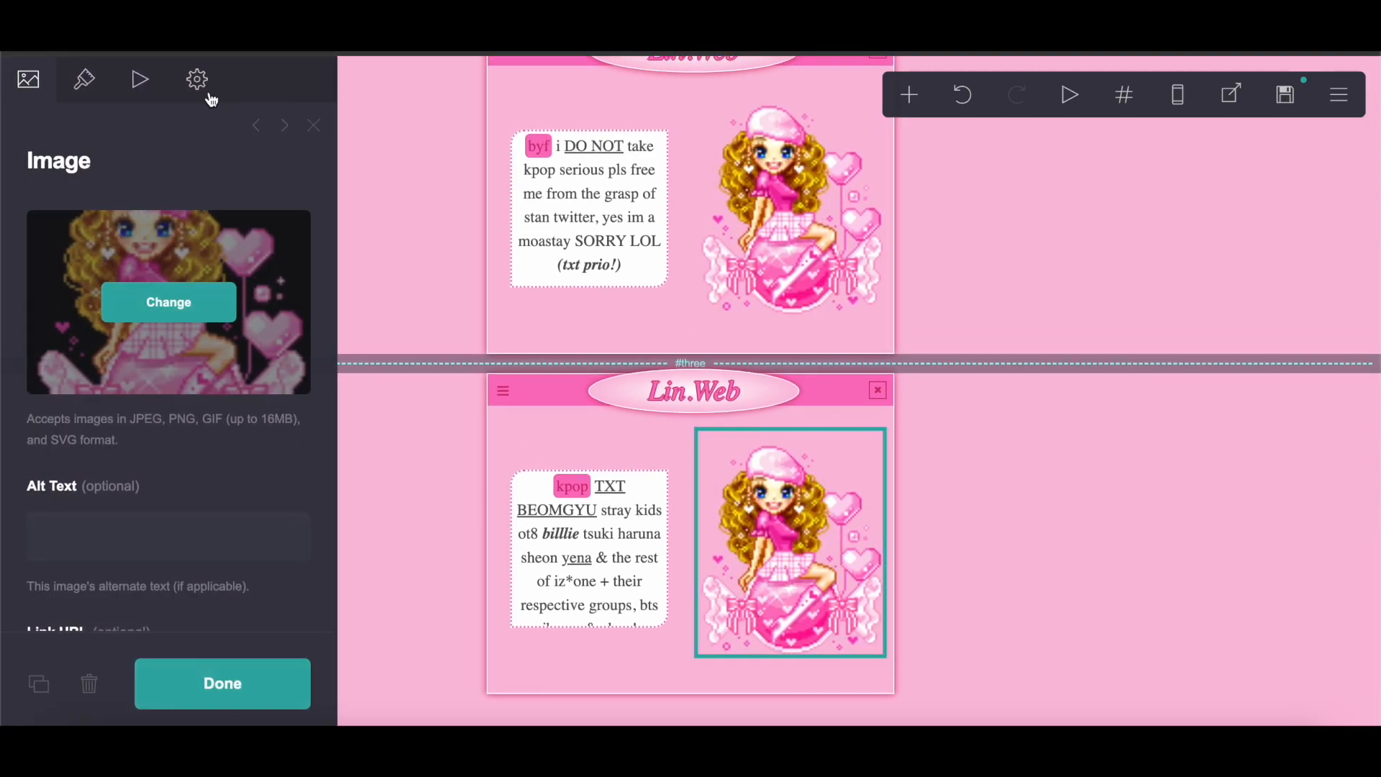
{"action": "left_click", "coordinate": [195, 90]}
{"action": "scroll", "coordinate": [773, 202], "scroll_direction": "up", "scroll_amount": 5}
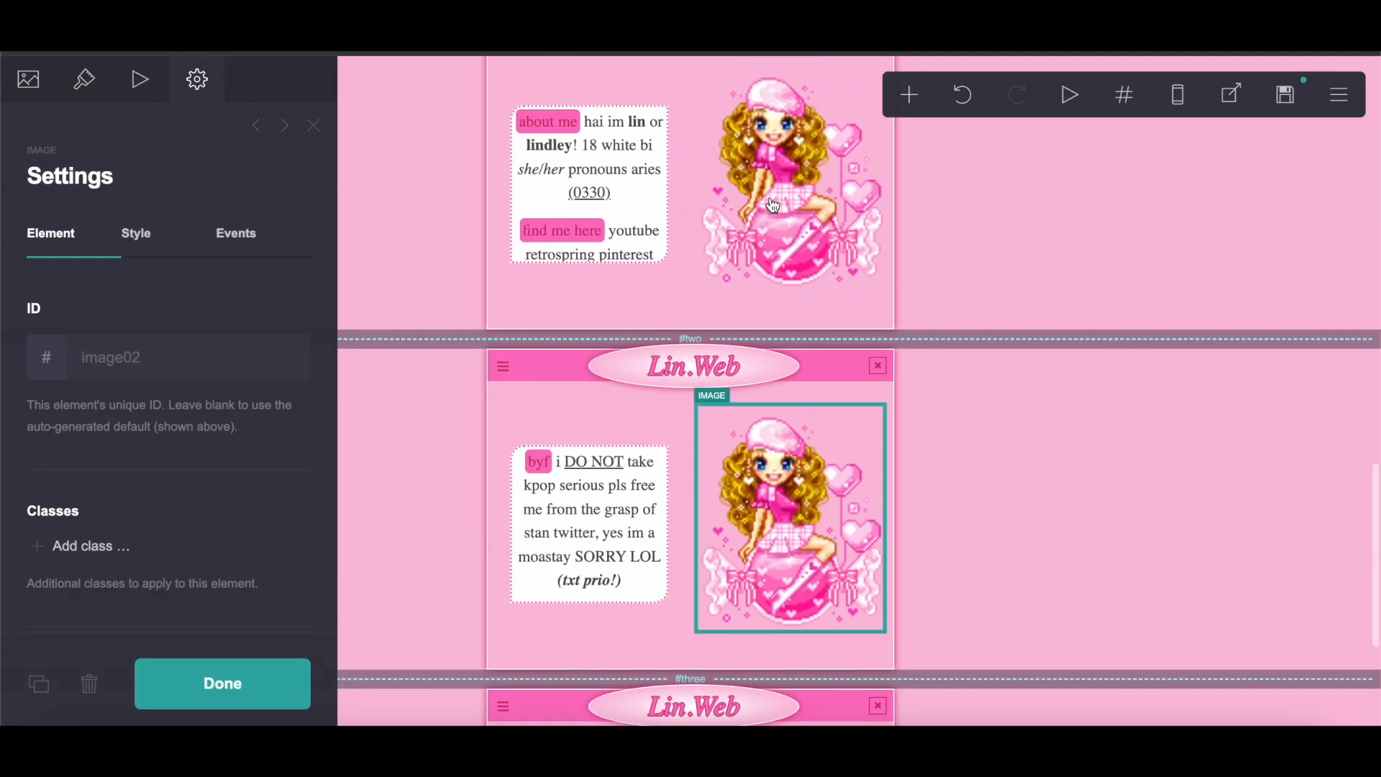
{"action": "scroll", "coordinate": [773, 206], "scroll_direction": "up", "scroll_amount": 15}
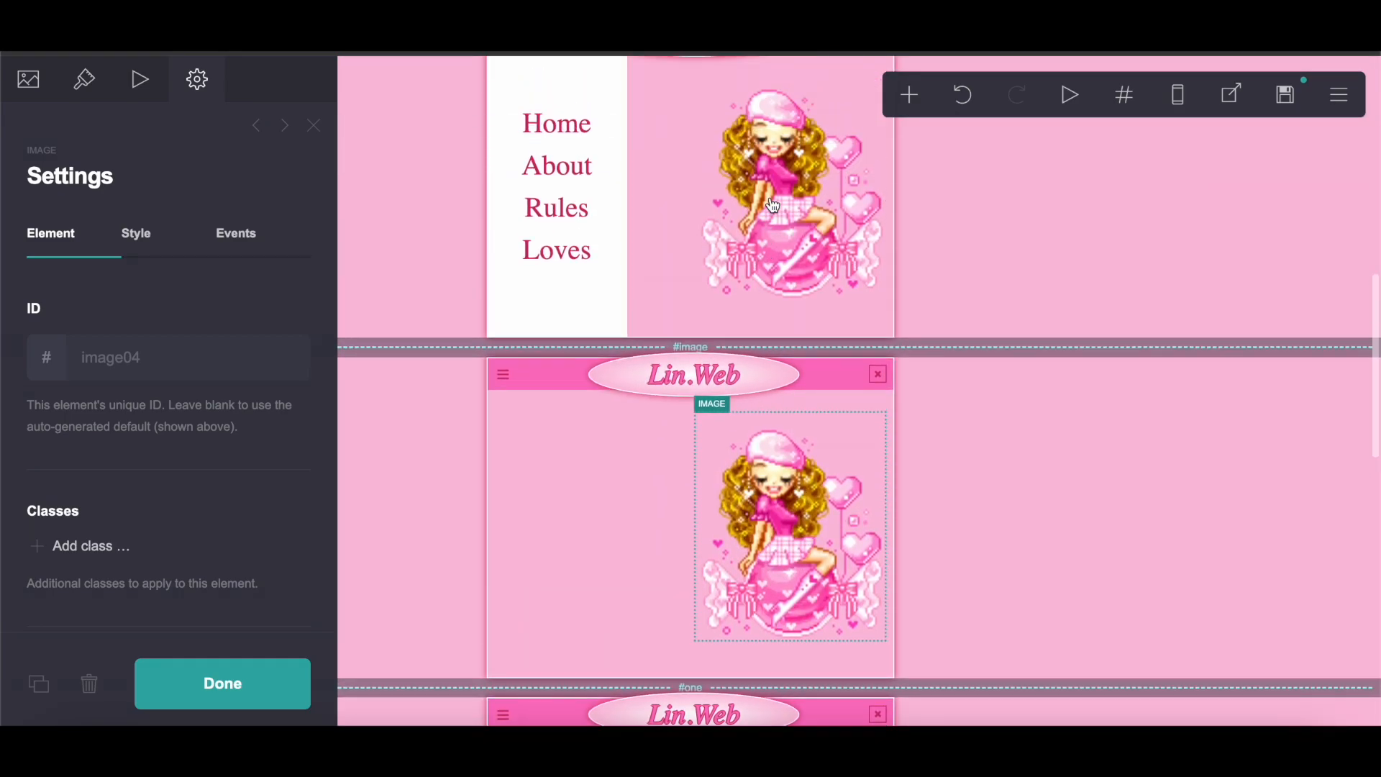
{"action": "scroll", "coordinate": [773, 206], "scroll_direction": "down", "scroll_amount": 10}
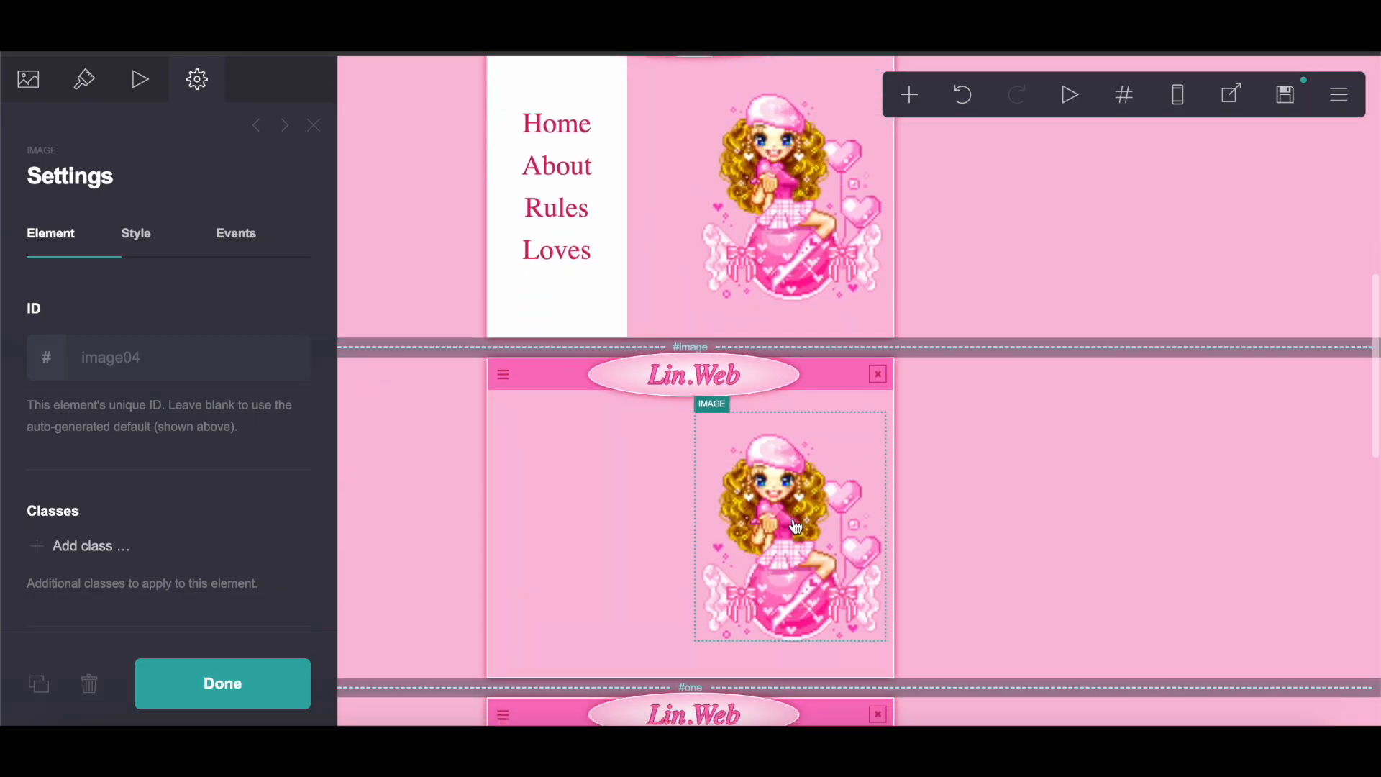
{"action": "scroll", "coordinate": [796, 527], "scroll_direction": "up", "scroll_amount": 10}
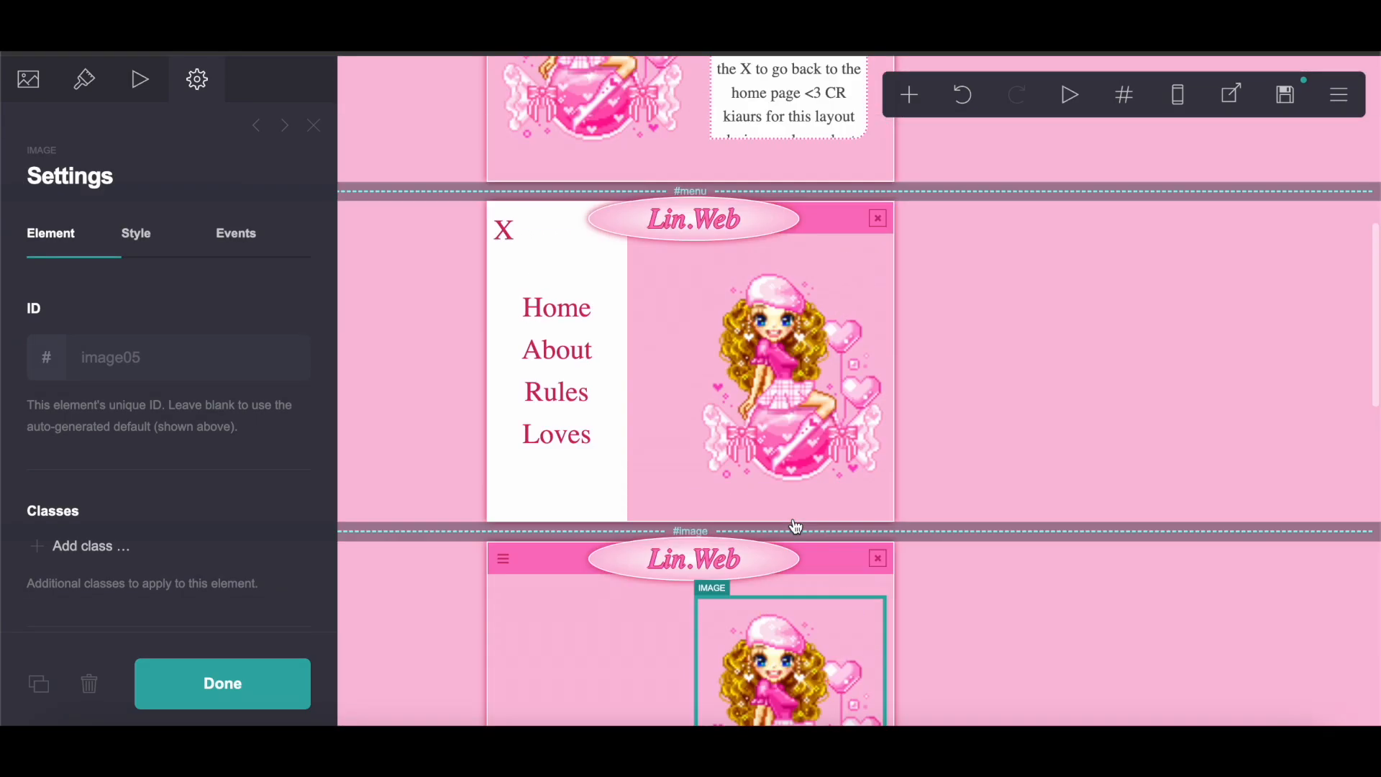
{"action": "left_click", "coordinate": [744, 236]}
{"action": "scroll", "coordinate": [161, 492], "scroll_direction": "down", "scroll_amount": 5}
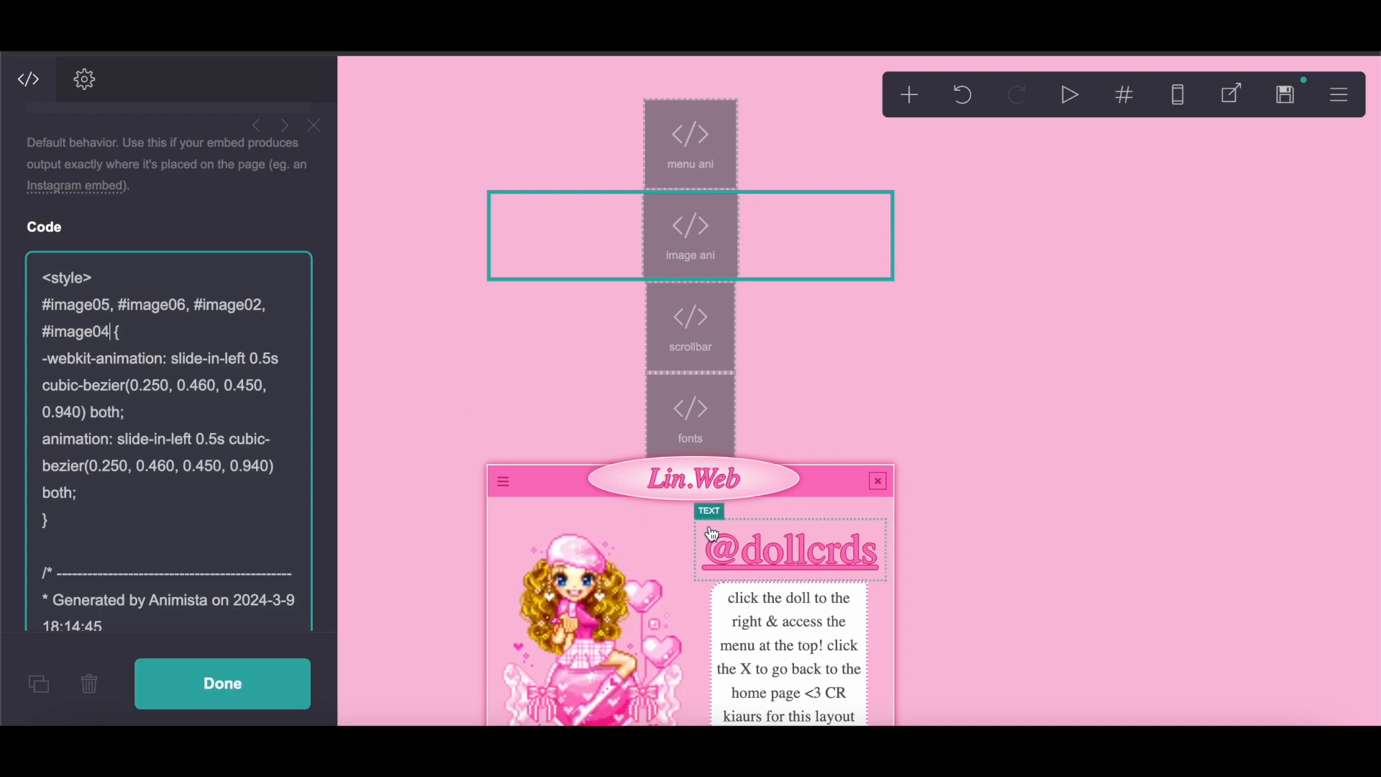
{"action": "scroll", "coordinate": [712, 534], "scroll_direction": "down", "scroll_amount": 10}
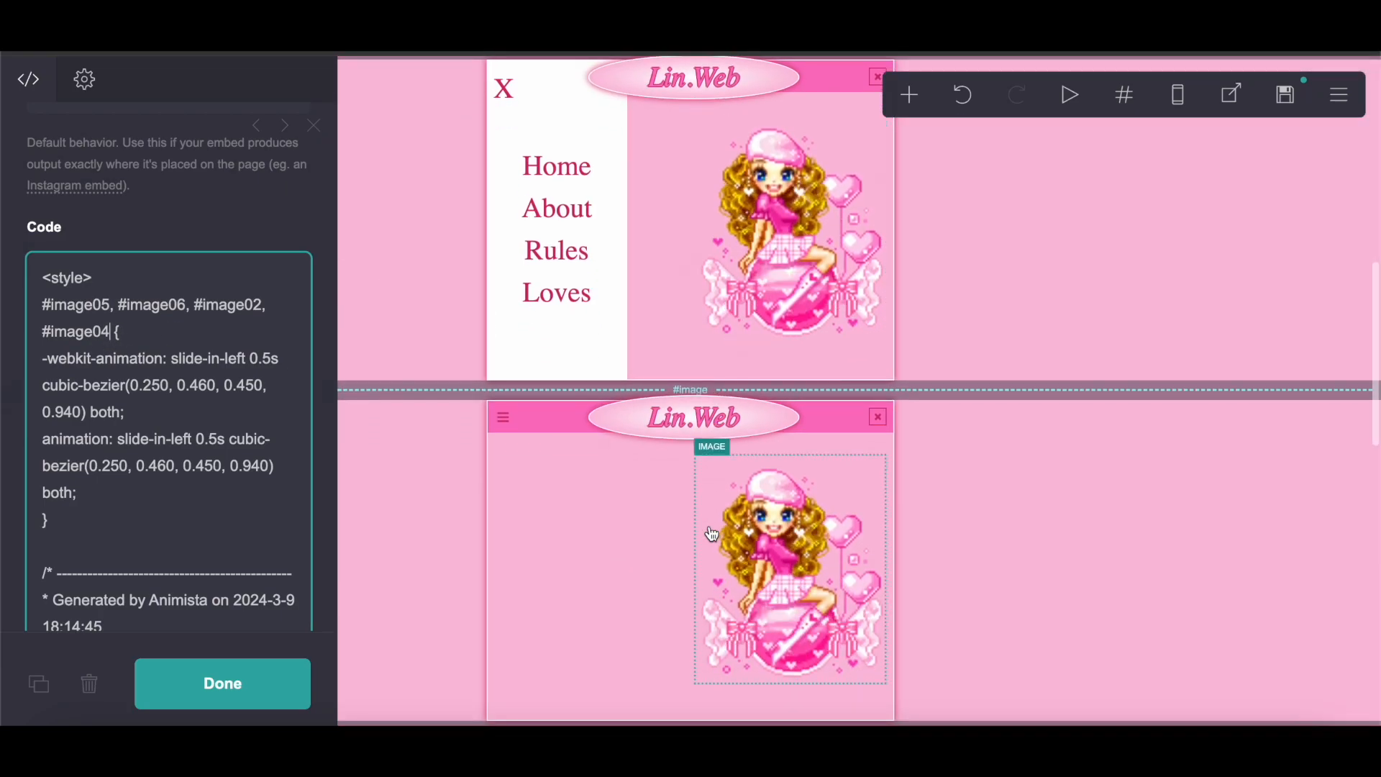
{"action": "scroll", "coordinate": [712, 534], "scroll_direction": "up", "scroll_amount": 10}
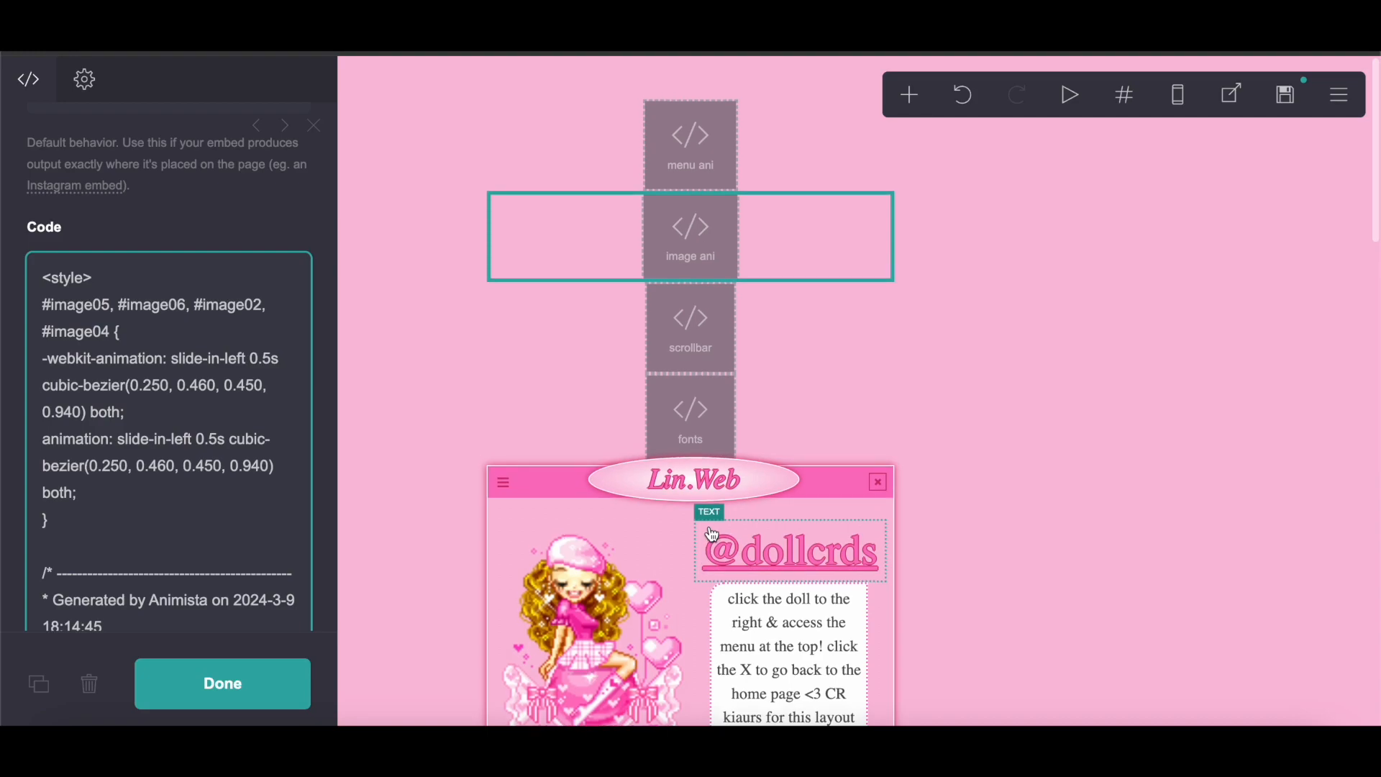
Step: Look up the #menu section container's ID and set the container selector in the menu ani embed's code to #container05
{"action": "left_click", "coordinate": [694, 151]}
{"action": "scroll", "coordinate": [87, 594], "scroll_direction": "down", "scroll_amount": 3}
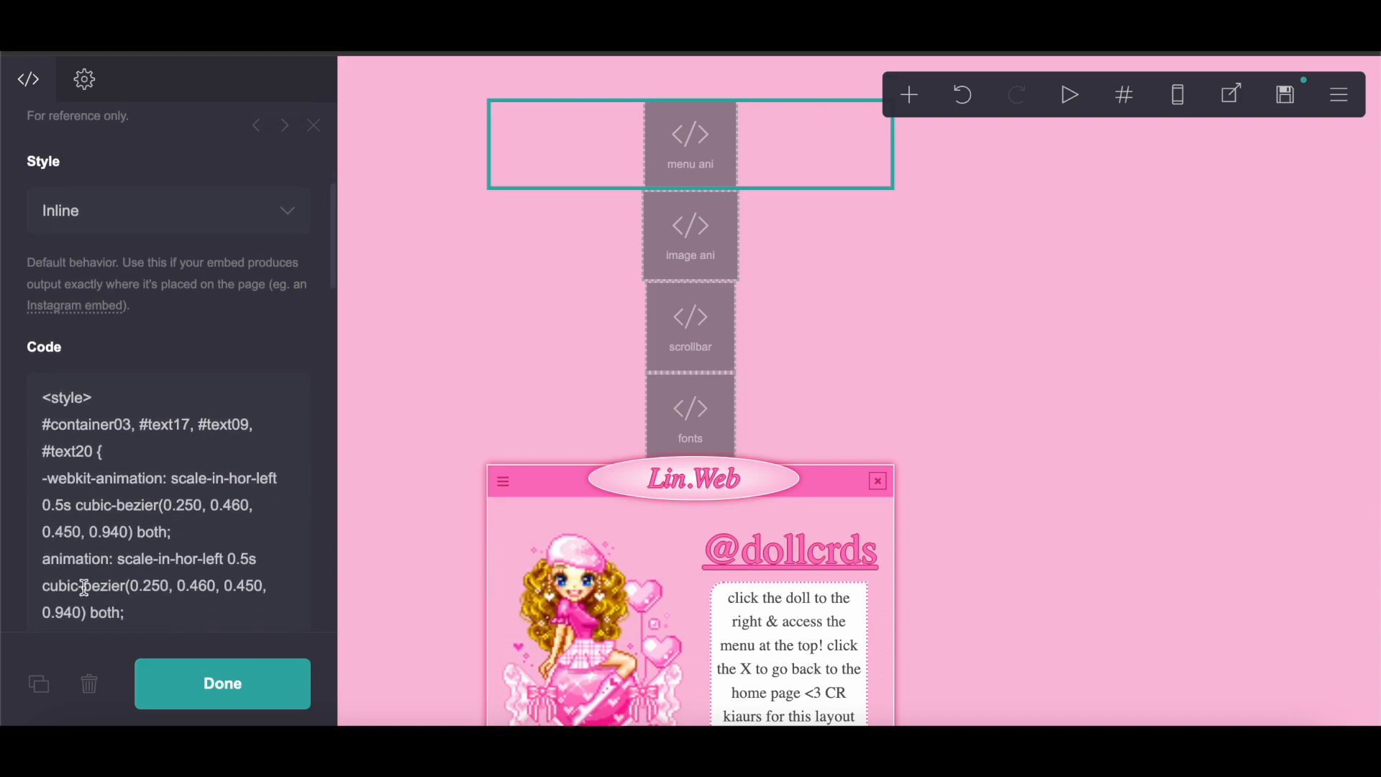
{"action": "scroll", "coordinate": [461, 481], "scroll_direction": "down", "scroll_amount": 8}
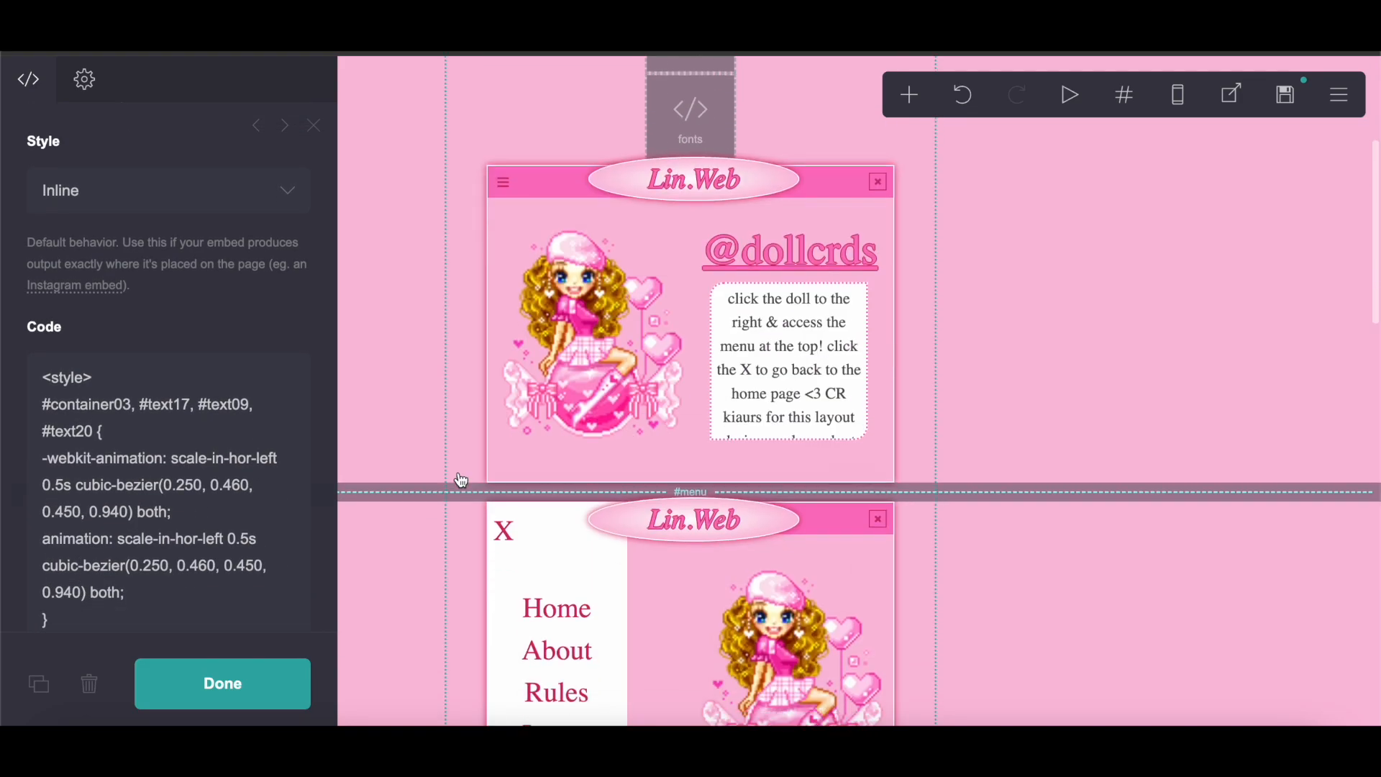
{"action": "left_click", "coordinate": [622, 268]}
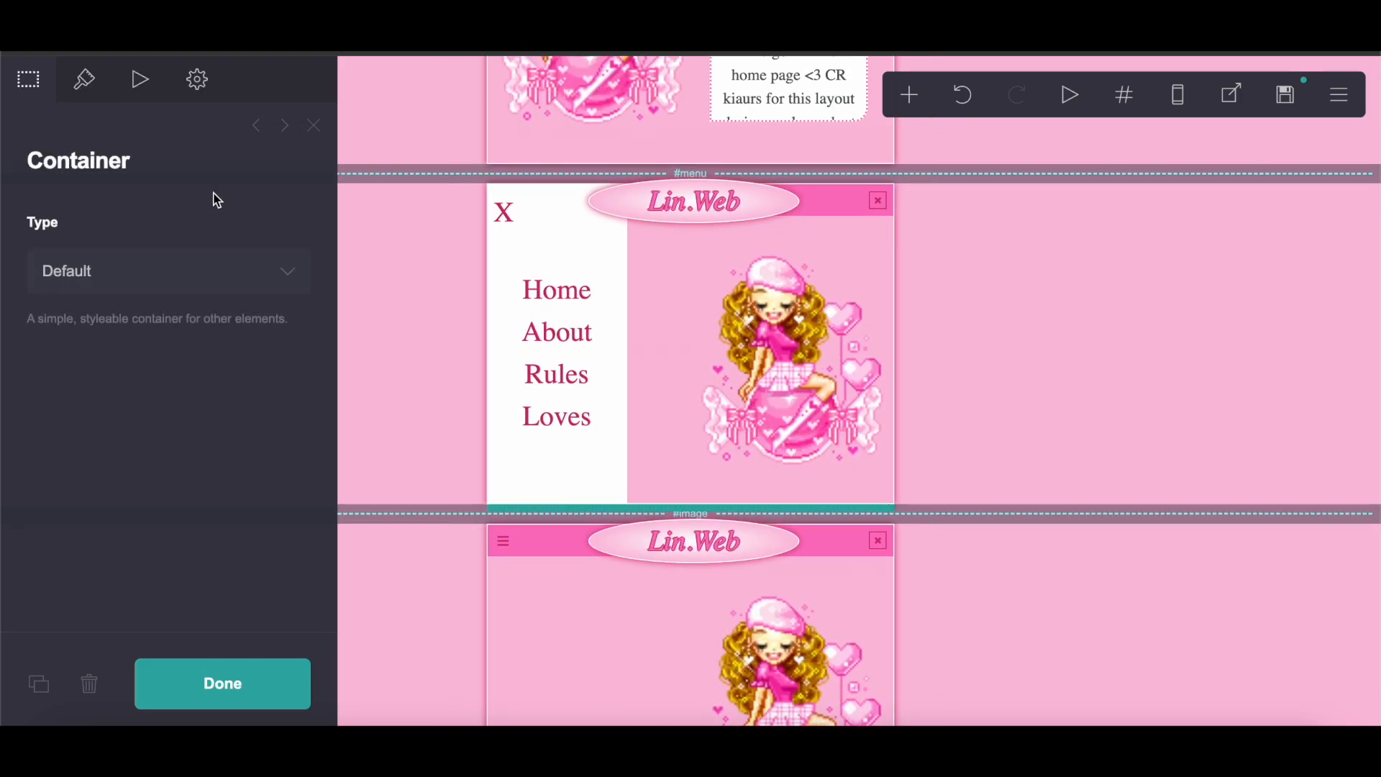
{"action": "left_click", "coordinate": [202, 85]}
{"action": "scroll", "coordinate": [712, 313], "scroll_direction": "up", "scroll_amount": 8}
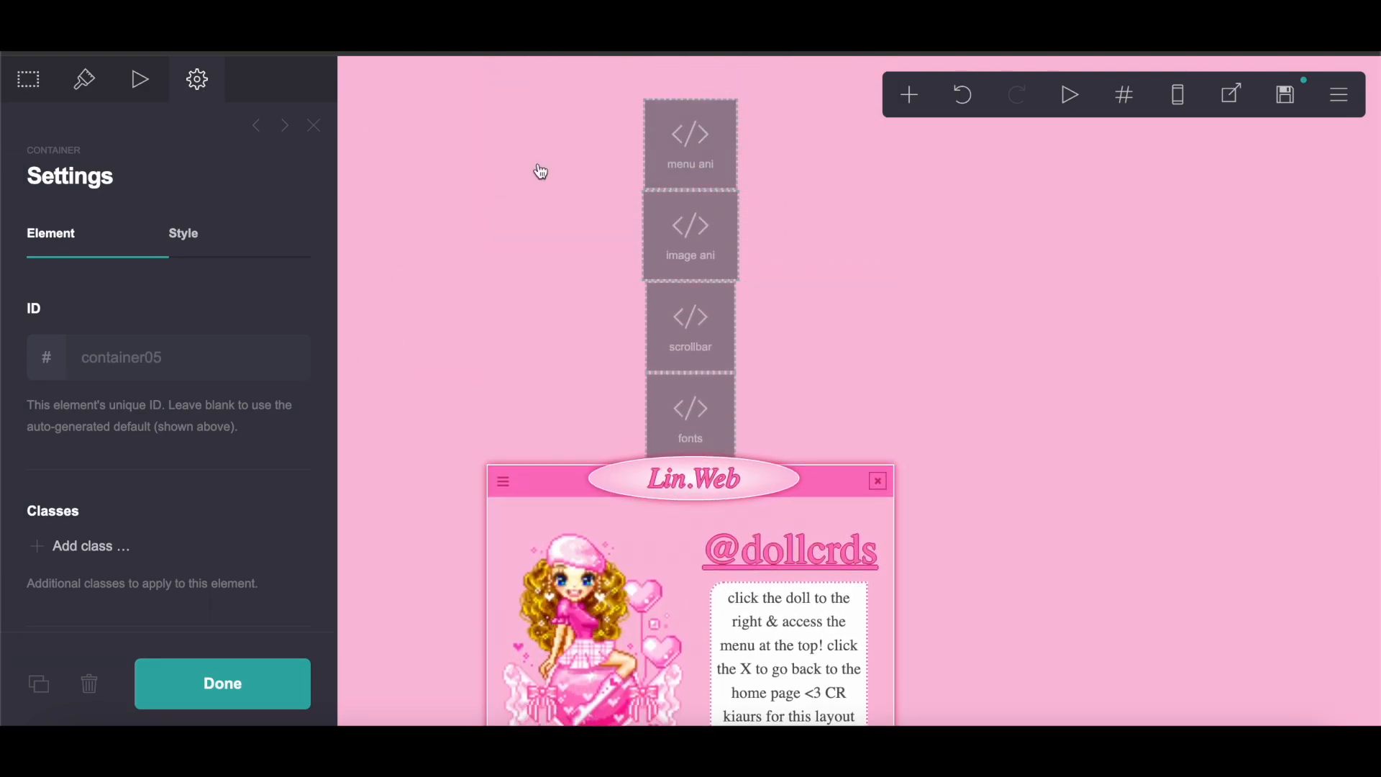
{"action": "left_click", "coordinate": [726, 131]}
{"action": "scroll", "coordinate": [231, 529], "scroll_direction": "down", "scroll_amount": 5}
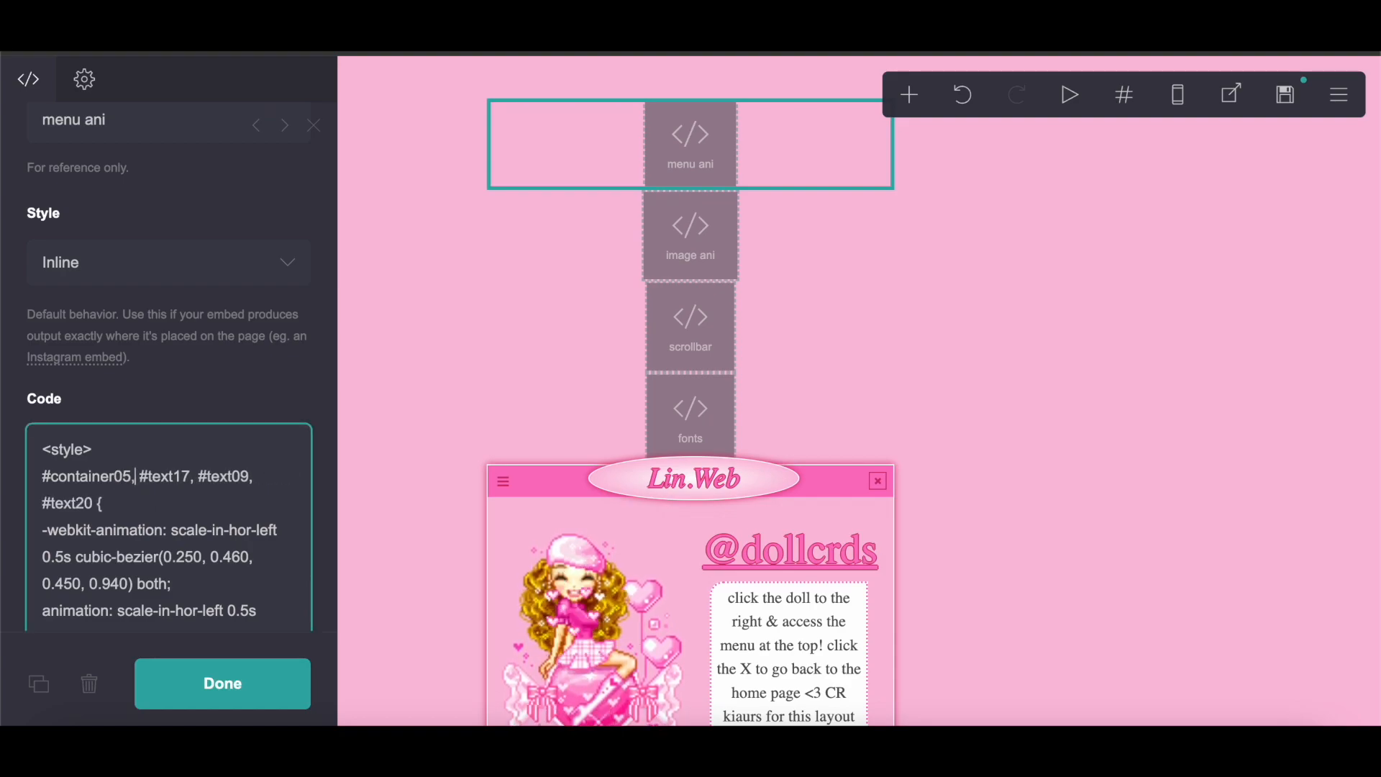
Step: Look up the element IDs of the info text boxes in the #one, #two and #three sections
{"action": "scroll", "coordinate": [729, 232], "scroll_direction": "down", "scroll_amount": 8}
{"action": "left_click", "coordinate": [589, 317]}
{"action": "left_click", "coordinate": [187, 101]}
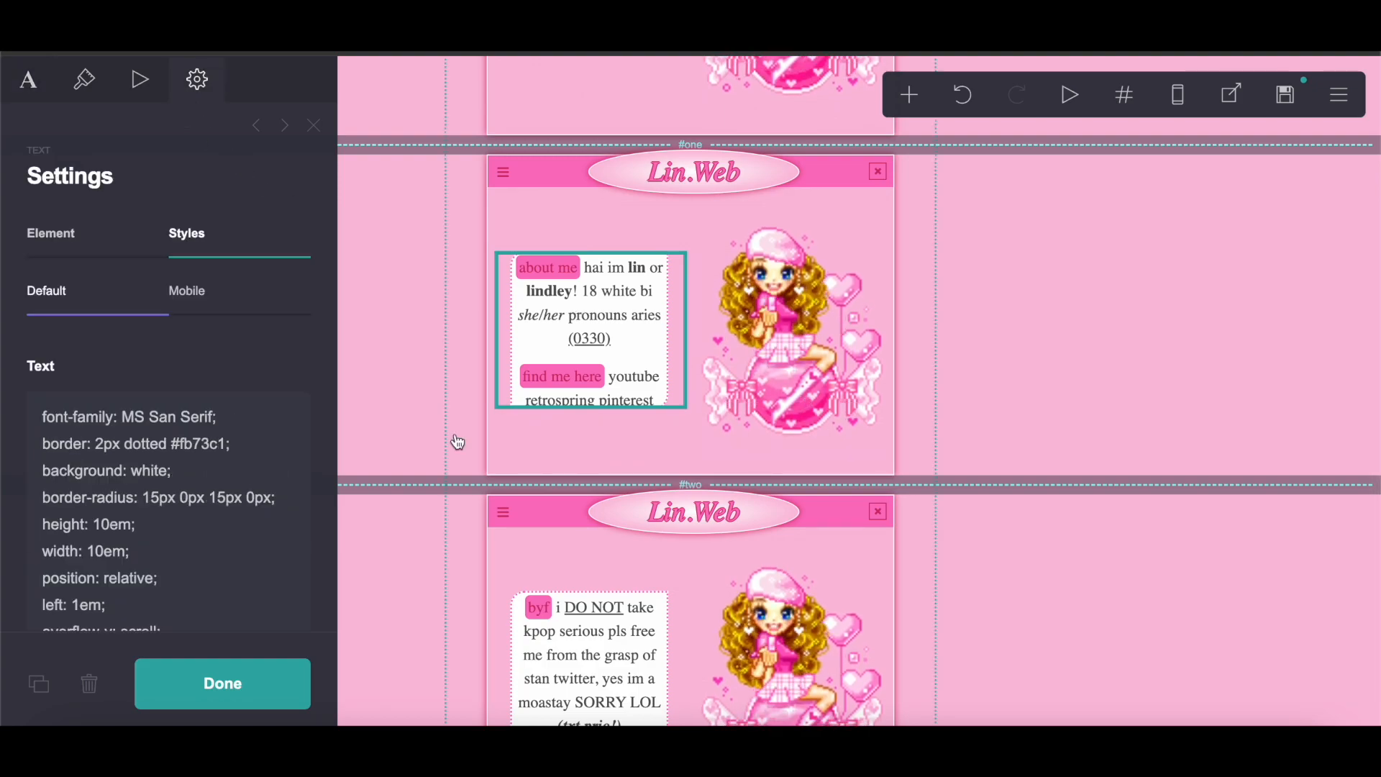
{"action": "left_click", "coordinate": [102, 227]}
{"action": "scroll", "coordinate": [592, 364], "scroll_direction": "down", "scroll_amount": 1}
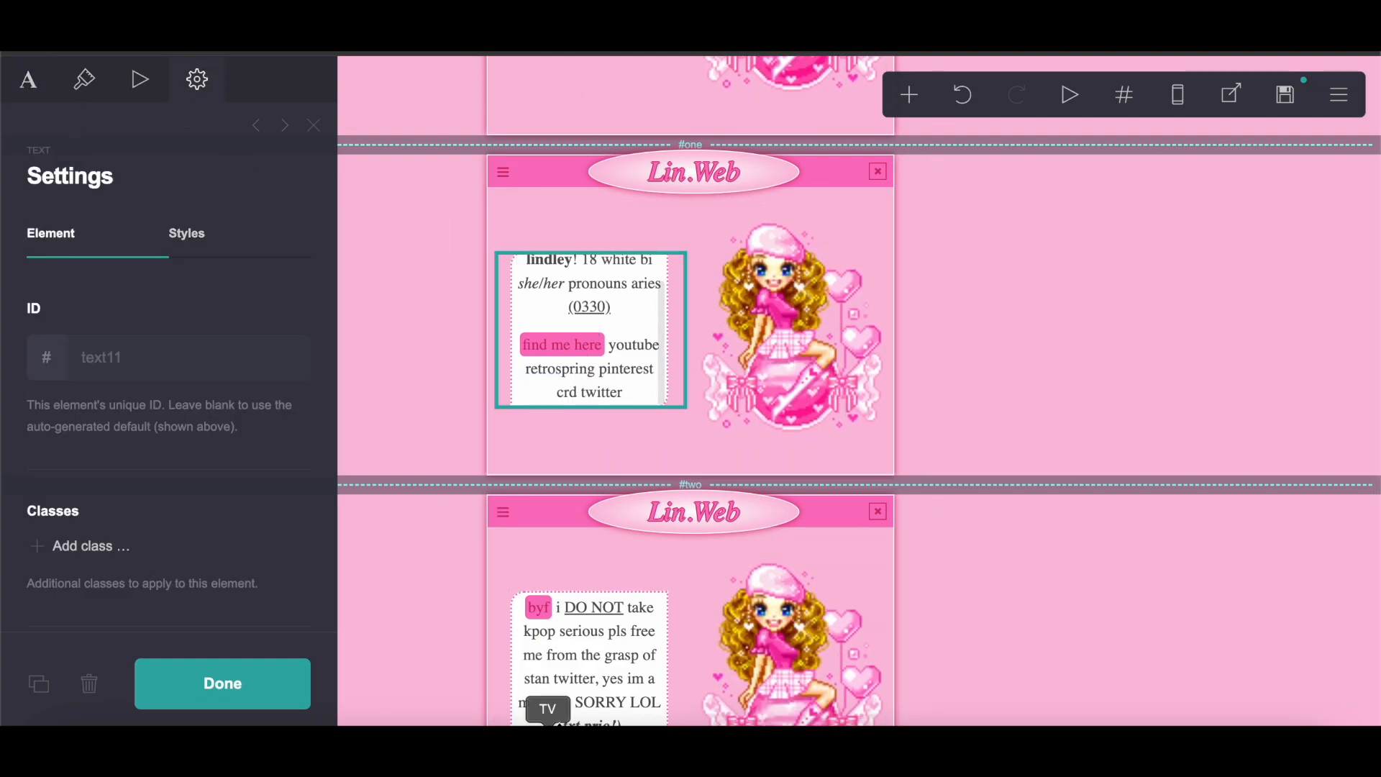
{"action": "left_click", "coordinate": [567, 672]}
{"action": "scroll", "coordinate": [568, 672], "scroll_direction": "down", "scroll_amount": 3}
{"action": "scroll", "coordinate": [601, 465], "scroll_direction": "down", "scroll_amount": 3}
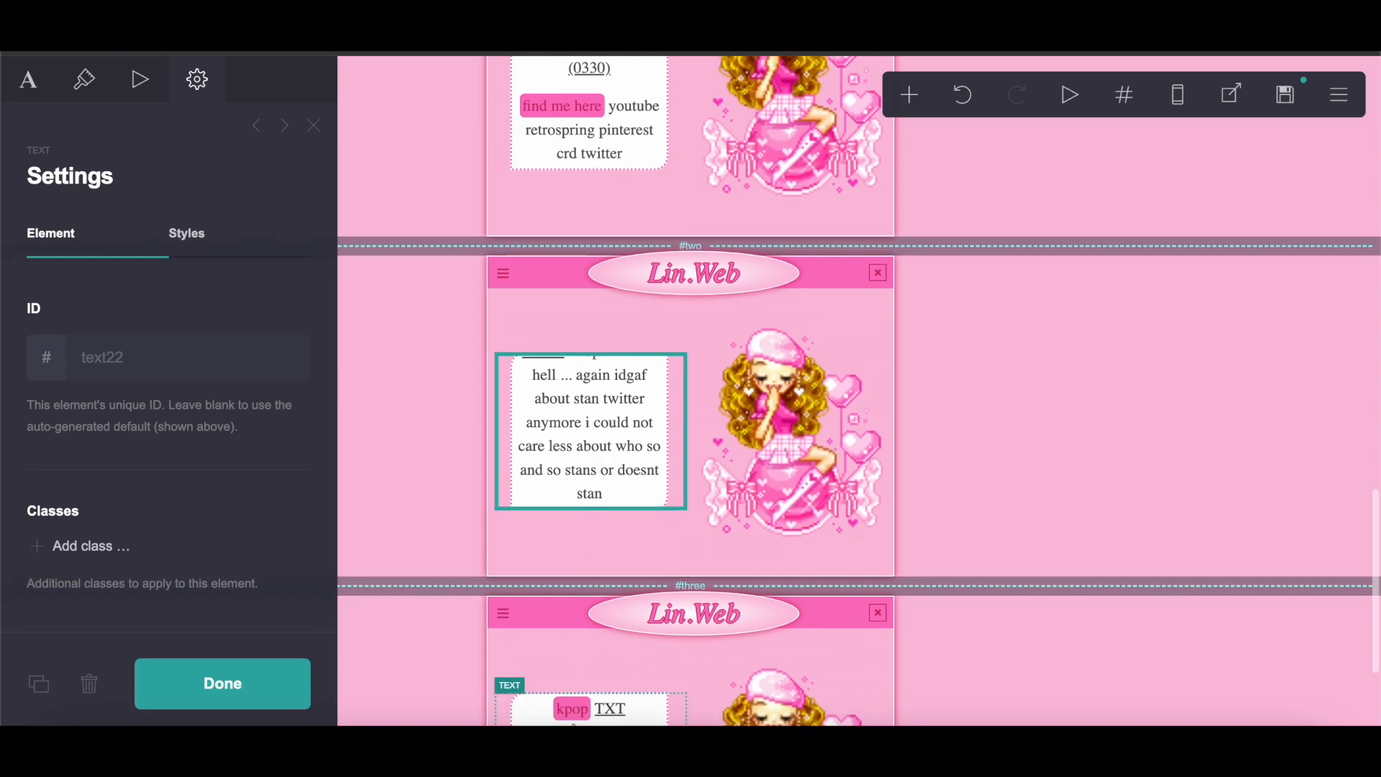
{"action": "left_click", "coordinate": [570, 705]}
{"action": "scroll", "coordinate": [650, 454], "scroll_direction": "up", "scroll_amount": 3}
{"action": "scroll", "coordinate": [649, 454], "scroll_direction": "up", "scroll_amount": 10}
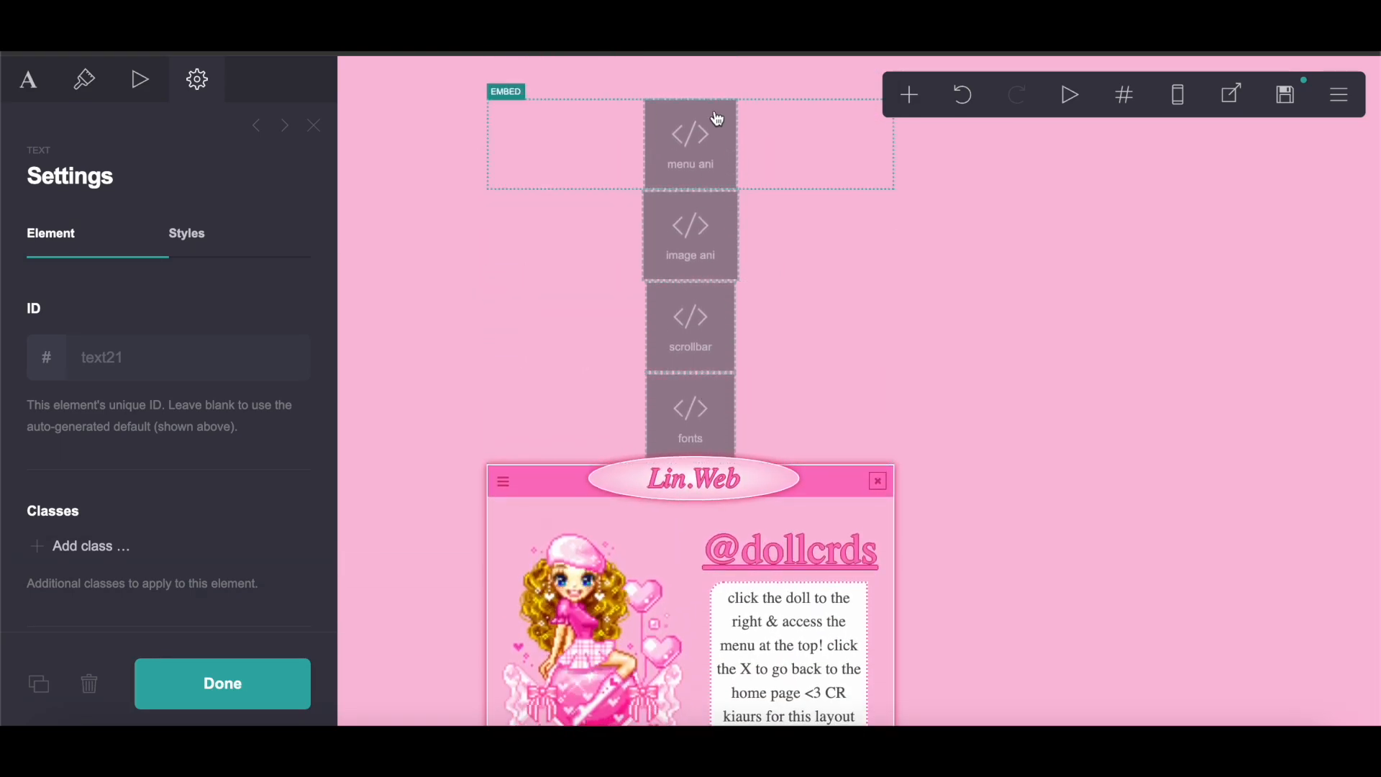
Step: Replace the text selectors in the menu ani embed's code with #text11, #text22 and #text21, and save the site
{"action": "left_click", "coordinate": [714, 176]}
{"action": "scroll", "coordinate": [149, 457], "scroll_direction": "down", "scroll_amount": 5}
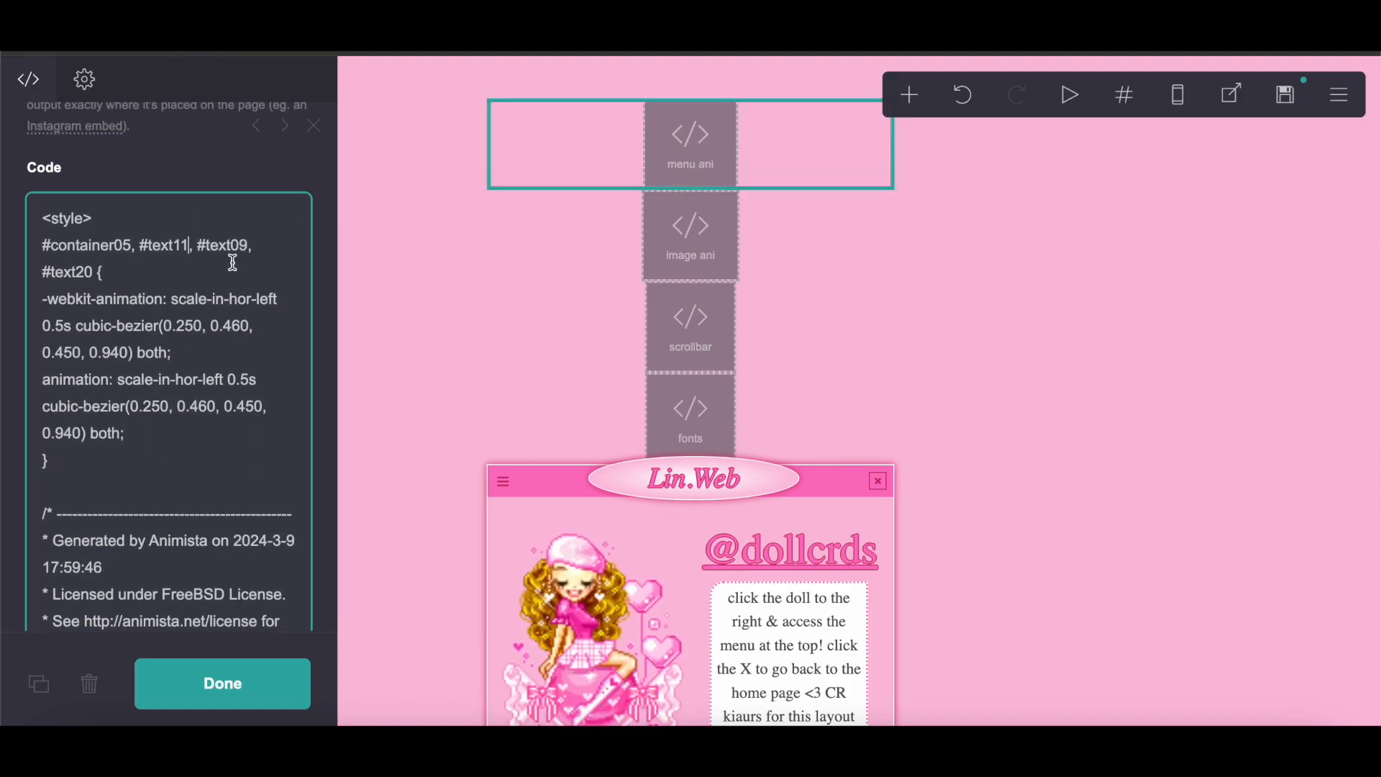
{"action": "key", "text": "BackSpace"}
{"action": "key", "text": "BackSpace"}
{"action": "type", "text": "22"}
{"action": "left_click", "coordinate": [87, 276]}
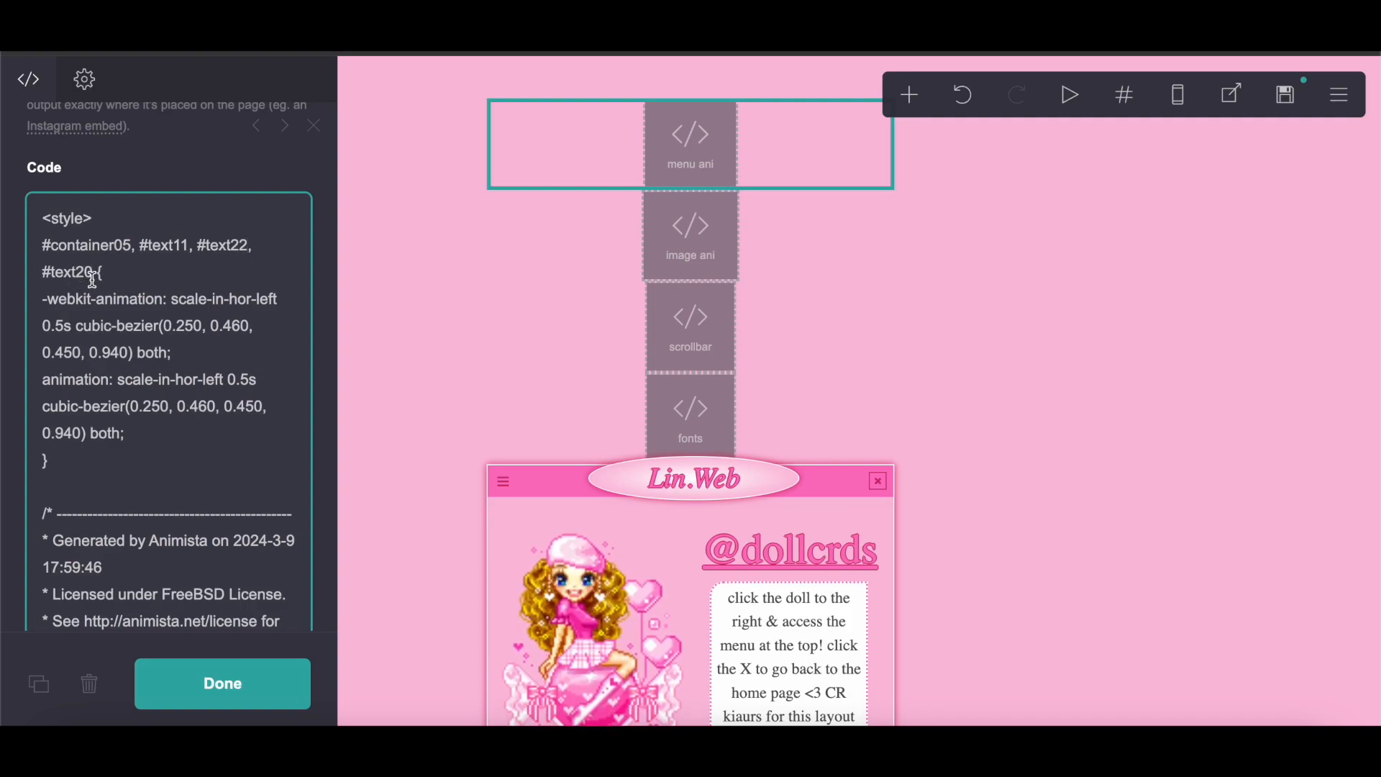
{"action": "left_click", "coordinate": [1334, 94]}
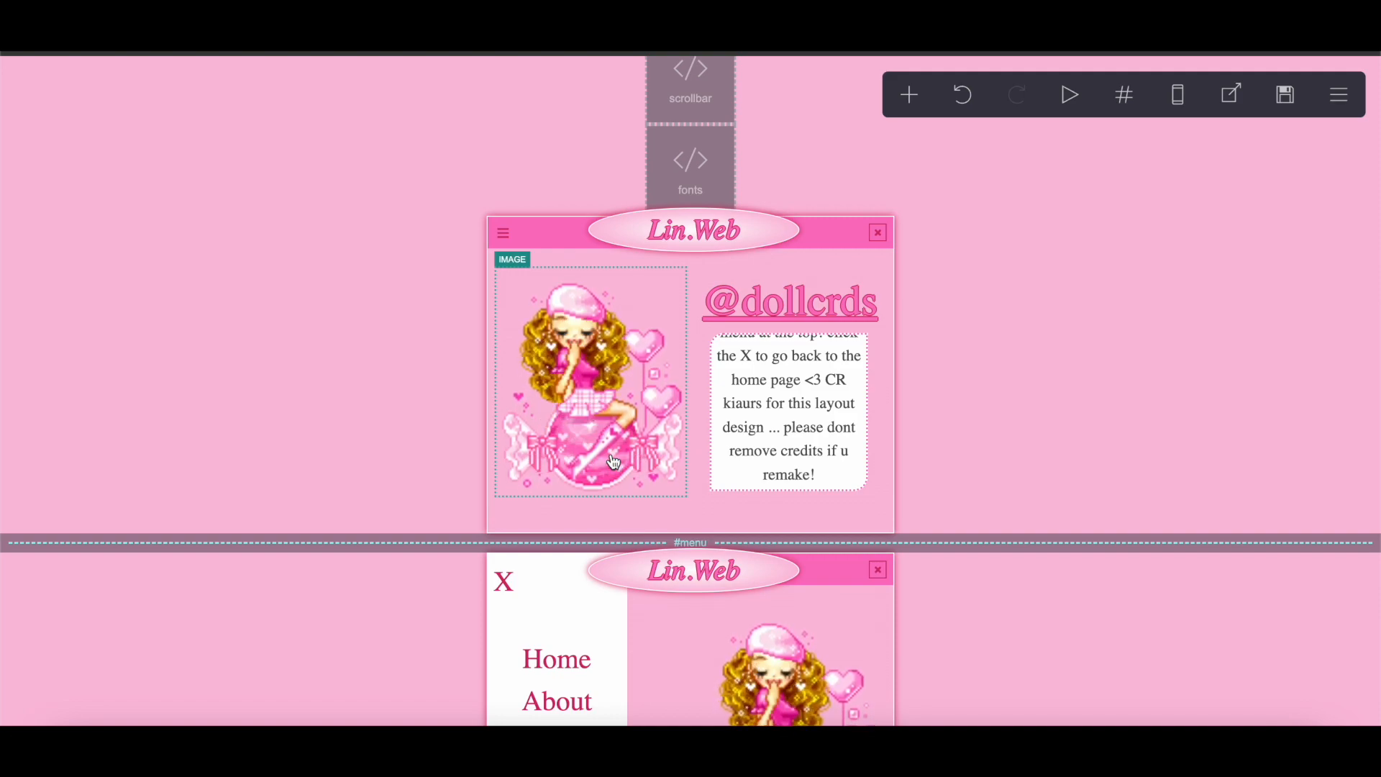
Step: Check the home doll image's link URL and test the doll, About, Rules, Loves and home links on the published site
{"action": "left_click", "coordinate": [613, 461]}
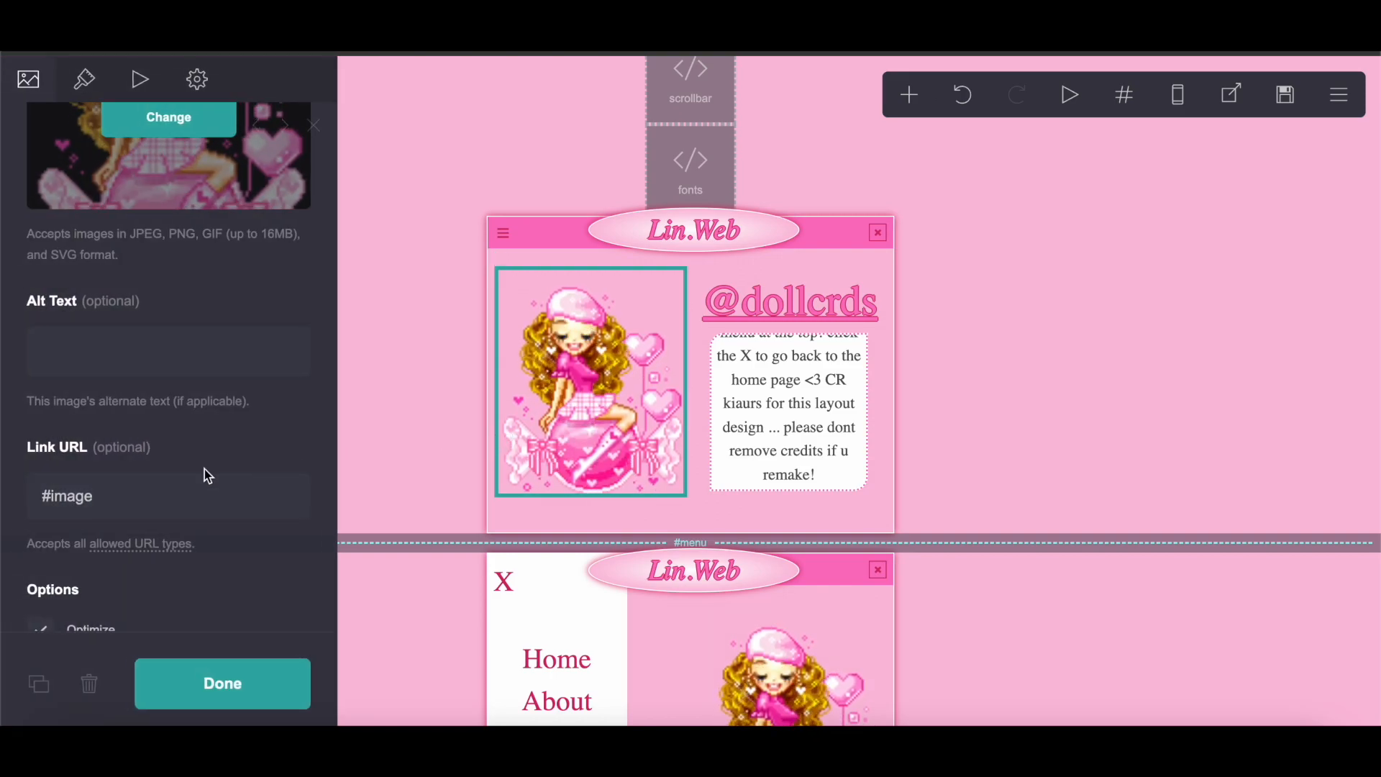
{"action": "scroll", "coordinate": [118, 494], "scroll_direction": "down", "scroll_amount": 2}
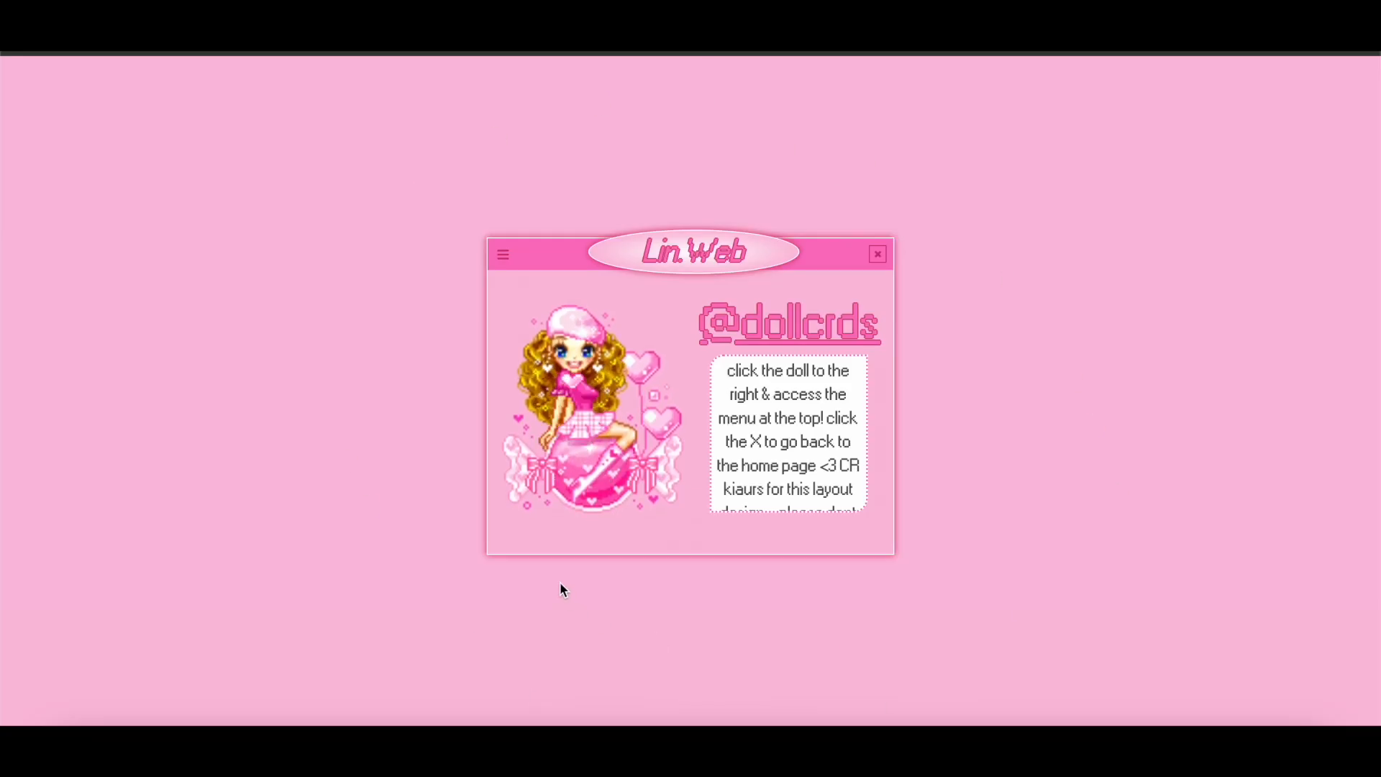
{"action": "left_click", "coordinate": [594, 432]}
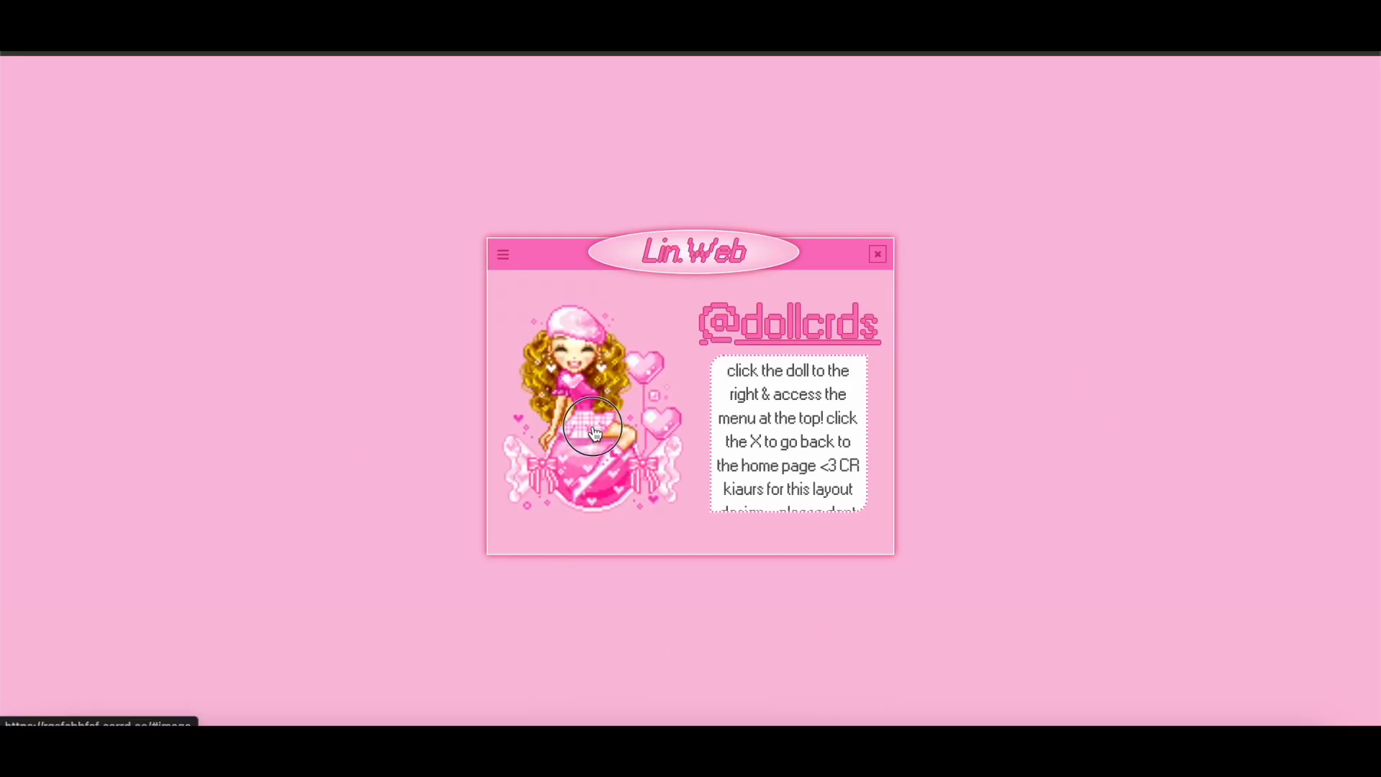
{"action": "left_click", "coordinate": [503, 254]}
{"action": "left_click", "coordinate": [563, 390]}
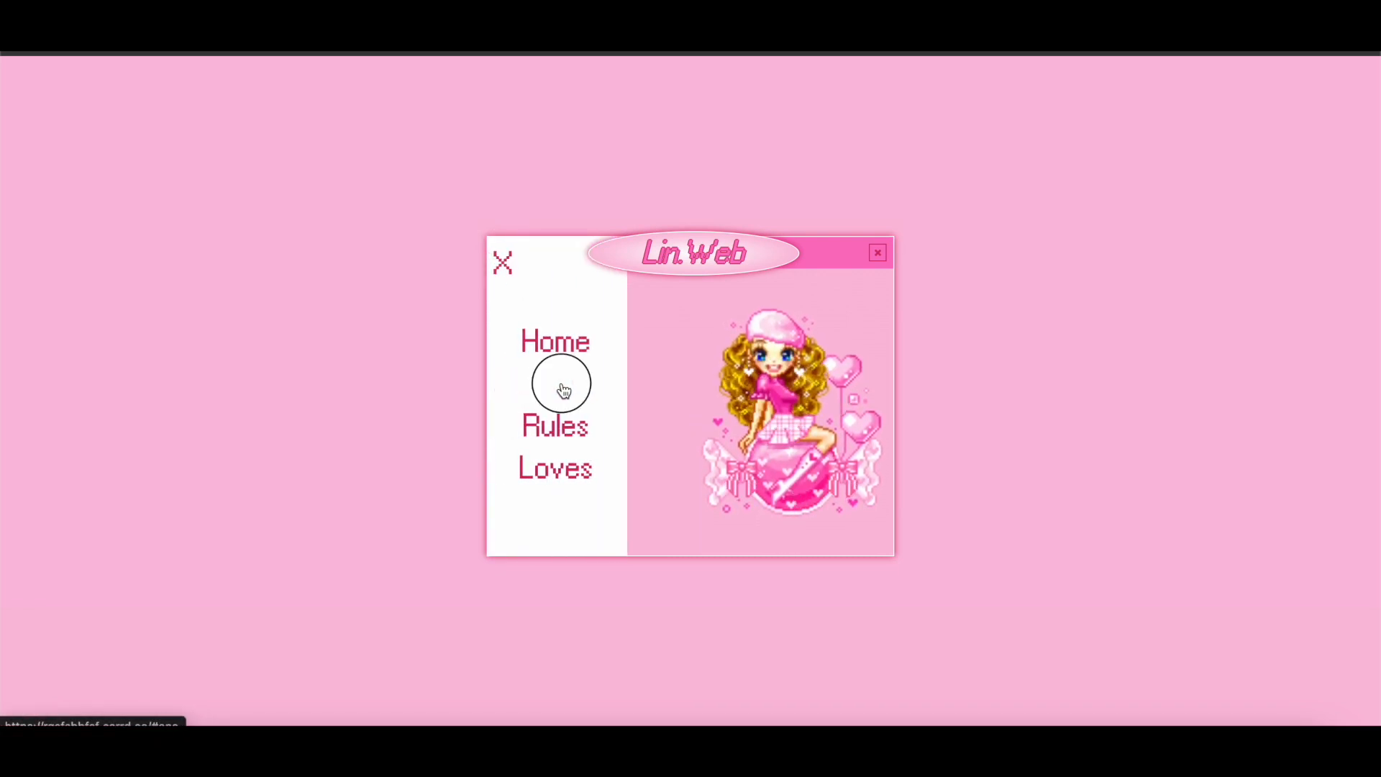
{"action": "left_click", "coordinate": [503, 253]}
{"action": "left_click", "coordinate": [563, 428]}
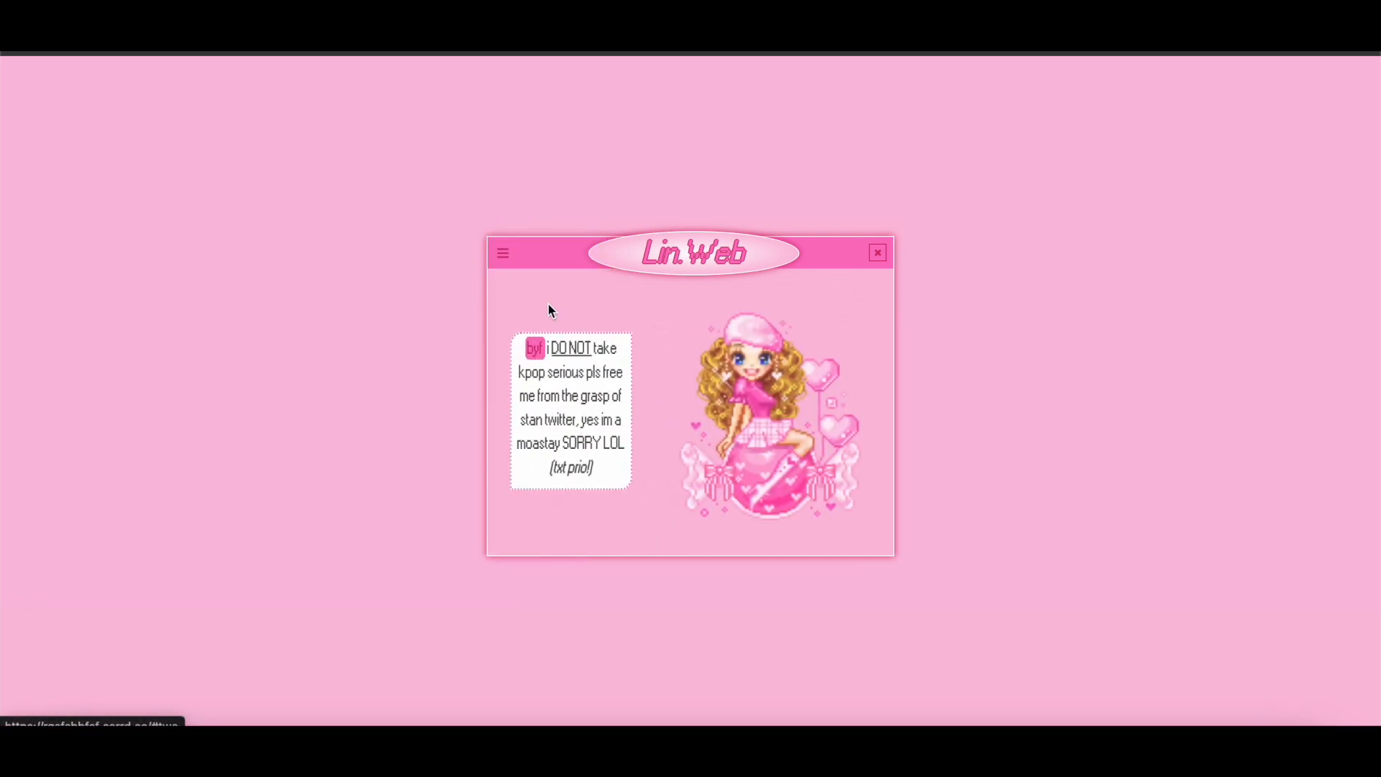
{"action": "left_click", "coordinate": [503, 253]}
{"action": "left_click", "coordinate": [545, 468]}
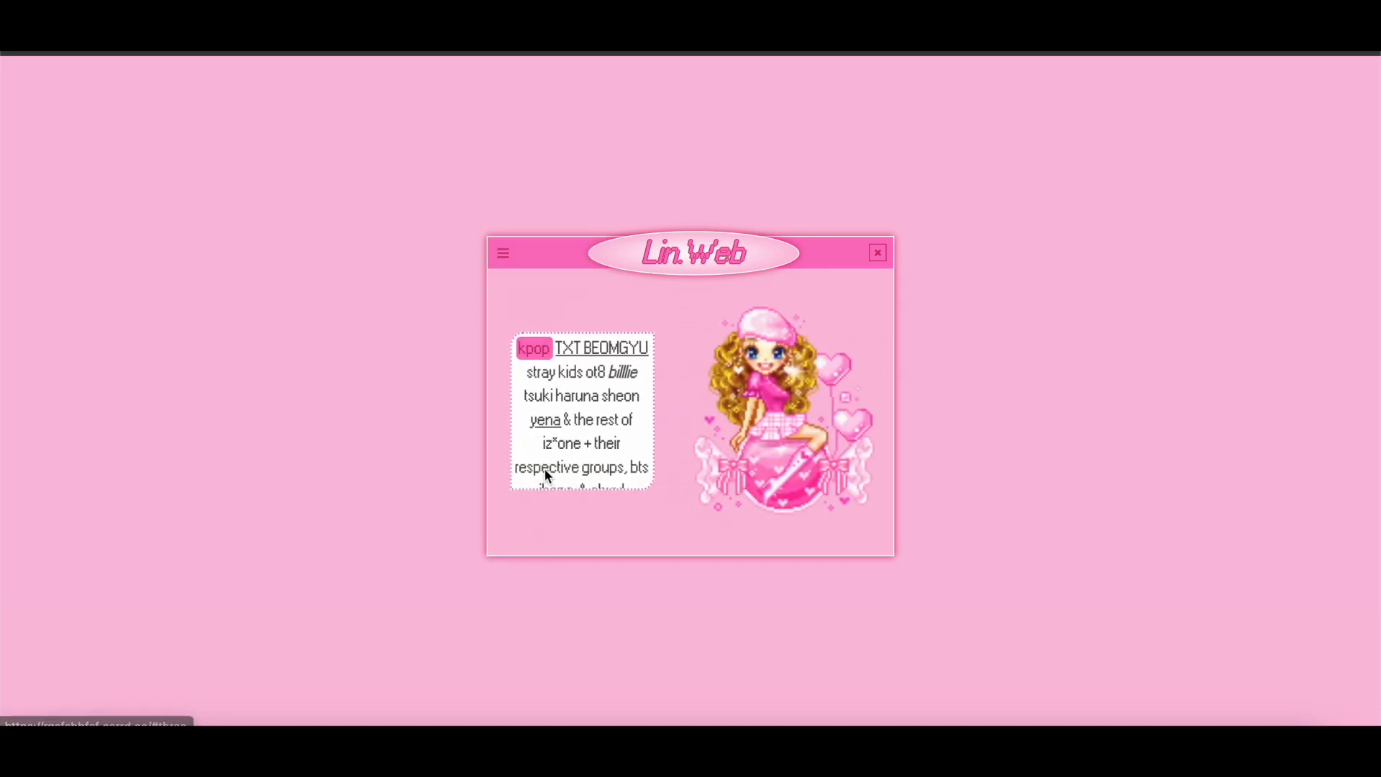
{"action": "left_click", "coordinate": [878, 253]}
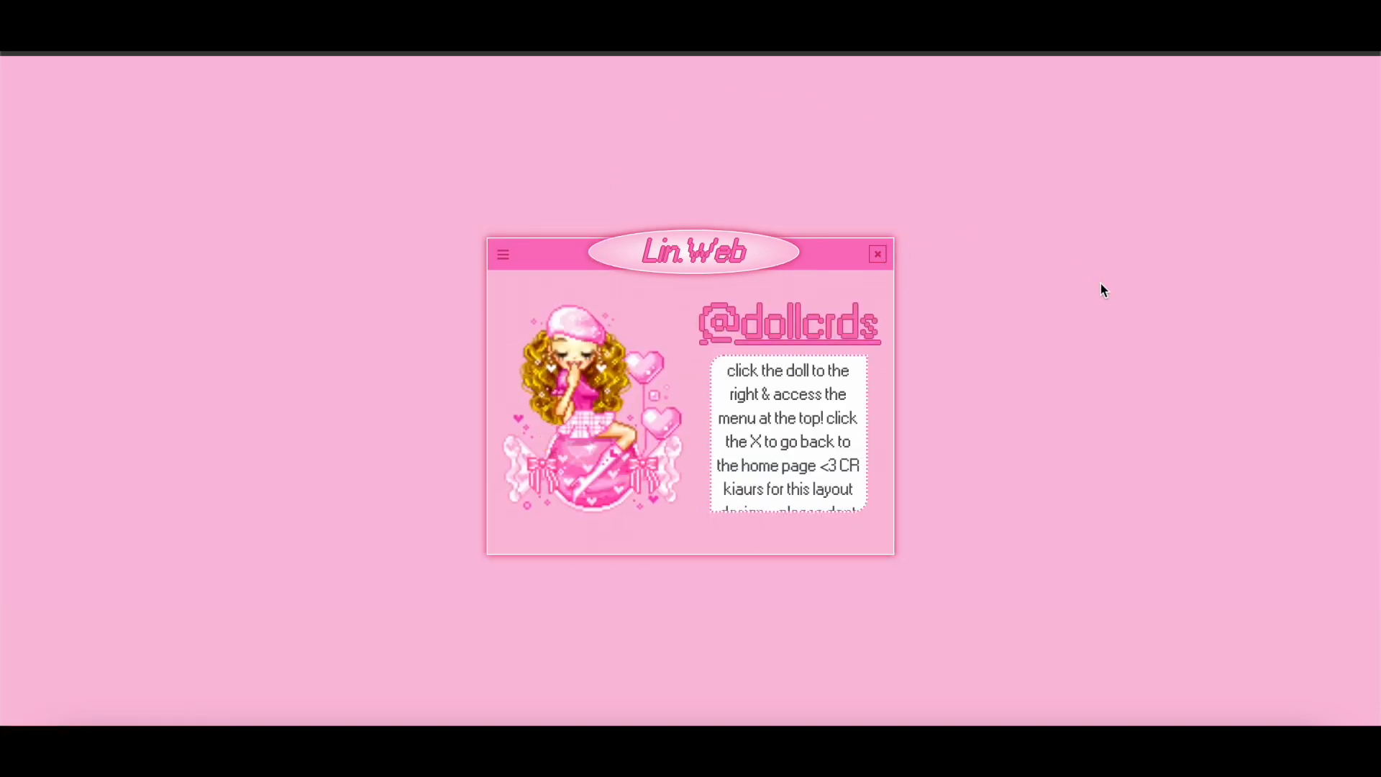